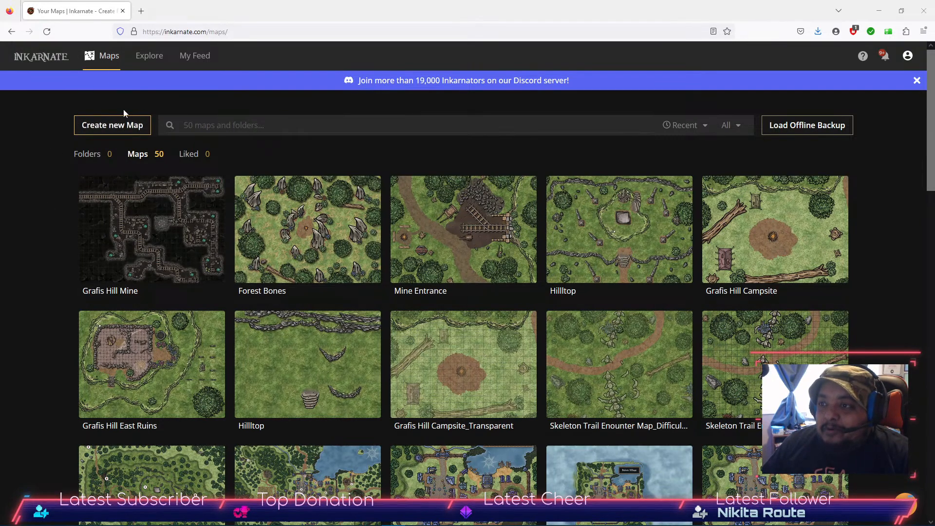
Create a new map in the Fantasy Regional HD style with Medium (2K) editing resolution and Landscape 40 x 30 tiles.
left_click(125, 126)
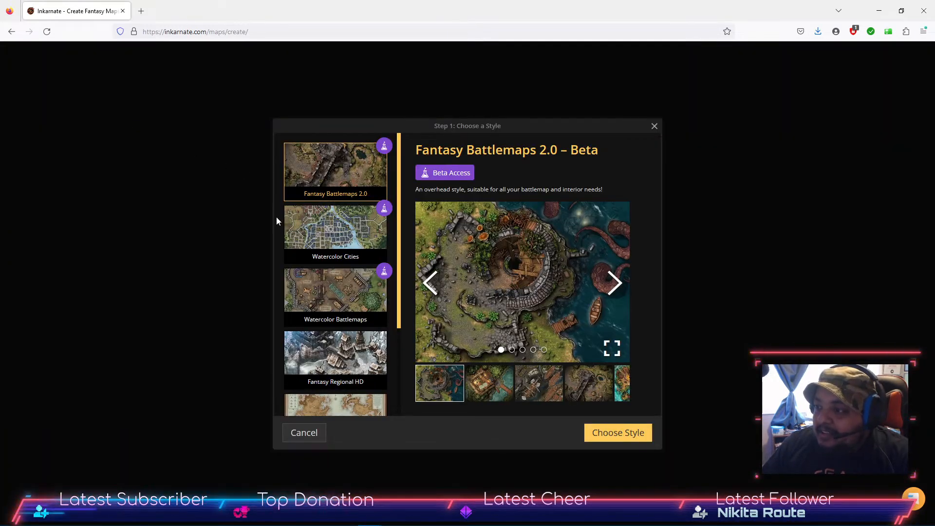
scroll(328, 288, "down", 3)
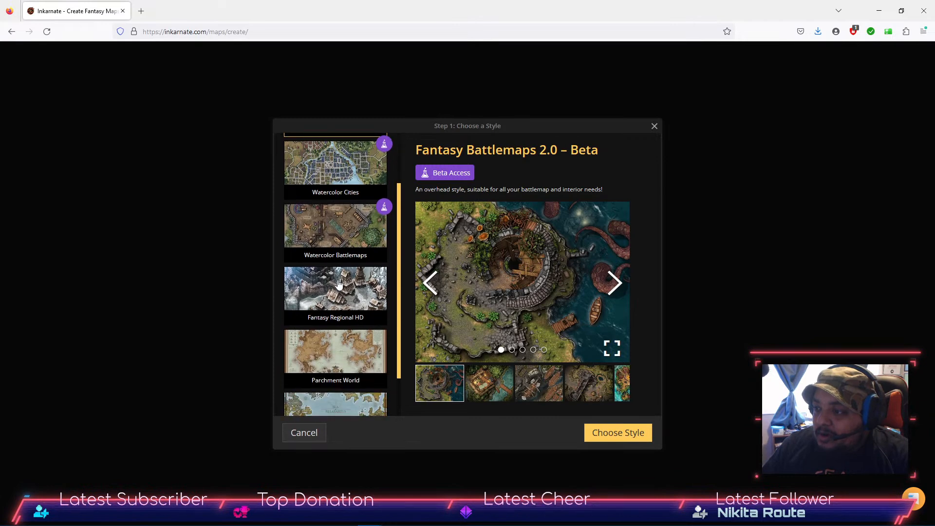
scroll(321, 354, "up", 3)
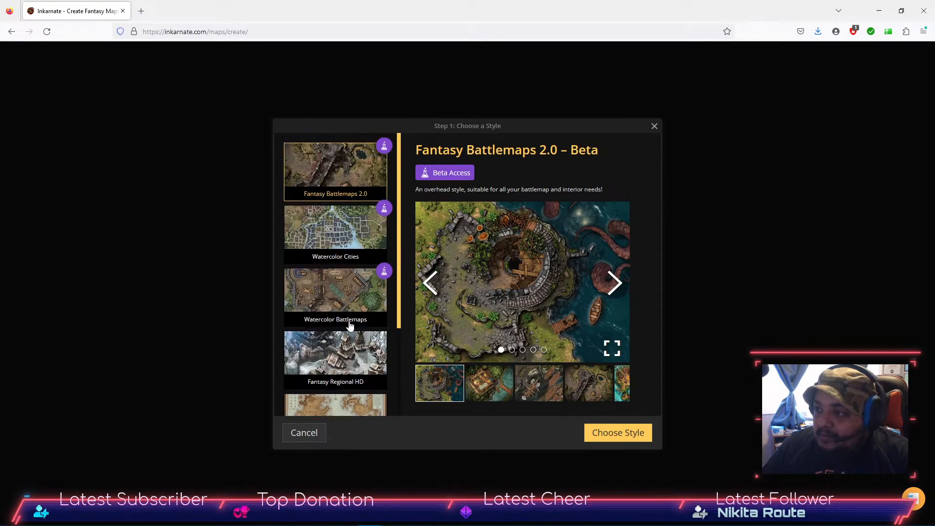
scroll(349, 299, "down", 2)
left_click(350, 294)
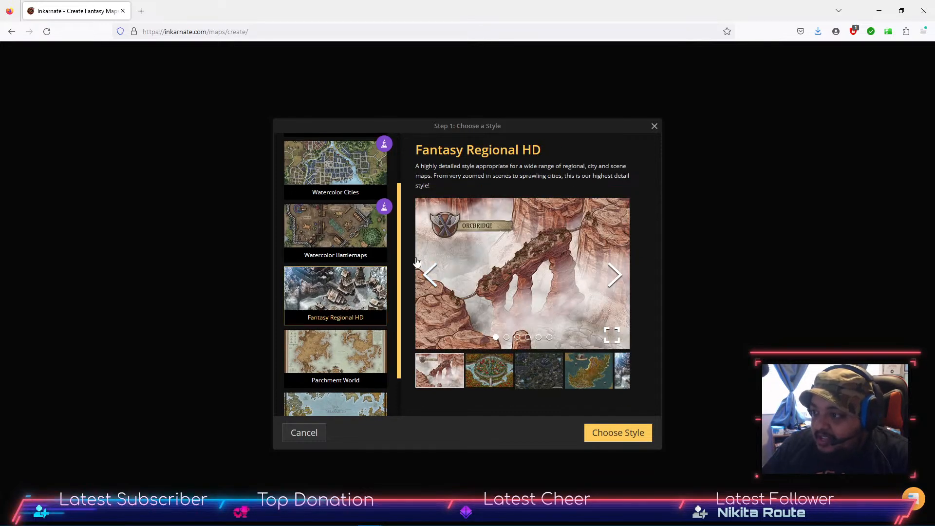
scroll(359, 256, "up", 2)
left_click(628, 434)
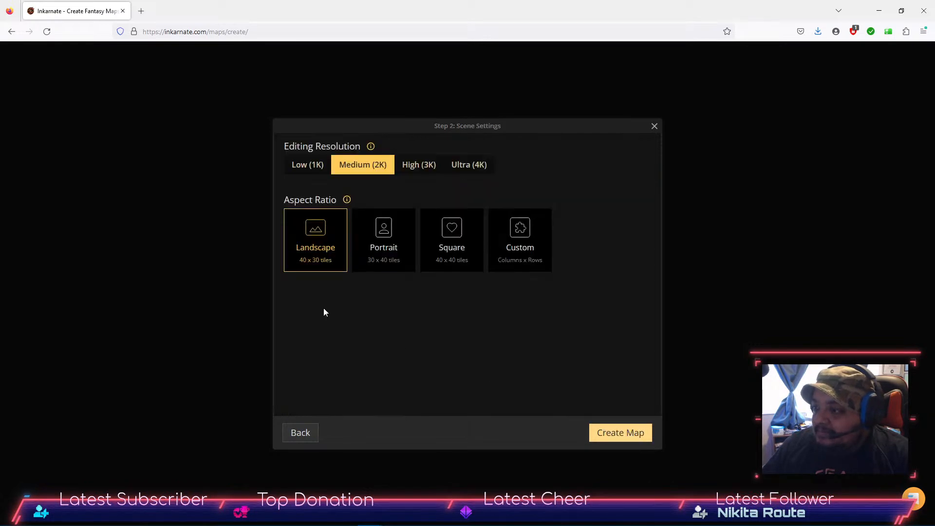
left_click(615, 438)
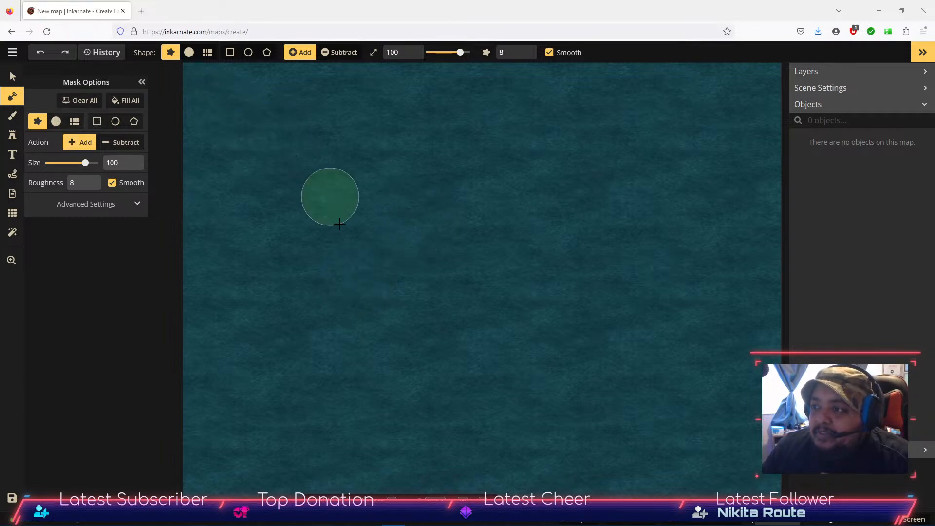
Set the mask brush size to 200 and add land over the entire map.
left_click(412, 49)
left_click_drag(462, 52, 492, 65)
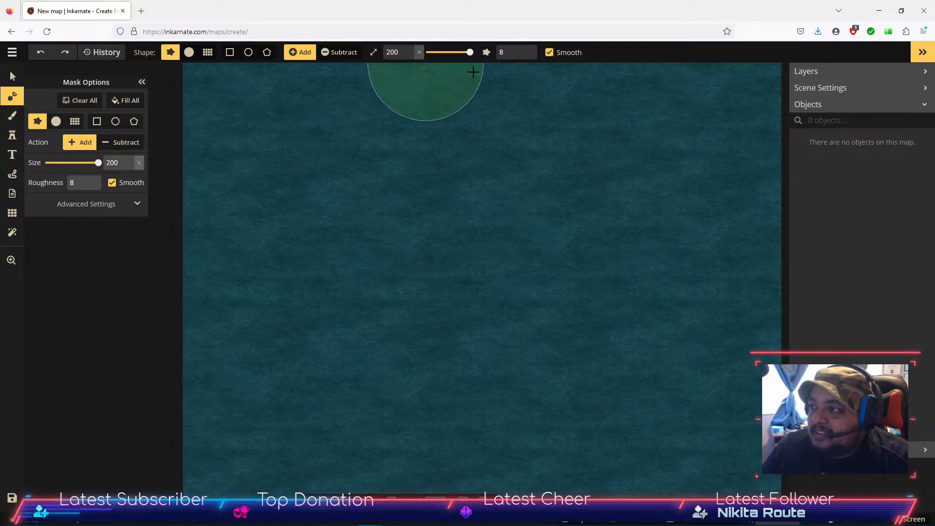
mouse_move(200, 80)
left_mouse_down()
mouse_move(444, 97)
mouse_move(756, 82)
mouse_move(791, 128)
mouse_move(707, 145)
mouse_move(204, 145)
mouse_move(209, 198)
mouse_move(750, 207)
mouse_move(783, 248)
mouse_move(674, 271)
mouse_move(493, 272)
mouse_move(260, 254)
mouse_move(168, 279)
mouse_move(346, 324)
mouse_move(753, 319)
mouse_move(793, 374)
mouse_move(272, 392)
mouse_move(193, 428)
mouse_move(349, 462)
mouse_move(606, 454)
mouse_move(753, 463)
mouse_move(738, 524)
mouse_move(157, 491)
left_mouse_up()
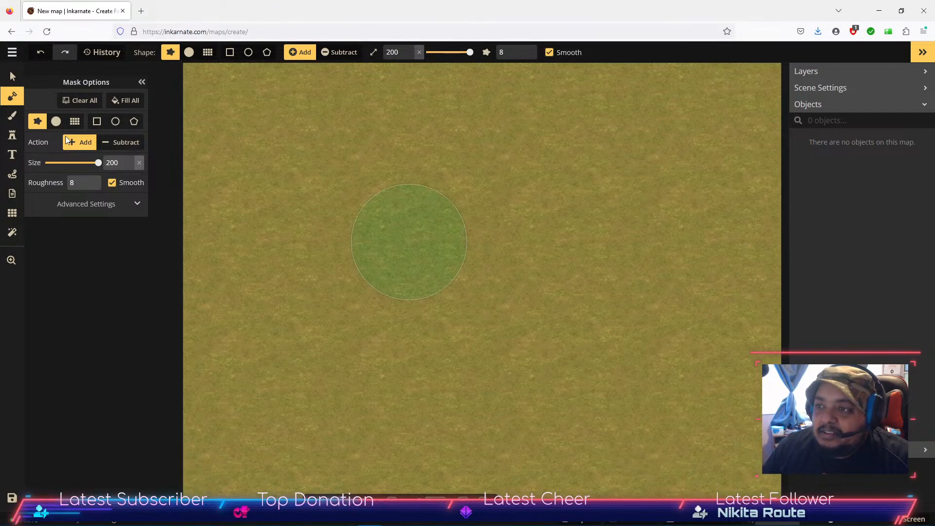
Paint the whole foreground with the tan sand texture beside Desert in the Core pack, using brush size 200.
left_click(12, 115)
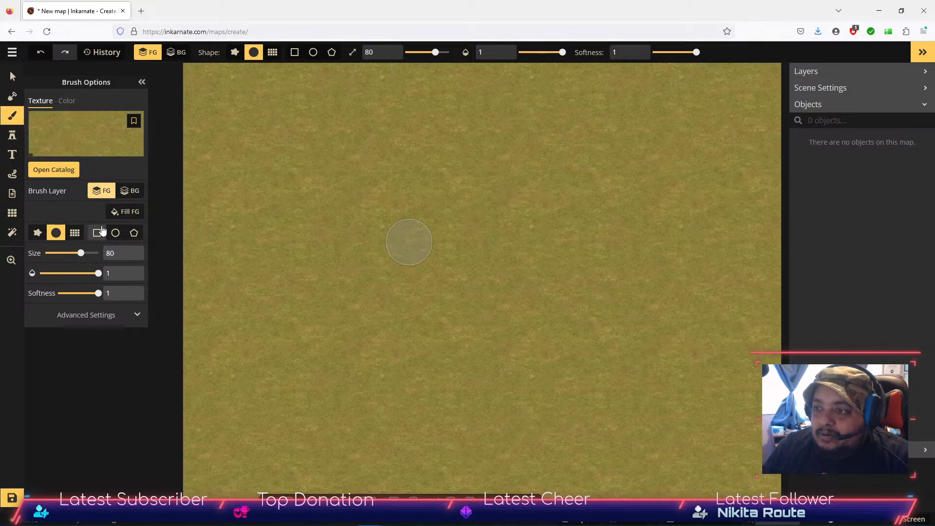
left_click(53, 170)
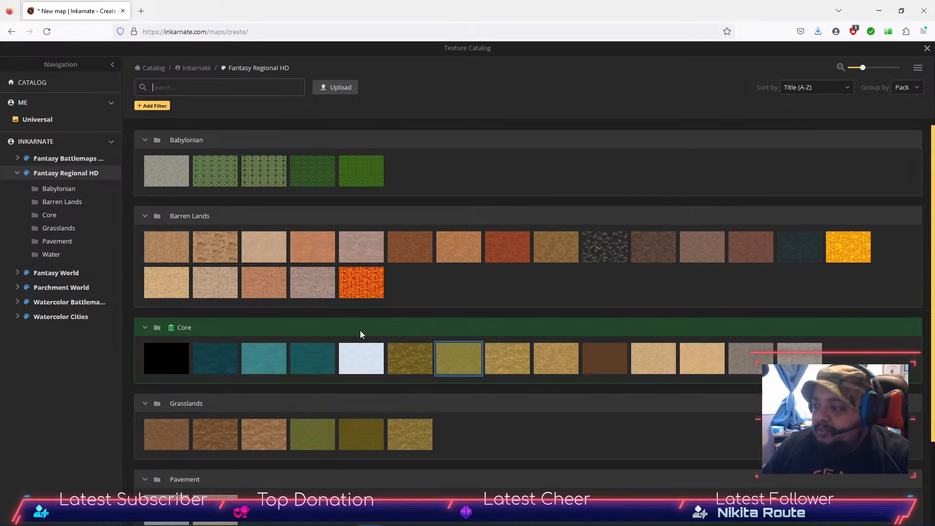
scroll(373, 336, "down", 2)
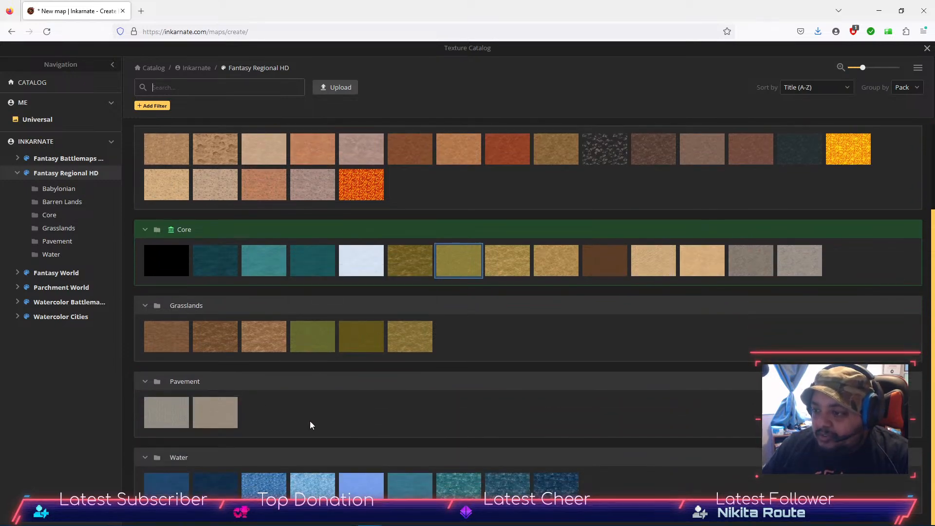
mouse_move(212, 344)
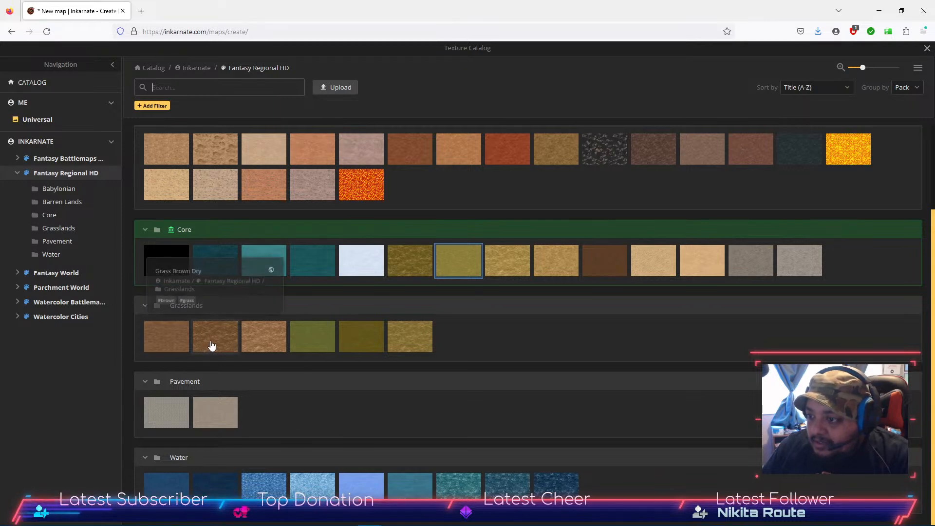
mouse_move(176, 340)
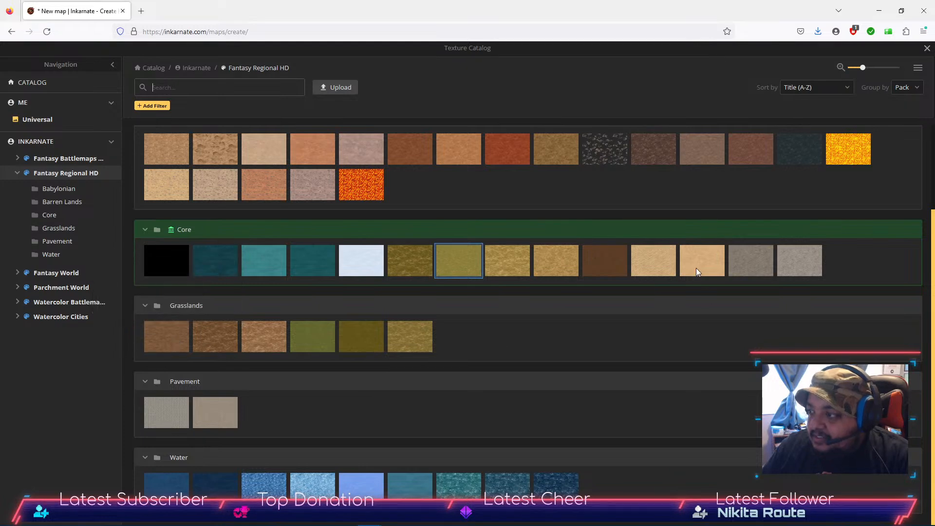
mouse_move(652, 269)
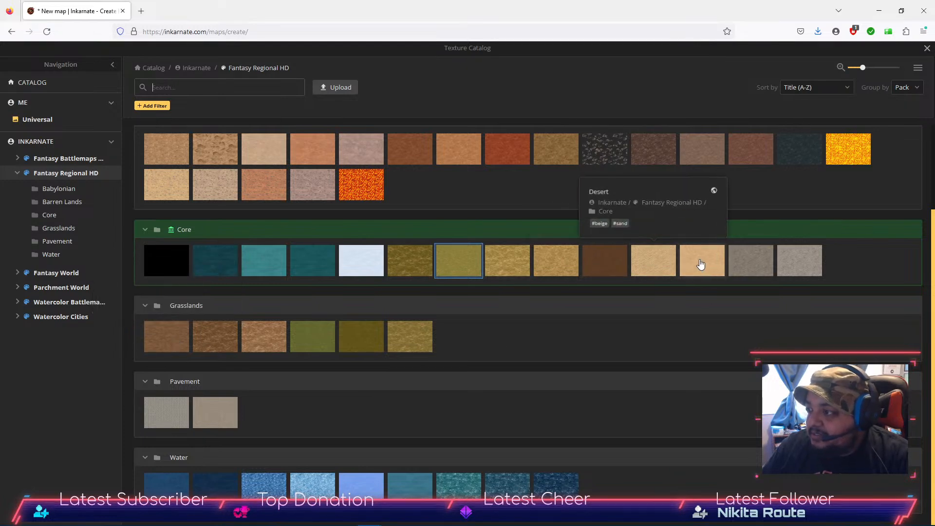
mouse_move(706, 264)
mouse_move(749, 269)
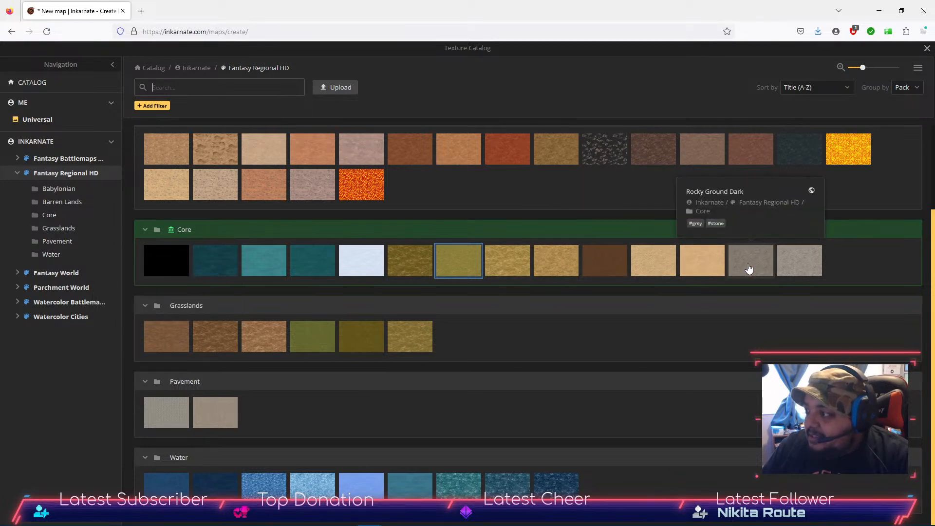
left_click(701, 263)
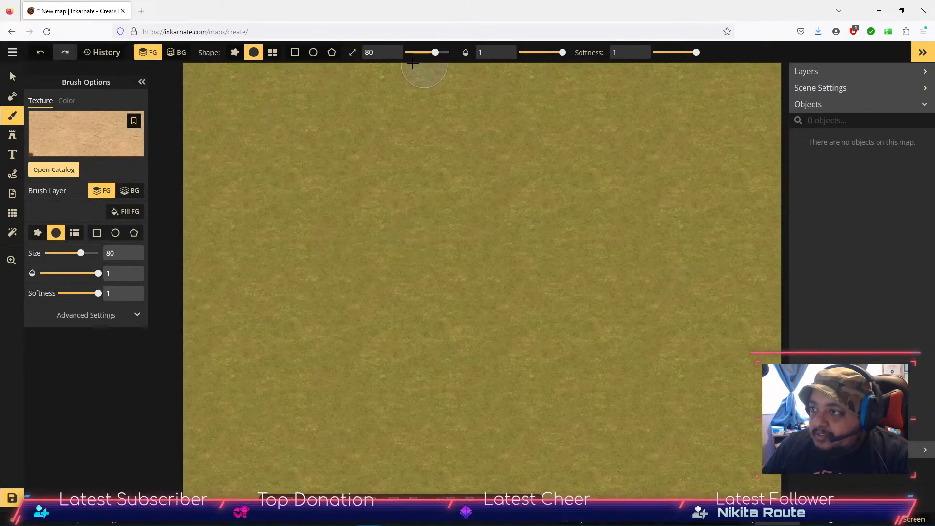
left_click(389, 49)
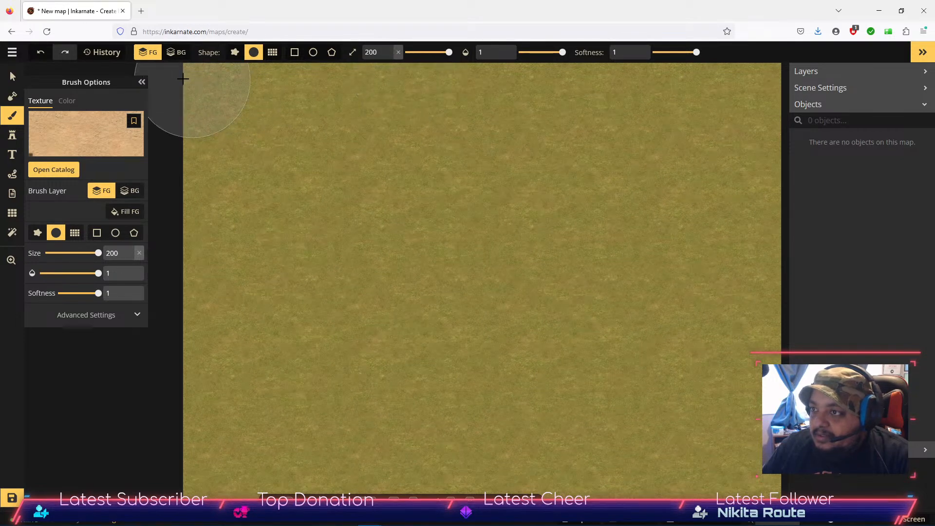
mouse_move(189, 76)
left_mouse_down()
mouse_move(717, 80)
mouse_move(770, 101)
mouse_move(749, 147)
mouse_move(299, 141)
mouse_move(200, 154)
mouse_move(215, 205)
mouse_move(742, 234)
mouse_move(785, 252)
mouse_move(738, 284)
mouse_move(544, 285)
mouse_move(711, 241)
mouse_move(774, 212)
mouse_move(745, 189)
mouse_move(640, 171)
mouse_move(574, 211)
mouse_move(531, 287)
mouse_move(232, 277)
mouse_move(172, 290)
mouse_move(671, 325)
mouse_move(776, 345)
mouse_move(682, 377)
mouse_move(300, 362)
mouse_move(266, 401)
mouse_move(485, 422)
mouse_move(770, 422)
mouse_move(750, 488)
mouse_move(619, 504)
mouse_move(223, 490)
mouse_move(211, 446)
mouse_move(216, 365)
mouse_move(183, 363)
mouse_move(261, 401)
mouse_move(293, 443)
mouse_move(223, 475)
mouse_move(230, 480)
mouse_move(559, 452)
mouse_move(684, 394)
mouse_move(589, 342)
mouse_move(620, 343)
left_mouse_up()
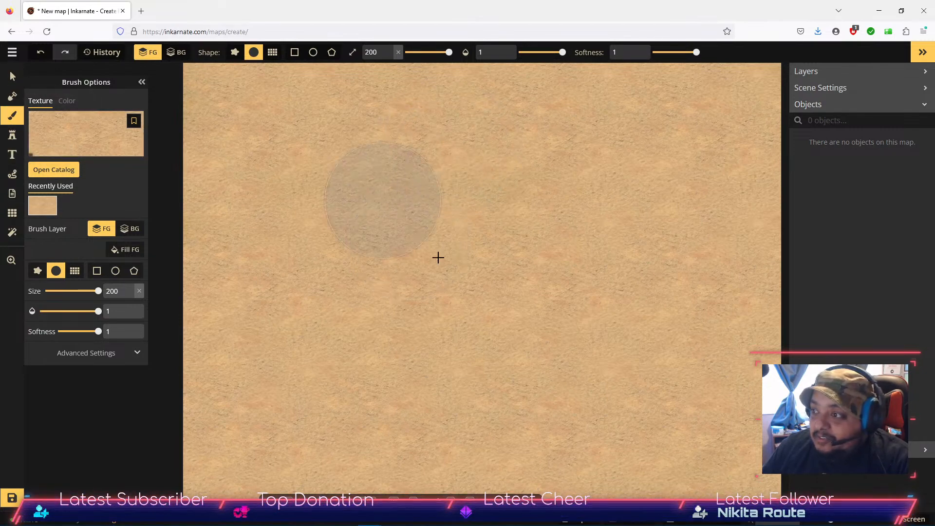
Browse the Fantasy Regional HD stamp catalog and search it for "hill".
left_click(13, 140)
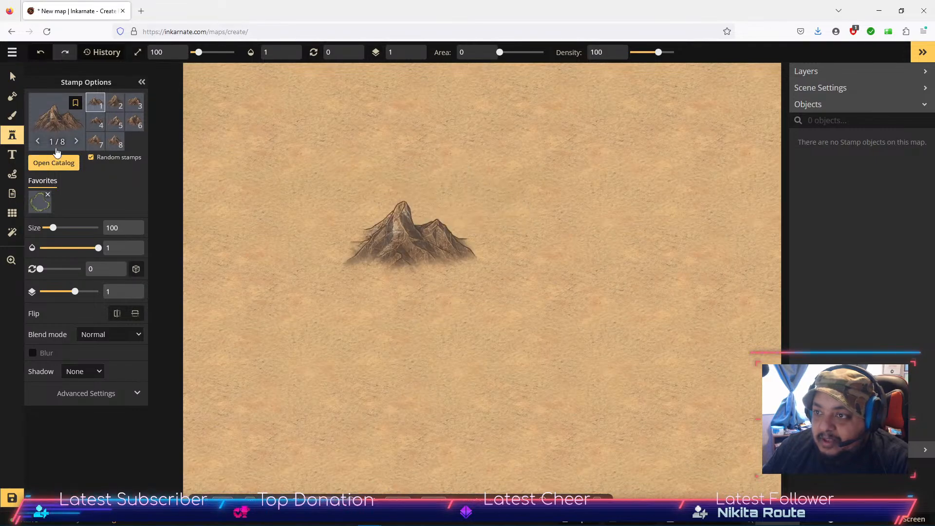
left_click(58, 164)
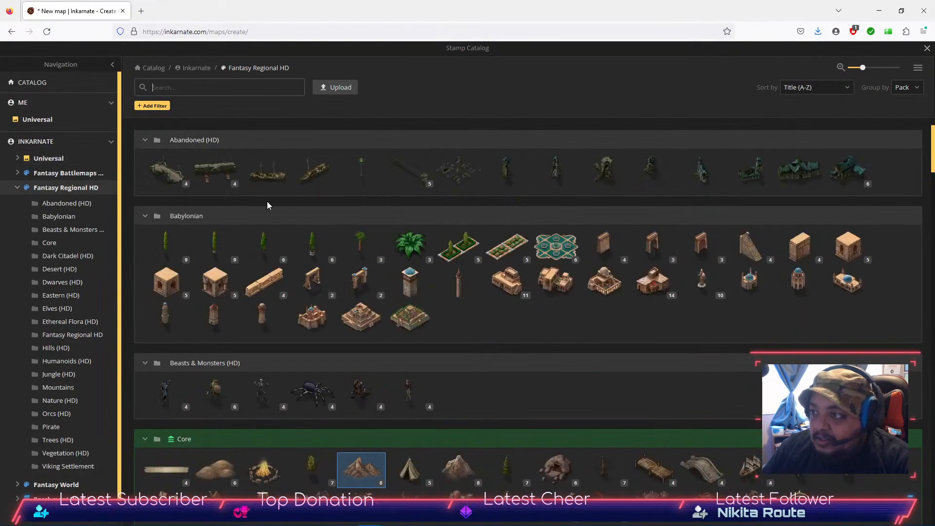
scroll(747, 209, "down", 3)
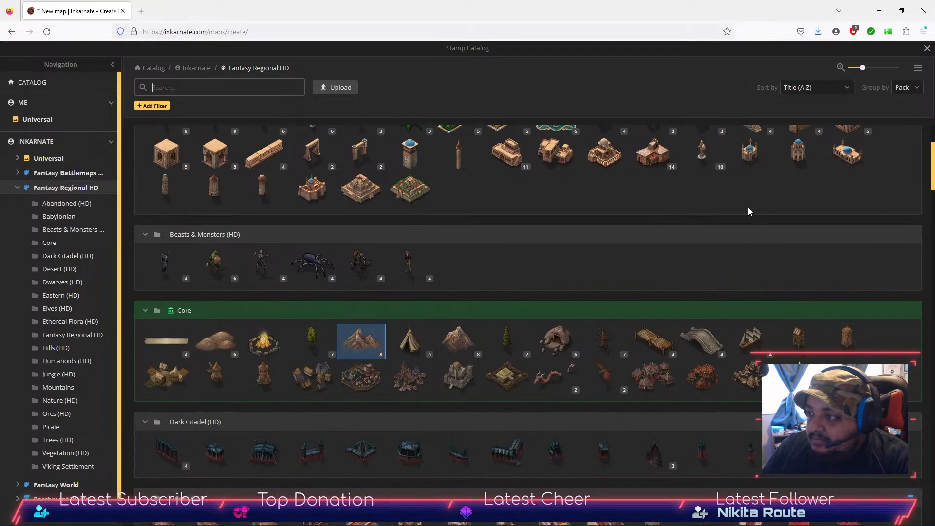
scroll(737, 207, "down", 6)
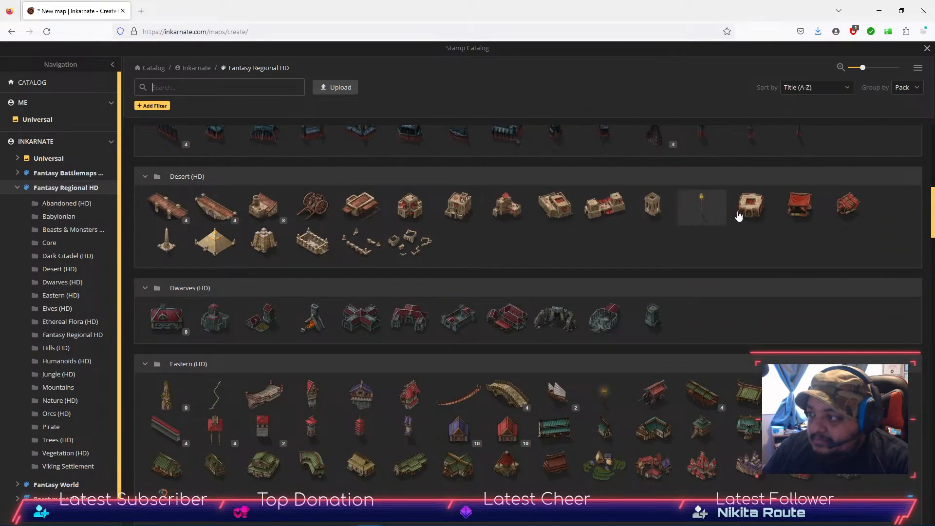
scroll(804, 238, "down", 3)
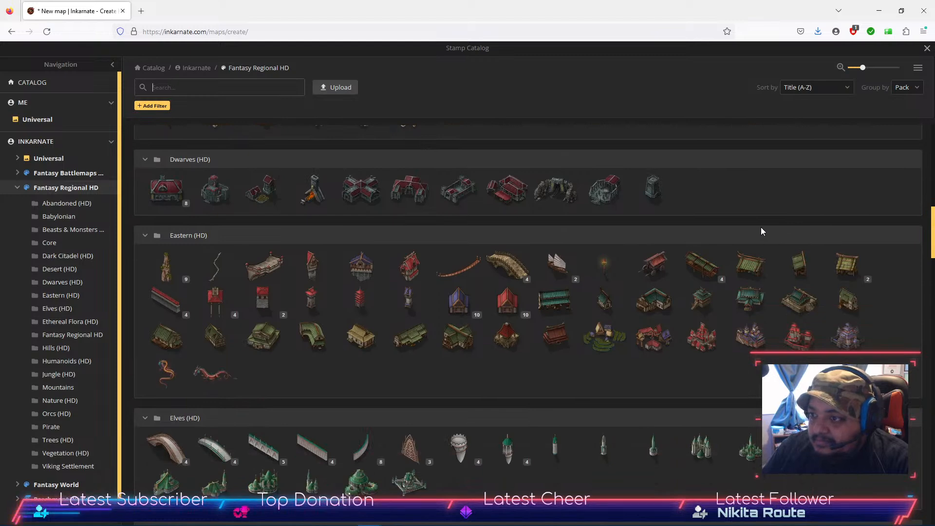
scroll(760, 226, "down", 7)
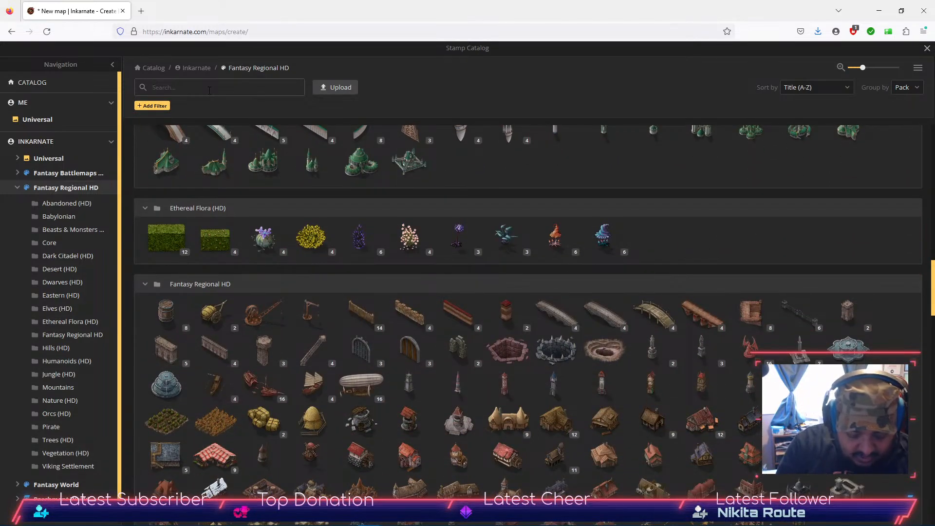
left_click(210, 91)
type("hill")
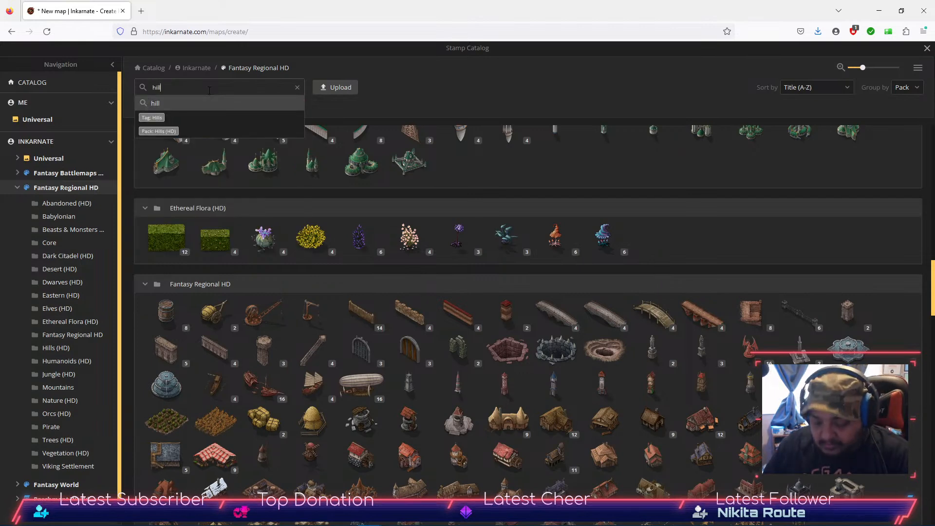
key("Return")
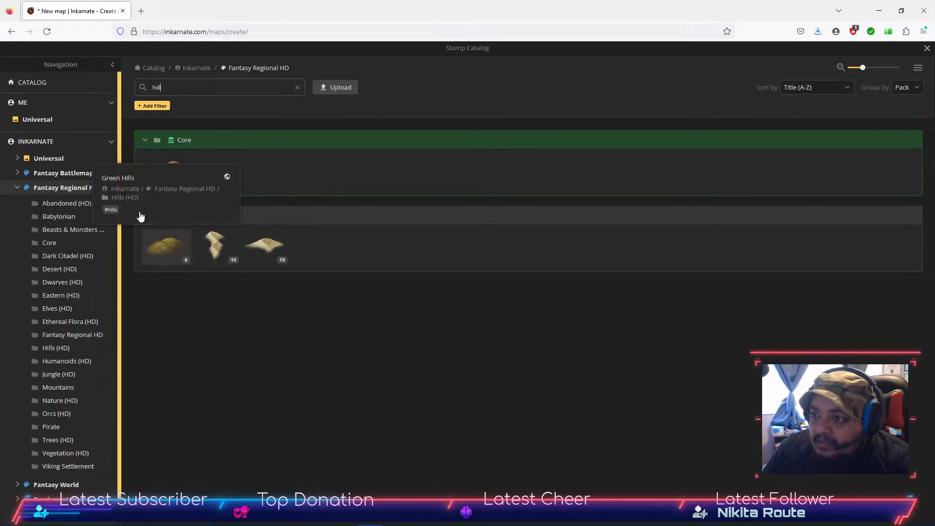
Switch the hill search to Fantasy Battlemaps 2.0 and choose the Craggy Hills stamp set.
left_click(18, 189)
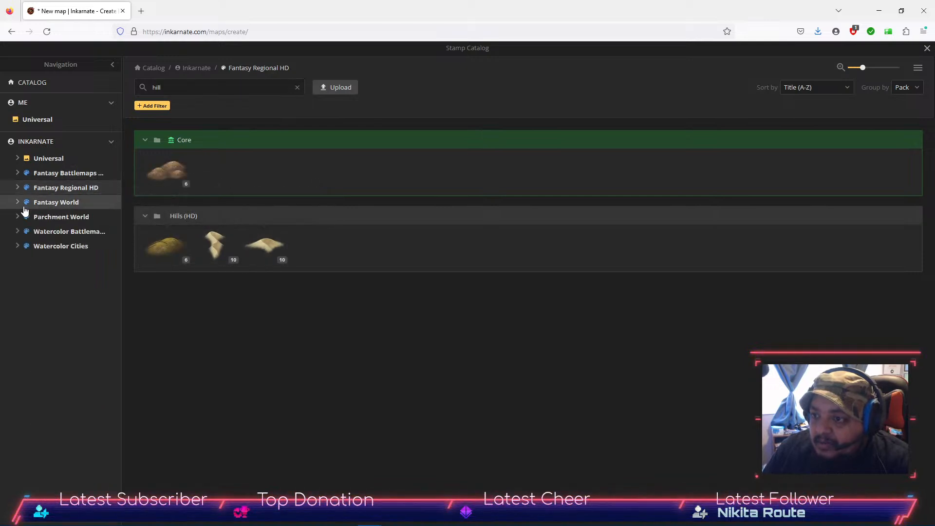
left_click(18, 174)
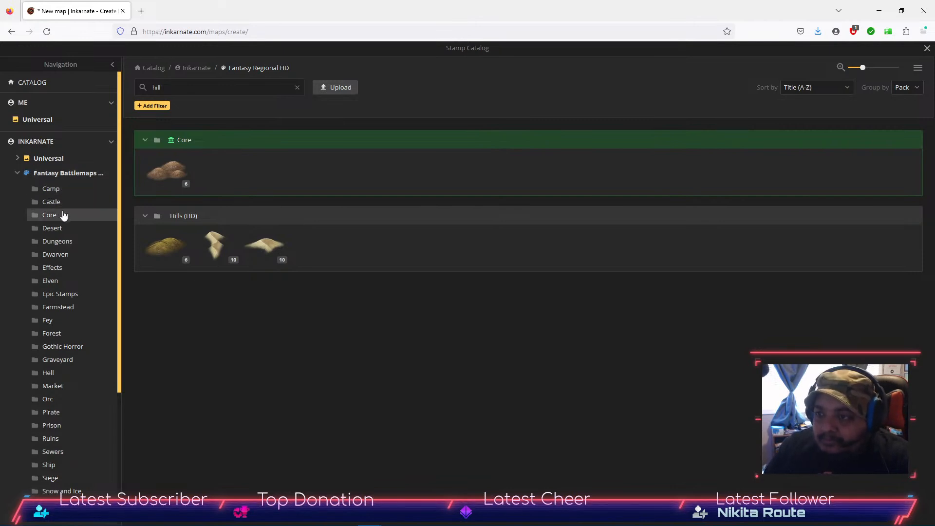
left_click(96, 168)
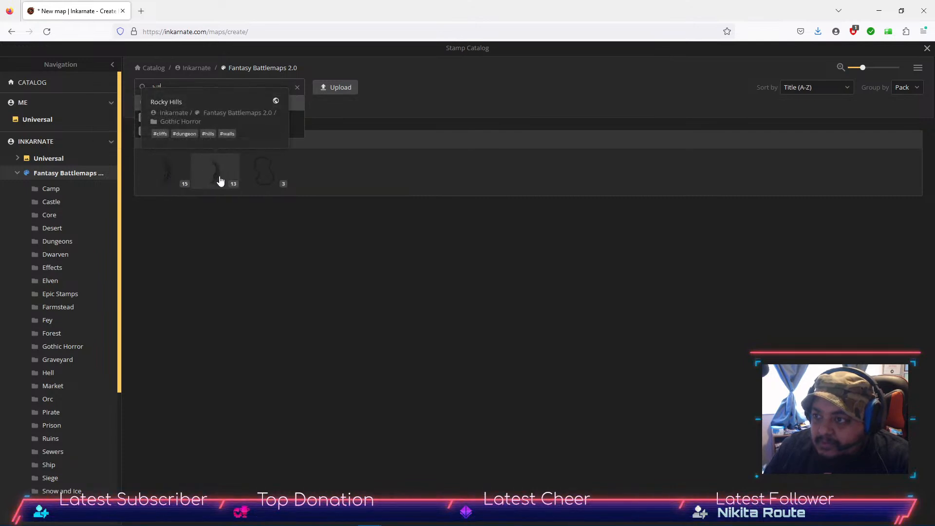
left_click(169, 169)
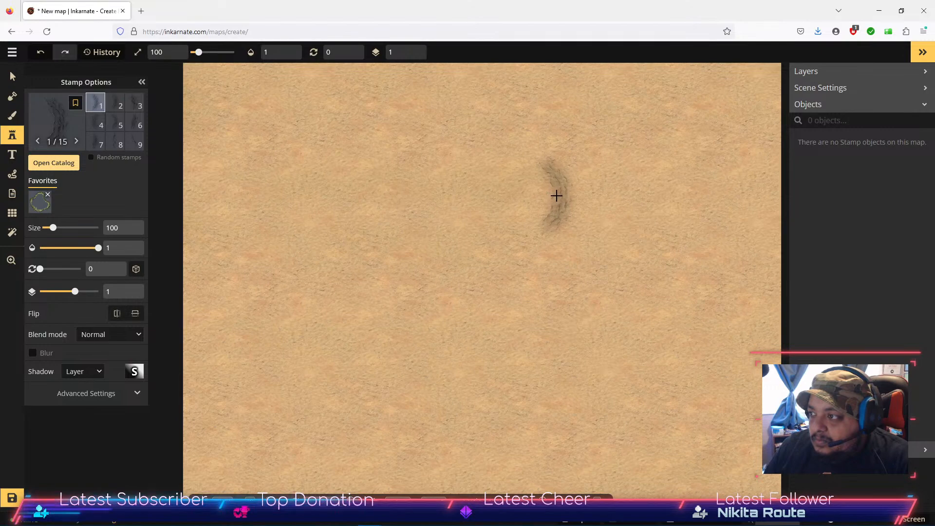
Place four separate Craggy Hills stamps at size 100 on the sand: variant 1 once, variant 14 twice and variant 15 once.
left_click(555, 195)
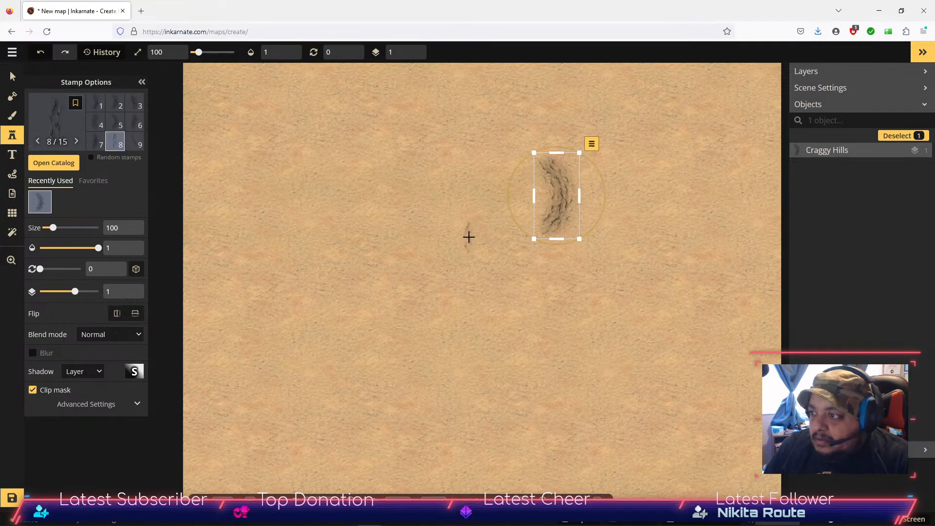
left_click(137, 124)
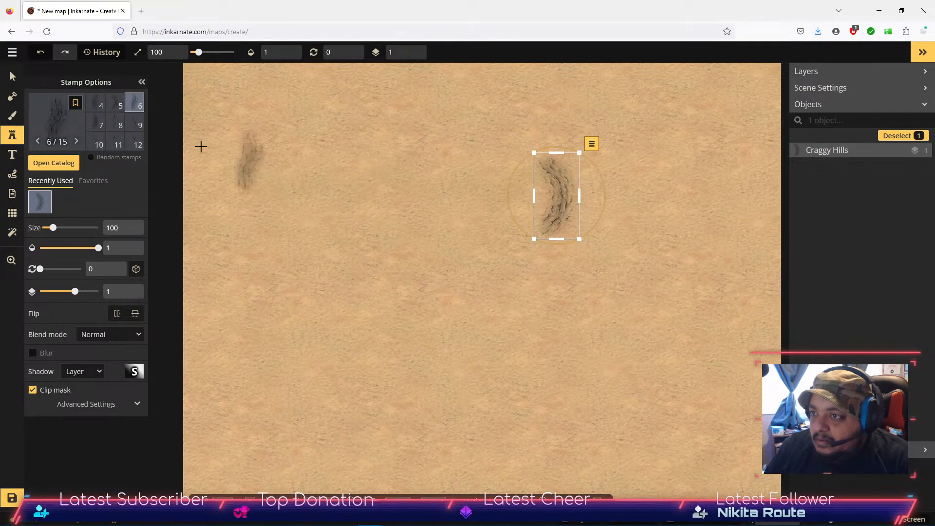
scroll(115, 133, "down", 1)
scroll(116, 135, "down", 1)
left_click(116, 140)
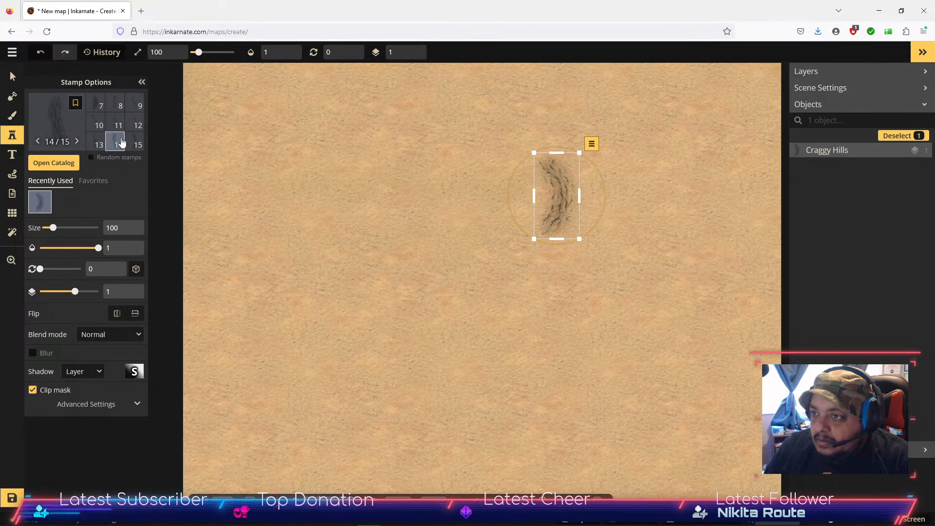
left_click(463, 294)
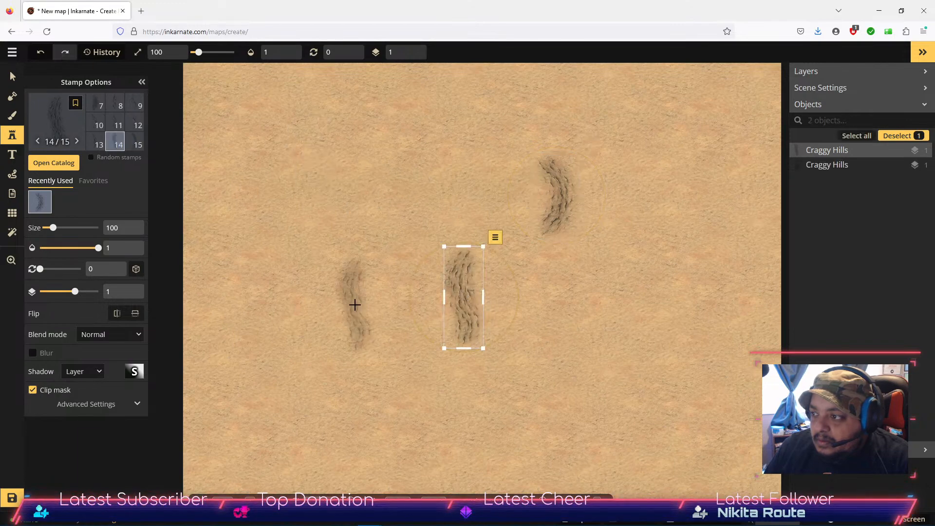
left_click(346, 305)
left_click(138, 145)
left_click(644, 349)
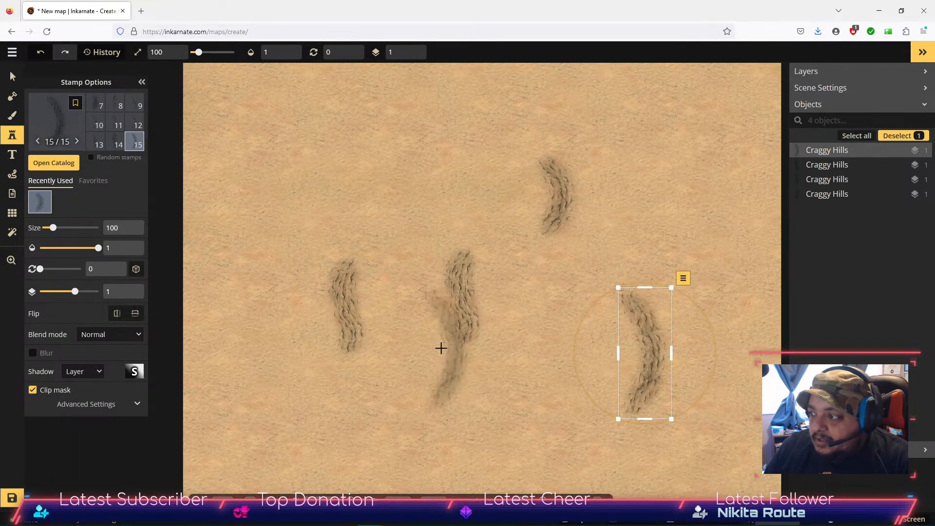
Place Craggy Hills variant 15 in the map's lower middle and variant 7 in its upper left, both at size 100.
left_click(547, 404)
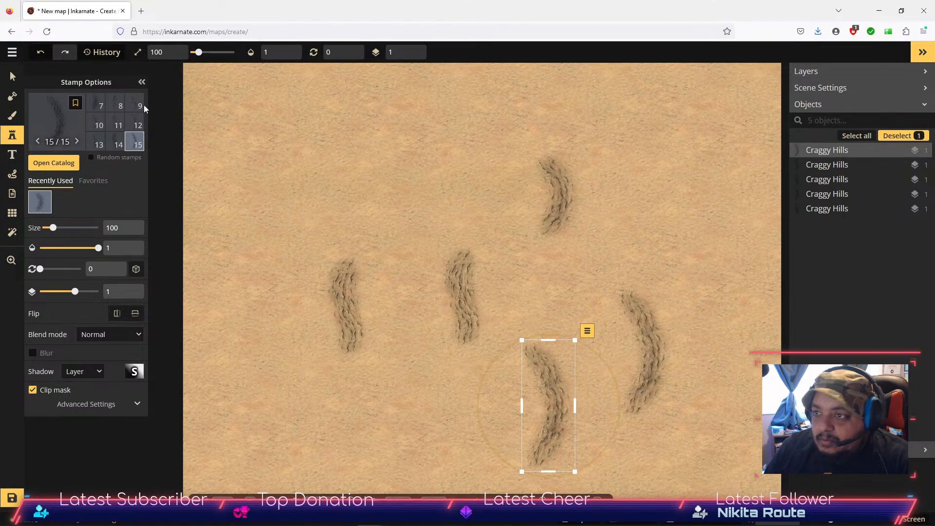
left_click(95, 142)
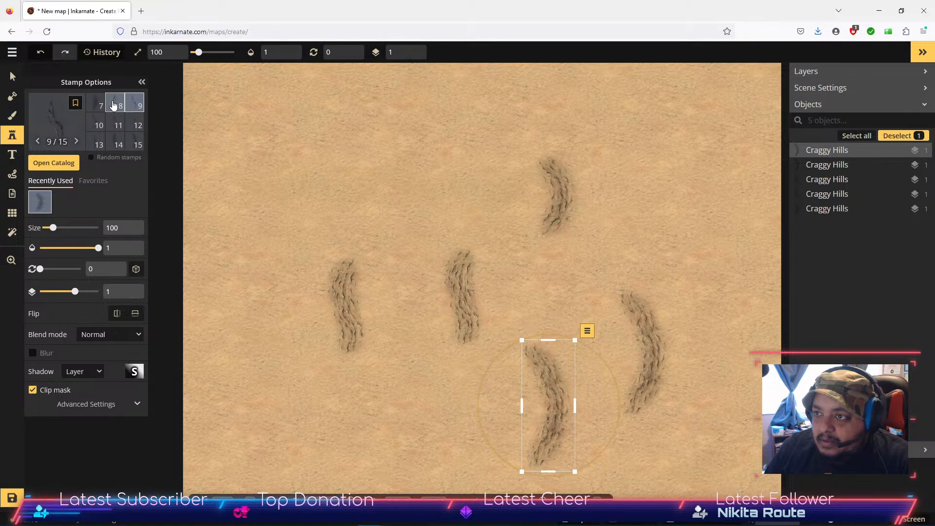
left_click(96, 103)
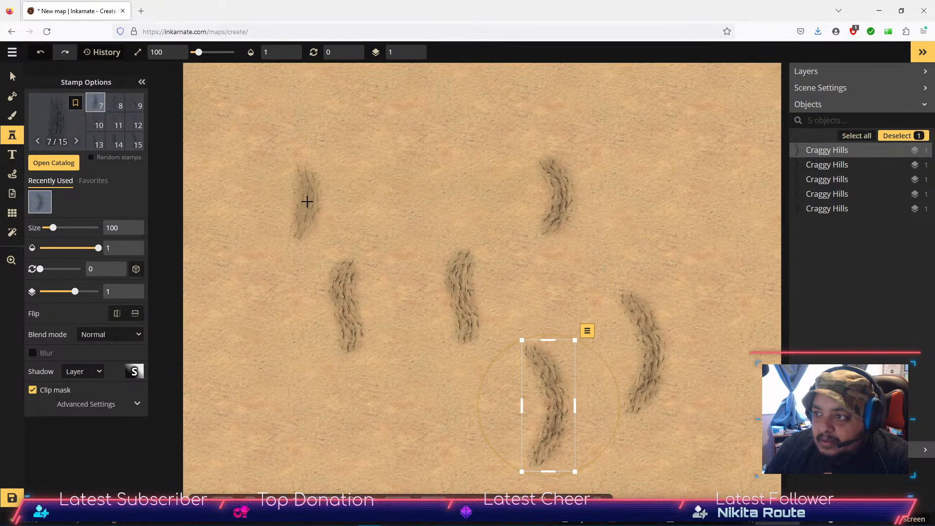
left_click(307, 201)
Place Craggy Hills variants 4, 5 and 6 once each across the upper-left part of the map.
scroll(112, 120, "up", 2)
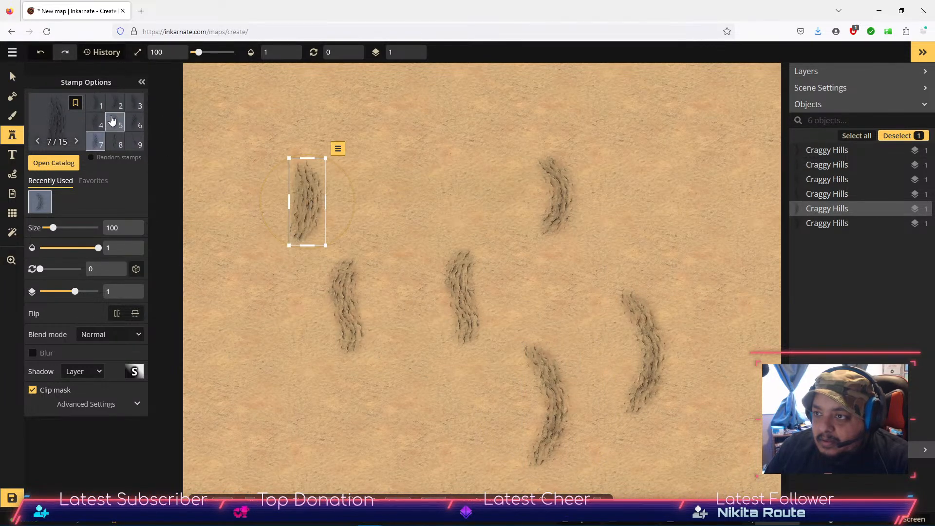
left_click(255, 124)
scroll(120, 105, "down", 1)
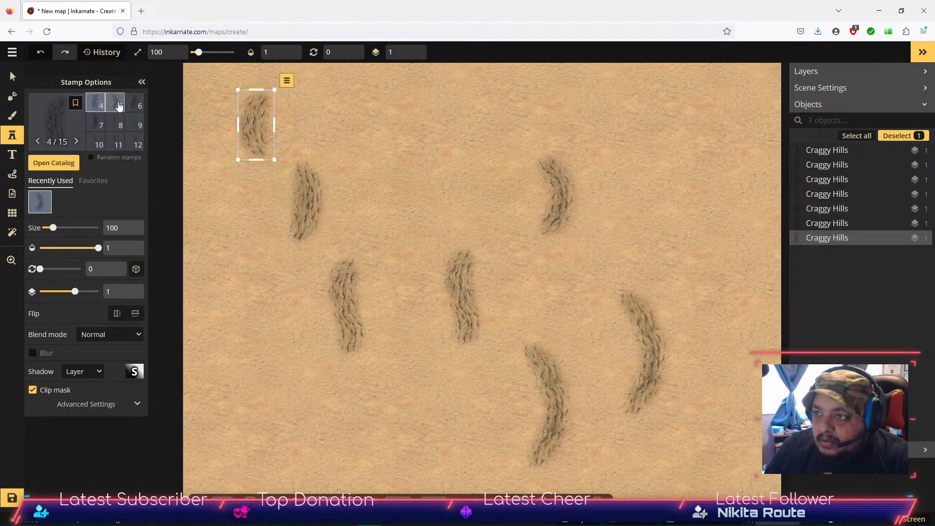
left_click(329, 119)
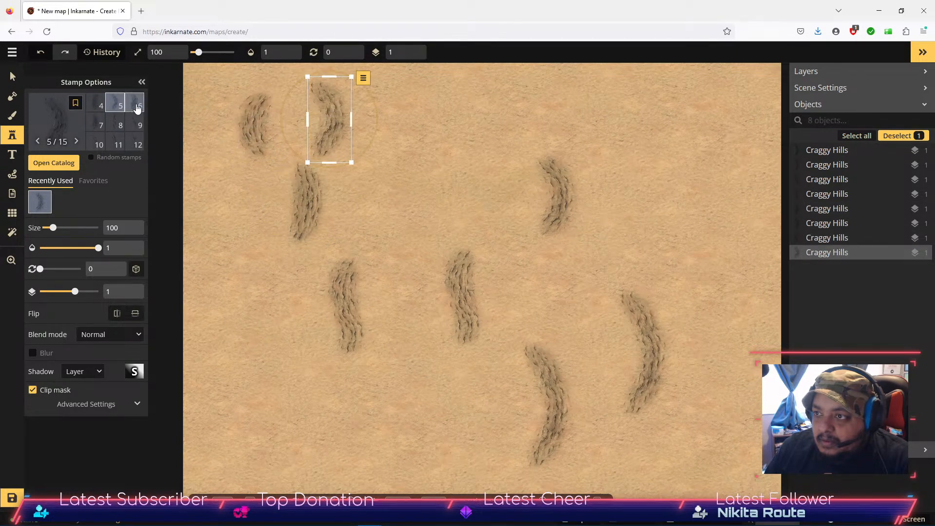
left_click(432, 169)
Place Craggy Hills variants 1, 2 and 3 once each in the lower-left part of the map, and finish stamping.
scroll(134, 124, "up", 1)
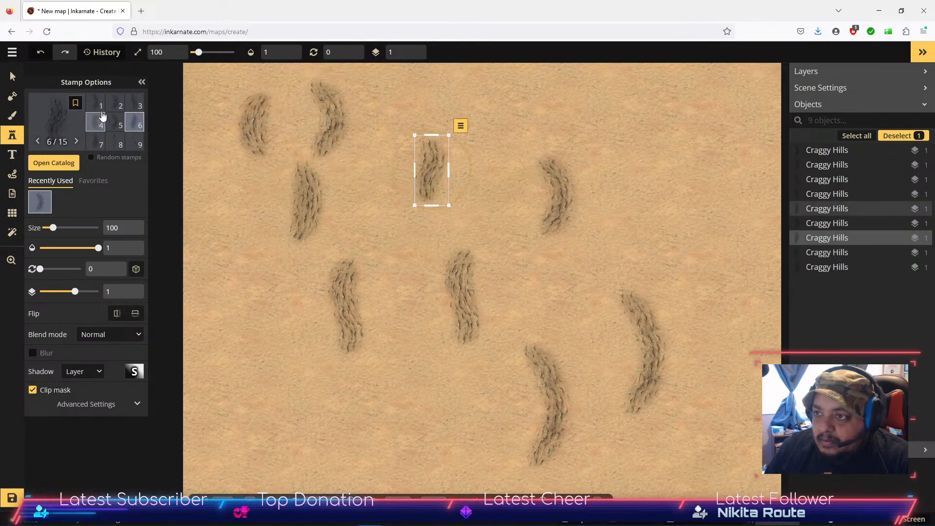
left_click(97, 103)
left_click(271, 314)
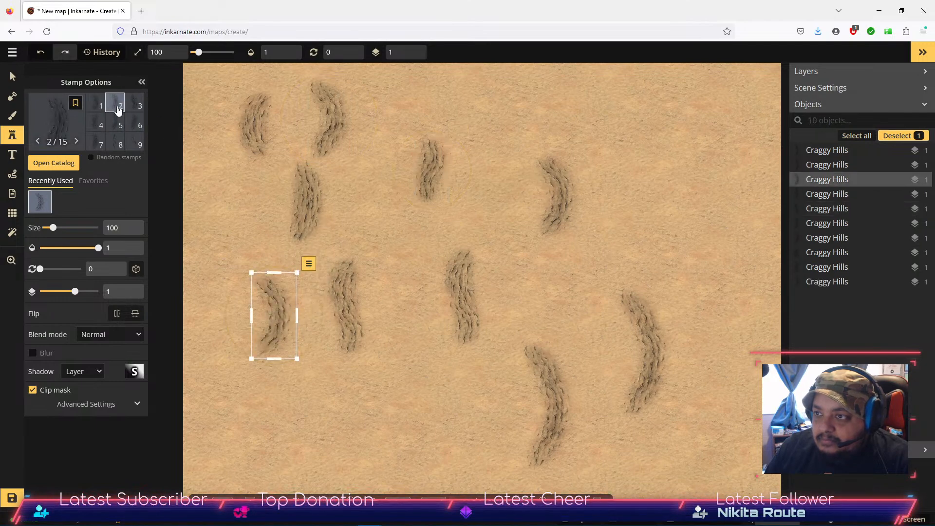
left_click(309, 401)
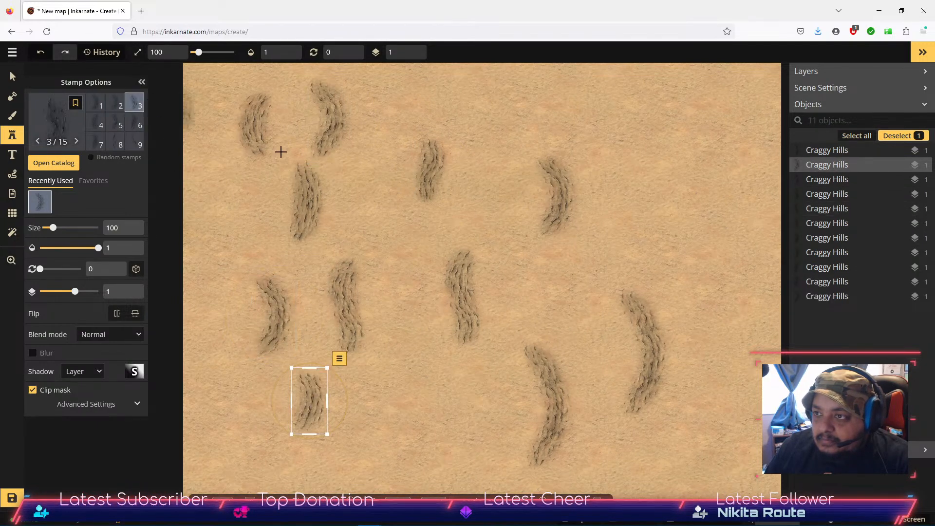
left_click(420, 435)
left_click(15, 78)
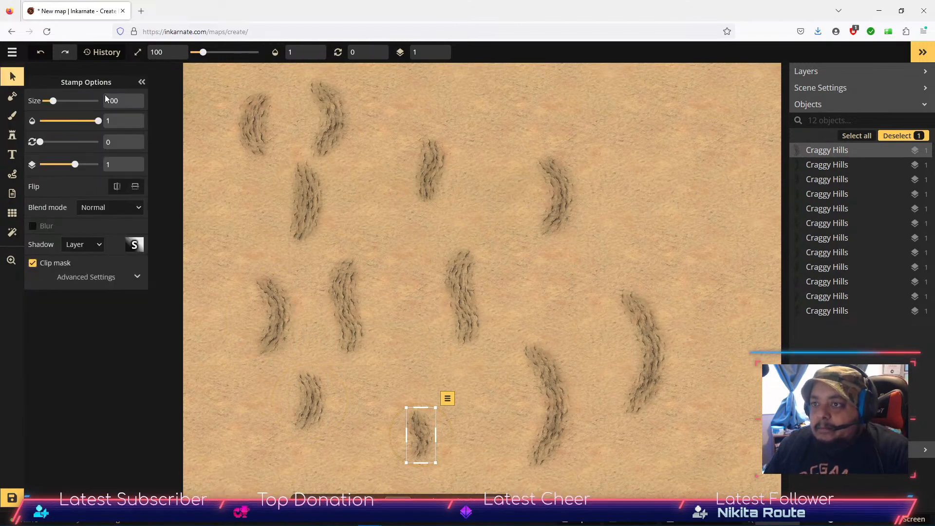
Move the large right-hand hill up, and rotate the smaller curved hill to 269 degrees to join its upper end.
left_click(665, 358)
left_click_drag(665, 358, 633, 214)
left_click(551, 231)
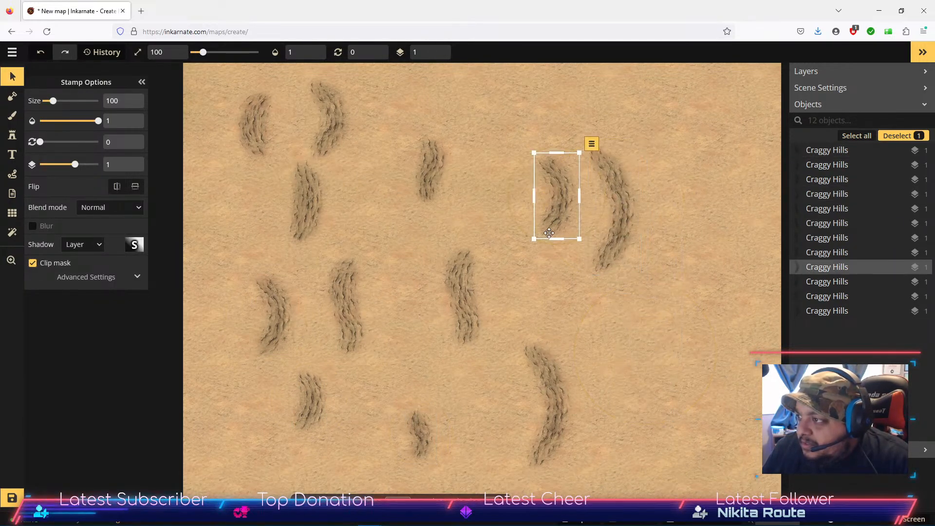
left_click_drag(549, 244, 615, 198)
left_click_drag(560, 192, 570, 146)
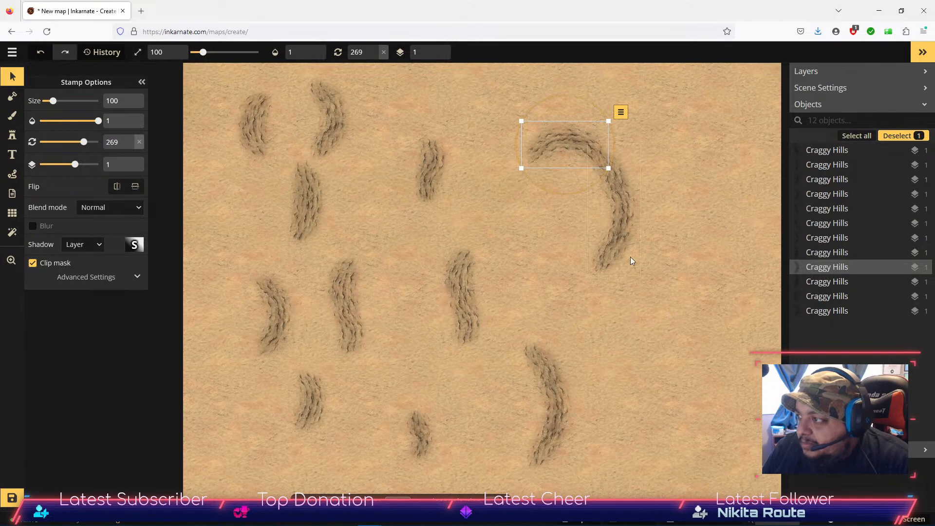
Rotate the lower large curved hill to 48 degrees and attach it to the lower end of the arc.
left_click(540, 377)
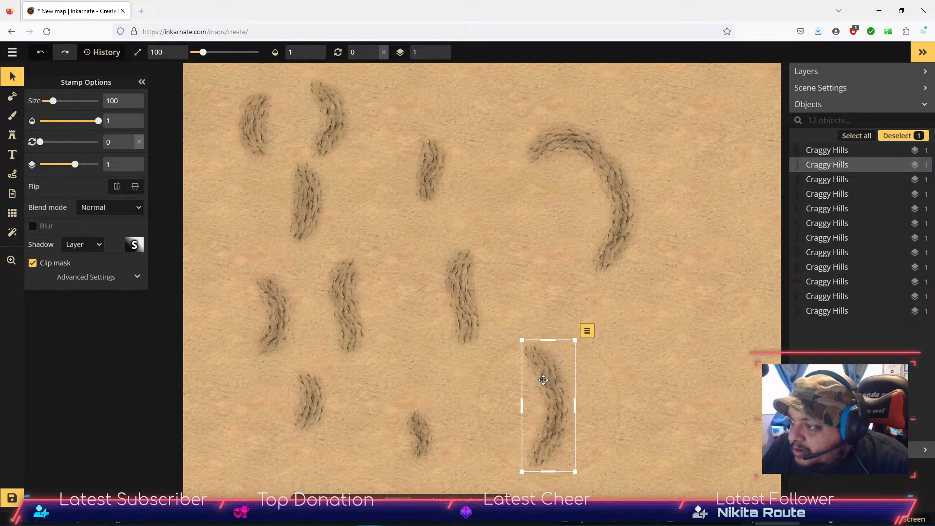
left_click_drag(602, 459, 546, 459)
left_click_drag(565, 396, 582, 311)
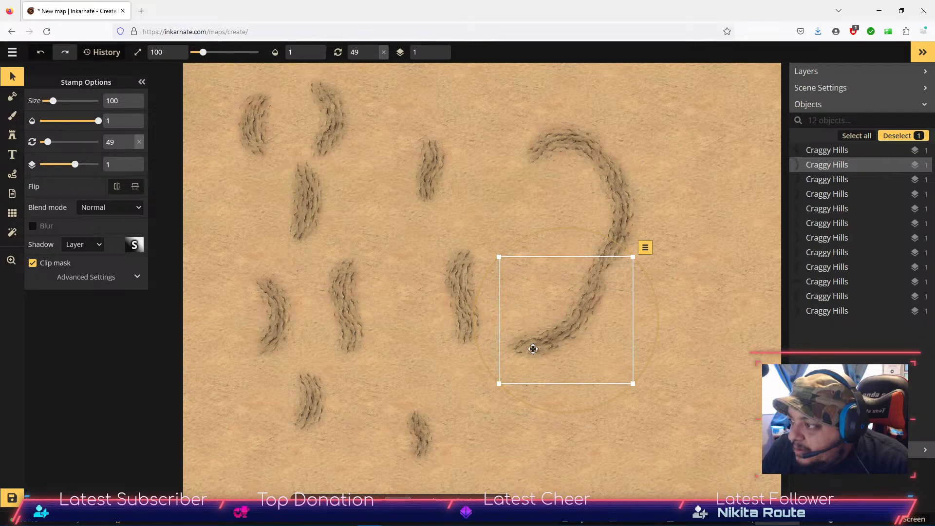
left_click_drag(504, 394, 542, 353)
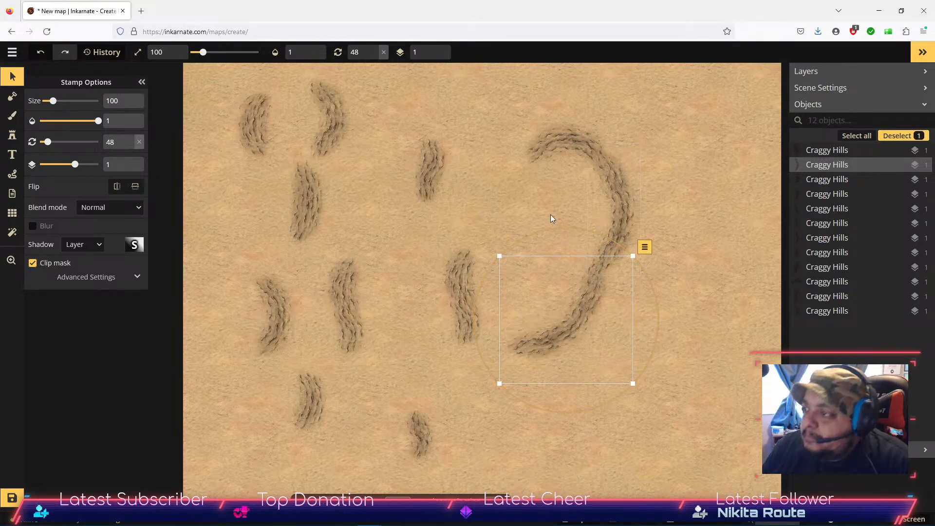
Join the small arc hill rotated to 87 degrees and the large hill rotated to 180 degrees into a hook at the lower centre.
left_click(536, 147)
left_click_drag(526, 176, 515, 467)
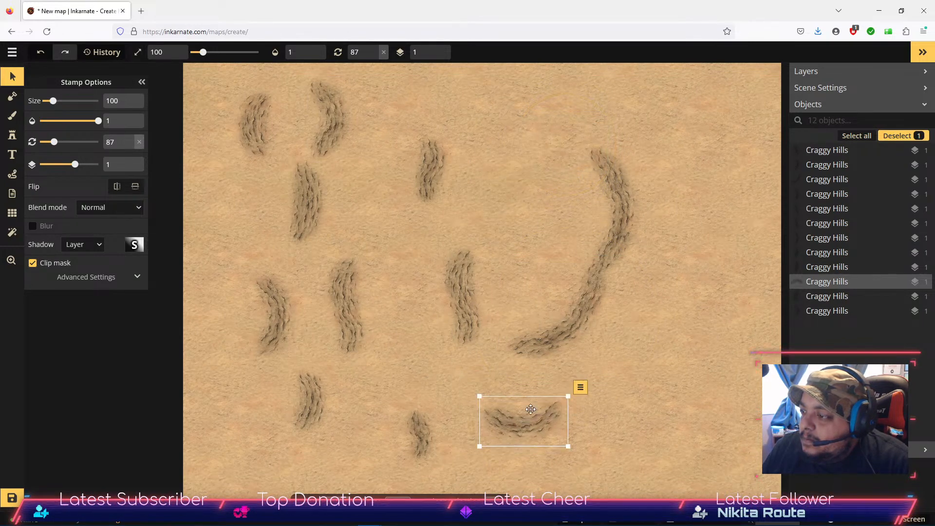
left_click(560, 336)
left_click_drag(627, 396, 504, 289)
left_click(129, 147)
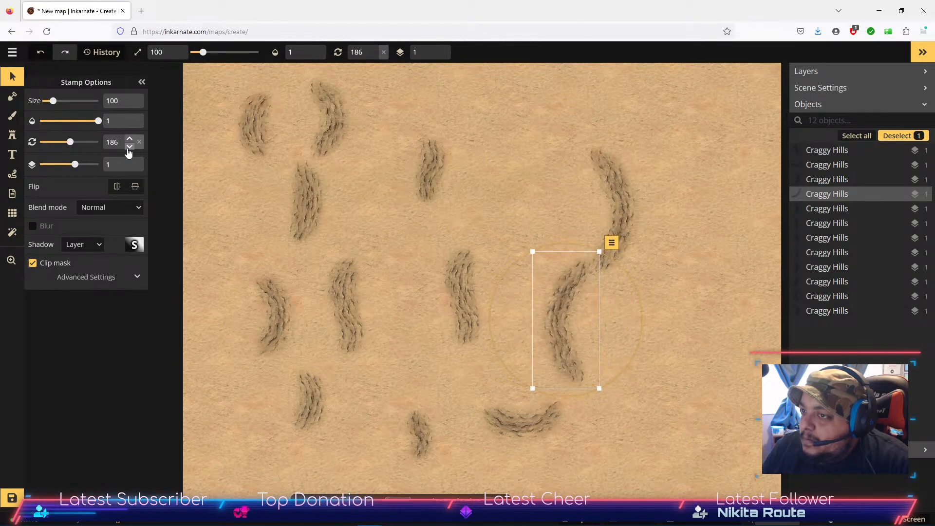
double_click(131, 139)
left_click_drag(552, 325, 483, 363)
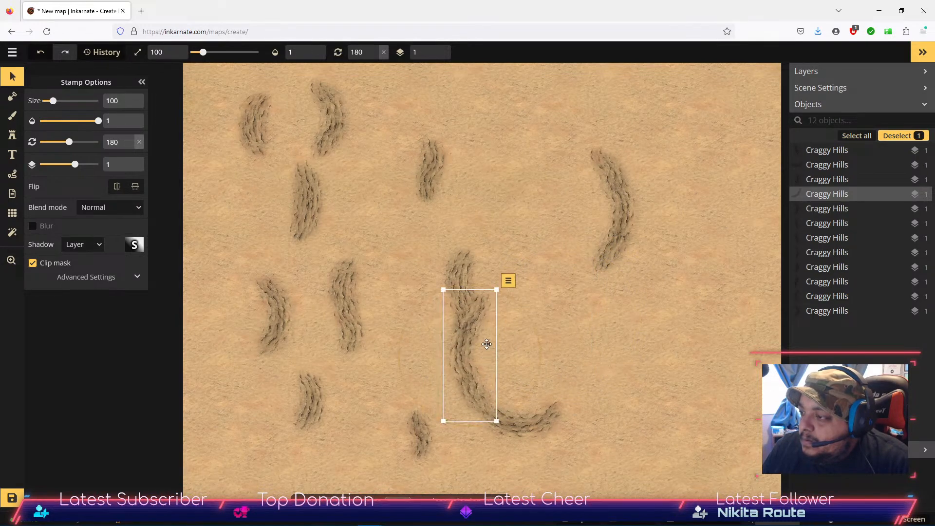
Move the hill overlapping the hook to the map's right side, and rotate the six upper hills by 180 degrees.
left_click_drag(466, 270, 702, 224)
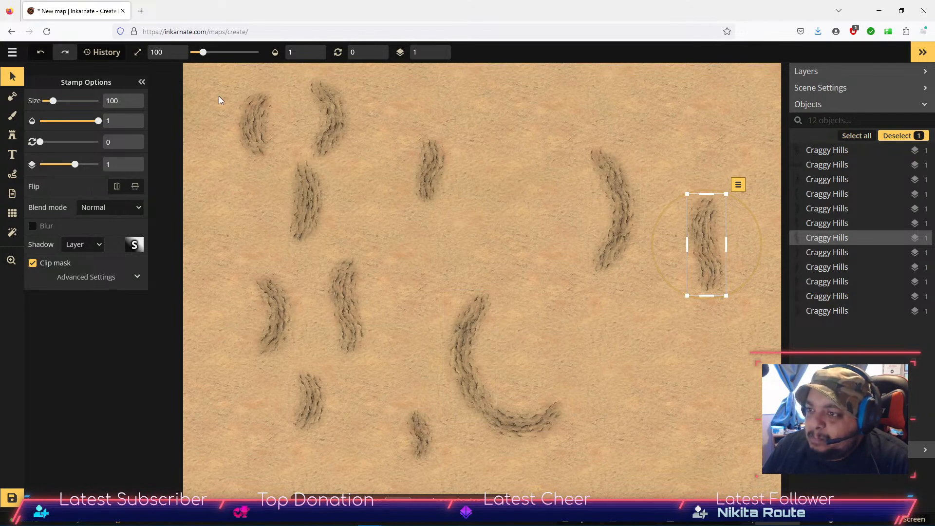
left_click_drag(206, 100, 738, 247)
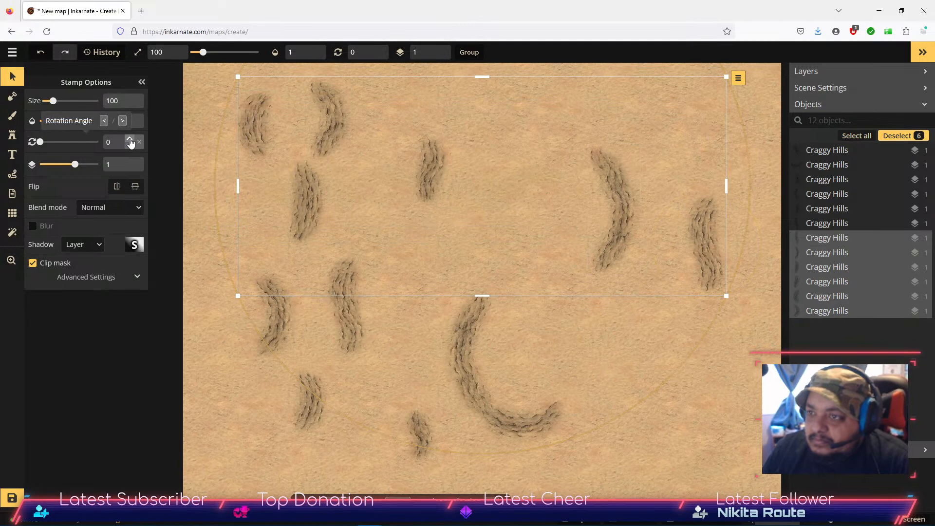
left_click_drag(43, 143, 96, 142)
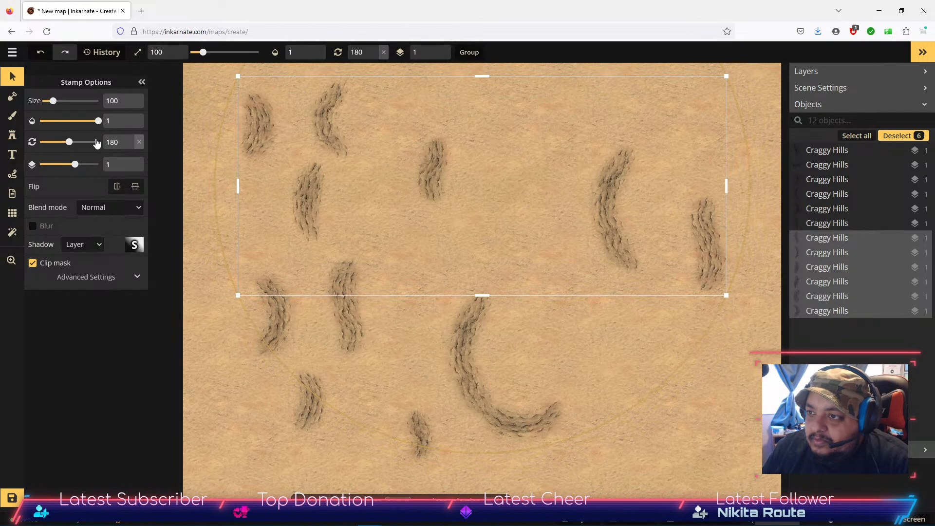
Rotate the four lower-left hills together to 180 degrees and deselect them.
left_click(234, 393)
left_click_drag(224, 313, 425, 466)
left_click_drag(44, 143, 73, 143)
left_click(129, 146)
left_click(129, 146)
left_click(129, 145)
left_click(129, 145)
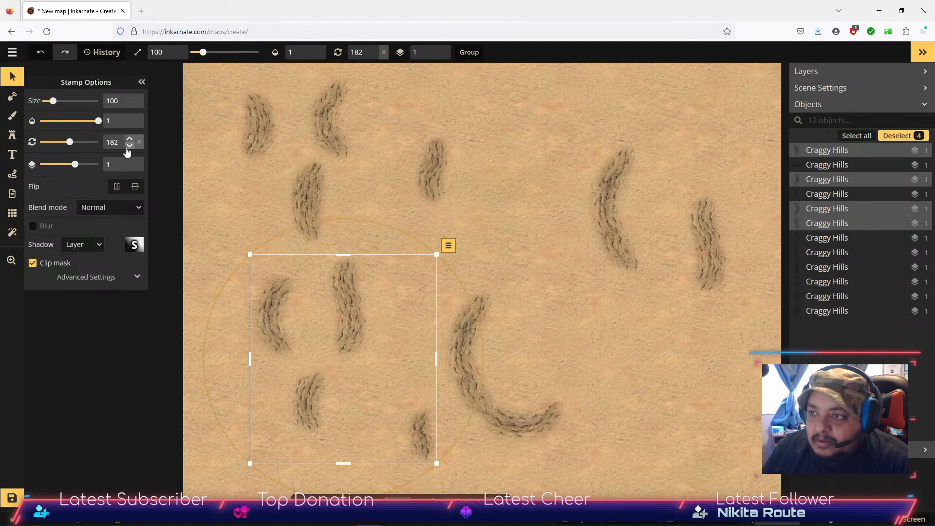
left_click(129, 145)
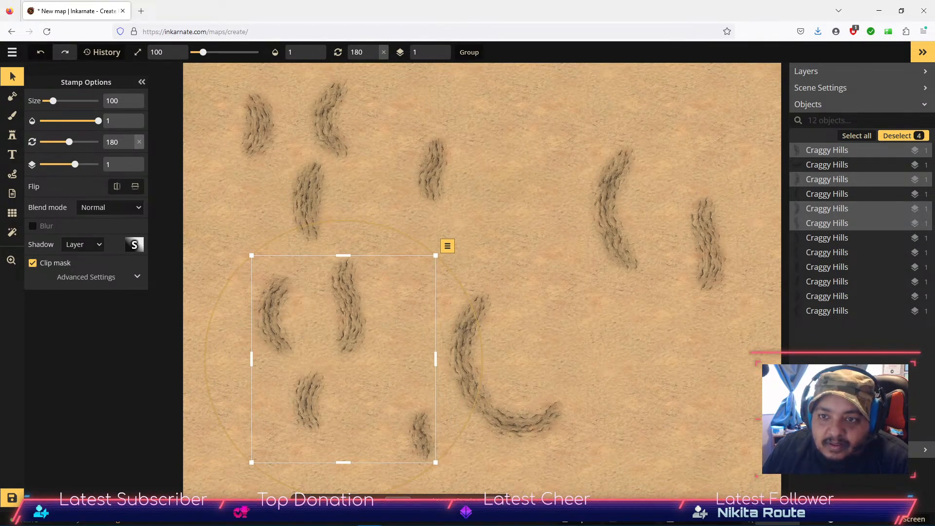
left_click(609, 313)
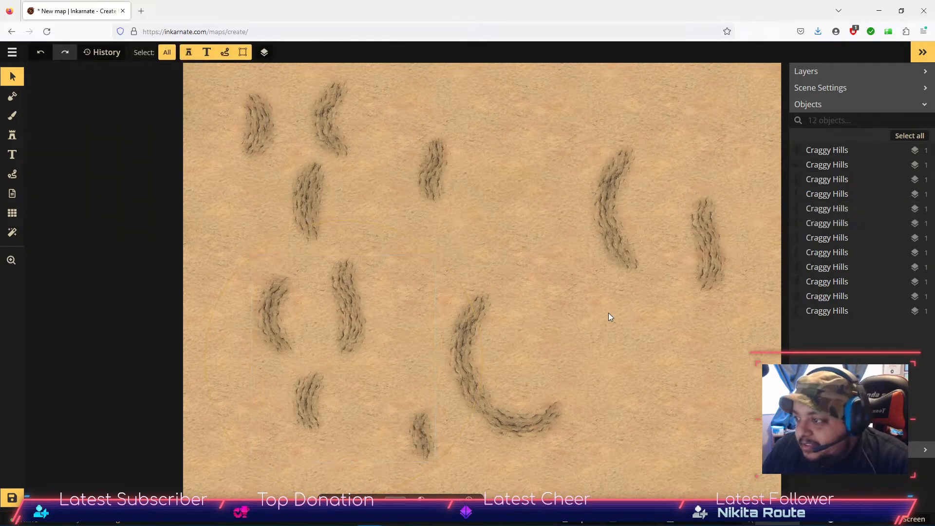
Move the four loose lower-left hills to the map's middle and right side, and shift the two-piece hook up and left.
left_click_drag(415, 429, 682, 122)
left_click_drag(410, 277, 567, 455)
left_click_drag(503, 401, 442, 362)
left_click_drag(336, 280, 600, 340)
left_click(298, 387)
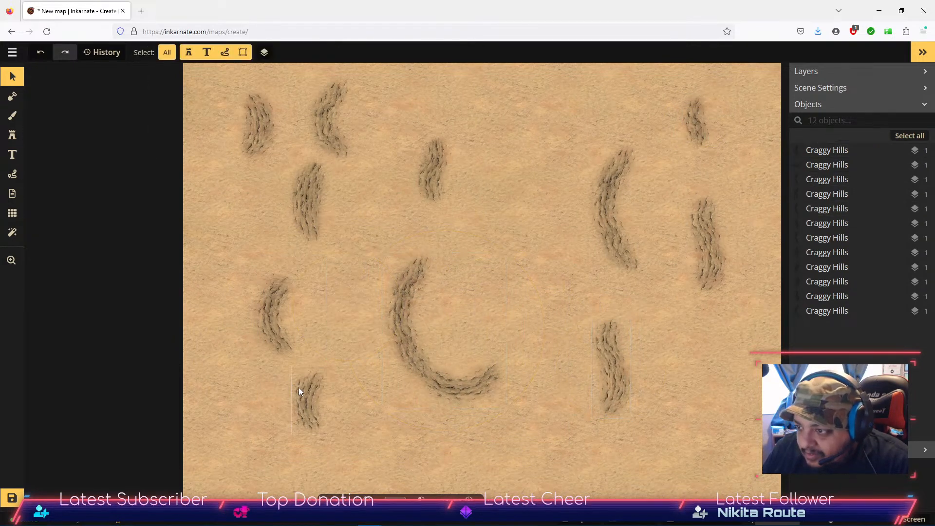
left_click_drag(309, 398, 325, 370)
left_click_drag(273, 304, 505, 220)
left_click_drag(308, 398, 698, 381)
Move the hook to the map's lower left, and place the loose curved hill beside the large hill in the upper right.
left_click_drag(374, 266, 504, 463)
left_click_drag(423, 360, 287, 419)
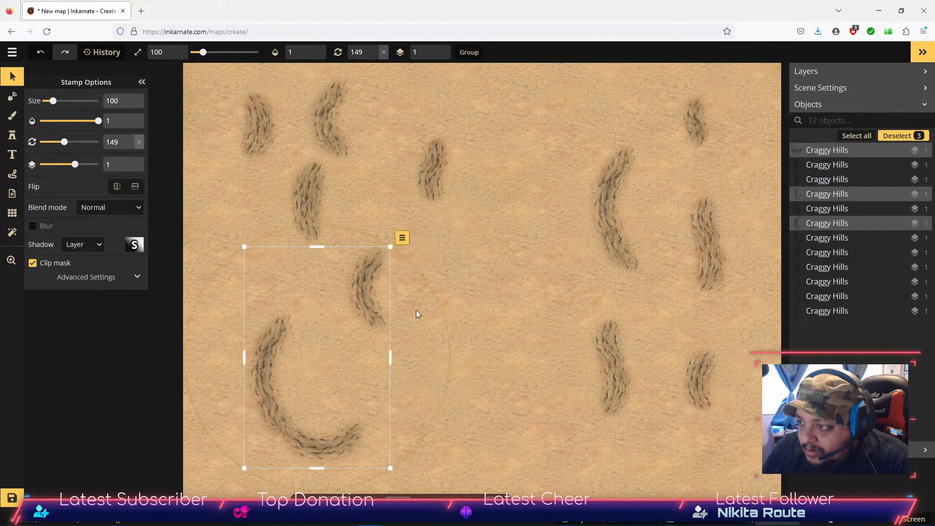
left_click(423, 314)
left_click_drag(379, 293, 549, 218)
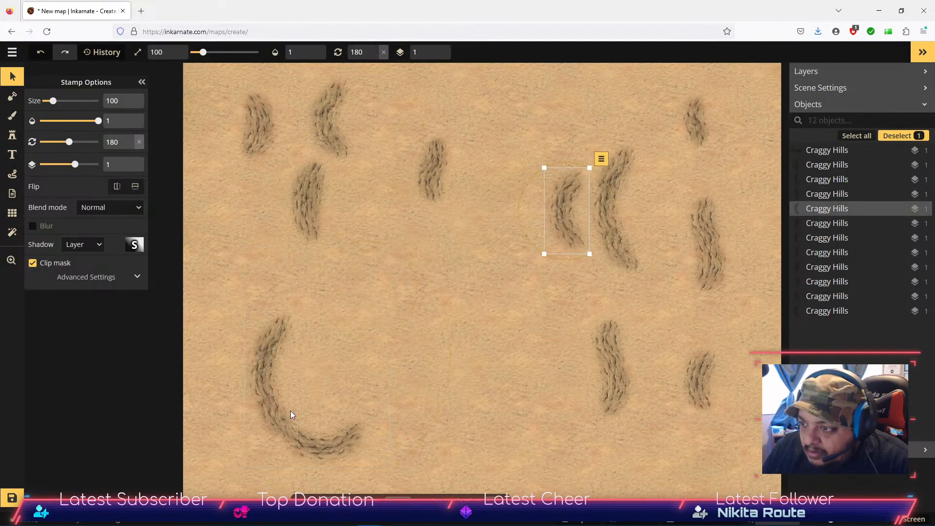
Extend the hook upward with the nearest upper-left hill, and cap it with the neighbouring curved hill rotated to bend right.
left_click(314, 197)
left_click_drag(320, 195, 286, 292)
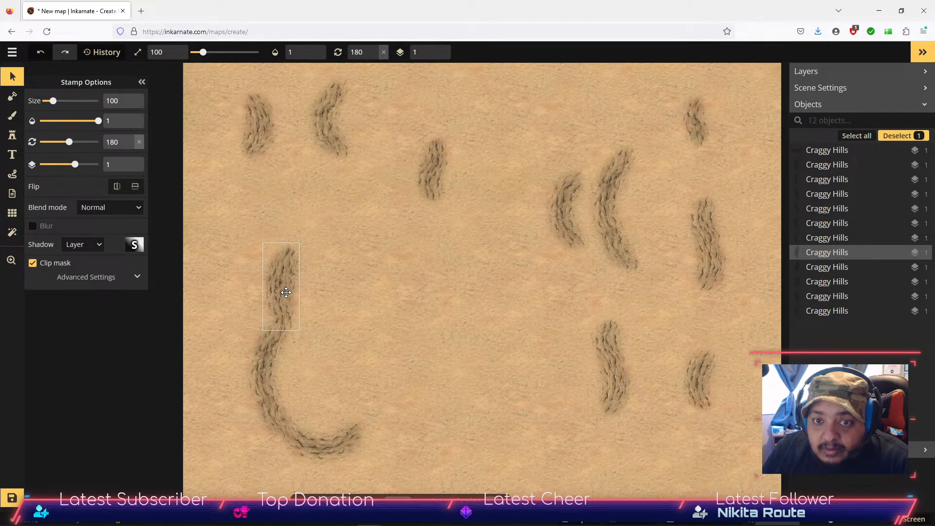
left_click_drag(286, 293, 287, 292)
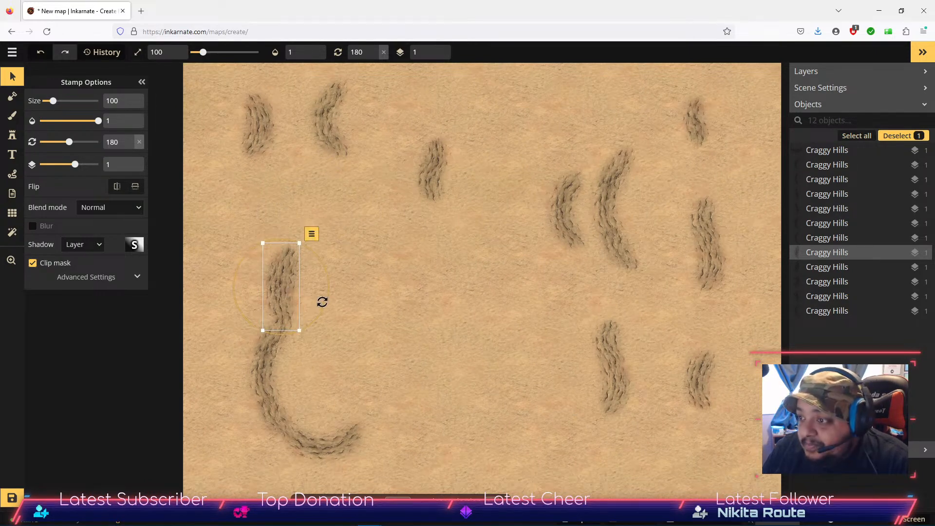
left_click(334, 119)
left_click_drag(372, 94, 300, 215)
Rotate the small upper-middle hill to about 63 degrees and attach it to the right end of the ridge.
left_click(433, 186)
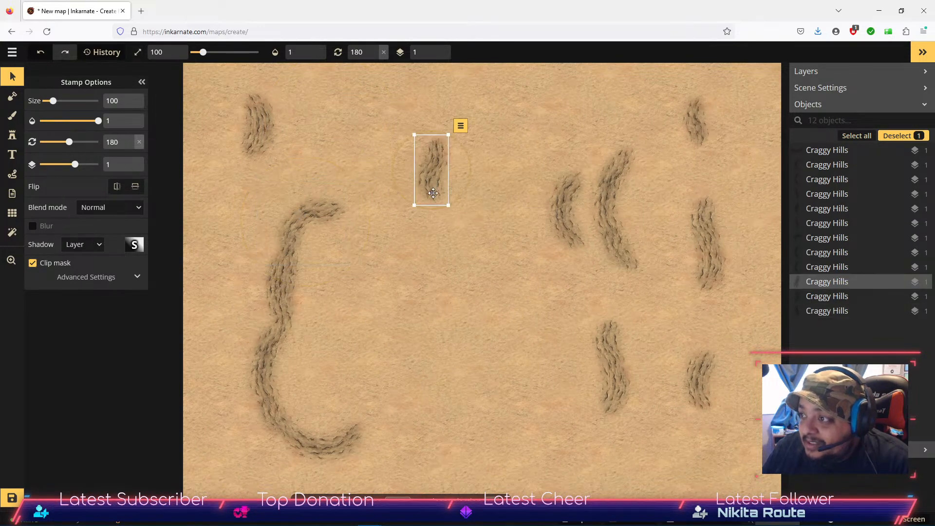
left_click_drag(454, 198, 454, 109)
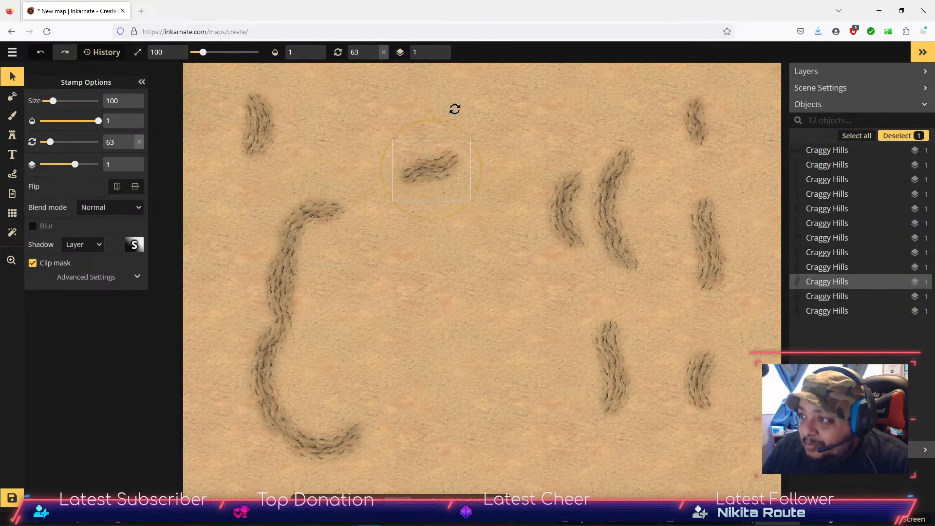
left_click_drag(435, 161, 586, 197)
Set the large hill aside in the map's centre at 98 degrees, and extend the ridge with the upper S-shaped hill at 67 degrees.
left_click(602, 202)
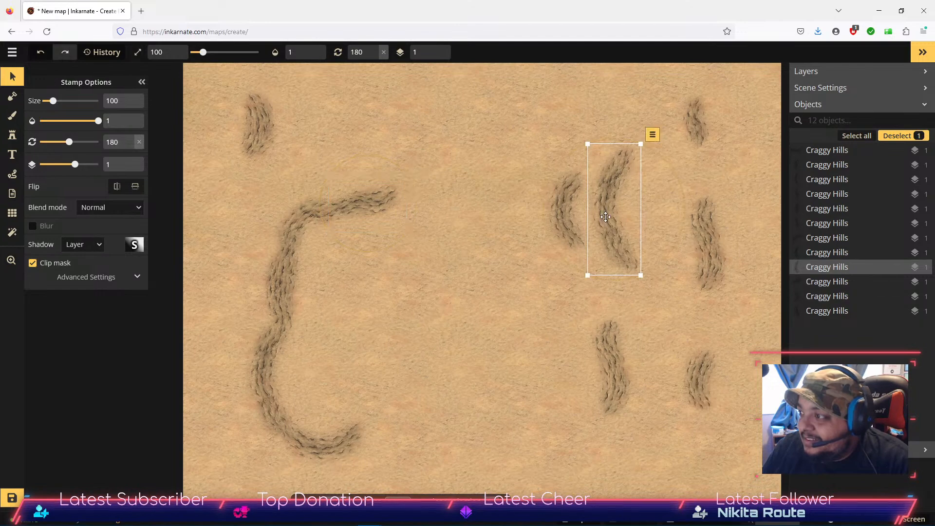
left_click_drag(625, 280, 503, 346)
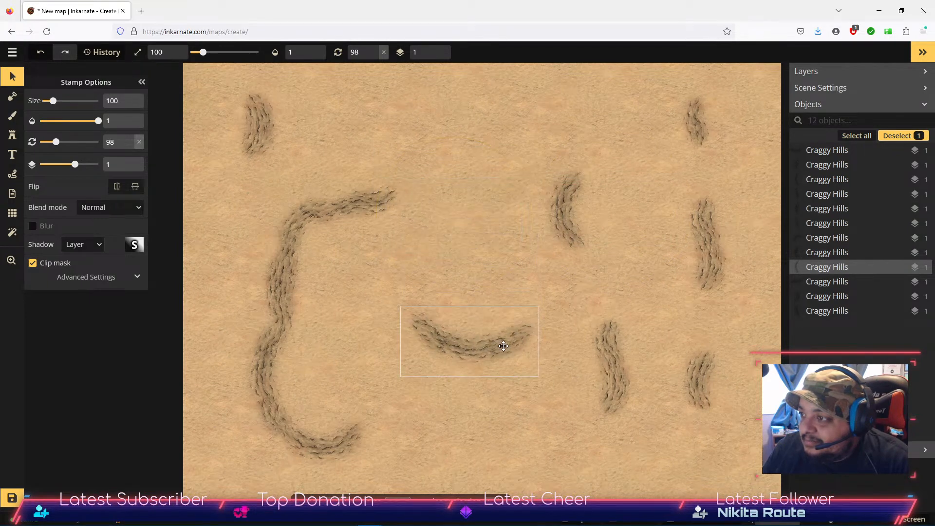
left_click(712, 258)
left_click_drag(711, 258, 451, 163)
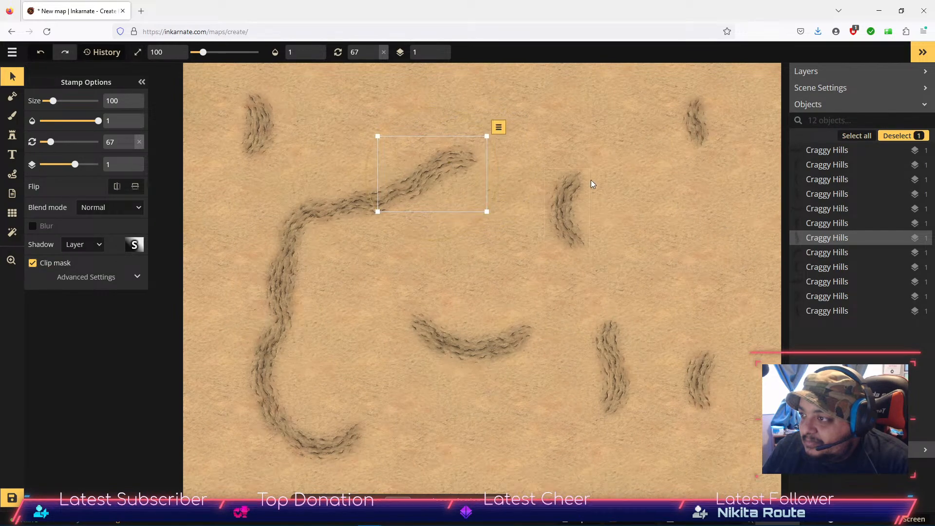
Rotate the curved hill in the upper right to 55 degrees and join it to the ridge's upper-right end.
left_click(564, 225)
left_click_drag(575, 264, 618, 178)
left_click_drag(587, 206, 520, 140)
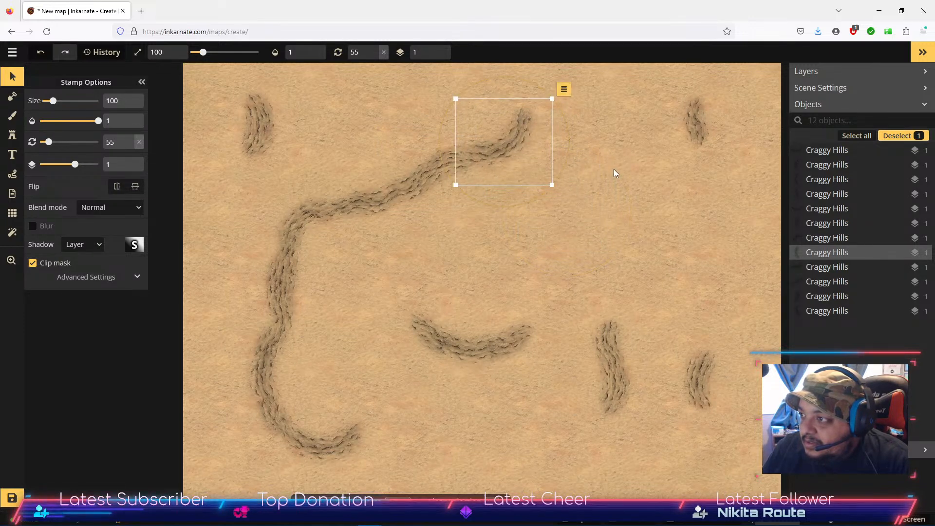
Nudge the curved hill at the ridge's upper-right end slightly left to tighten its join.
left_click(573, 148)
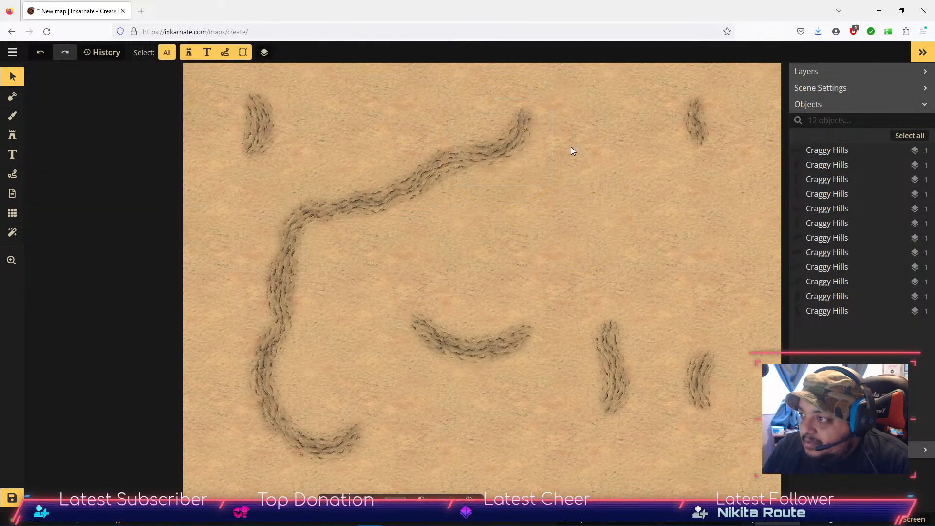
left_click(523, 141)
left_click_drag(570, 137, 520, 143)
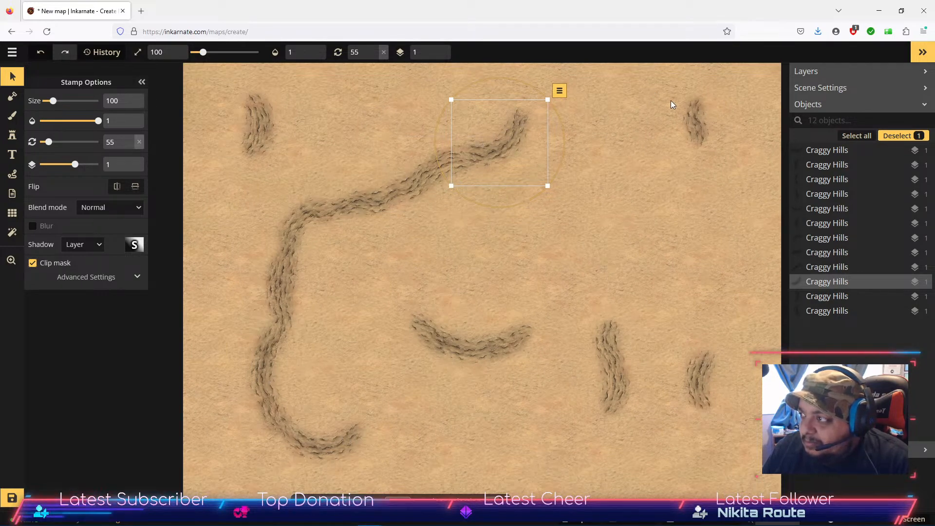
Set the large central hill aside at 86 degrees below the ridge's open end, and cap that end with the small lower-right hill at 245 degrees.
left_click(489, 341)
left_click_drag(484, 345, 603, 158)
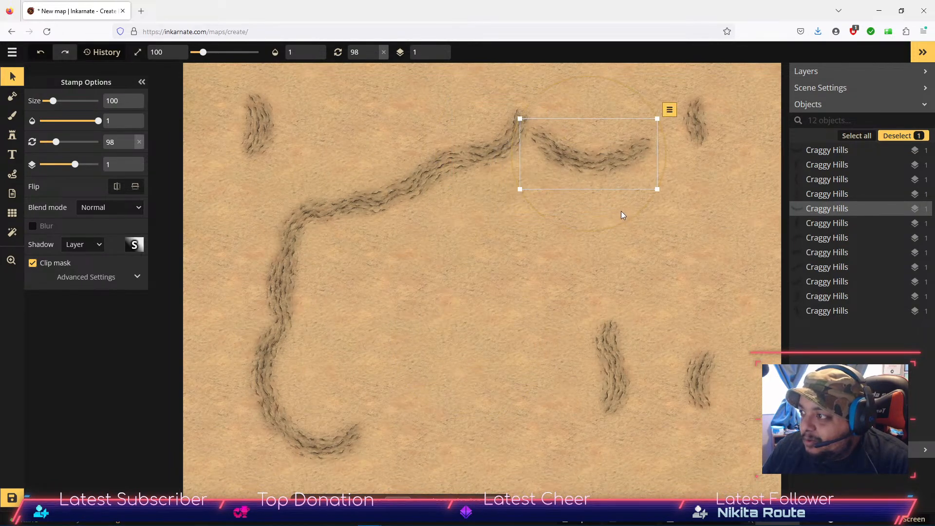
left_click_drag(626, 223, 637, 210)
left_click_drag(612, 175, 669, 239)
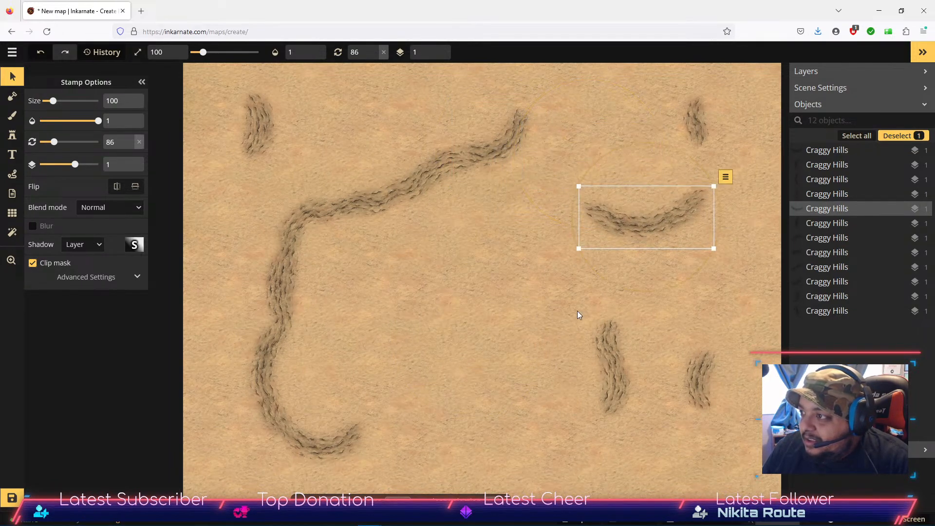
left_click_drag(701, 397, 548, 102)
Join the large curved hill to the right of the cap, and follow it with the small upper-right hill at 128 degrees.
left_click(642, 225)
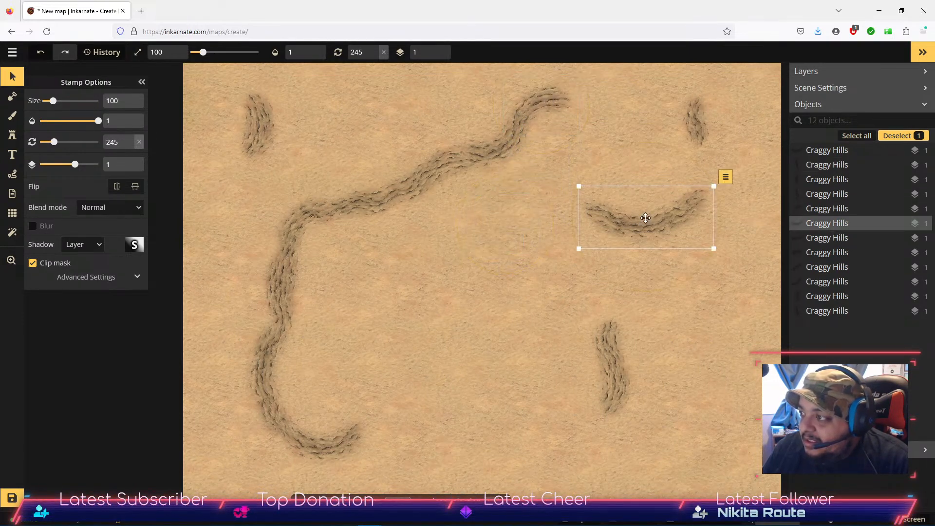
left_click_drag(643, 226, 613, 139)
left_click_drag(693, 141, 688, 166)
left_click_drag(613, 133, 611, 132)
left_click(708, 142)
mouse_move(708, 139)
left_mouse_down()
mouse_move(704, 177)
mouse_move(731, 183)
mouse_move(695, 136)
left_mouse_up()
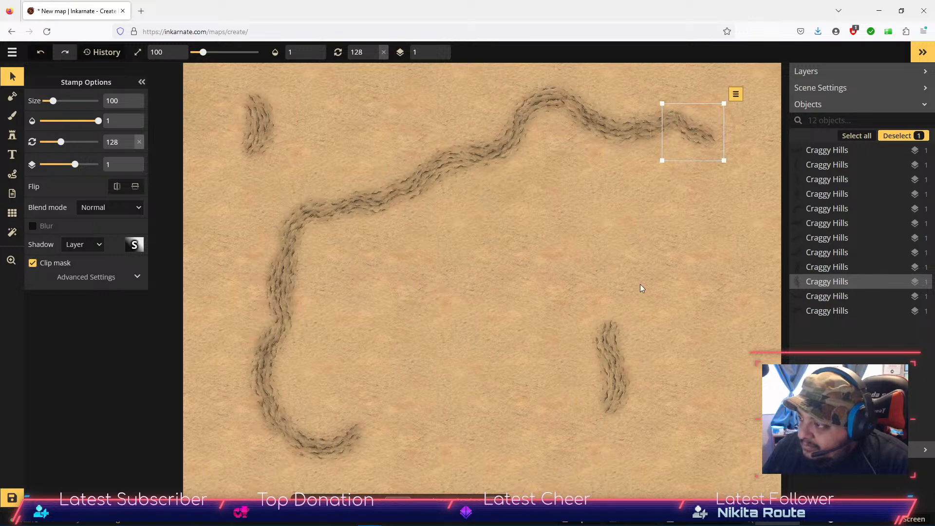
Continue the ridge down the map's right side with the loose lower hill, and shift the spare upper-left hill slightly down.
left_click(613, 359)
left_click_drag(617, 347, 717, 182)
left_click_drag(257, 124, 265, 144)
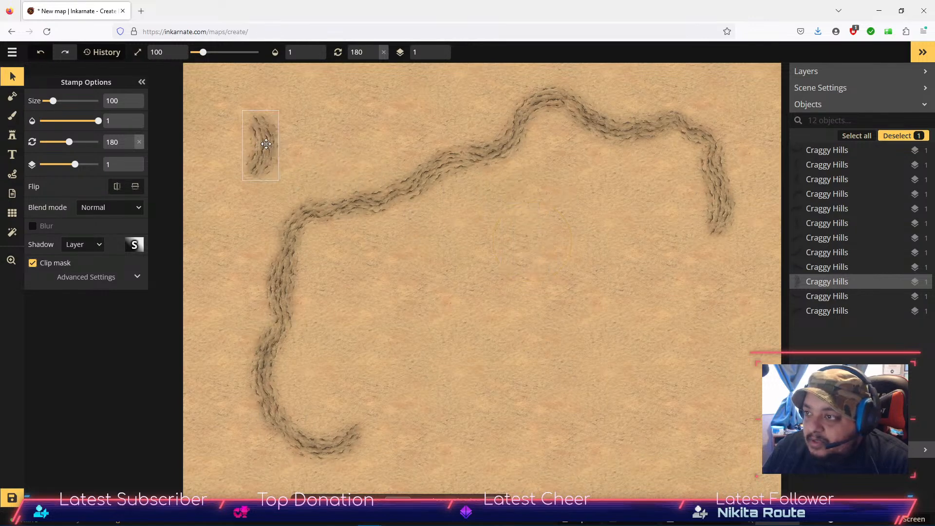
Place Craggy Hills stamp variant 6 in open sand below the map's centre.
left_click(12, 135)
left_click(134, 103)
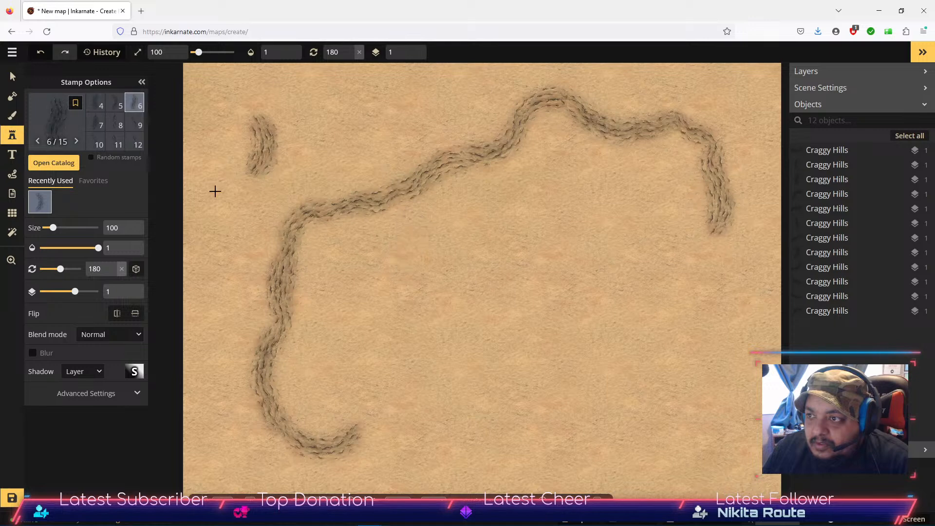
left_click(513, 332)
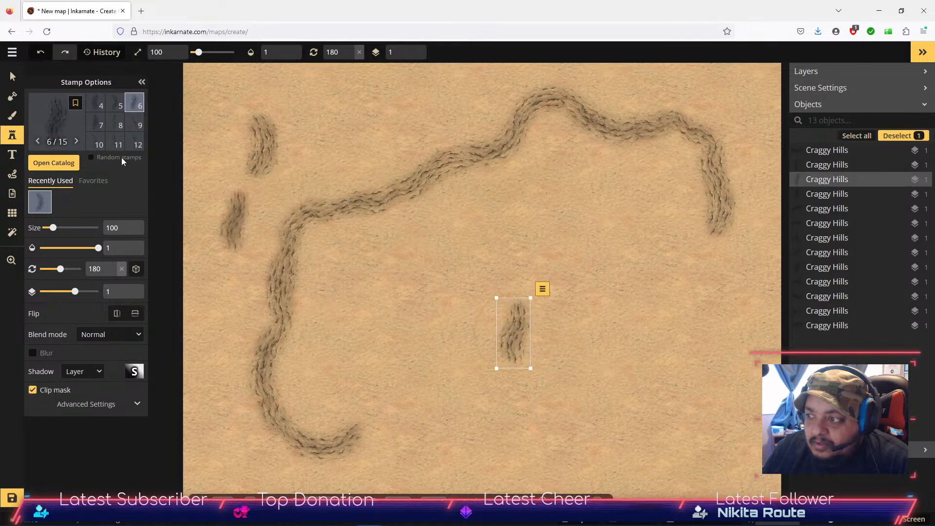
Place Craggy Hills variant 14 to the left of the new small hill and variant 15 to its right.
left_click(117, 126)
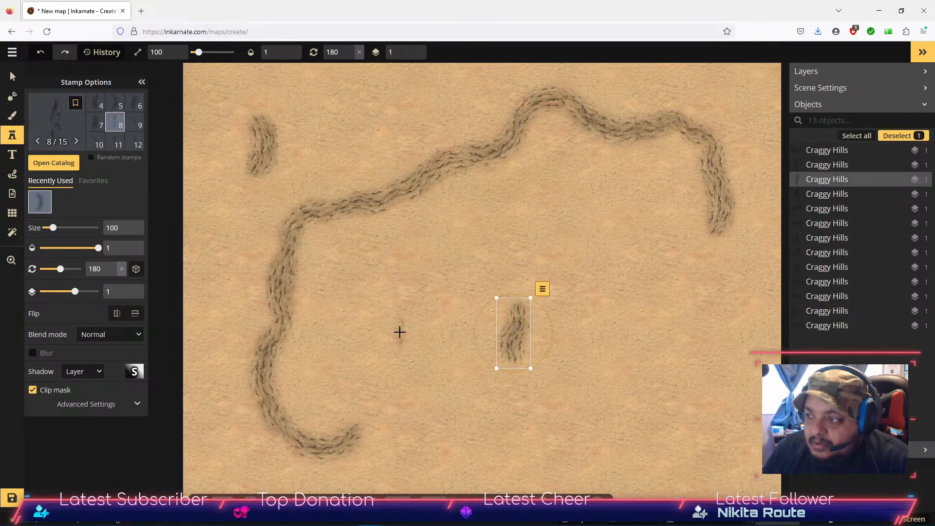
left_click(141, 118)
left_click(95, 142)
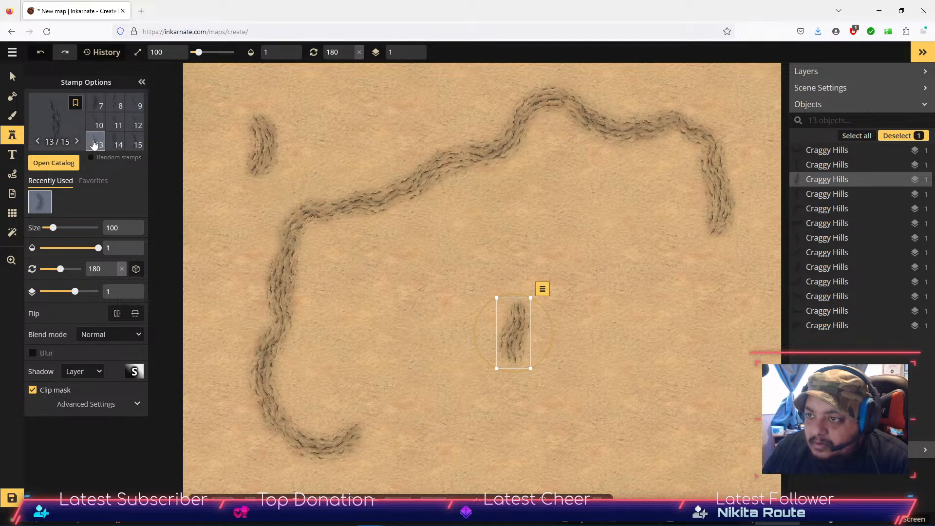
left_click(118, 144)
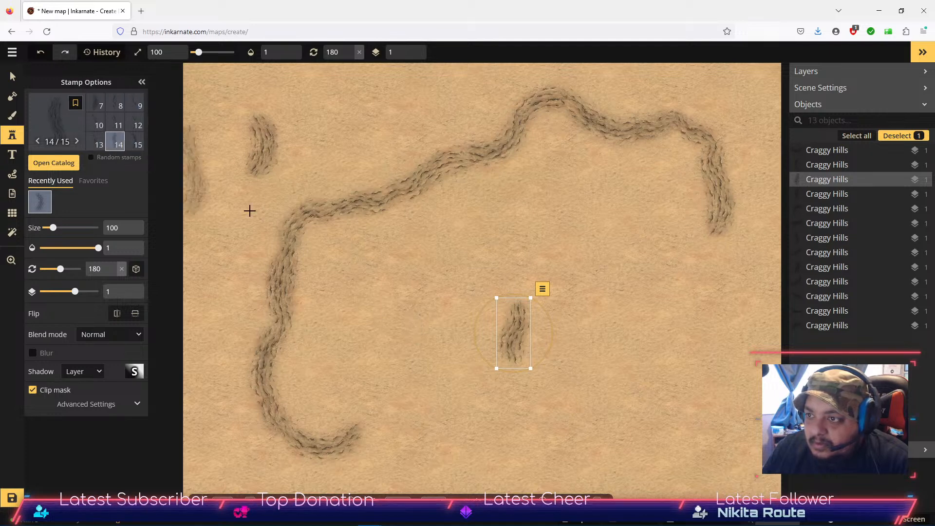
left_click(435, 345)
left_click(128, 145)
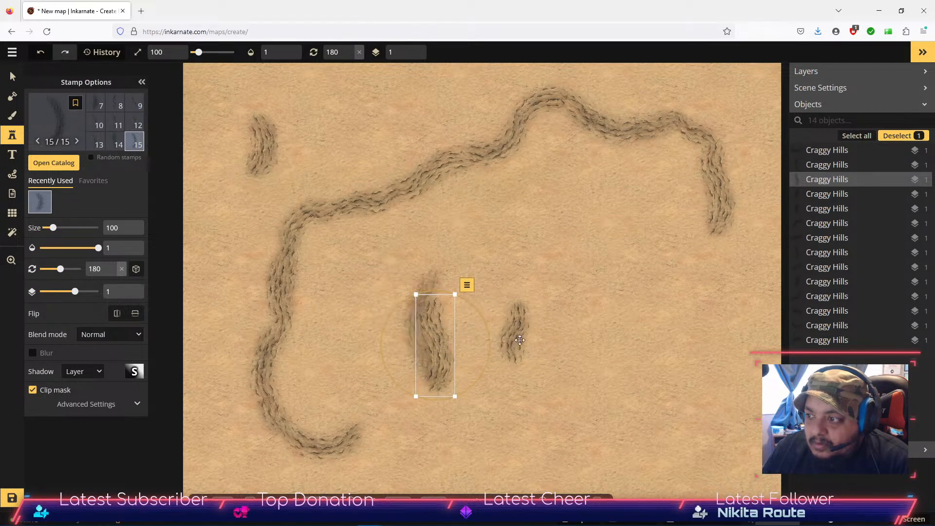
left_click(586, 332)
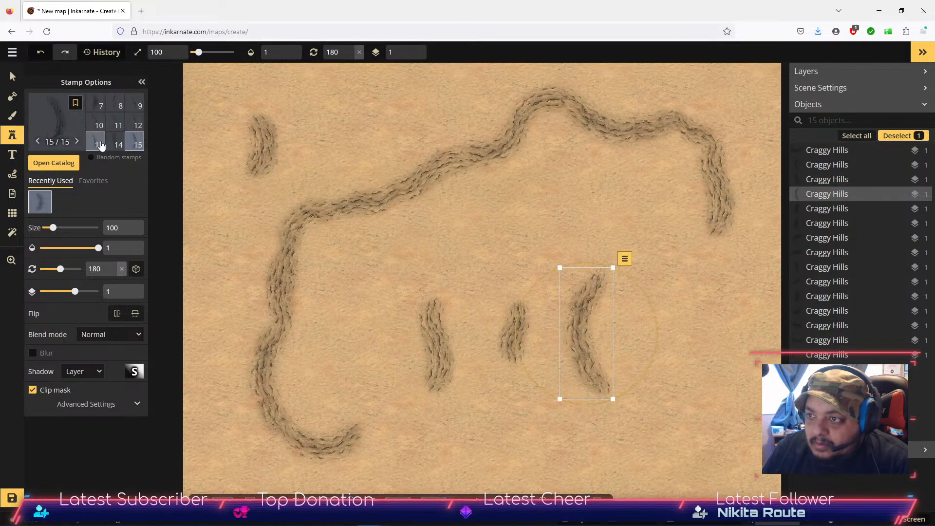
Place another Craggy Hills variant 14 below the loose hills and variant 7 above them.
left_click(118, 144)
left_click(485, 404)
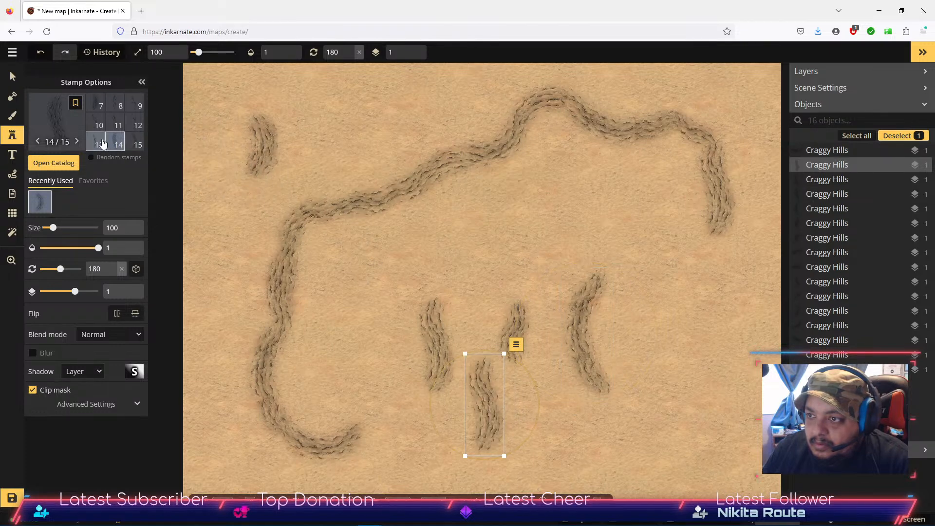
left_click(99, 123)
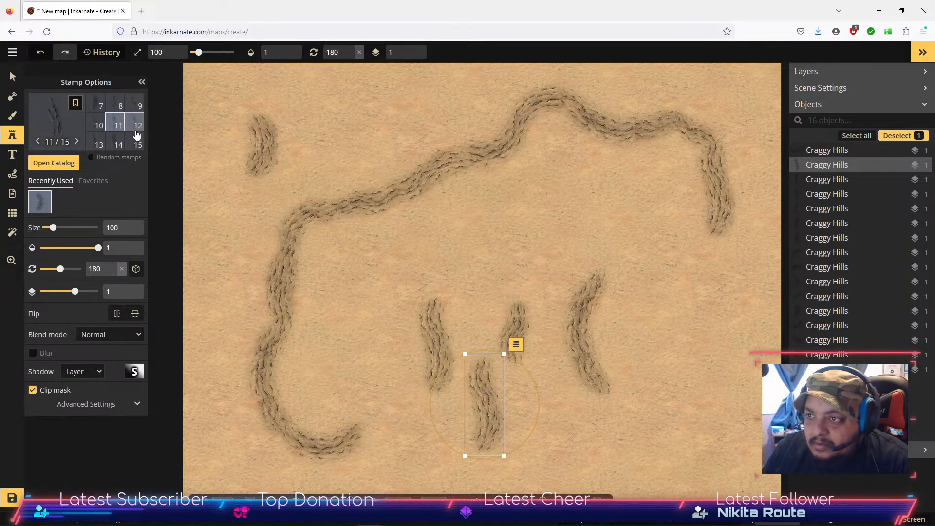
left_click(138, 126)
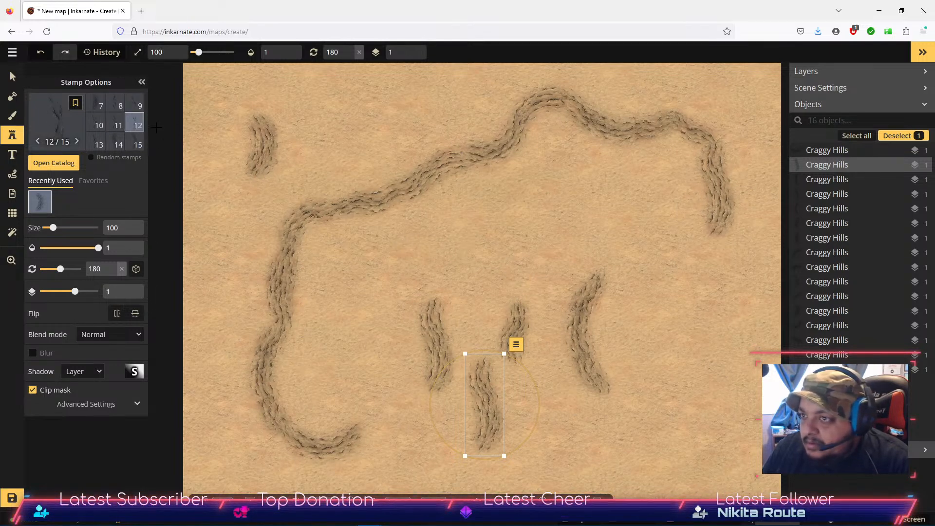
left_click(96, 102)
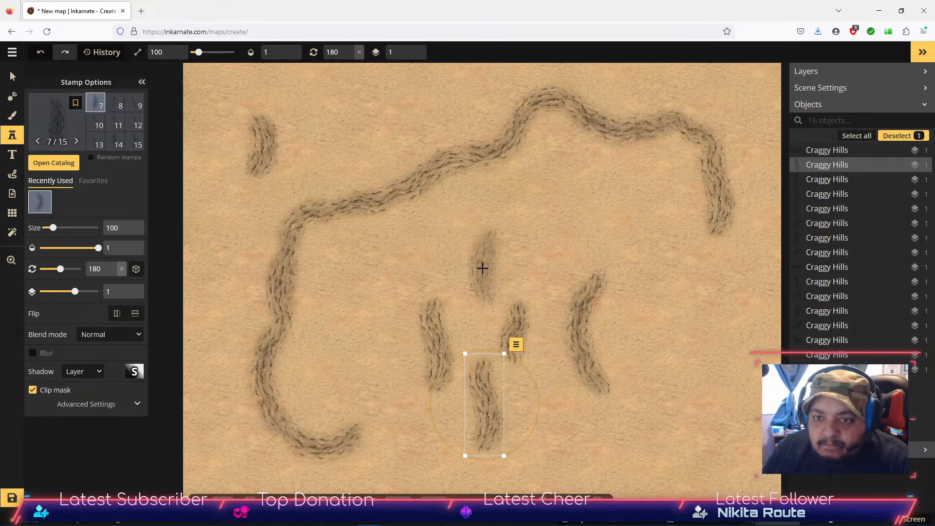
left_click(480, 275)
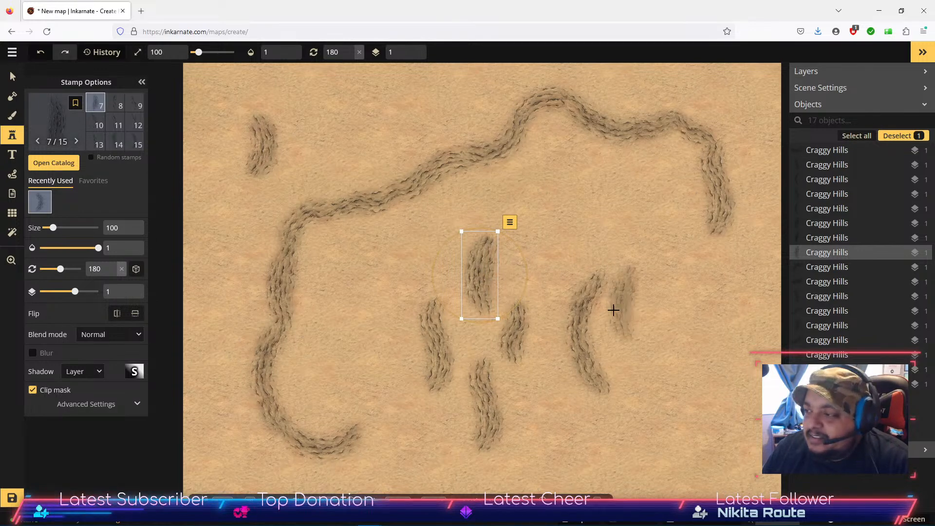
left_click(12, 79)
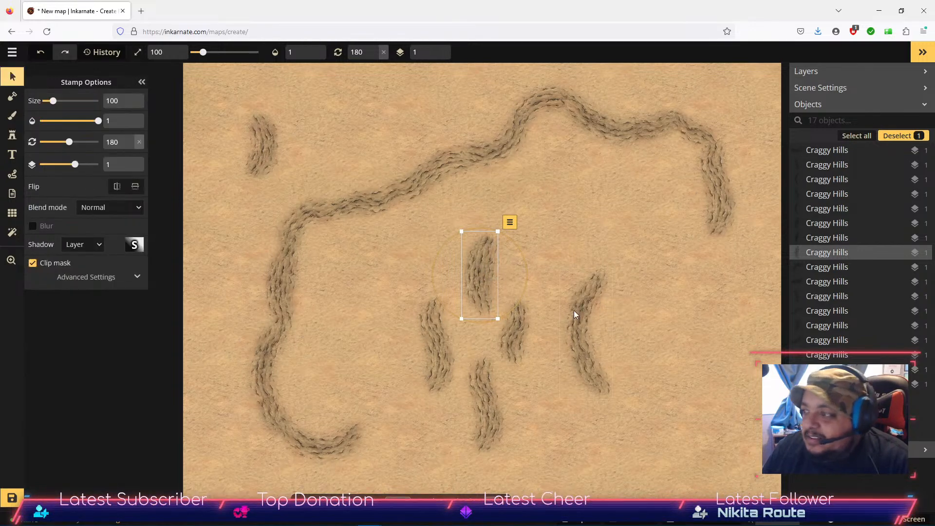
left_click_drag(646, 291, 431, 427)
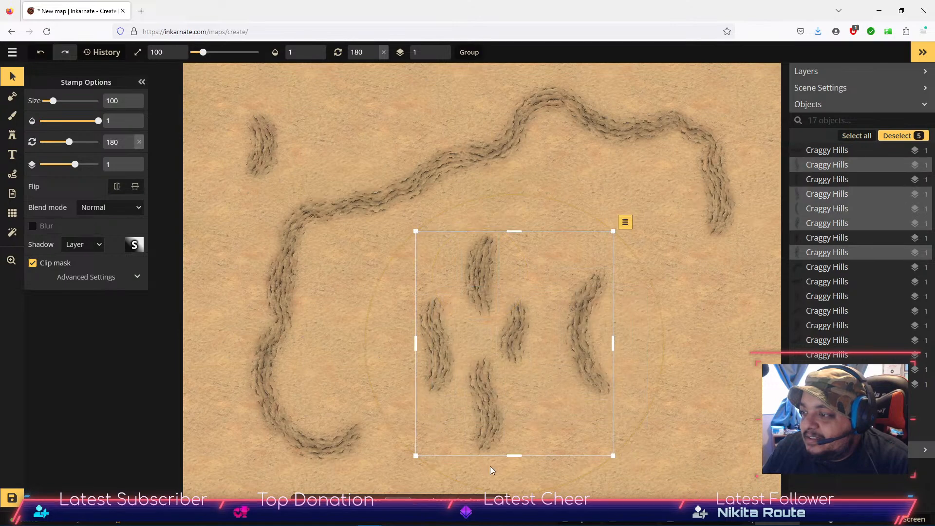
left_click_drag(536, 490, 562, 482)
left_click_drag(621, 366, 525, 411)
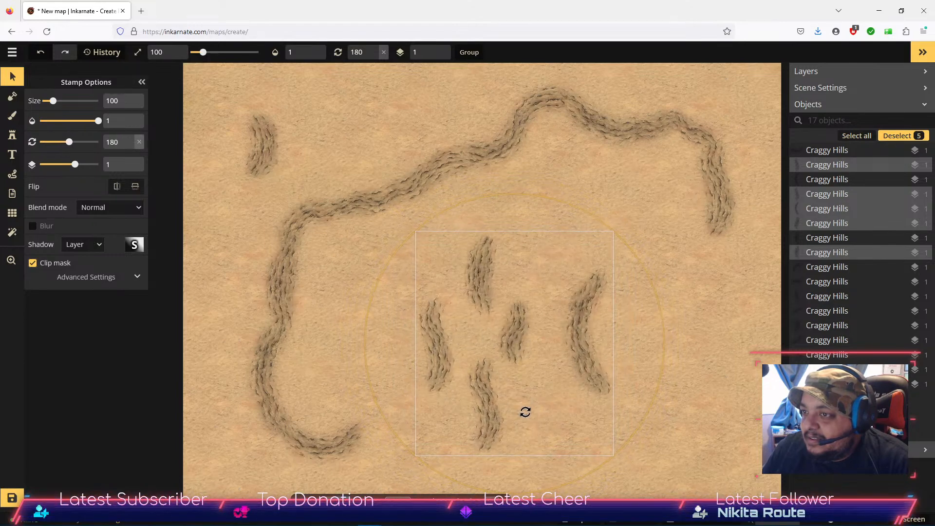
left_click(709, 363)
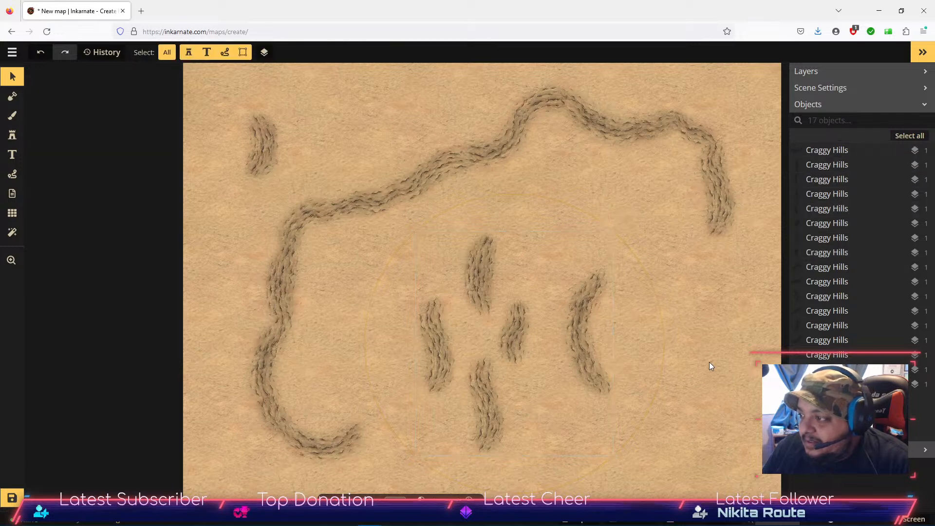
Extend the ridge down the right side with the large curved hill, and set the lowest loose hill aside at 272 degrees.
left_click(586, 337)
left_click_drag(586, 338, 706, 276)
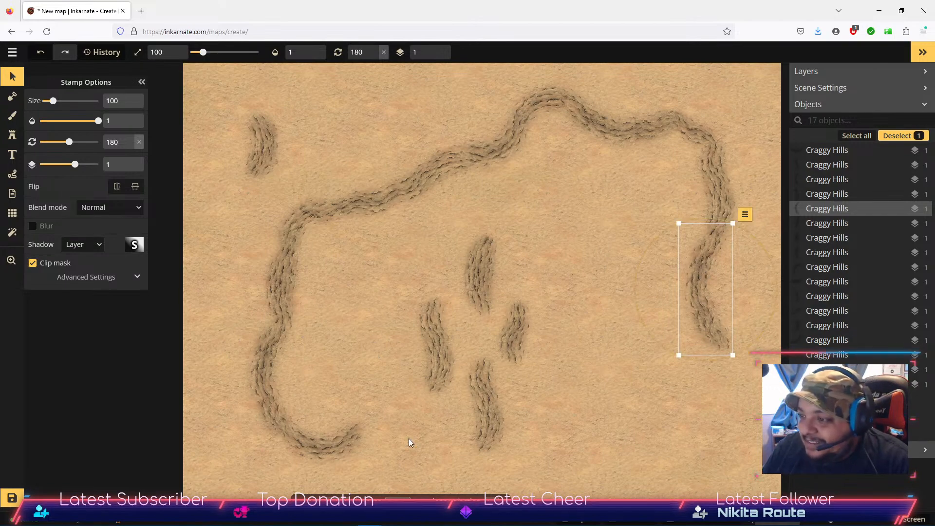
left_click(488, 413)
left_click_drag(527, 375, 527, 454)
left_click_drag(506, 397, 444, 434)
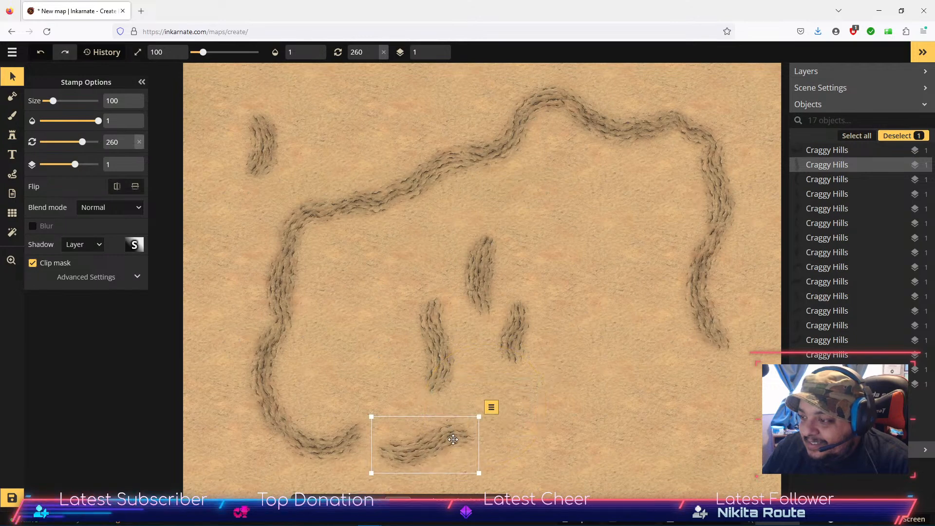
left_click_drag(486, 457, 561, 422)
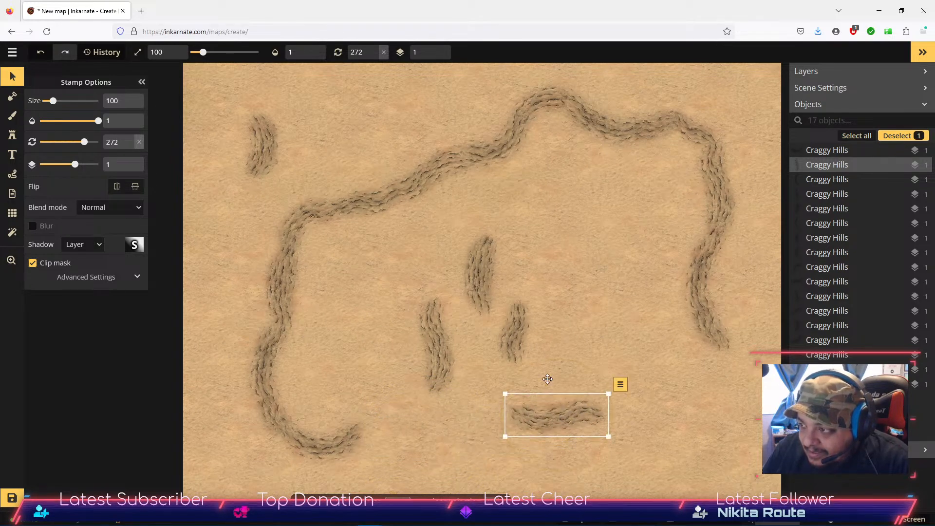
Attach the small loose hill at 257 degrees to the lower-left hook, and append the set-aside horizontal hill to it.
left_click(525, 337)
left_click_drag(547, 313, 545, 370)
left_click_drag(508, 335, 373, 434)
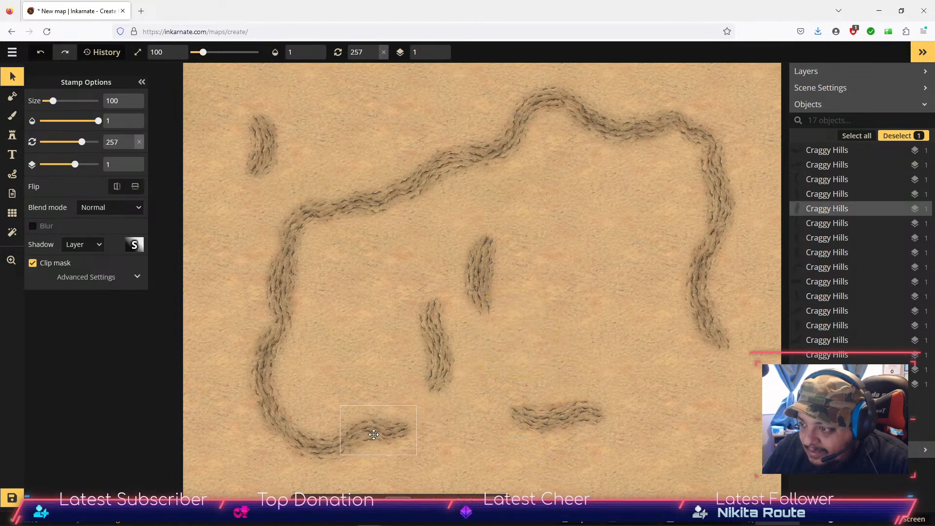
left_click_drag(561, 422, 453, 435)
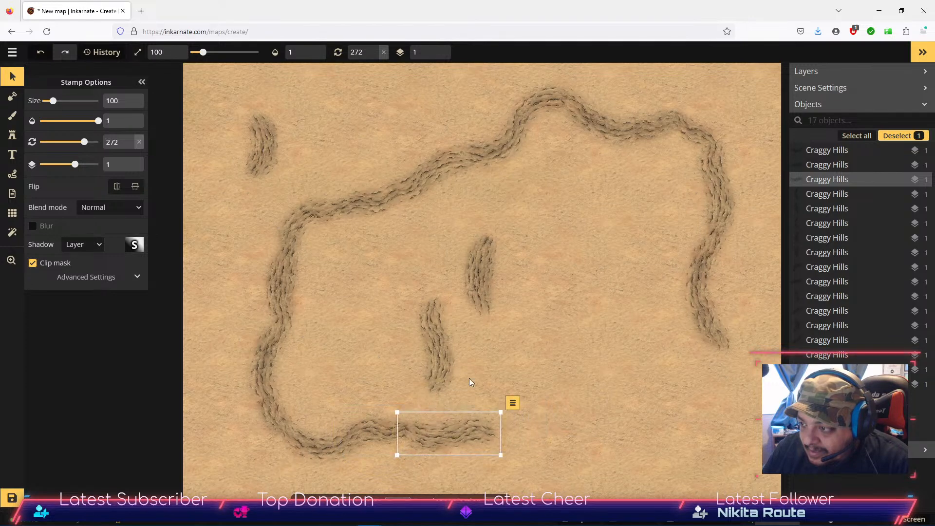
Rotate the lower of the two loose central hills to 253 degrees and join it to the right end of the bottom ridge.
left_click(440, 310)
left_click_drag(486, 329, 483, 400)
left_click_drag(490, 350, 531, 415)
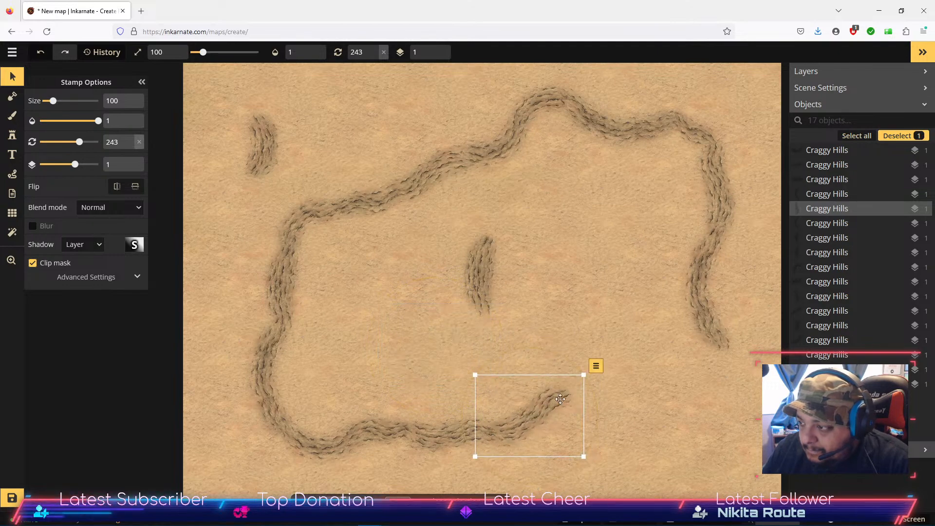
left_click_drag(593, 402, 597, 417)
left_click_drag(537, 409, 565, 412)
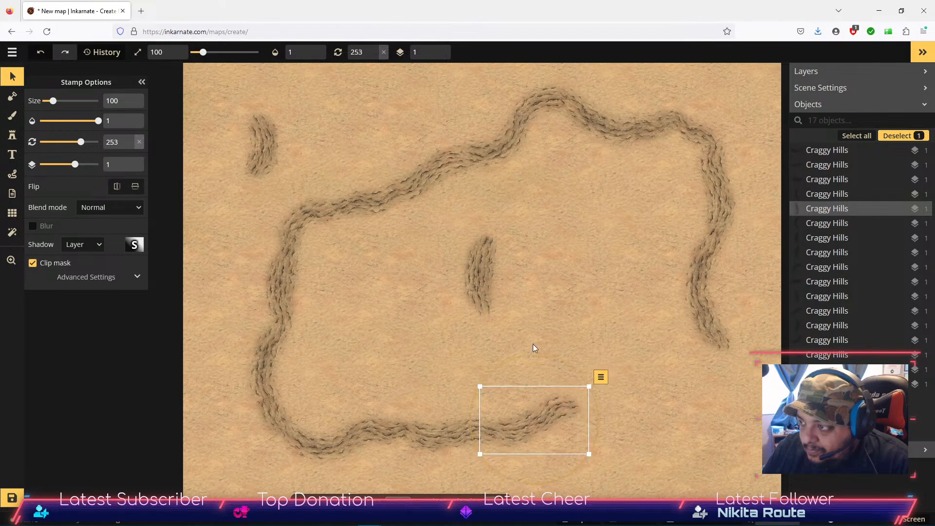
Move the spare upper-left hill to the right end of the bottom ridge and rotate it to continue the curve.
left_click(265, 150)
left_click_drag(265, 150, 627, 392)
left_click_drag(608, 348, 609, 394)
Rotate the last loose central hill to 246 degrees and attach it to the bottom ridge's right end.
left_click_drag(471, 259, 658, 366)
left_click(706, 417)
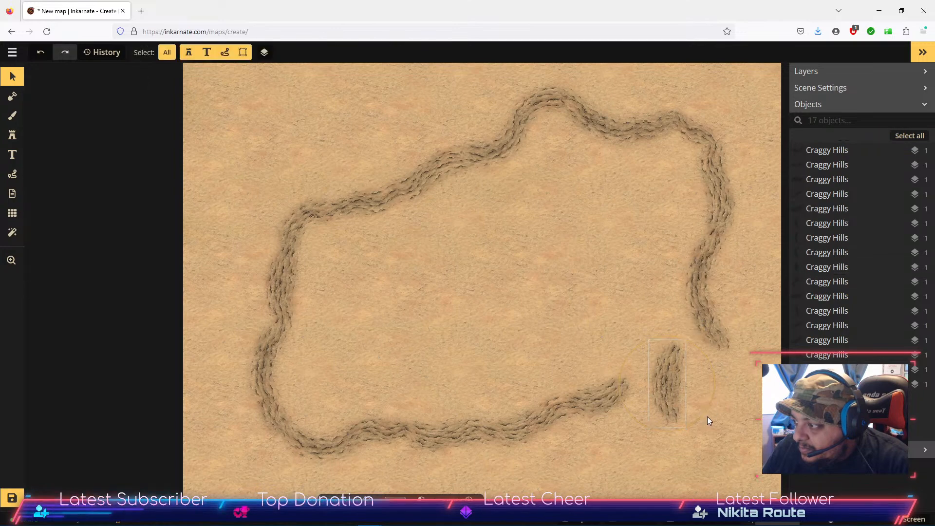
left_click(674, 408)
left_click_drag(697, 422, 651, 376)
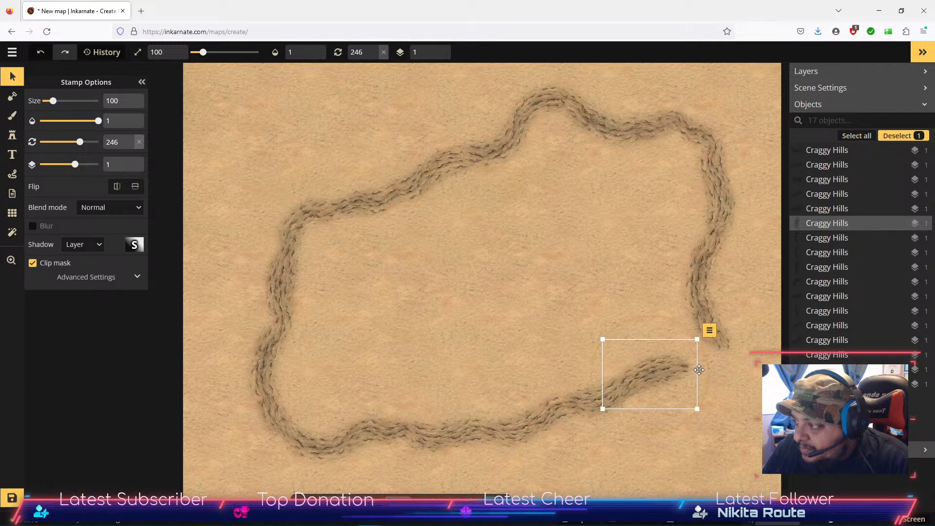
Place Craggy Hills variant 12 at 246 degrees just below the remaining gap in the ridge.
left_click(12, 135)
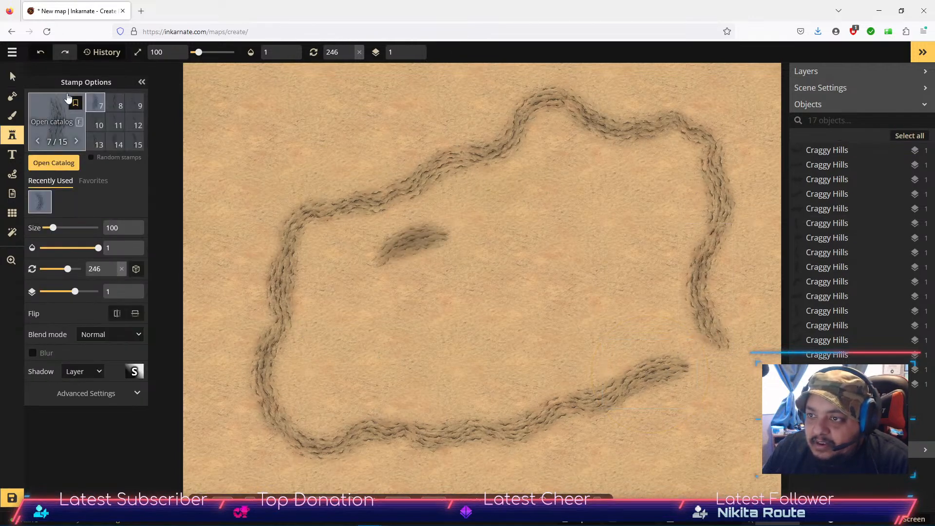
left_click(135, 123)
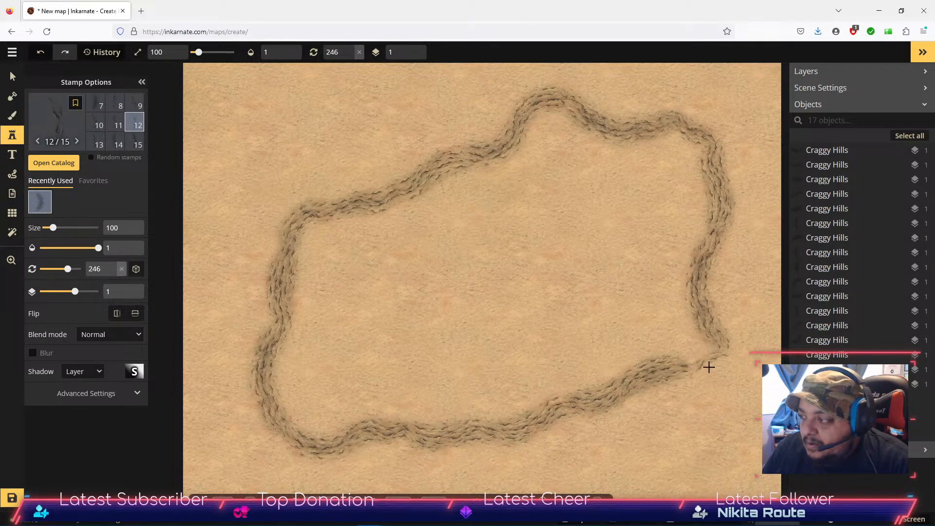
left_click(712, 392)
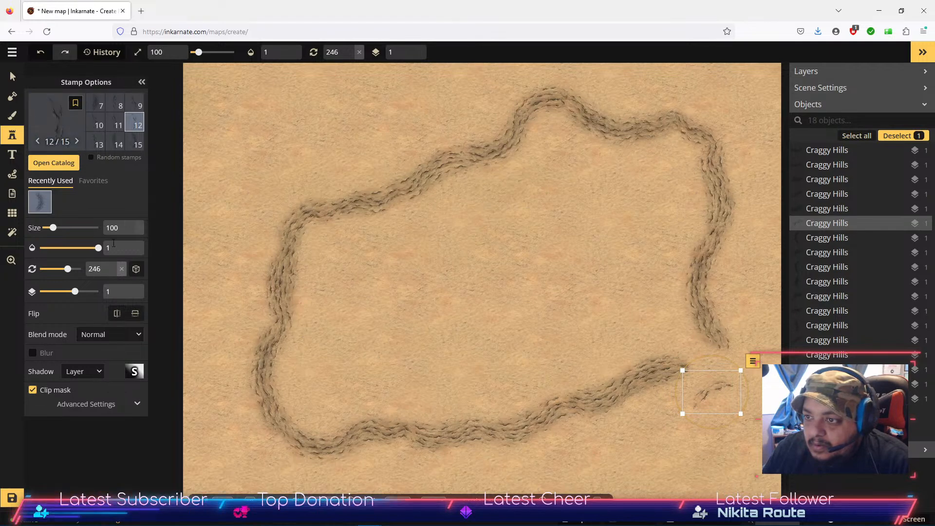
Rotate the small hill below the outer ridge's gap to 243 degrees and fit it between the two ridge ends.
left_click(113, 267)
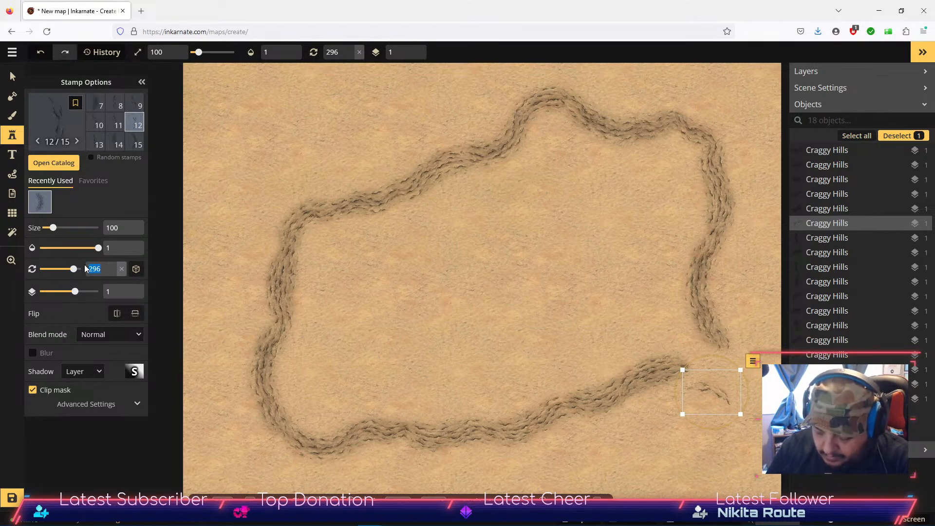
type("180")
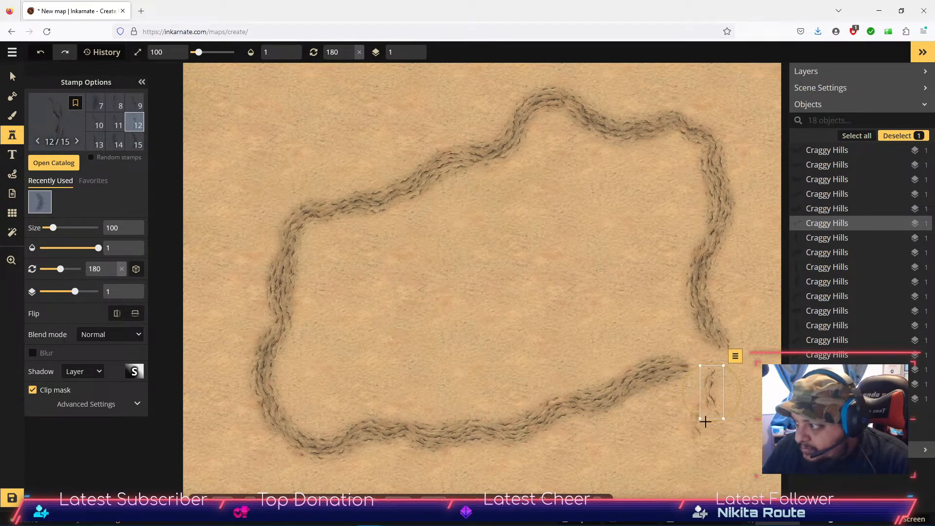
left_click(13, 77)
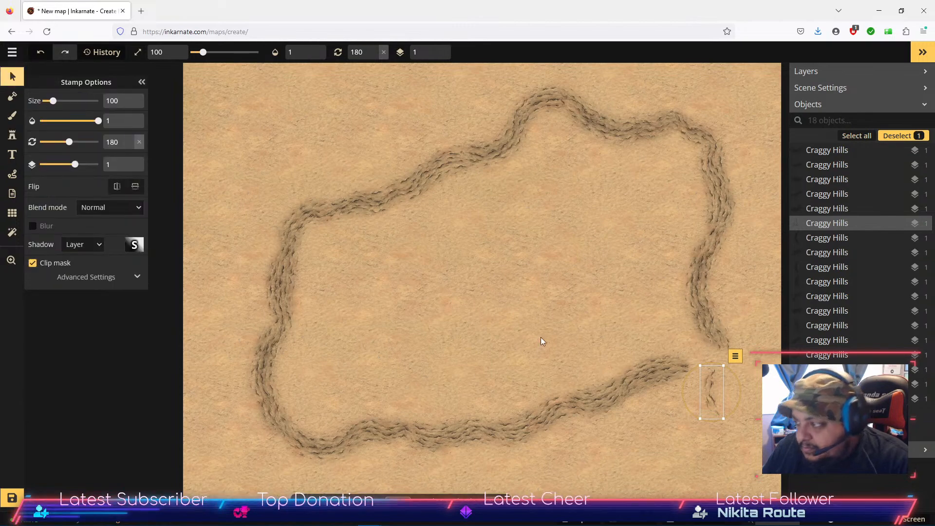
left_click_drag(713, 424, 698, 358)
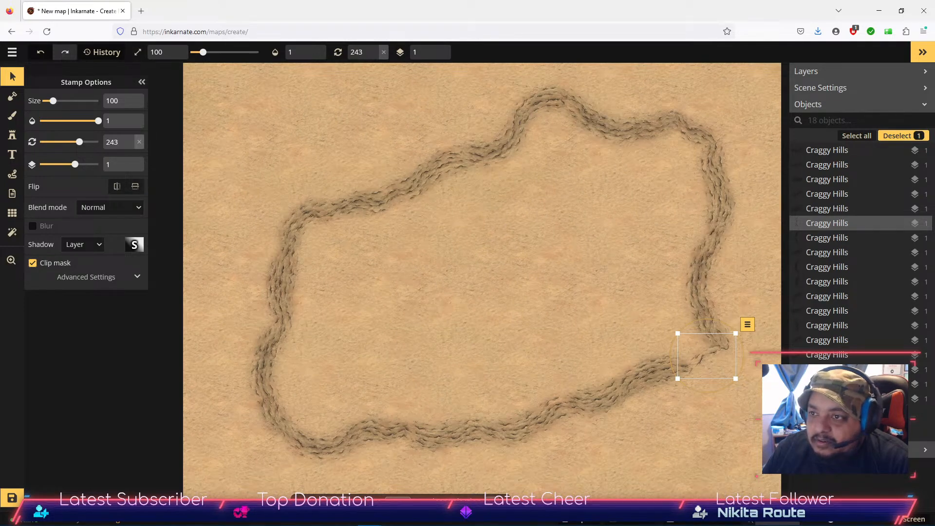
Place Craggy Hills variant 1 at 243 degrees in the upper-left part of the area enclosed by the ridge.
left_click(10, 135)
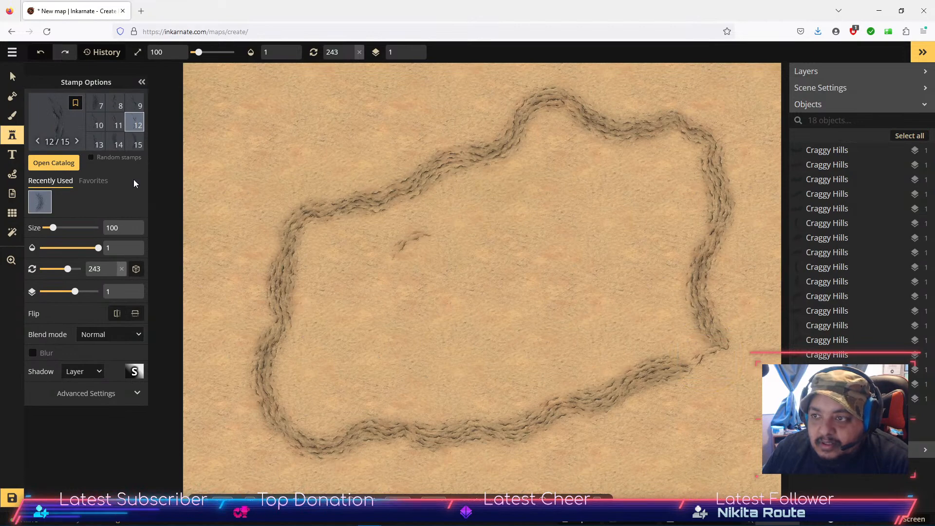
left_click(120, 122)
left_click(116, 107)
scroll(125, 120, "up", 2)
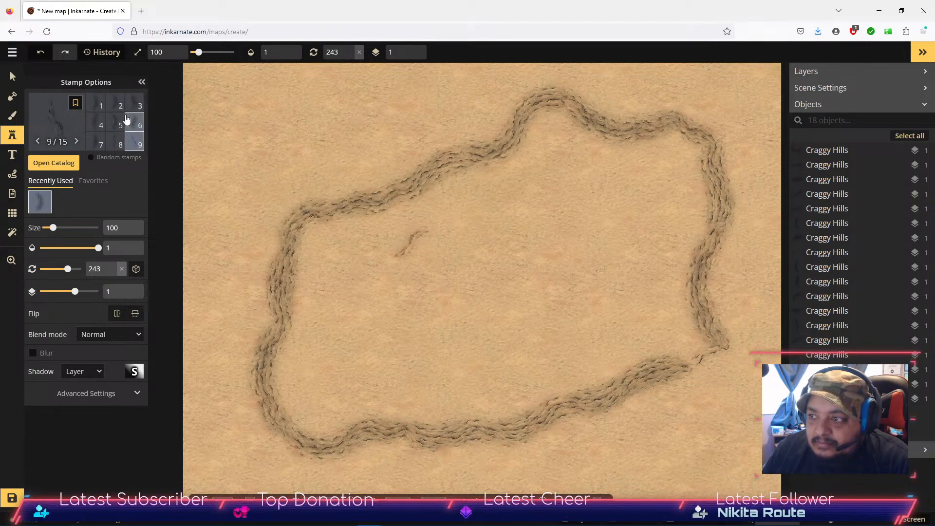
left_click(91, 104)
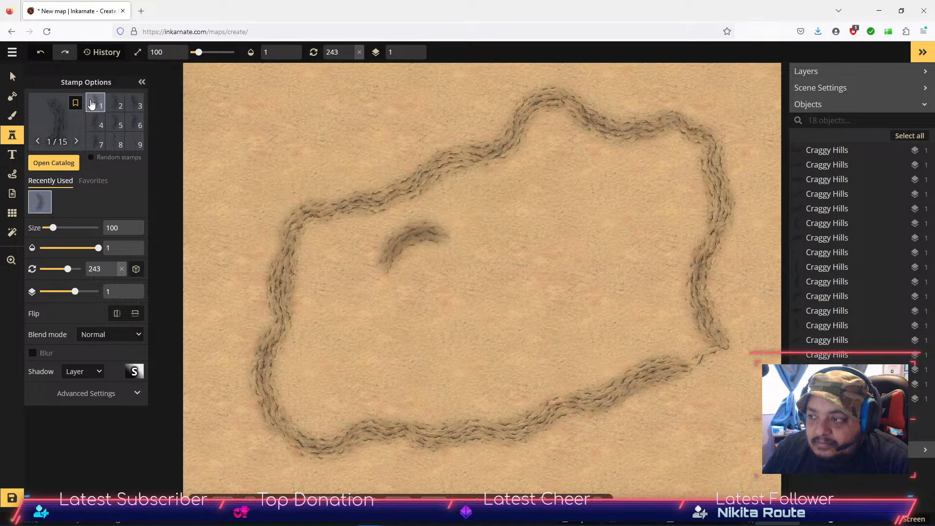
left_click(409, 252)
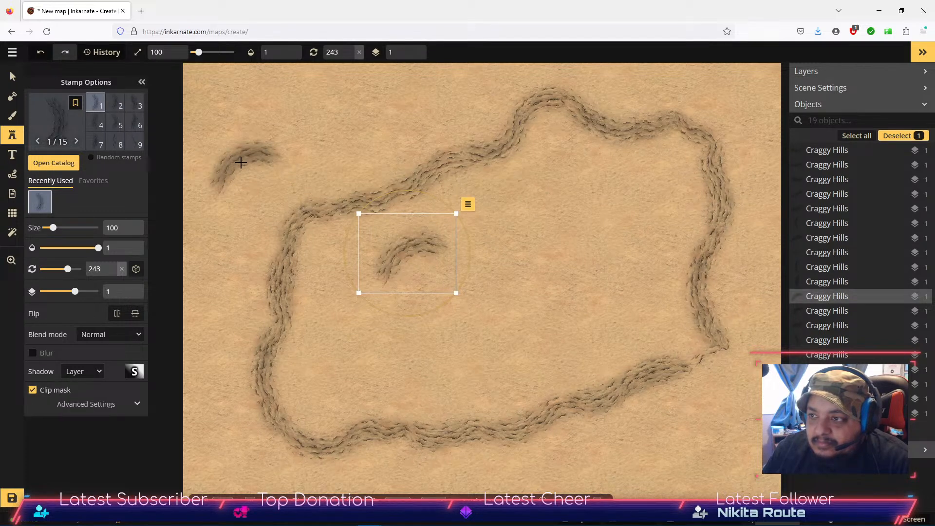
Place one Craggy Hills stamp each of variants 2, 3 and 4 separately around the middle of the enclosed area.
left_click(115, 103)
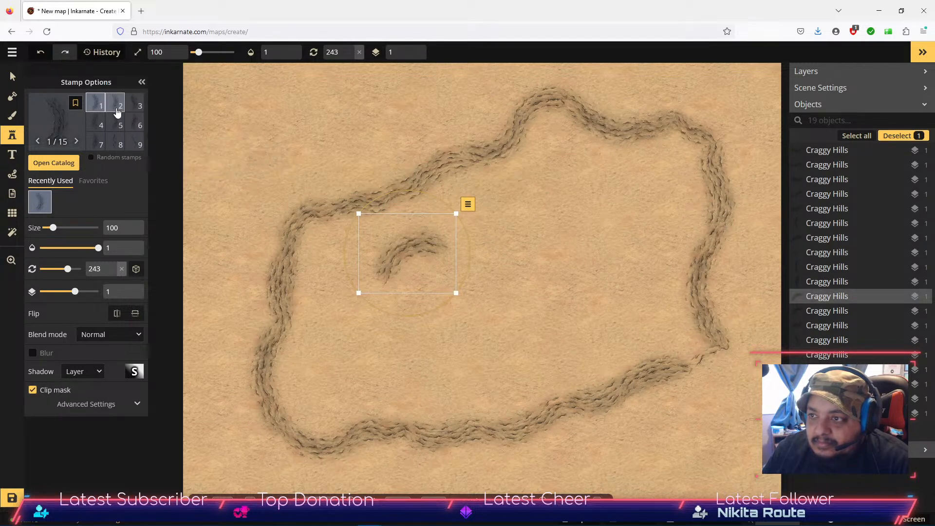
left_click(526, 235)
left_click(134, 103)
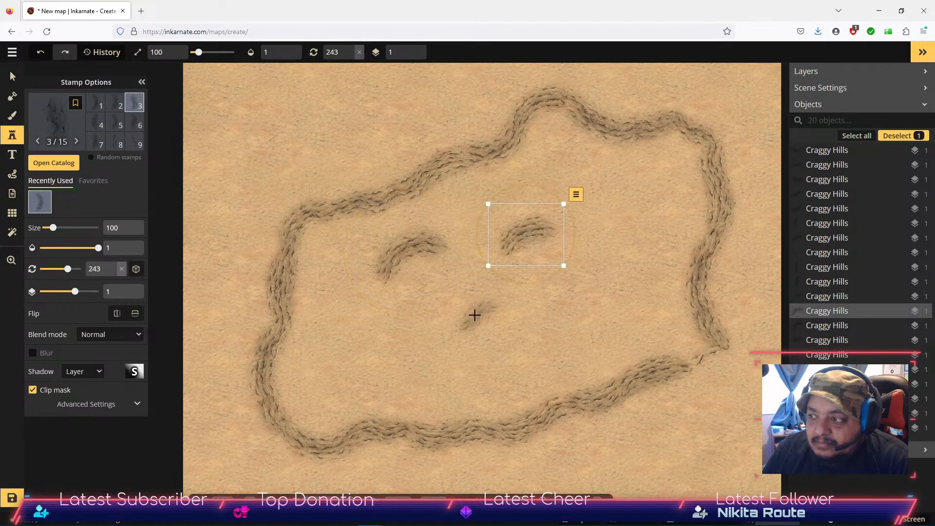
left_click(477, 314)
left_click(95, 122)
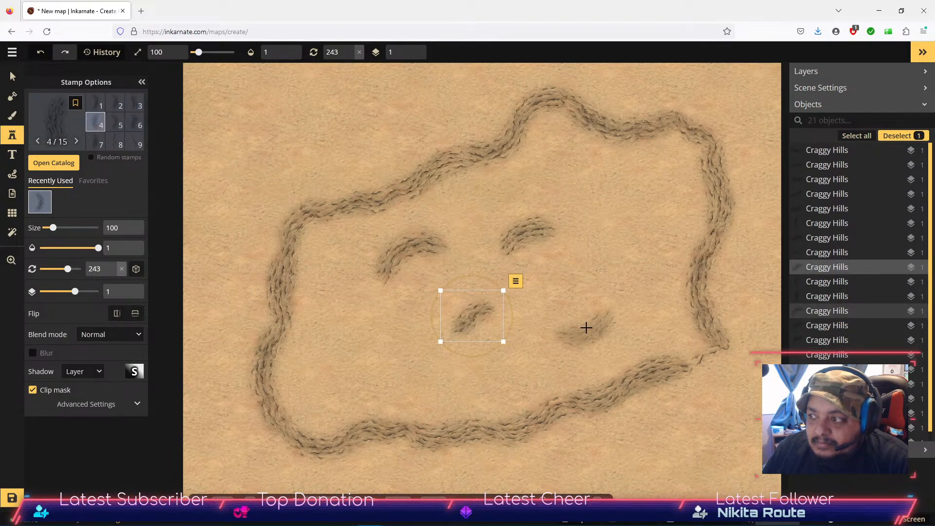
left_click(584, 326)
Place Craggy Hills variants 7, 14 and 15 inside the ridge, two toward the lower left and variant 14 toward the upper right.
scroll(99, 120, "down", 1)
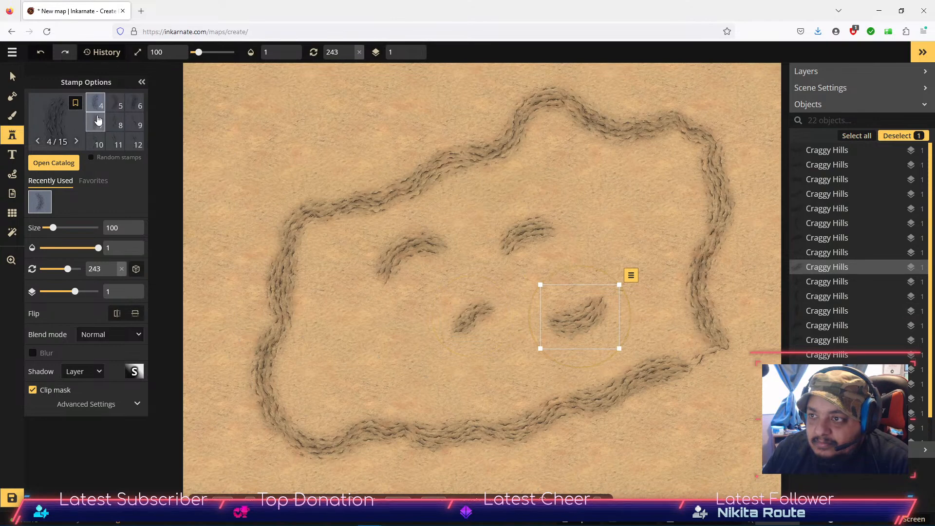
left_click(99, 119)
scroll(99, 119, "down", 1)
left_click(387, 321)
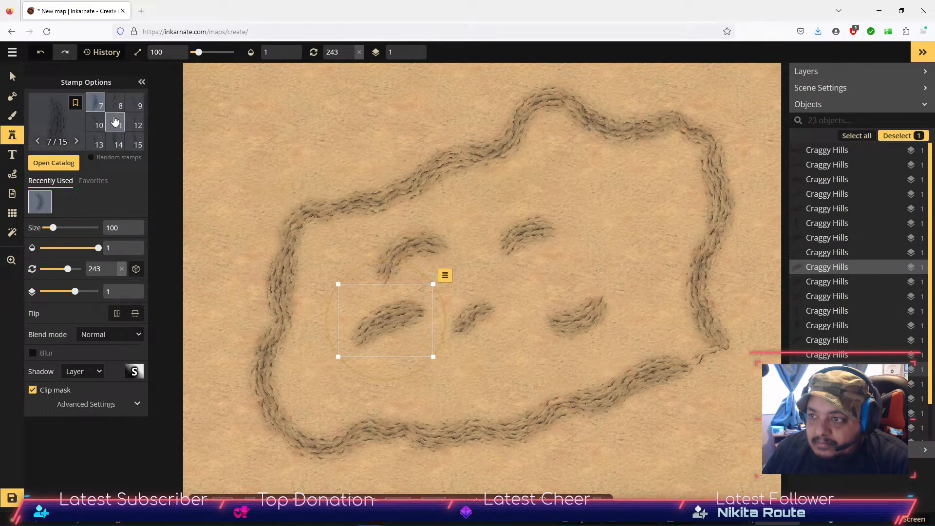
left_click(119, 141)
left_click(611, 236)
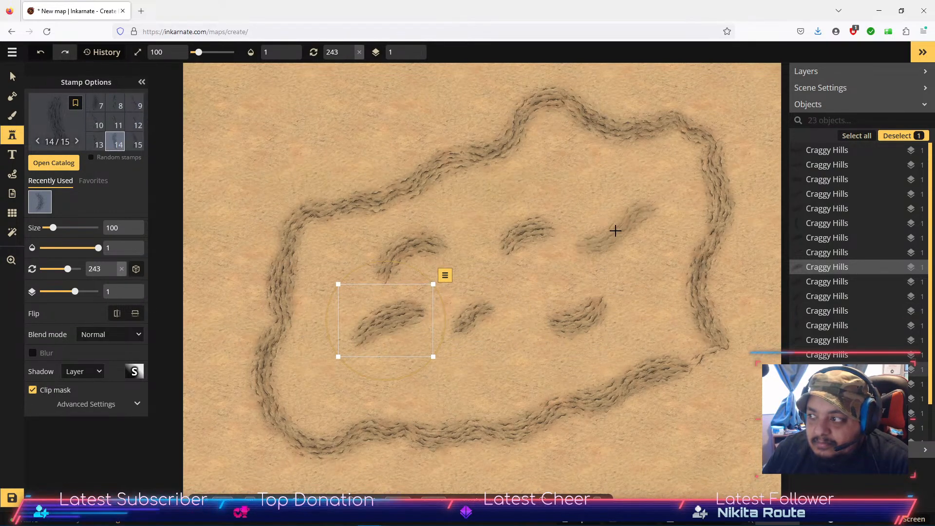
left_click(136, 144)
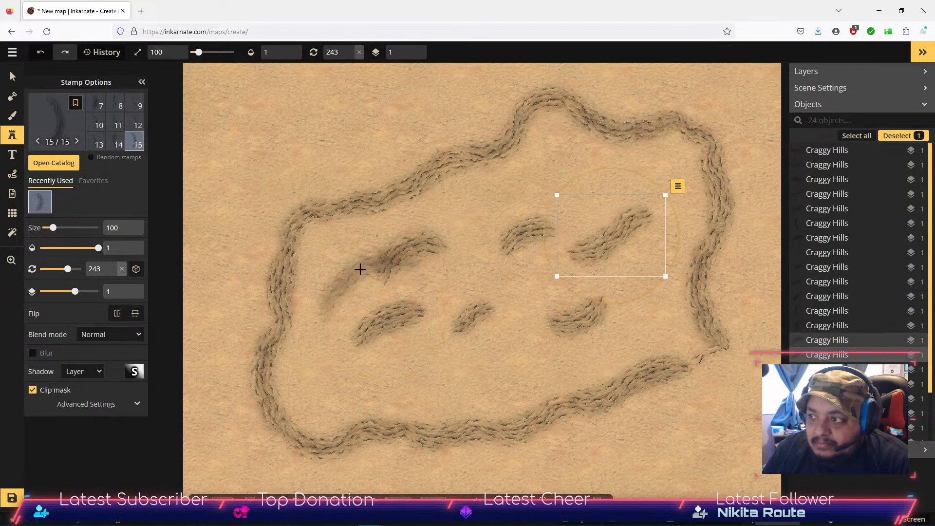
left_click(370, 375)
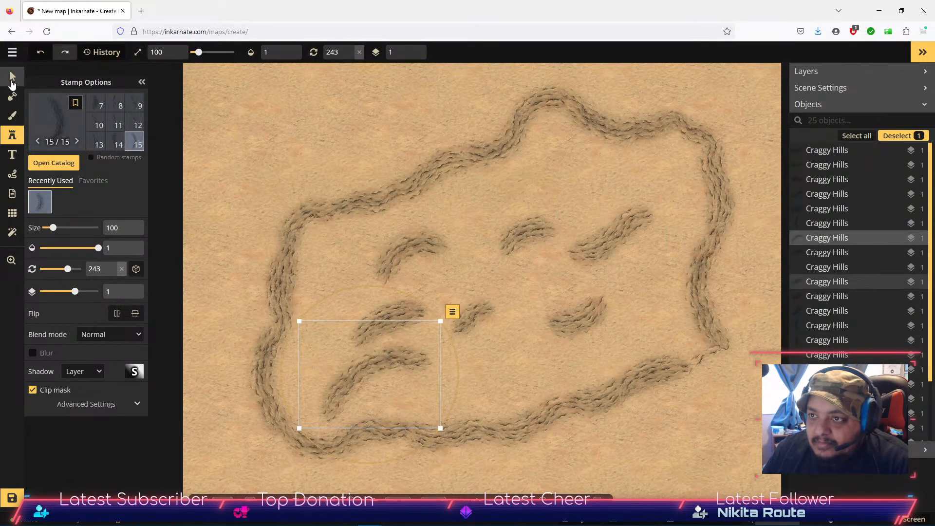
Move the upper-middle hill slightly up and to the left and adjust its rotation as the start of an inner ridge.
left_click(12, 76)
left_click(528, 245)
left_click_drag(528, 245, 497, 223)
left_click_drag(501, 261, 482, 169)
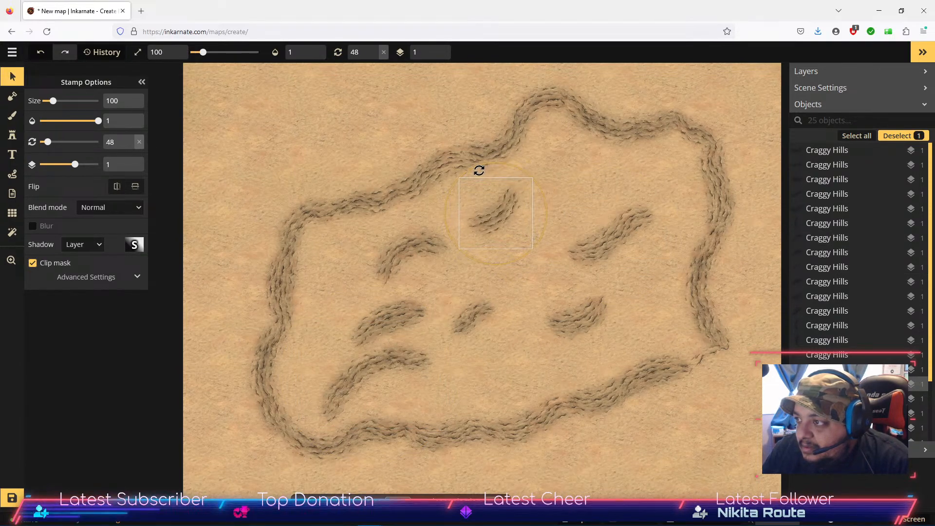
left_click_drag(480, 170, 480, 225)
Rotate the long upper-right hill to 276 degrees and join it to the right end of the upper-middle hill.
left_click(603, 240)
left_click_drag(617, 172, 642, 185)
left_click_drag(608, 239, 543, 220)
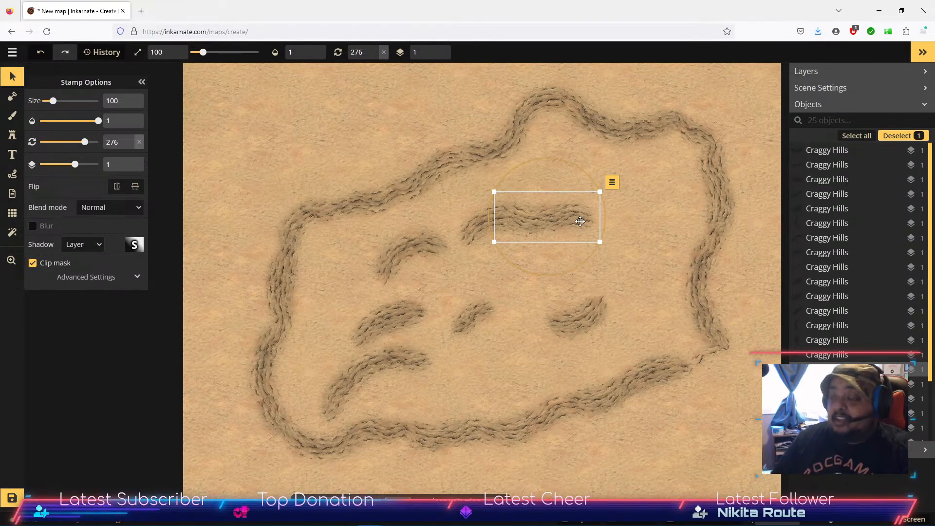
Rotate the loose lower-right hill to 146 degrees and attach it to the right end of the inner ridge.
left_click(591, 329)
left_click_drag(584, 367, 616, 257)
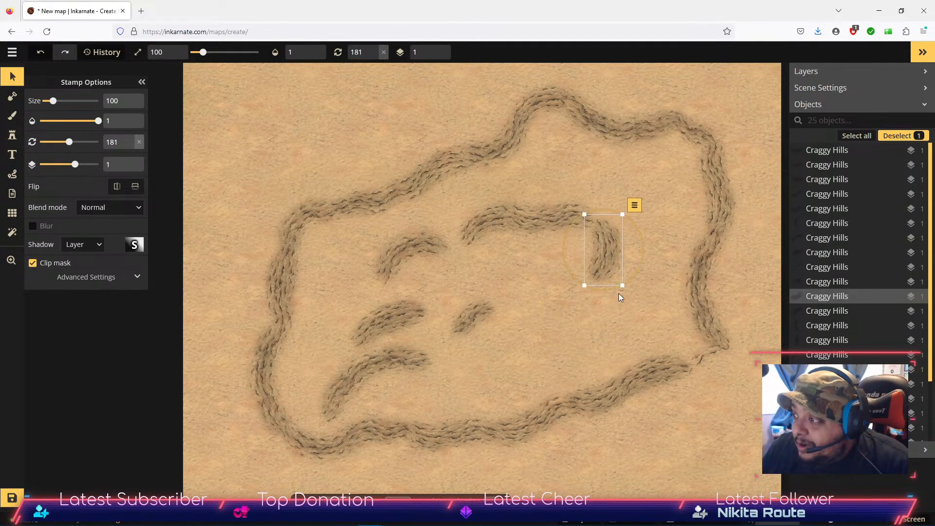
mouse_move(618, 292)
left_mouse_down()
mouse_move(624, 259)
mouse_move(632, 285)
left_mouse_up()
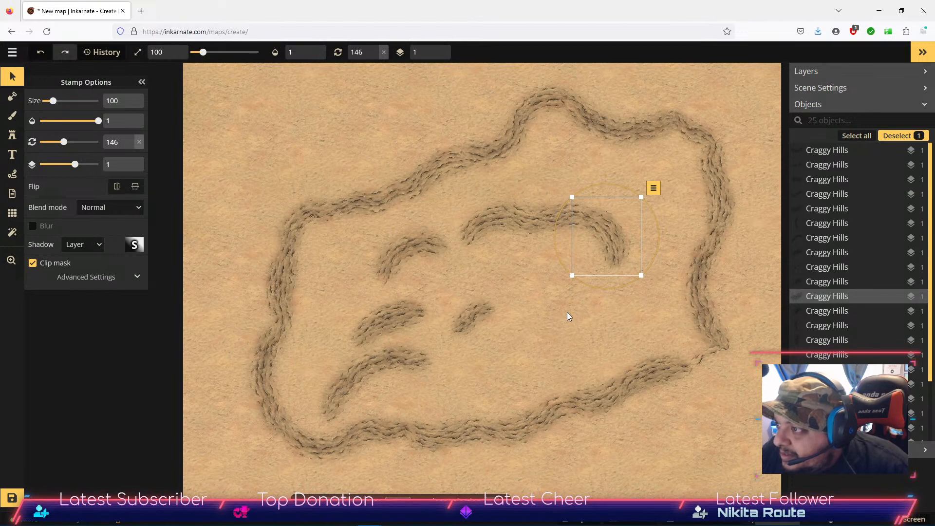
Refine the inner ridge's top joints, turning the first hill to 242 degrees, adjusting the middle one and rotating the right curve to 138 degrees.
left_click(485, 230)
mouse_move(514, 269)
left_mouse_down()
mouse_move(505, 270)
mouse_move(513, 269)
left_mouse_up()
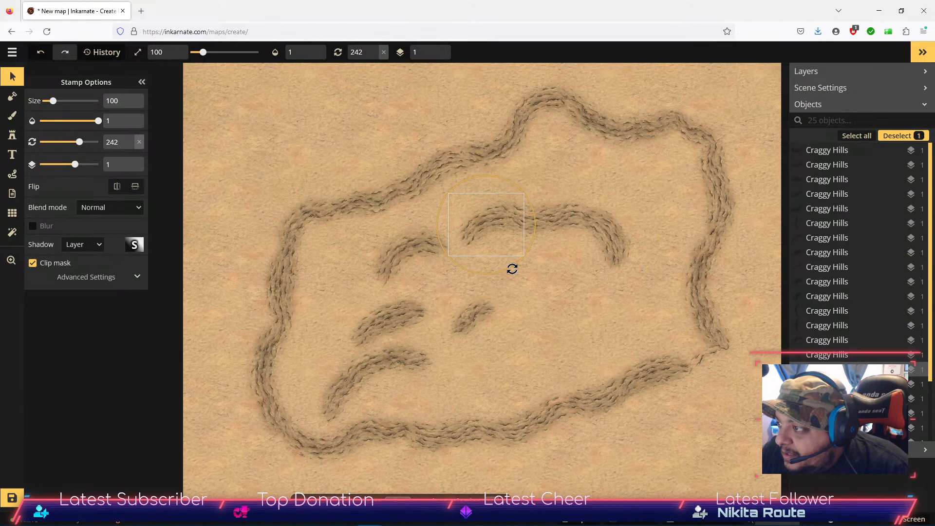
left_click(552, 223)
left_click_drag(551, 223, 559, 283)
left_click_drag(578, 325, 549, 214)
left_click(622, 254)
mouse_move(623, 254)
left_mouse_down()
mouse_move(639, 270)
mouse_move(617, 254)
left_mouse_up()
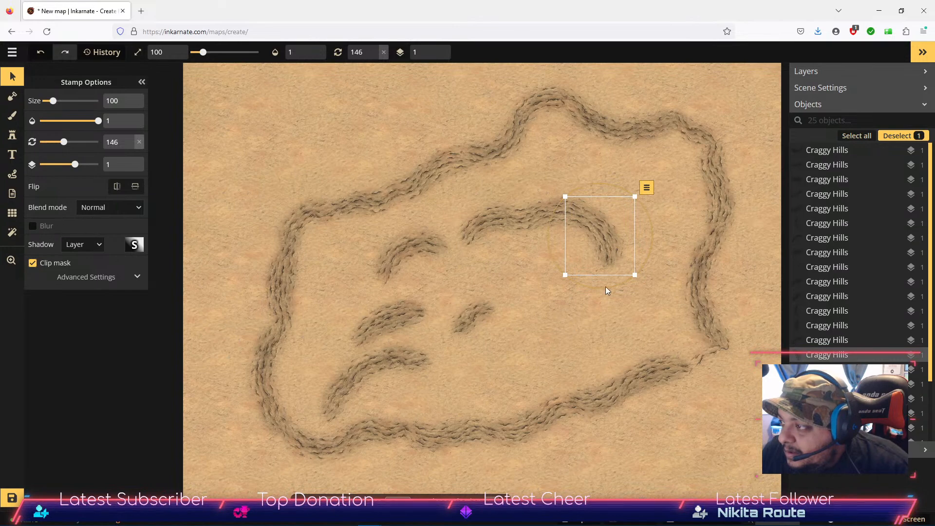
mouse_move(607, 287)
left_mouse_down()
mouse_move(644, 253)
mouse_move(578, 210)
mouse_move(592, 213)
mouse_move(632, 279)
mouse_move(621, 296)
left_mouse_up()
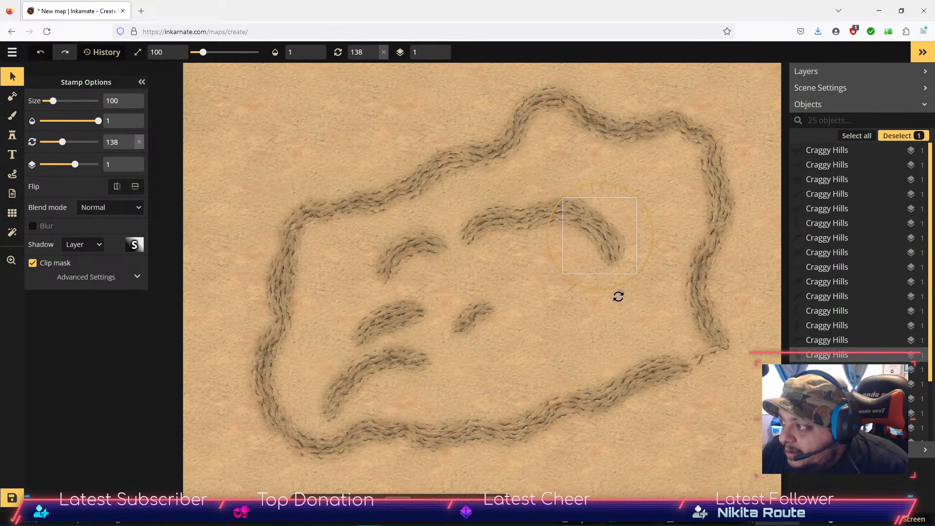
Rotate the smallest loose hill to 221 degrees and attach it to the lower end of the inner ridge's right curve.
left_click(451, 306)
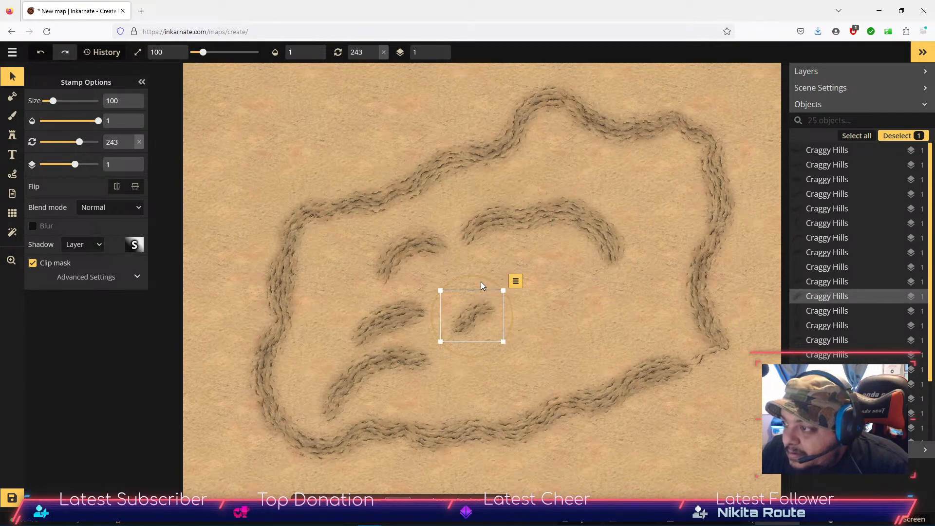
mouse_move(481, 278)
left_mouse_down()
mouse_move(517, 320)
mouse_move(480, 340)
mouse_move(468, 338)
mouse_move(478, 337)
mouse_move(509, 289)
mouse_move(494, 274)
left_mouse_up()
left_click_drag(485, 312, 602, 283)
left_click_drag(597, 321, 604, 278)
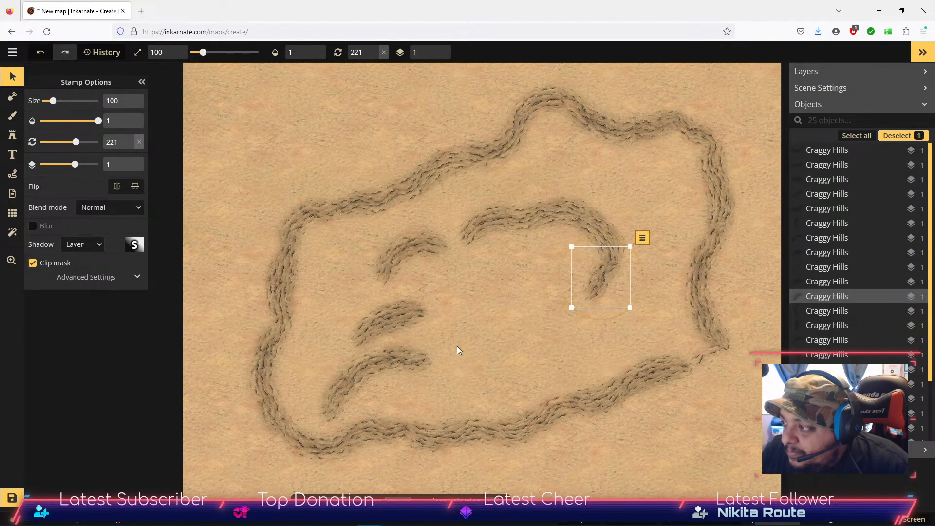
Move the long lower-left hill under the inner ridge and rotate it to continue leftward from the small hill.
left_click(386, 361)
left_click_drag(350, 411, 494, 357)
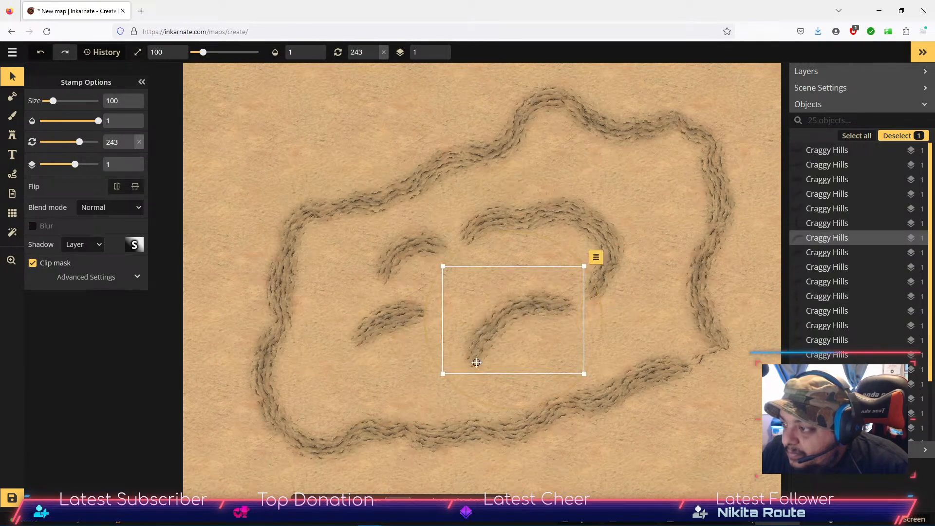
left_click_drag(469, 396, 493, 340)
left_click_drag(559, 298, 559, 281)
Rotate the remaining lower-left hill to 292 degrees and try joining it to the left end of the inner ridge's lower side.
left_click(392, 313)
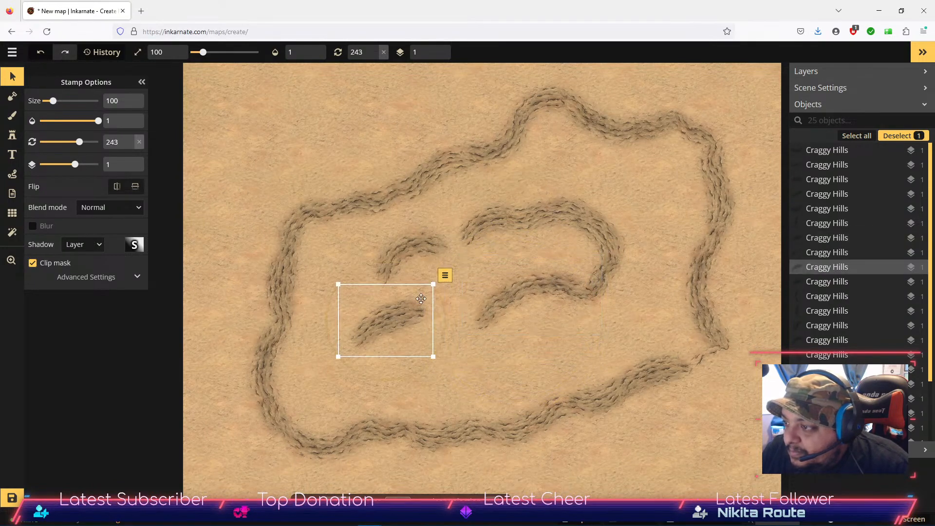
left_click_drag(424, 276, 445, 317)
left_click_drag(393, 319, 453, 305)
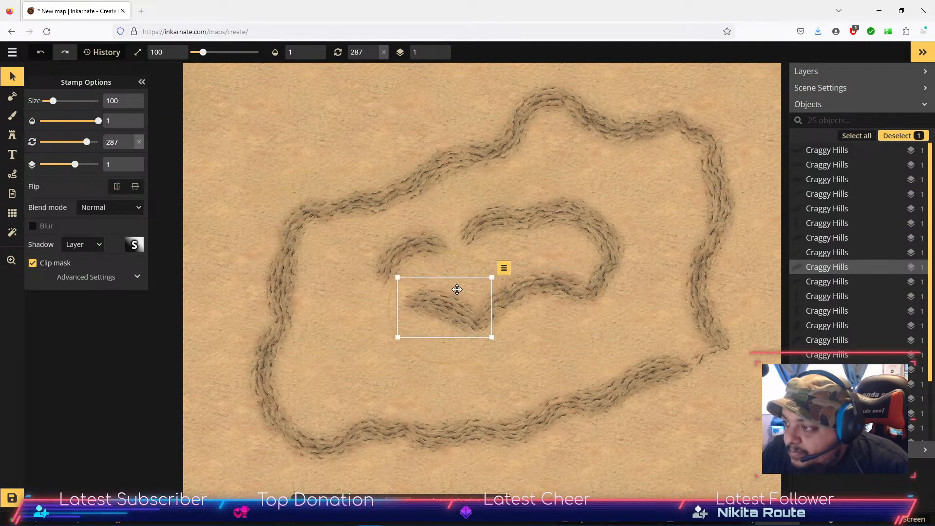
left_click_drag(460, 258, 468, 256)
Rotate the upper-left hill and attach it to the inner ridge's upper-left end, shifting the lower-left hill to close the loop.
left_click_drag(396, 246, 367, 246)
left_click_drag(430, 249, 432, 255)
left_click(456, 316)
left_click_drag(443, 302, 451, 292)
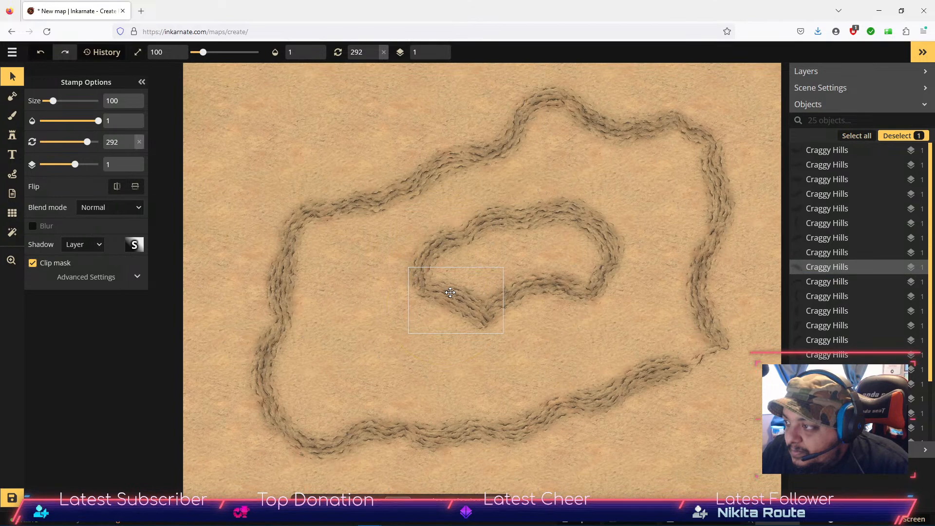
left_click(370, 355)
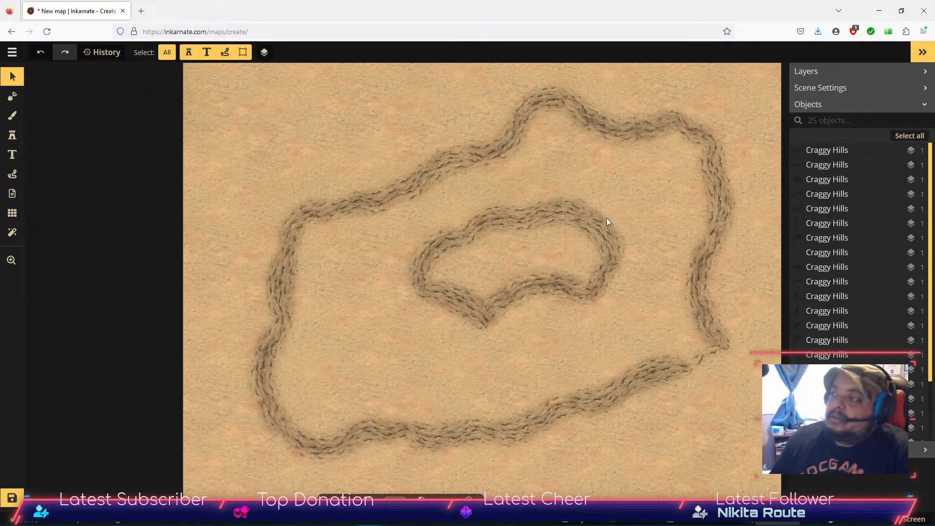
Remove the lower-left hill from the inner ridge and delete it.
left_click(484, 306)
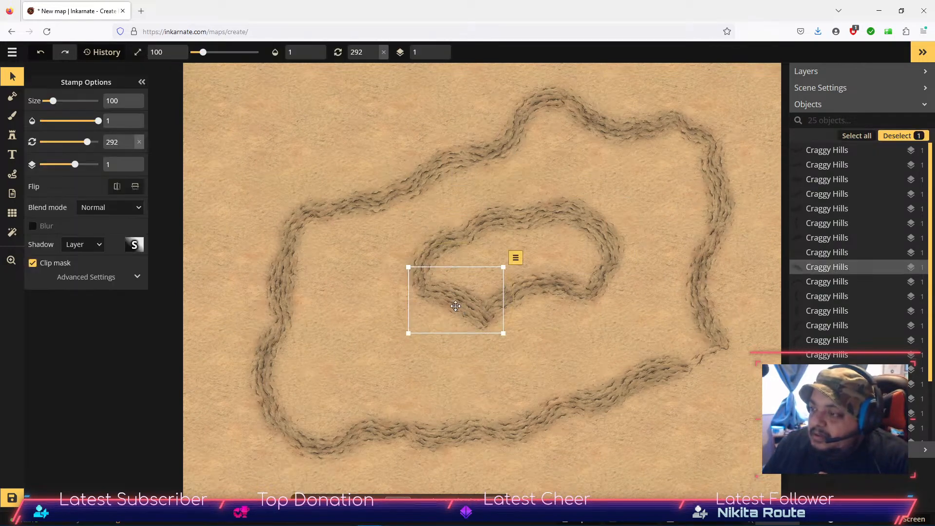
left_click_drag(454, 299, 361, 348)
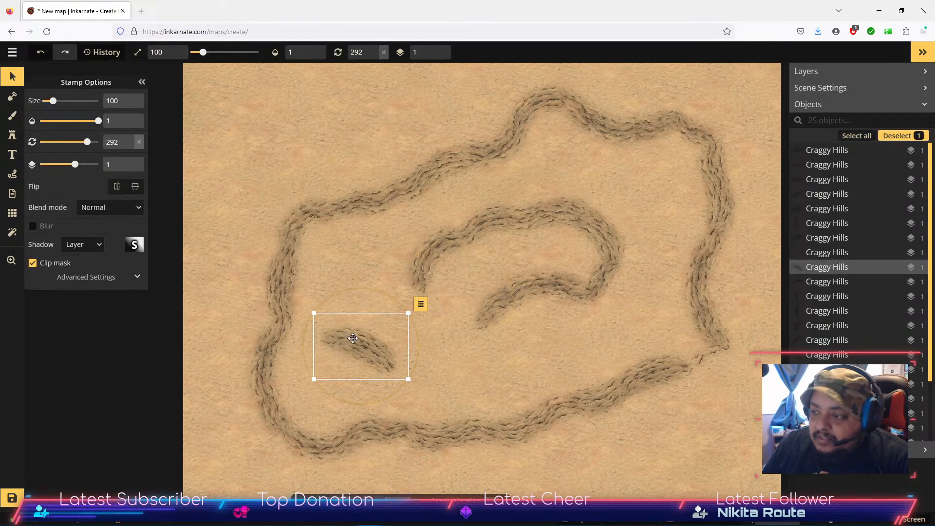
key("Delete")
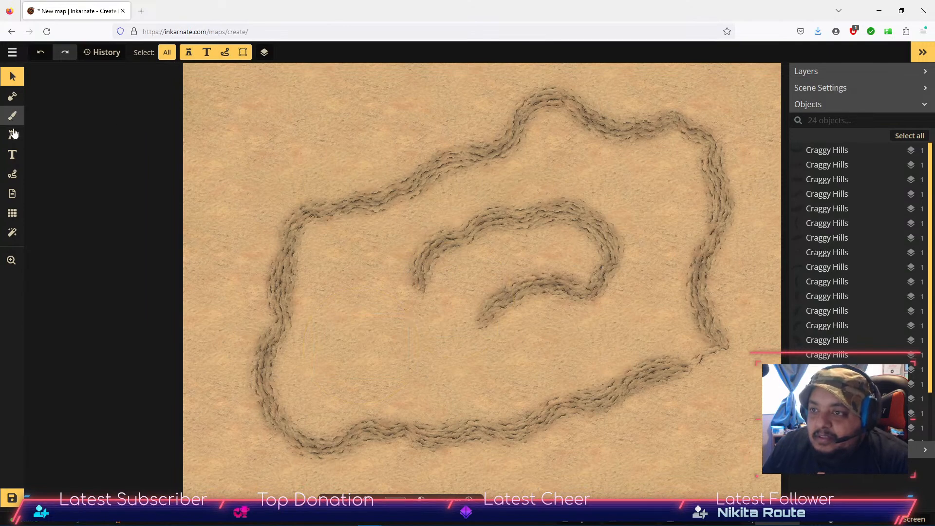
Place Craggy Hills stamp 15 at 292 degrees in the open area to the lower left of the inner ridge.
left_click(12, 134)
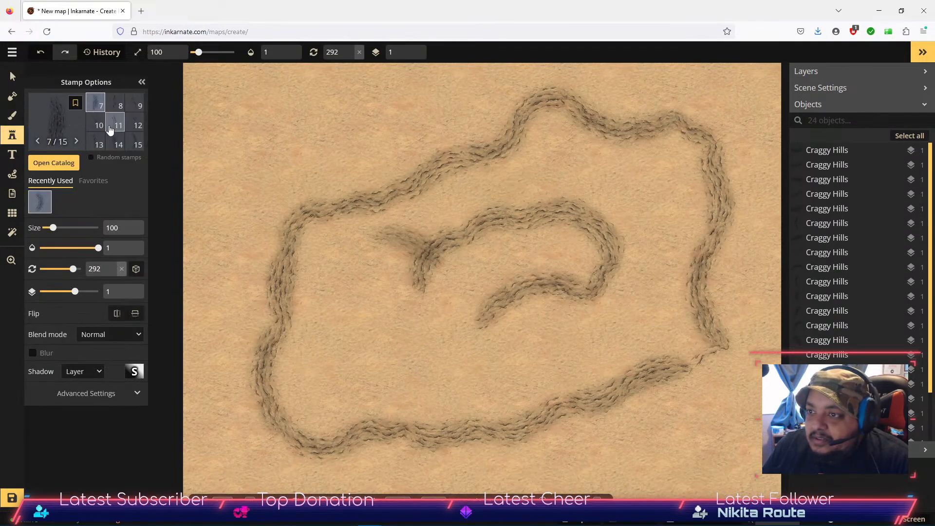
left_click(115, 144)
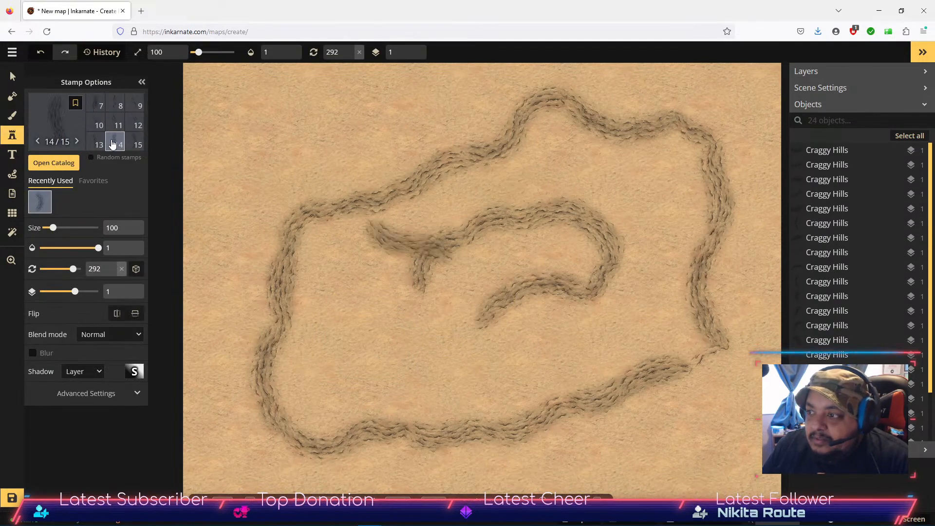
left_click(131, 142)
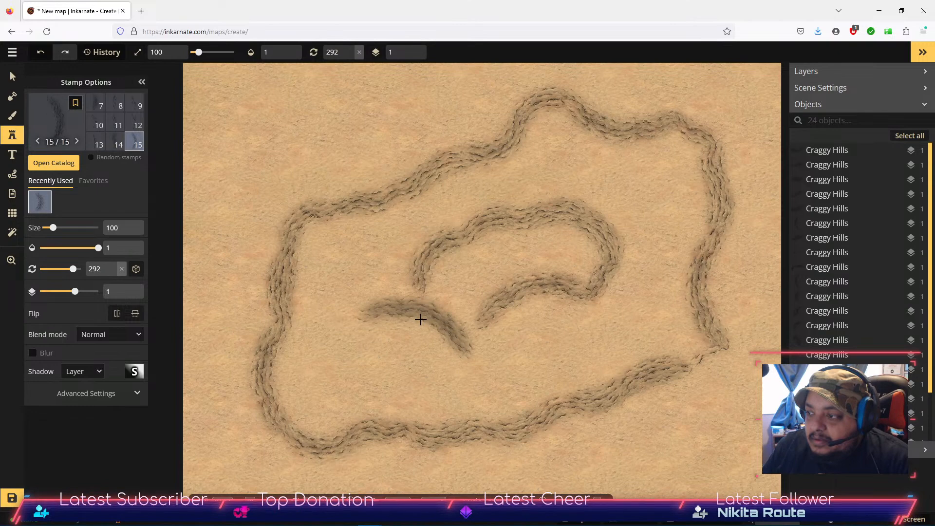
left_click(422, 331)
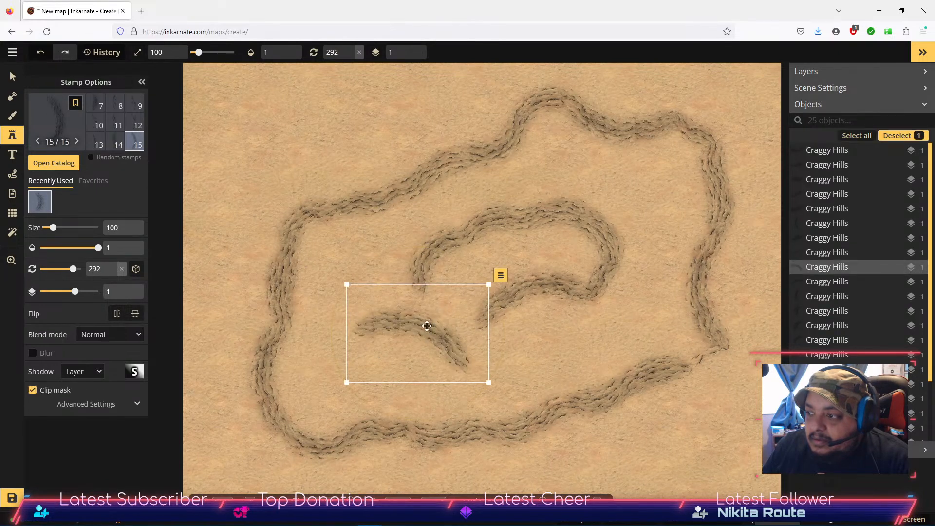
left_click(7, 79)
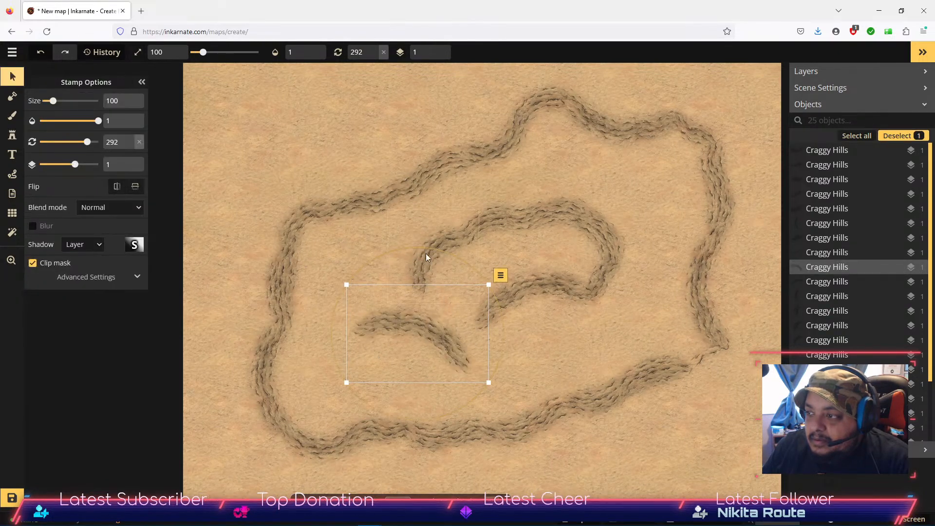
Rotate the inner ridge's upper-left hill to 258 degrees, and raise the adjoining left-end hill and rotate it to 241 degrees.
left_click(457, 237)
left_click(502, 216)
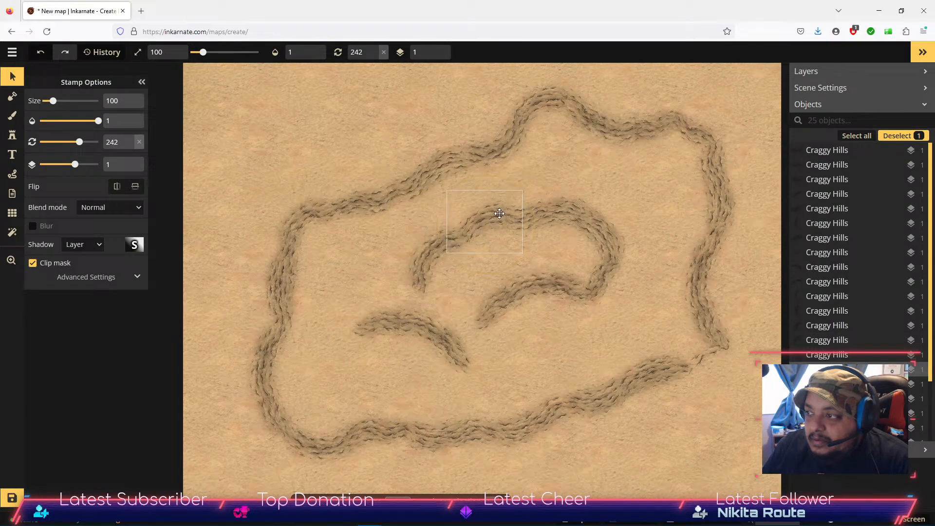
left_click_drag(490, 178, 501, 179)
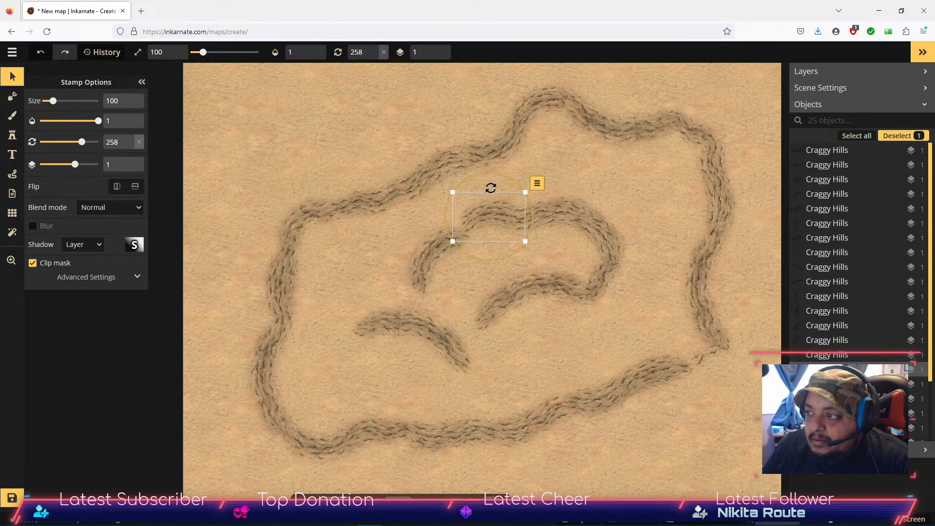
left_click(434, 249)
left_click_drag(434, 250, 427, 234)
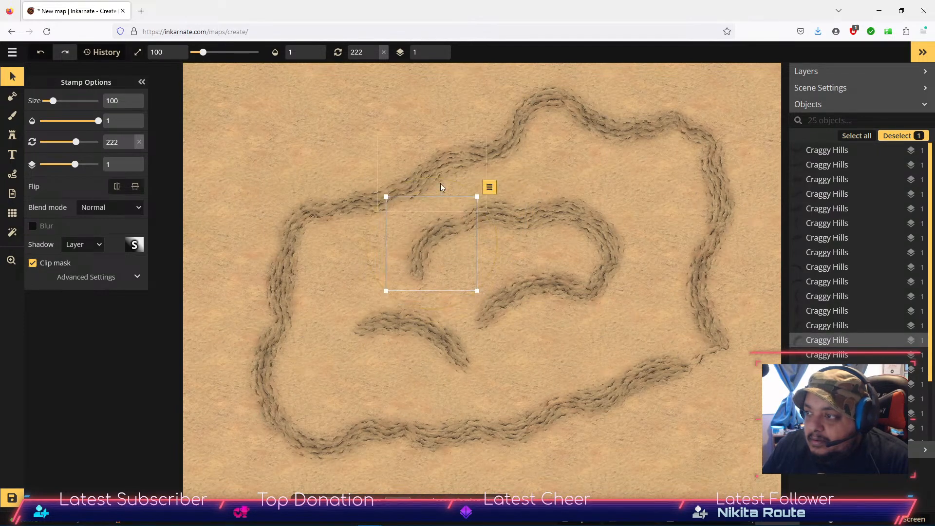
left_click_drag(445, 178, 465, 185)
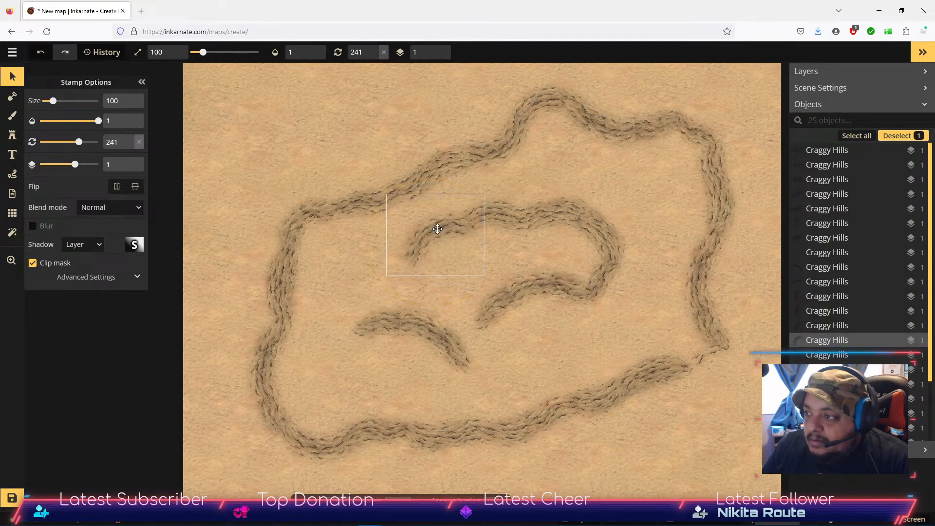
Rotate the loose curved hill to 306 degrees and set it aside to the lower left of the inner ridge.
left_click_drag(418, 322, 417, 301)
left_click_drag(512, 294, 511, 316)
left_click_drag(437, 307, 386, 335)
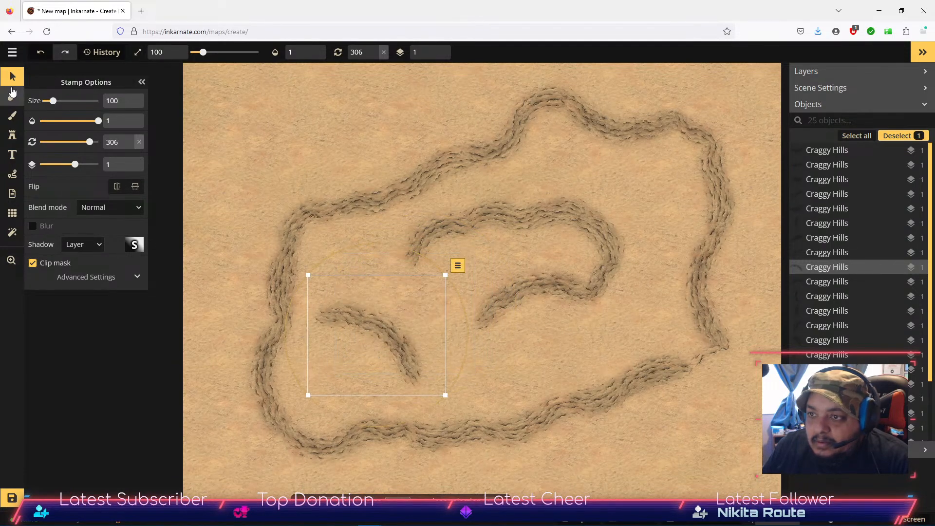
Place Craggy Hills stamp 14 at 306 degrees across the gap to close the inner ridge's lower-left side.
left_click(12, 138)
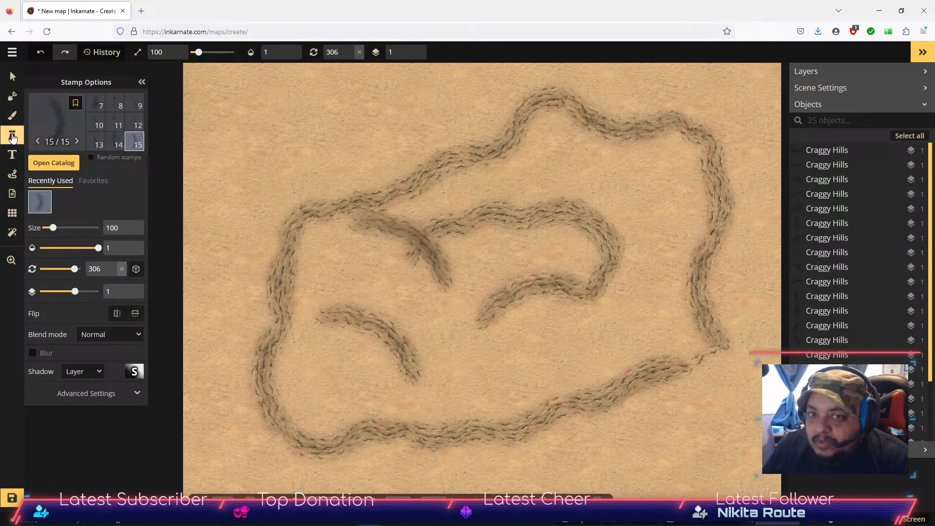
left_click(107, 140)
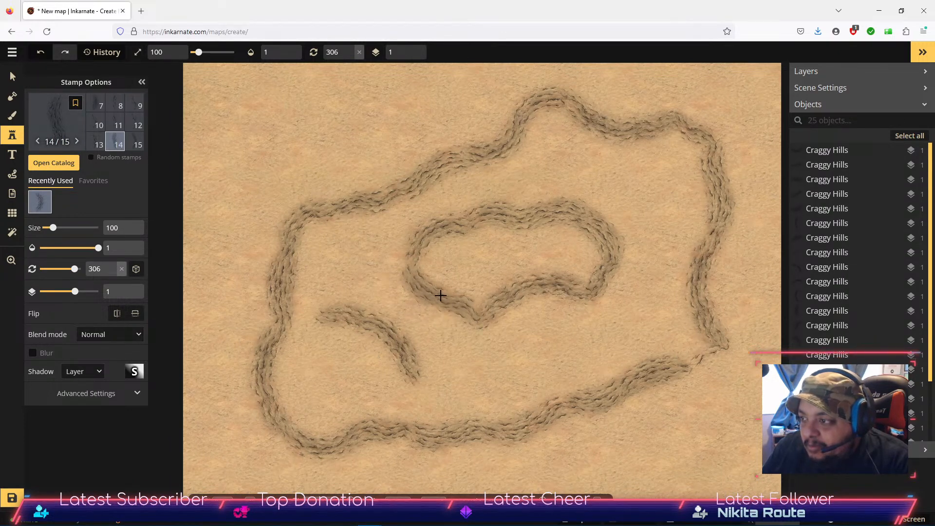
left_click(440, 295)
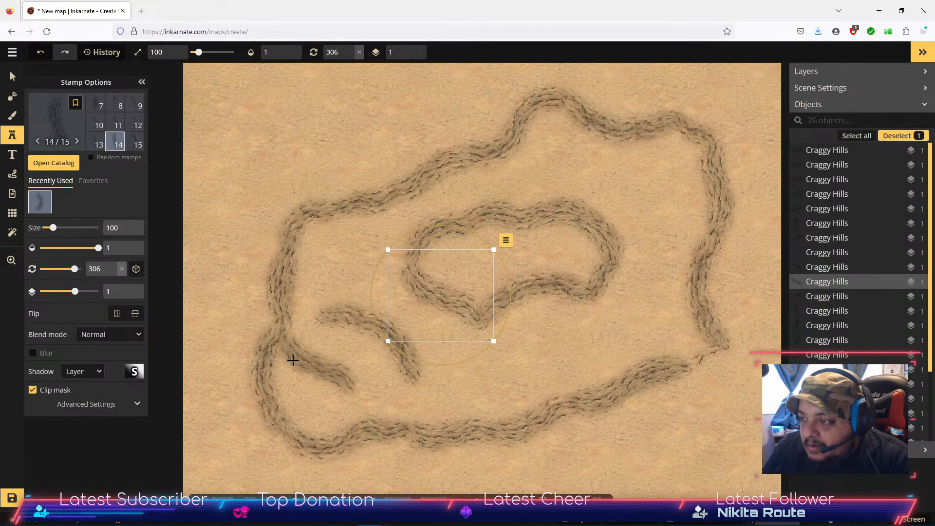
Move the leftover curved hill outside the outer ridge to the map's upper-left corner and rotate it to 61 degrees.
left_click(10, 77)
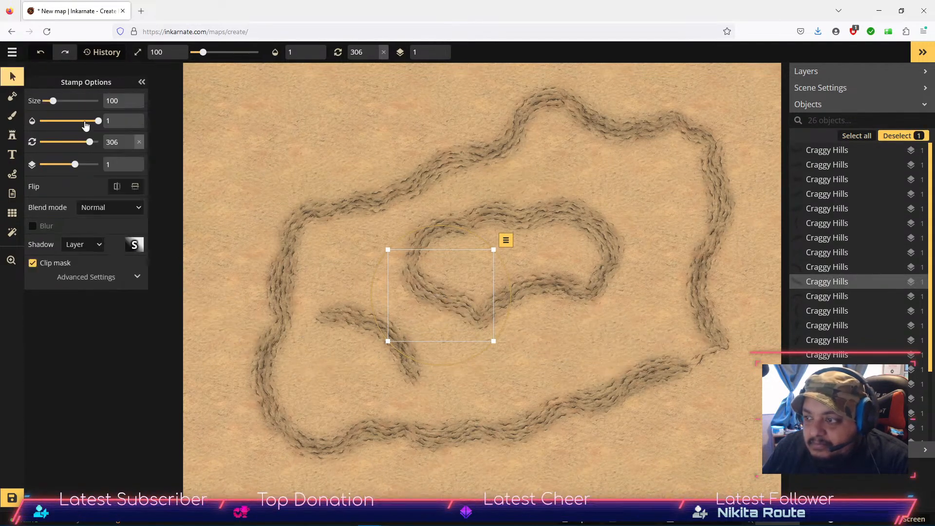
left_click(358, 323)
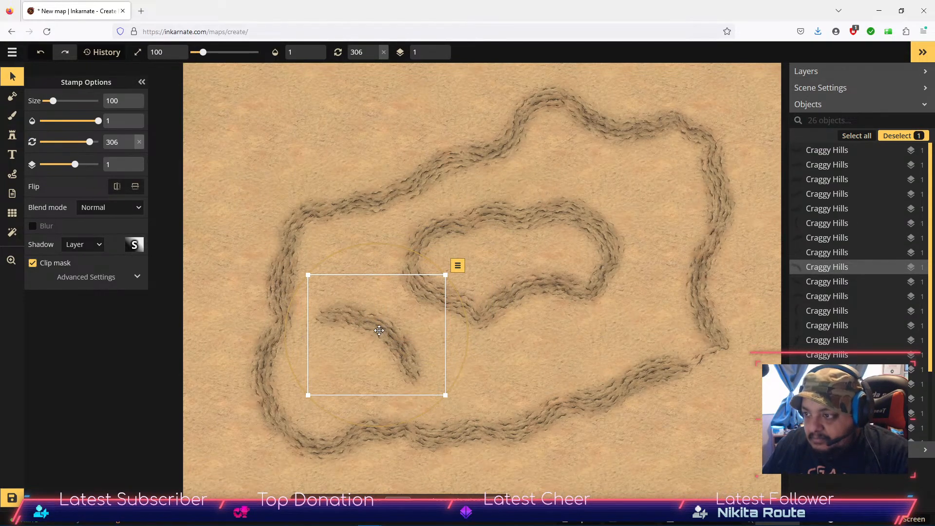
left_click_drag(378, 331, 276, 104)
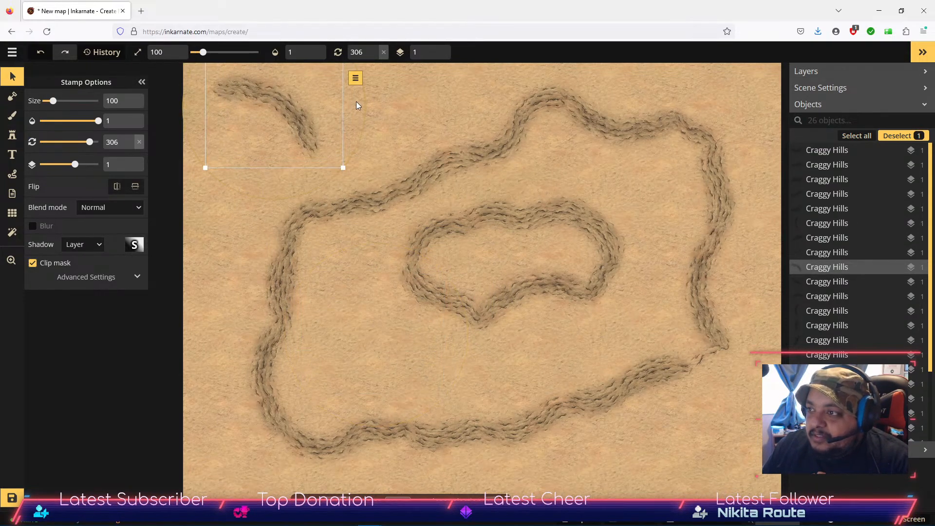
left_click_drag(365, 106, 250, 168)
left_click_drag(273, 112, 266, 126)
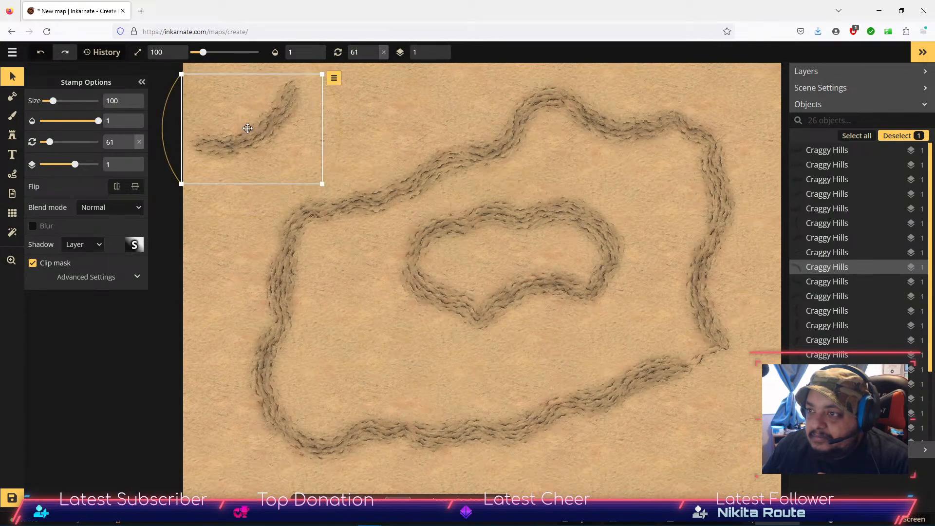
Place two more Craggy Hills stamp 15 pieces at 61 degrees, one right of and one below the corner hill.
left_click(14, 136)
left_click(119, 127)
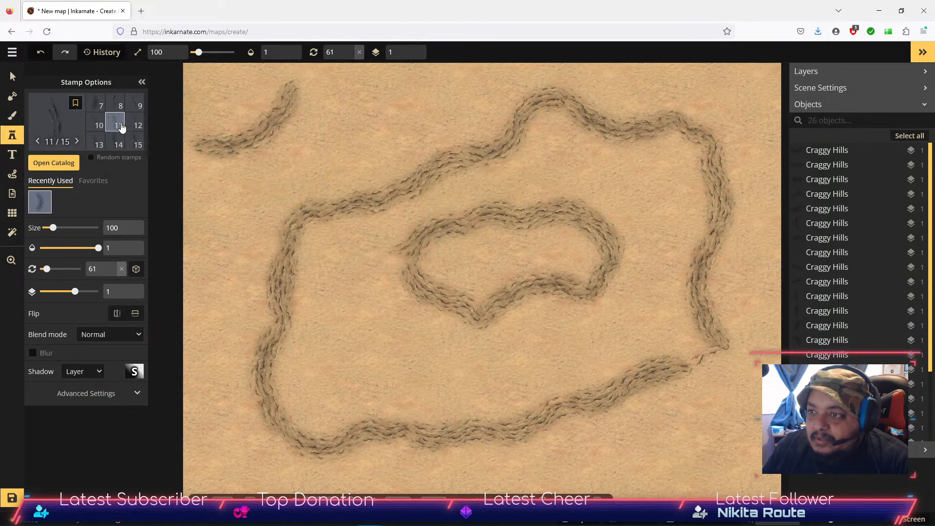
left_click(138, 144)
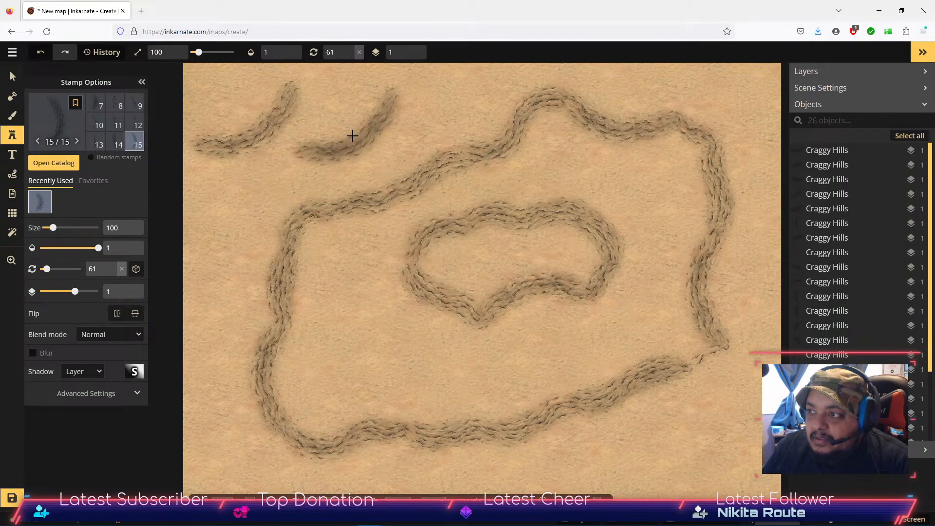
left_click(351, 135)
left_click(240, 220)
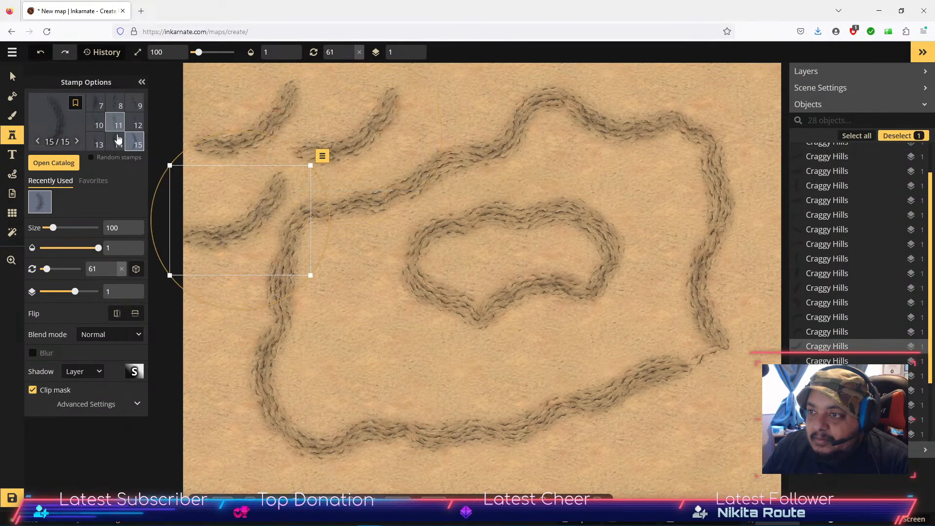
Place two Craggy Hills stamp 14 pieces at 61 degrees in the open area below the inner ridge's left side.
left_click(119, 143)
left_click(346, 343)
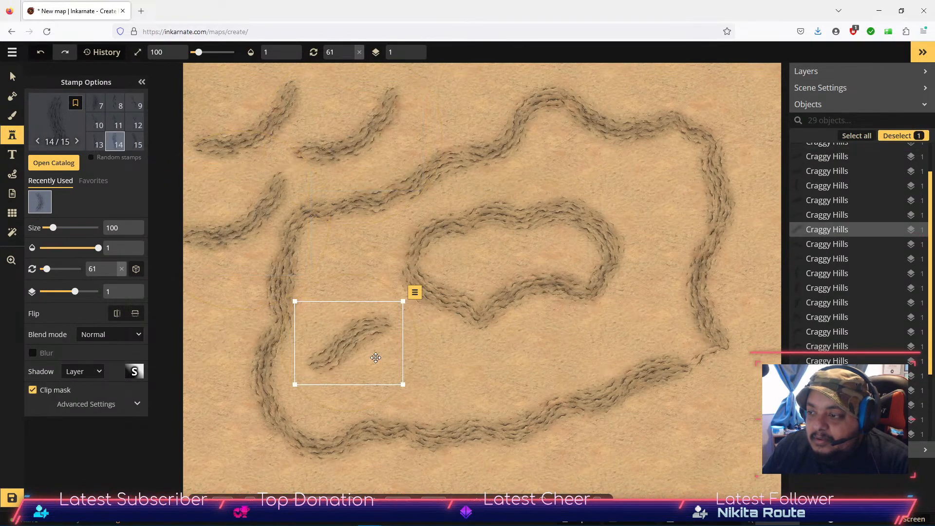
left_click(424, 368)
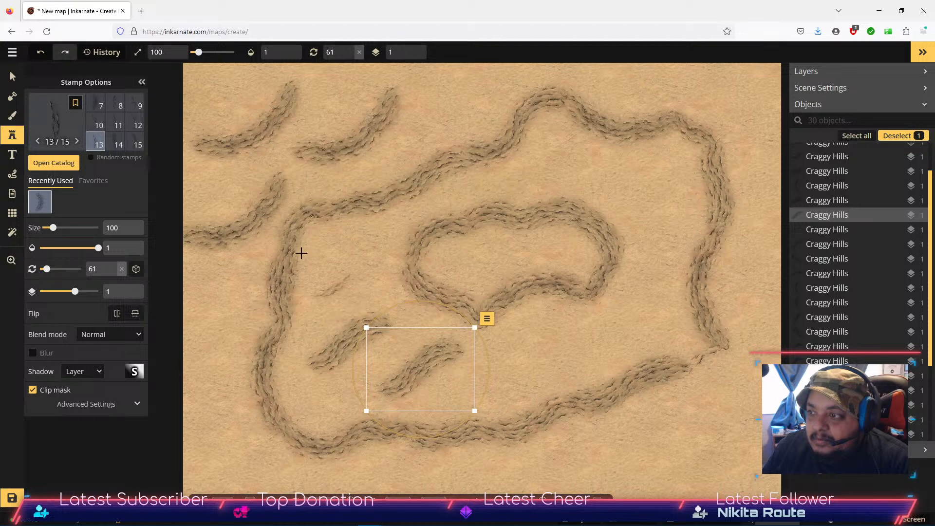
Place two small Craggy Hills stamp 1 pieces at 61 degrees along the map's left edge.
left_click(130, 125)
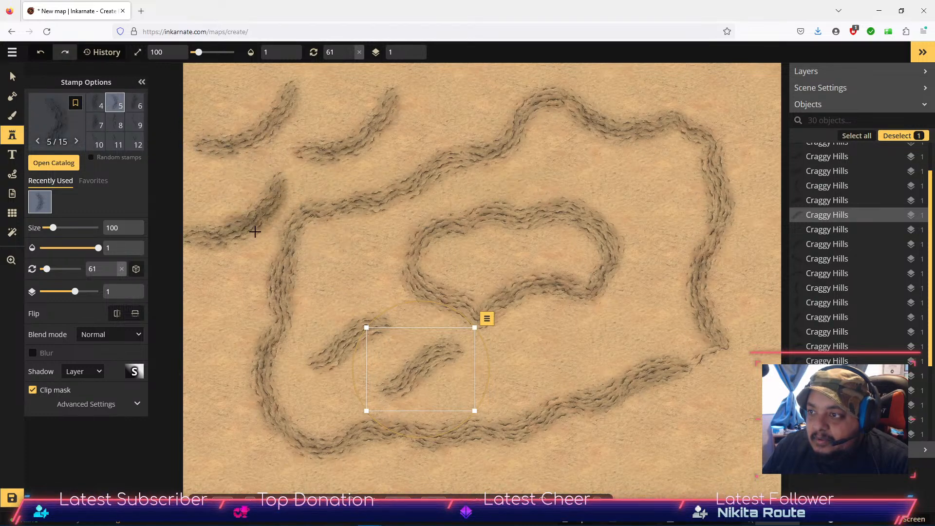
left_click(224, 299)
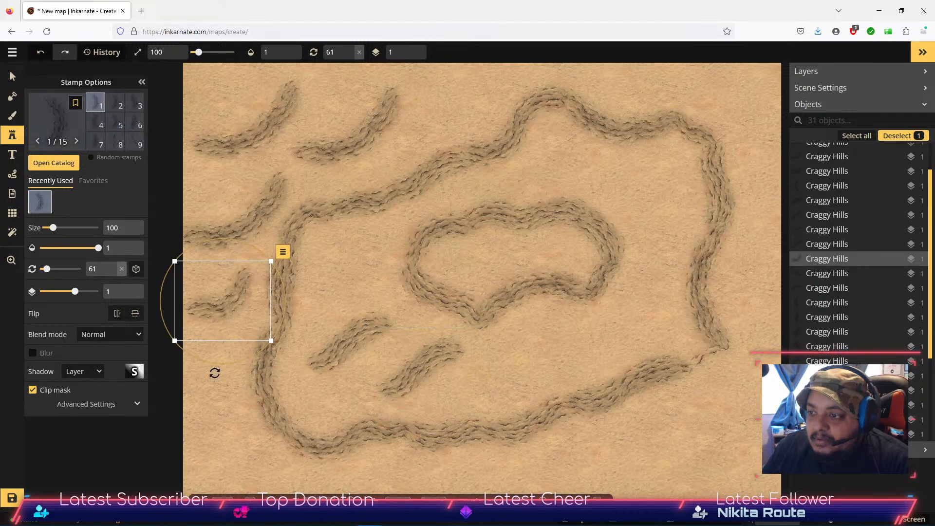
left_click(215, 411)
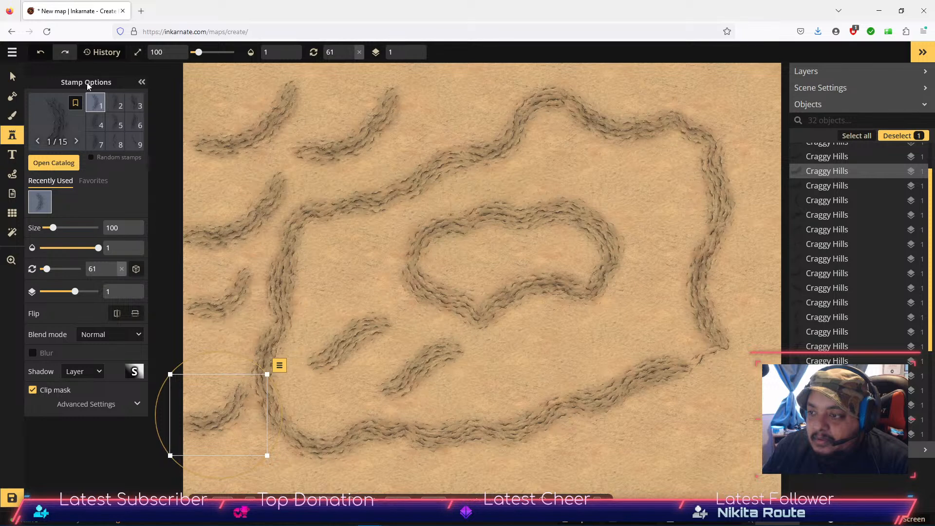
Rotate the upper-left corner hill to 72 degrees and move it so that it runs off the map's left edge.
left_click(12, 79)
mouse_move(259, 128)
left_mouse_down()
mouse_move(231, 143)
mouse_move(248, 134)
left_mouse_up()
left_click_drag(313, 127, 321, 145)
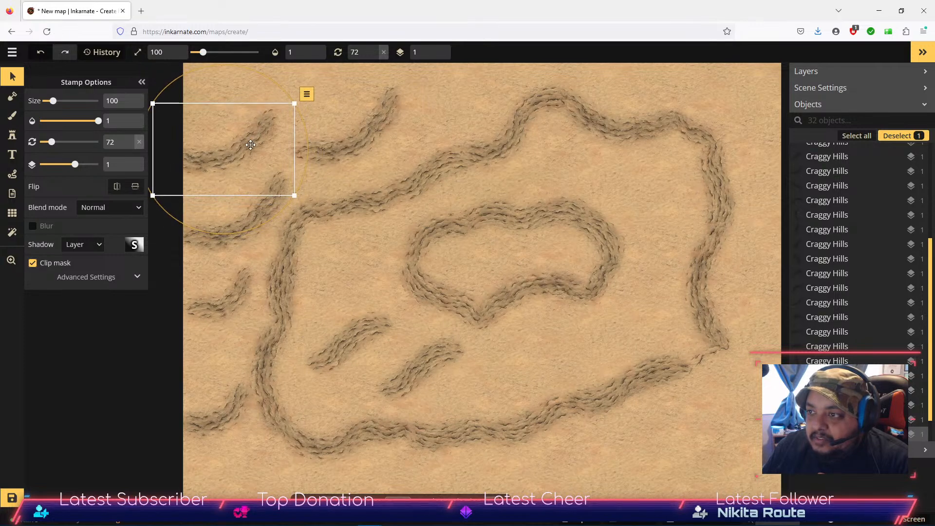
left_click_drag(253, 141, 248, 151)
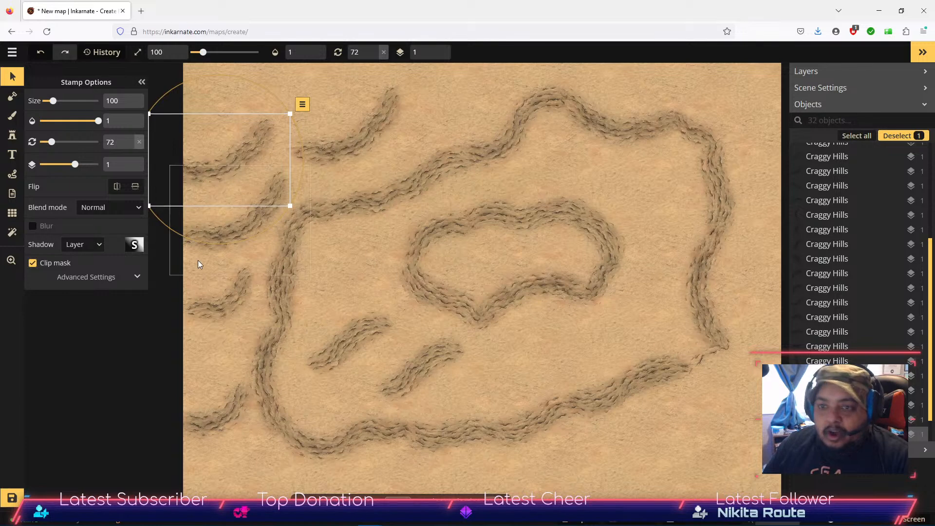
Join the second curved hill to the corner hill's upper end and rotate it to 63 degrees.
left_click(353, 142)
left_click_drag(353, 141, 317, 121)
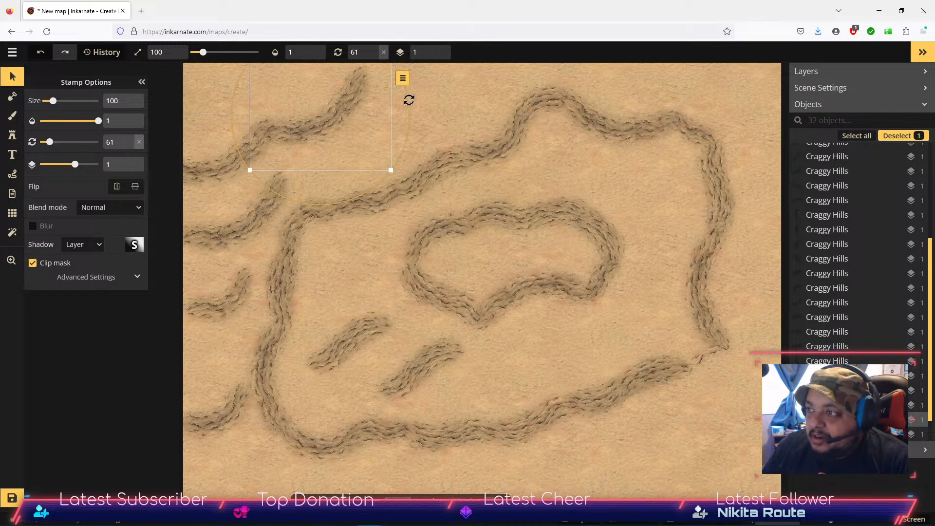
left_click_drag(410, 104, 413, 102)
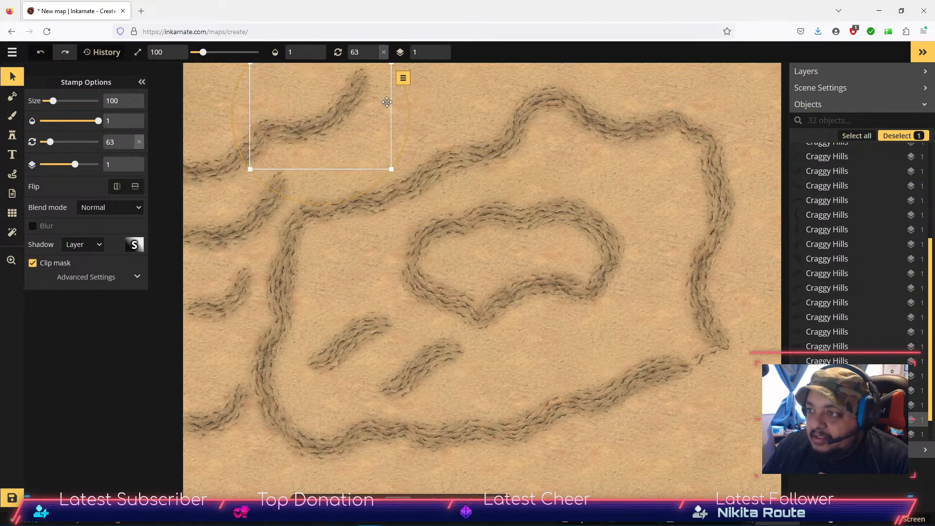
Move the upper small hill from the left edge to the corner ridge's upper end and rotate it to 84 degrees.
left_click(240, 326)
left_click_drag(240, 325, 467, 111)
left_click_drag(401, 108, 394, 82)
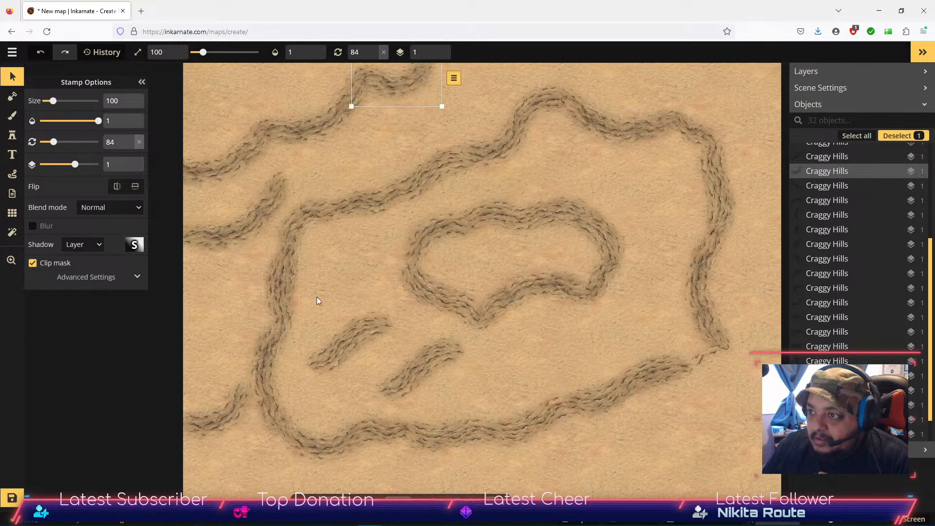
Move the remaining small left-edge hill to the map's upper-right corner and rotate it to run down from the top edge.
scroll(387, 278, "down", 2)
left_click(244, 391)
left_click_drag(244, 391, 634, 115)
left_click_drag(691, 132, 672, 224)
left_click_drag(622, 115, 652, 93)
Rotate the left short hill below the inner ridge to 142 degrees and join it to the upper-right corner hill.
left_click(340, 339)
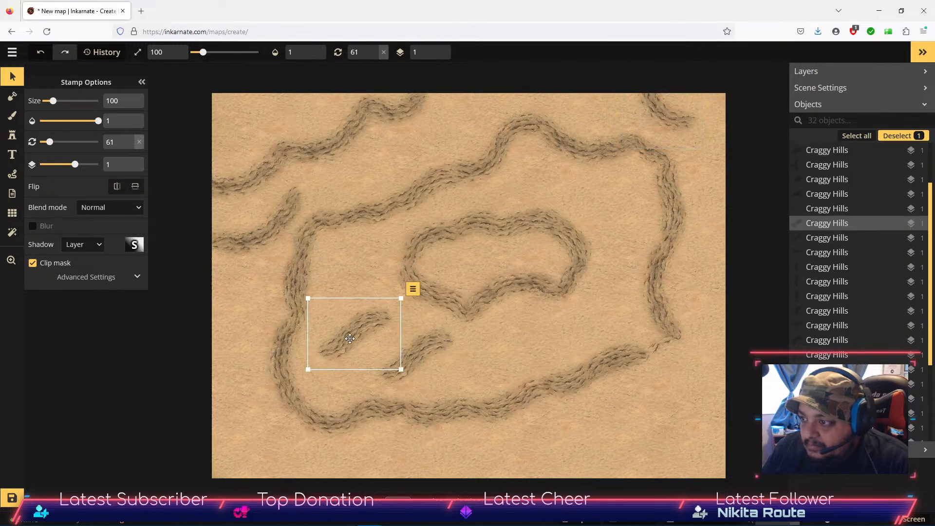
left_click_drag(350, 396, 308, 340)
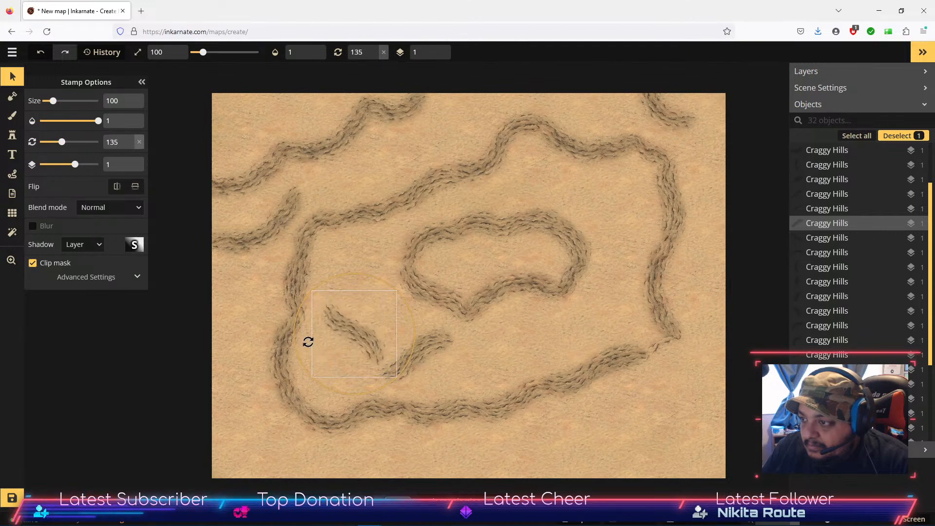
left_click_drag(361, 307, 710, 137)
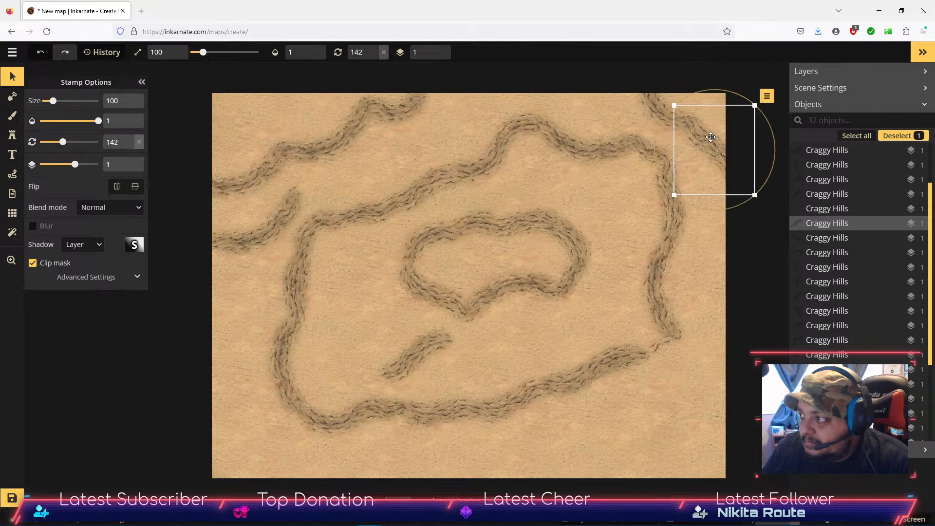
Build a lower-right corner ridge from the remaining short hill at the bottom edge and the curved left-edge hill rotated to 228 degrees.
left_click(417, 348)
left_click_drag(421, 358, 647, 462)
left_click(257, 242)
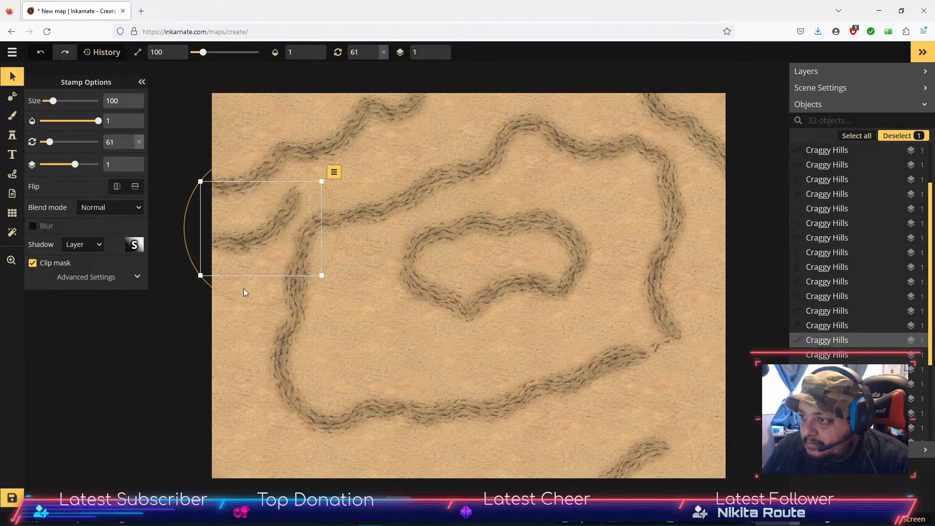
left_click_drag(236, 304, 678, 397)
left_click_drag(695, 327, 711, 322)
left_click_drag(692, 396, 691, 401)
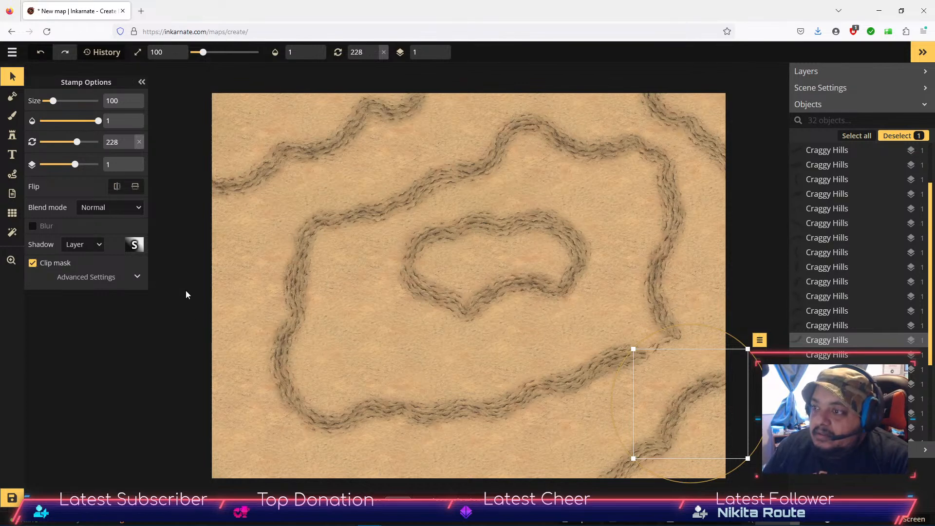
Carve a lake inside the inner ridge by subtracting from the land mask with brush size 27 and roughness 3.
left_click(12, 96)
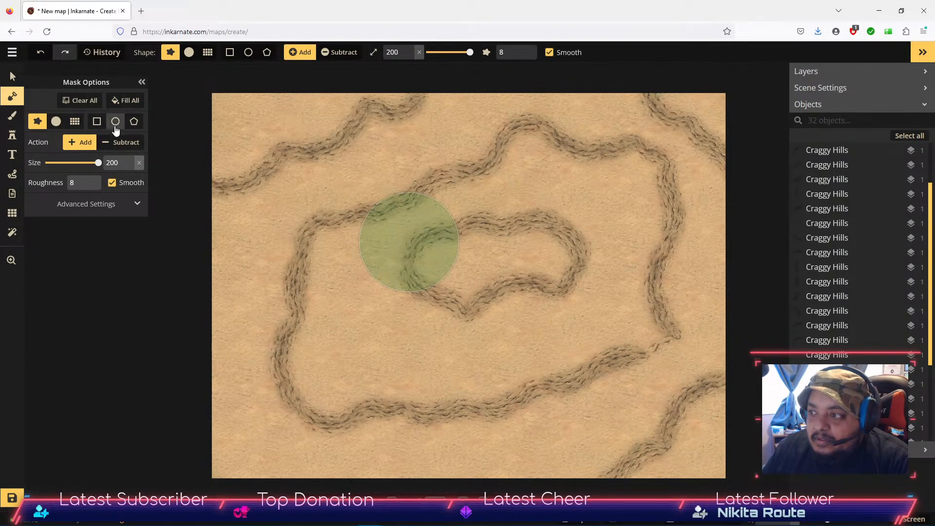
left_click(120, 142)
left_click_drag(98, 162, 65, 163)
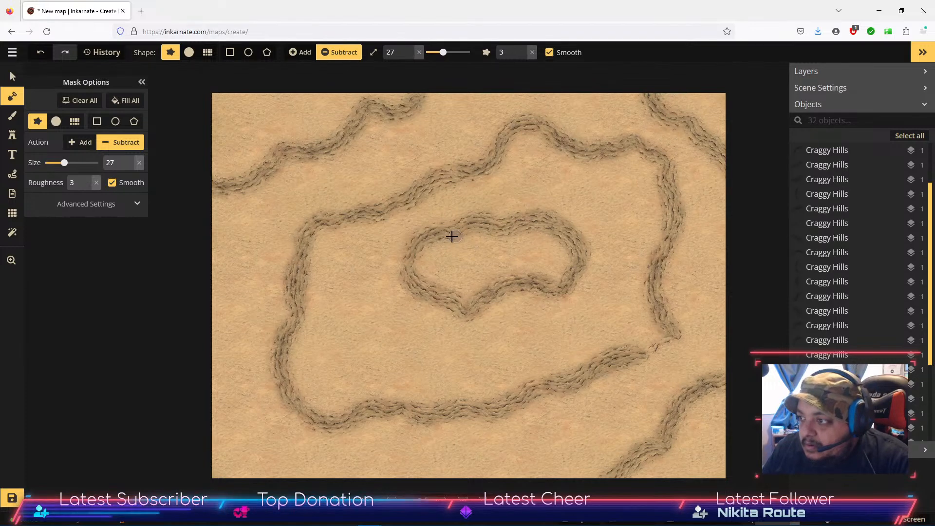
left_click_drag(446, 250, 441, 252)
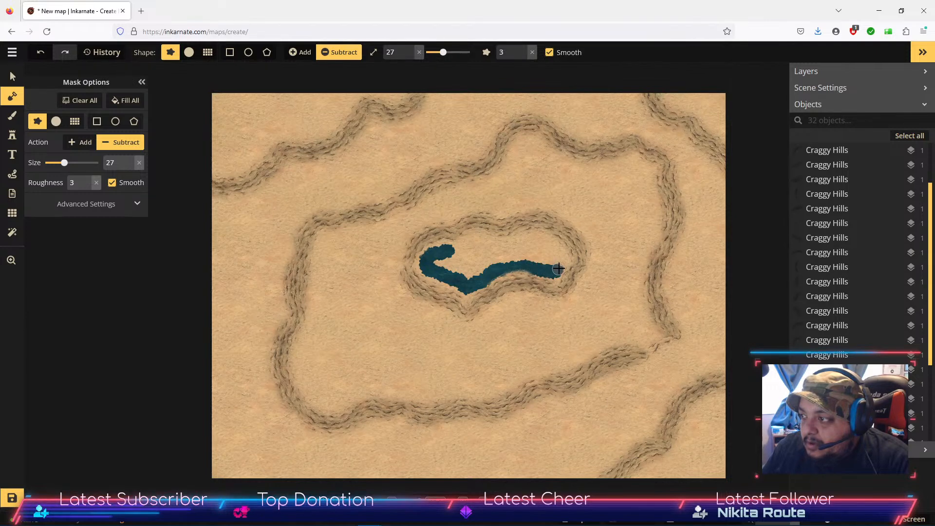
left_click_drag(550, 271, 559, 254)
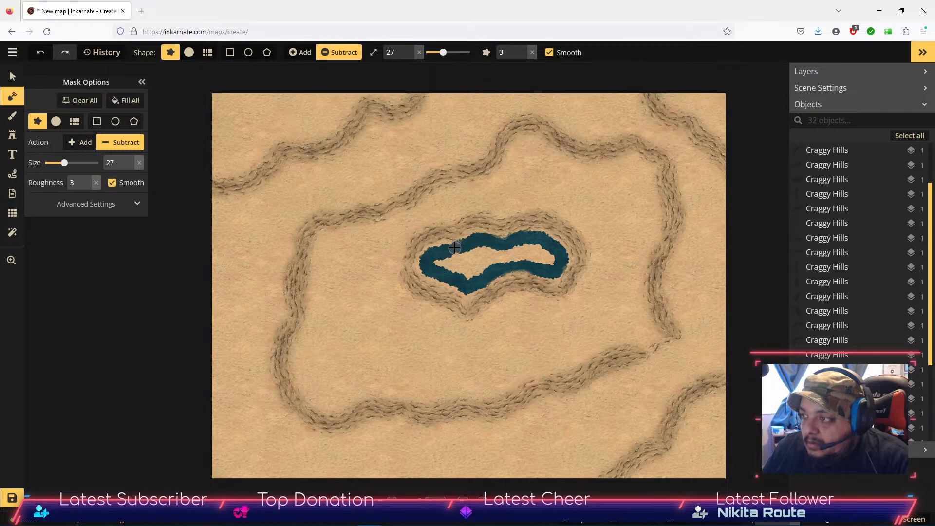
mouse_move(460, 256)
left_mouse_down()
mouse_move(479, 267)
mouse_move(478, 258)
mouse_move(466, 265)
mouse_move(481, 253)
mouse_move(502, 257)
mouse_move(485, 268)
left_mouse_up()
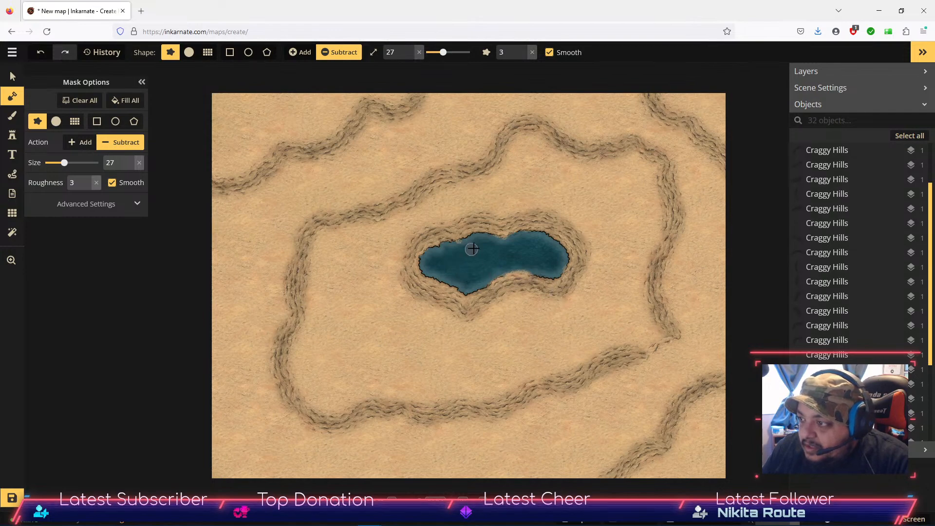
Shift the inner ridge's Craggy Hills slightly outward around the lake so they clear the shoreline on all sides.
scroll(470, 249, "up", 4)
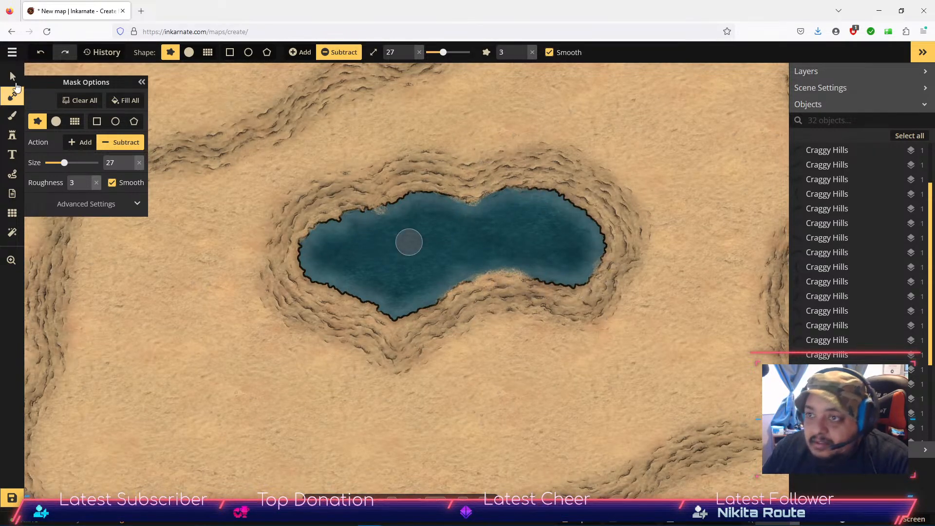
left_click(13, 77)
left_click(475, 302)
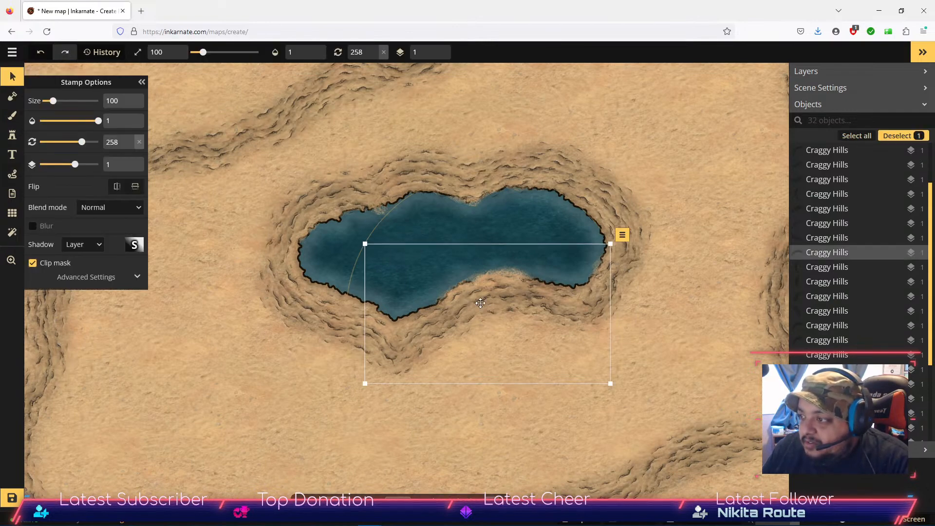
left_click_drag(492, 310, 486, 319)
left_click(461, 166)
left_click_drag(462, 165, 509, 161)
left_click_drag(348, 183, 345, 178)
left_click_drag(220, 205, 207, 222)
left_click_drag(317, 221, 315, 223)
left_click(613, 268)
left_click_drag(618, 267, 623, 274)
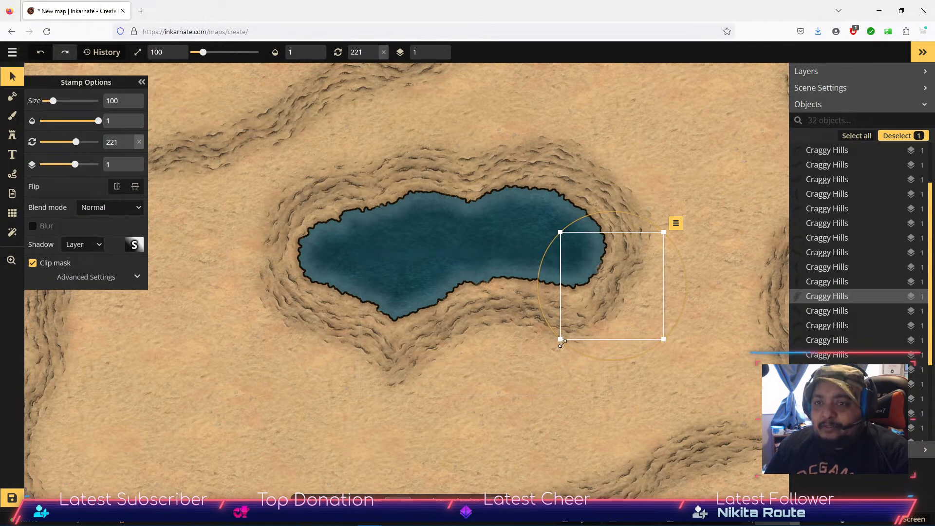
Choose the Rocky Hills stamp among the hill stamps in the catalog and place variant 1 between the upper-left corner ridge and the outer ridge.
scroll(475, 358, "down", 5)
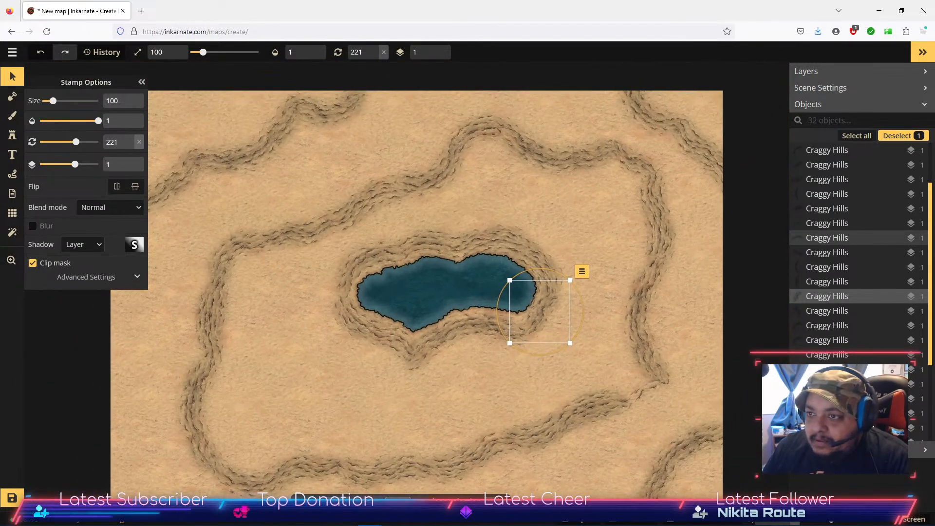
left_click(12, 135)
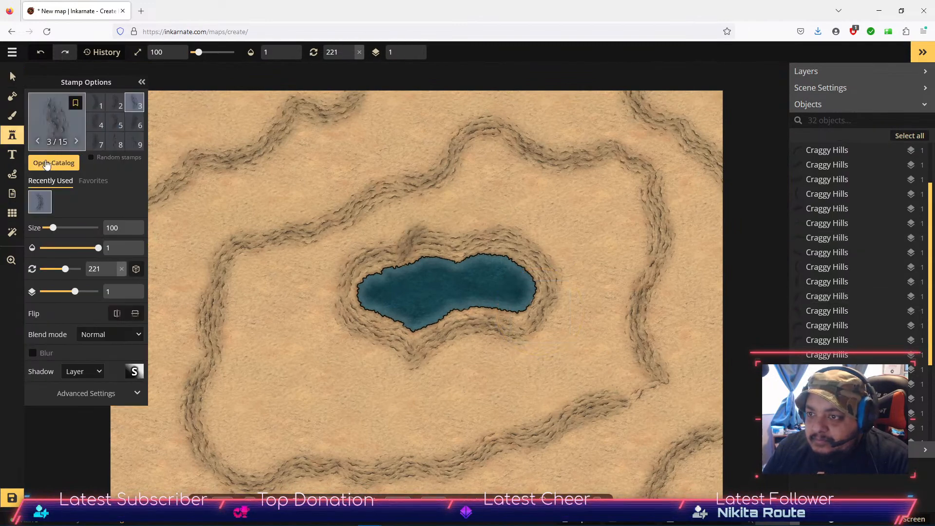
left_click(48, 163)
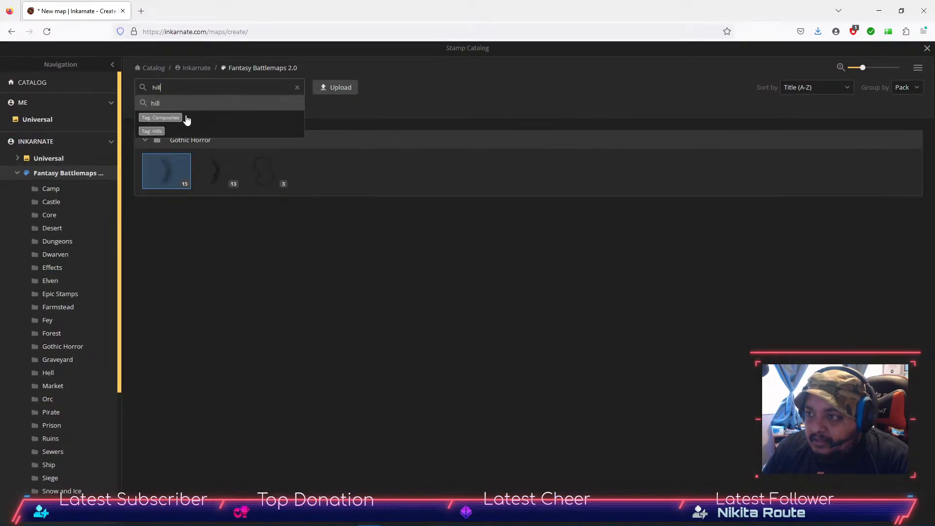
left_click(210, 169)
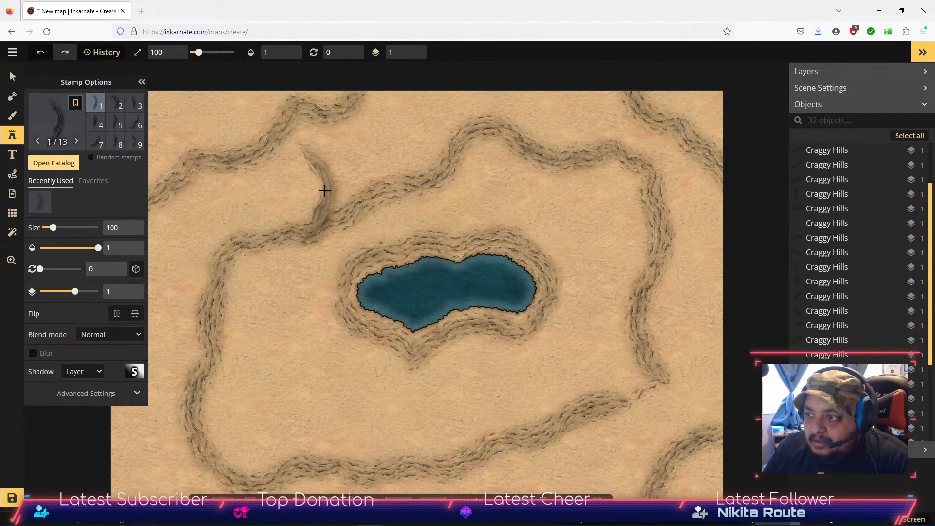
left_click(299, 176)
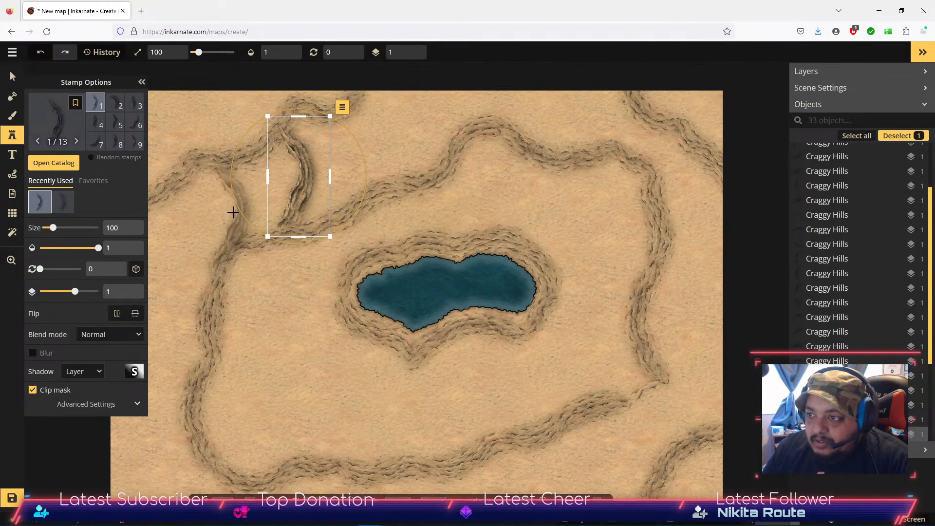
Delete the Craggy Hills that form the map's upper-left corner ridge, keeping the new Rocky Hills stamp.
left_click(14, 77)
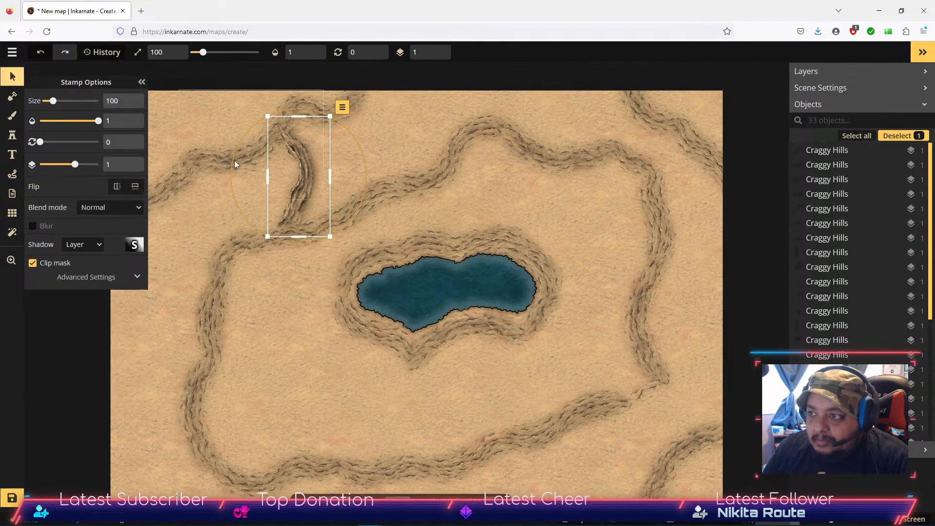
left_click(187, 180)
key("Delete")
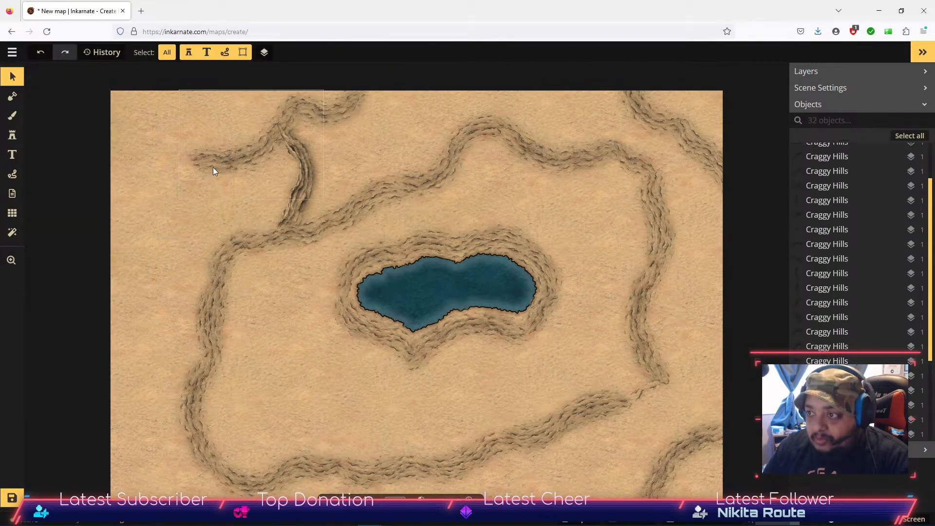
left_click(237, 159)
key("Delete")
key("Delete")
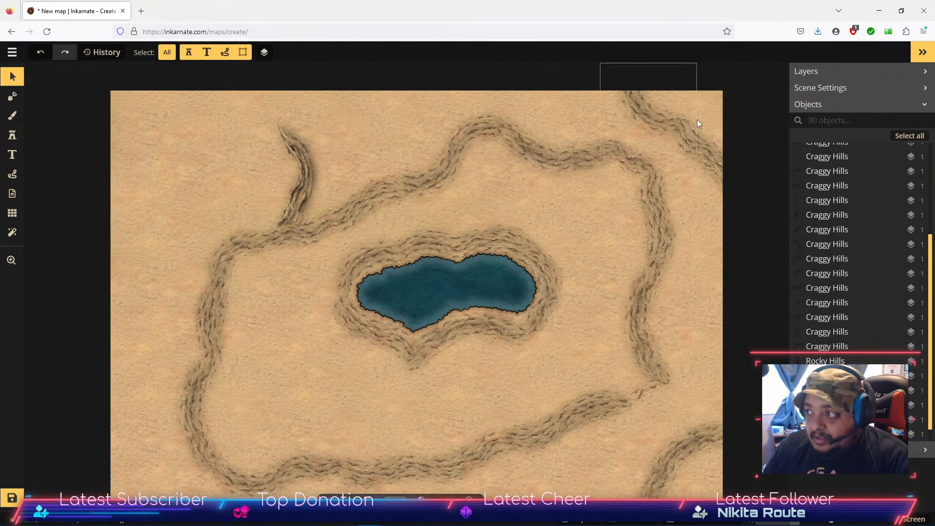
Delete the Craggy Hills that form the map's upper-right and lower-right corner ridges.
left_click(644, 115)
key("Delete")
left_click(701, 143)
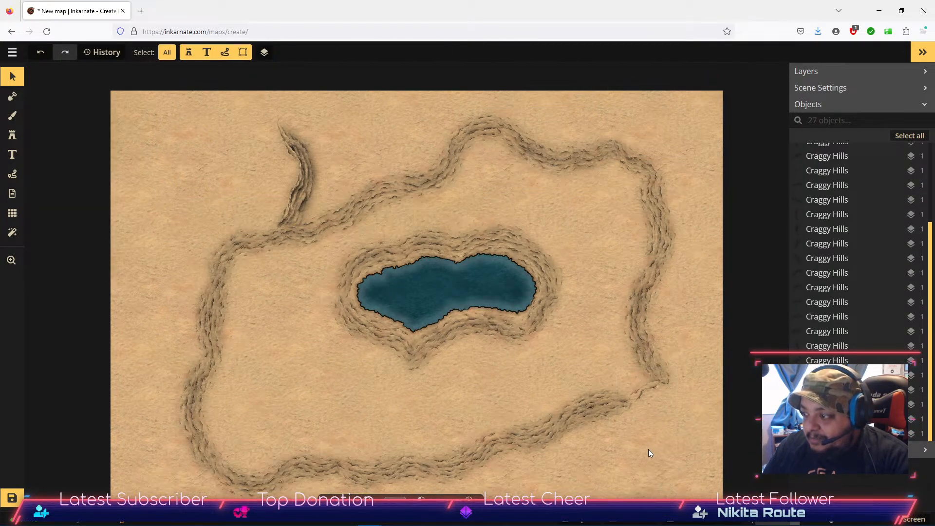
key("Delete")
scroll(647, 448, "down", 1)
left_click(635, 491)
key("Delete")
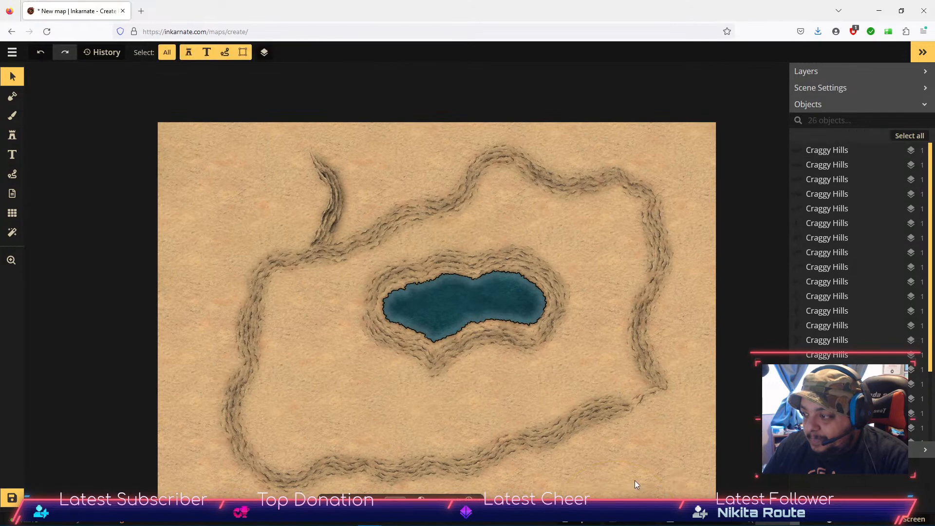
Rotate the Rocky Hills stamp to 58 degrees and move it to the map's left edge, beside the outer ridge's upper-left corner.
left_click(336, 185)
left_click_drag(336, 185, 269, 162)
left_click_drag(312, 136, 321, 203)
left_click_drag(256, 160, 195, 239)
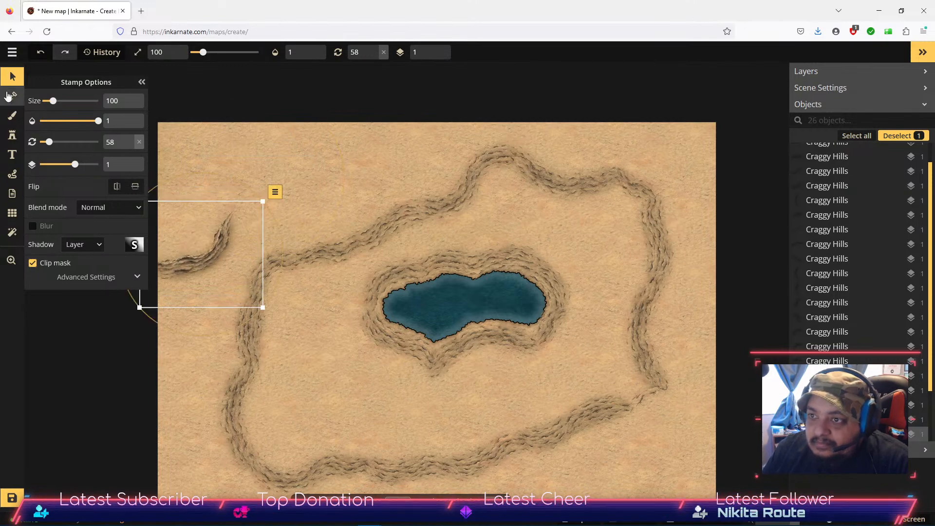
Place Rocky Hills variant 3 at 58 degrees against the upper end of the left-edge rocky hill.
left_click(13, 135)
left_click(115, 103)
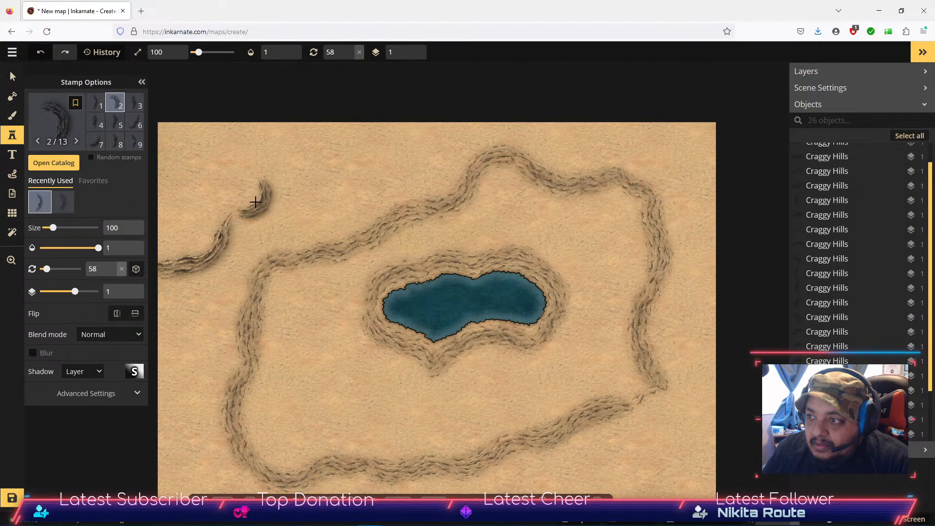
key("3")
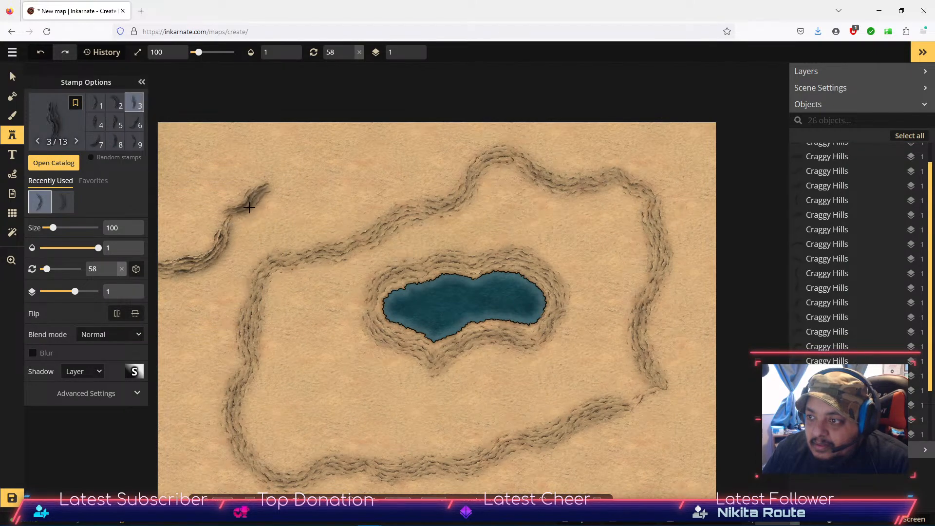
left_click(255, 209)
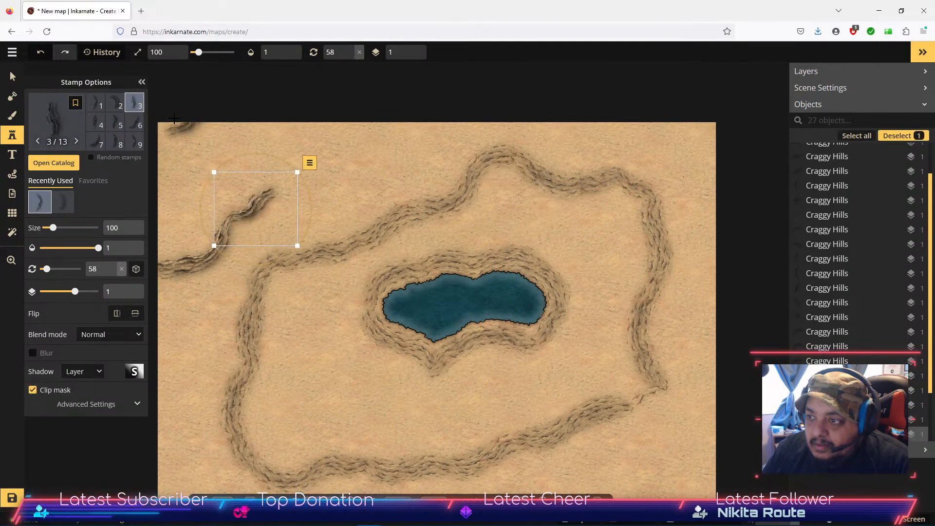
Add Rocky Hills variant 6, rotate it to 34 degrees, and join it to the upper end of the new corner ridge.
left_click(135, 122)
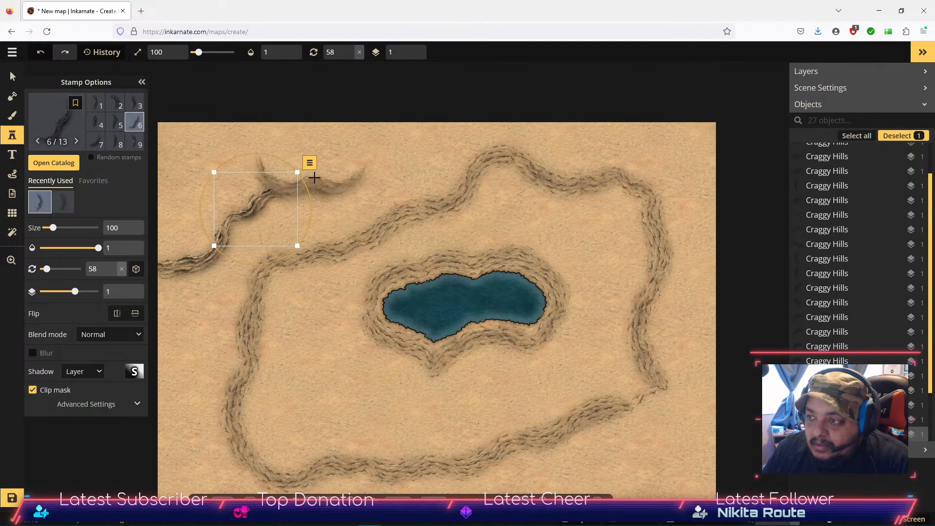
left_click(344, 170)
left_click_drag(442, 115, 411, 81)
left_click_drag(363, 177, 341, 192)
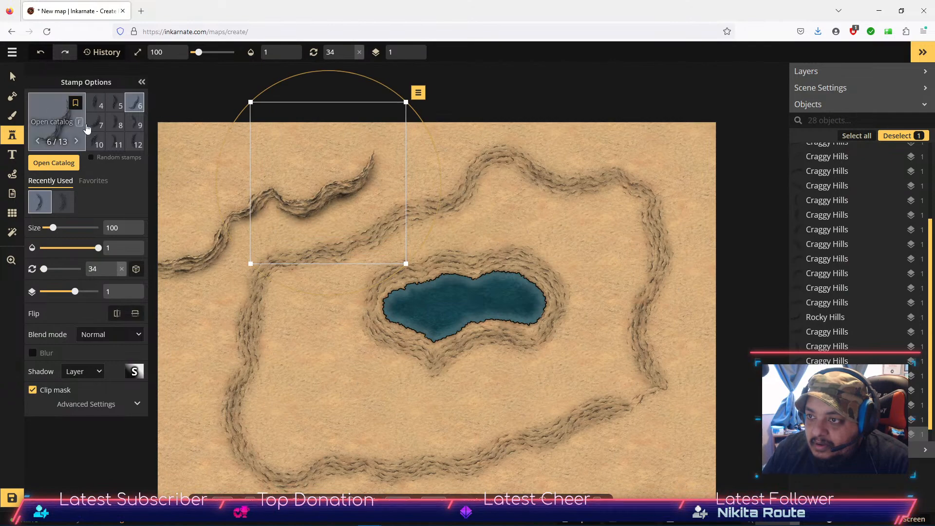
Extend the rocky corner ridge to the map's top edge with Rocky Hills variant 5 rotated to 42 degrees.
left_click(96, 141)
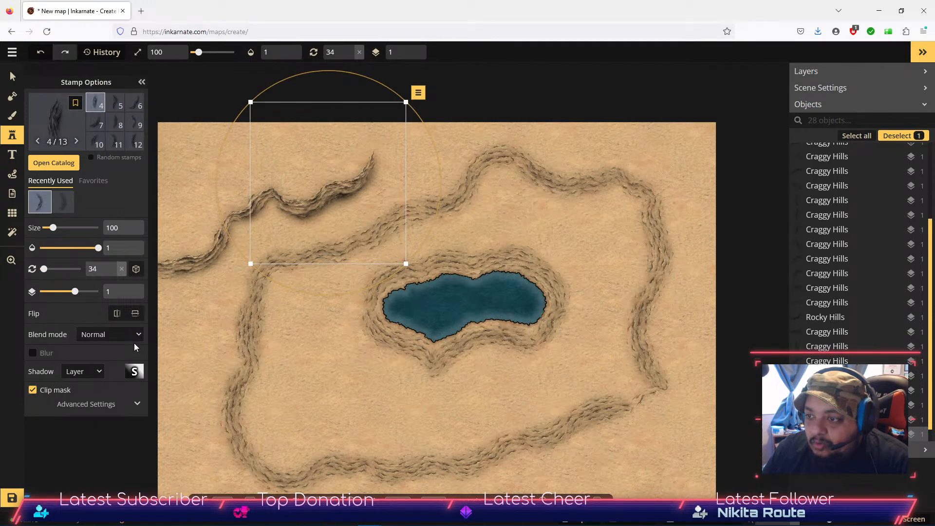
left_click(12, 76)
left_click(209, 320)
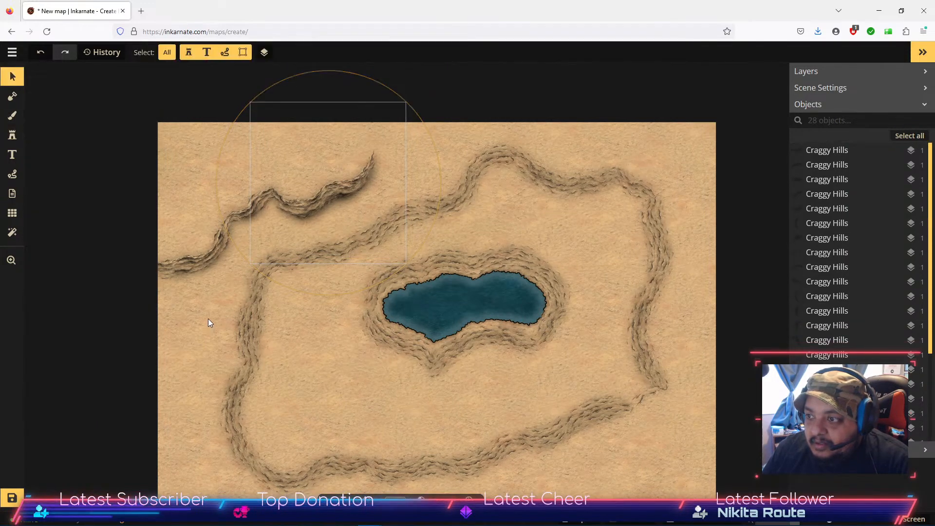
left_click(12, 135)
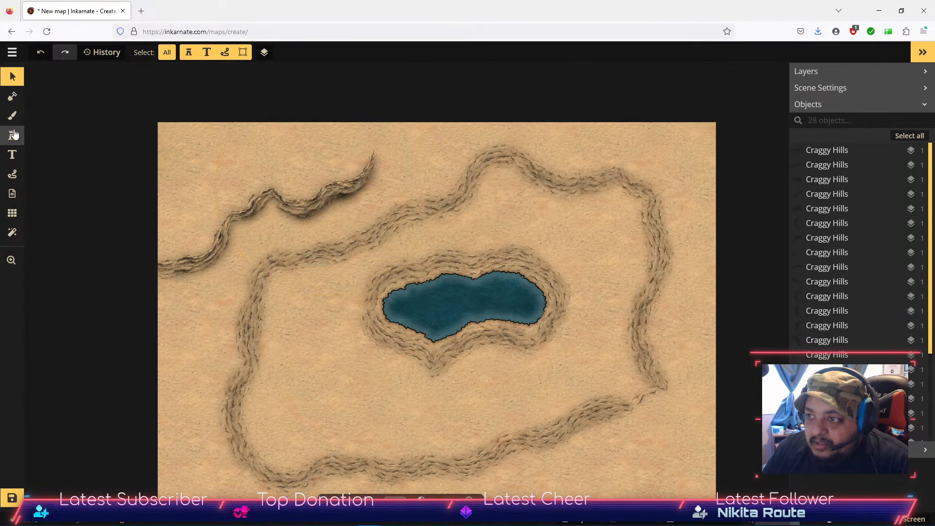
left_click(115, 102)
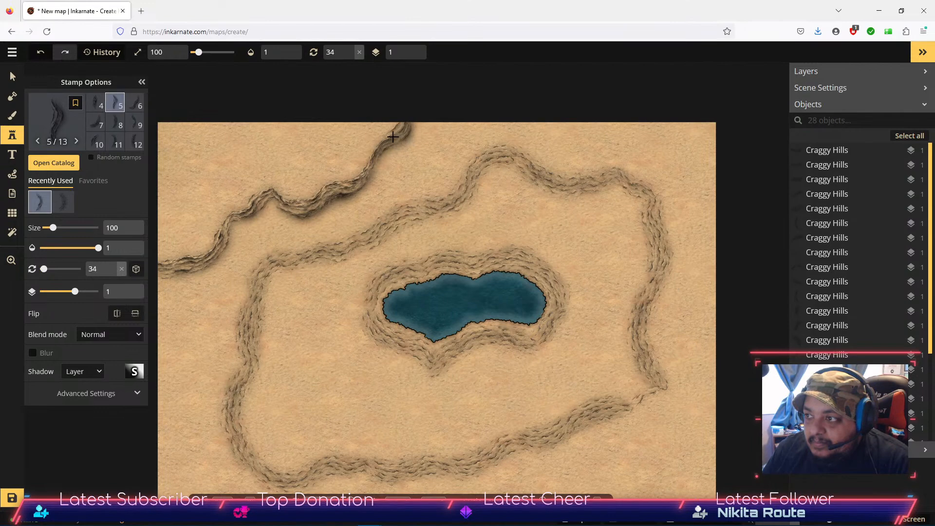
left_click(394, 138)
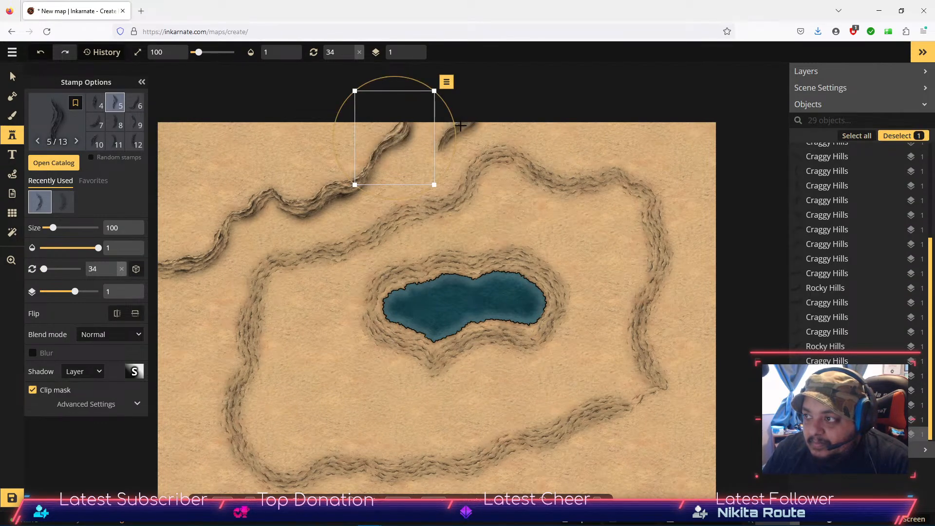
left_click_drag(459, 135, 458, 138)
left_click_drag(396, 136, 402, 135)
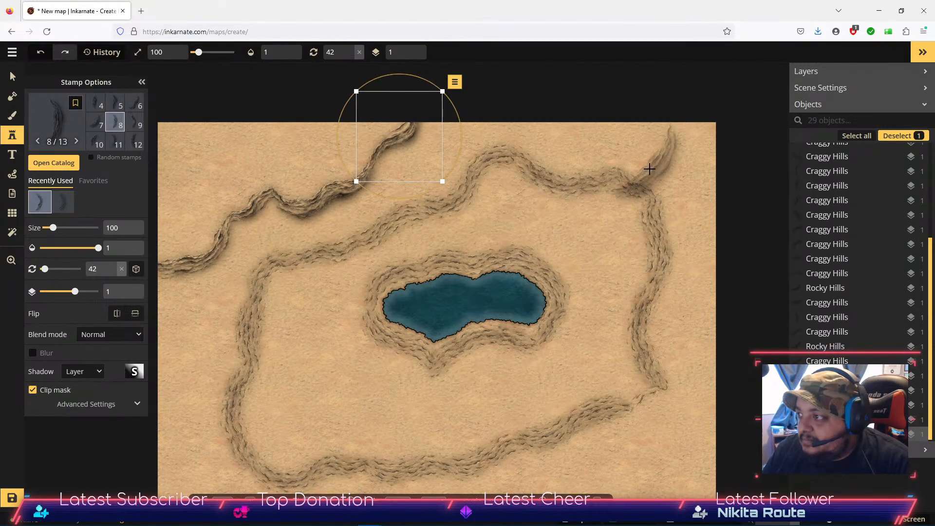
Place Rocky Hills variants 8, 10 and 12 at 42 degrees below the outer ridge, spaced from the lower-right corner toward the bottom middle.
scroll(643, 321, "down", 3)
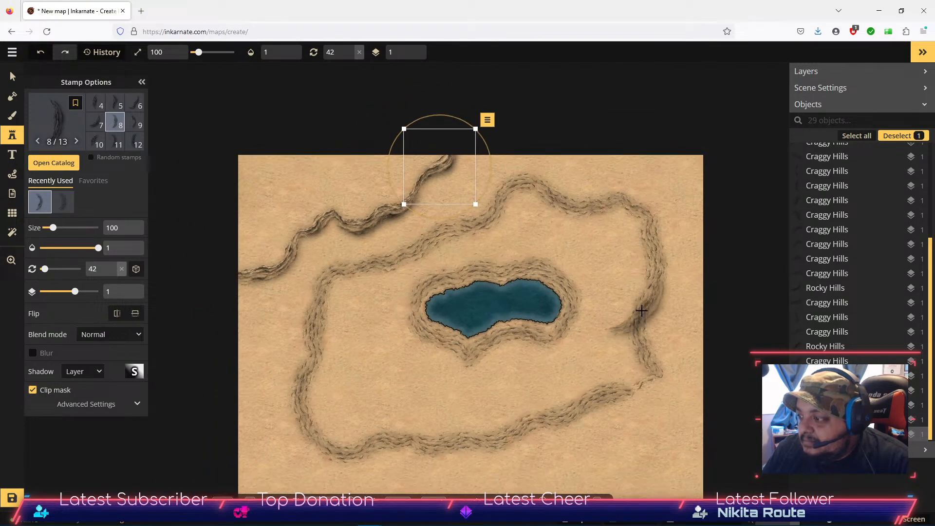
left_click_drag(636, 376, 620, 272)
scroll(641, 286, "up", 3)
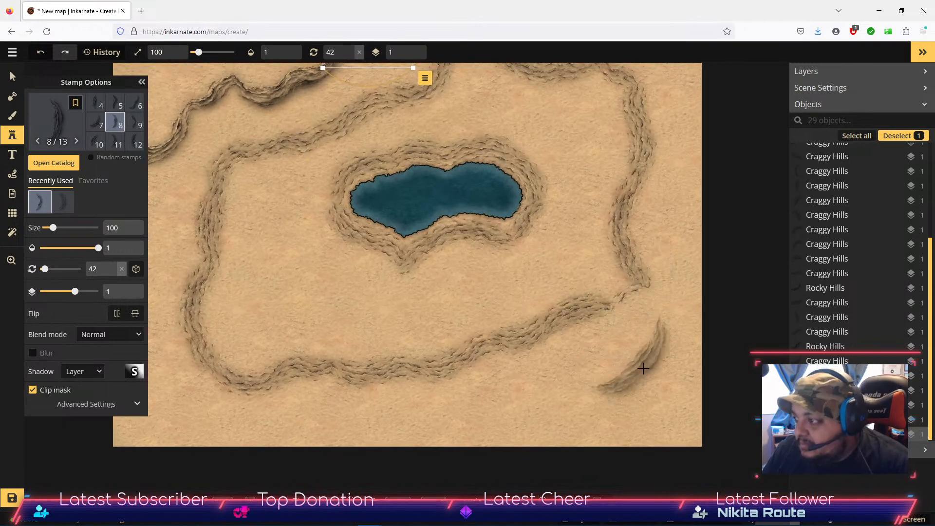
left_click(643, 367)
left_click(96, 125)
left_click(535, 414)
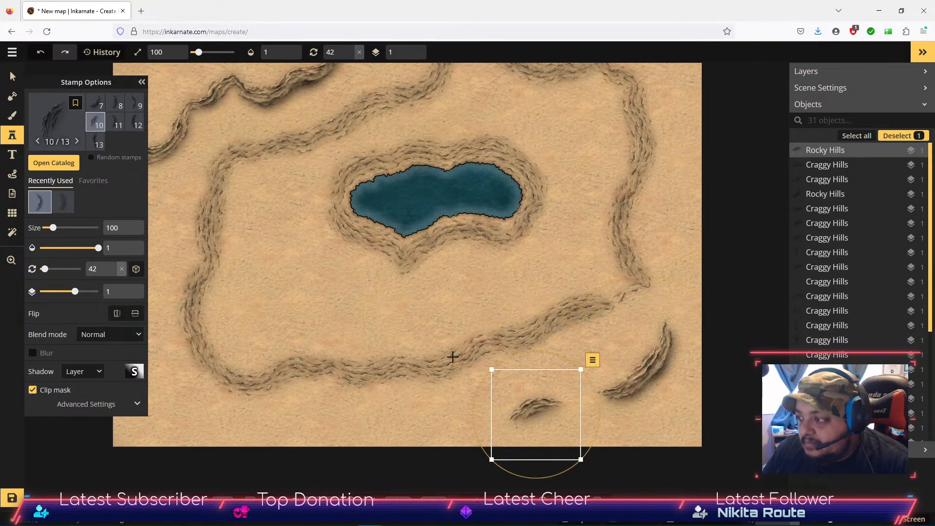
left_click(135, 123)
left_click(440, 415)
Rotate the long rocky hill near the lower-right corner to 229 degrees and move it against the map's right edge.
left_click(11, 77)
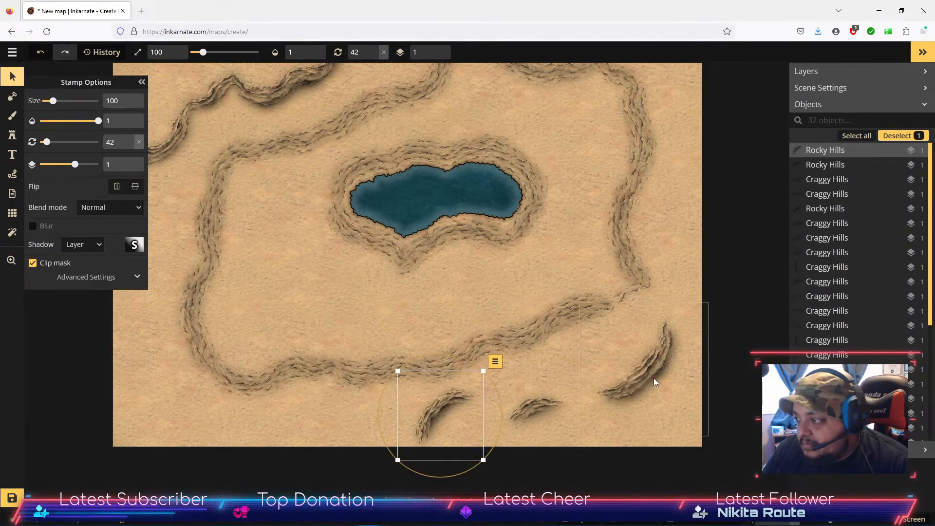
left_click(650, 375)
left_click_drag(690, 288, 628, 413)
left_click_drag(652, 356, 668, 327)
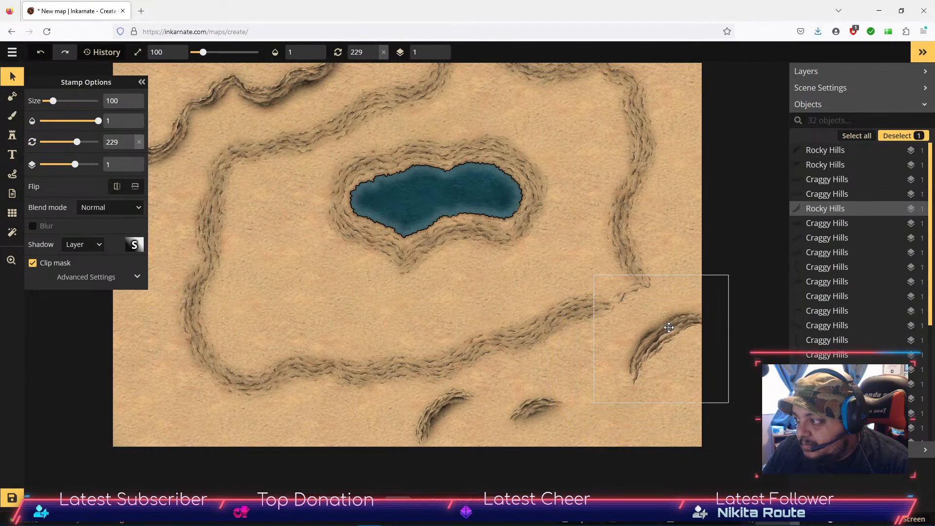
Rotate the long rocky hill at the map's right edge to 231 degrees and nudge it slightly up and right.
left_click_drag(742, 292, 743, 292)
left_click_drag(743, 293, 743, 293)
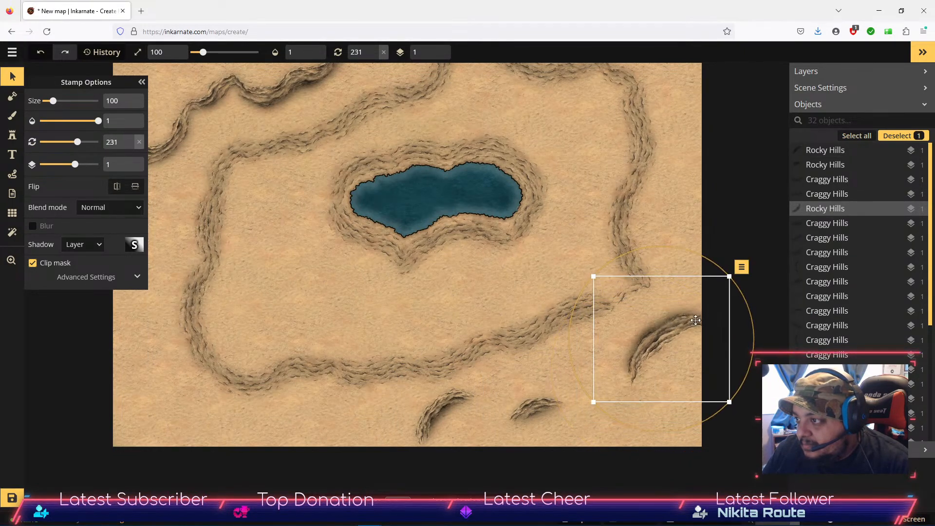
left_click_drag(662, 335, 664, 331)
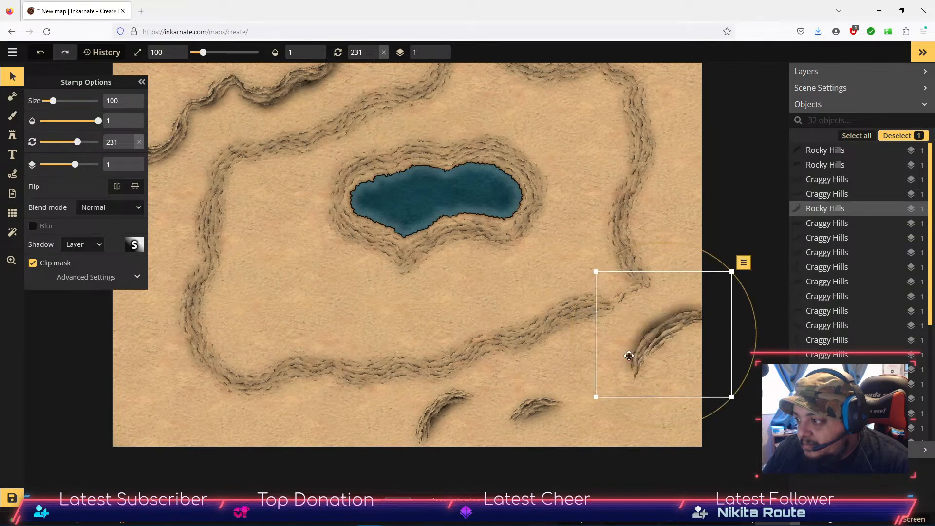
Move the curved Rocky Hills stamp from the bottom middle to the lower end of the long corner hill and rotate it to continue that ridge.
left_click(440, 414)
left_click_drag(441, 413, 602, 389)
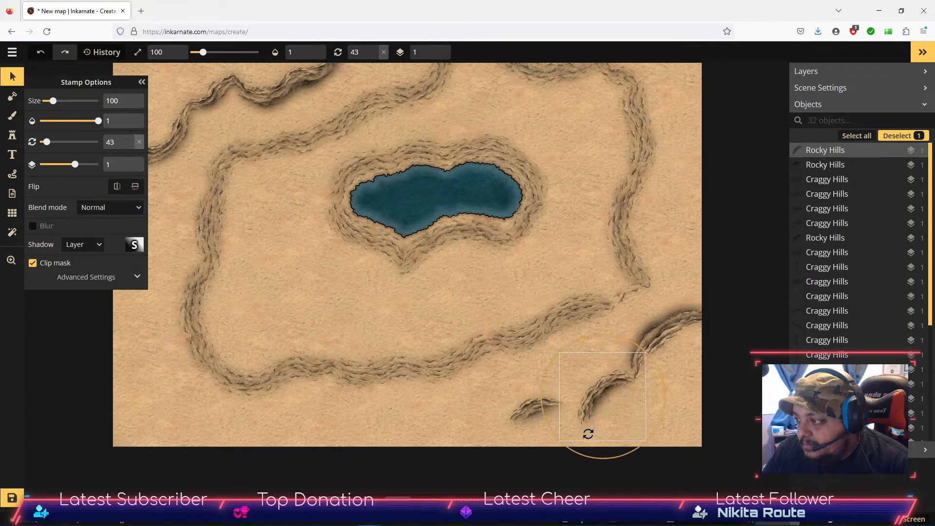
left_click_drag(618, 377, 616, 383)
left_click_drag(601, 455, 641, 334)
left_click_drag(630, 378, 629, 384)
Try the remaining small rocky hill at the corner ridge's lower end, then delete it from the map.
left_click(539, 415)
left_click_drag(538, 415, 561, 427)
left_click_drag(586, 368, 539, 397)
key("Delete")
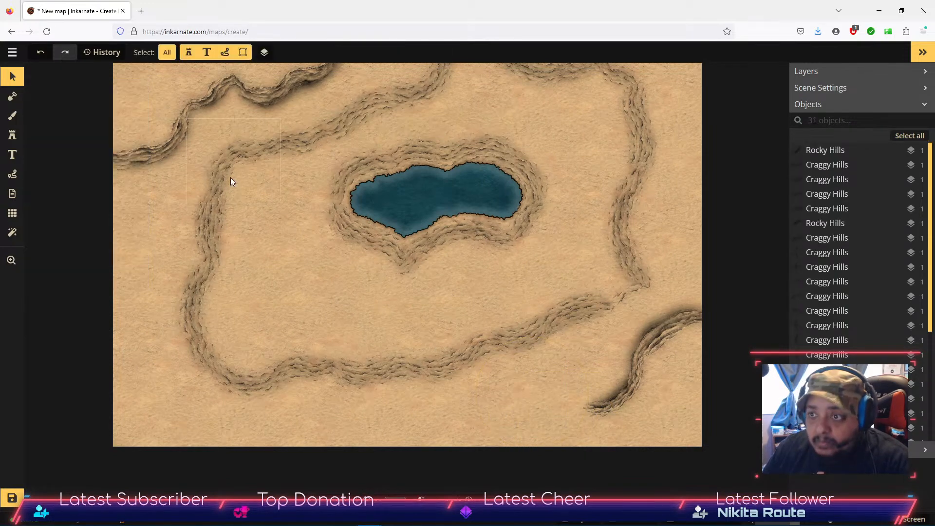
Extend the lower-right corner ridge to the map's bottom edge with Rocky Hills variant 11 at 197 degrees.
left_click(12, 135)
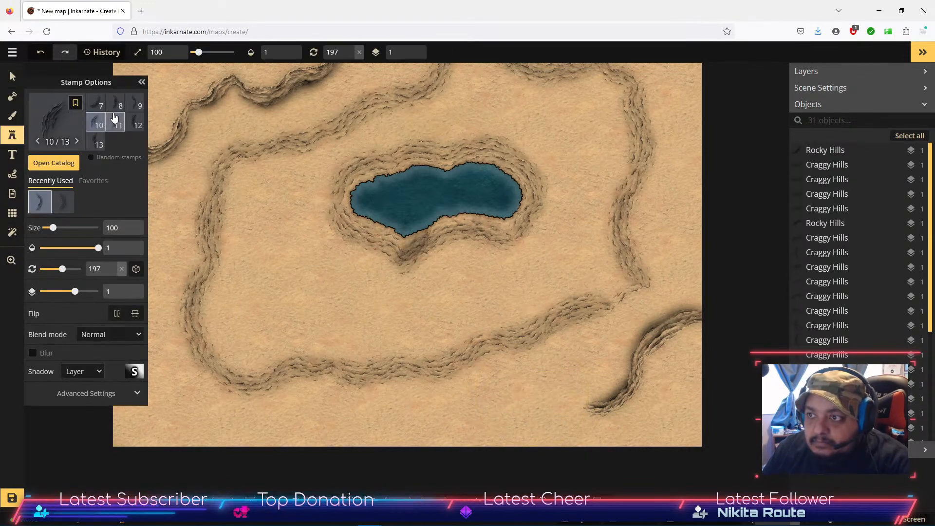
left_click(114, 117)
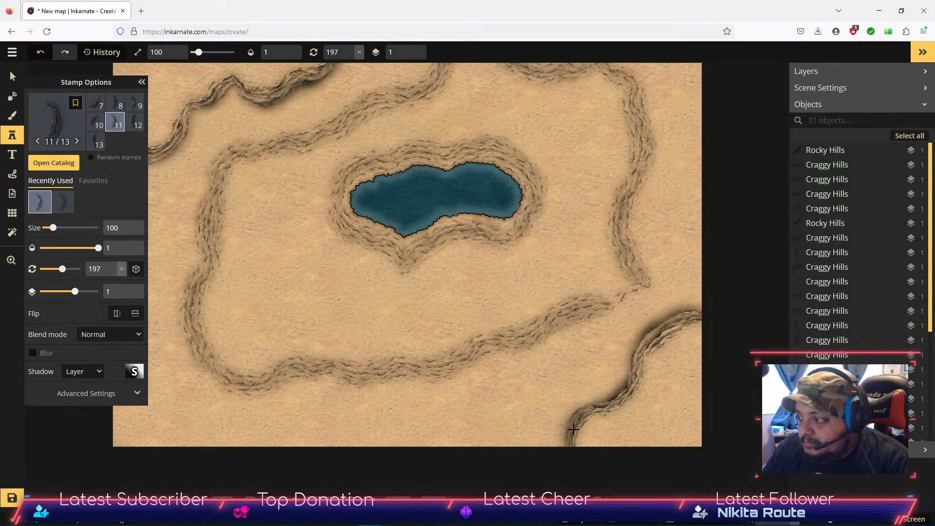
left_click(572, 428)
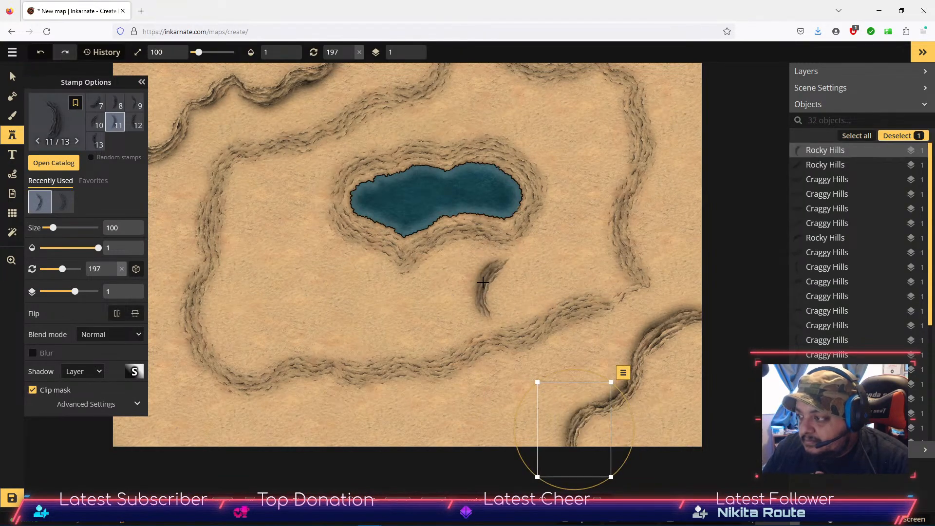
Place Rocky Hills variant 9 at the top edge near the upper-right corner and rotate it to 129 degrees.
scroll(482, 282, "down", 2)
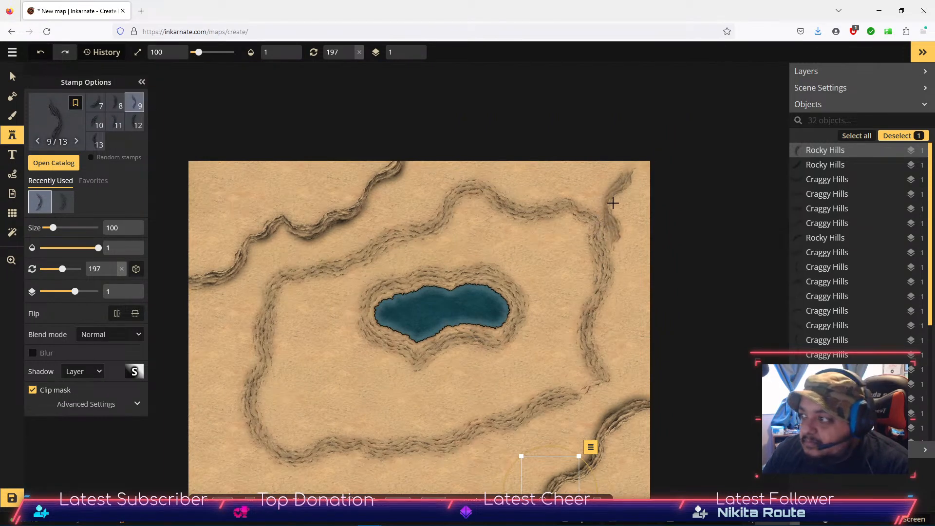
left_click(594, 166)
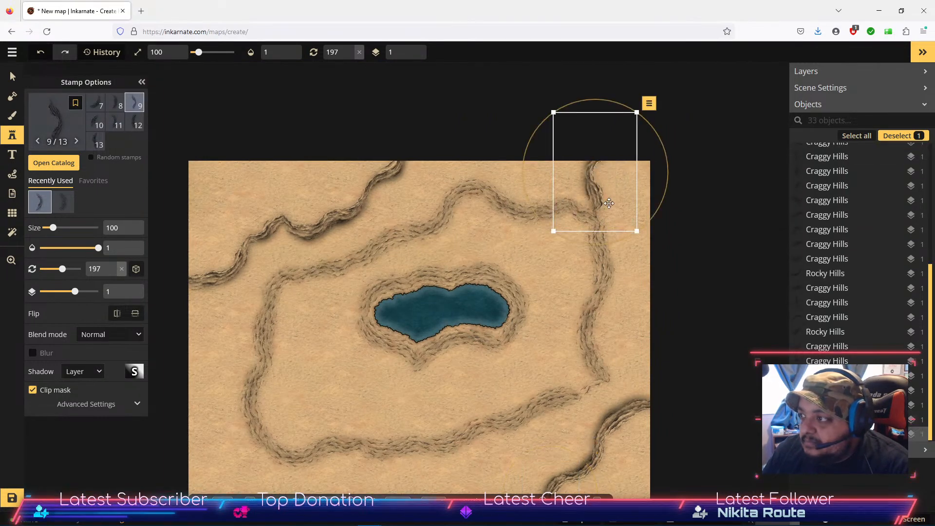
left_click_drag(615, 242, 685, 194)
mouse_move(609, 185)
left_mouse_down()
mouse_move(617, 198)
mouse_move(600, 196)
left_mouse_up()
left_click_drag(633, 250, 644, 239)
left_click_drag(606, 190, 603, 190)
Add Rocky Hills variant 8 at 129 degrees and join it to the upper-right ridge so it reaches the map's right edge.
left_click(115, 102)
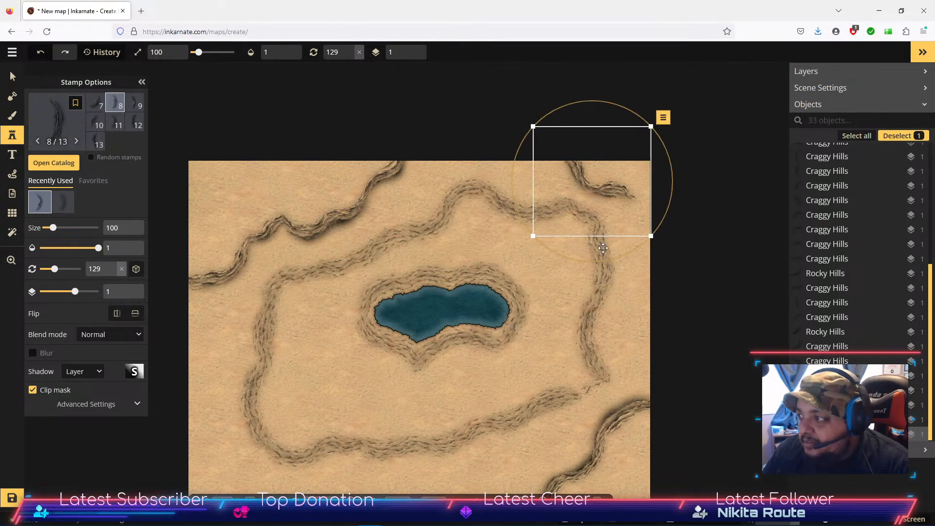
left_click(626, 294)
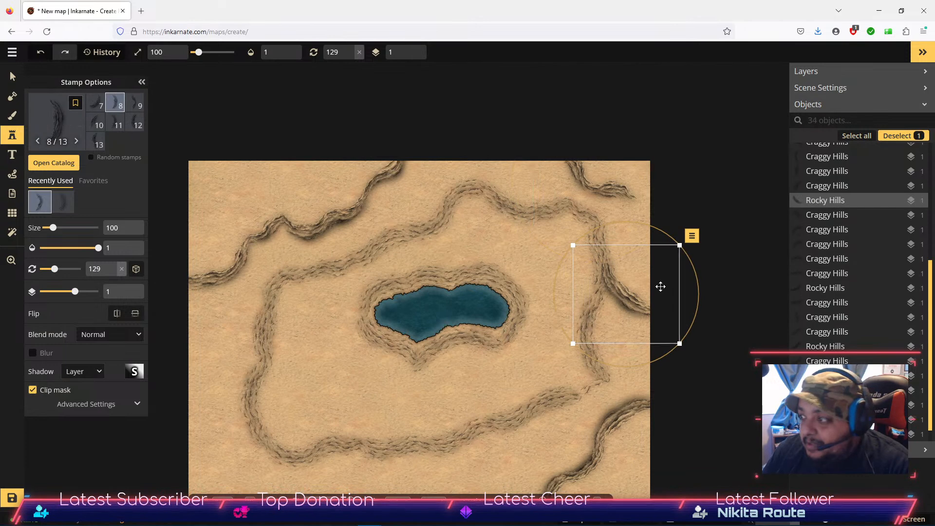
left_click_drag(626, 294, 642, 218)
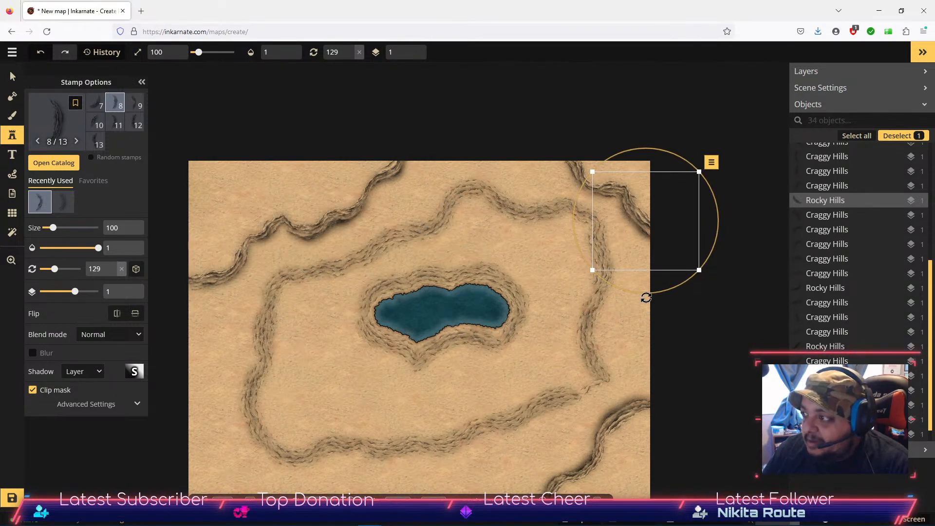
Place Rocky Hills variant 9 at the left edge near the lower-left corner and rotate it to 322 degrees.
key("space")
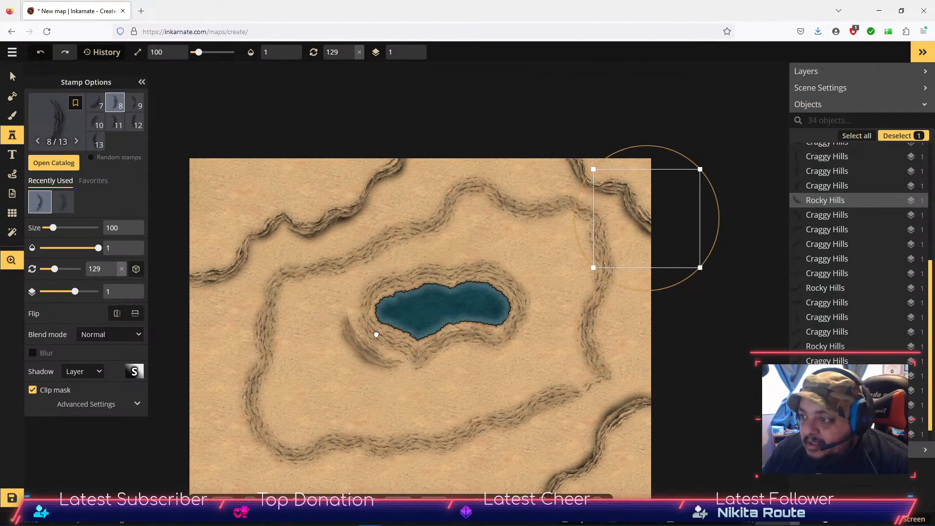
left_click_drag(363, 356, 415, 257)
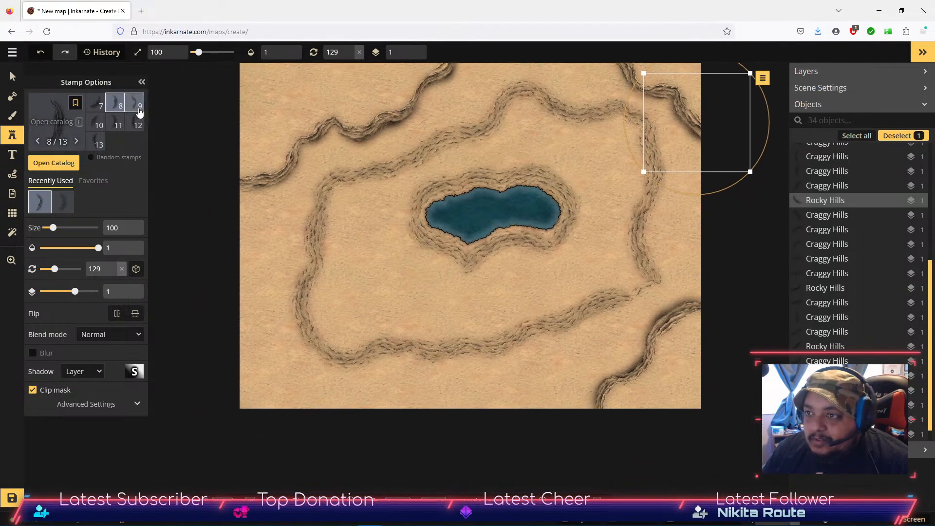
left_click(135, 123)
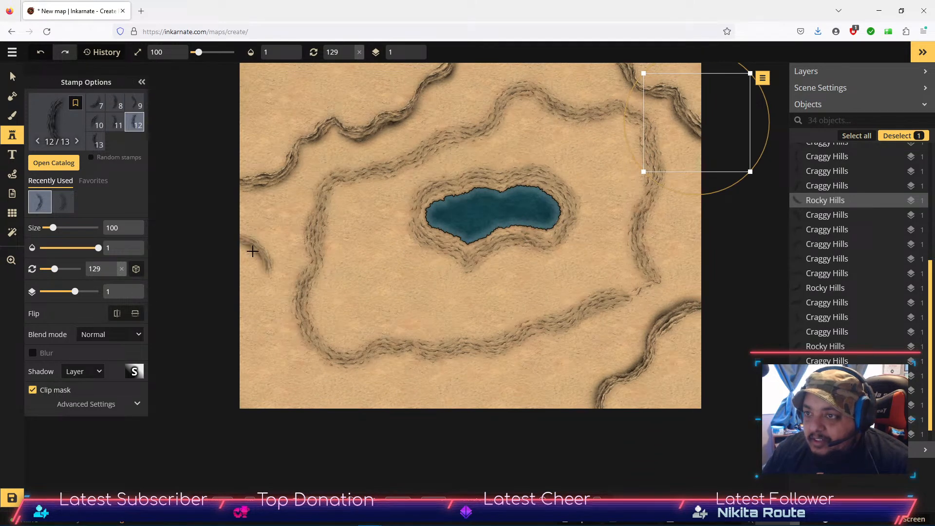
left_click(137, 110)
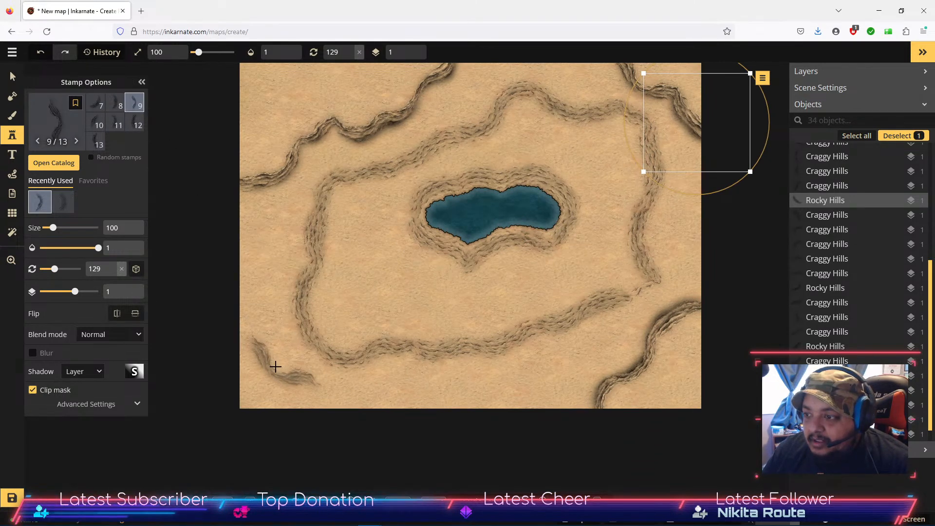
left_click(258, 347)
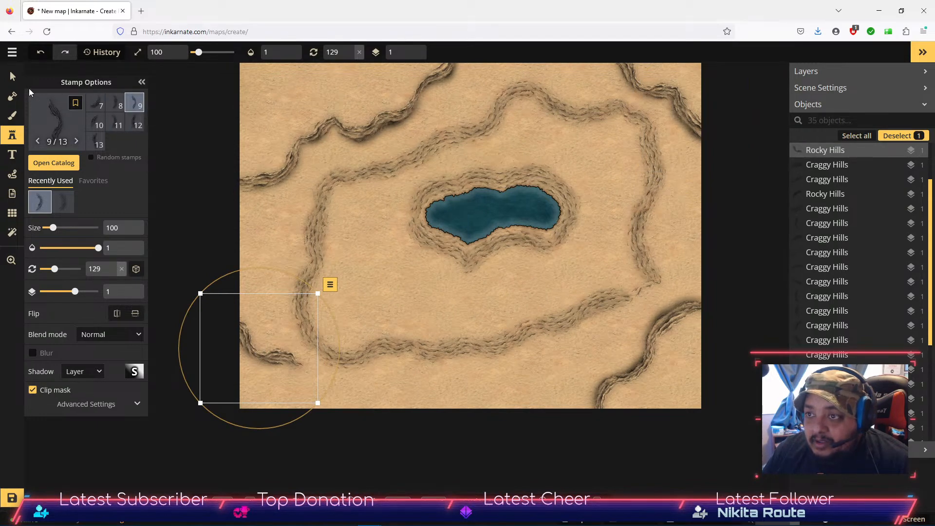
left_click_drag(302, 418, 221, 236)
left_click_drag(260, 353, 258, 337)
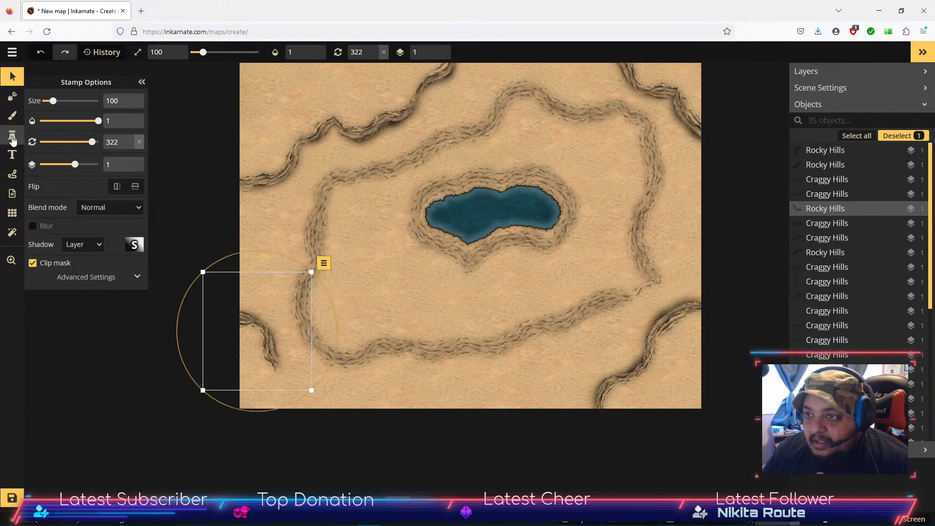
Extend the lower-left corner ridge to the map's bottom edge with Rocky Hills variant 8 rotated to 327 degrees.
left_click(13, 136)
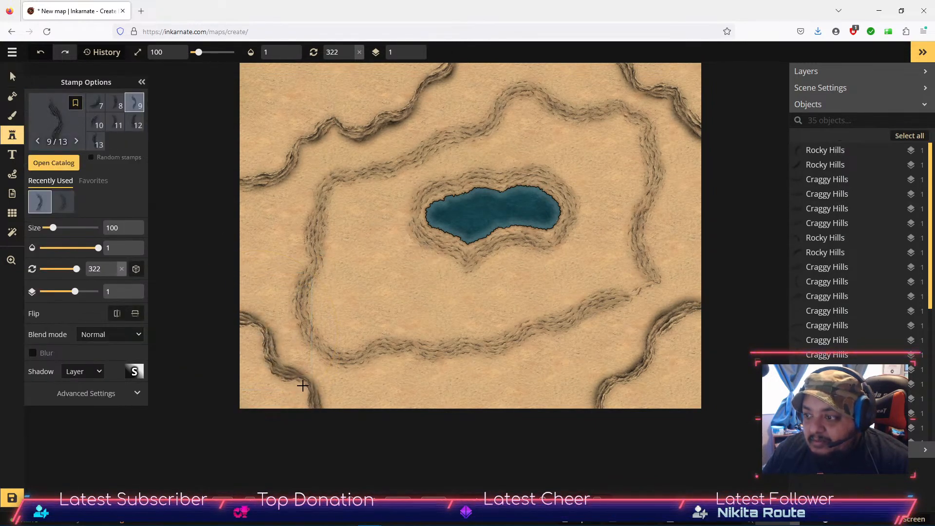
left_click(134, 125)
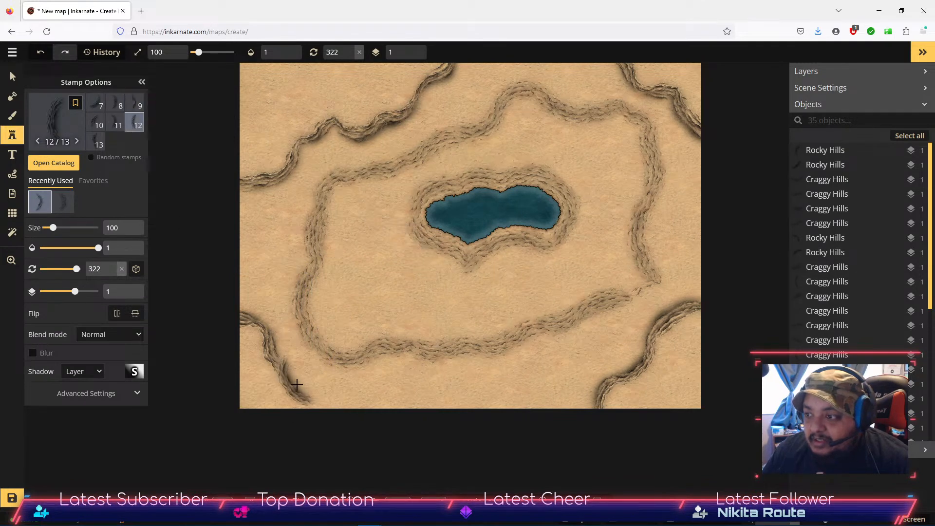
left_click(115, 103)
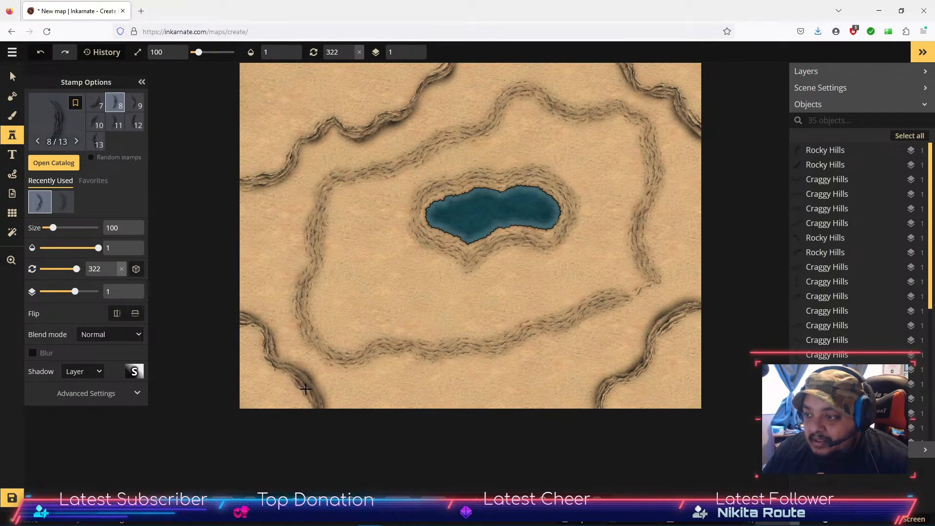
left_click(303, 387)
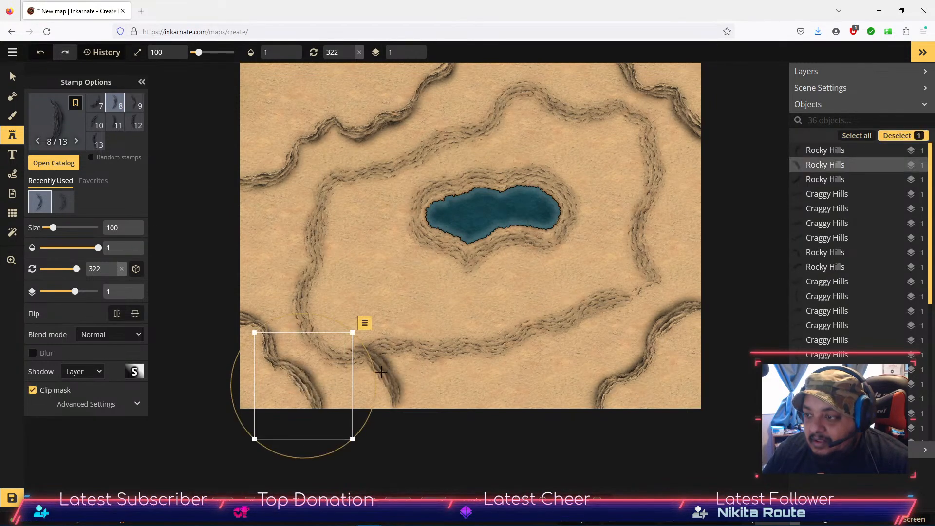
left_click_drag(378, 378, 378, 385)
left_click_drag(314, 385, 304, 383)
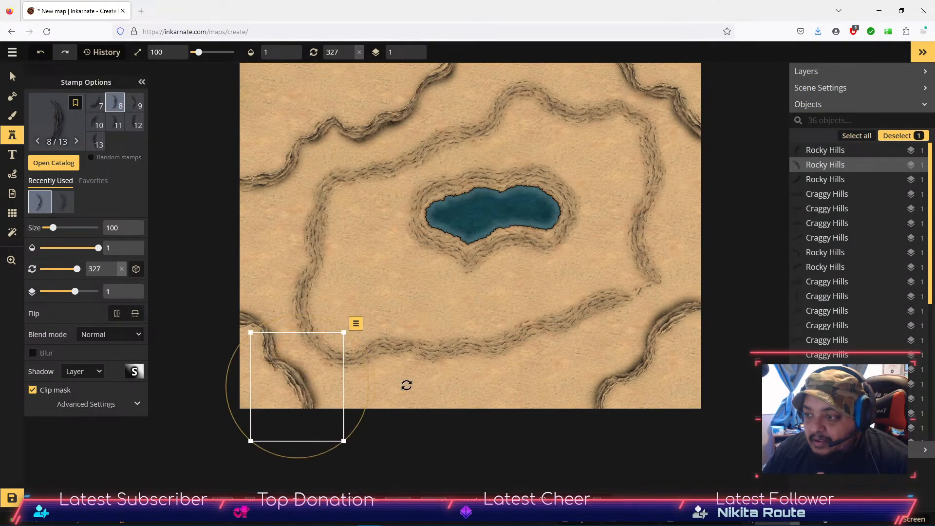
Pick the closed-loop hill stamp from the Gothic Horror pack in the catalog and preview its variants 1 to 3 on the map.
scroll(464, 353, "down", 2)
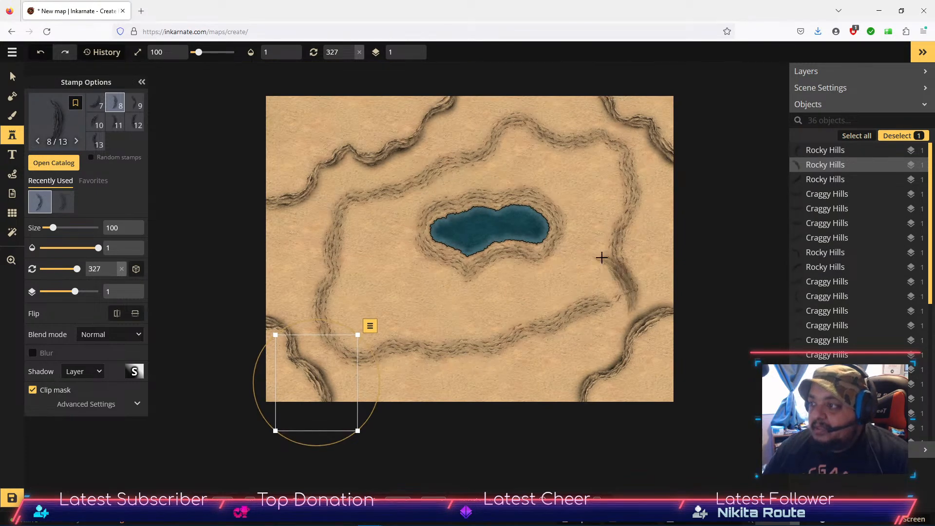
left_click(12, 76)
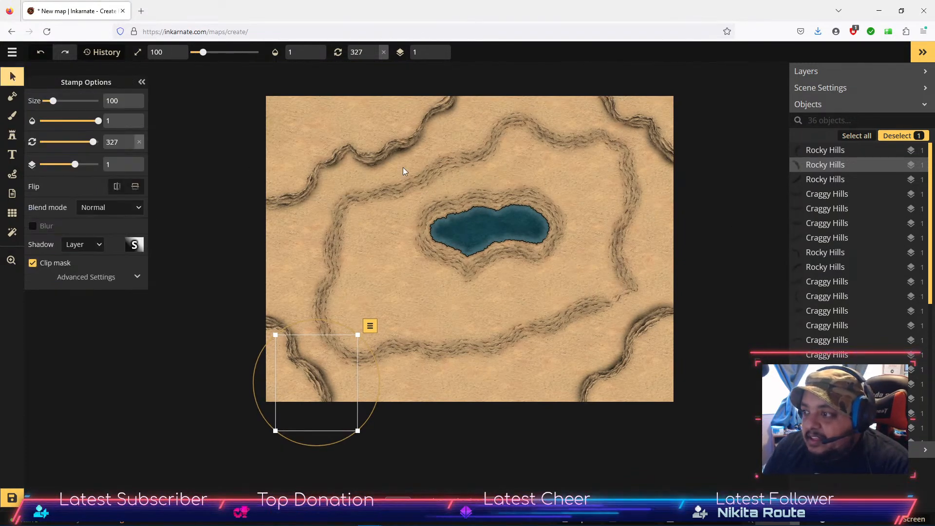
left_click(203, 197)
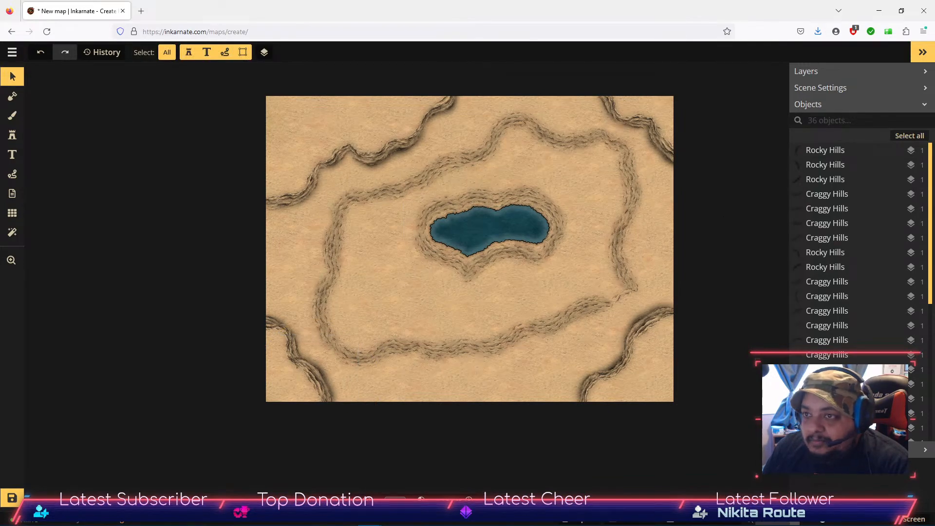
left_click(12, 135)
left_click(67, 162)
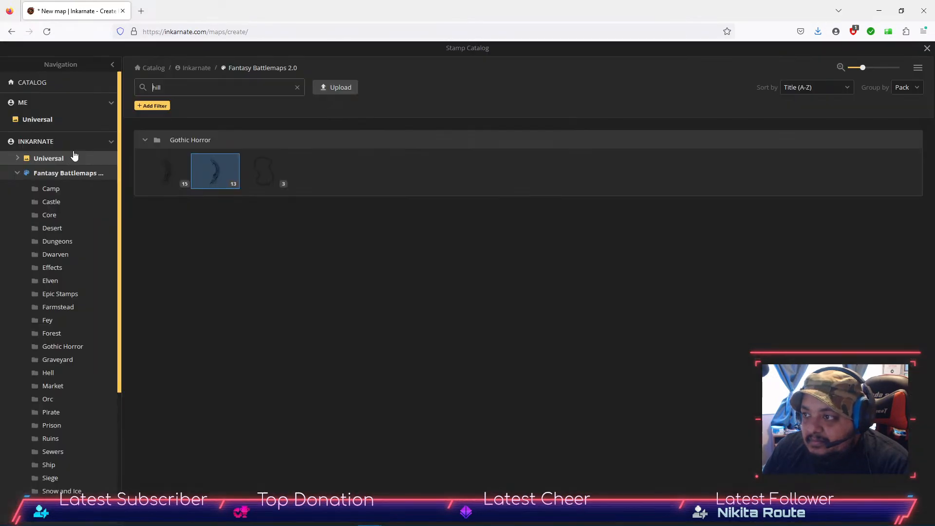
left_click(261, 175)
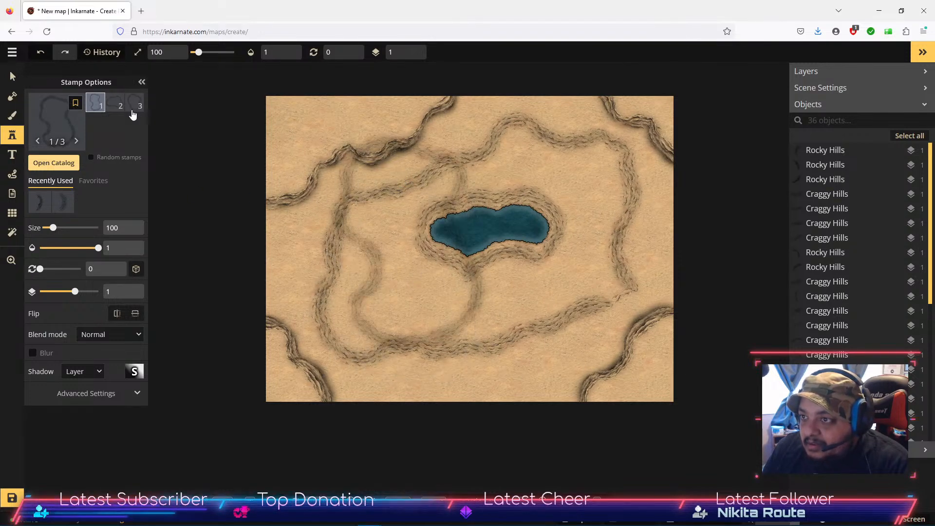
left_click(116, 103)
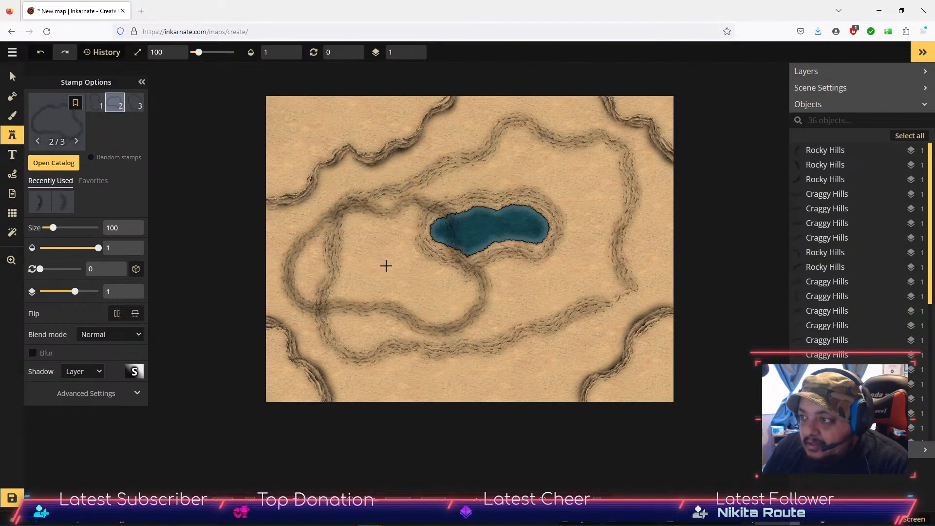
left_click(134, 104)
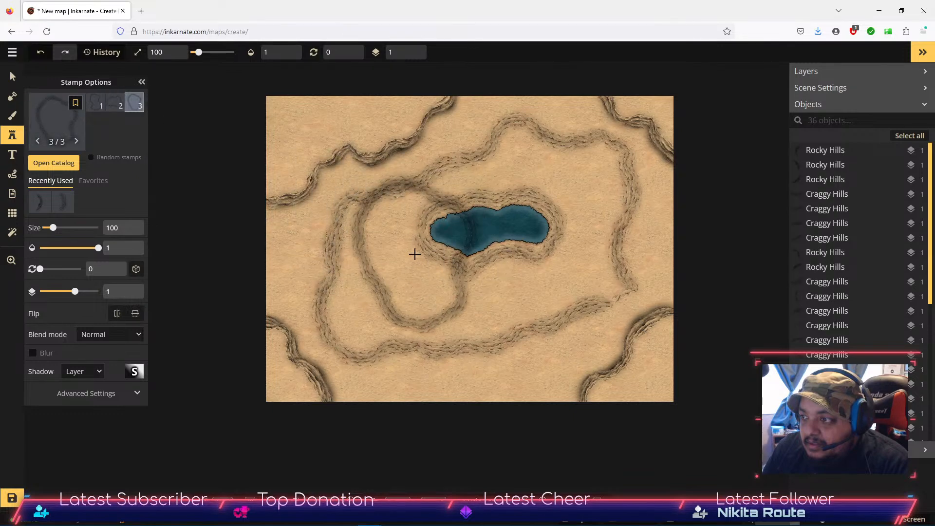
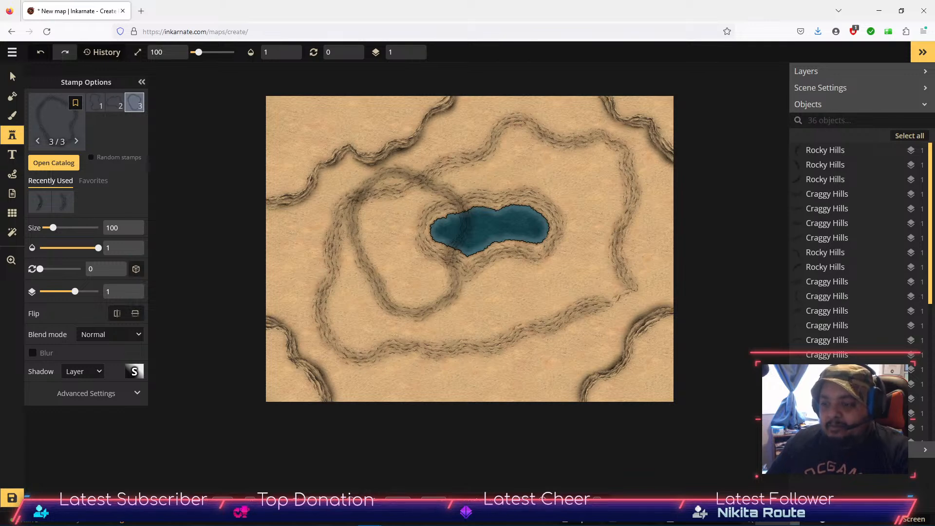
Save the map under the name Inverted Desert Village.
left_click(11, 497)
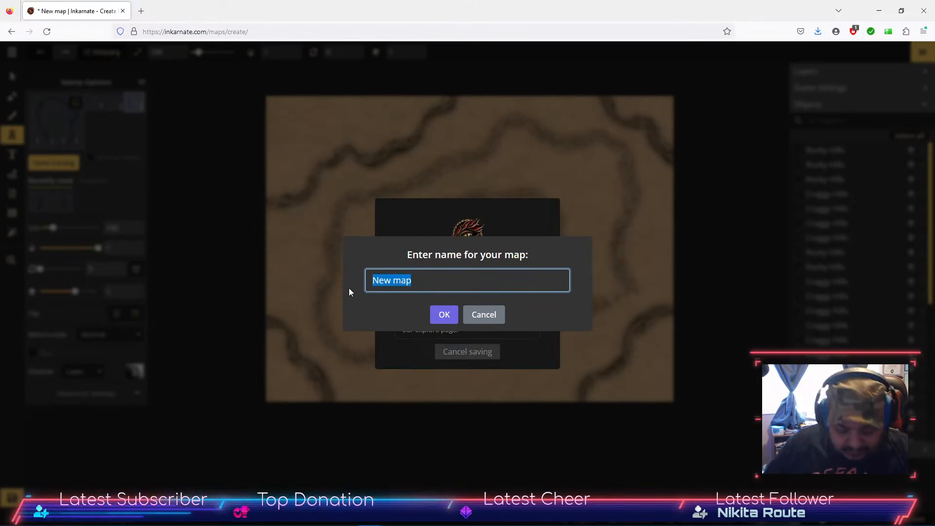
type("DFe")
key("BackSpace")
key("BackSpace")
key("BackSpace")
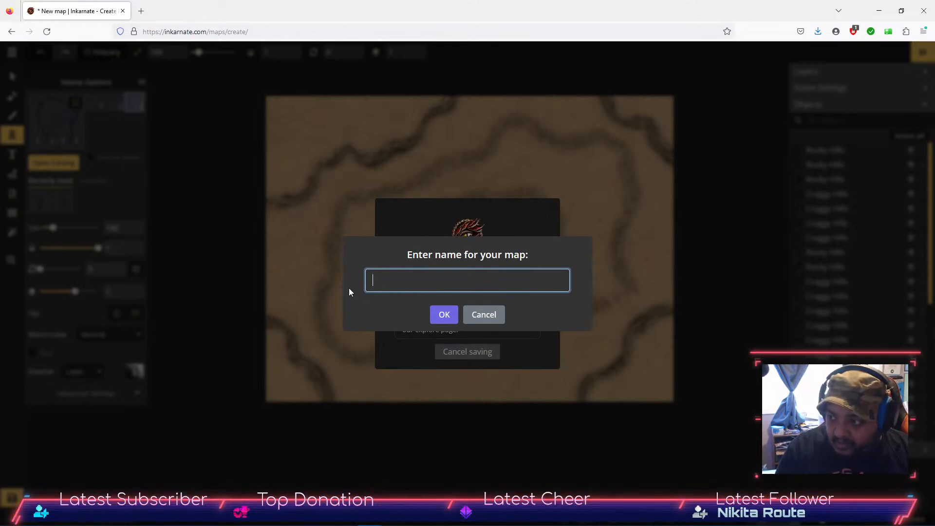
type("Inverte")
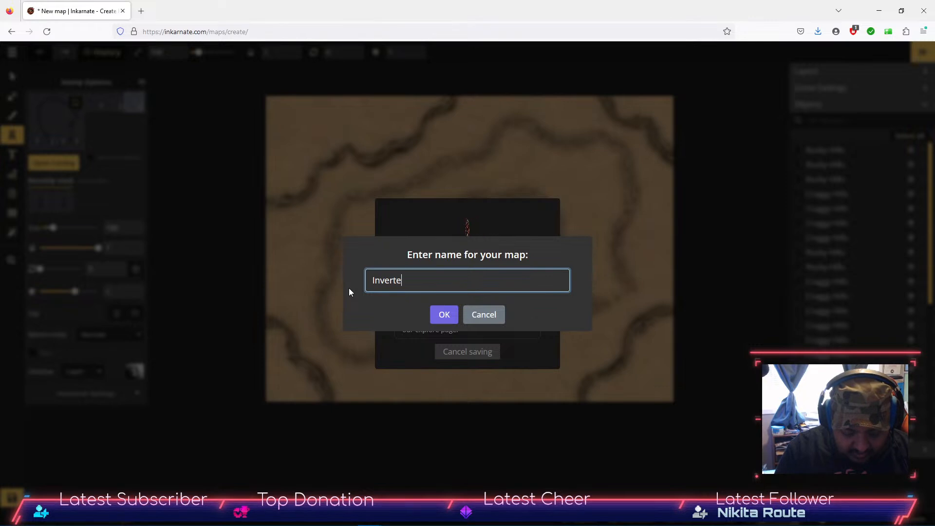
type("d Desert")
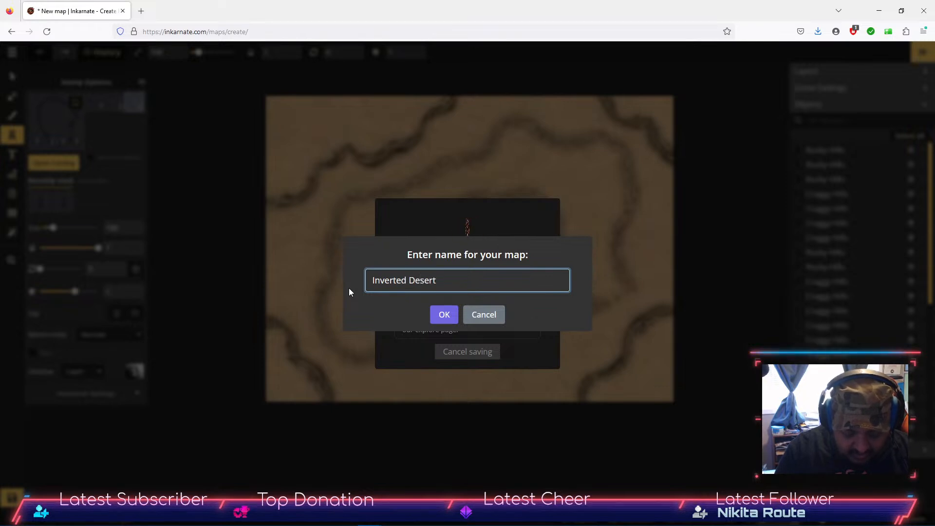
type(" Village")
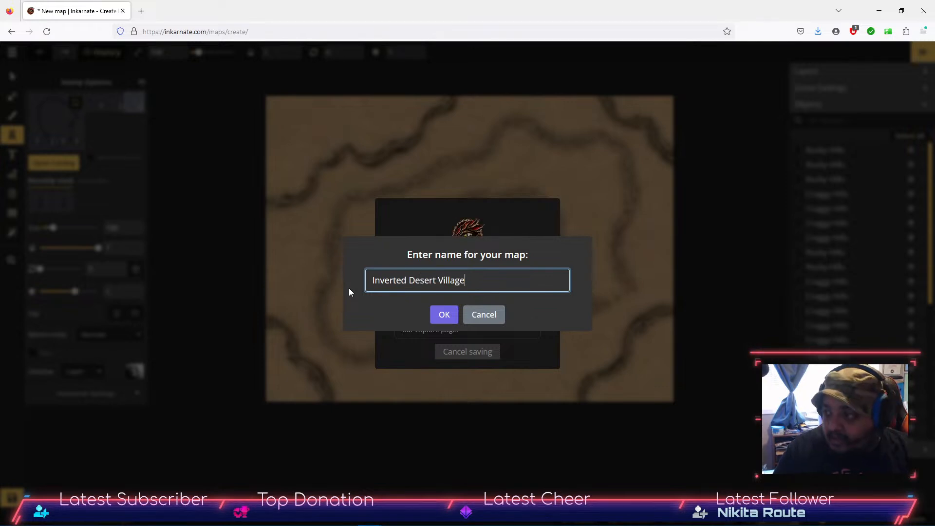
left_click(444, 314)
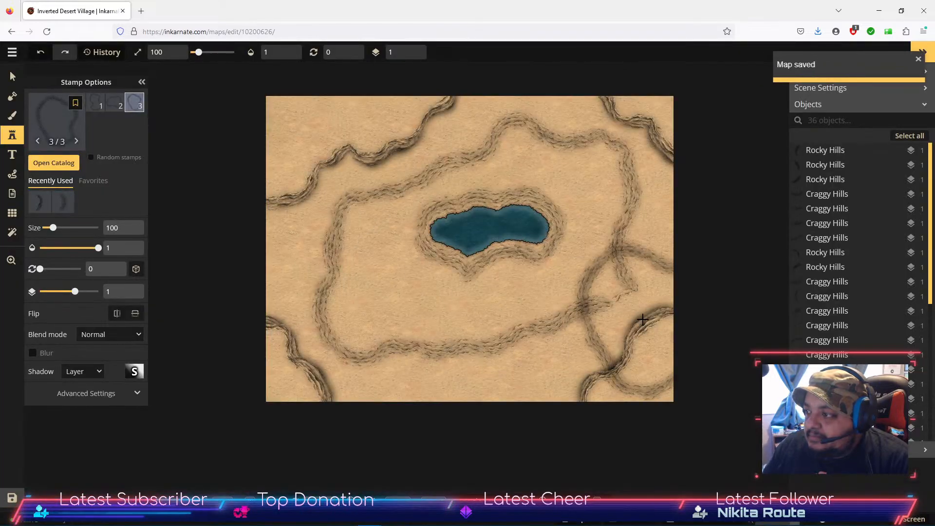
Return to the stamp catalog and clear the hill search to list all Fantasy Battlemaps 2.0 stamps.
left_click(18, 134)
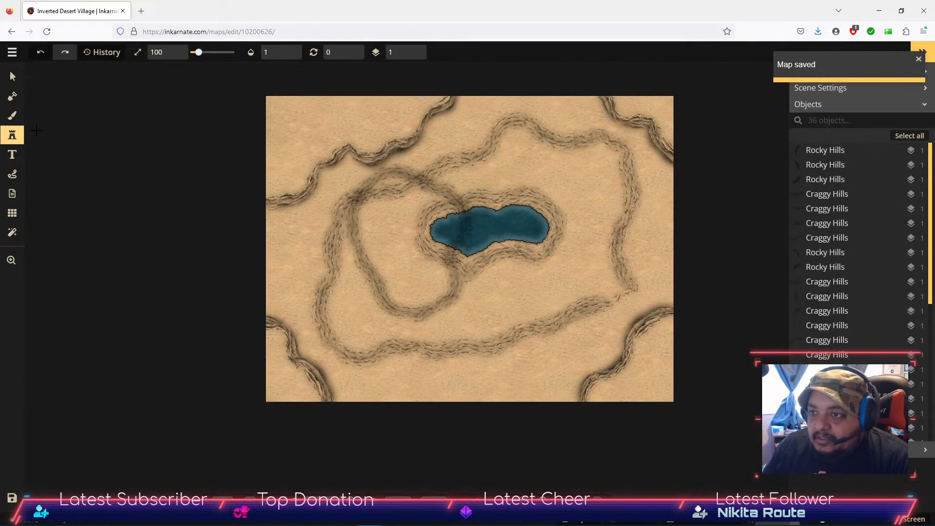
left_click(20, 138)
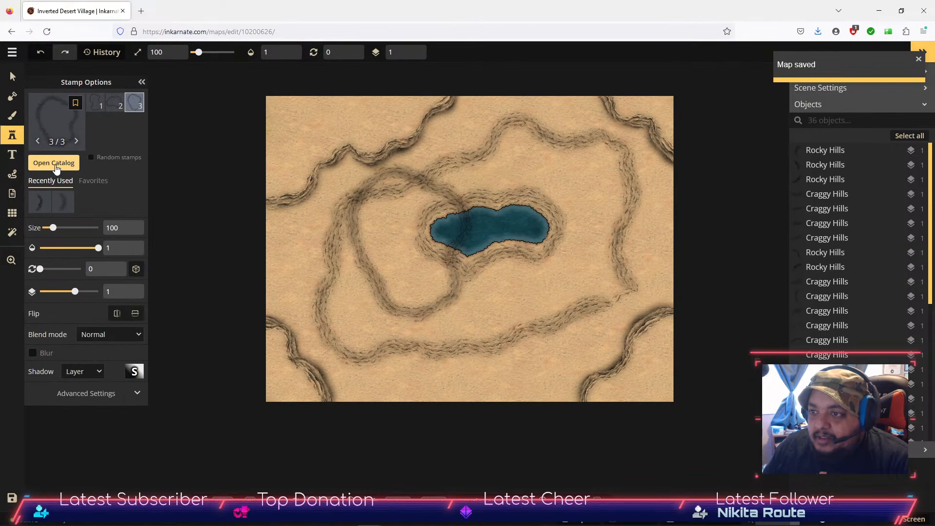
left_click(54, 142)
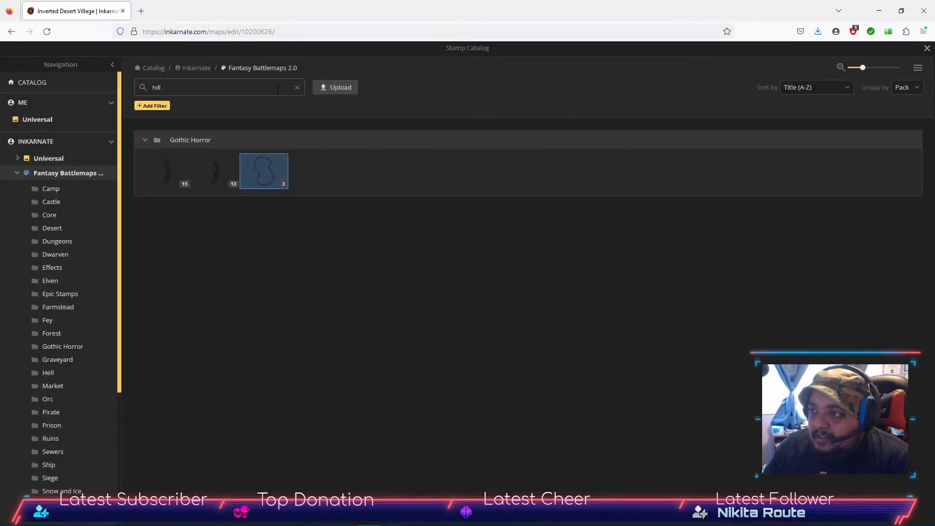
left_click(297, 88)
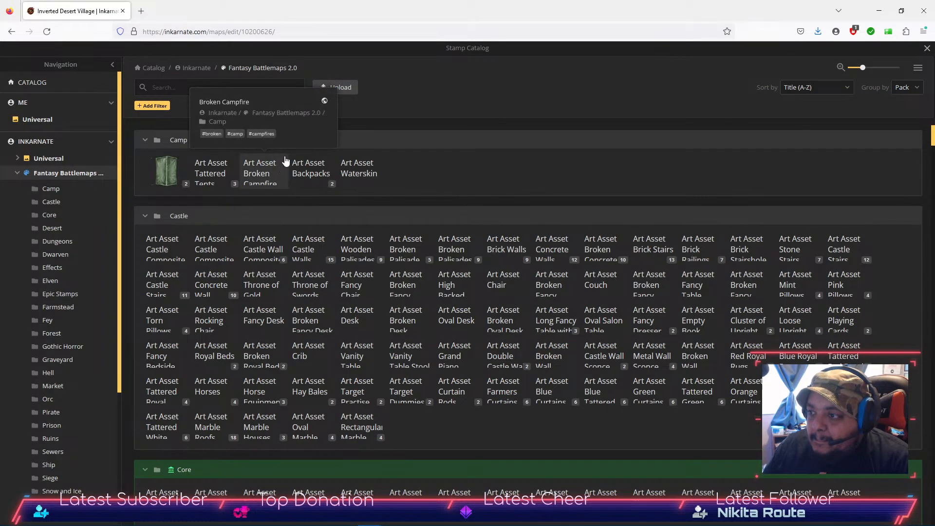
Look through the Fantasy Battlemaps 2.0 packs, from Camp to Wizard, for stamps that suit a desert village.
scroll(443, 191, "down", 15)
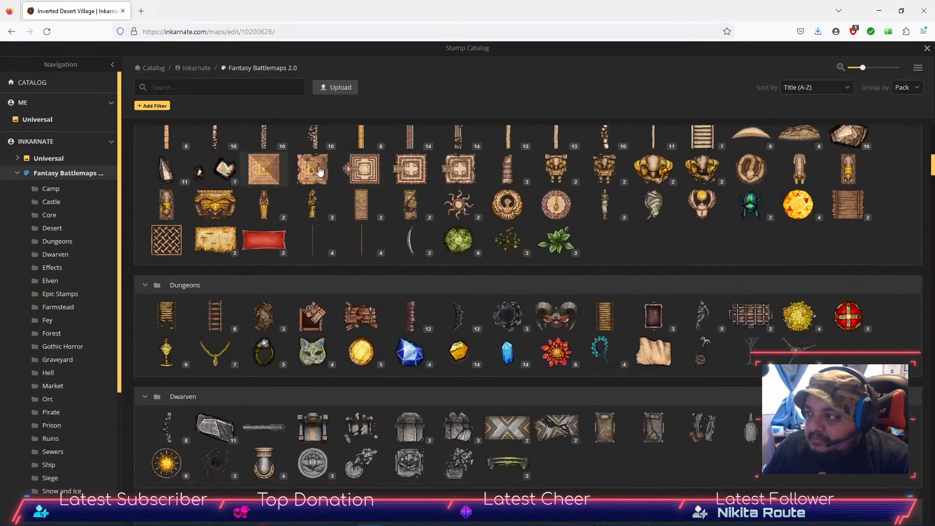
scroll(627, 240, "down", 2)
scroll(625, 235, "down", 10)
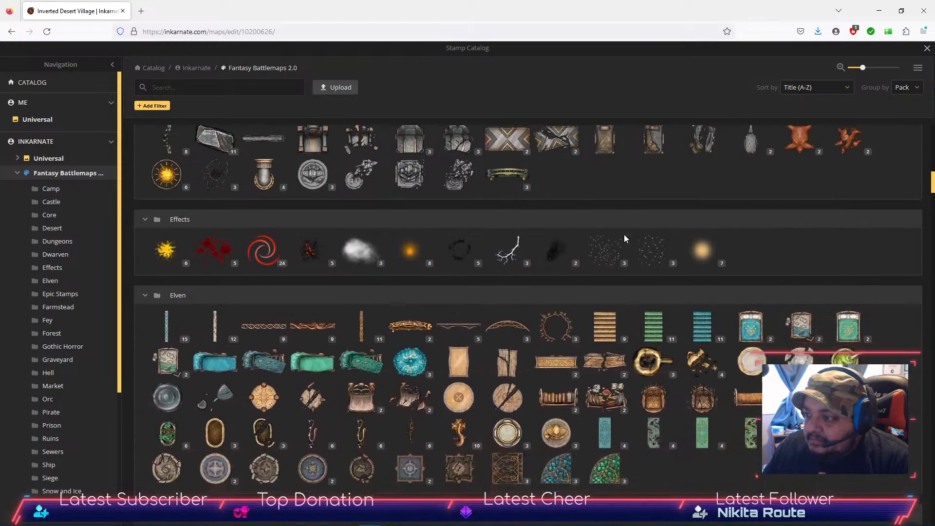
scroll(624, 235, "down", 10)
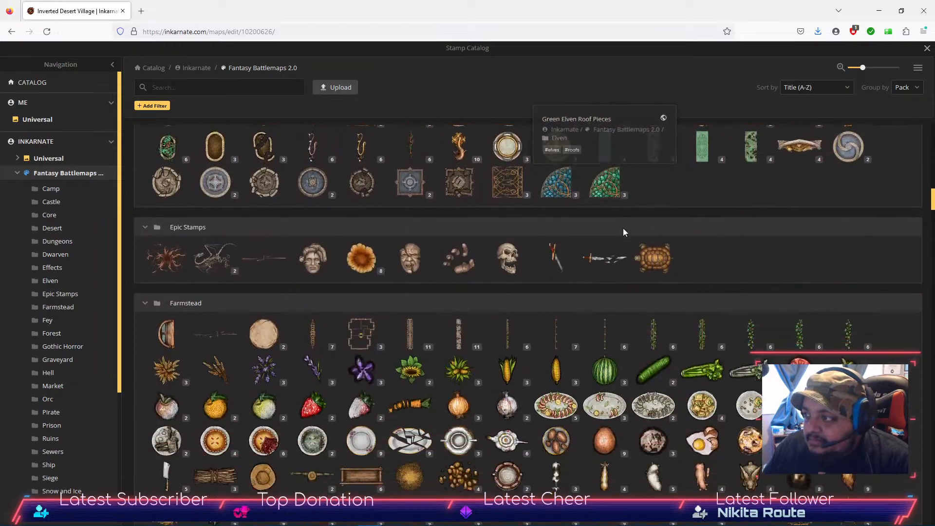
scroll(623, 232, "down", 12)
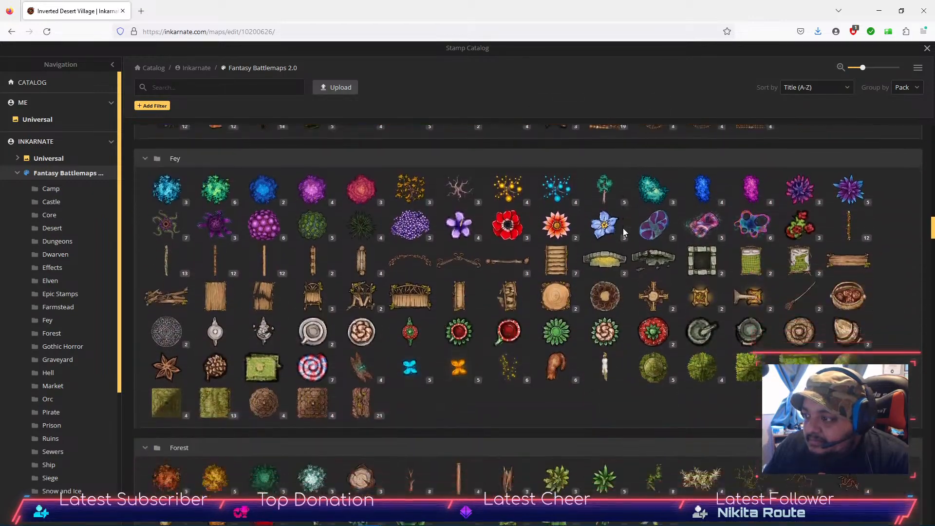
scroll(623, 231, "down", 15)
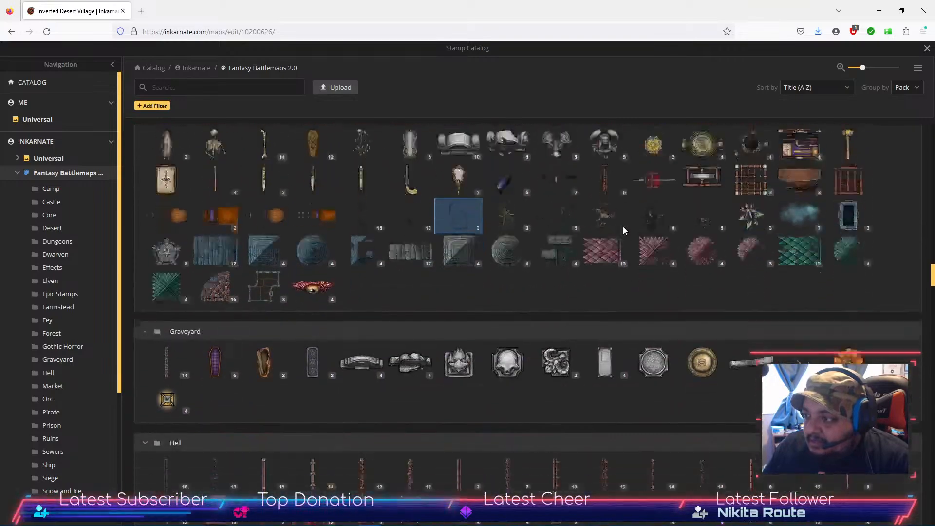
scroll(624, 229, "down", 15)
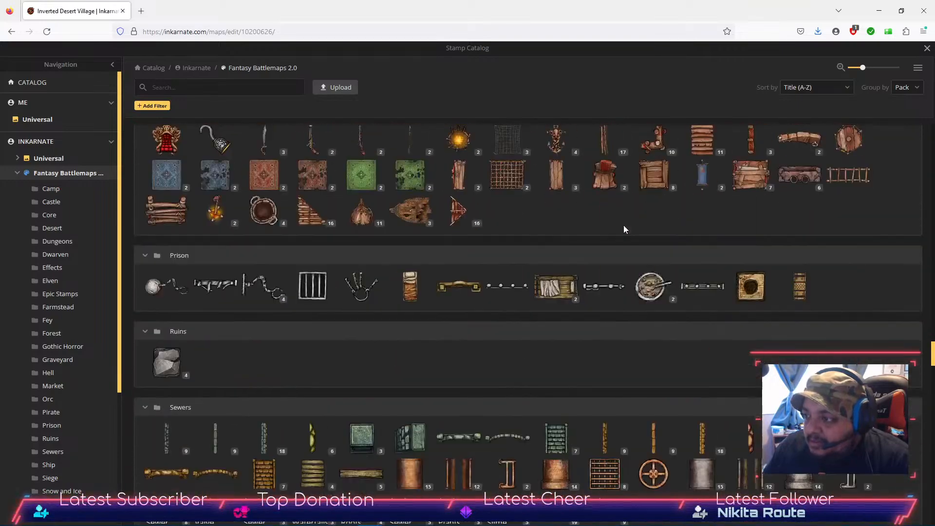
scroll(664, 234, "down", 15)
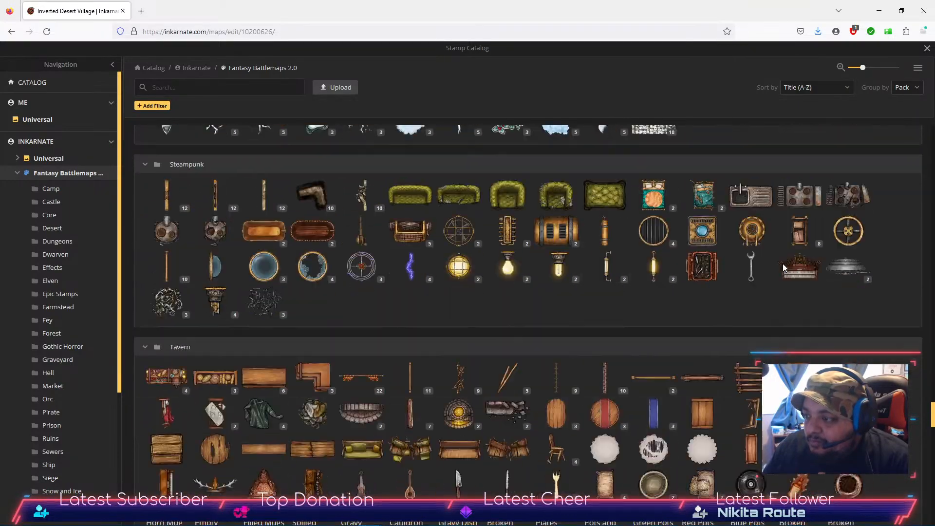
scroll(786, 255, "down", 8)
scroll(786, 254, "up", 8)
scroll(531, 337, "down", 1)
scroll(531, 337, "down", 1)
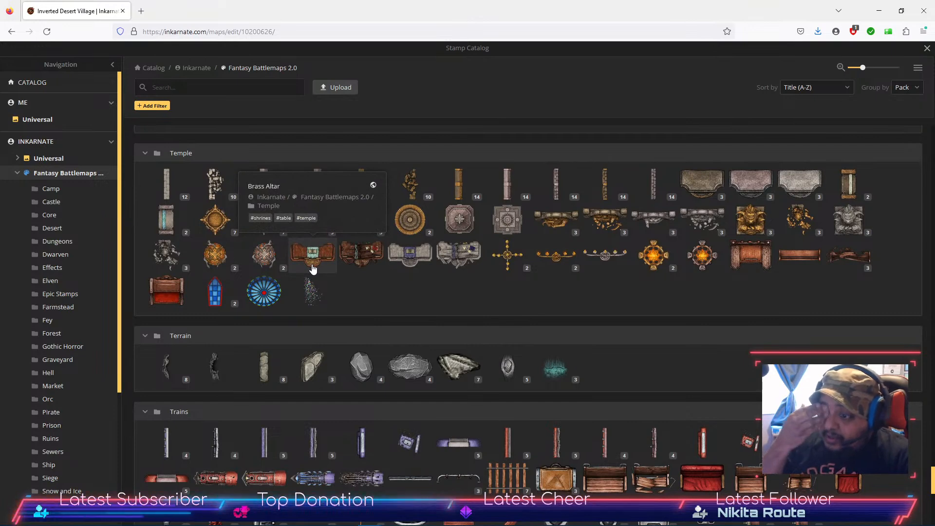
scroll(548, 241, "down", 10)
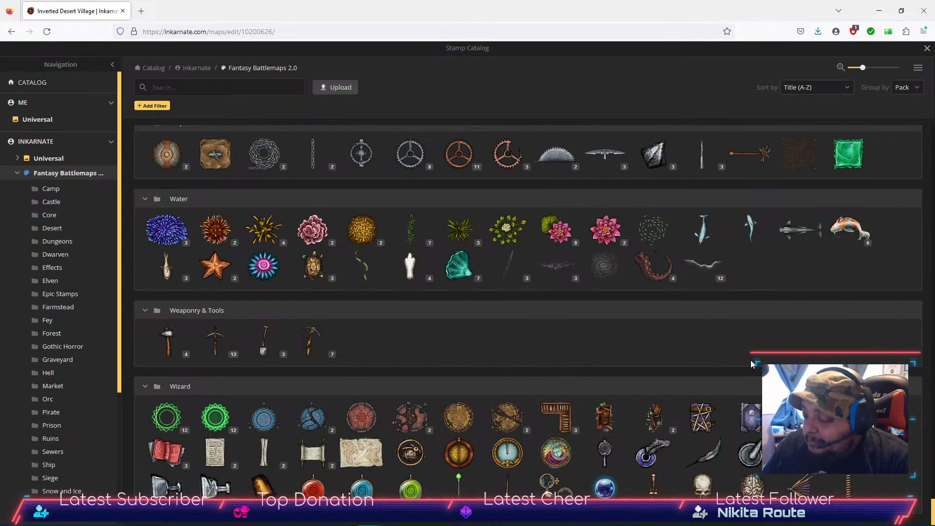
Browse the Fantasy Regional HD packs for desert buildings and try out the Babylonian arch stamp on the map.
left_click(18, 174)
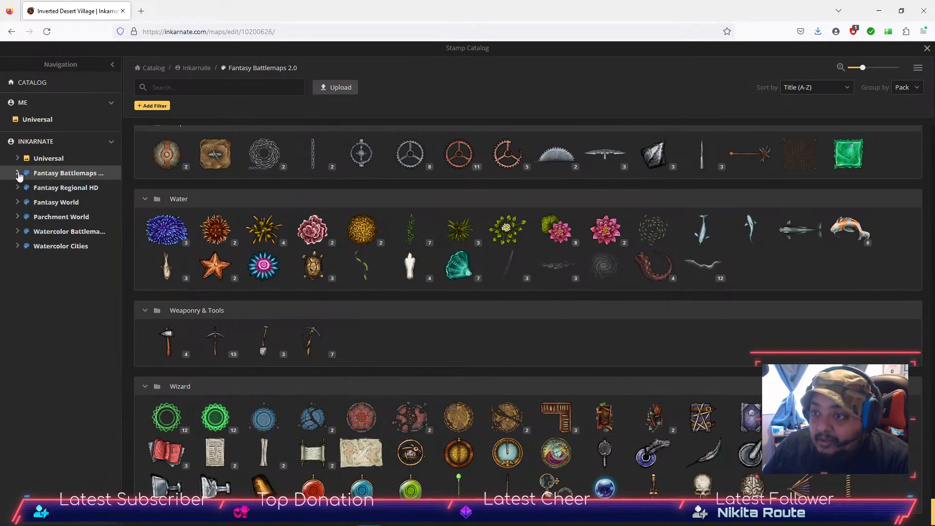
left_click(55, 190)
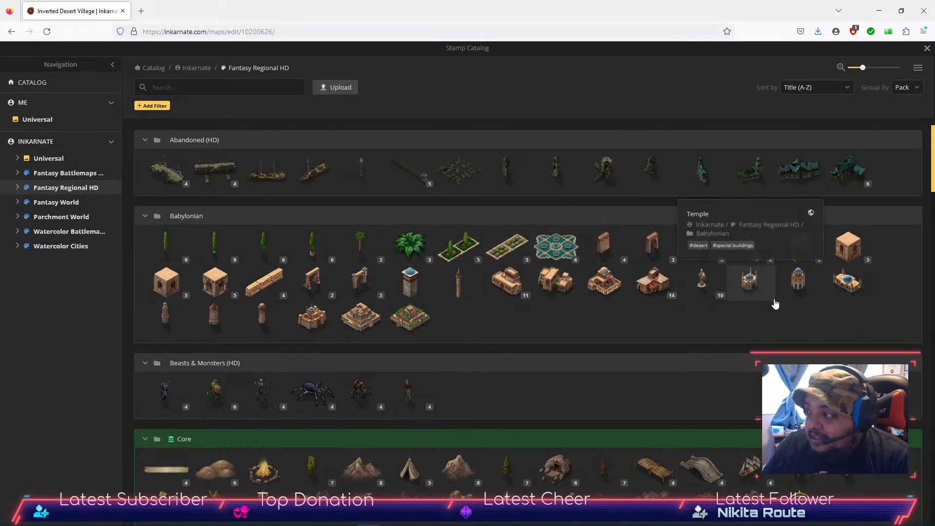
scroll(653, 312, "down", 15)
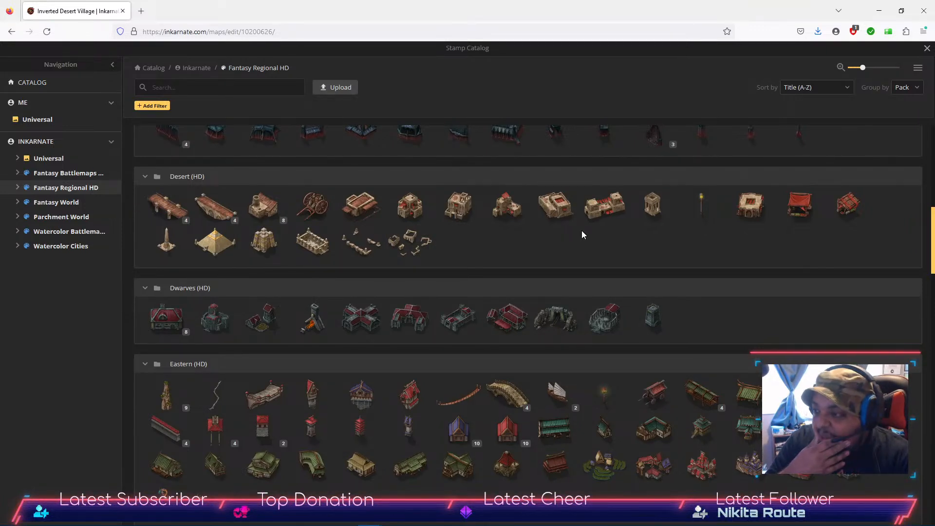
scroll(587, 249, "down", 8)
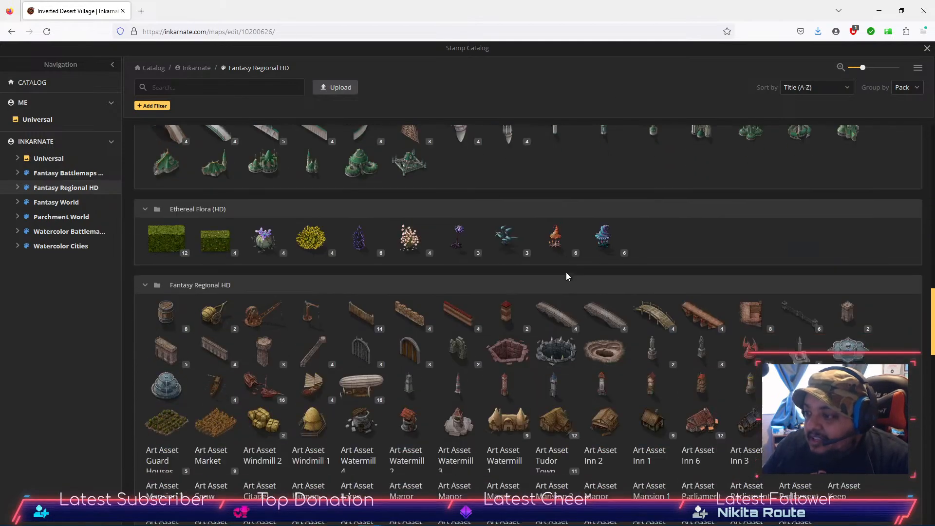
scroll(575, 266, "down", 5)
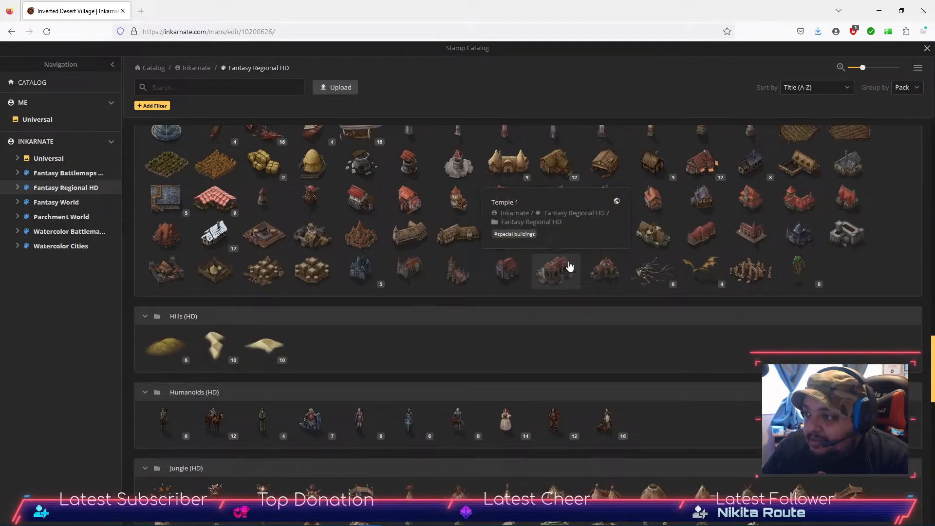
scroll(353, 311, "down", 7)
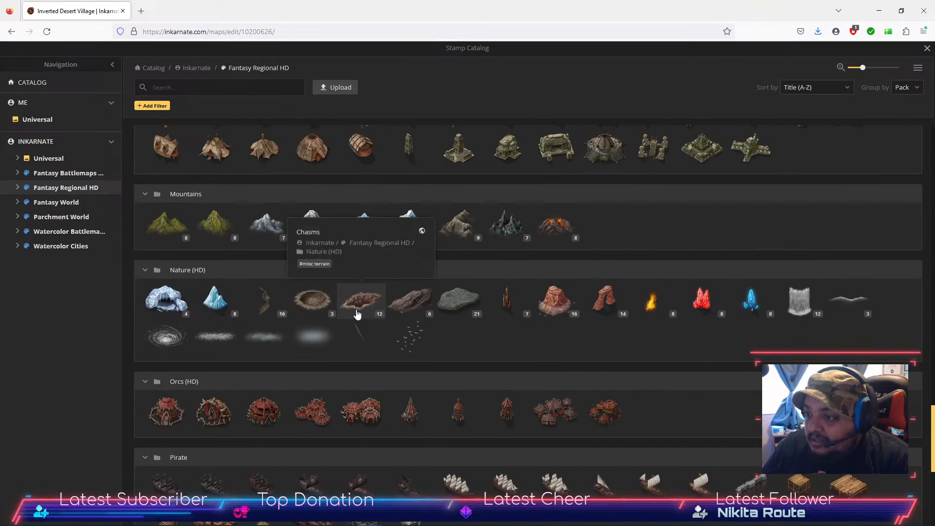
scroll(356, 312, "down", 5)
scroll(357, 312, "down", 1)
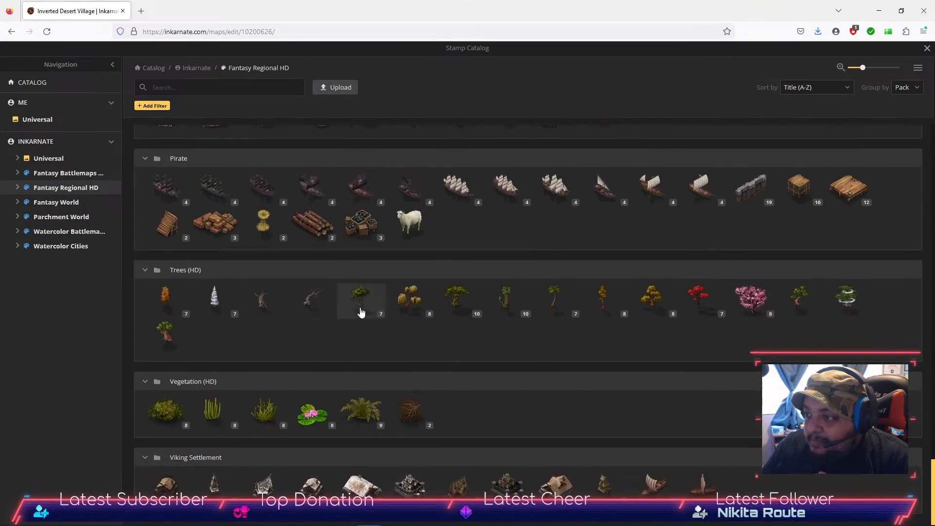
scroll(487, 426, "up", 15)
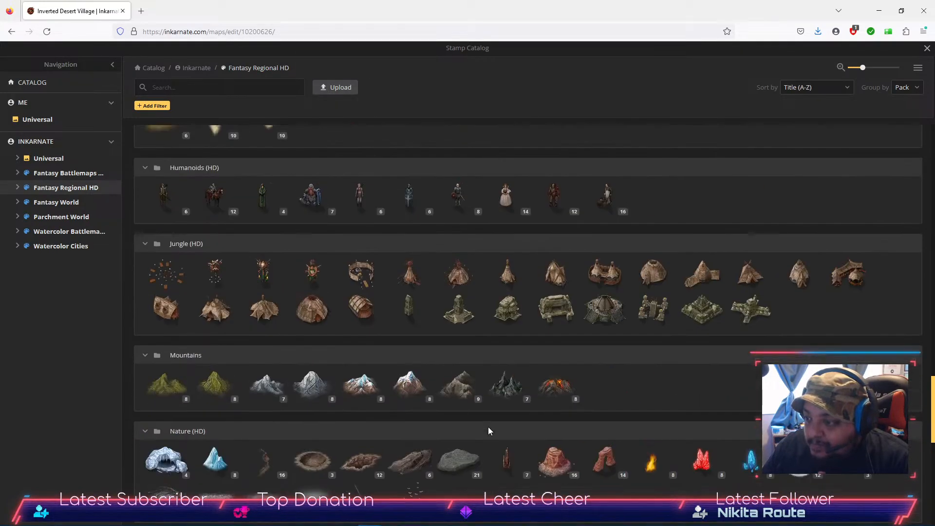
scroll(489, 427, "up", 15)
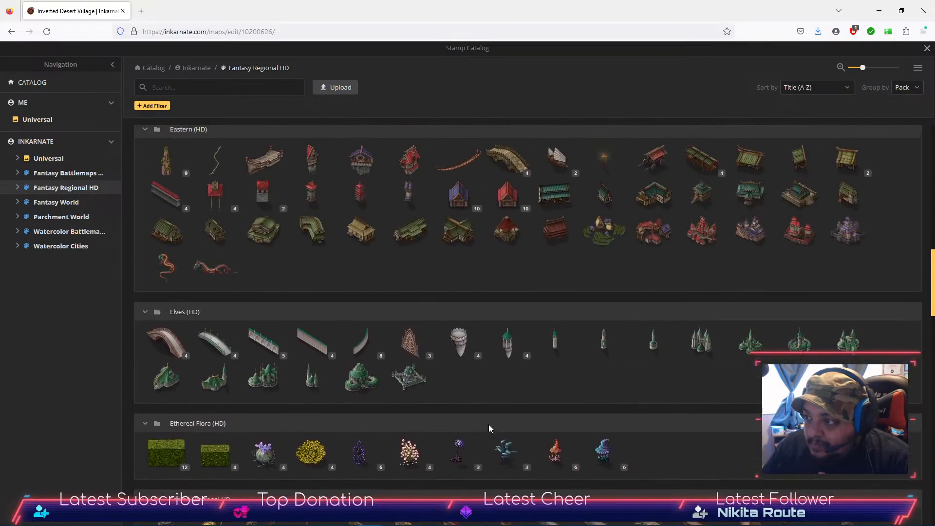
scroll(489, 427, "up", 8)
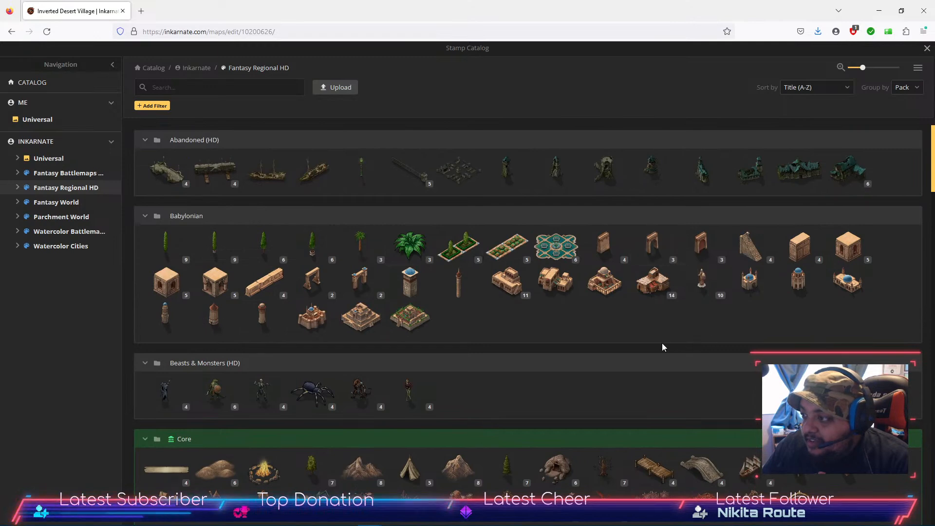
scroll(413, 320, "down", 2)
scroll(414, 317, "up", 2)
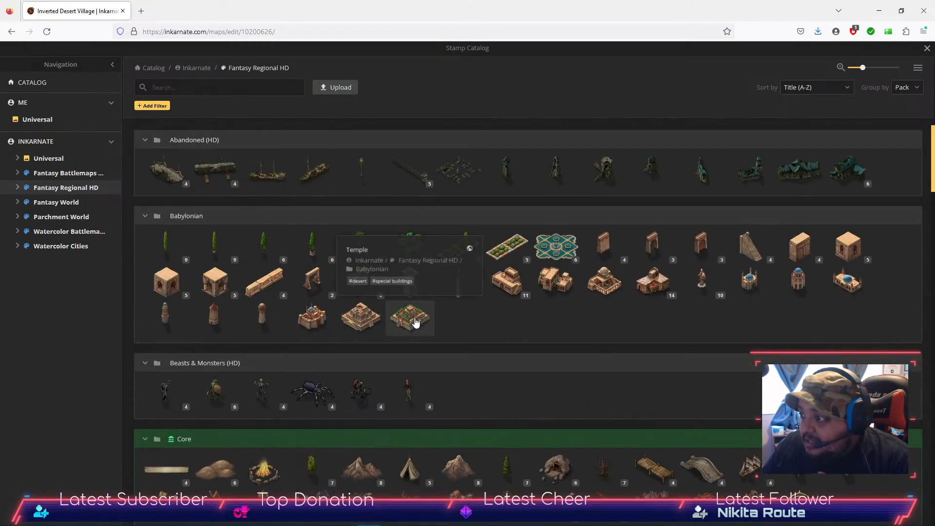
left_click(651, 250)
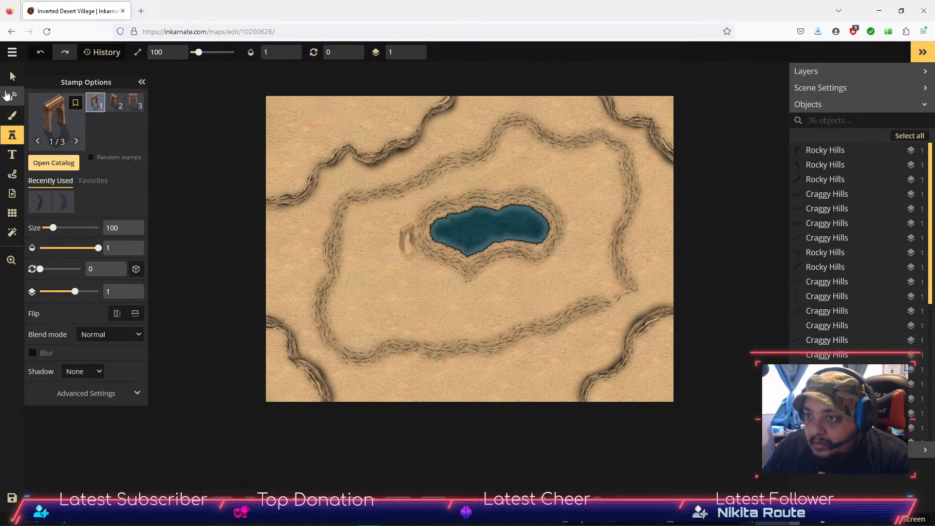
Pick the 11-variant Babylonian flat-roofed building and place variant 1 at size 100 between the lake and the western ridge.
left_click(54, 164)
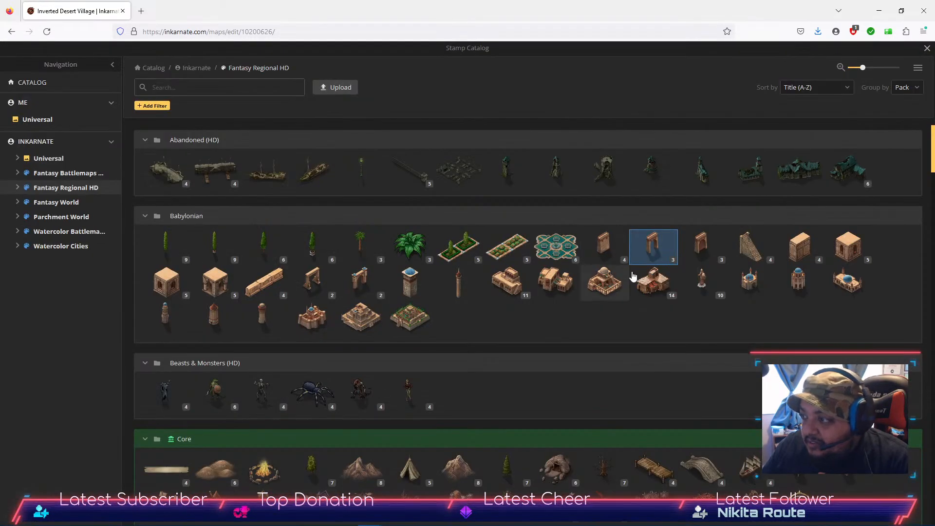
left_click(509, 287)
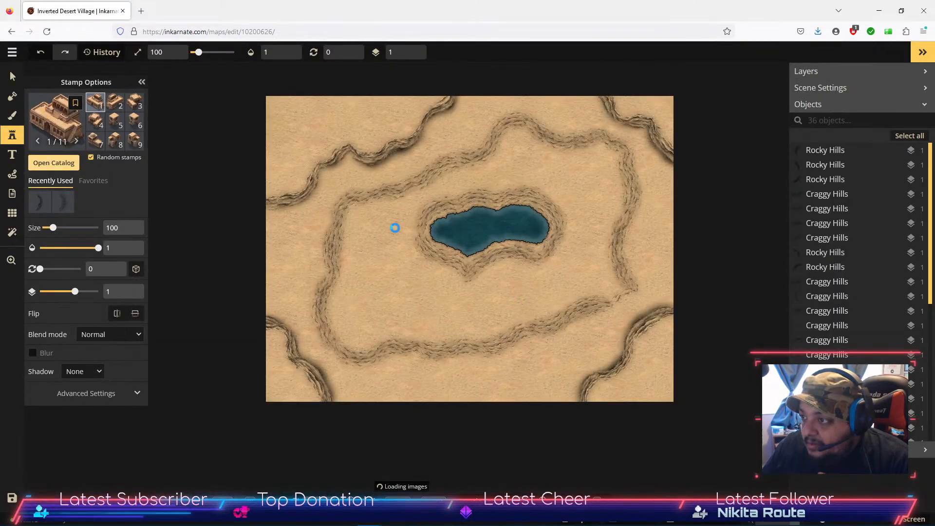
left_click(373, 237)
scroll(373, 238, "up", 3)
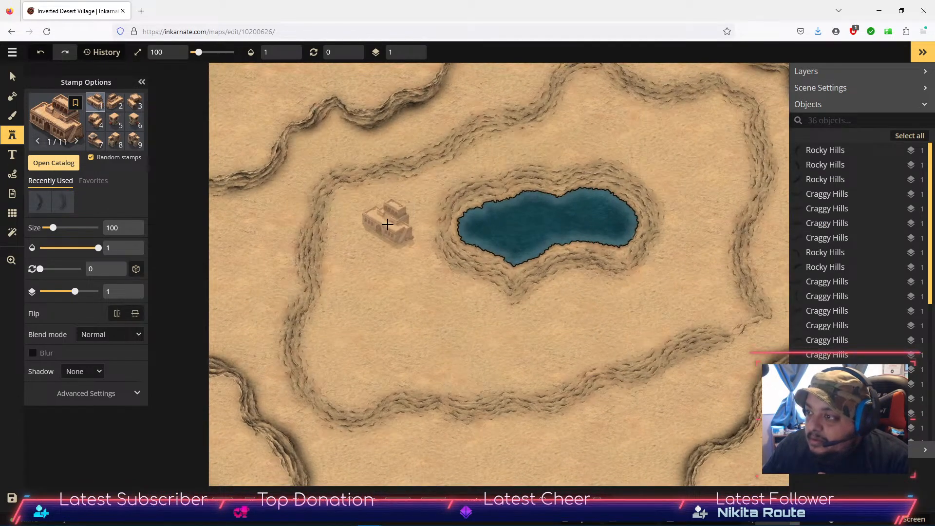
left_click(387, 225)
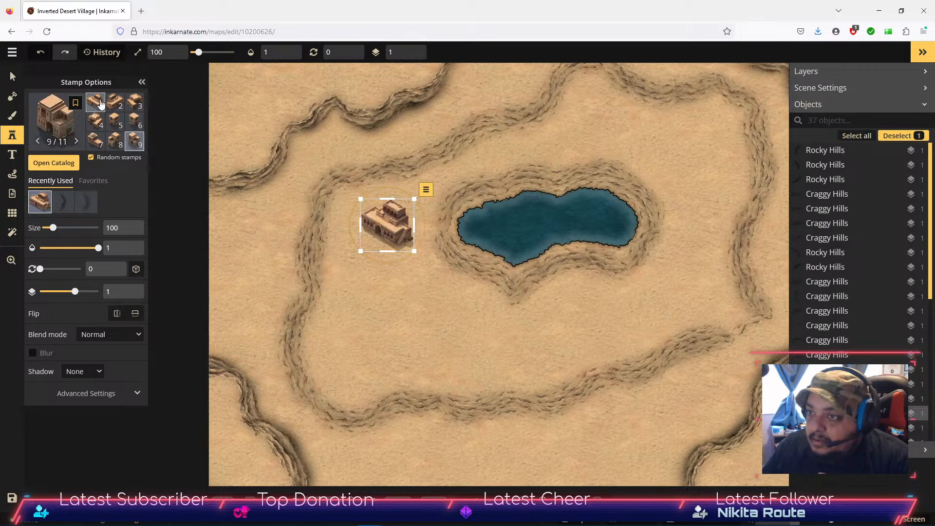
Place six more Babylonian Homes of random variants at size 100 west, southwest and south of the lake inside the inner ridge.
left_click(406, 278)
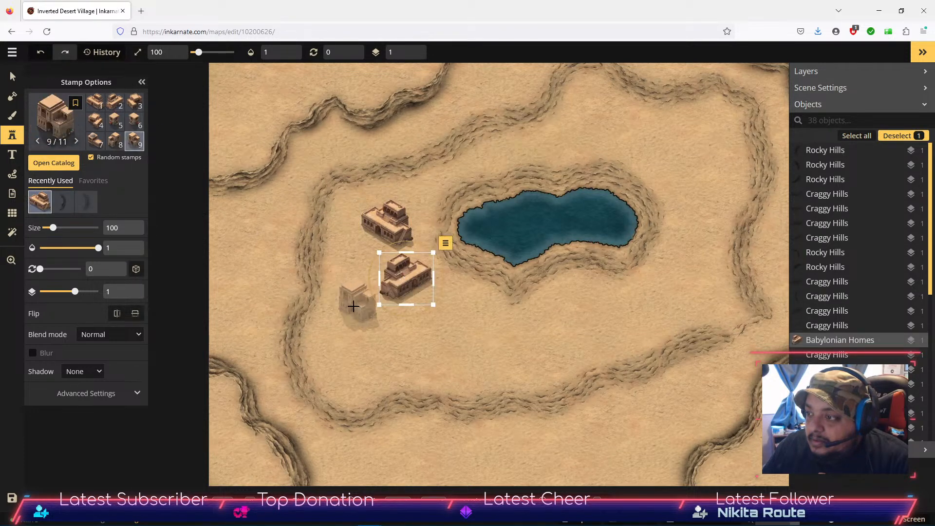
left_click(353, 306)
left_click(455, 312)
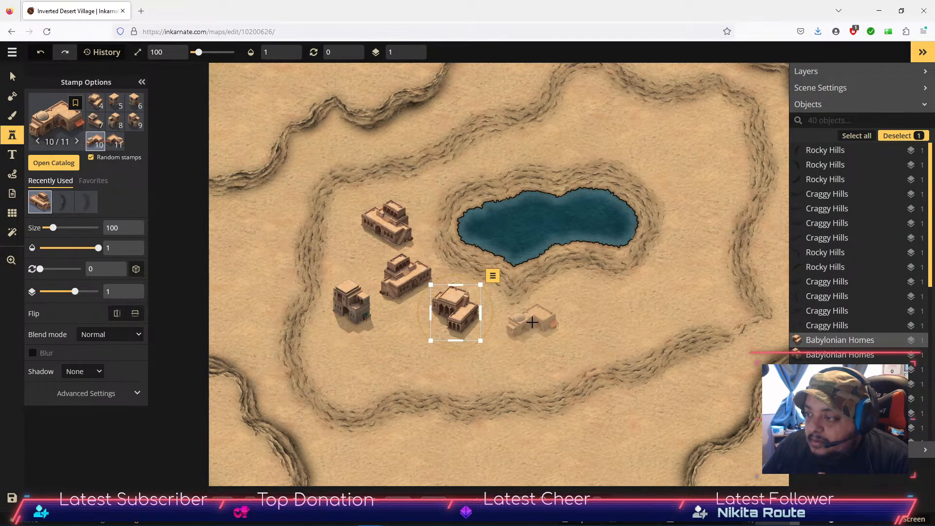
left_click(532, 322)
left_click(615, 305)
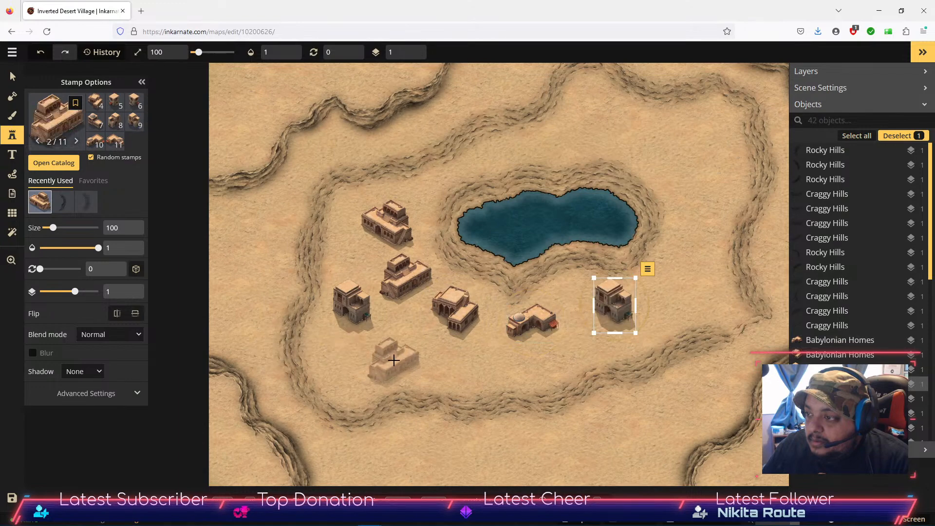
left_click(394, 361)
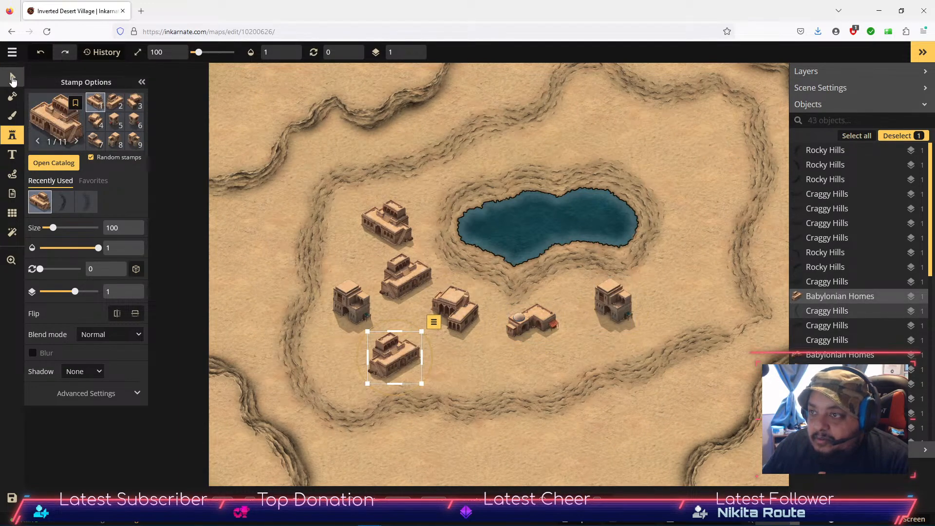
Move the arched Babylonian home southwest of the lake slightly west, close to the neighbouring long home.
left_click(12, 77)
left_click(460, 306)
mouse_move(460, 306)
left_mouse_down()
mouse_move(466, 291)
mouse_move(443, 304)
left_mouse_up()
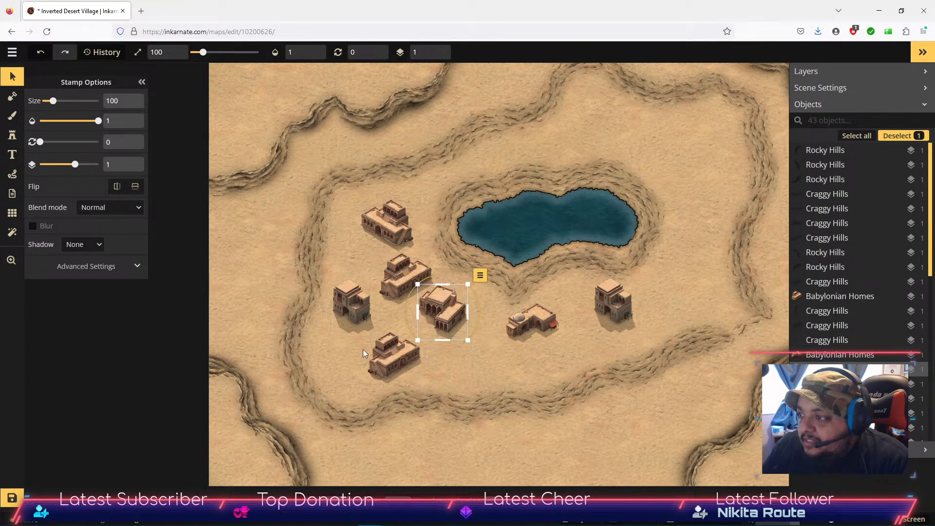
scroll(693, 362, "down", 2)
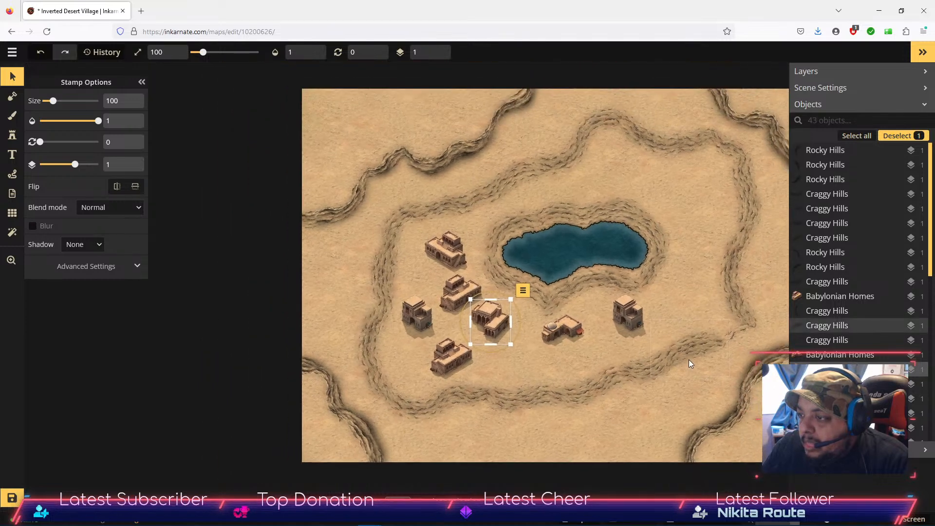
scroll(687, 355, "up", 1)
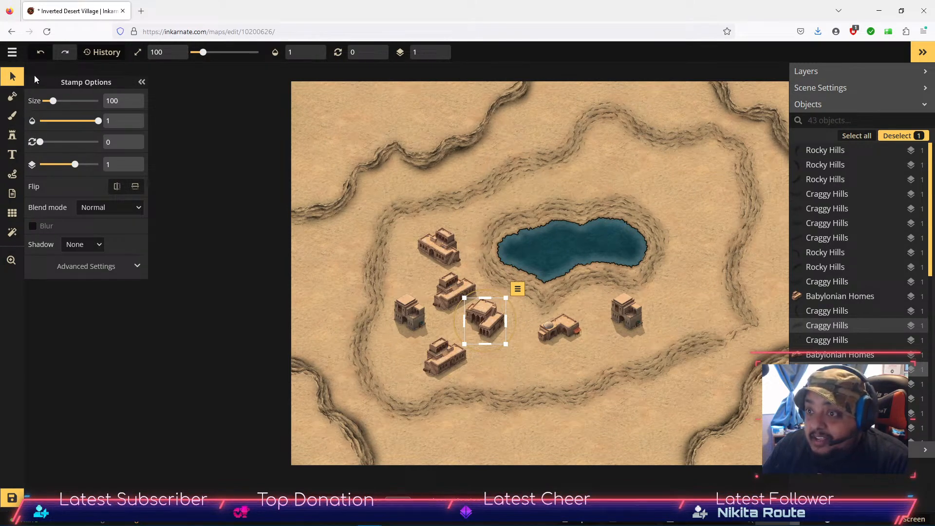
Look through the Watercolor Cities stamp packs, especially Desert, for buildings that suit the desert village.
left_click(12, 136)
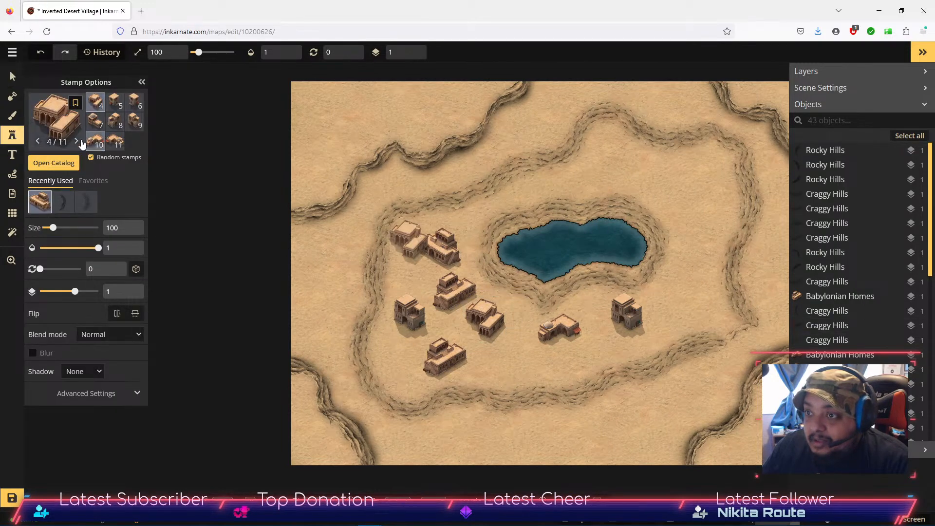
left_click(54, 162)
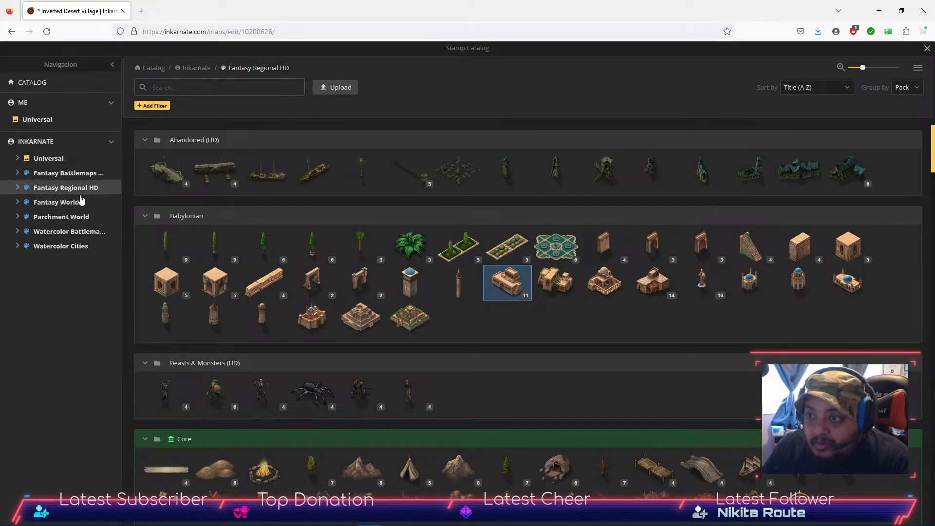
left_click(79, 247)
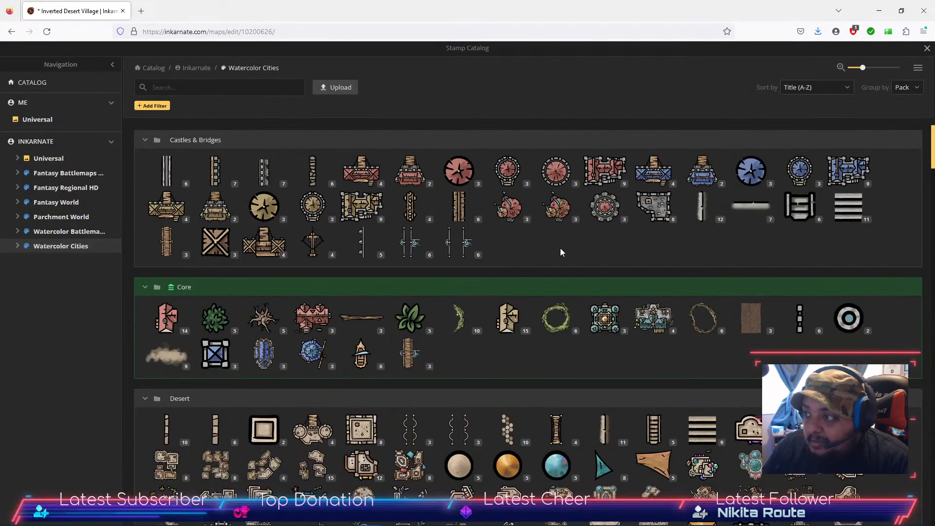
scroll(562, 335, "down", 5)
scroll(560, 331, "down", 2)
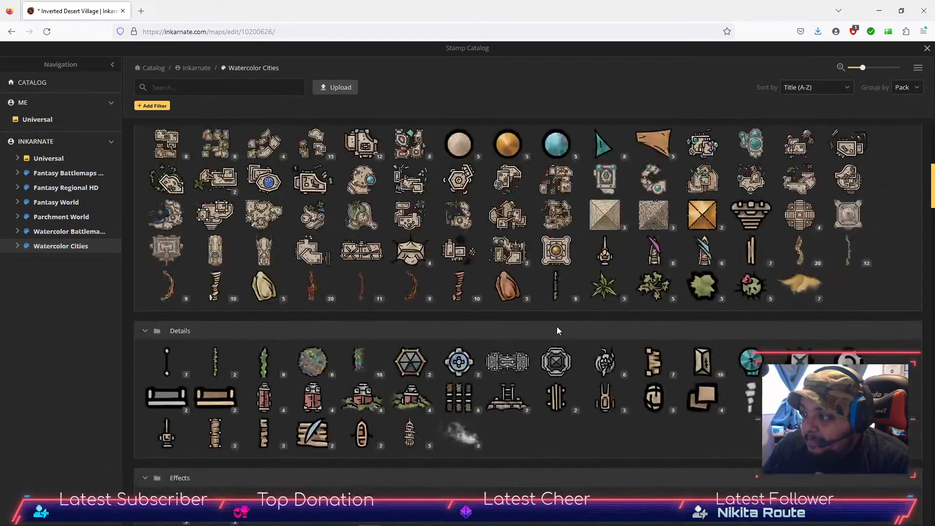
scroll(557, 321, "down", 10)
scroll(555, 320, "down", 2)
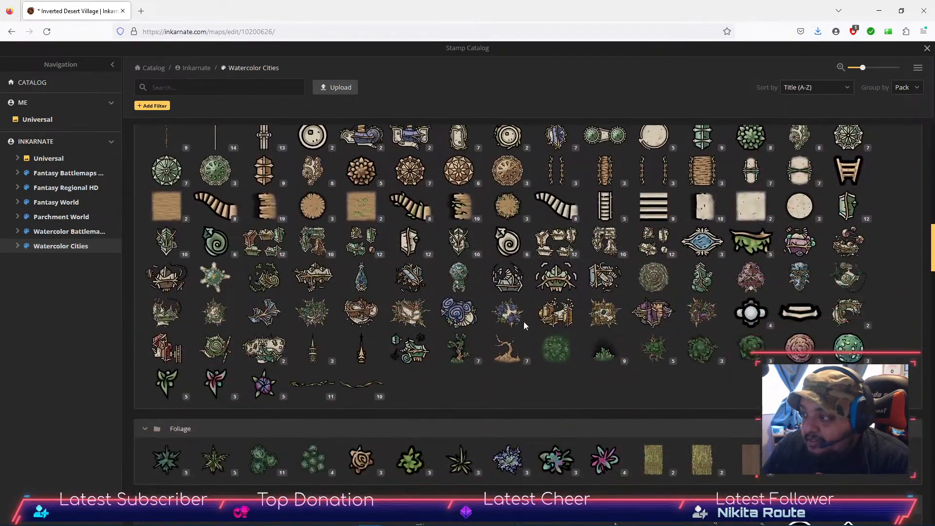
scroll(605, 303, "down", 10)
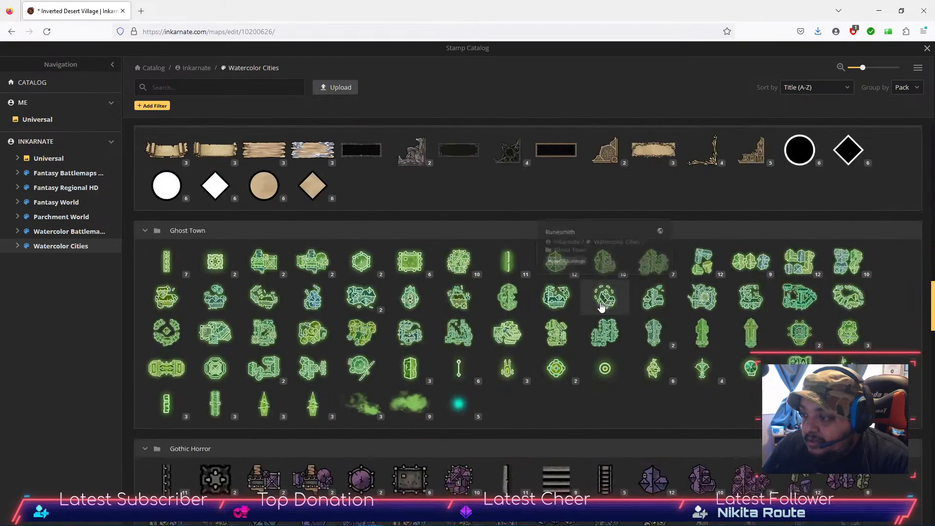
scroll(592, 297, "up", 20)
scroll(583, 293, "down", 4)
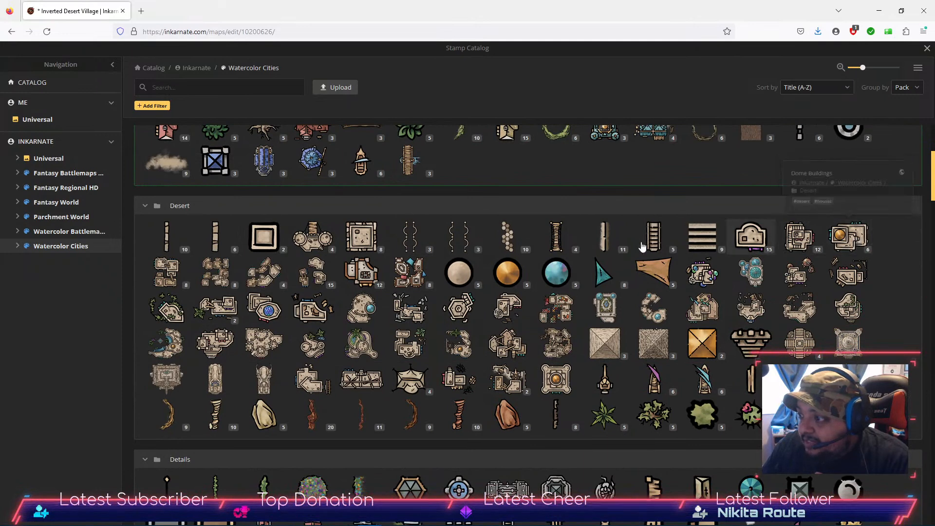
Place variant 1 of the four-variant Watercolor Cities desert building cluster northeast of the lake and enlarge it to size 150.
left_click(302, 232)
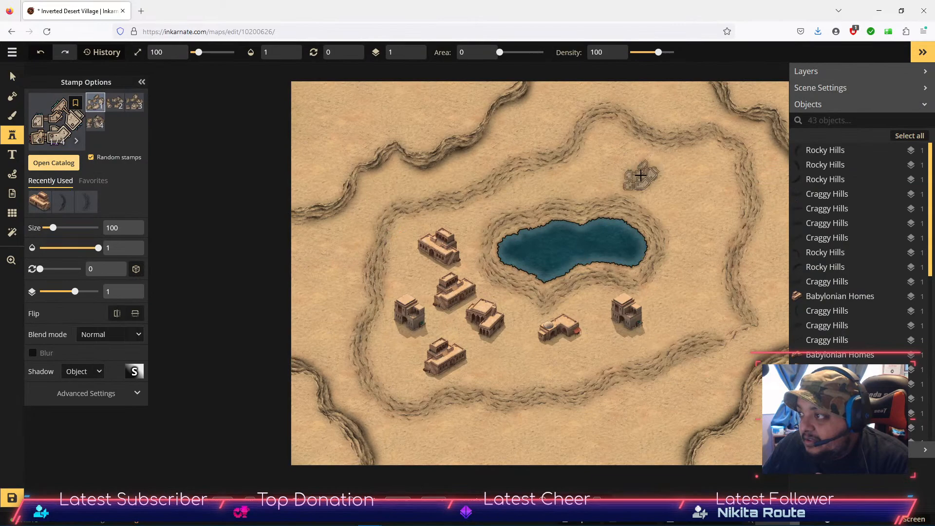
left_click(640, 175)
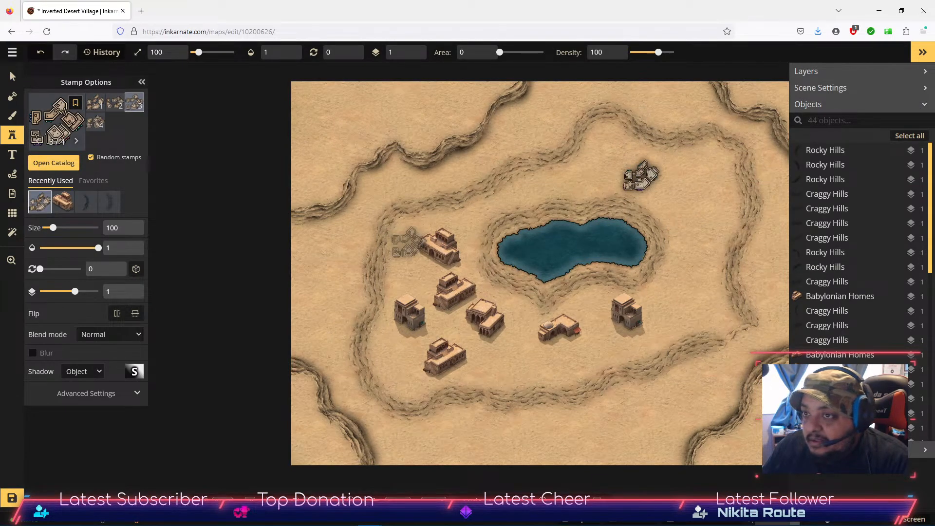
left_click(18, 80)
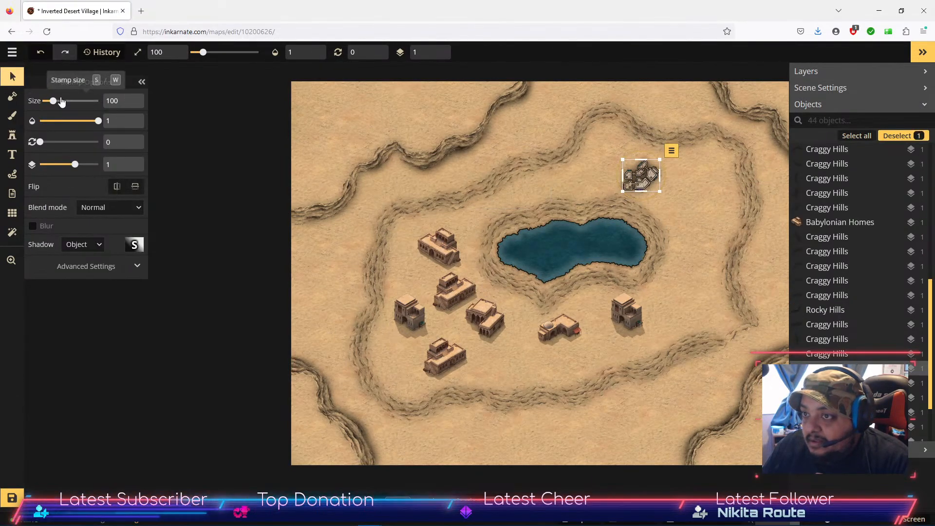
left_click_drag(55, 100, 60, 101)
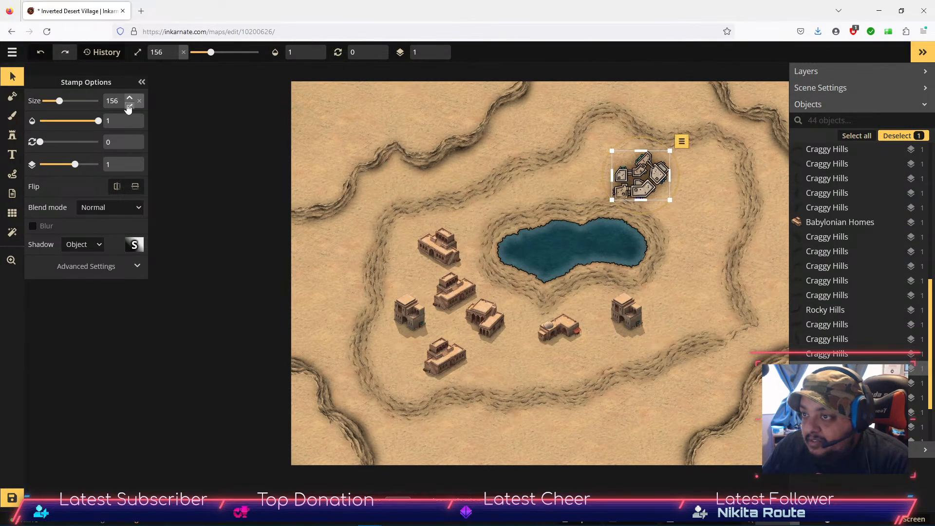
left_click_drag(640, 177, 677, 184)
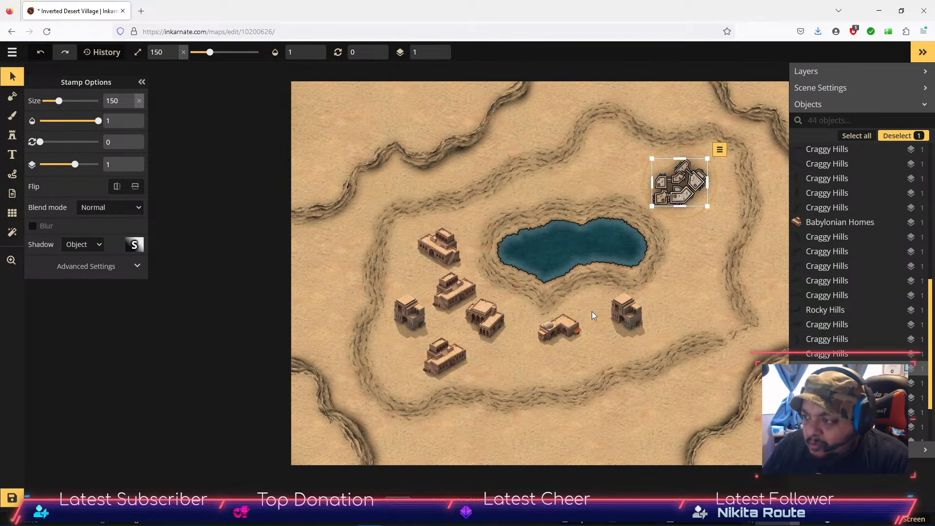
Flip the long home southwest of the lake horizontally and shift three neighbouring homes to start a curved row along the shore.
left_click(453, 285)
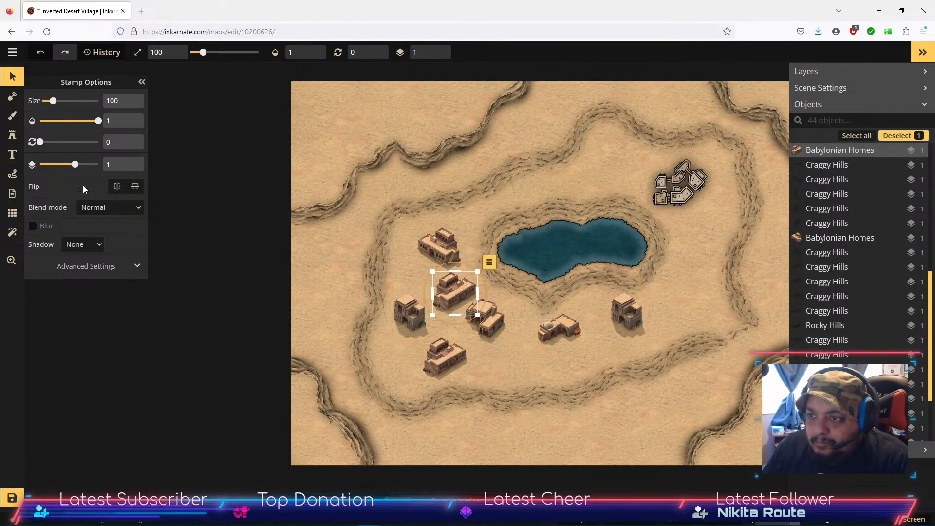
left_click(117, 187)
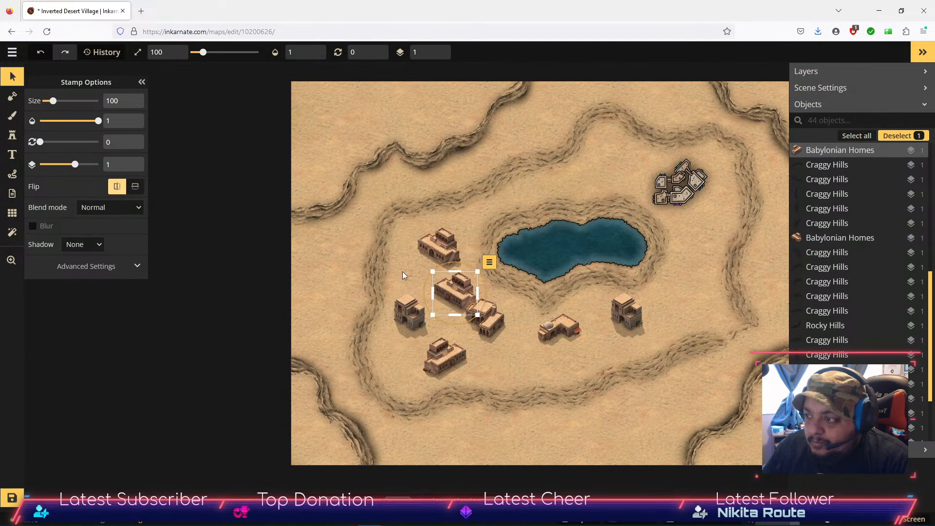
left_click_drag(436, 252, 421, 270)
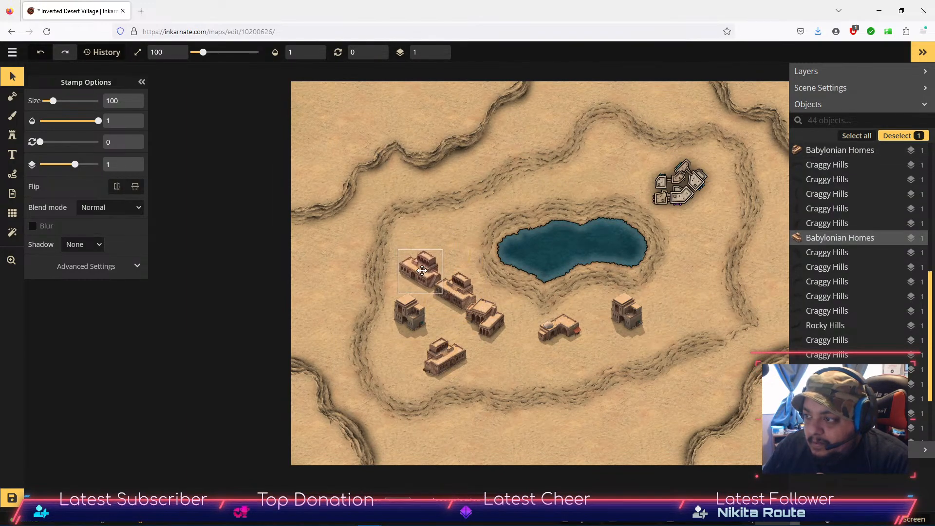
left_click_drag(498, 314, 505, 308)
mouse_move(408, 309)
left_mouse_down()
mouse_move(408, 291)
mouse_move(412, 305)
left_mouse_up()
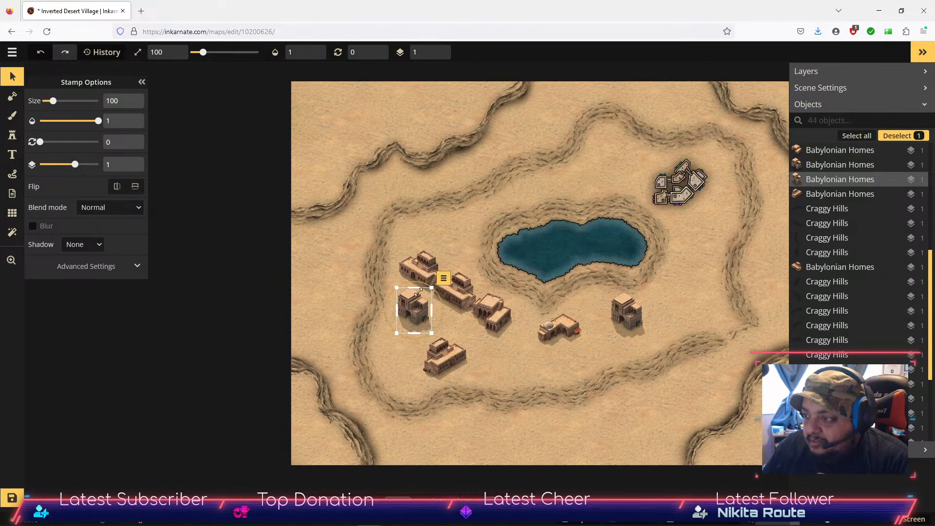
Extend the curved row eastward along the lake's south side with the domed home, both tall homes and the southernmost long home.
left_click_drag(568, 327, 542, 322)
left_click_drag(627, 315, 571, 318)
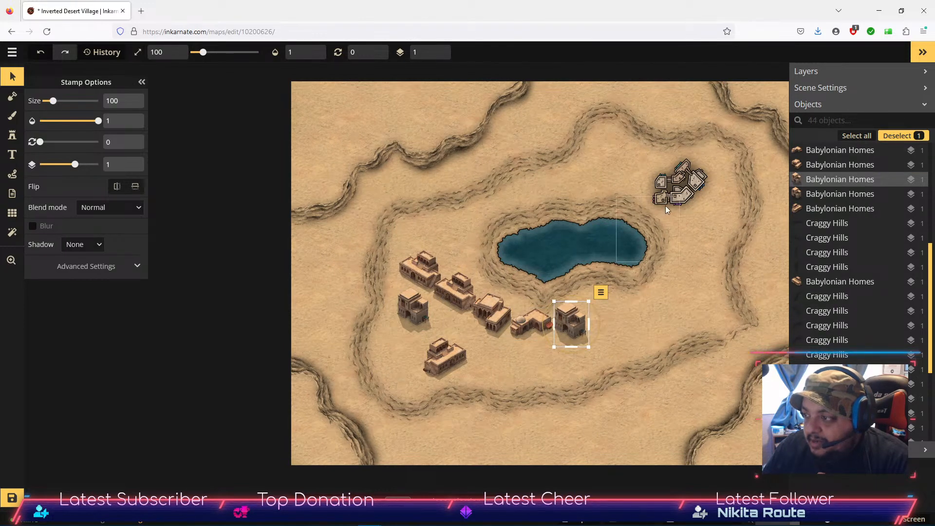
left_click(119, 188)
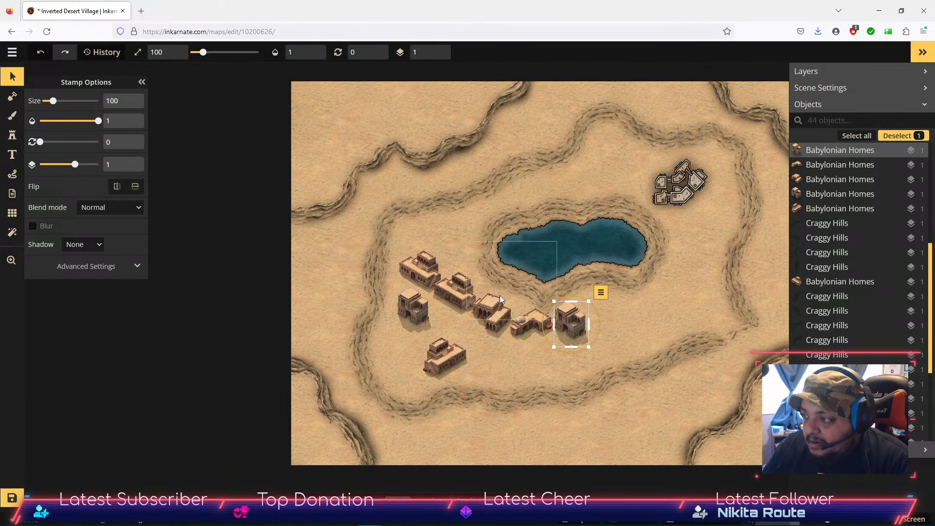
left_click(446, 360)
left_click_drag(447, 361, 605, 313)
left_click_drag(416, 313, 653, 301)
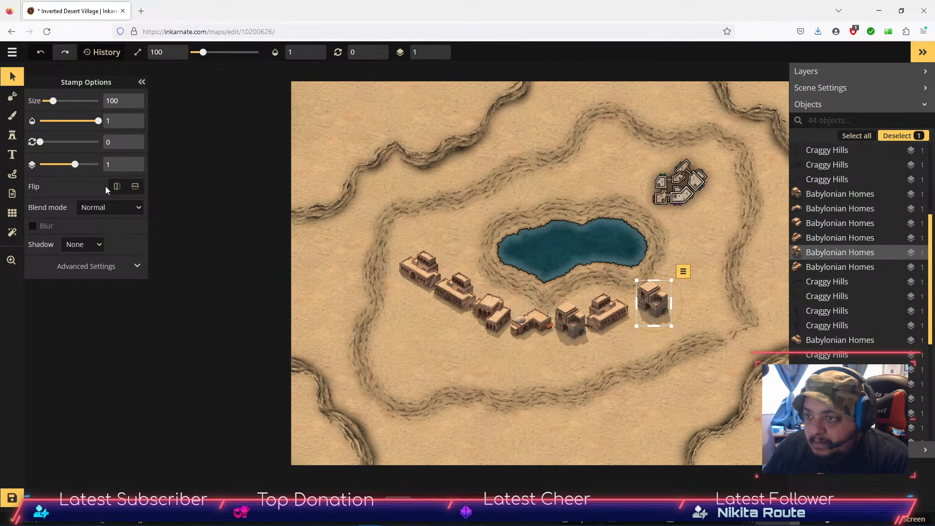
Flip the easternmost tall home horizontally and move it against the long home at the east end of the row.
left_click(122, 189)
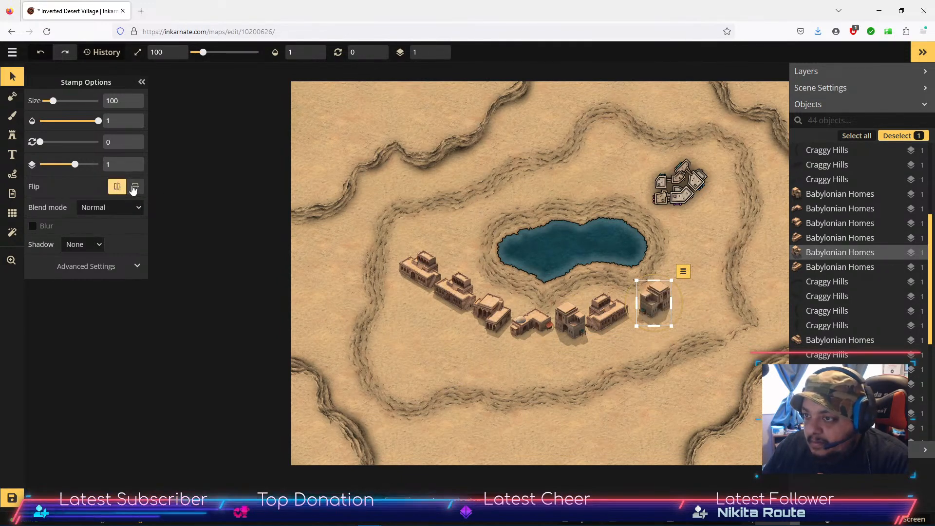
left_click(134, 187)
left_click(134, 189)
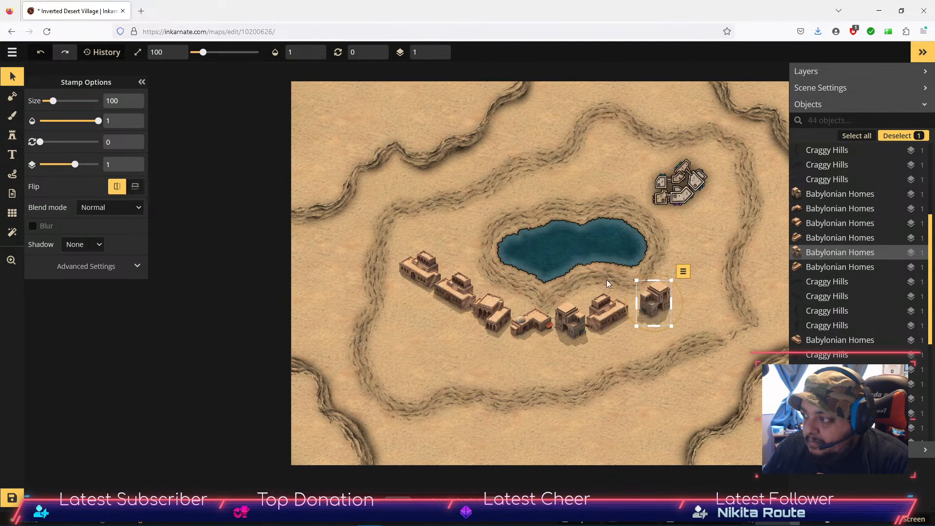
left_click_drag(663, 299, 643, 293)
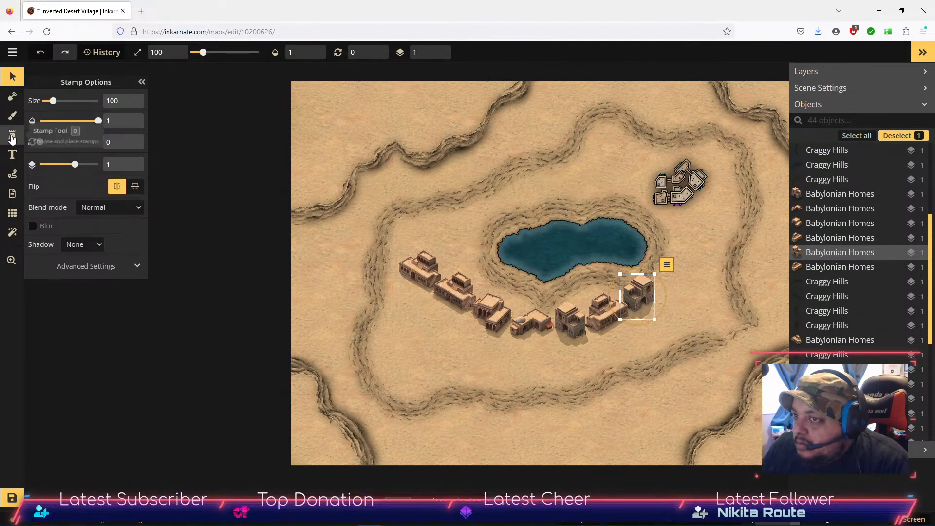
Search the Fantasy Regional HD stamps for "hill" and pick the narrow, upright 10-variant sand-coloured stamp from Hills (HD).
left_click(12, 135)
left_click(52, 162)
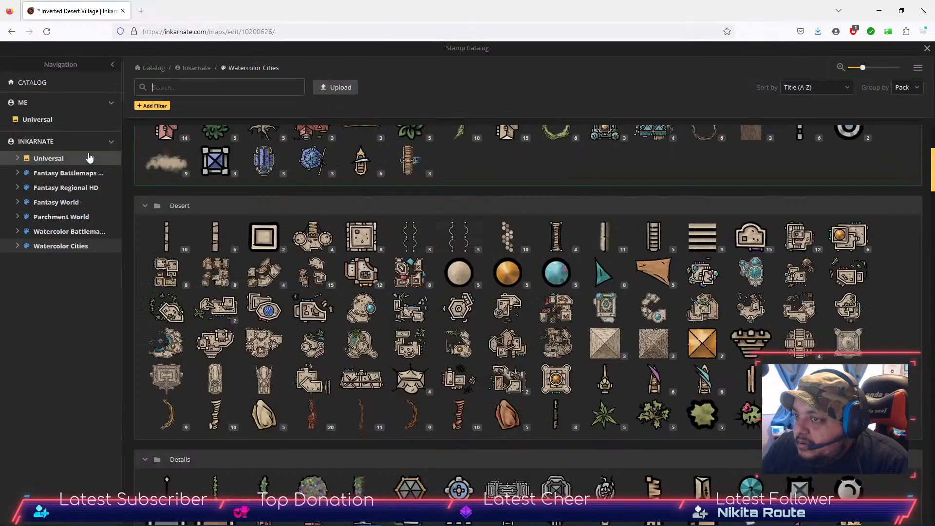
left_click(68, 188)
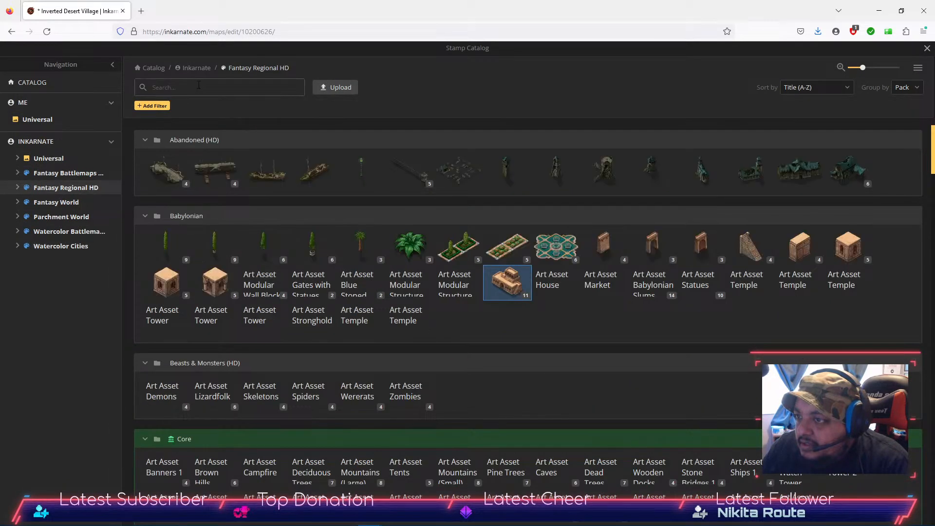
left_click(198, 86)
type("hil")
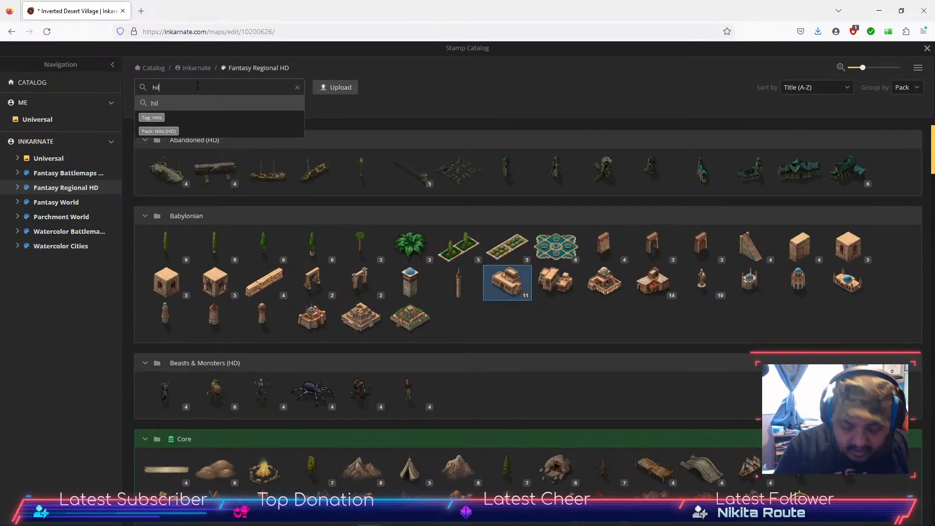
type("ls")
key("Return")
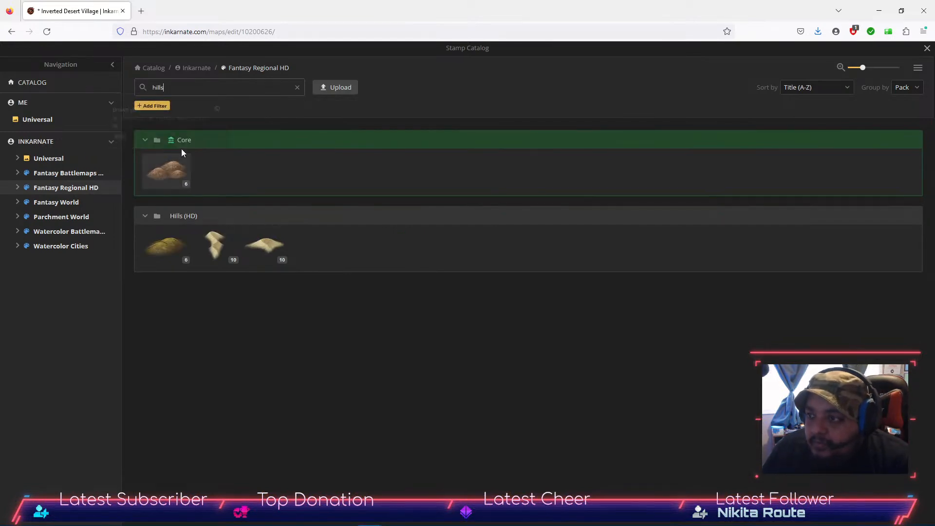
key("BackSpace")
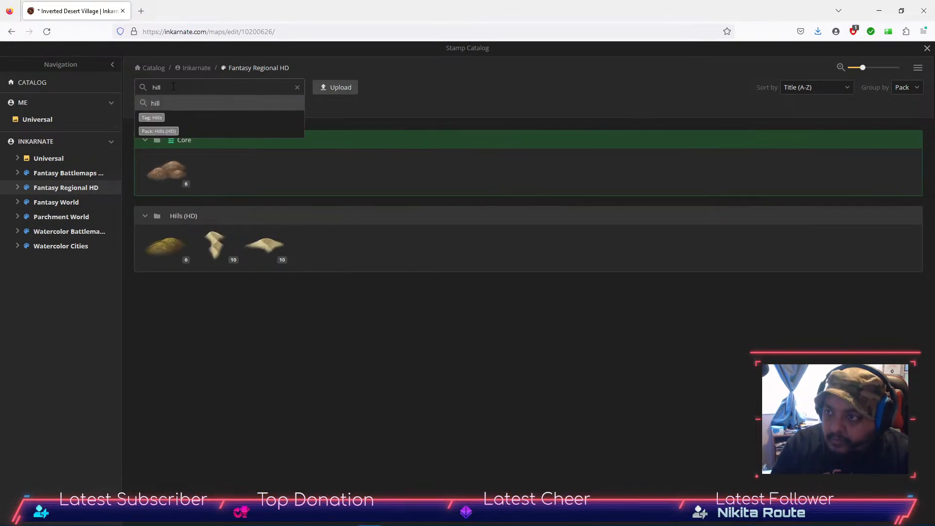
left_click(221, 250)
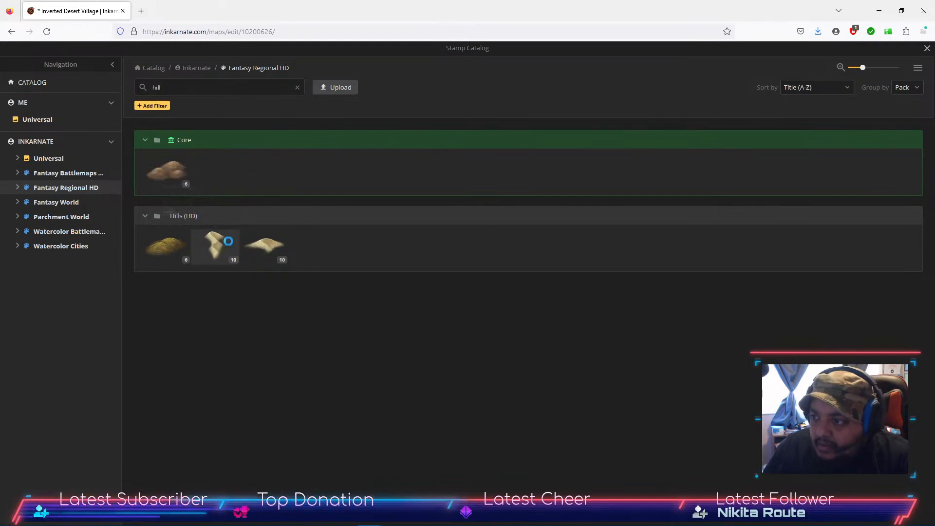
Place three Dunes Long stamps: two outside the western hill ridge and one at the map's southern edge.
left_click(339, 282)
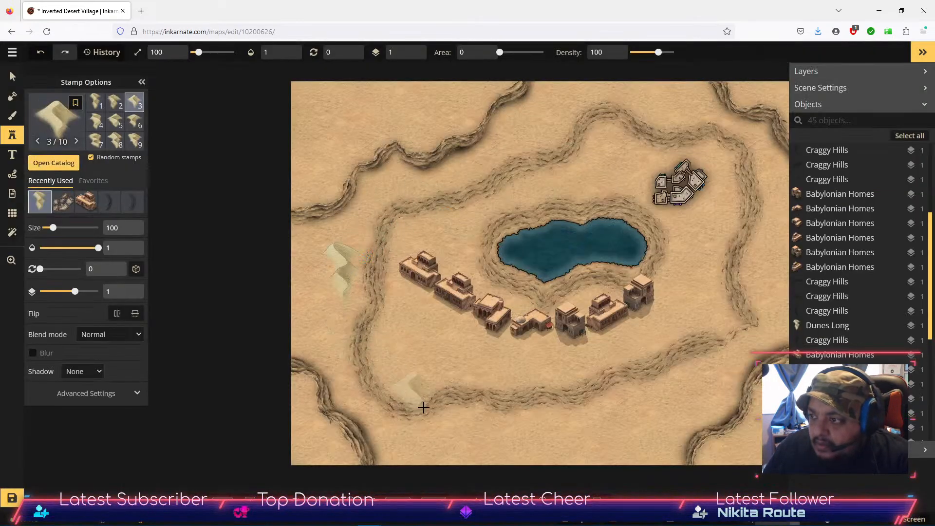
left_click(317, 322)
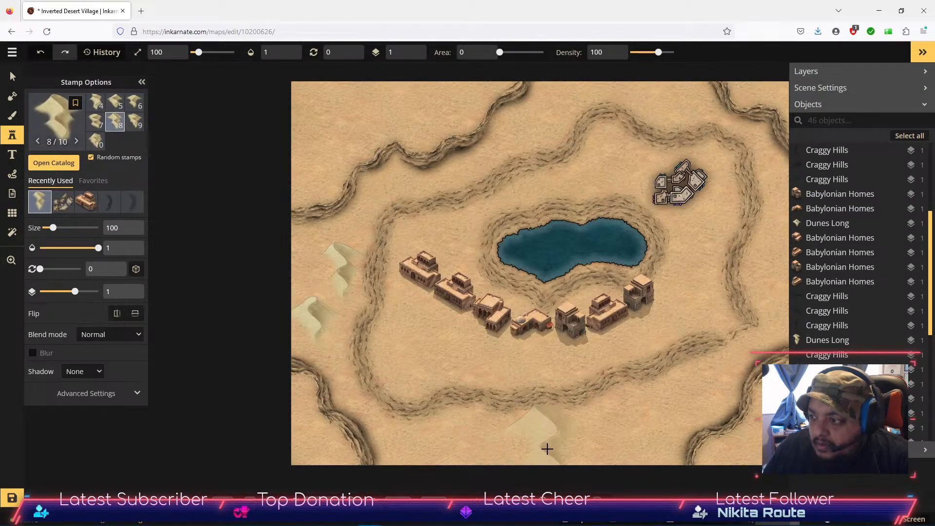
left_click(553, 442)
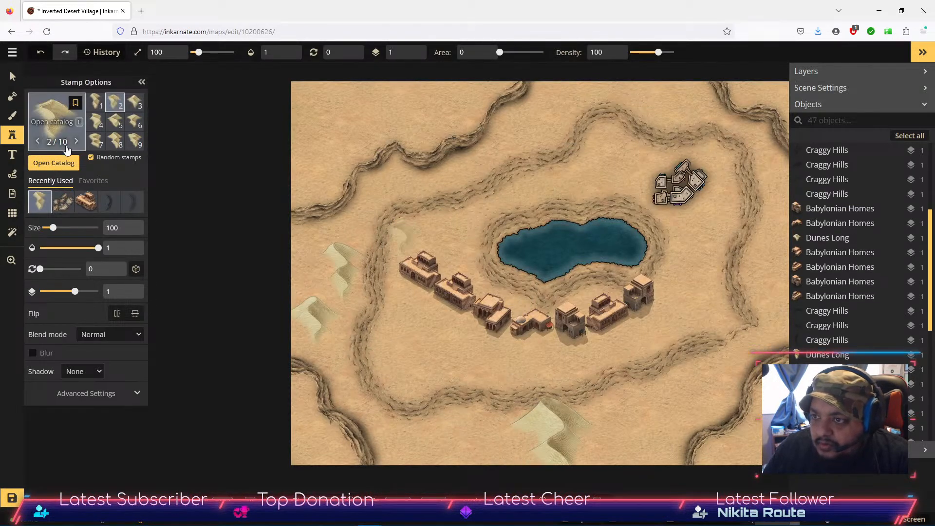
Place two Brown Hills stamps in the map's northwest corner, outside the outer ridge.
left_click(53, 163)
left_click(163, 182)
left_click(340, 117)
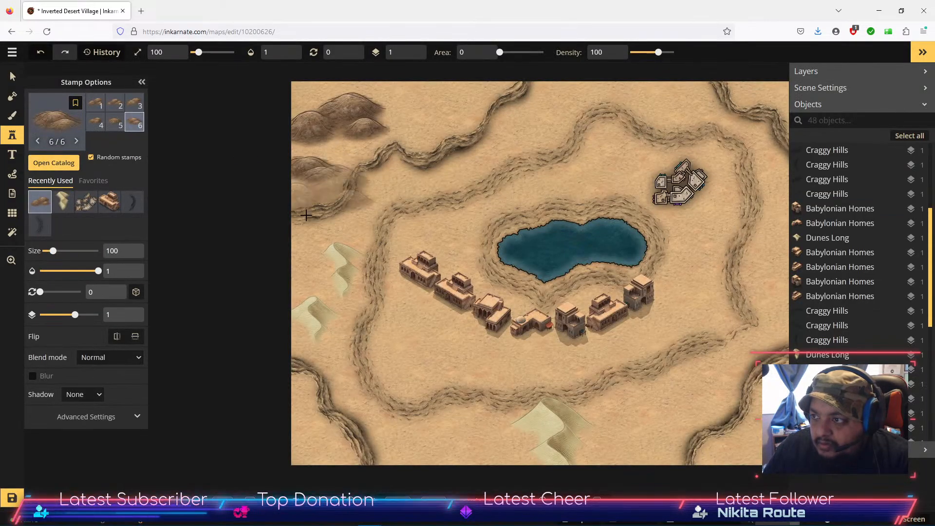
left_click(413, 238)
left_click(137, 107)
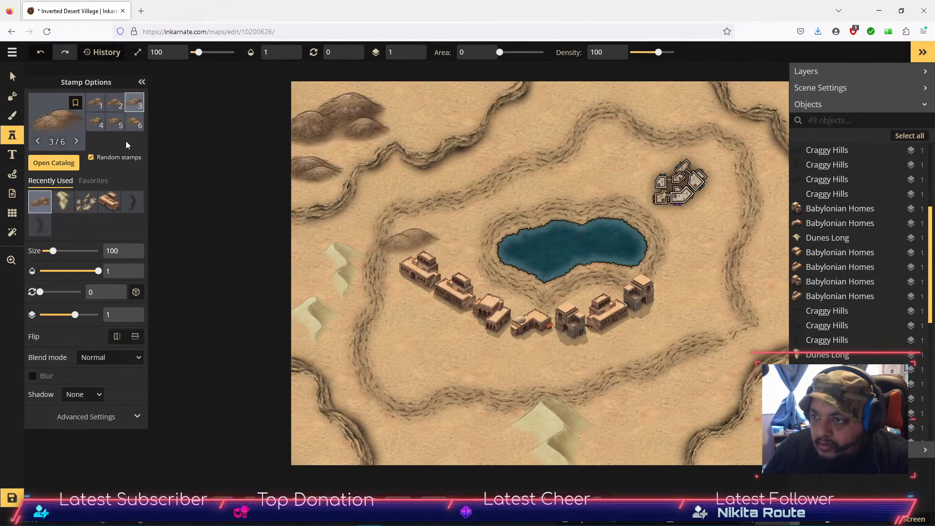
Place one Green Hills stamp east of the Brown Hills in the northwest corner.
left_click(54, 163)
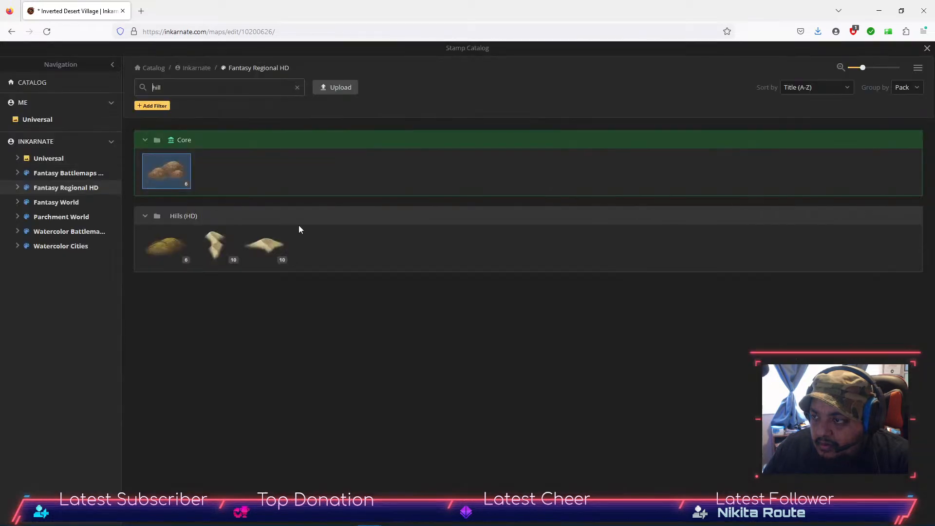
left_click(174, 252)
left_click(421, 112)
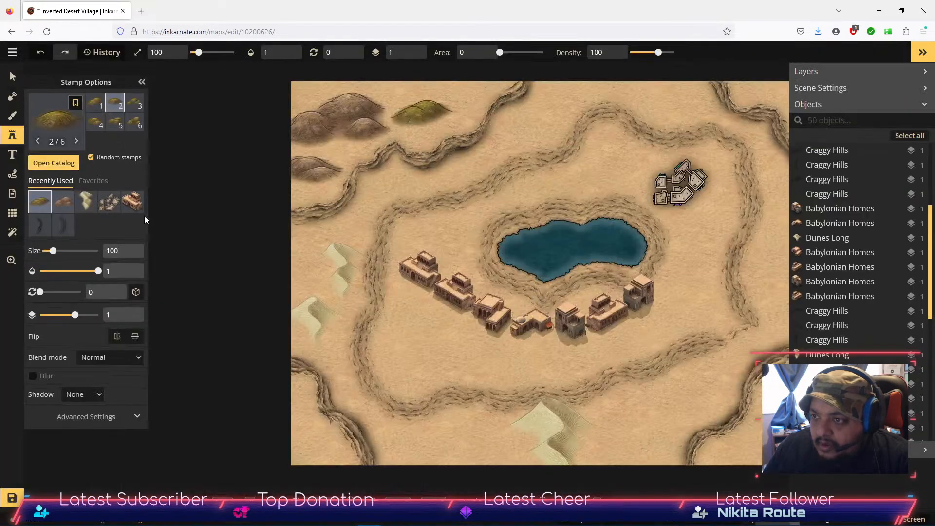
Place two Dunes Short stamps, one inside the ridge's southwest corner and one just outside the southern ridge.
left_click(54, 162)
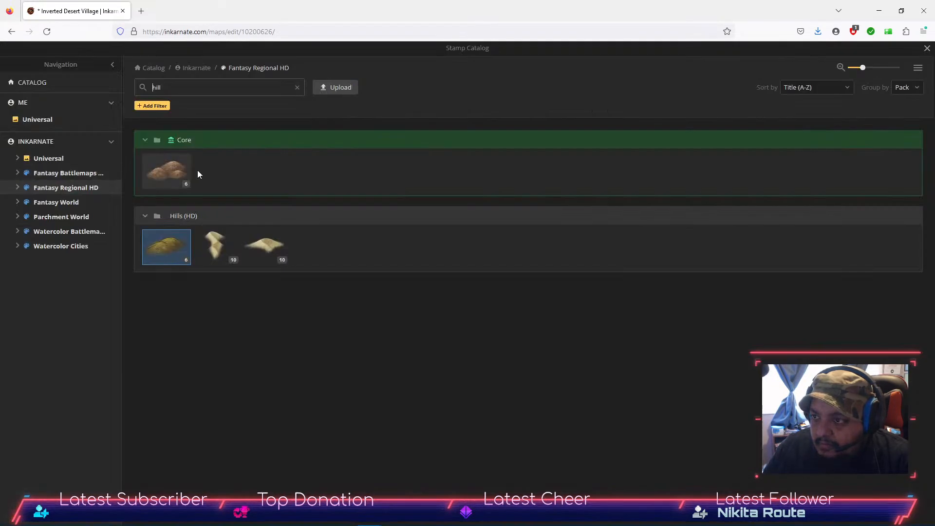
left_click(271, 254)
left_click(419, 359)
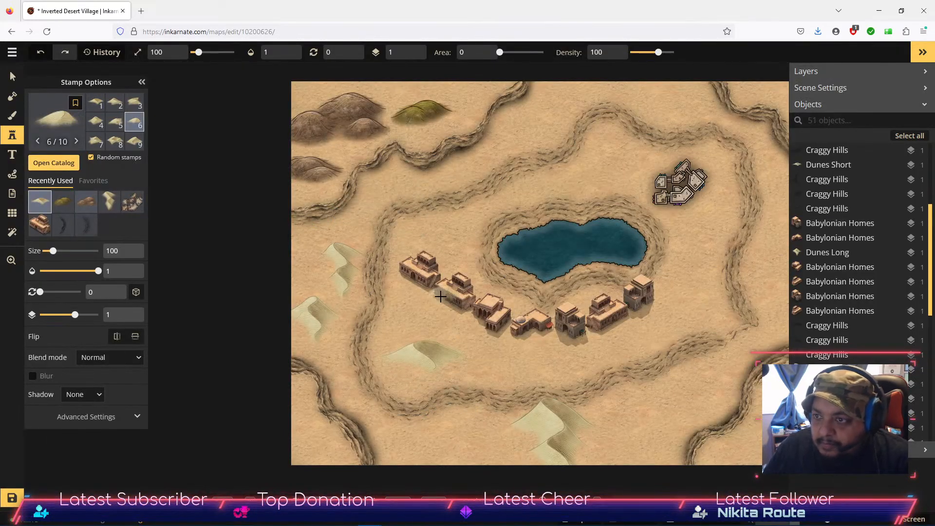
left_click(462, 438)
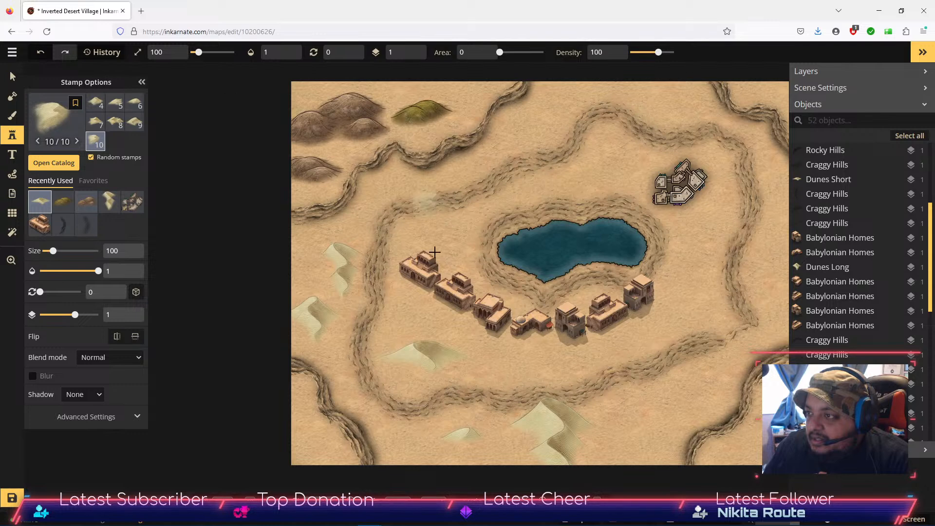
Delete the row of Babylonian Homes south of the lake with the overlapping hill pieces, and shift the Angled Blocks cluster slightly southeast.
left_click(12, 76)
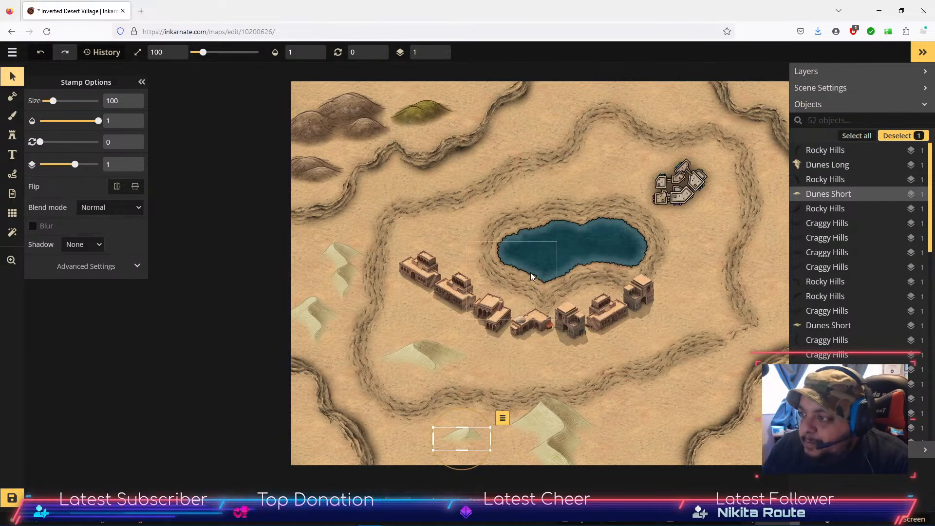
left_click_drag(676, 285, 406, 327)
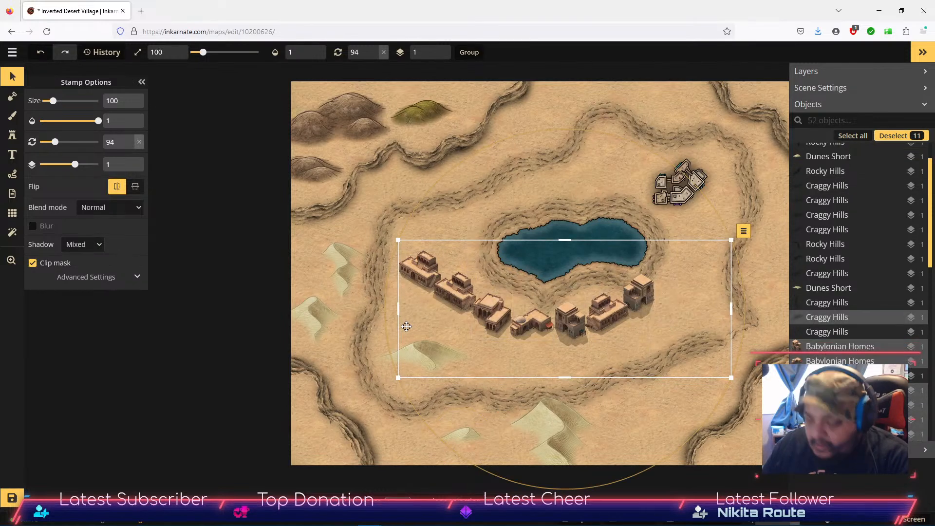
key("Delete")
left_click(688, 197)
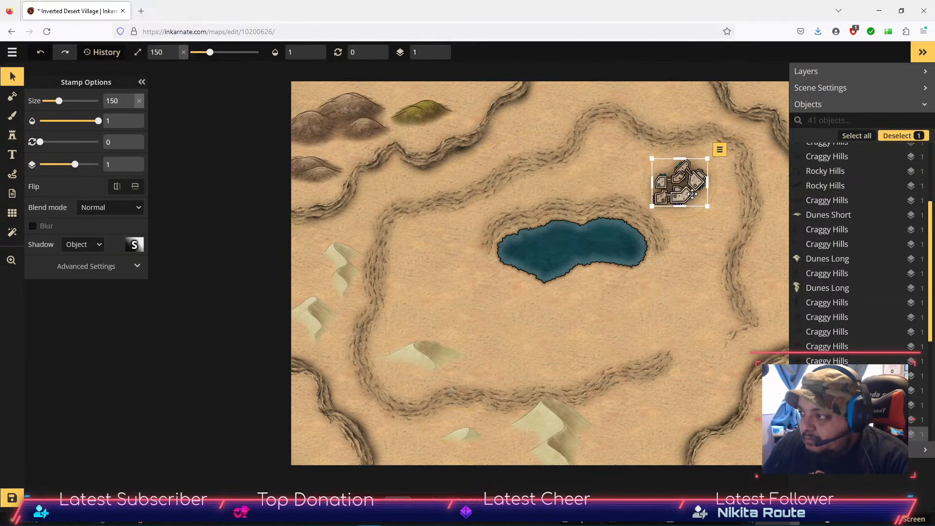
left_click_drag(692, 190, 701, 196)
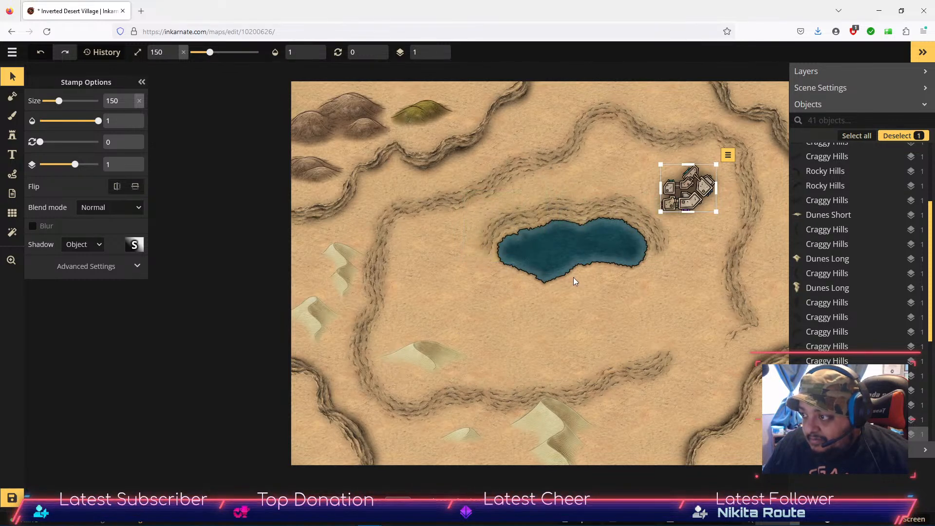
Delete all five dune stamps and the Angled Blocks cluster northeast of the lake.
left_click(430, 353)
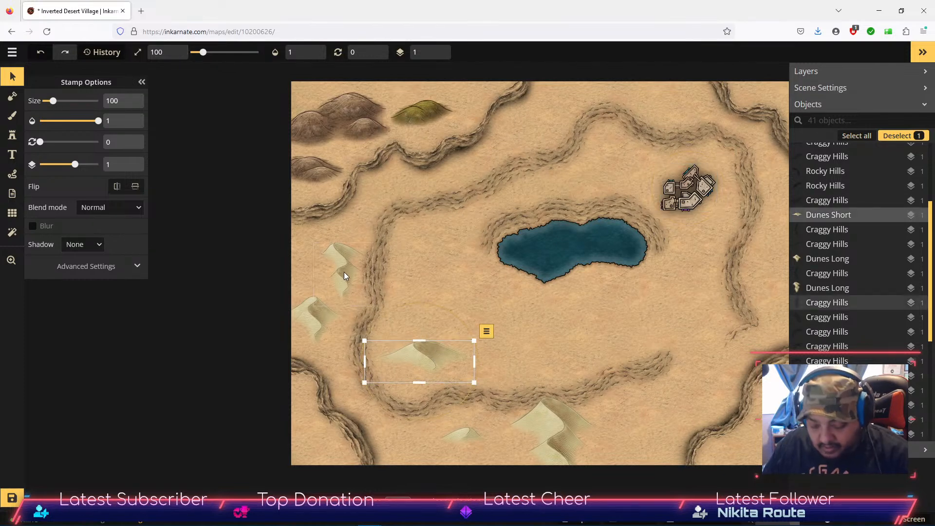
key("Delete")
left_click(336, 255)
key("Delete")
left_click(326, 316)
key("Delete")
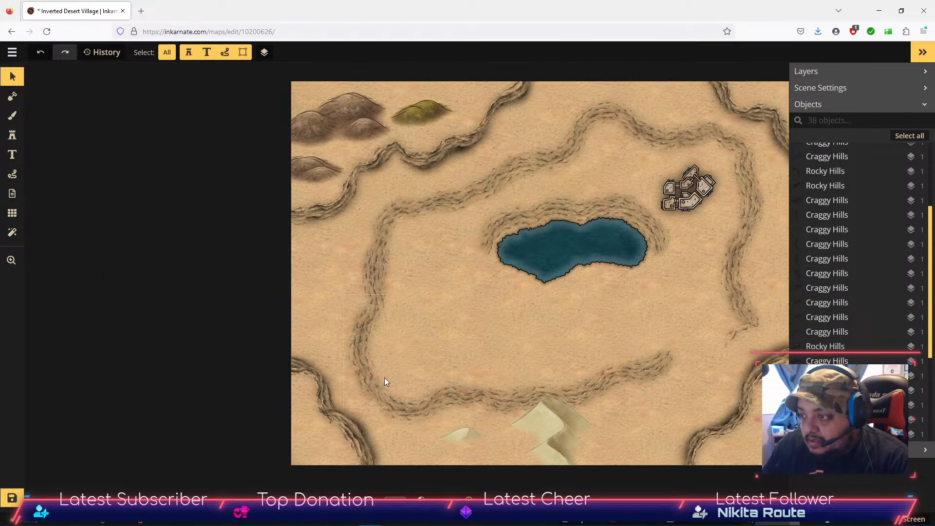
left_click(472, 439)
key("Delete")
left_click(542, 434)
key("Delete")
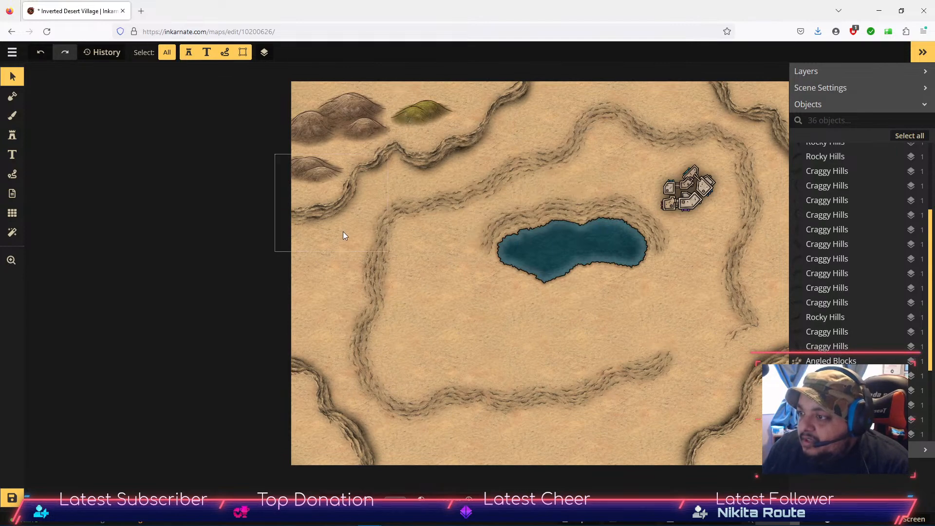
left_click(680, 200)
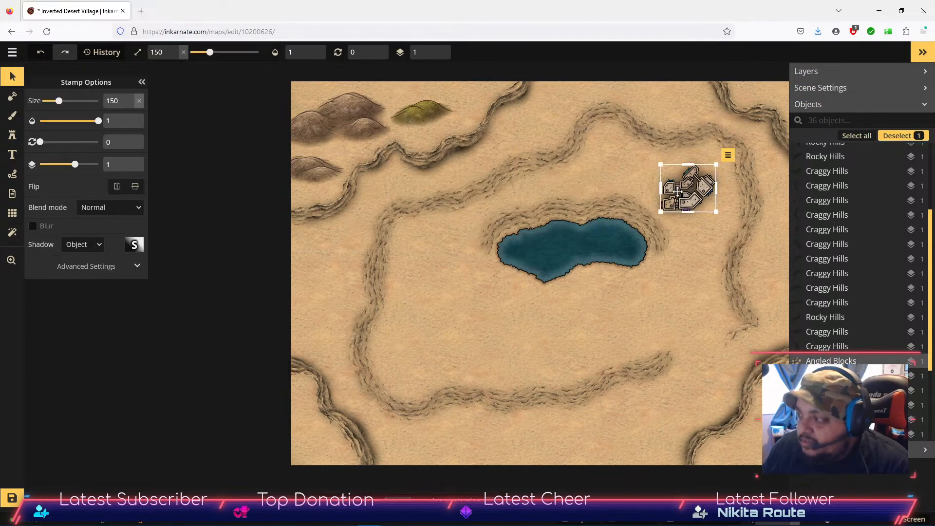
key("Delete")
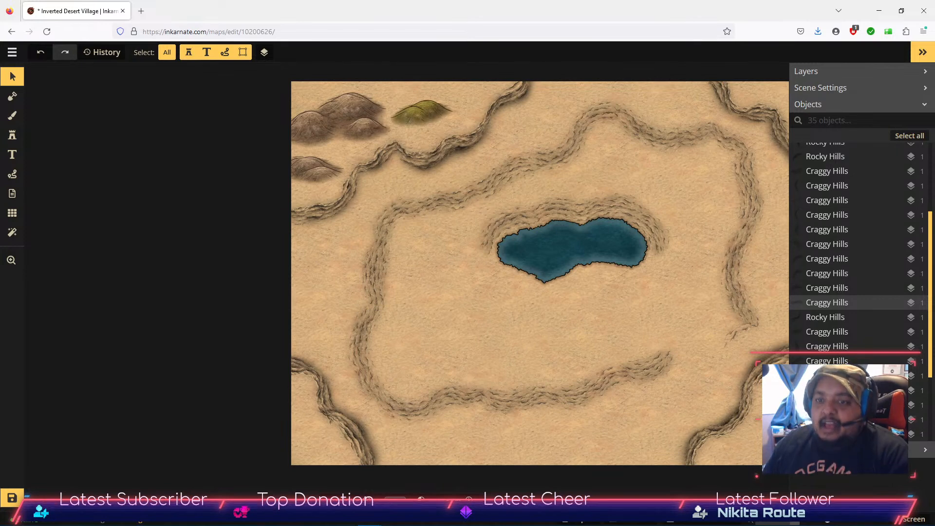
Delete all remaining ridge and hill stamps area by area, from the south of the map to the north.
left_click_drag(711, 328, 395, 401)
key("Delete")
left_click_drag(250, 314, 782, 445)
key("Delete")
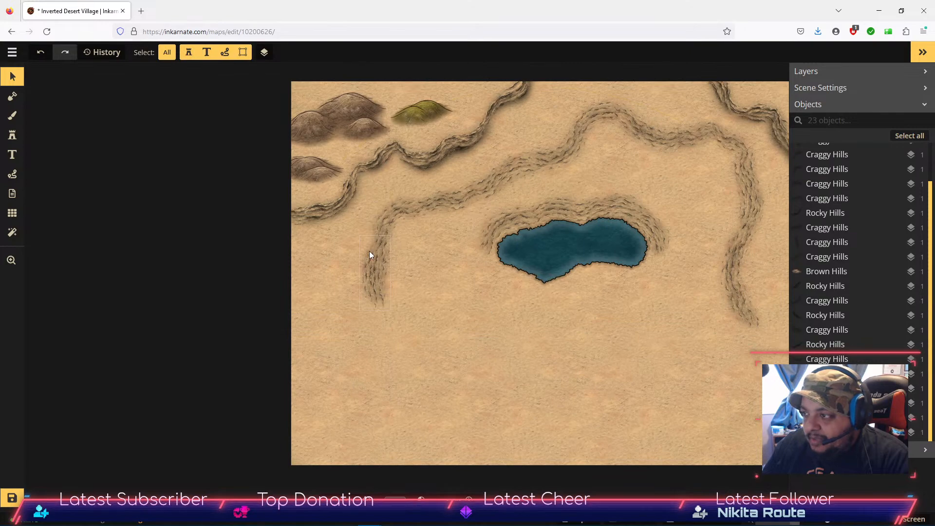
left_click_drag(447, 298, 735, 373)
key("Delete")
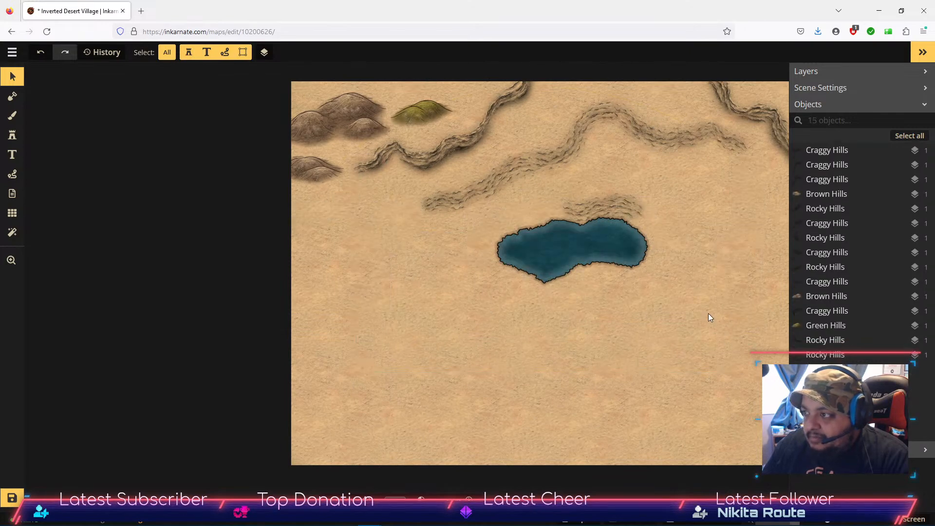
left_click_drag(292, 115, 851, 276)
key("Delete")
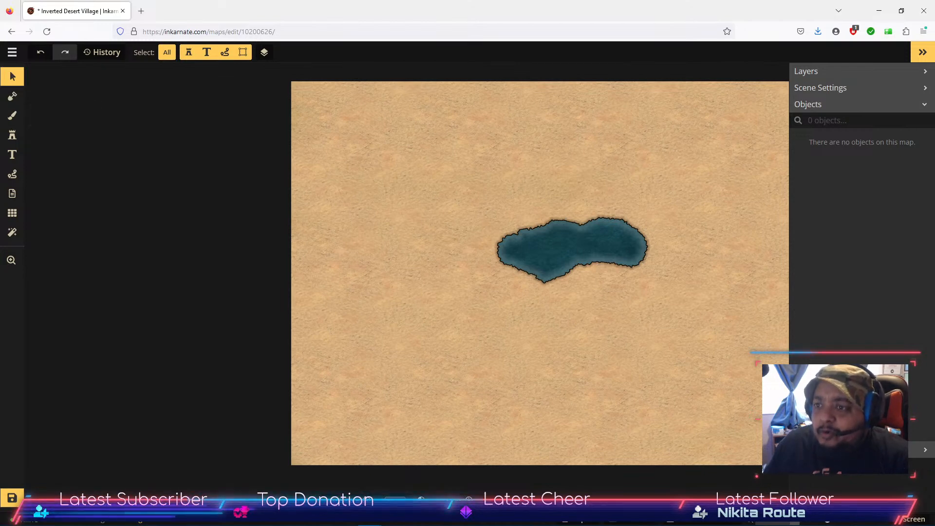
Cover the lake with land using the Mask tool's Add action at size 200.
left_click(13, 136)
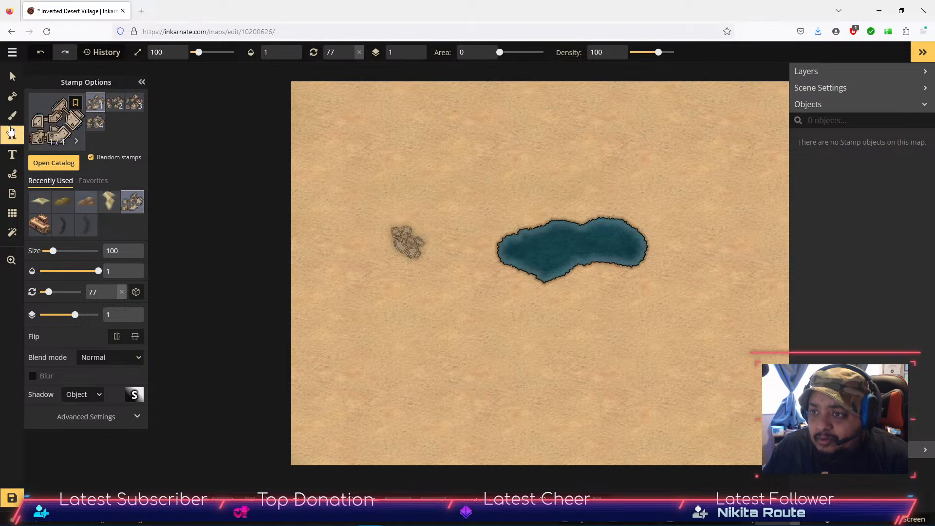
left_click(13, 98)
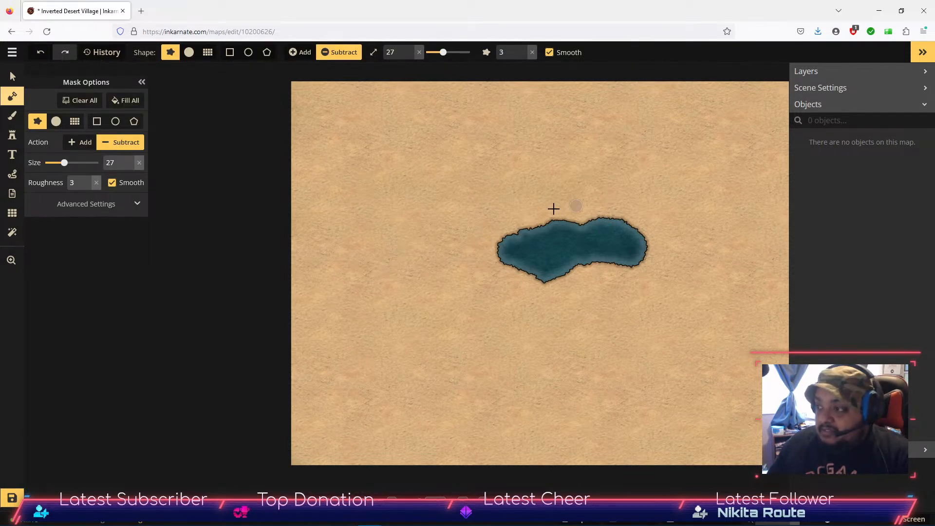
mouse_move(514, 236)
left_mouse_down()
mouse_move(531, 252)
mouse_move(509, 244)
left_mouse_up()
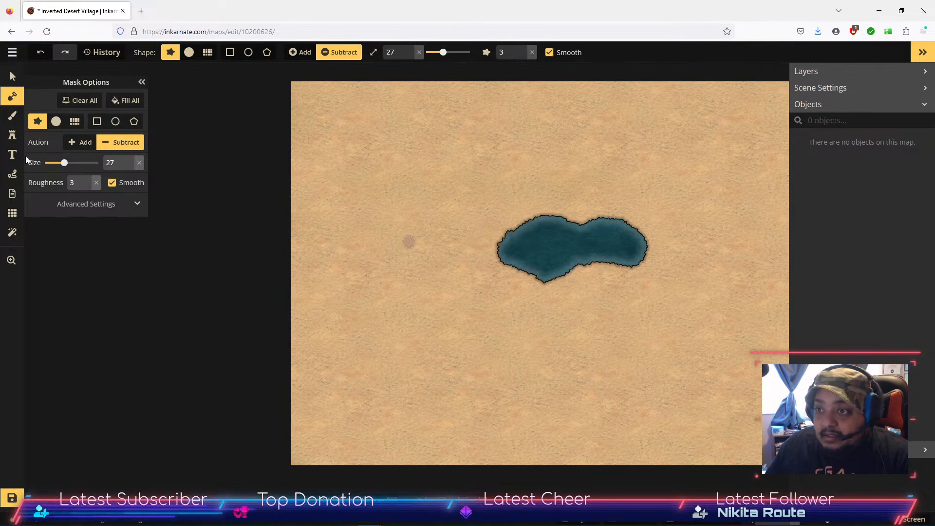
left_click(87, 142)
mouse_move(571, 204)
left_mouse_down()
mouse_move(561, 281)
mouse_move(631, 239)
mouse_move(627, 259)
mouse_move(634, 253)
left_mouse_up()
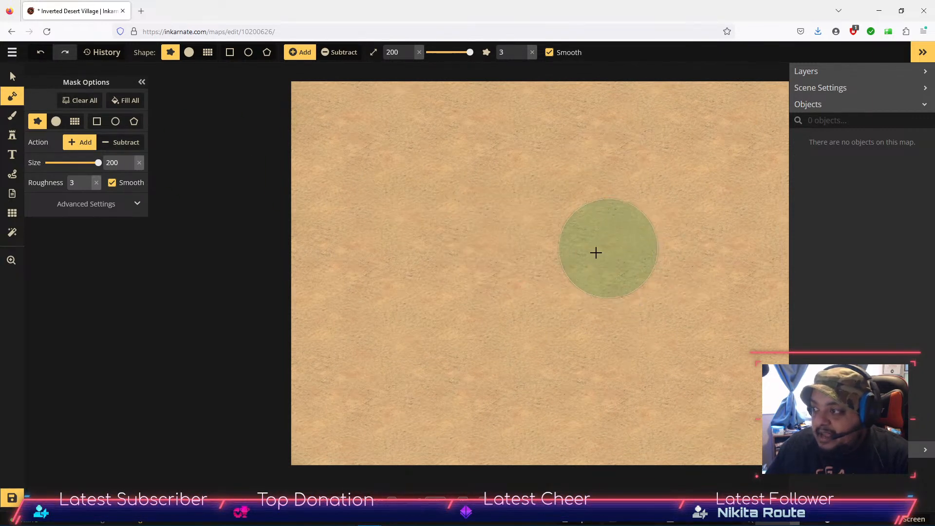
Open the stamp catalog with the Fantasy Regional HD hill stamps.
left_click(9, 139)
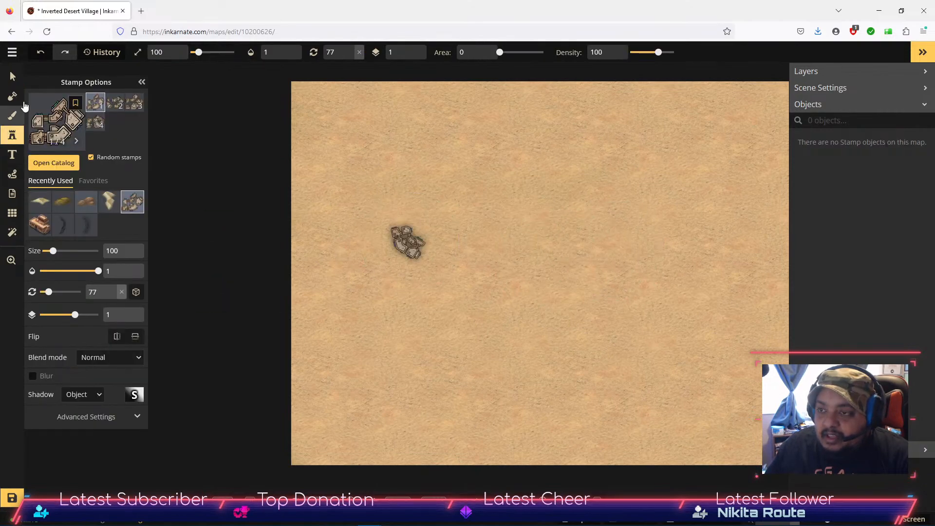
left_click(54, 163)
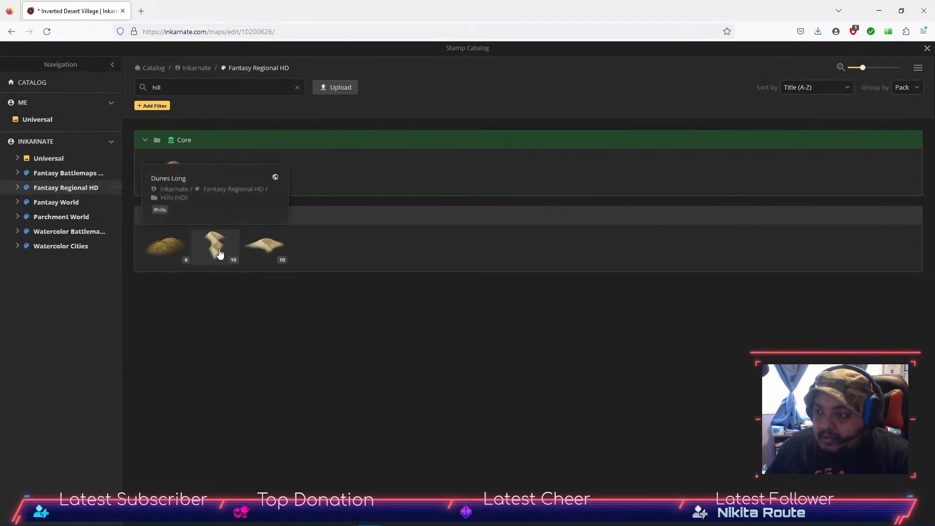
Find the Pit 2 stamp by searching the catalog for "pit" and place it near the centre of the desert map.
left_click(136, 88)
type("pit")
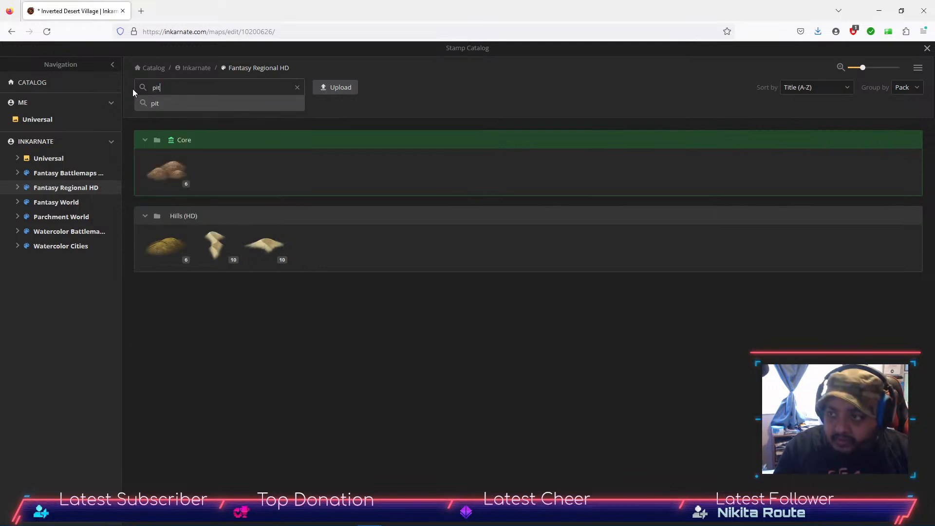
key("Return")
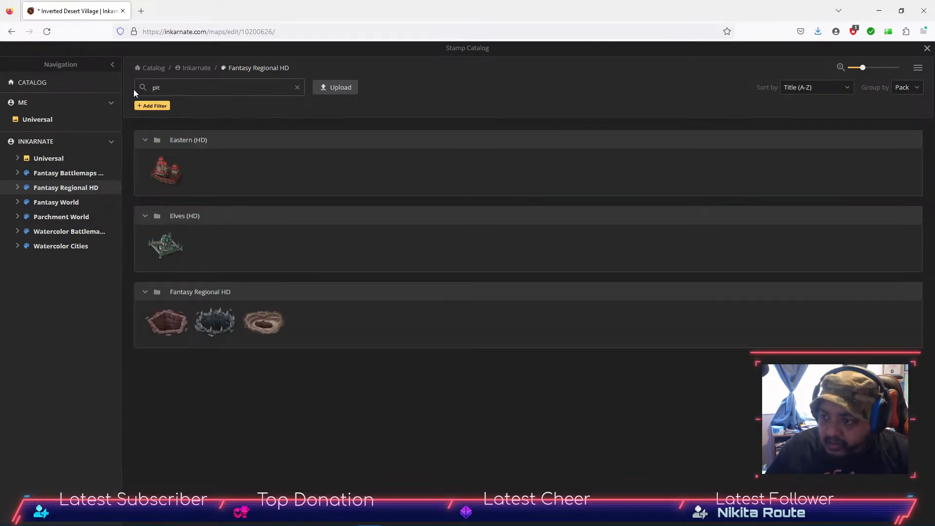
mouse_move(277, 335)
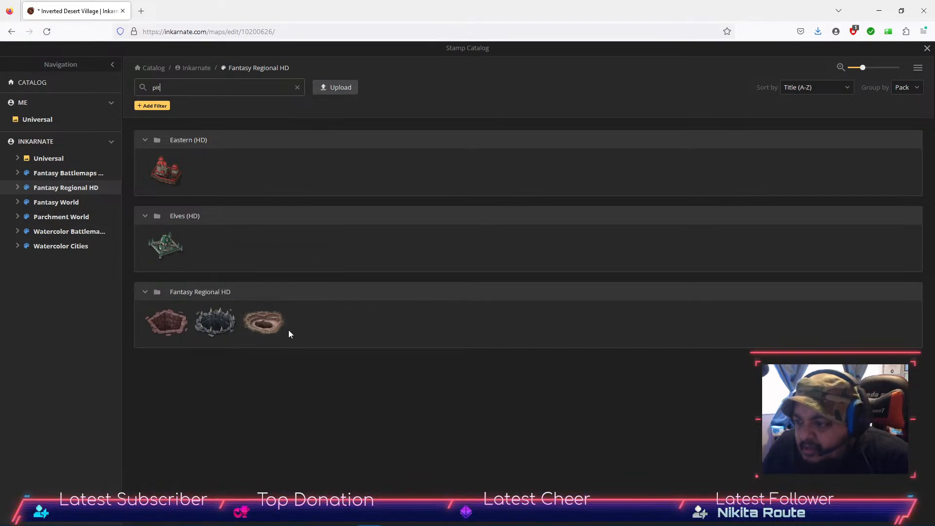
left_click(267, 330)
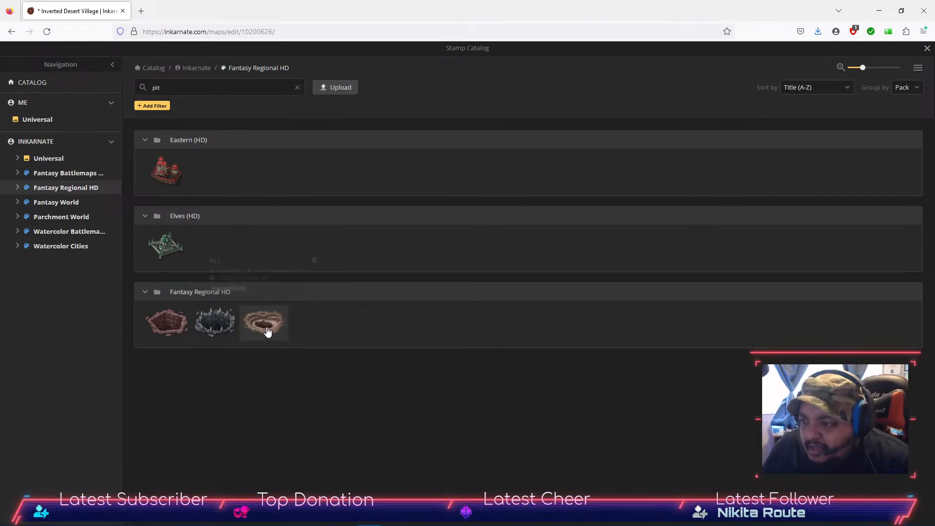
left_click(445, 295)
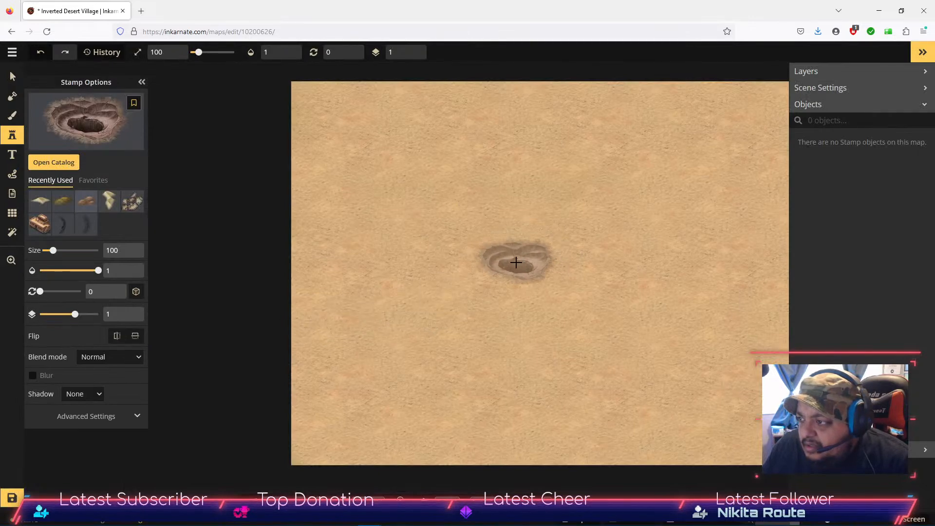
left_click(515, 262)
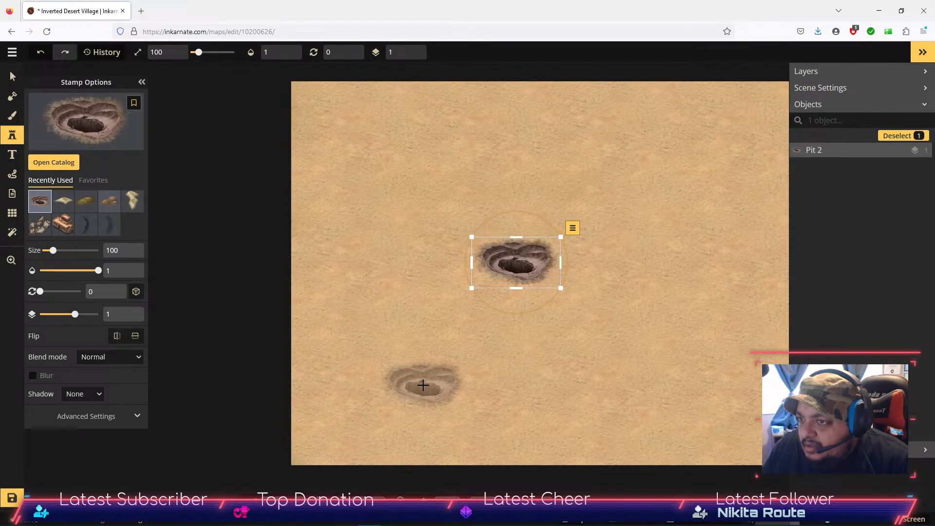
Enlarge the pit stamp to size 306 and reposition it slightly above the map's centre.
left_click_drag(129, 250, 129, 251)
left_click_drag(531, 256, 557, 259)
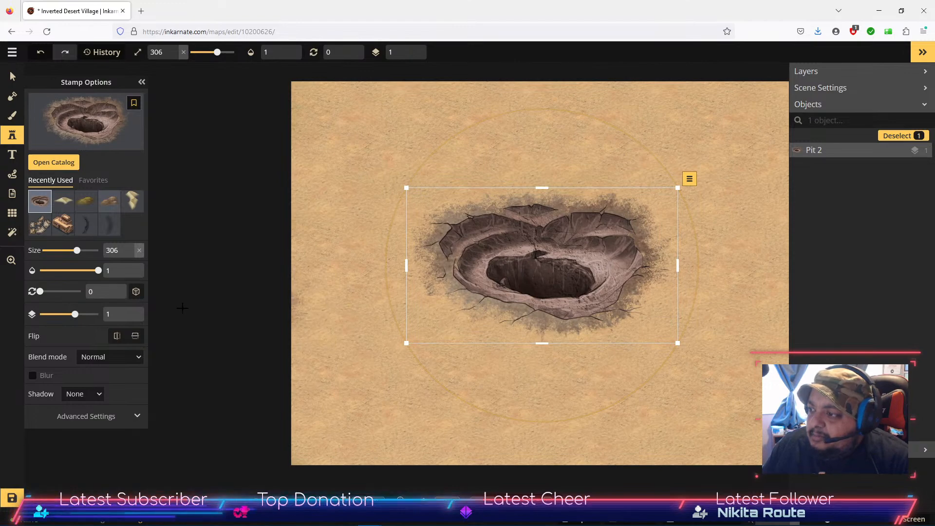
left_click_drag(541, 268, 528, 253)
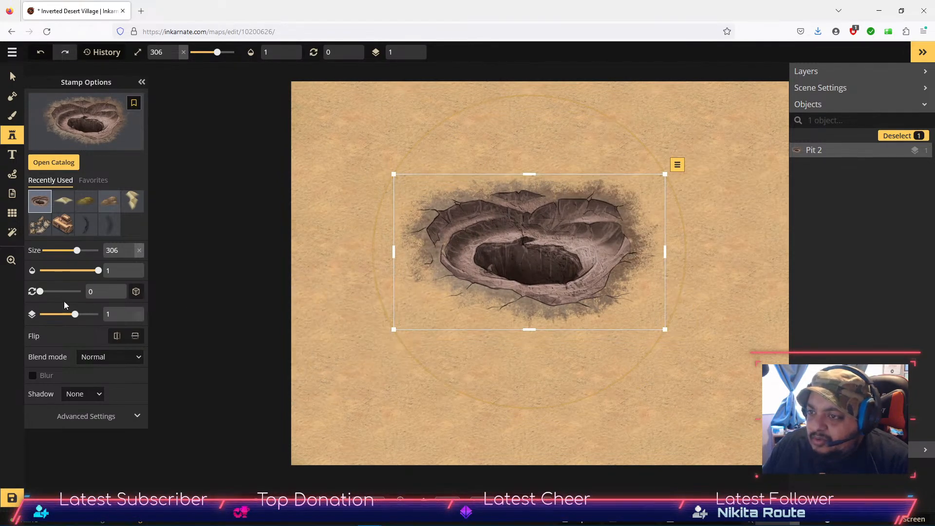
Search the stamp catalog for "depression" and clear the search term.
left_click(58, 165)
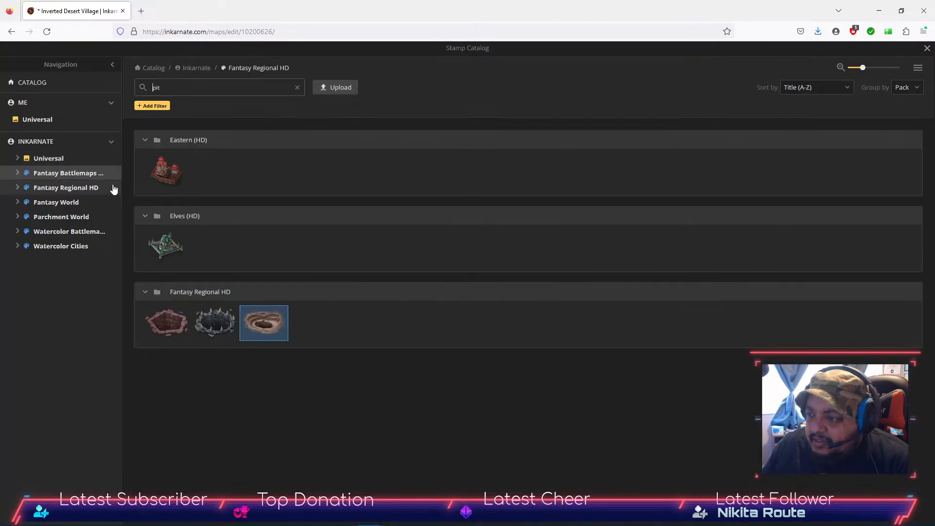
double_click(199, 88)
type("depression")
key("Return")
key("BackSpace")
key("BackSpace")
key("BackSpace")
key("BackSpace")
key("BackSpace")
key("BackSpace")
key("BackSpace")
key("BackSpace")
key("BackSpace")
key("BackSpace")
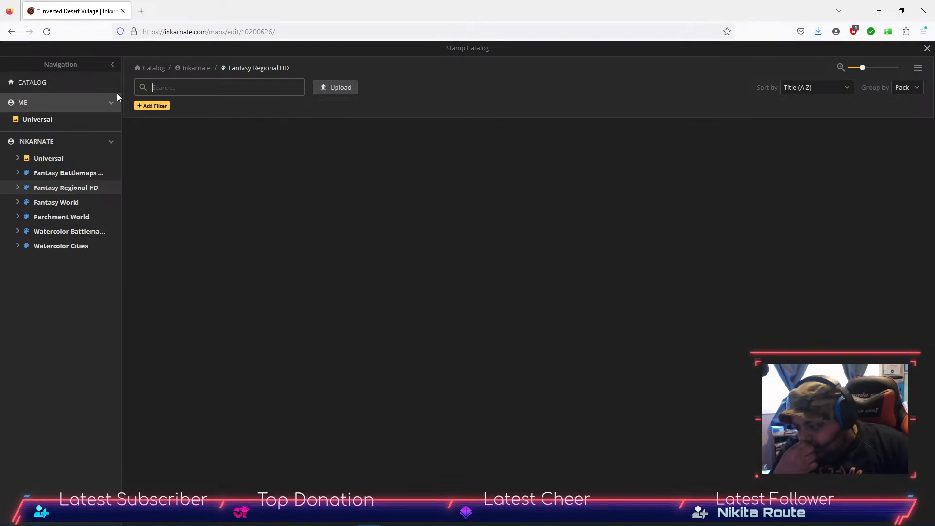
Try "slope" and "hol" as catalog search terms, and search for "pit" again.
type("slope")
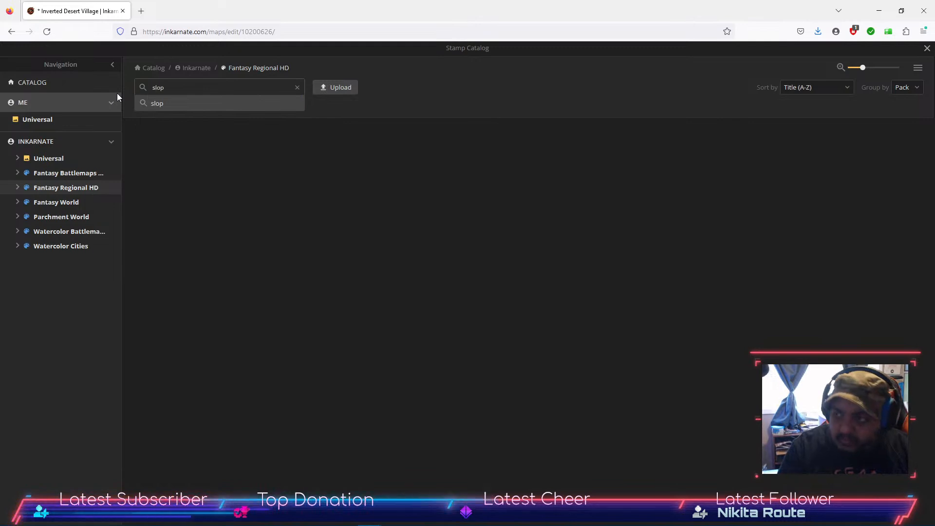
key("BackSpace")
key("BackSpace")
key("BackSpace")
key("BackSpace")
key("BackSpace")
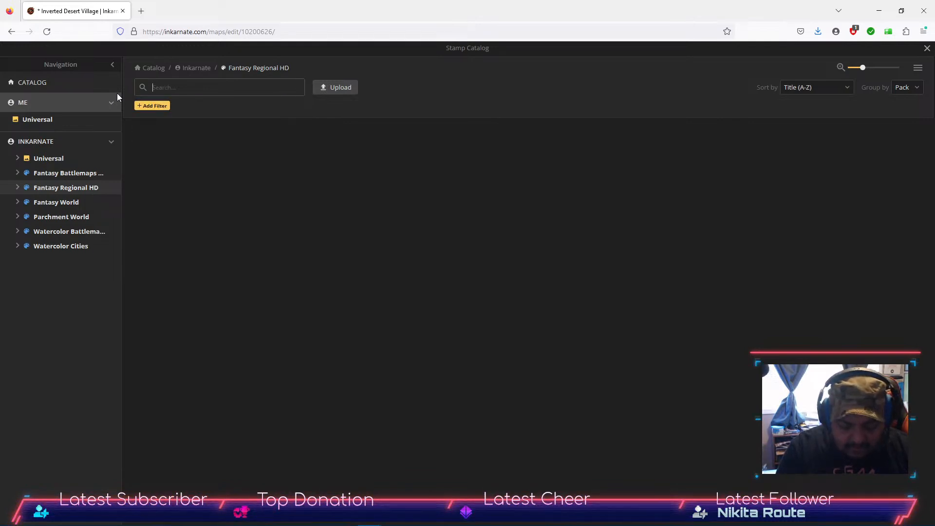
type("hol")
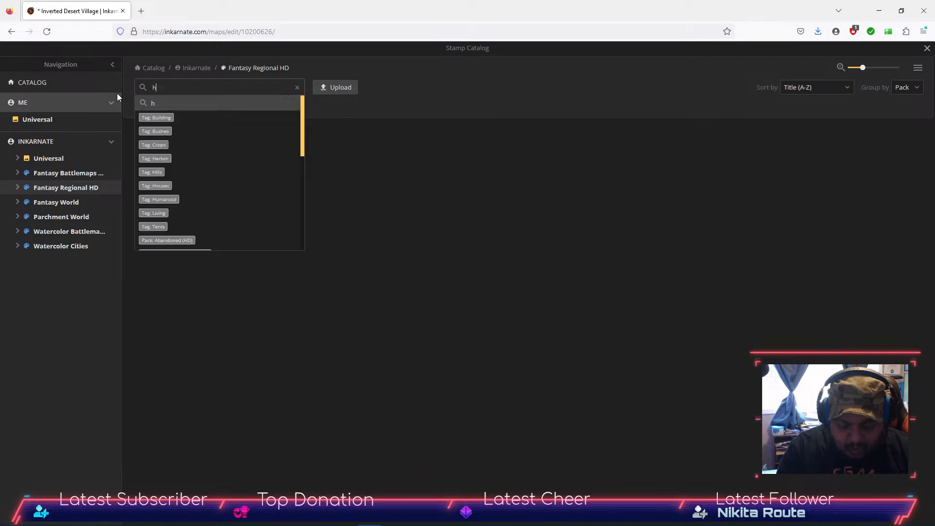
key("BackSpace")
key("BackSpace")
key("BackSpace")
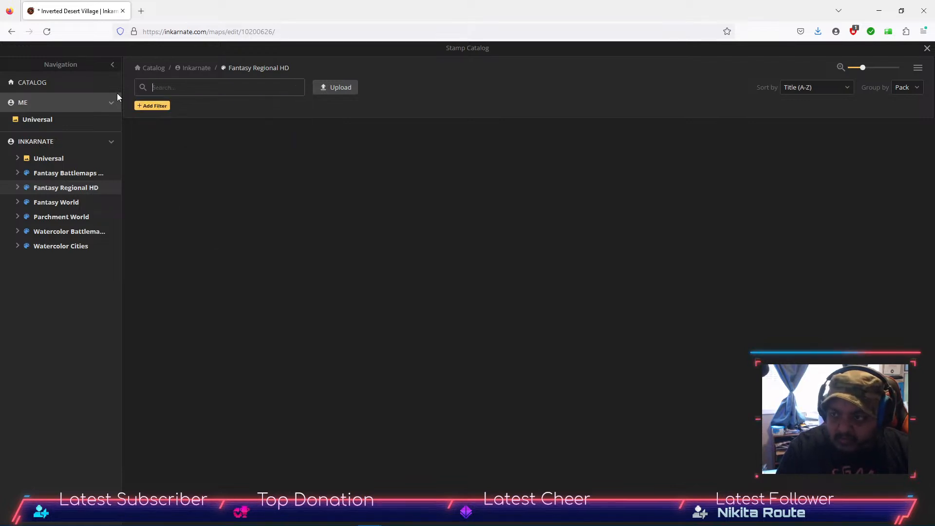
type("pit")
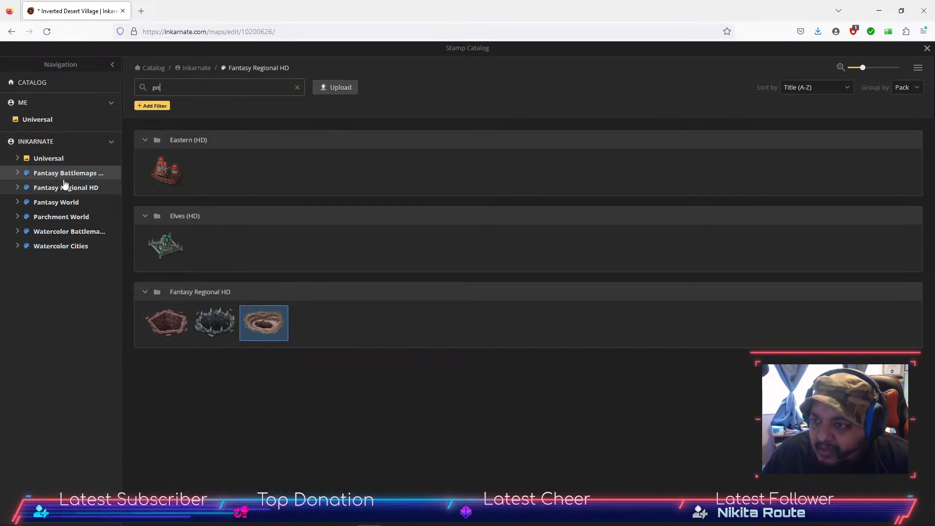
Clear the search, choose the Chasms stamp from the Nature (HD) pack, and place two chasms on the map below the pit.
left_click(297, 88)
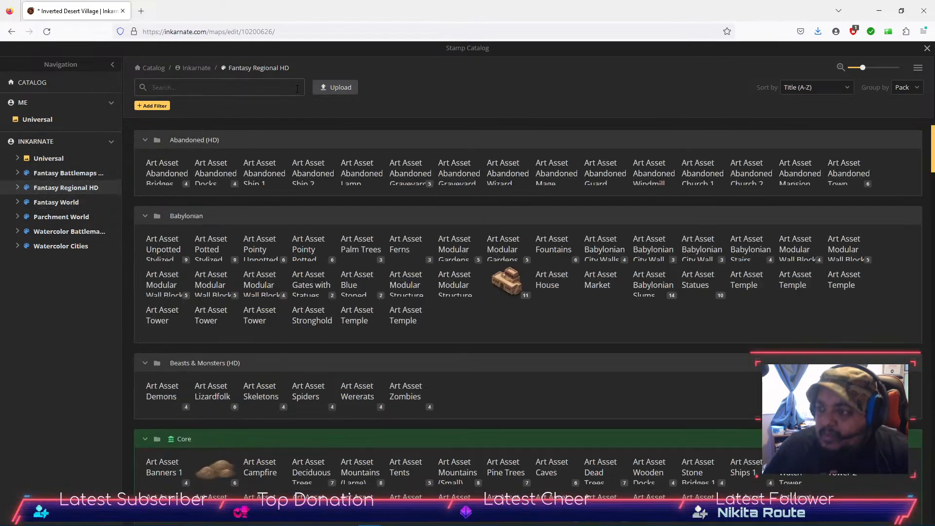
scroll(526, 240, "down", 20)
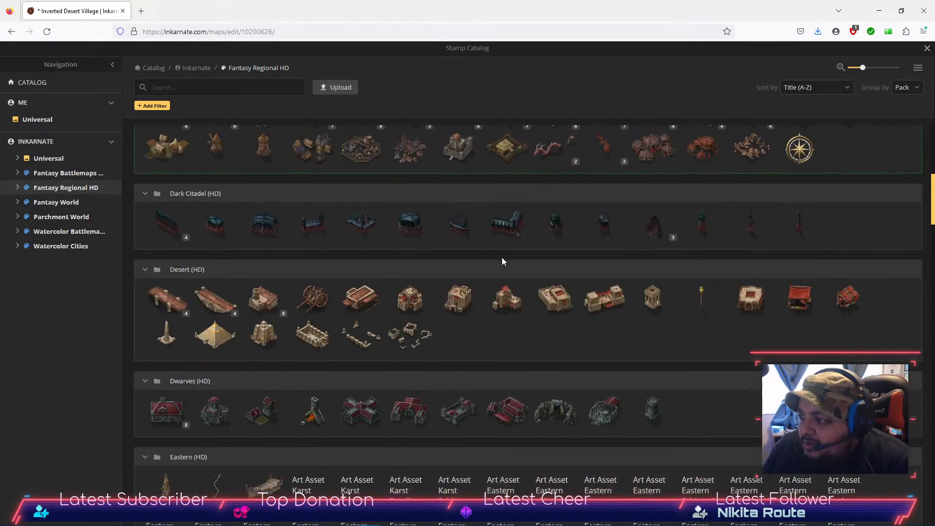
scroll(363, 256, "down", 6)
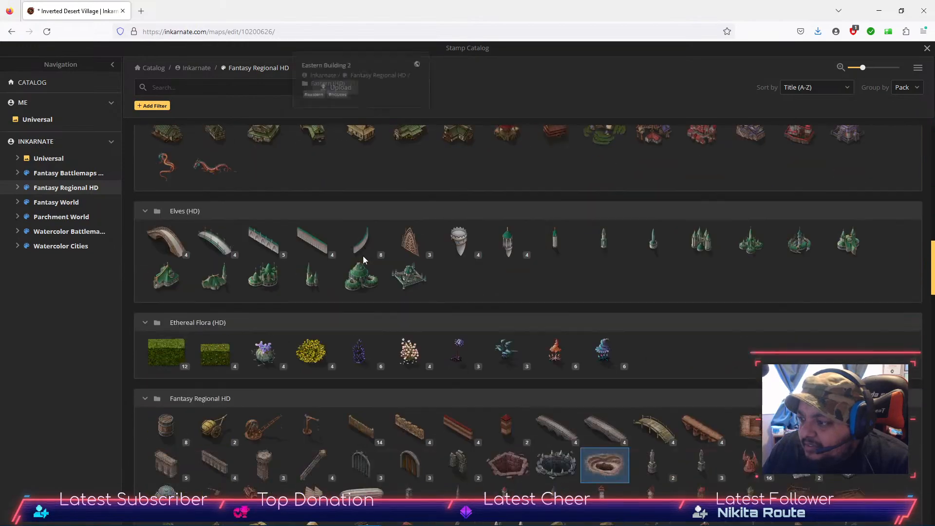
scroll(364, 256, "down", 12)
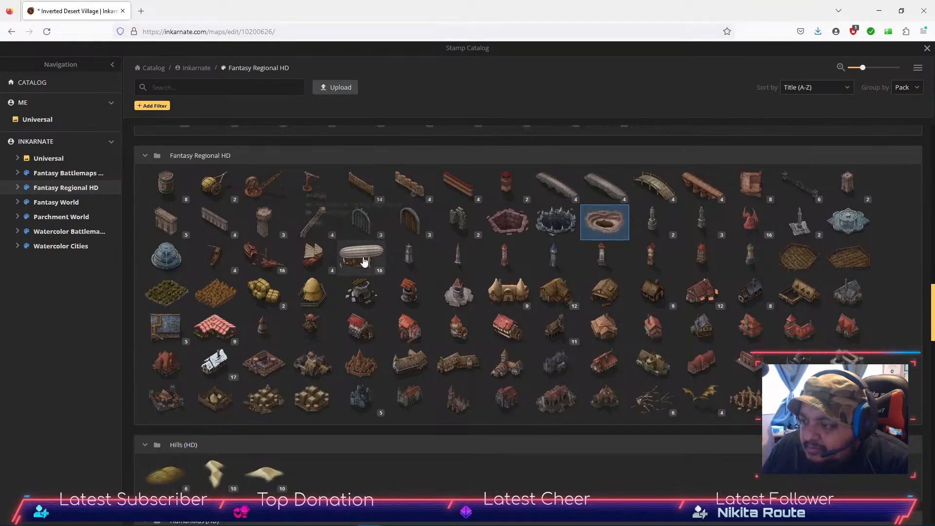
scroll(363, 256, "down", 2)
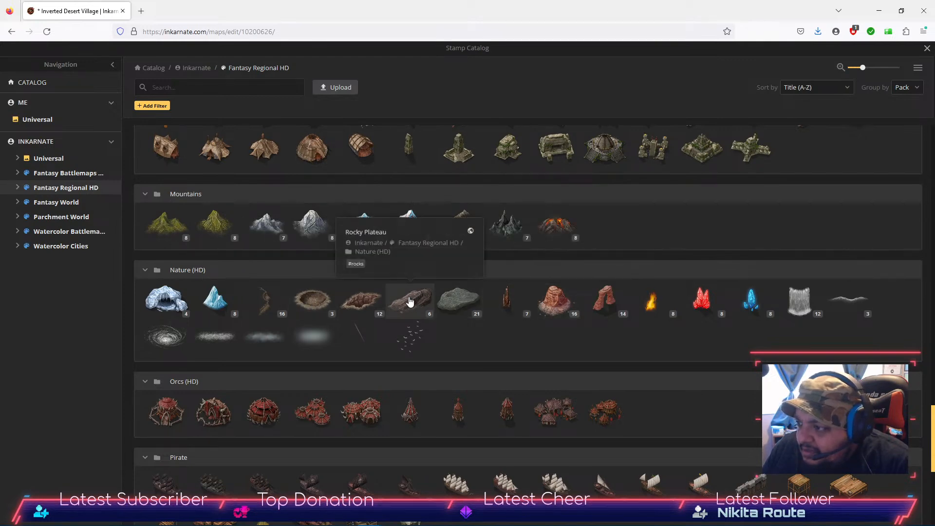
left_click(374, 306)
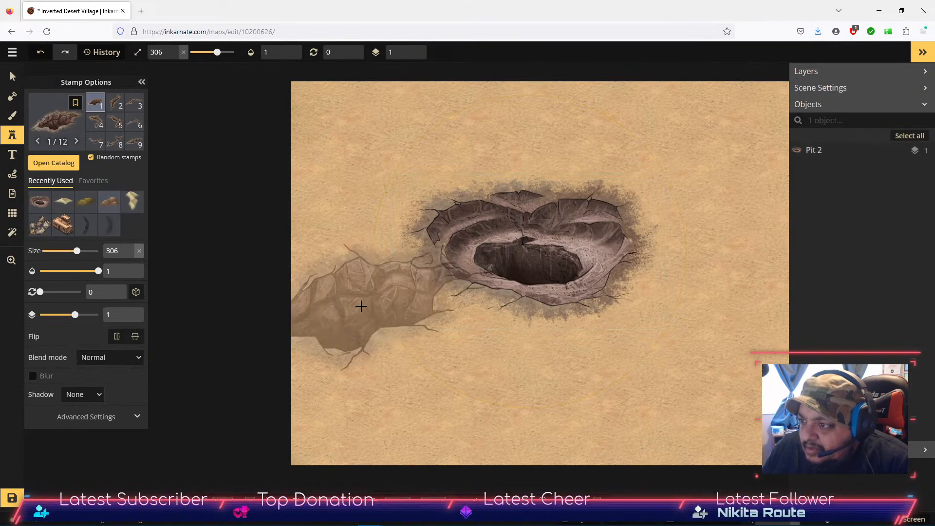
left_click(421, 356)
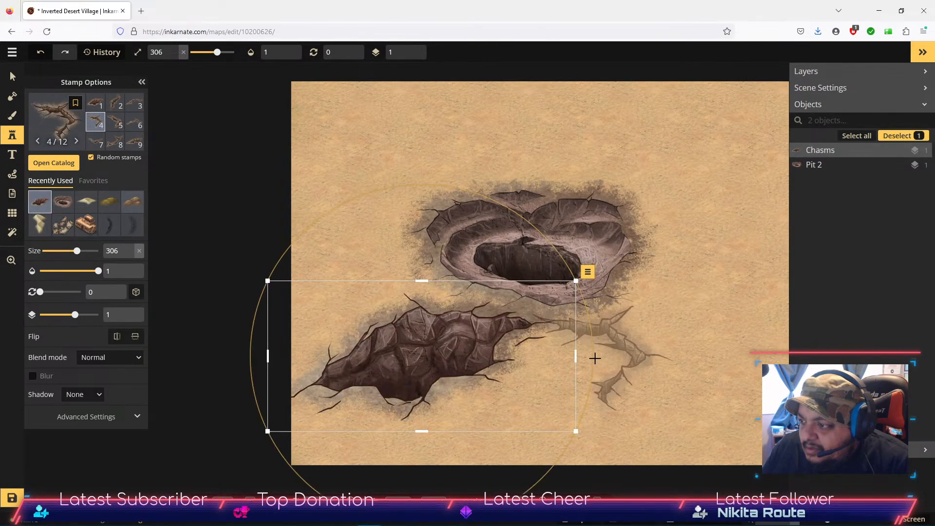
left_click(660, 351)
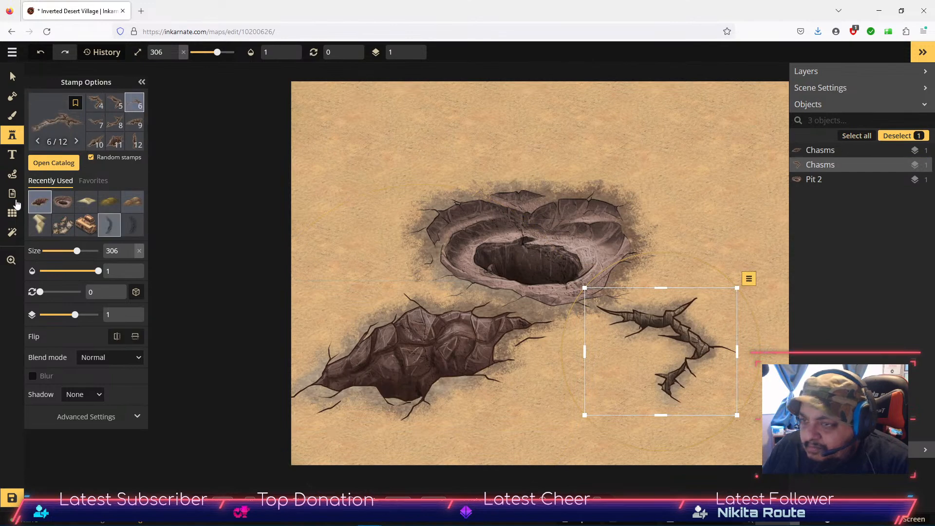
Delete both chasm stamps and the pit stamp from the map.
left_click(10, 73)
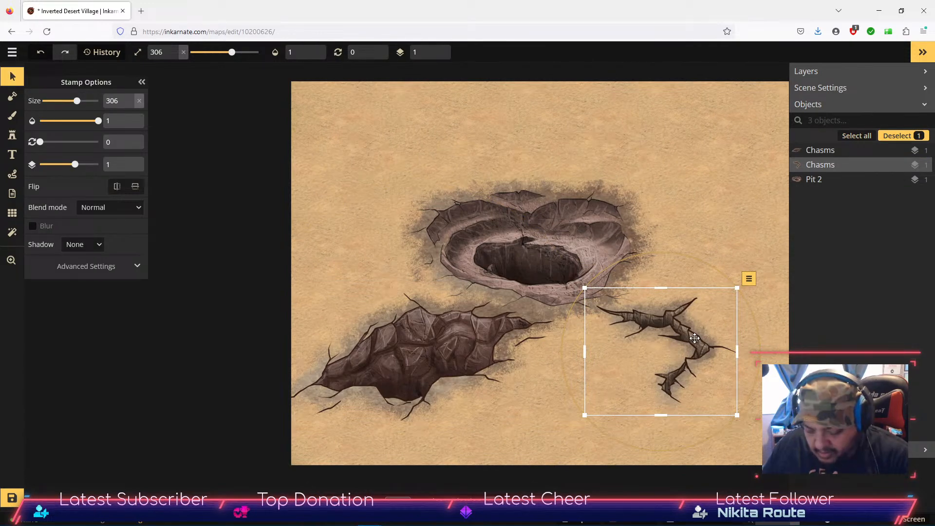
key("Delete")
left_click(475, 357)
key("Delete")
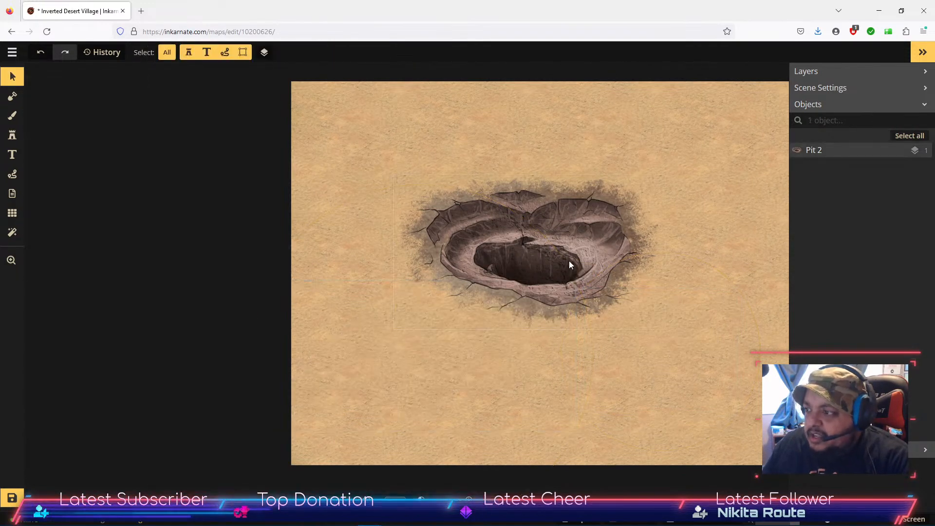
left_click(569, 261)
key("Delete")
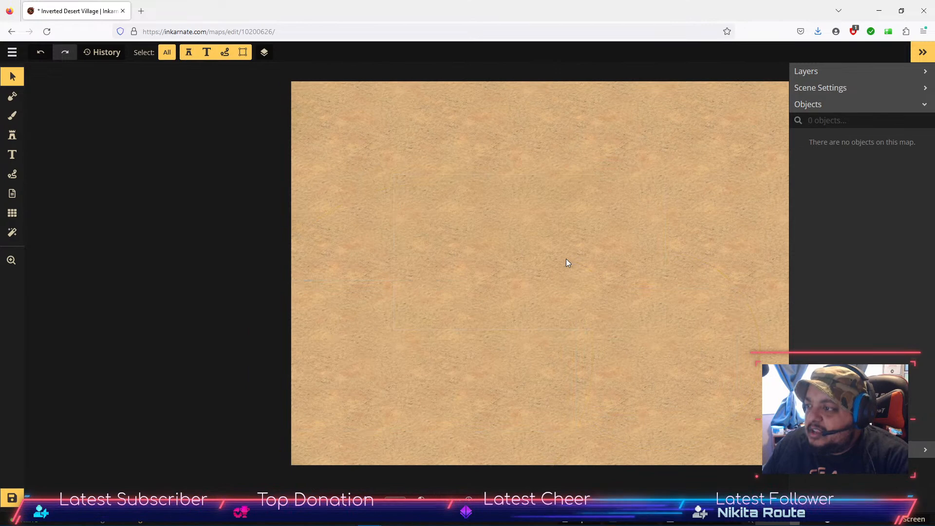
Browse the Fantasy Regional HD stamp packs for terrain suited to a sunken desert village.
left_click(18, 139)
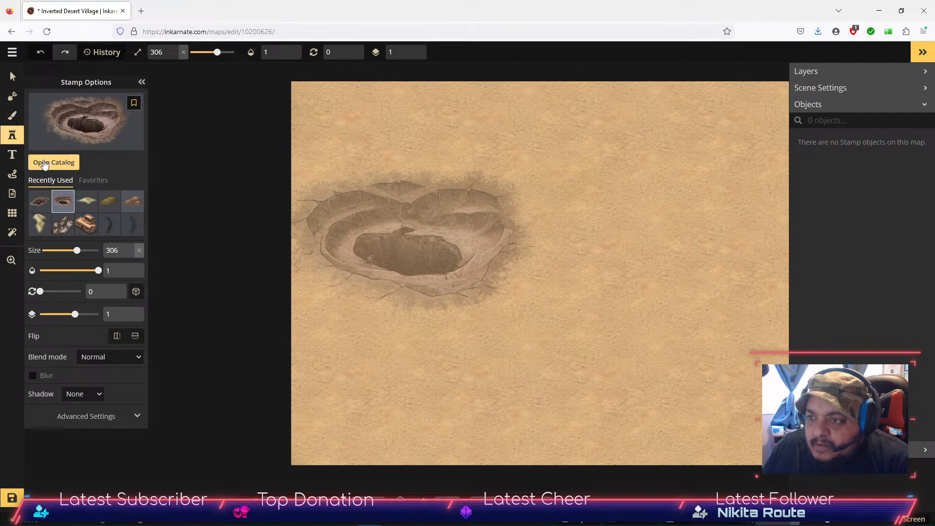
left_click(83, 165)
scroll(480, 289, "down", 4)
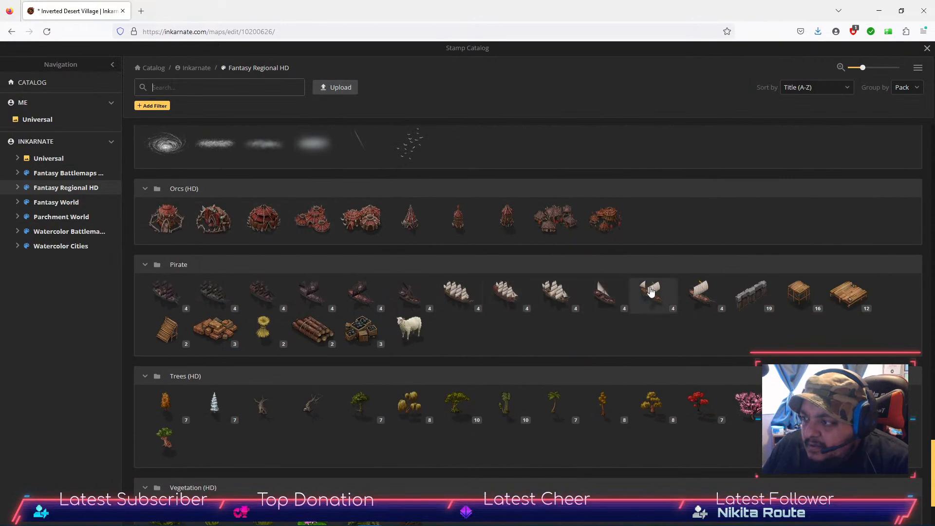
scroll(647, 292, "down", 2)
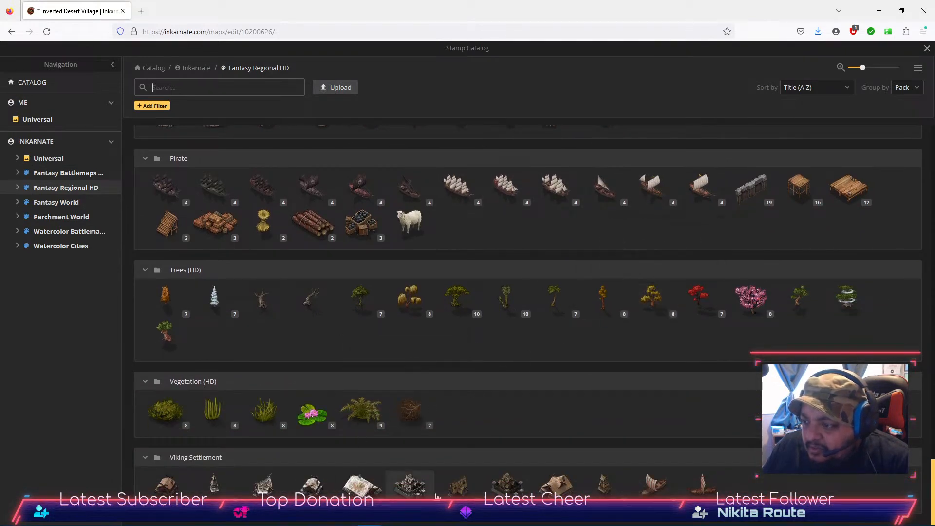
scroll(296, 431, "up", 4)
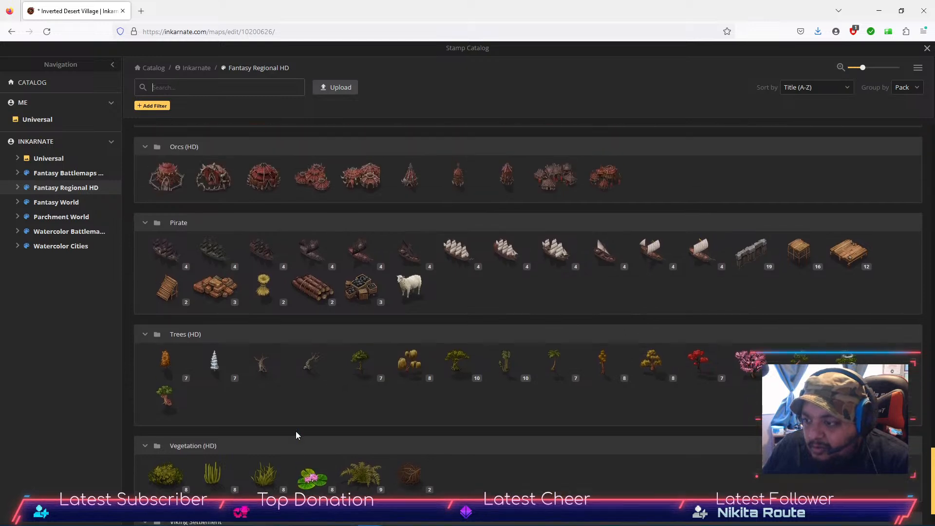
scroll(294, 429, "up", 3)
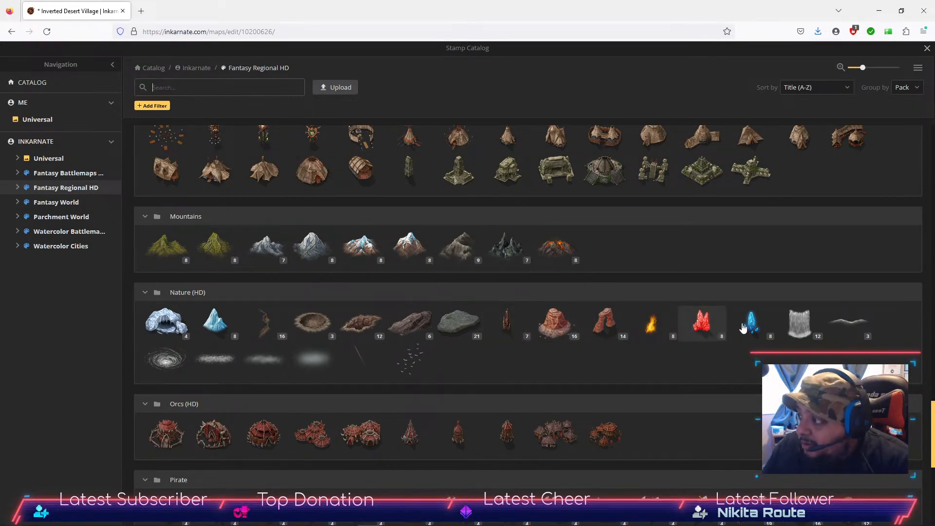
scroll(379, 276, "up", 3)
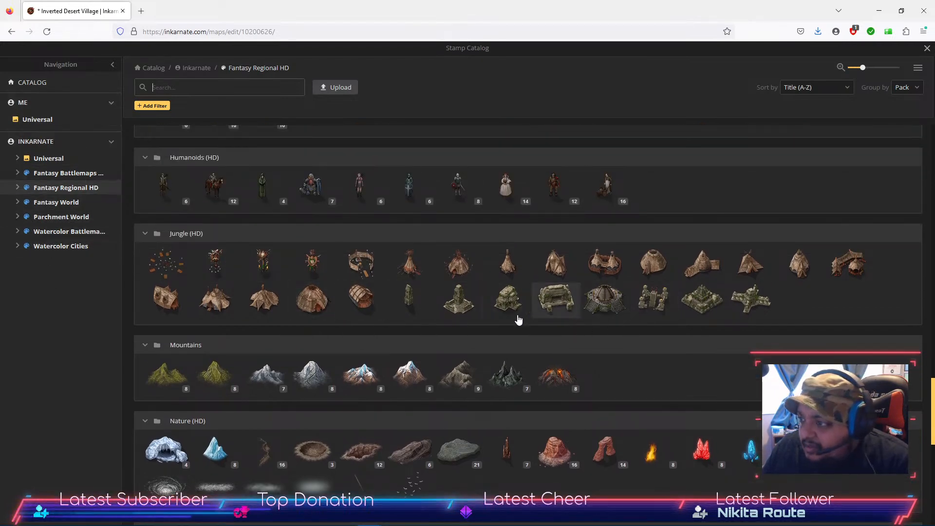
Search the Watercolor Cities pack for "hill" and choose the long Big Red Sand Hill stamp from the Terrain group.
left_click(60, 246)
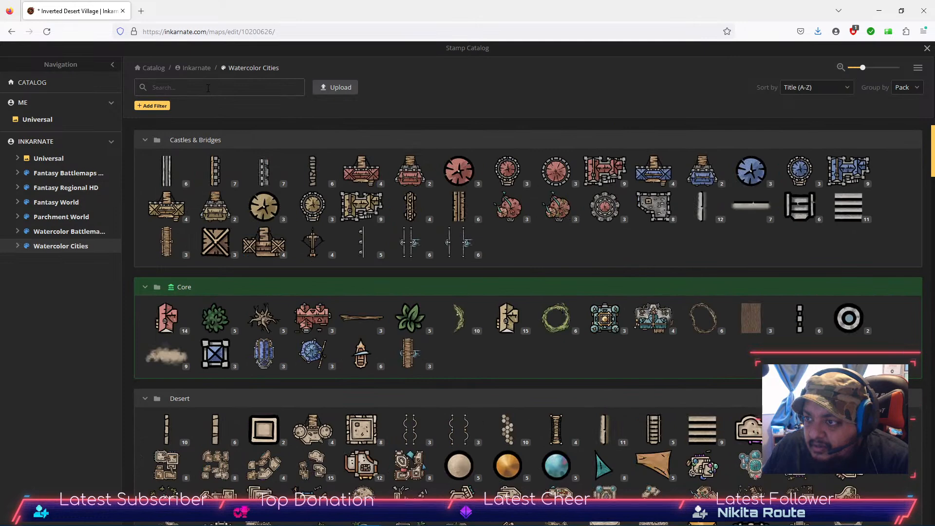
type("hill")
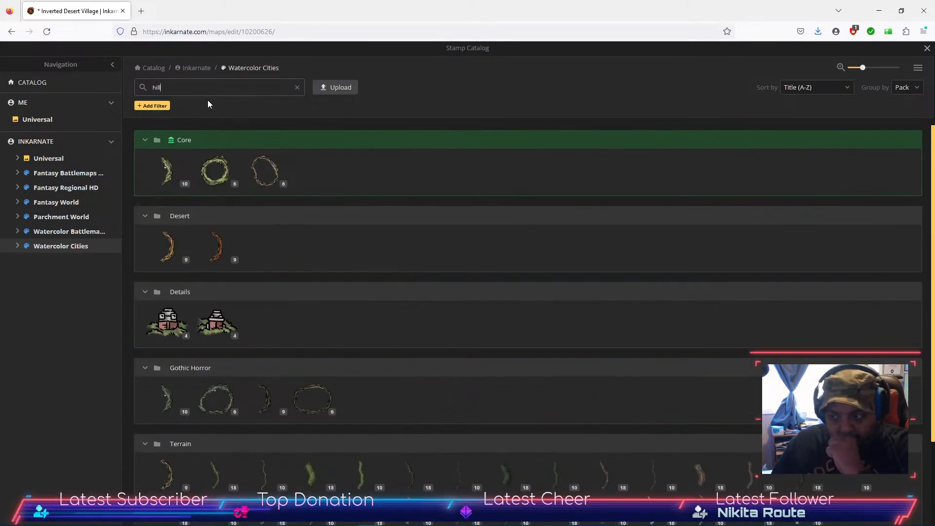
scroll(329, 280, "down", 2)
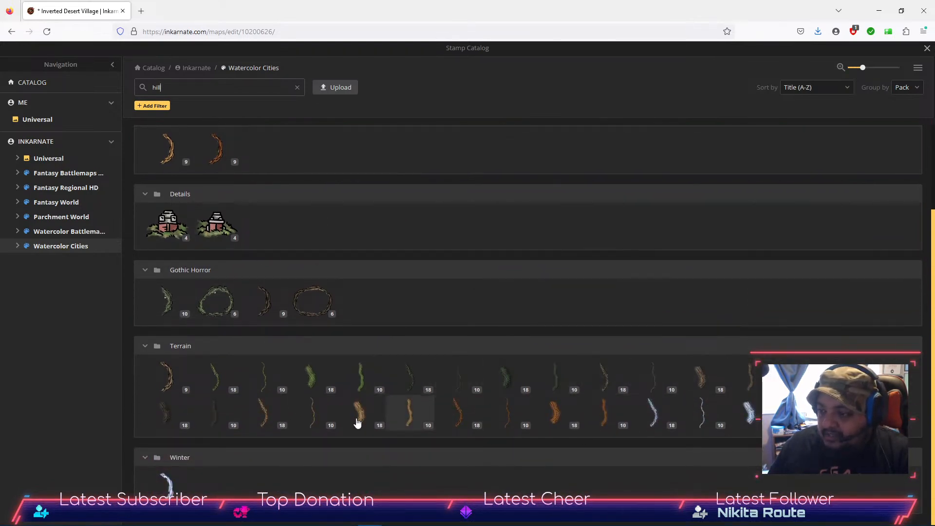
scroll(193, 472, "up", 2)
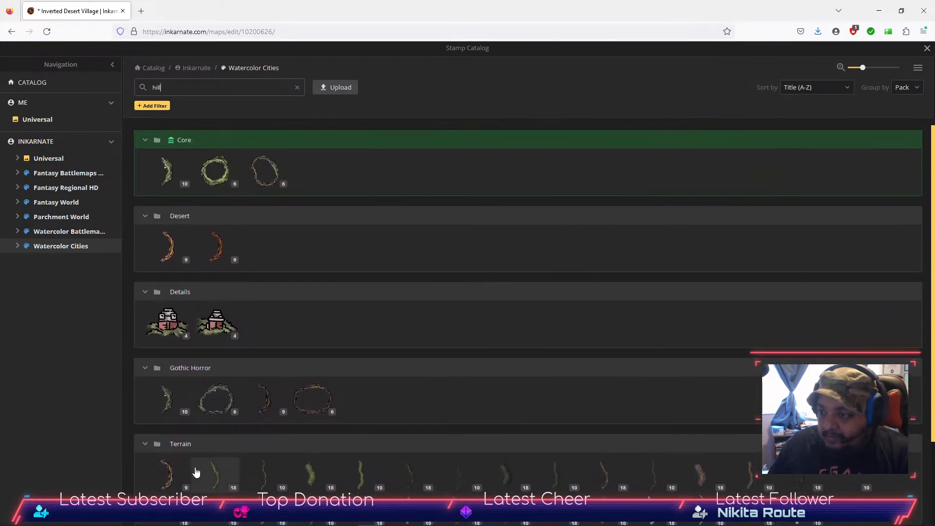
scroll(415, 313, "down", 2)
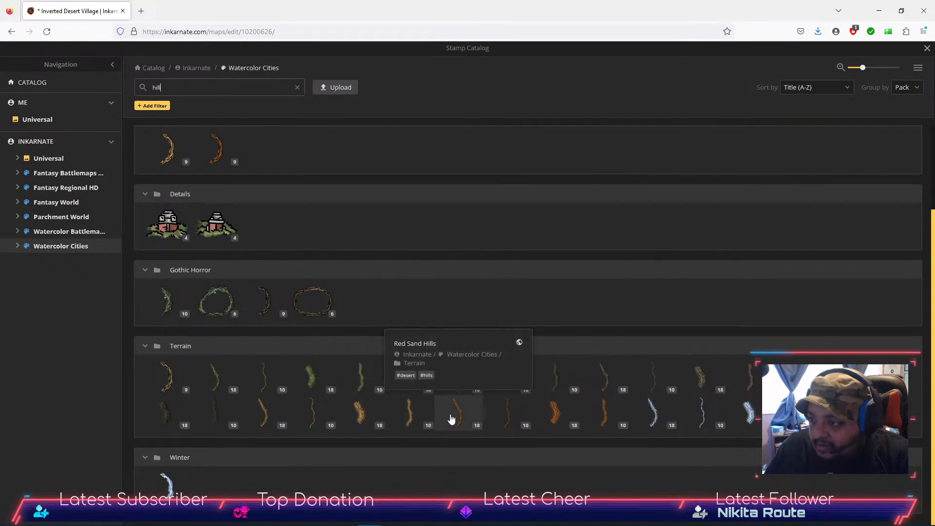
left_click(606, 418)
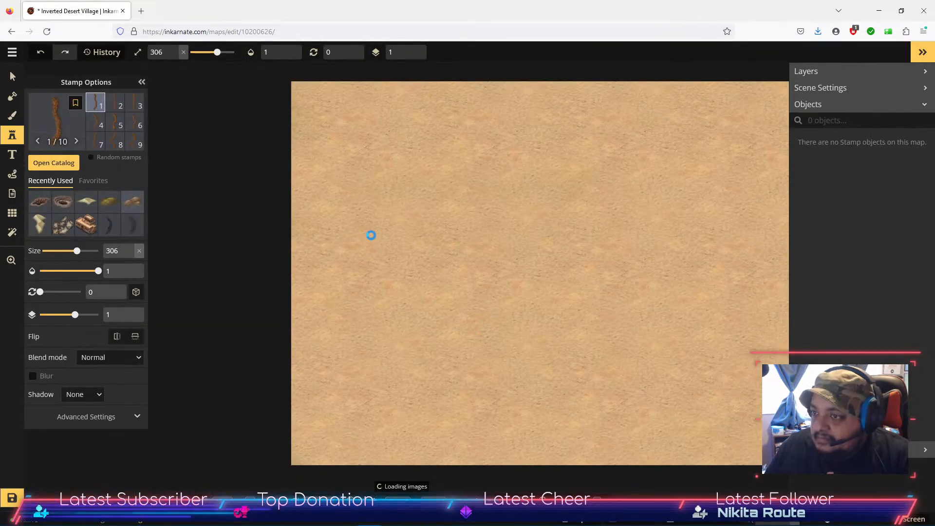
Set the stamp size to 100 and place one long hill ridge in the upper-left area of the map.
left_click(130, 254)
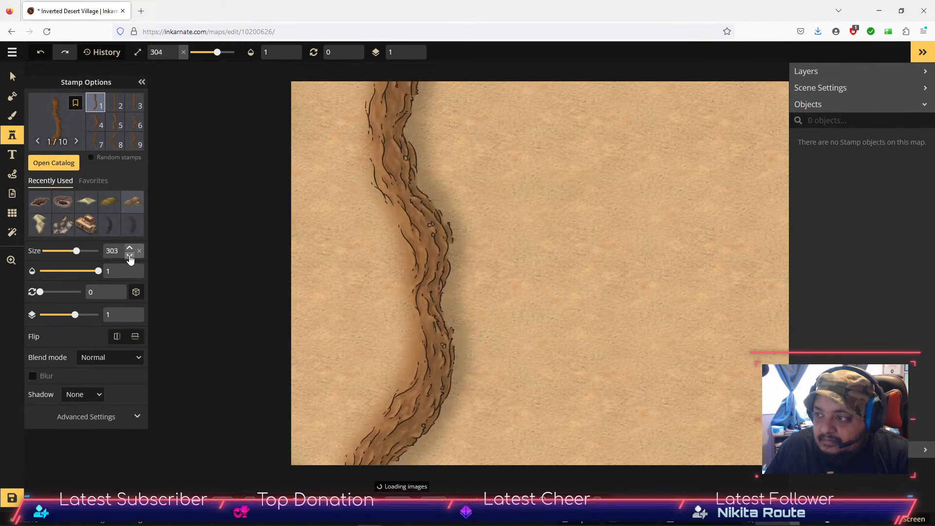
left_click(129, 254)
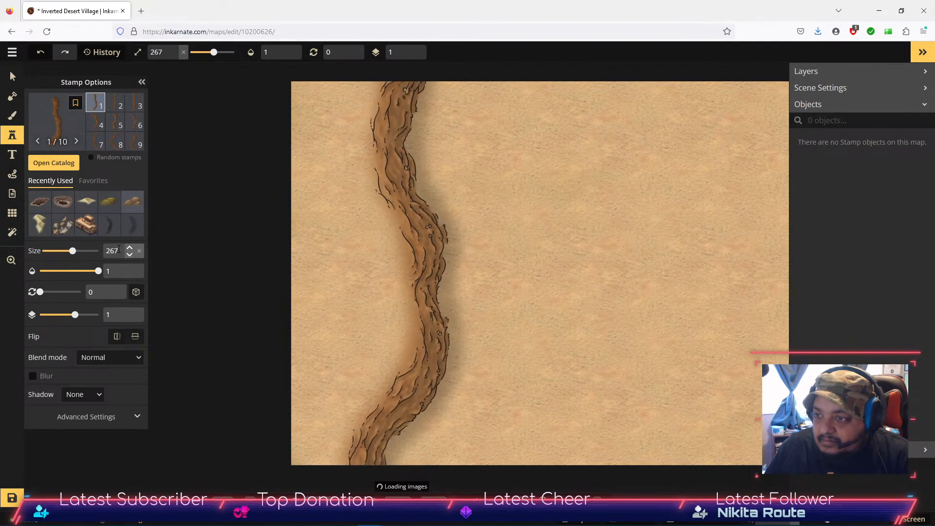
type("100")
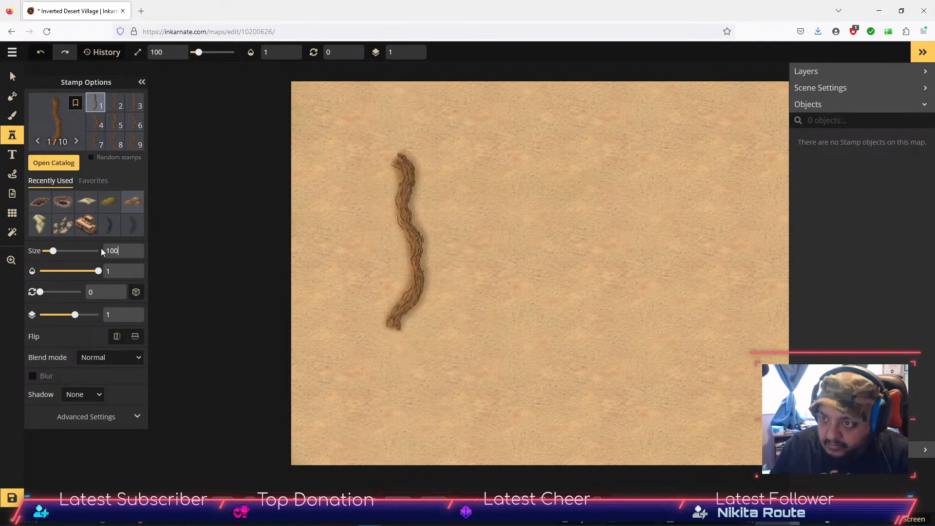
left_click(417, 193)
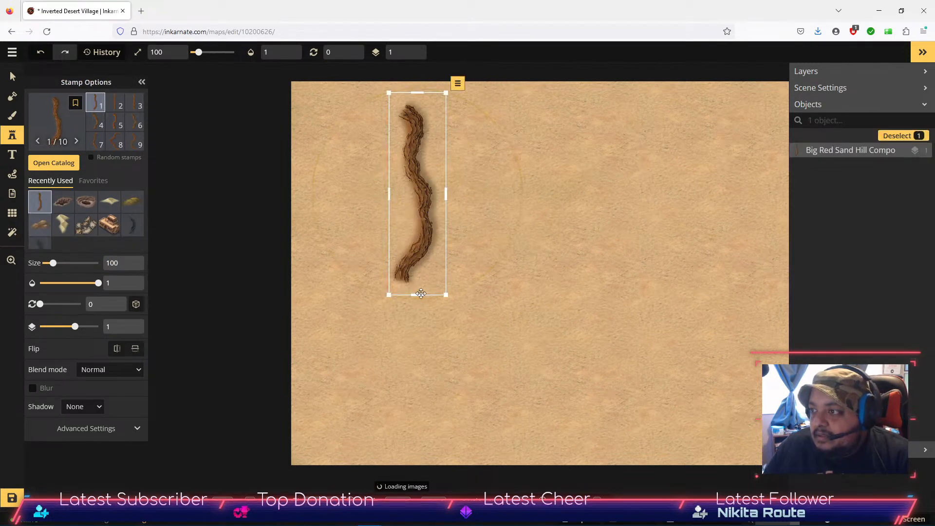
Rotate the hill ridge to 49 degrees and move it so its lower end meets the map's left edge.
left_click_drag(415, 299, 344, 284)
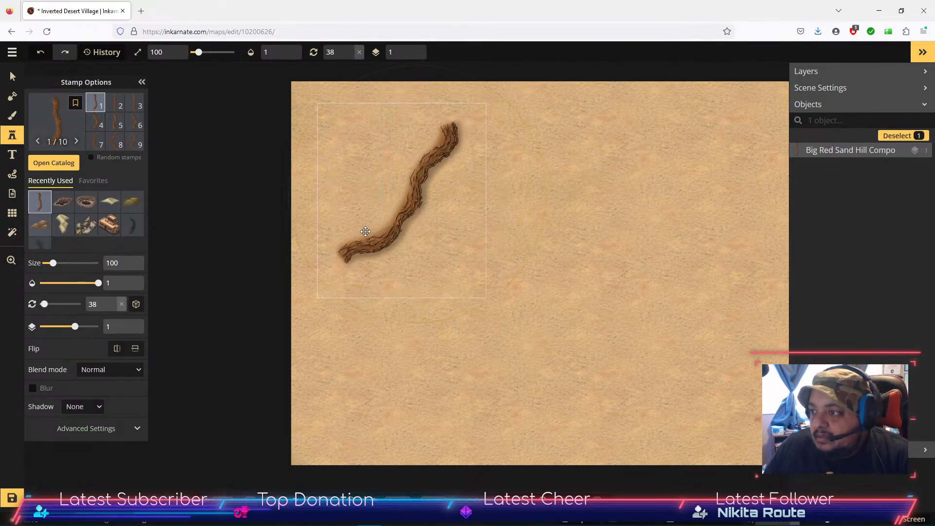
left_click_drag(340, 236, 330, 245)
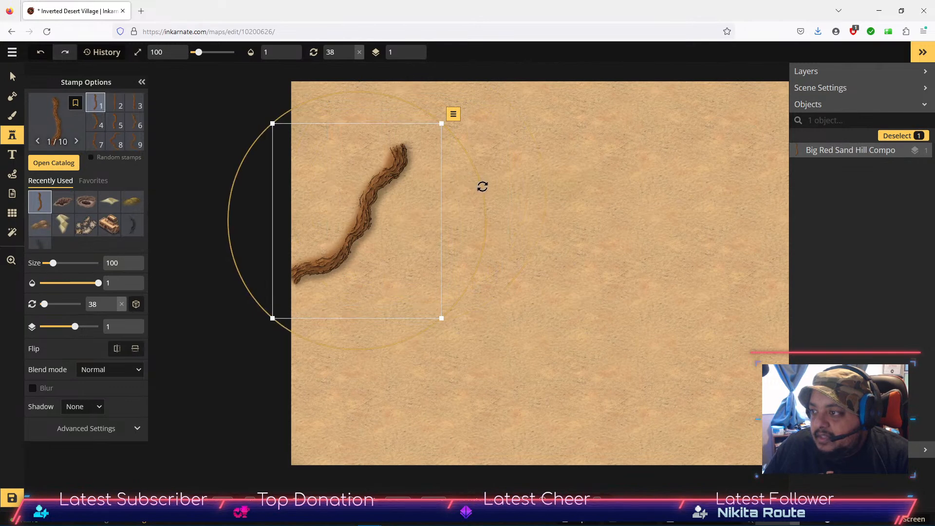
left_click_drag(482, 183, 461, 201)
left_click_drag(370, 188, 369, 182)
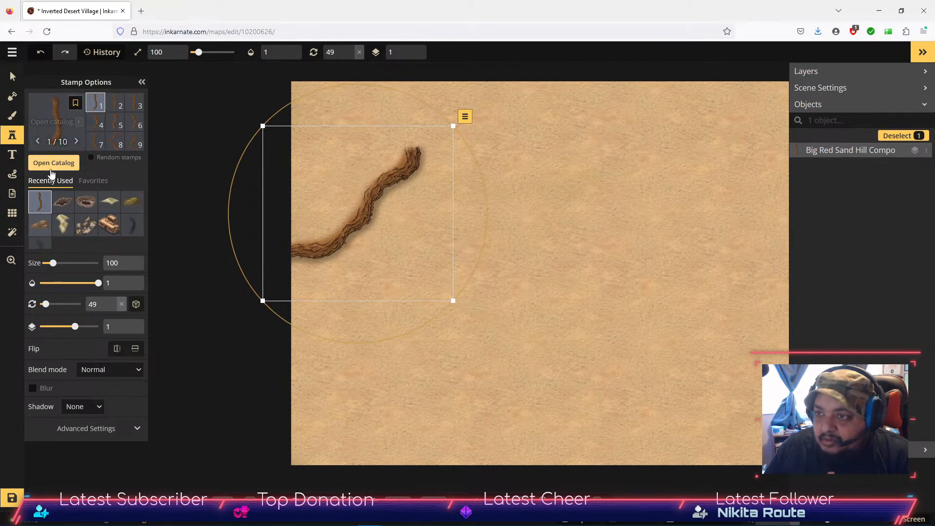
Place variant 9 of the ridge, rotate it to 85 degrees, and join it to the first ridge's upper end.
left_click(51, 164)
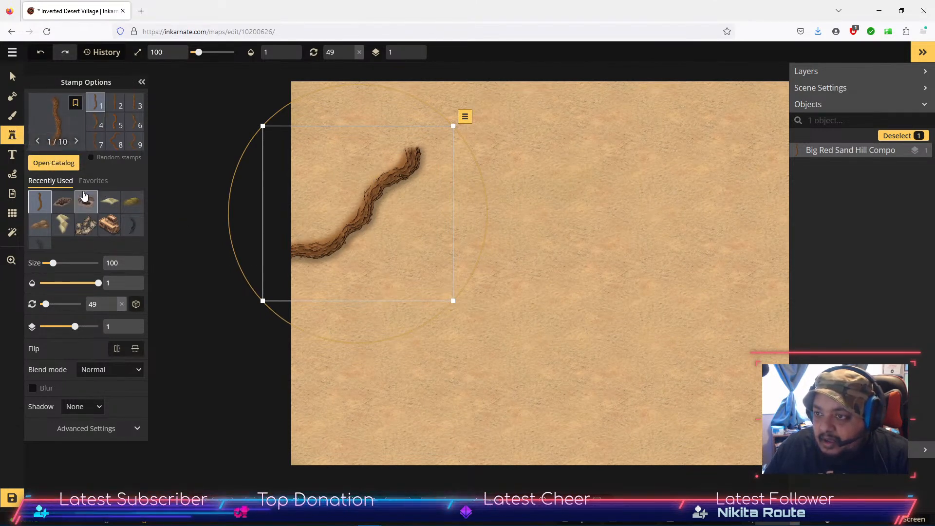
left_click(134, 125)
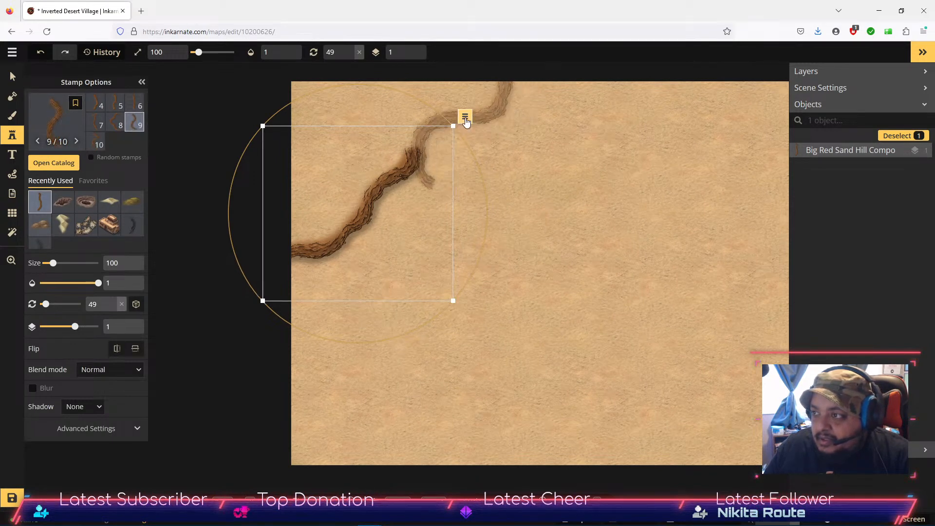
left_click(510, 142)
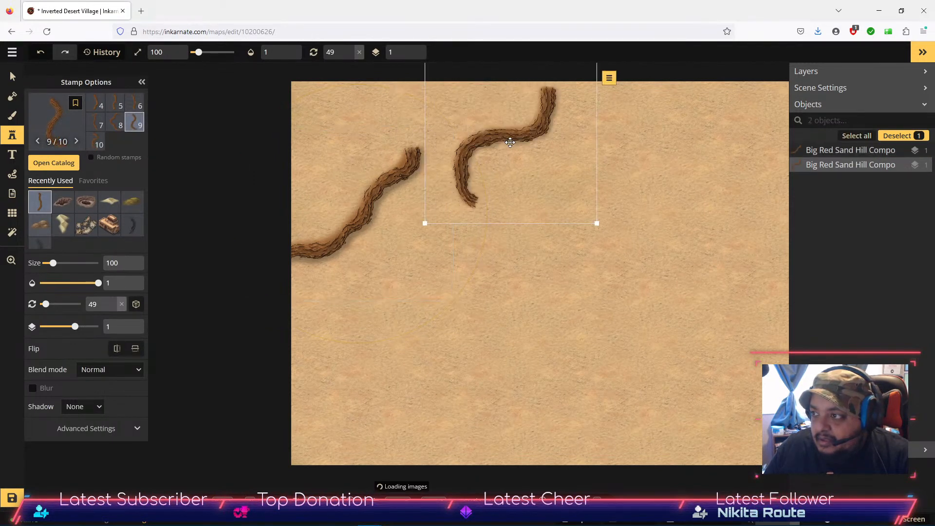
left_click(12, 77)
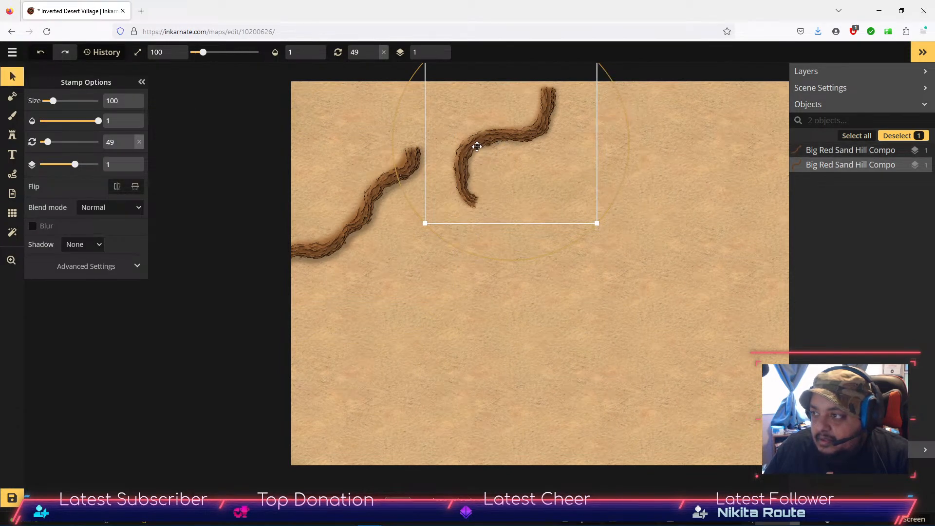
left_click_drag(487, 258, 429, 224)
left_click_drag(487, 151, 479, 107)
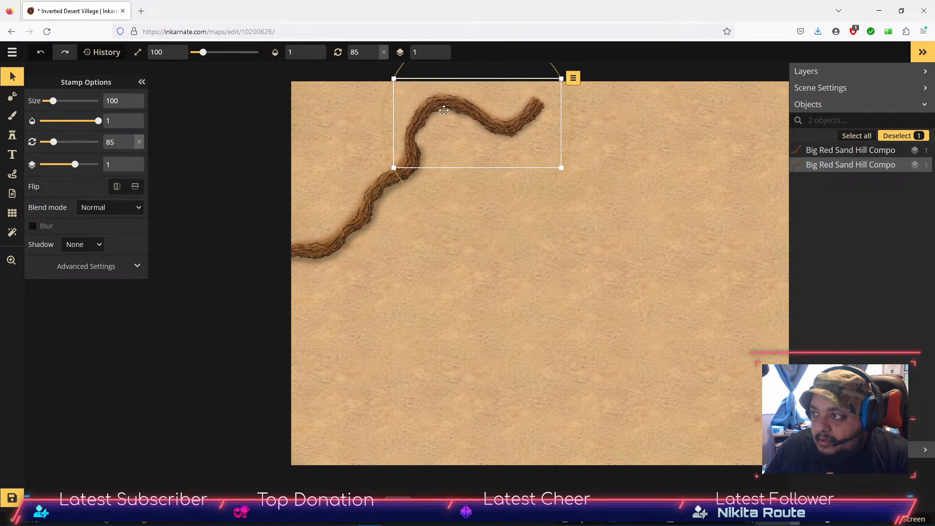
Place ridge variant 5 in the map's lower-right area, rotate it to 215 degrees, and run its lower end off the bottom edge.
left_click(13, 135)
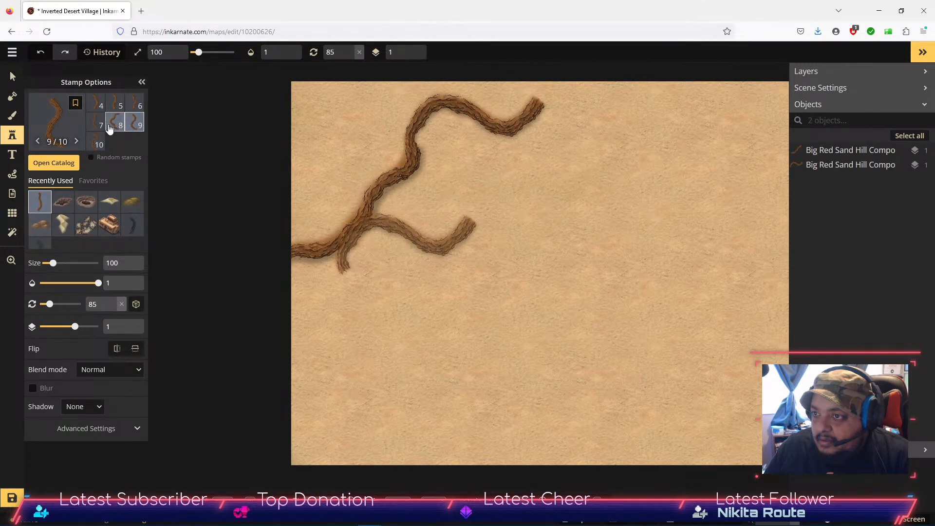
scroll(108, 126, "up", 1)
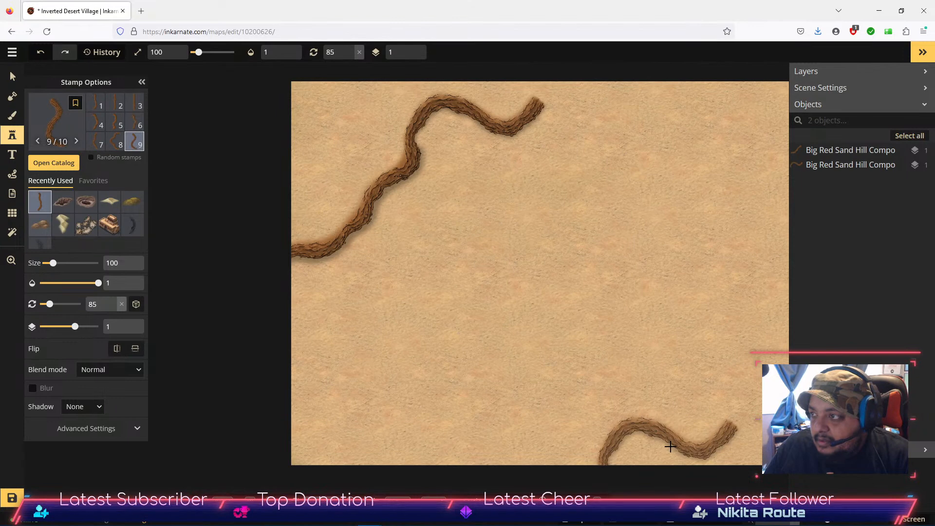
left_click(114, 121)
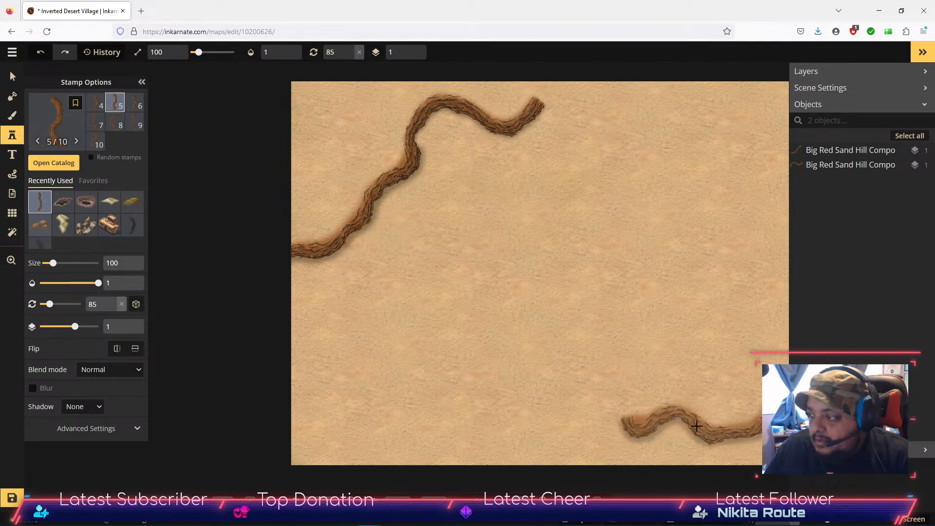
left_click(658, 404)
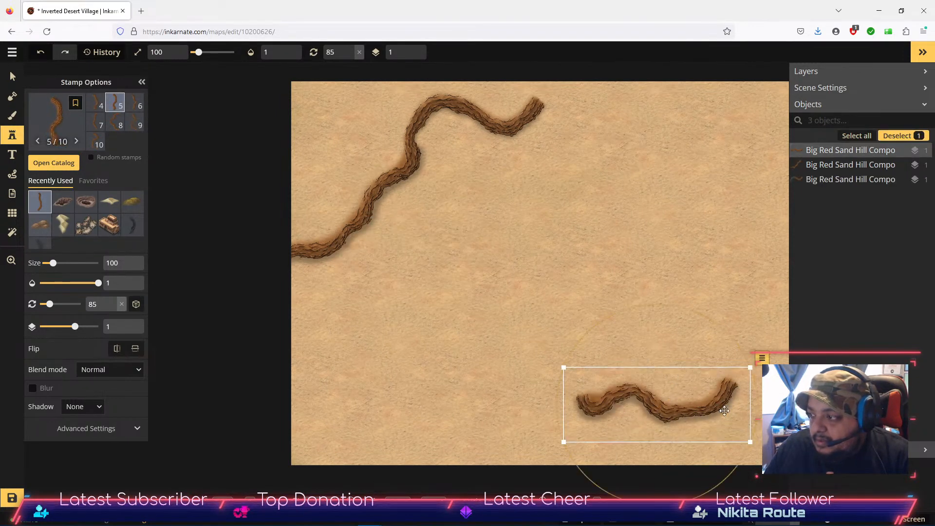
left_click_drag(757, 411, 618, 449)
left_click_drag(690, 392, 690, 430)
Choose the shorter Big Red Sand Hills stamp from the catalog and place its variant 5 above the lower-right ridge.
left_click(141, 122)
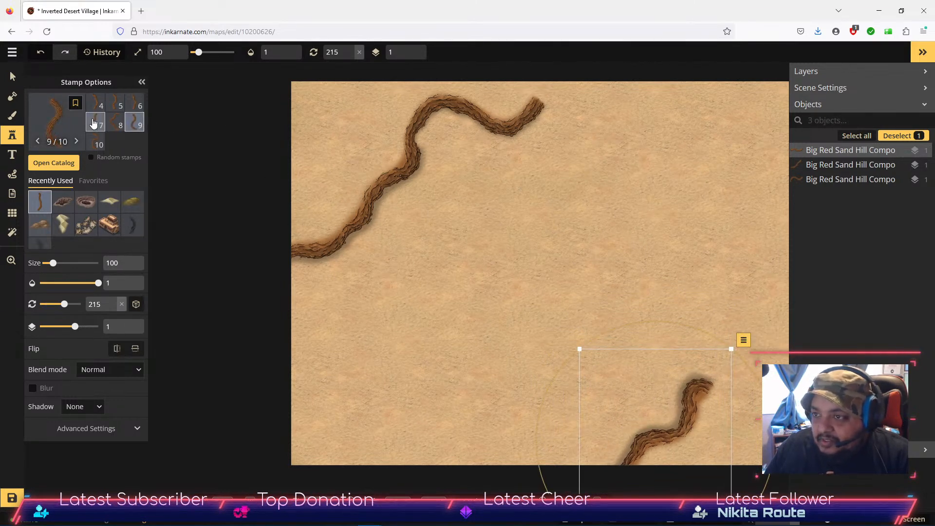
left_click(54, 162)
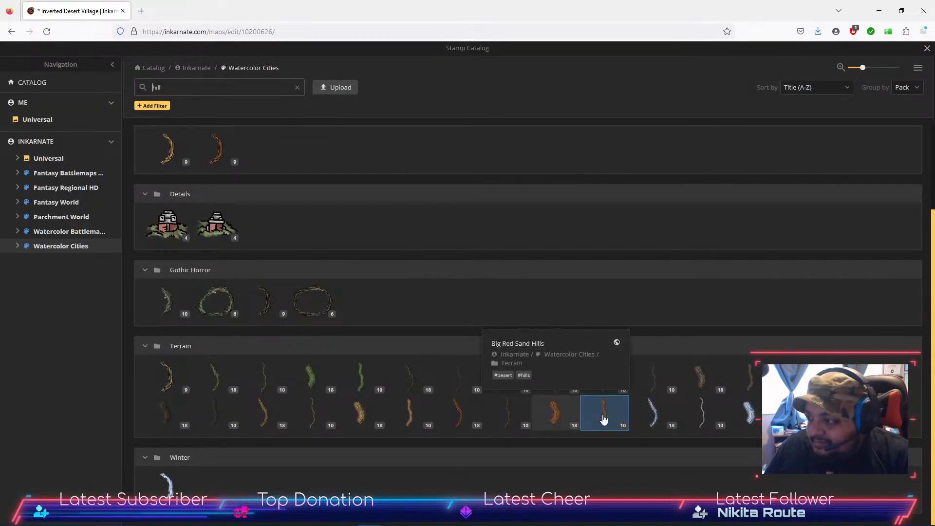
left_click(558, 414)
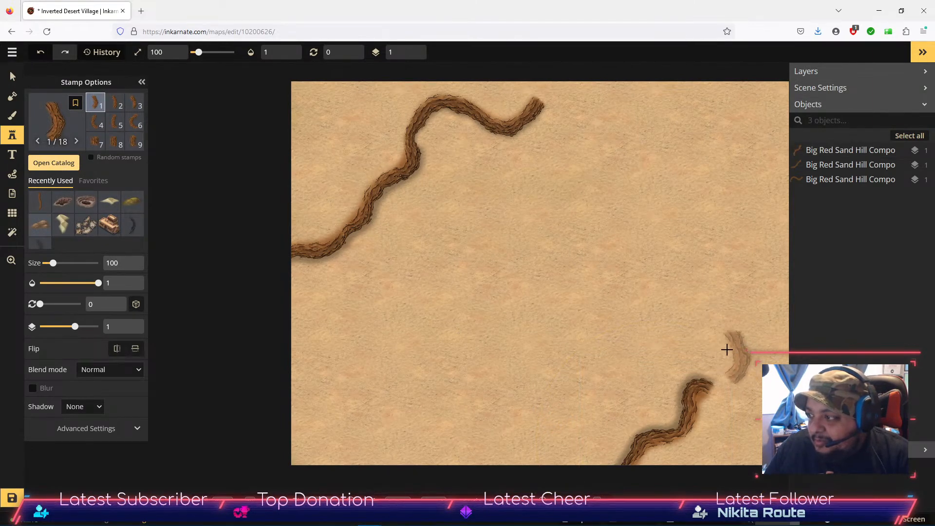
left_click(115, 122)
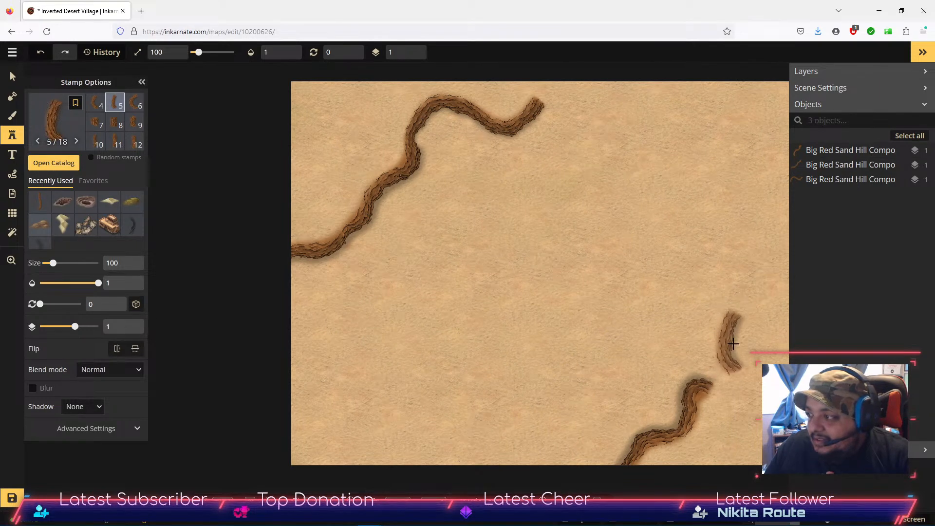
left_click(739, 351)
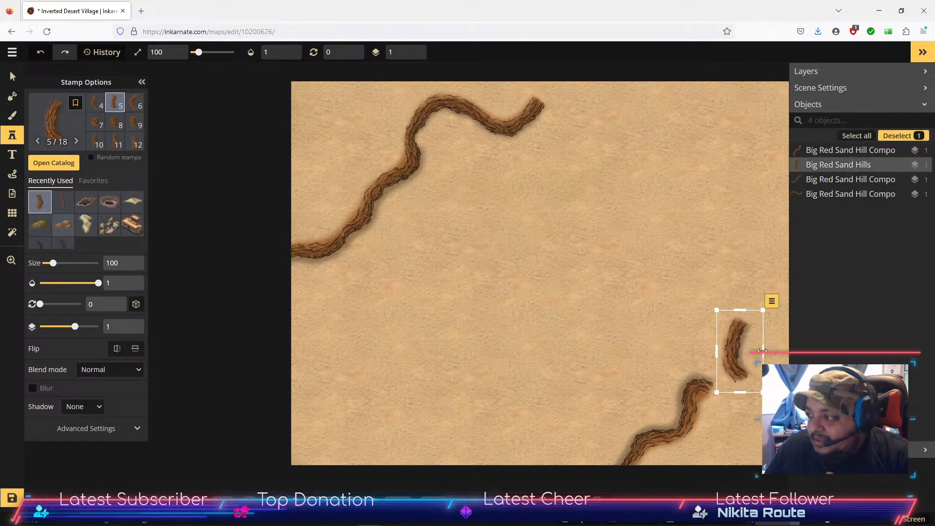
Rotate the short hill to 268 degrees and join it to the upper end of the lower-right ridge.
left_click(11, 76)
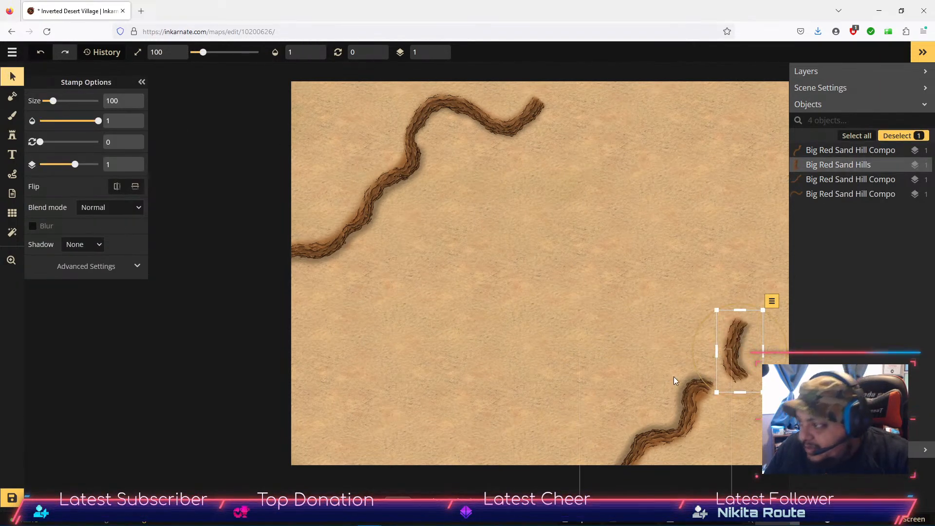
left_click_drag(747, 393, 744, 366)
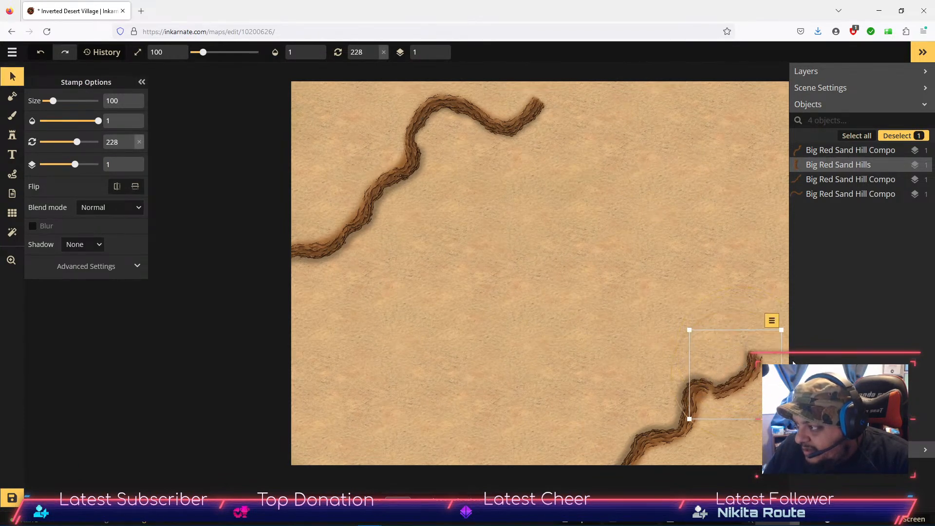
left_click_drag(754, 314, 778, 331)
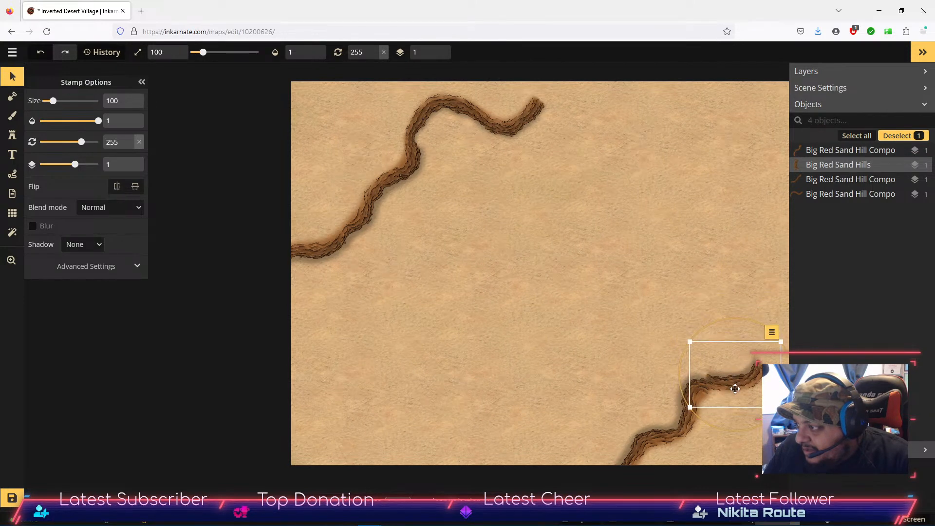
left_click_drag(735, 387, 739, 395)
left_click_drag(745, 329, 759, 330)
left_click_drag(730, 388, 730, 395)
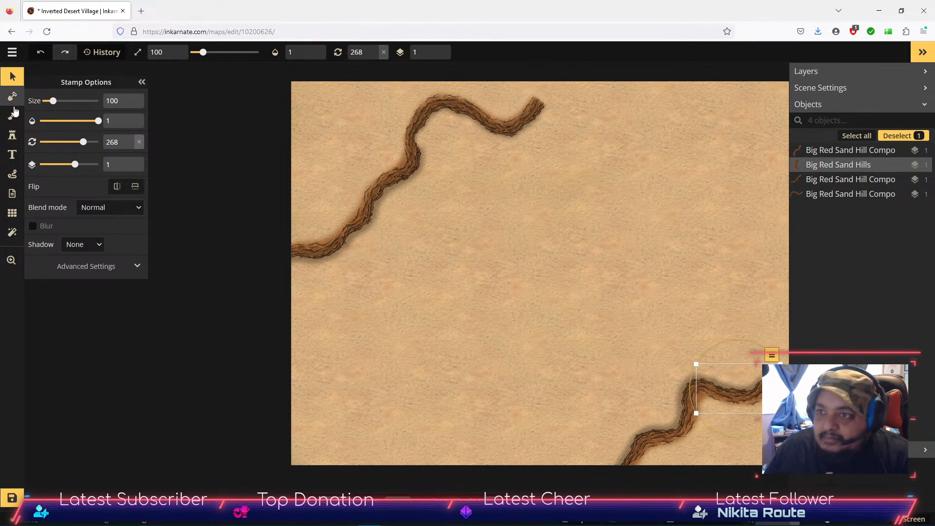
Place short hill variant 9, rotate it to 210 degrees, and extend the lower-right ridge with it to the map's right edge.
left_click(12, 134)
left_click(134, 121)
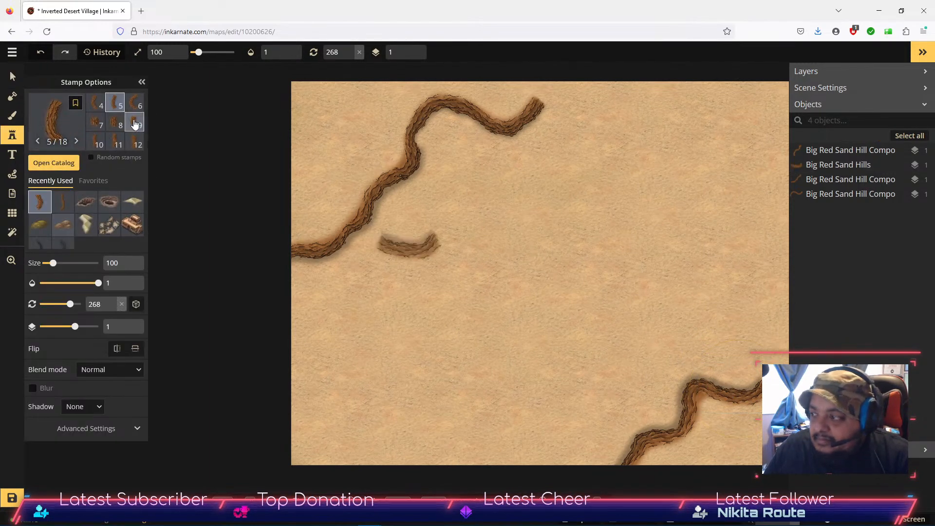
left_click(760, 357)
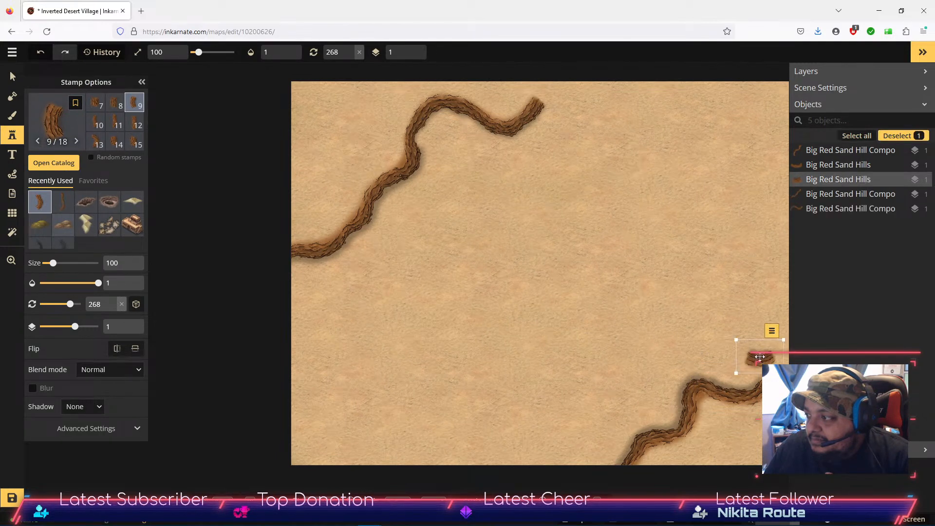
left_click_drag(754, 328, 708, 352)
left_click_drag(764, 354, 784, 363)
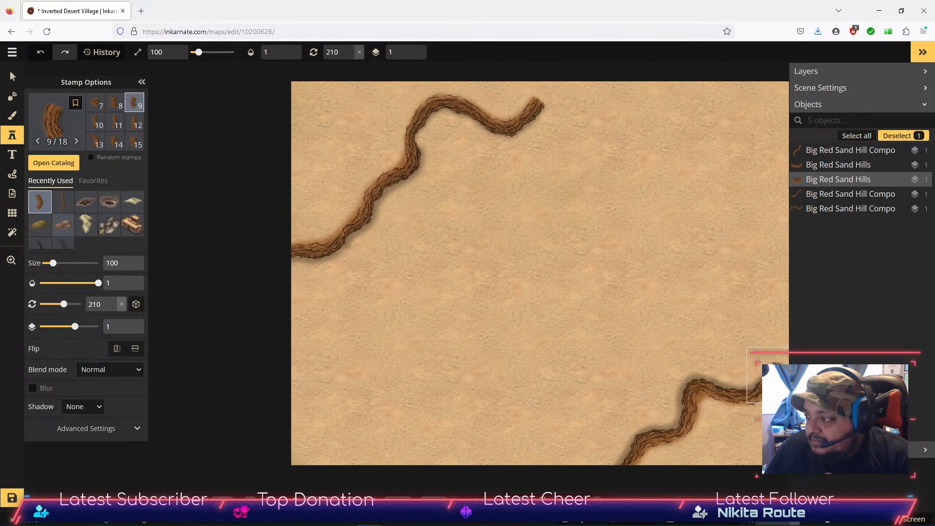
left_click_drag(783, 374, 783, 374)
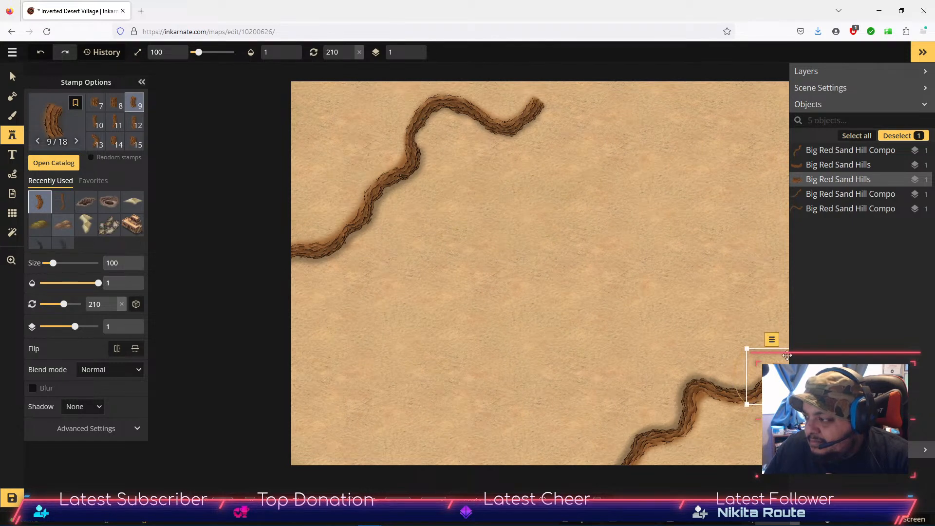
Rotate the last short hill to 221 degrees and continue the lower-right ridge off the map's right edge with variant 13 at 252 degrees.
left_click_drag(758, 342, 765, 346)
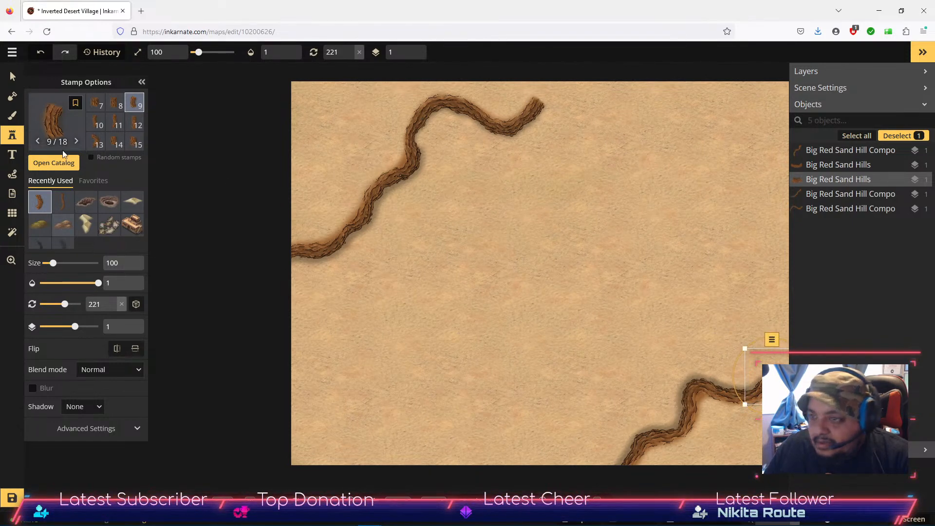
left_click(100, 141)
left_click(756, 310)
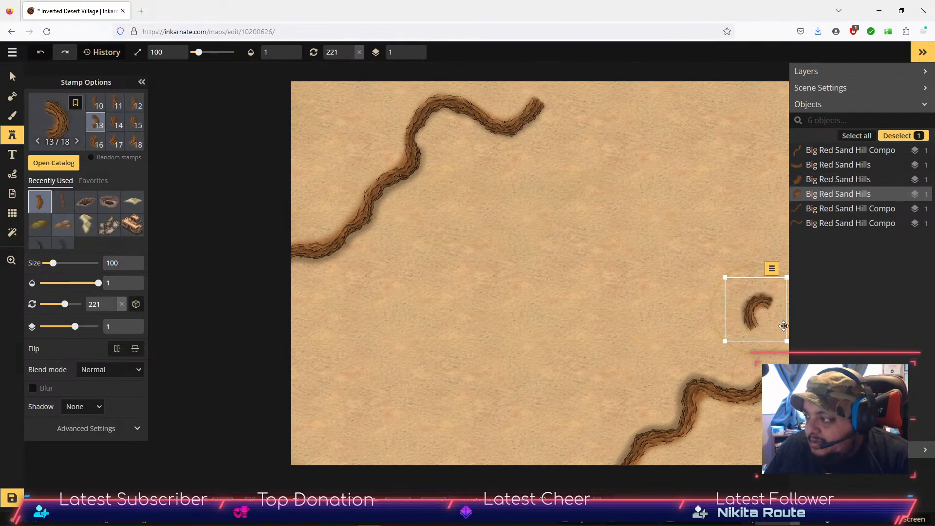
left_click_drag(742, 265, 794, 348)
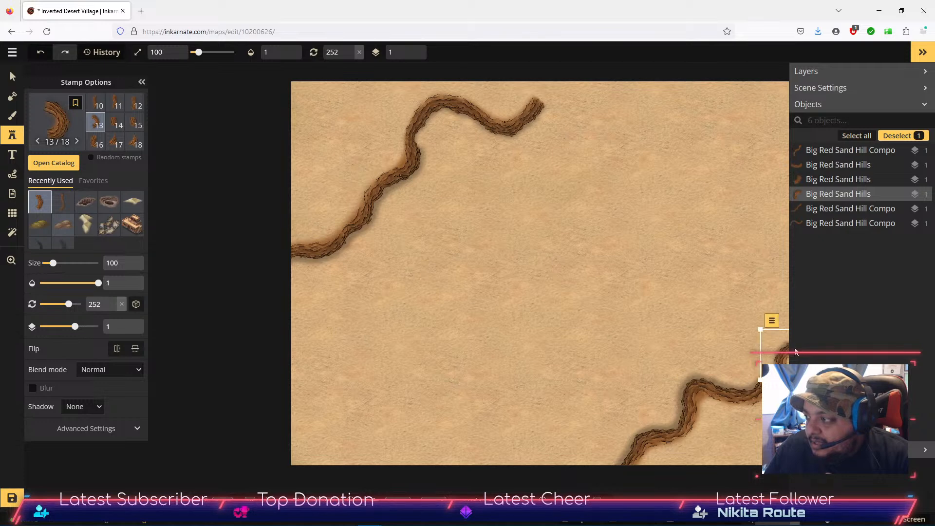
Place short hill variant 5, rotate it to 62 degrees, and use it to run the upper-left ridge off the map's top edge.
scroll(126, 122, "up", 3)
left_click(115, 122)
left_click(598, 125)
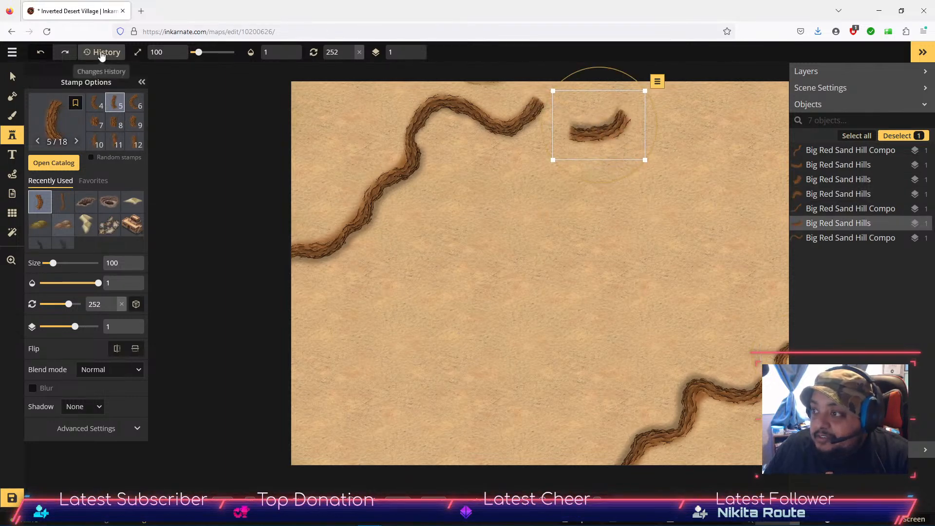
left_click(14, 76)
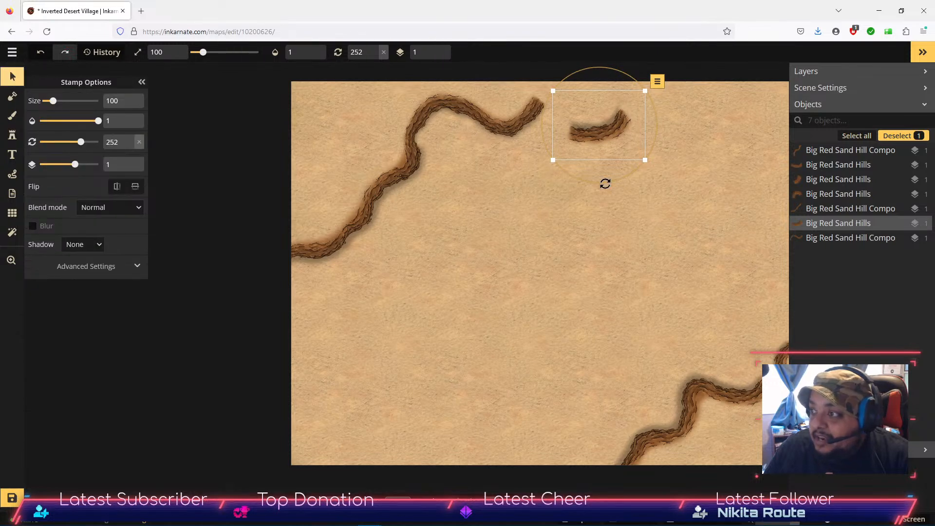
left_click_drag(604, 183, 551, 96)
left_click_drag(590, 125, 641, 139)
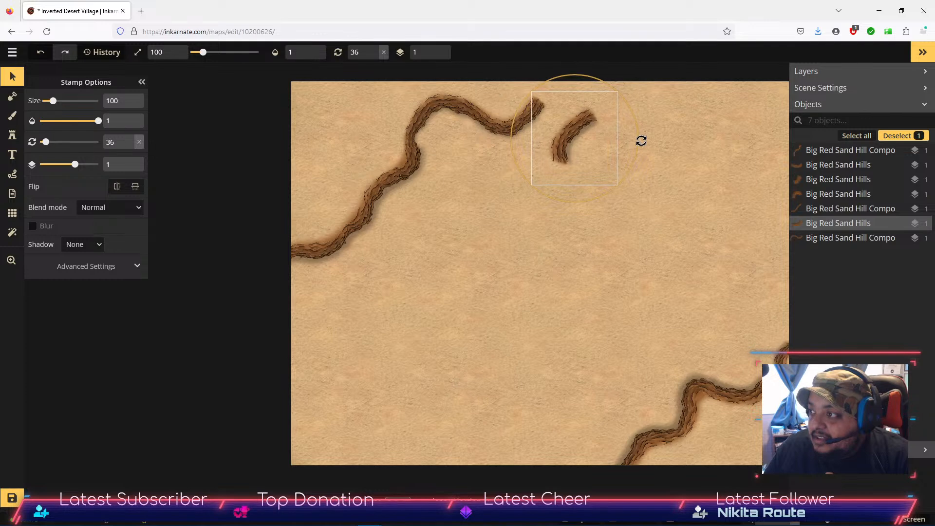
mouse_move(570, 127)
left_mouse_down()
mouse_move(547, 83)
mouse_move(568, 110)
left_mouse_up()
left_click_drag(636, 117, 651, 146)
left_click_drag(575, 116, 554, 82)
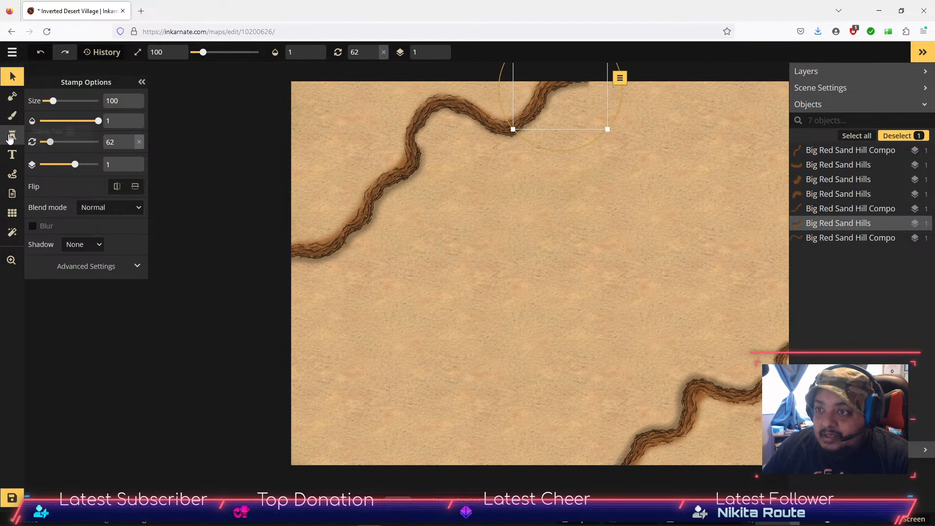
Choose the long Big Red Sand Hill Composites stamp, place variant 1 above the lower-right ridge, and rotate it to 237 degrees.
left_click(11, 136)
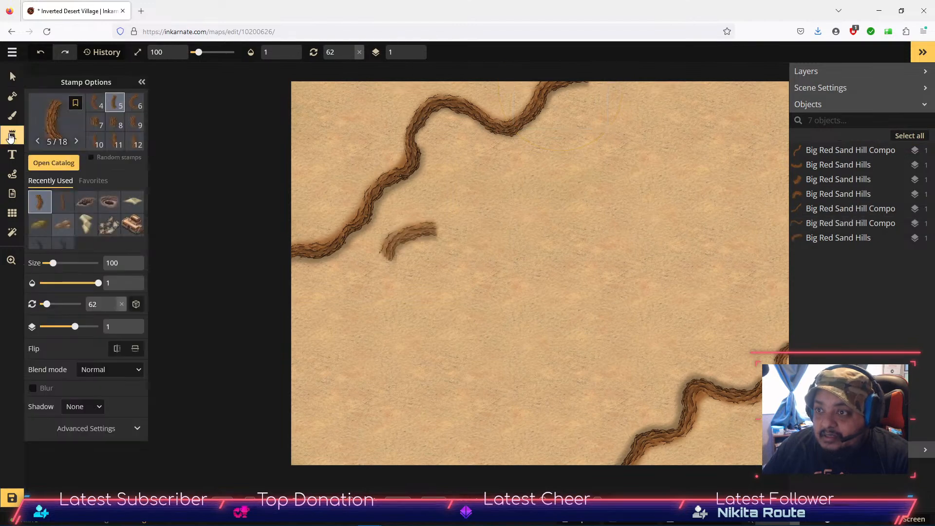
left_click(52, 159)
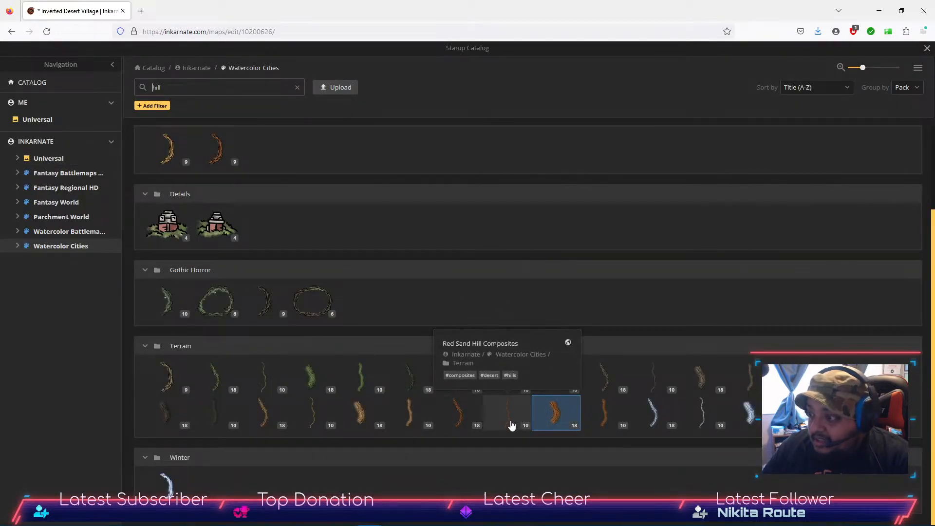
left_click(457, 415)
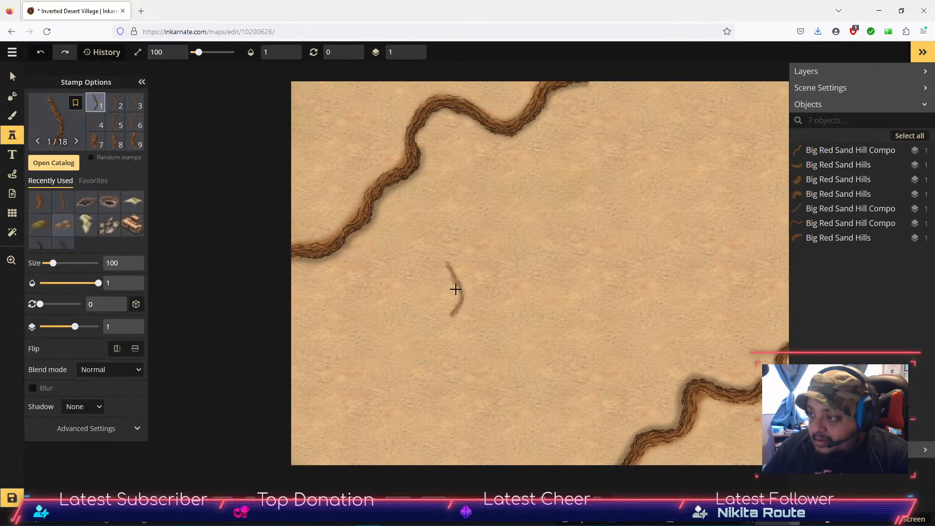
left_click(44, 169)
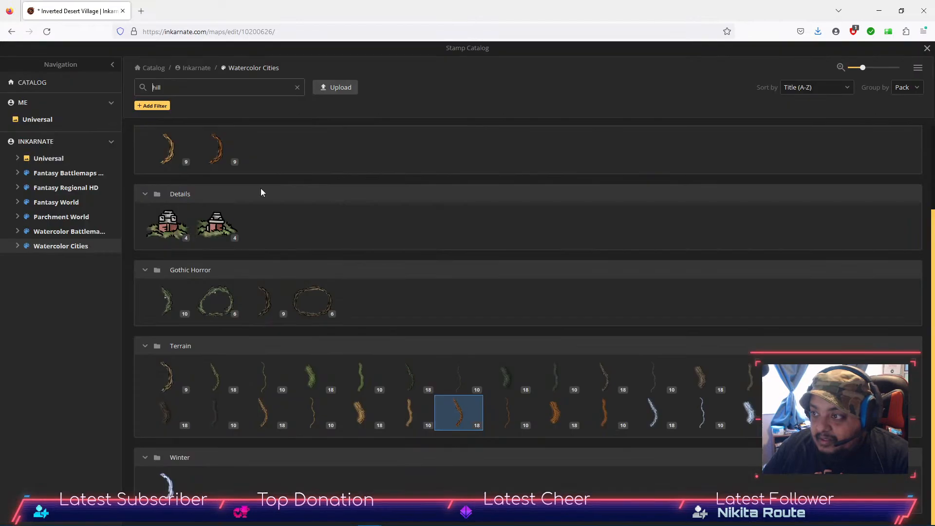
left_click(598, 416)
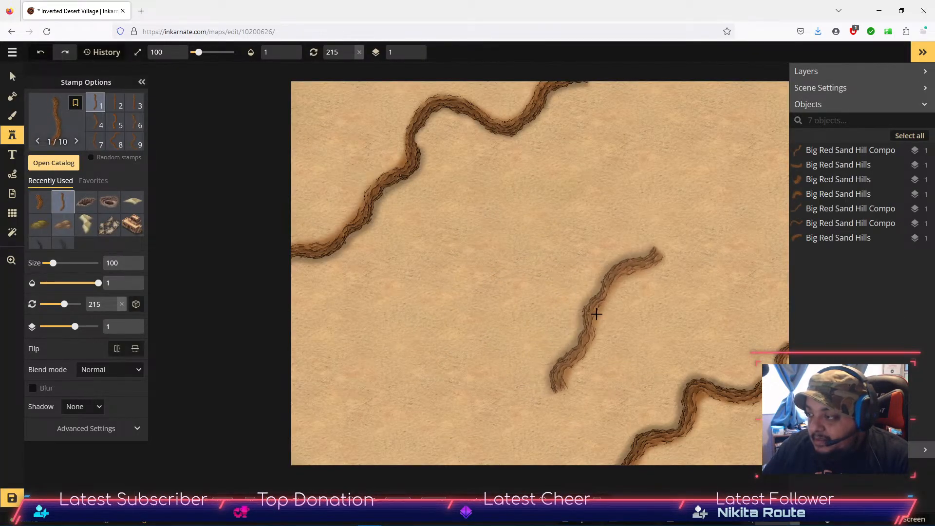
left_click(594, 316)
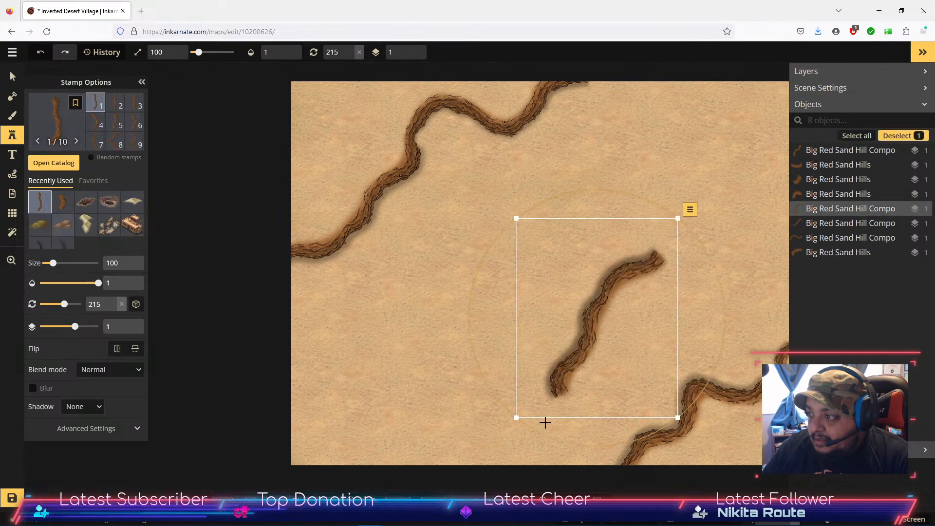
left_click_drag(540, 432, 532, 370)
left_click_drag(601, 309, 610, 326)
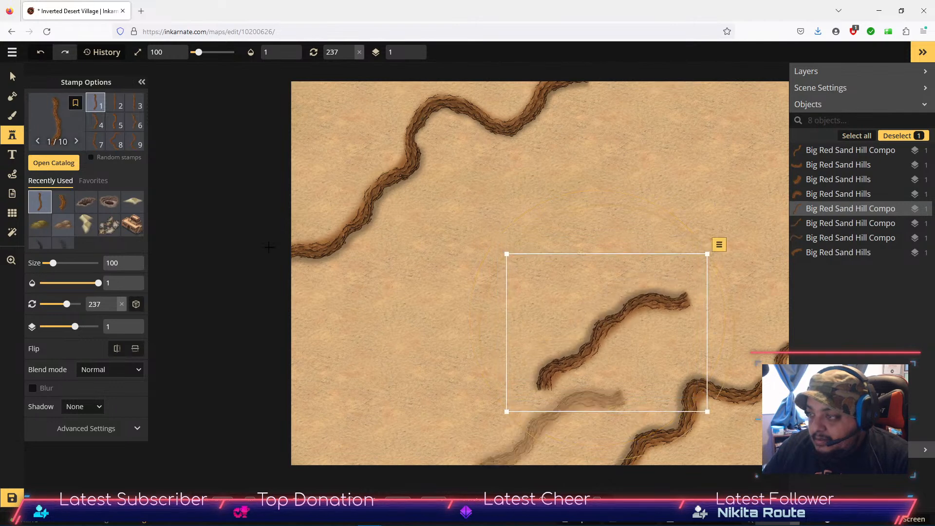
Place long ridge variant 8, rotate it to 142 degrees, and join it to the upper end of the new middle ridge.
left_click(118, 139)
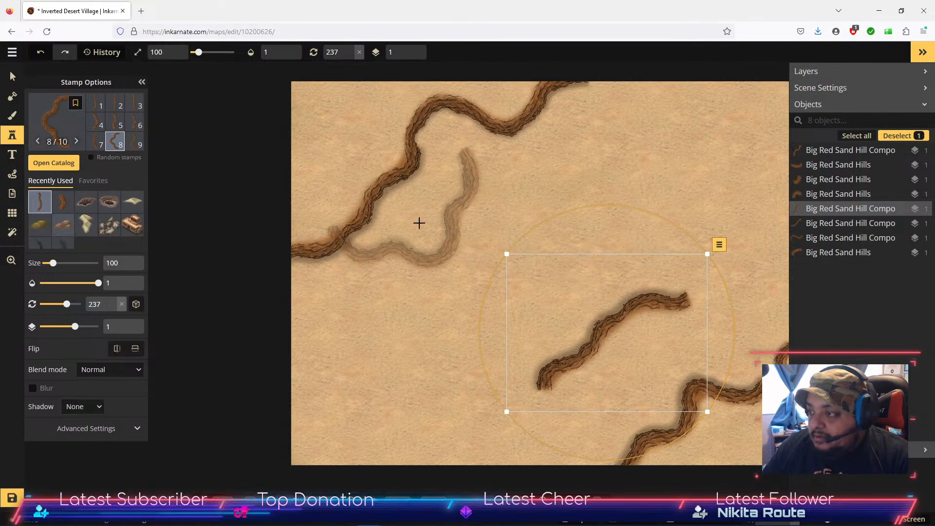
left_click(415, 284)
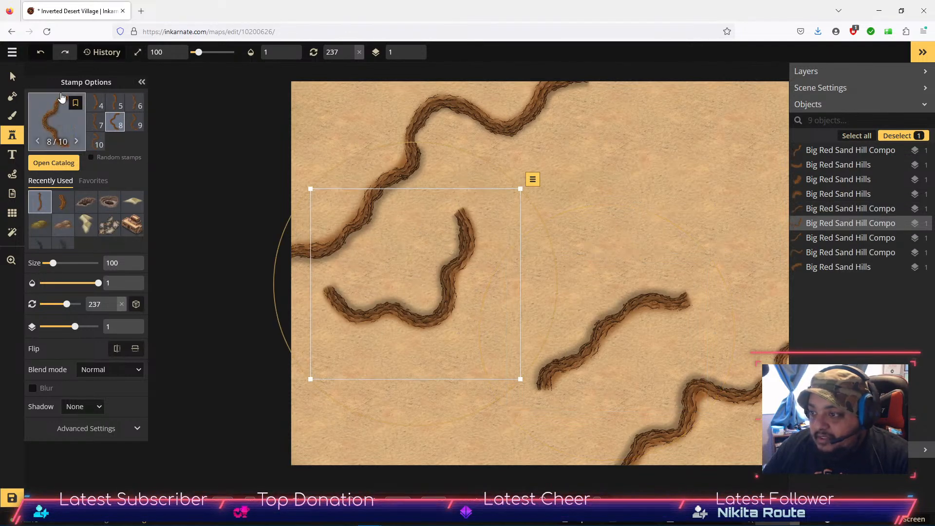
left_click(12, 77)
left_click_drag(347, 326, 526, 282)
left_click_drag(531, 369, 723, 223)
left_click_drag(747, 337, 735, 355)
left_click_drag(713, 277, 710, 276)
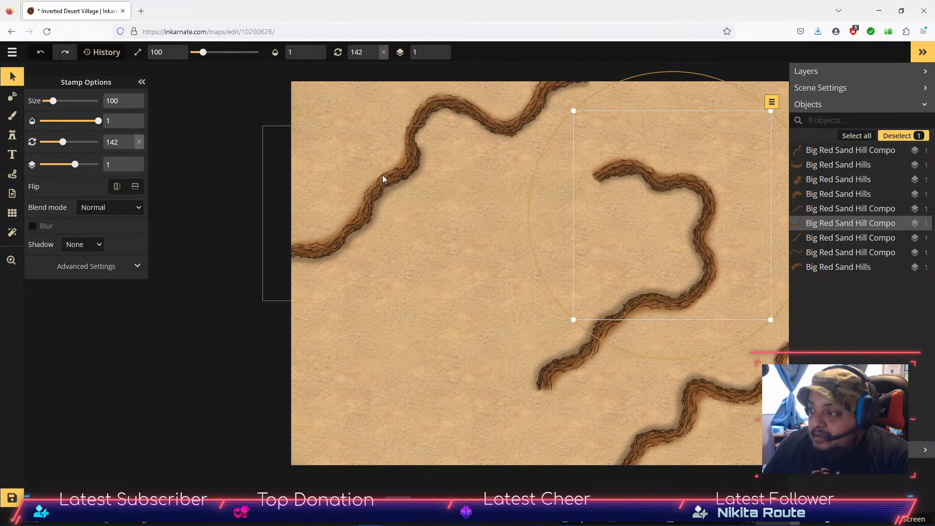
Extend the middle ridge from its upper-left end with long variant 7 at 45 degrees, followed by variant 9 curving down toward the lower left.
left_click(13, 136)
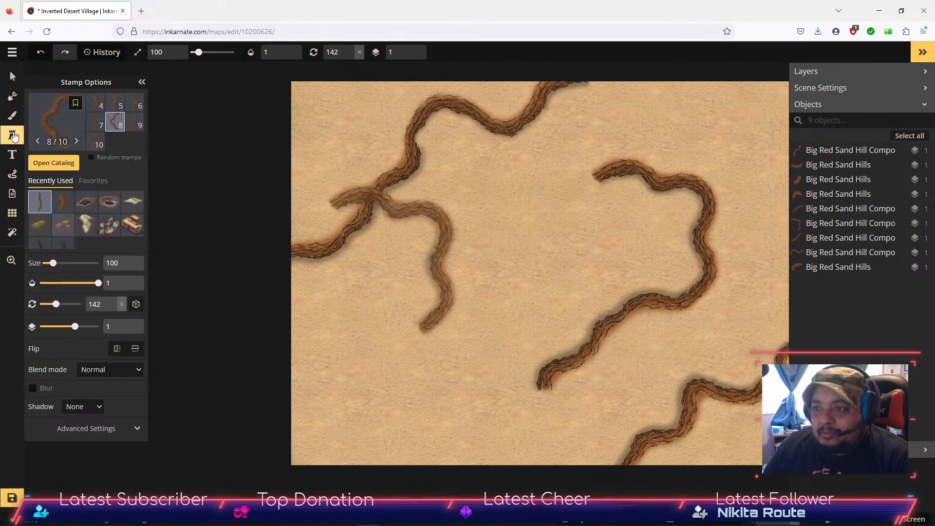
left_click(96, 122)
left_click(513, 242)
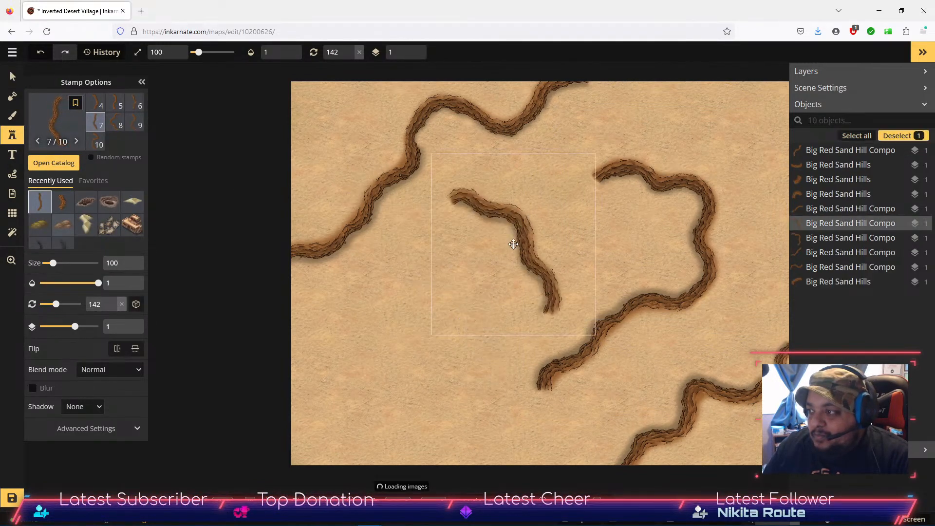
left_click_drag(463, 142, 389, 300)
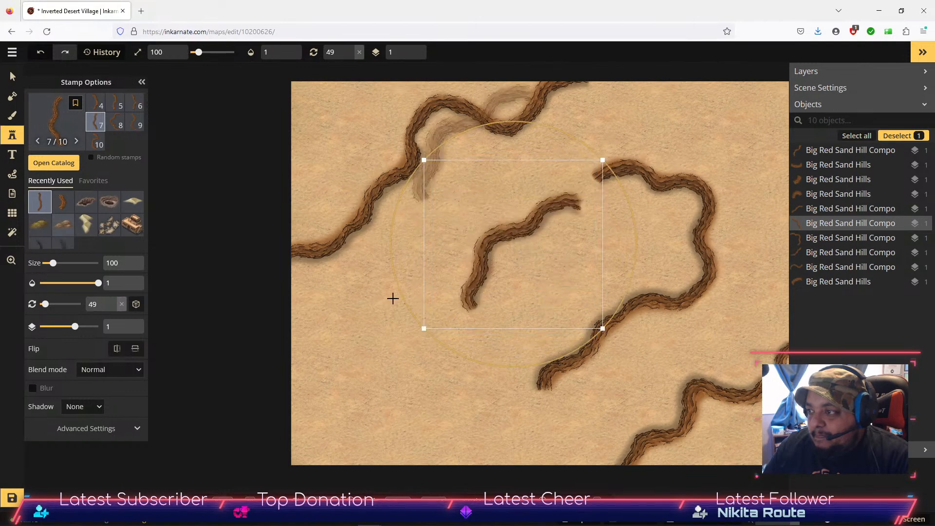
left_click_drag(534, 224, 554, 198)
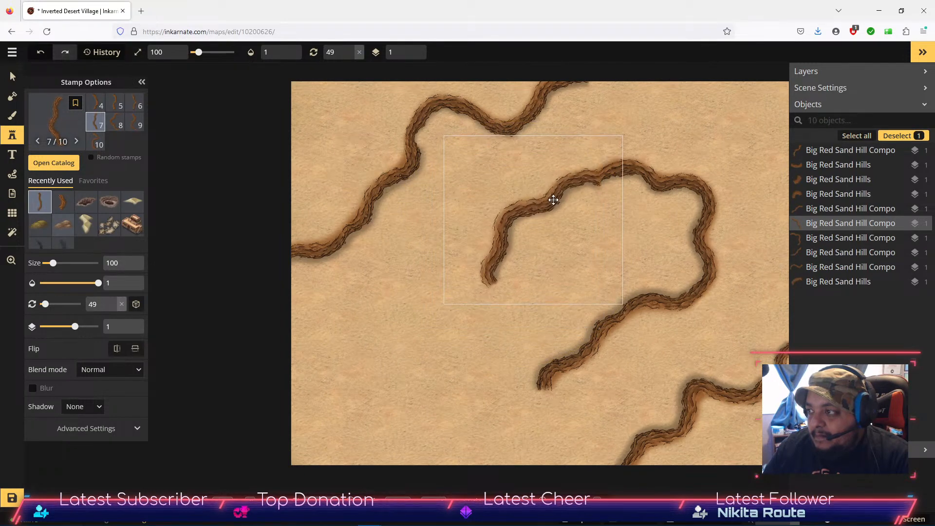
left_click_drag(475, 327, 486, 332)
left_click_drag(545, 191, 548, 193)
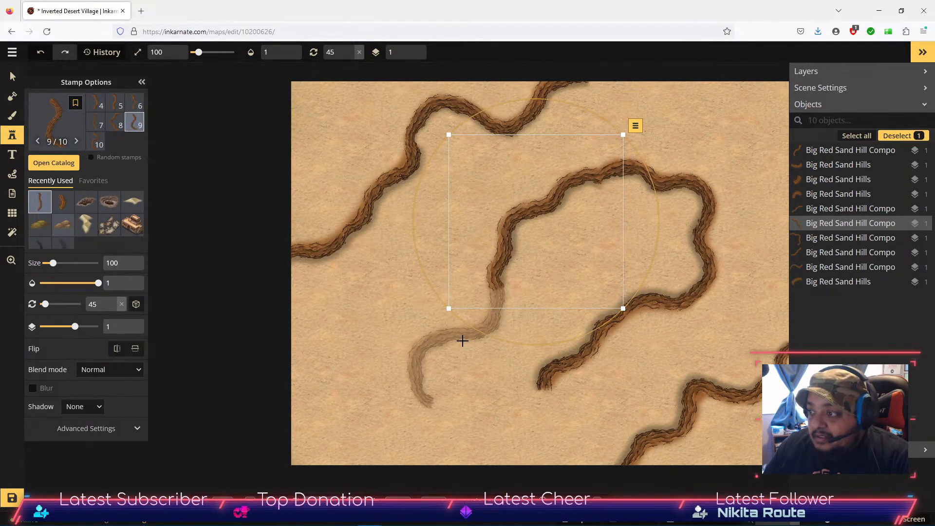
left_click(462, 341)
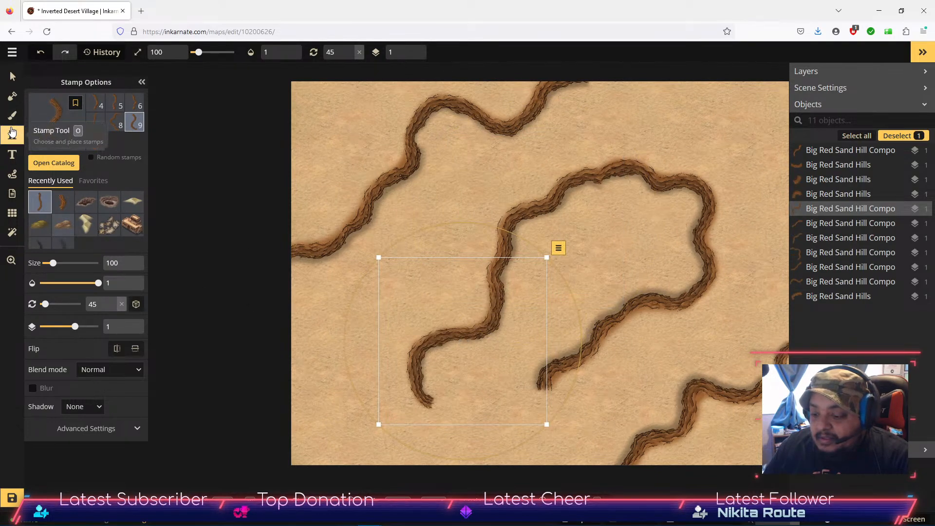
Choose the short Big Red Sand Hills stamp, place variant 1 in the gap between the loop's lower ends, and rotate it to 263 degrees.
left_click(54, 163)
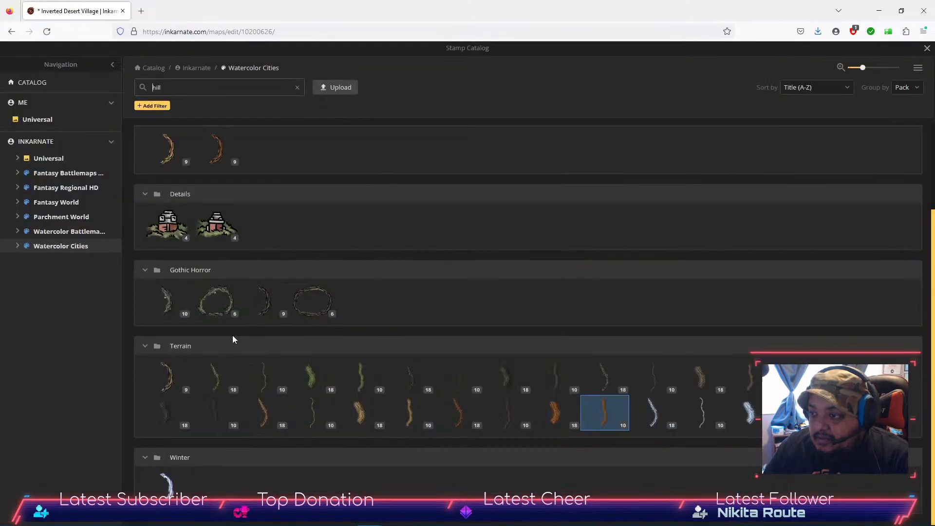
left_click(545, 423)
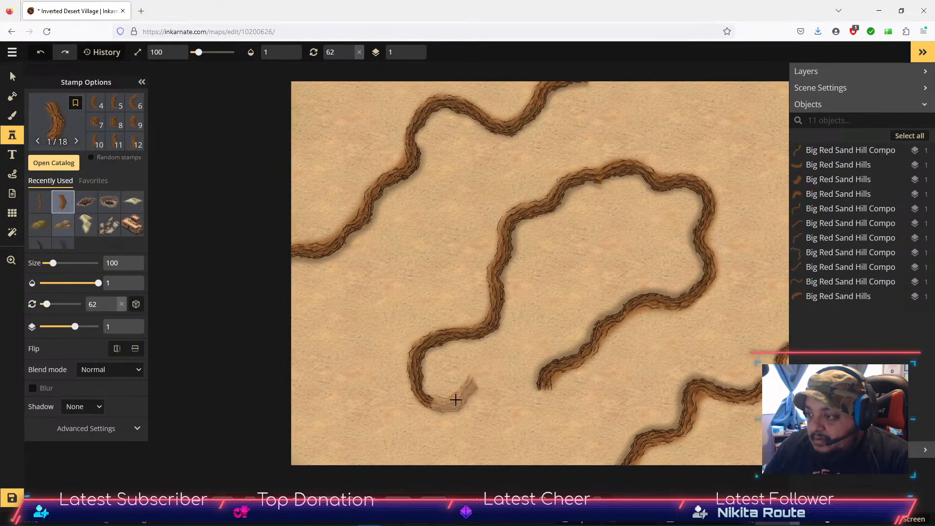
left_click(457, 399)
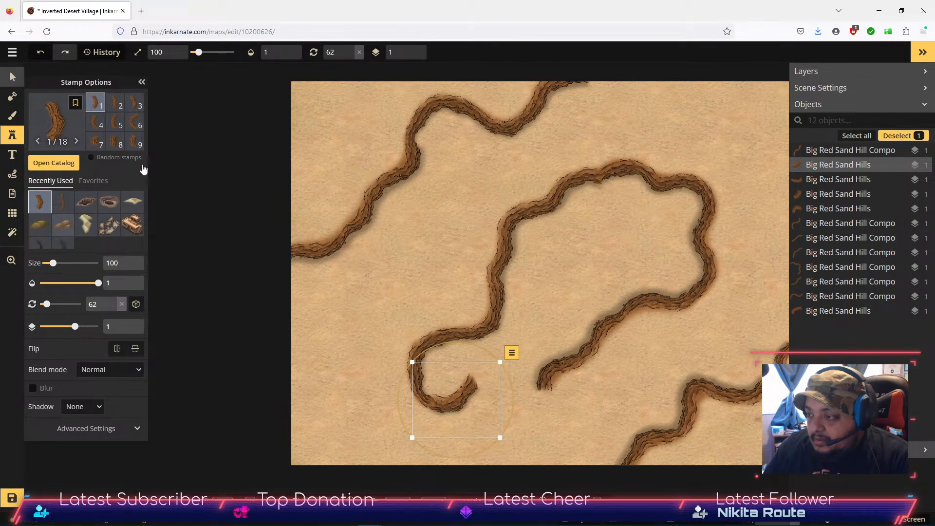
left_click(13, 76)
left_click_drag(468, 392, 500, 411)
left_click_drag(526, 471, 451, 388)
left_click(489, 421)
left_click_drag(487, 418, 460, 396)
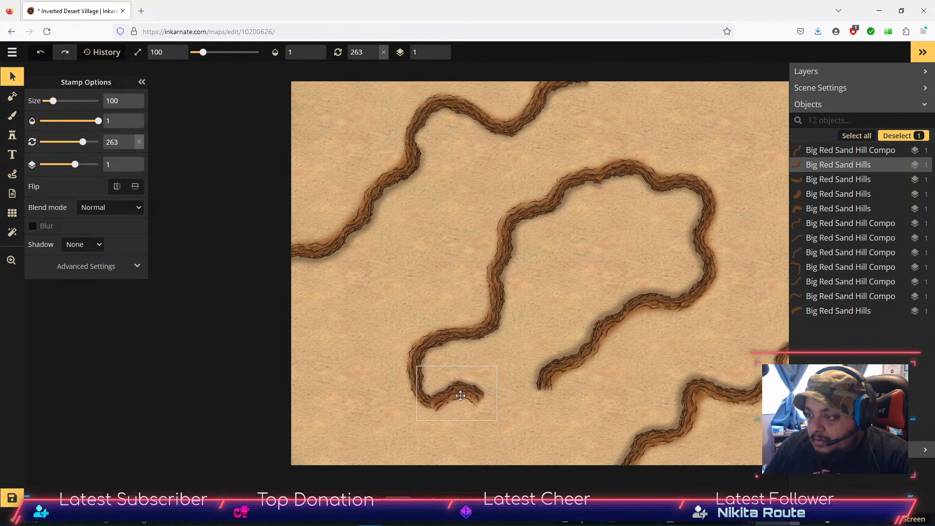
left_click_drag(458, 398, 482, 403)
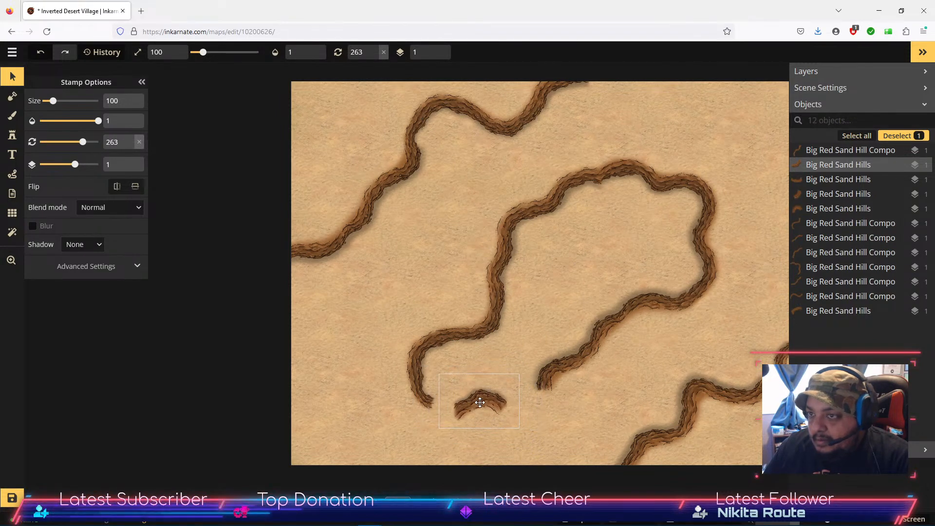
Place short hill variant 6, rotate it to 247 degrees, and connect the gap piece to the loop's lower-right end.
left_click(12, 135)
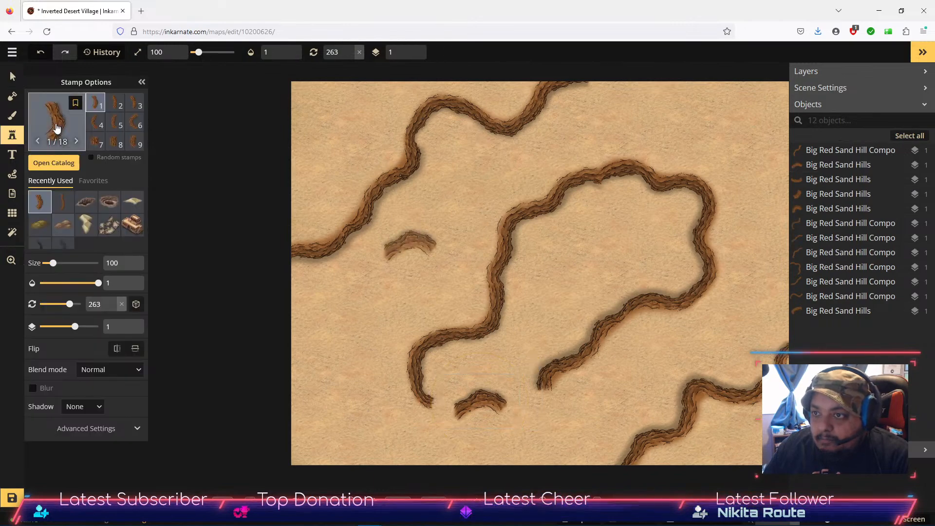
left_click(134, 125)
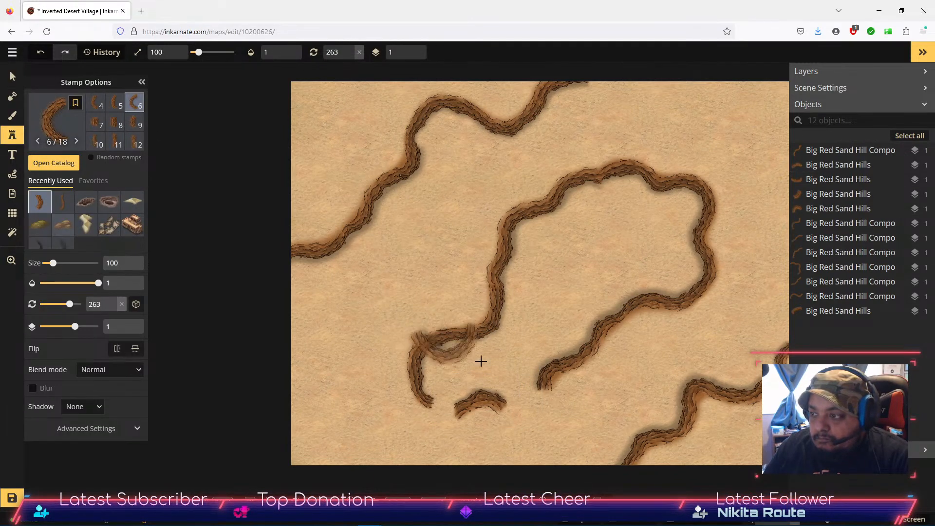
left_click(520, 406)
mouse_move(498, 443)
left_mouse_down()
mouse_move(495, 451)
mouse_move(509, 451)
left_mouse_up()
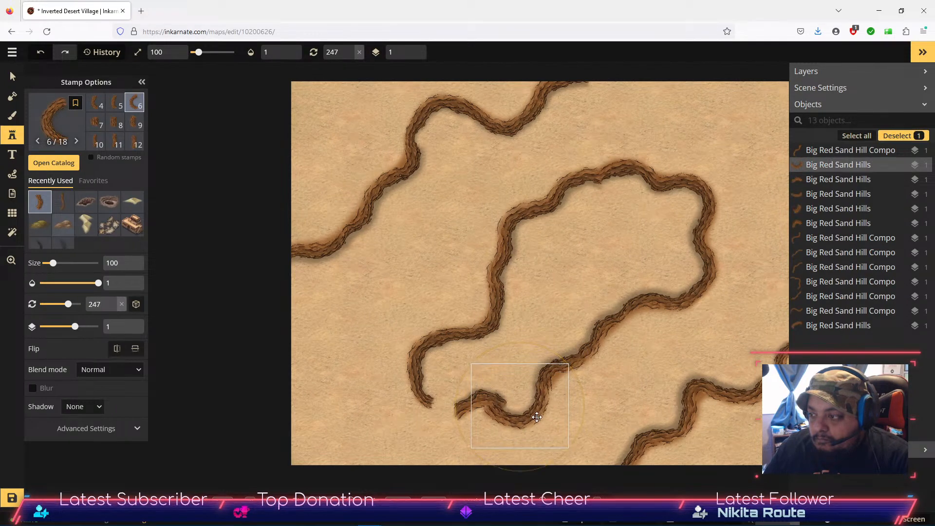
left_click_drag(537, 417, 540, 420)
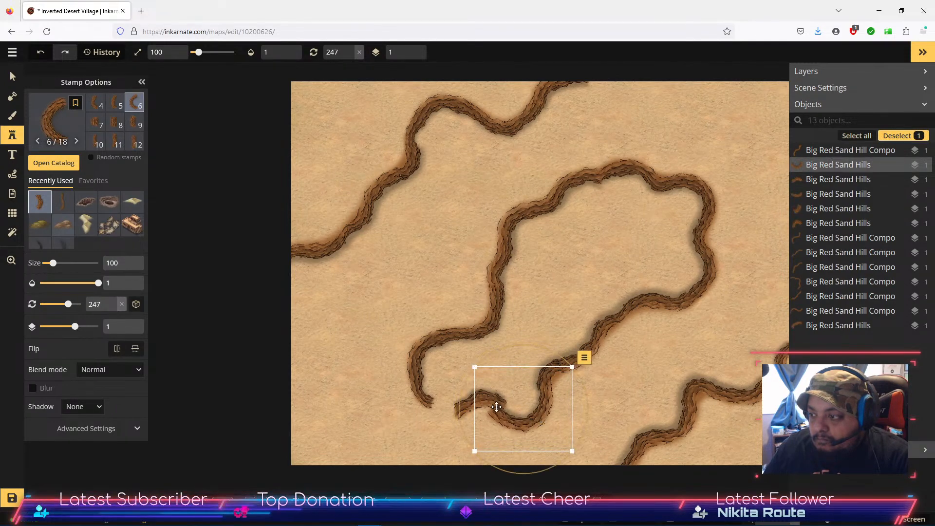
Discard a trial variant 6 piece at the loop's gap, then place short hill variants 12 and 14 inside the loop.
left_click(463, 404)
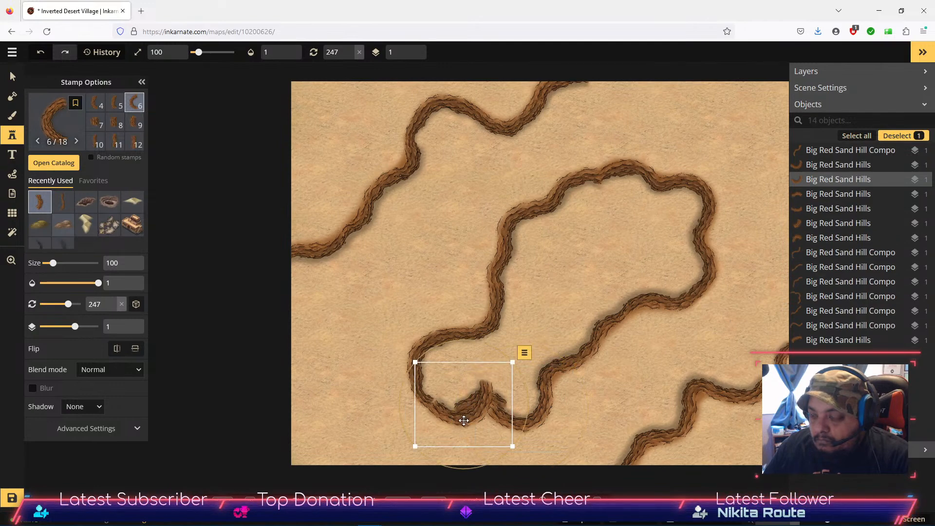
key("Delete")
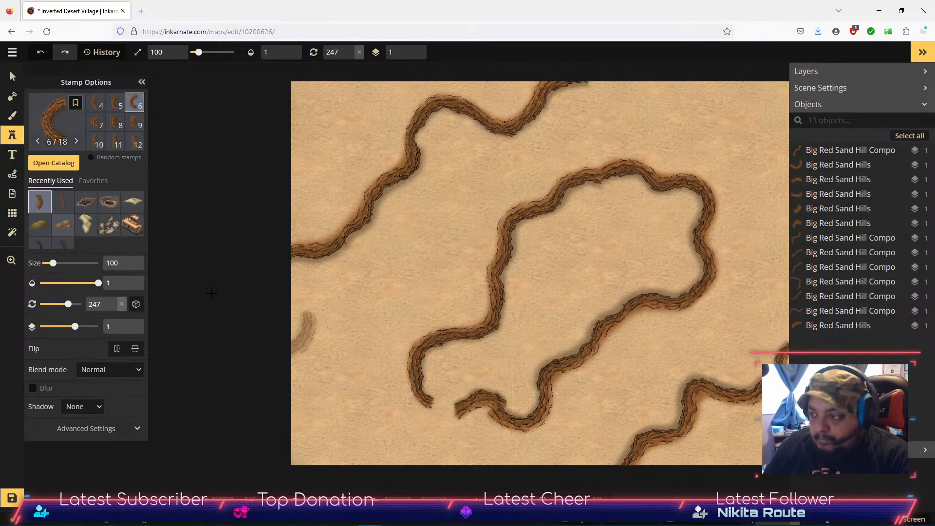
left_click(135, 142)
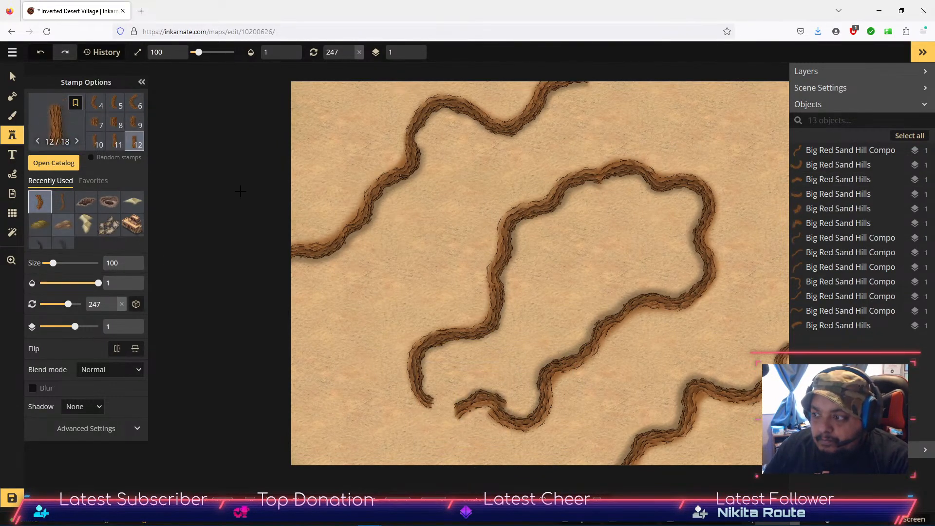
left_click(473, 365)
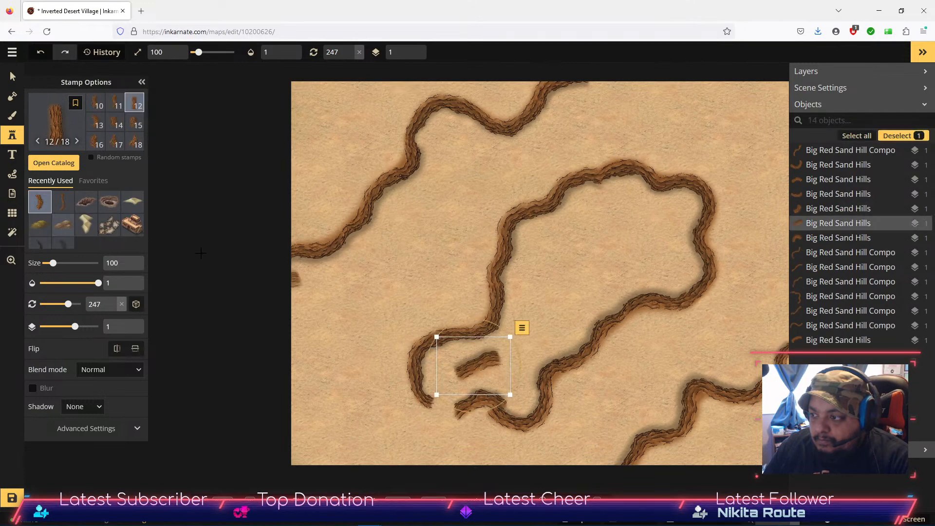
left_click(118, 127)
left_click(540, 303)
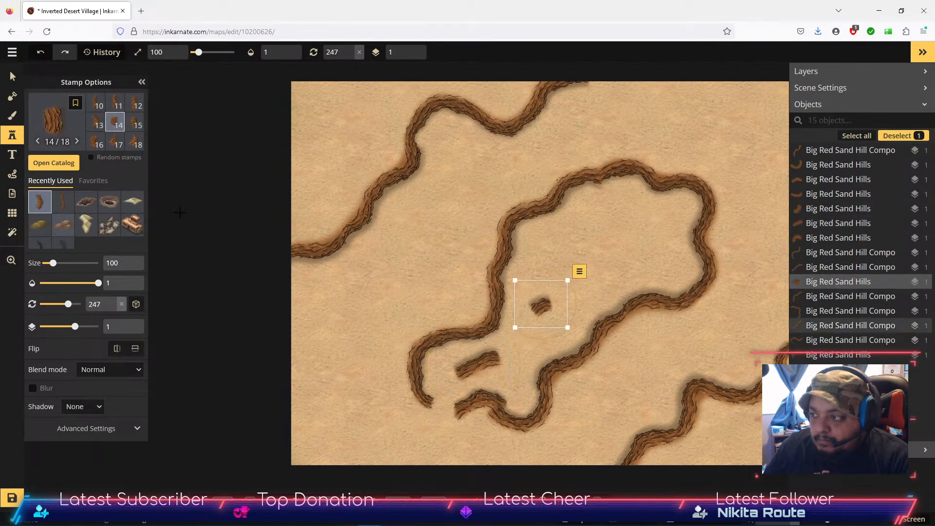
Delete the curved piece at the loop's lower gap, and join variant 12, rotated to 275 degrees, to the lower-left end.
left_click(12, 76)
left_click(474, 411)
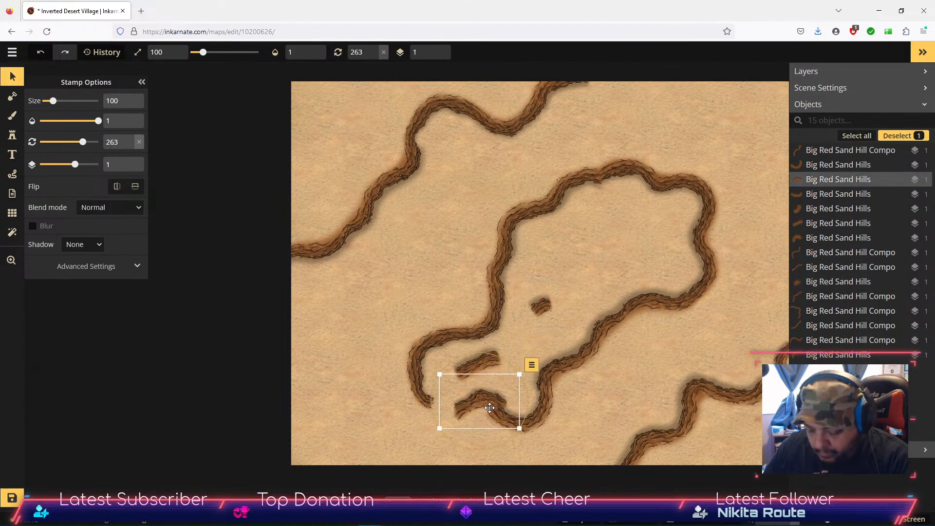
key("Delete")
left_click(475, 366)
left_click_drag(475, 366, 460, 403)
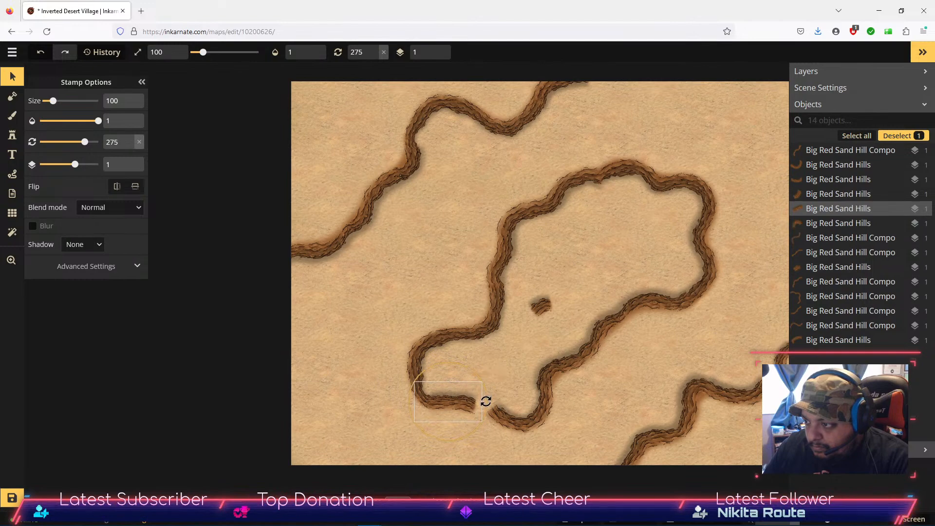
left_click_drag(453, 403, 454, 405)
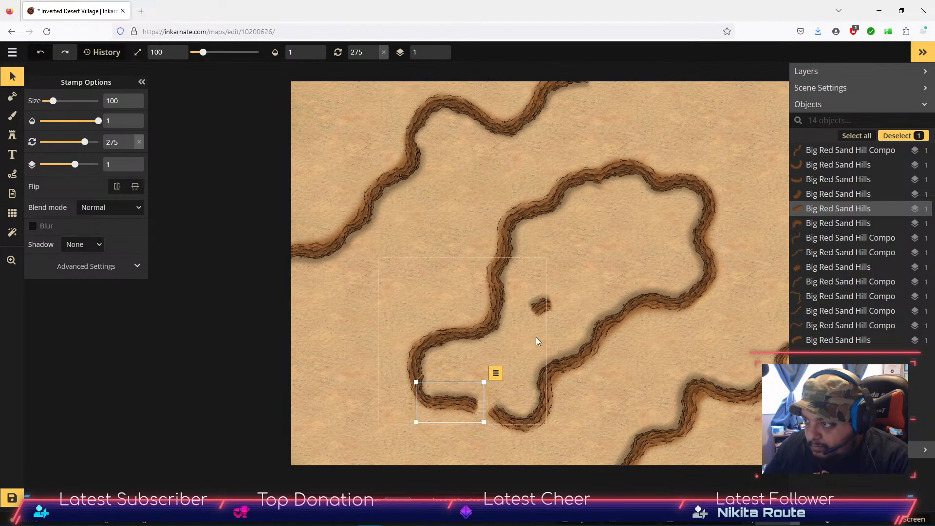
Move the variant 14 piece into the remaining gap and rotate it to 294 degrees to close the loop.
left_click(541, 305)
left_click_drag(541, 305, 484, 407)
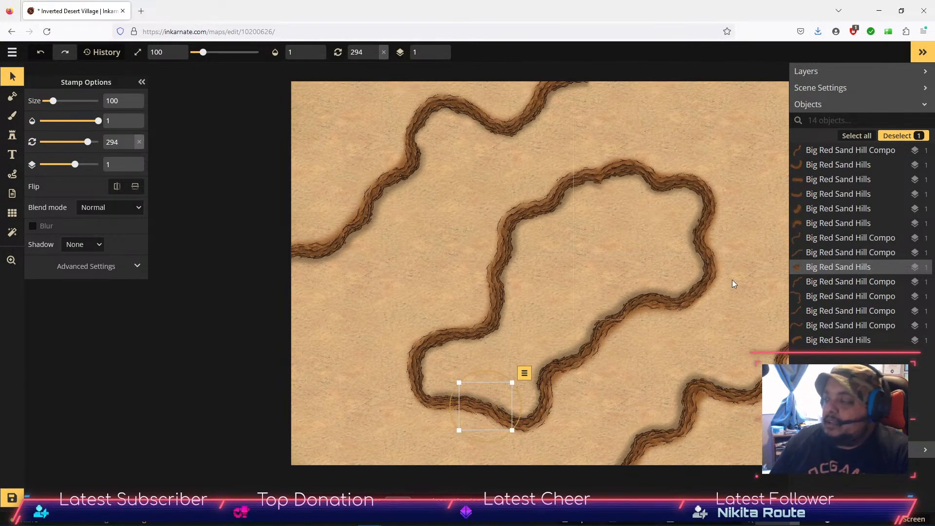
left_click(346, 316)
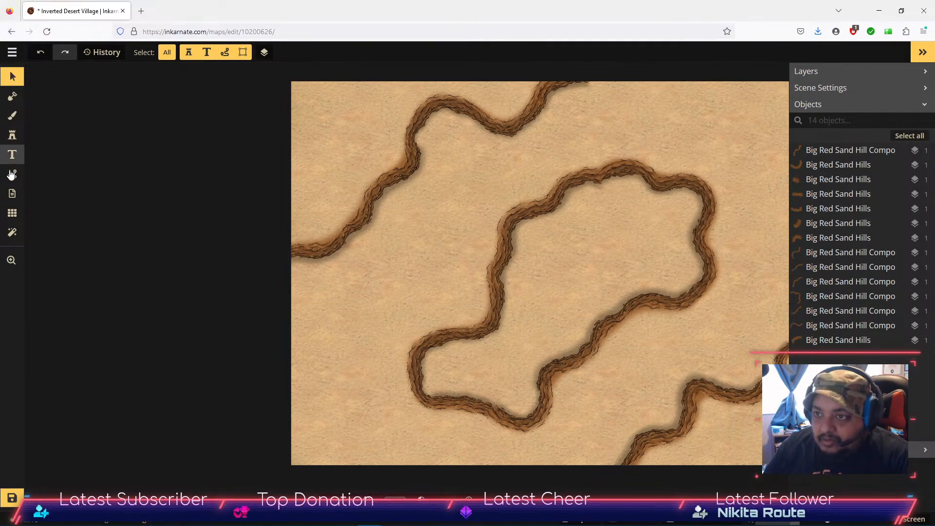
Paint the upper-left corner beyond the ridge with the speckled dark yellow texture from the Watercolor Cities Desert Textures.
left_click(12, 122)
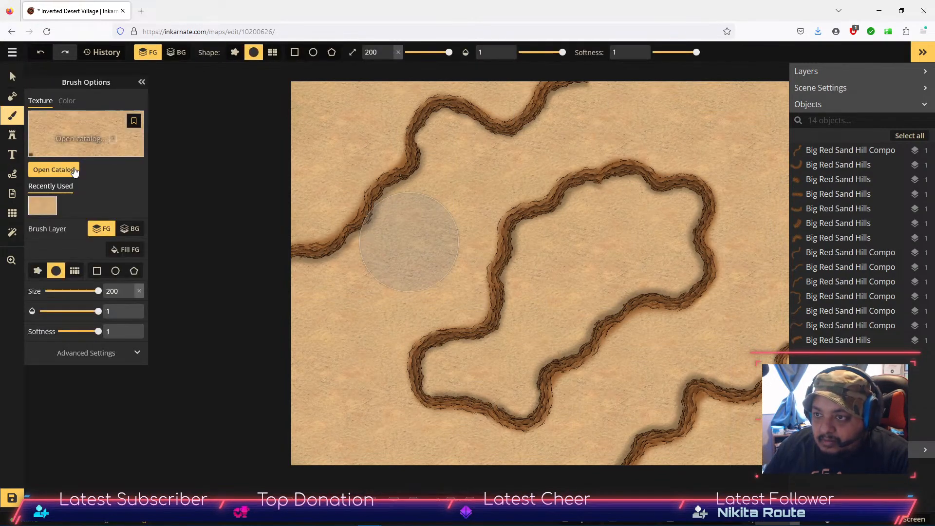
left_click(57, 173)
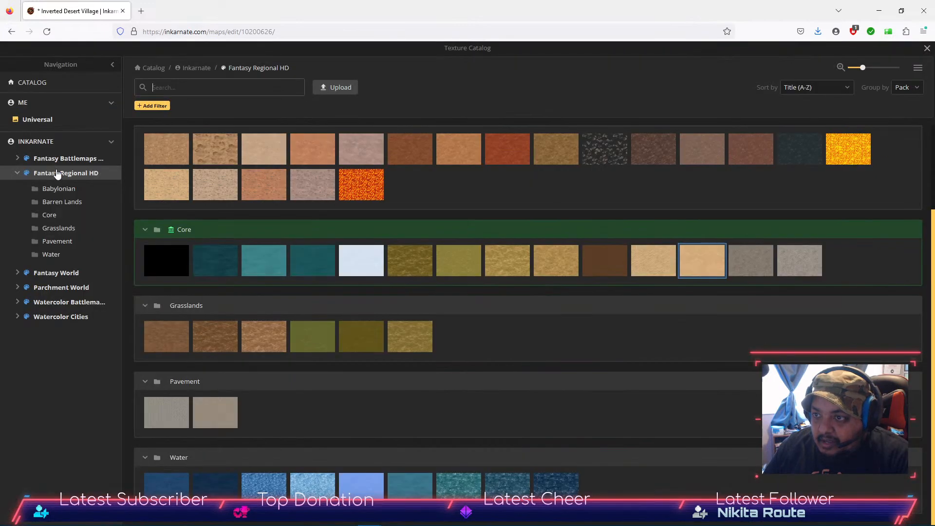
left_click(73, 316)
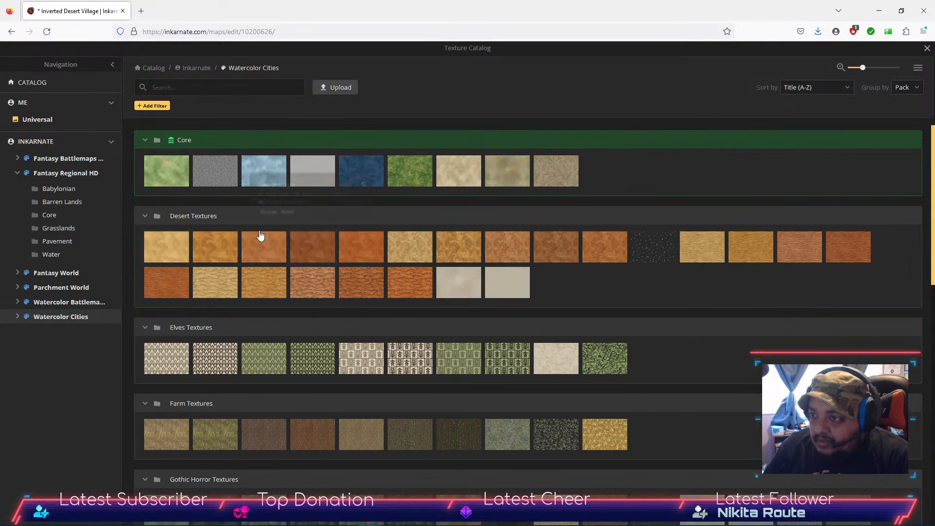
left_click(465, 252)
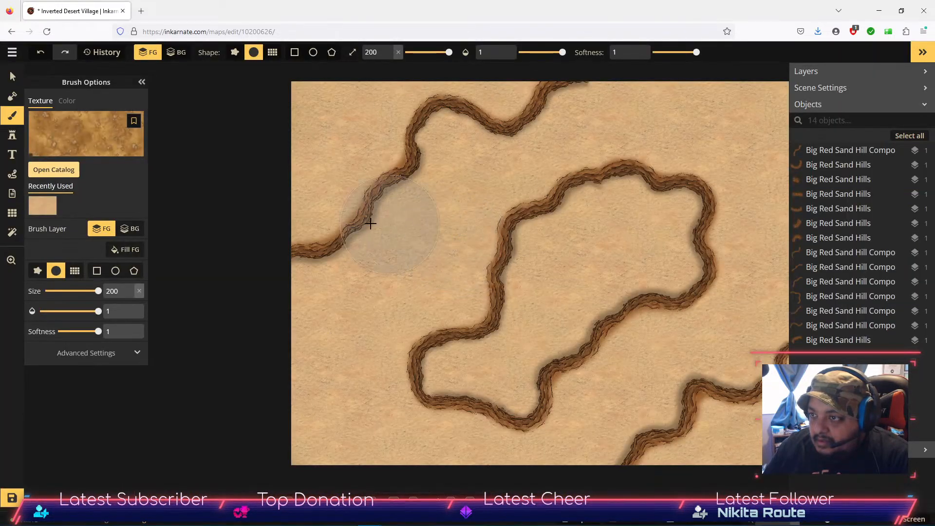
mouse_move(332, 123)
left_mouse_down()
mouse_move(330, 105)
mouse_move(306, 122)
left_mouse_up()
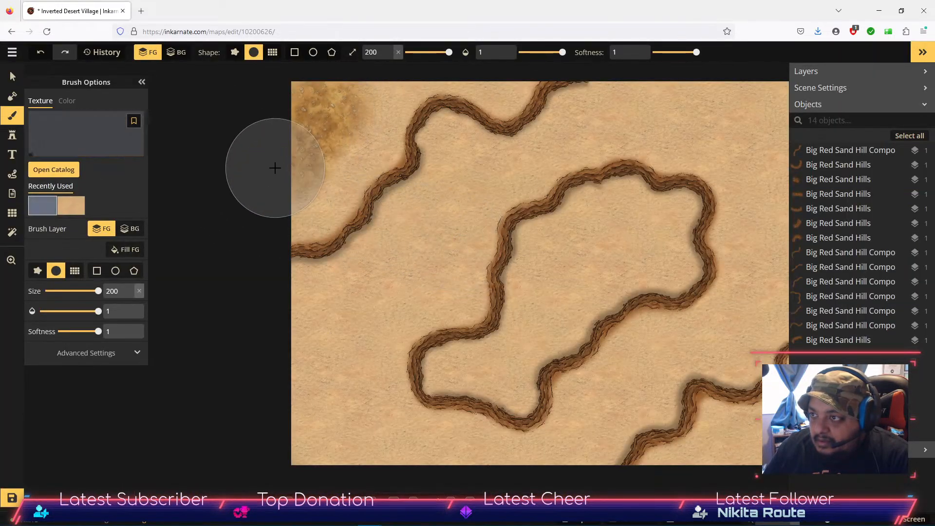
mouse_move(296, 198)
left_mouse_down()
mouse_move(358, 127)
mouse_move(361, 92)
mouse_move(359, 125)
left_mouse_up()
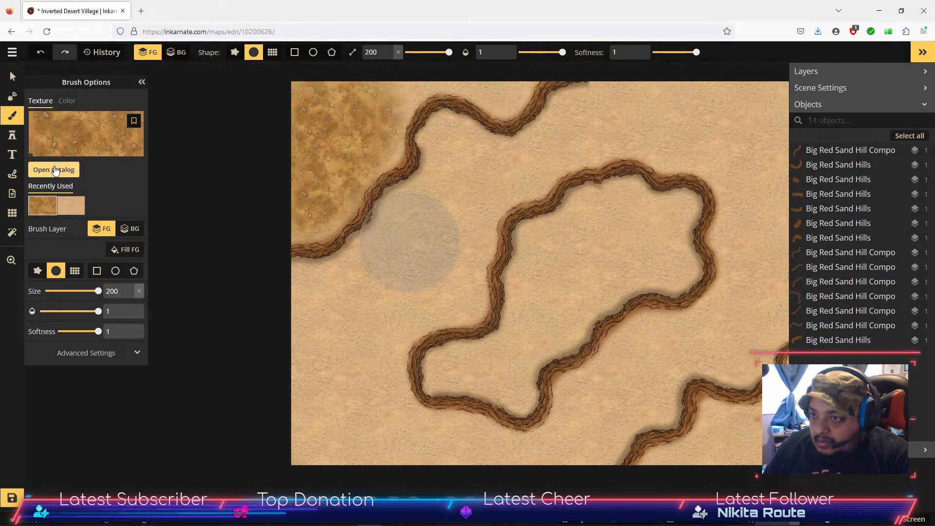
Paint the ground beyond both corner ridges with the speckled light yellow desert texture.
left_click(53, 170)
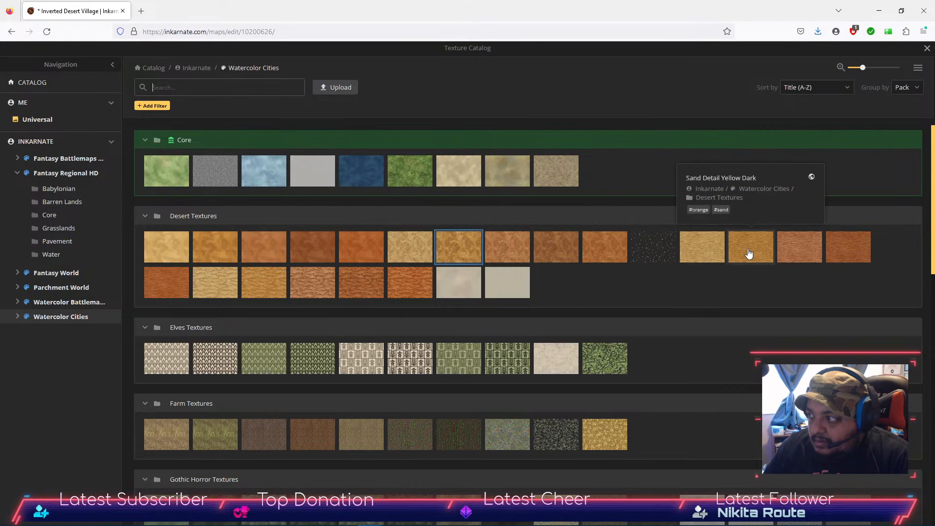
left_click(424, 249)
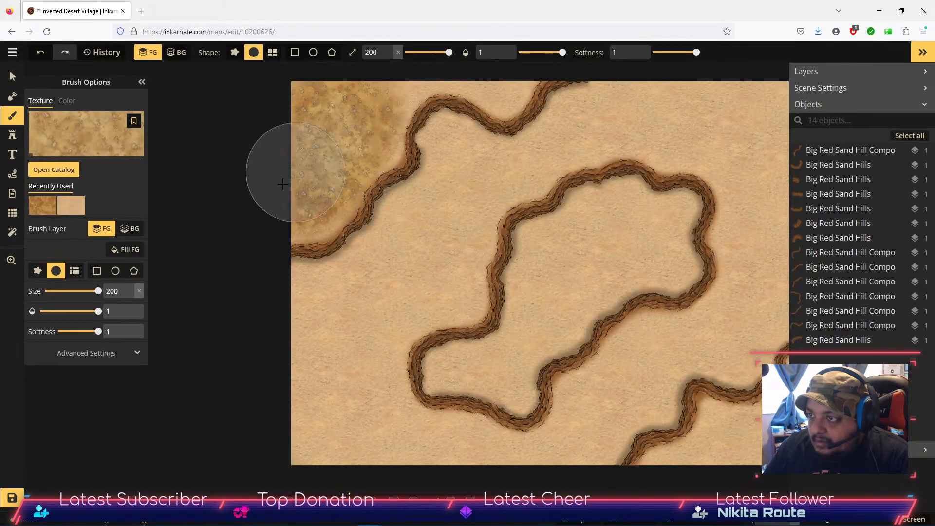
mouse_move(349, 122)
left_mouse_down()
mouse_move(394, 101)
mouse_move(372, 121)
left_mouse_up()
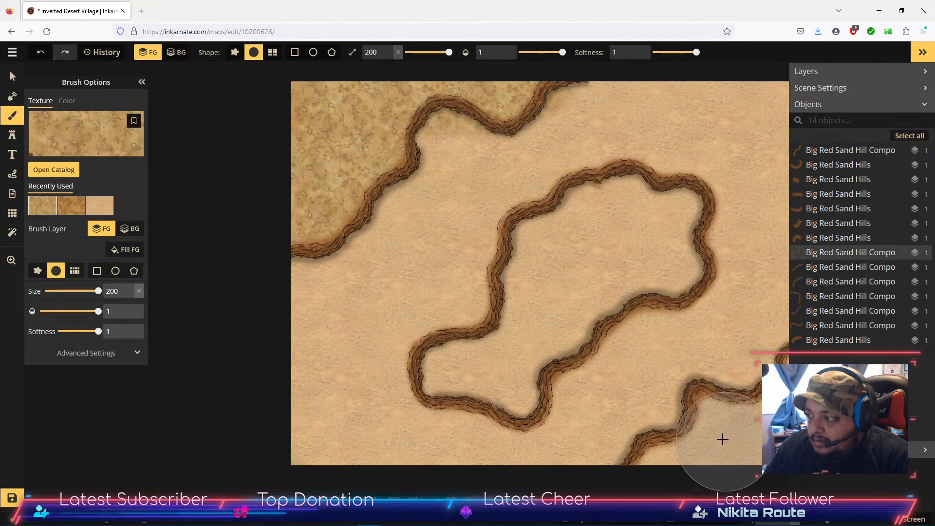
left_click_drag(725, 440, 740, 451)
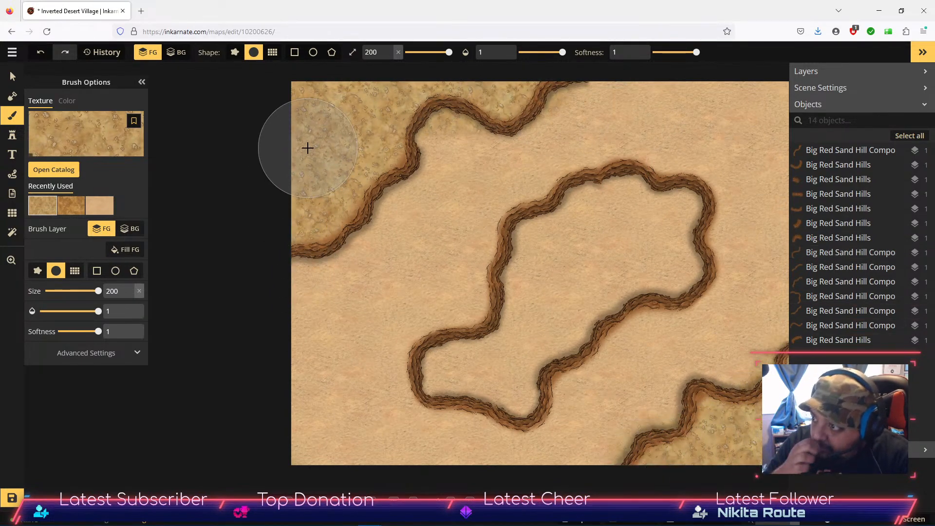
Paint the ground between the corner ridges and around the middle loop with the Sand Detail Yellow Light texture.
left_click(54, 169)
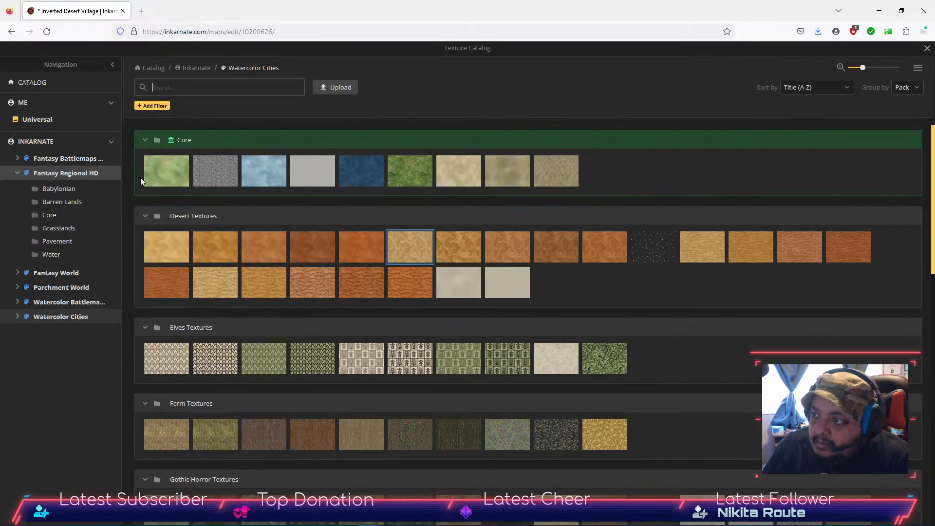
left_click(708, 257)
left_click_drag(439, 226, 401, 264)
mouse_move(367, 312)
left_mouse_down()
mouse_move(409, 249)
mouse_move(339, 293)
mouse_move(303, 297)
mouse_move(316, 339)
mouse_move(309, 386)
mouse_move(346, 372)
mouse_move(359, 339)
mouse_move(364, 362)
mouse_move(336, 423)
mouse_move(303, 443)
mouse_move(345, 451)
mouse_move(367, 426)
mouse_move(509, 455)
mouse_move(573, 445)
mouse_move(605, 388)
mouse_move(637, 397)
mouse_move(652, 391)
mouse_move(651, 339)
mouse_move(727, 344)
mouse_move(753, 316)
mouse_move(759, 277)
mouse_move(747, 261)
mouse_move(747, 220)
mouse_move(757, 178)
left_mouse_up()
mouse_move(761, 142)
left_mouse_down()
mouse_move(762, 110)
mouse_move(645, 97)
mouse_move(618, 98)
mouse_move(537, 155)
mouse_move(507, 163)
mouse_move(449, 143)
mouse_move(408, 212)
mouse_move(410, 229)
mouse_move(456, 211)
mouse_move(440, 301)
left_mouse_up()
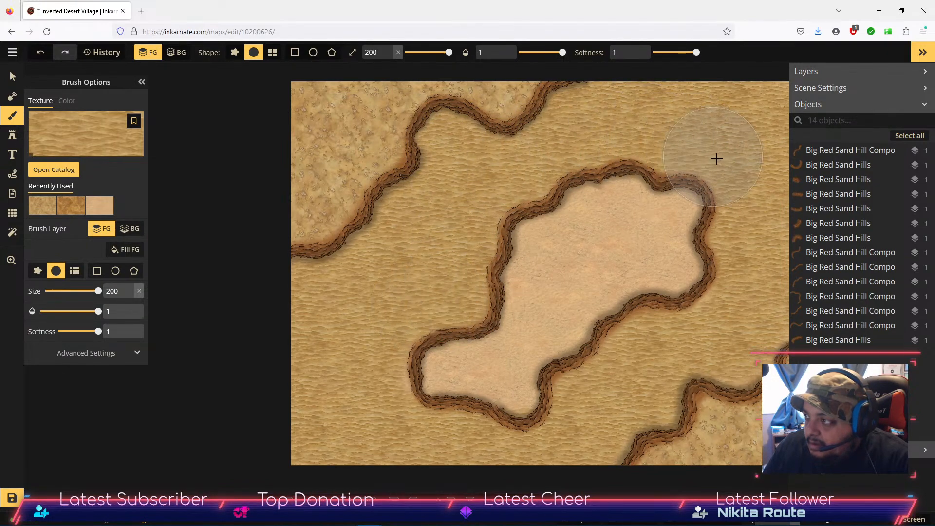
Paint the inside of the middle loop with the light yellow wavy dune texture from the Desert Textures.
left_click(60, 174)
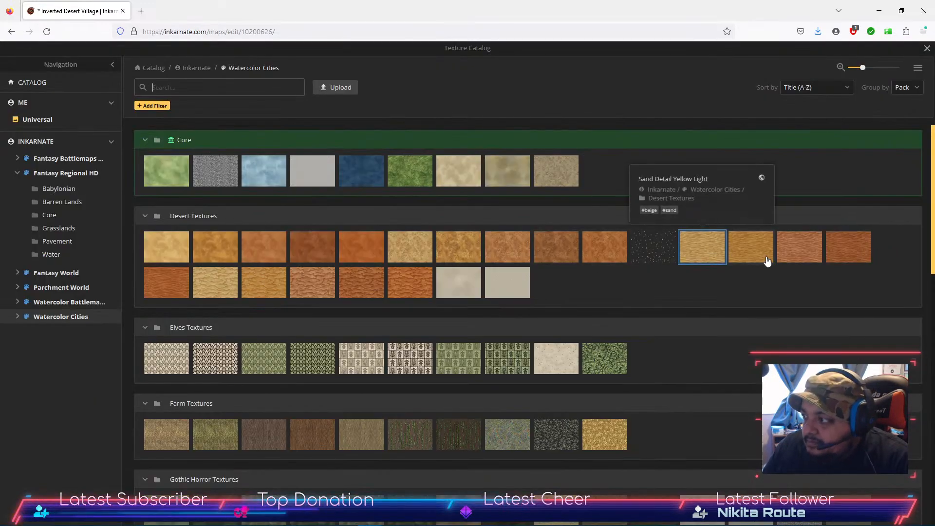
left_click(214, 291)
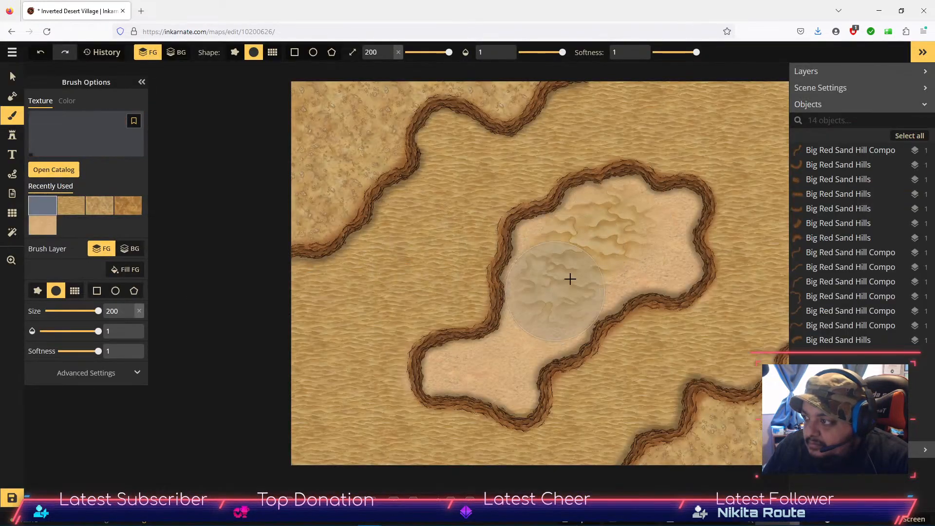
mouse_move(558, 252)
left_mouse_down()
mouse_move(491, 354)
mouse_move(466, 365)
mouse_move(503, 380)
mouse_move(524, 368)
mouse_move(661, 250)
mouse_move(671, 212)
left_mouse_up()
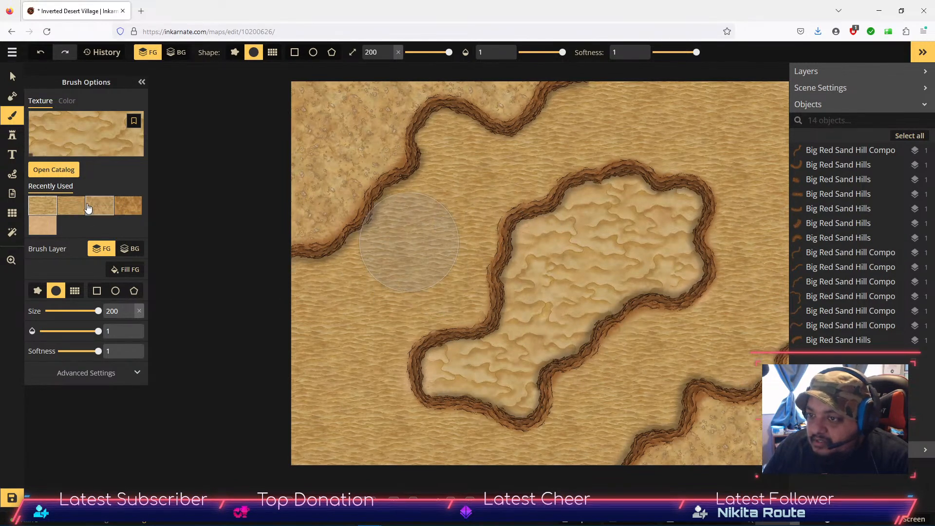
Choose the smooth light yellow sand, first in the Desert Textures, and paint it inside the loop and across the whole map.
left_click(53, 170)
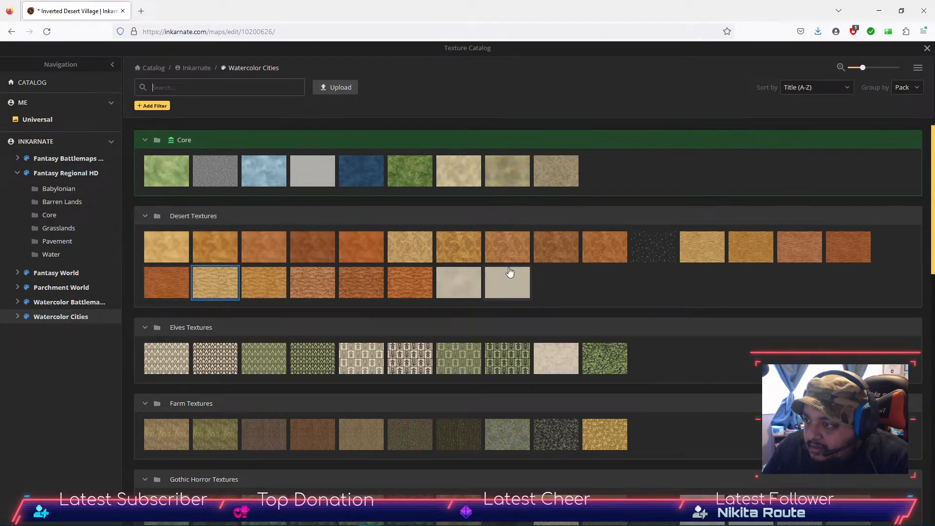
mouse_move(699, 247)
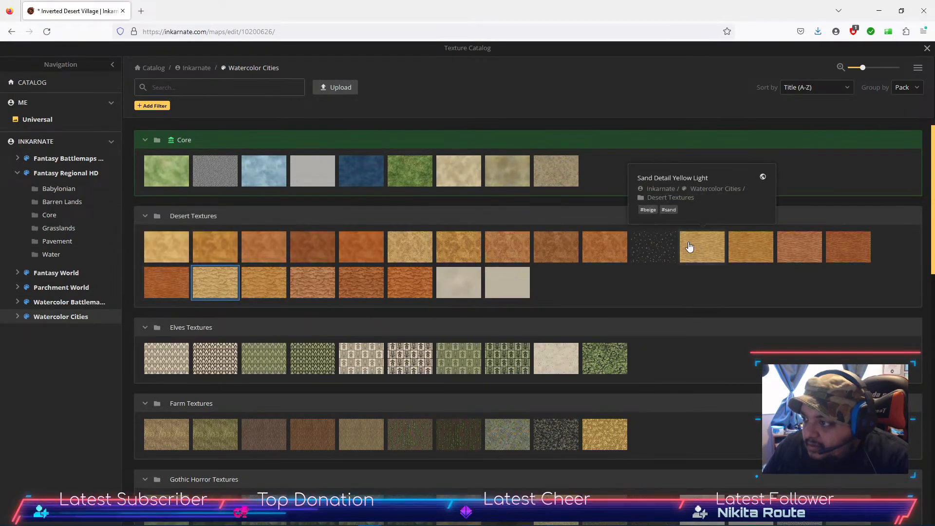
left_click(173, 251)
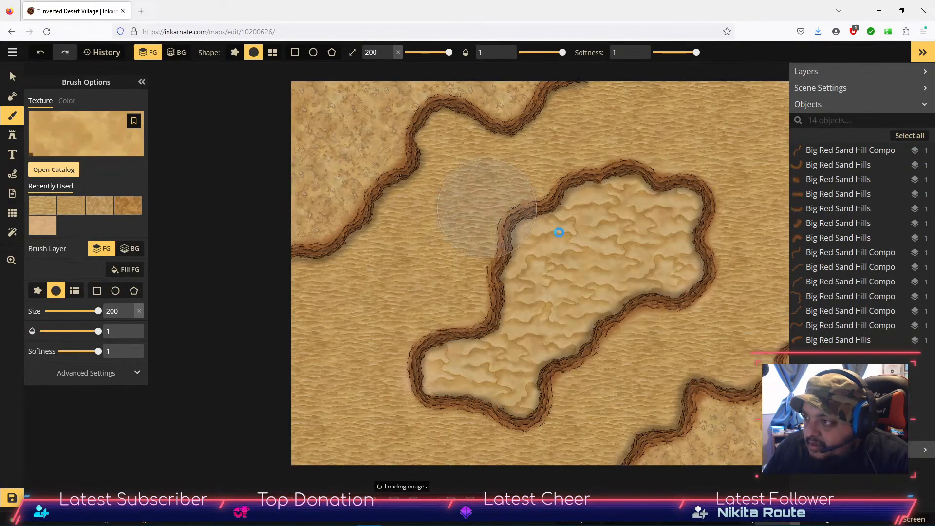
mouse_move(645, 223)
left_mouse_down()
mouse_move(573, 252)
mouse_move(612, 266)
mouse_move(583, 221)
mouse_move(633, 267)
mouse_move(568, 251)
mouse_move(657, 233)
mouse_move(661, 264)
mouse_move(676, 247)
mouse_move(678, 208)
mouse_move(615, 199)
mouse_move(540, 274)
mouse_move(539, 307)
mouse_move(480, 352)
mouse_move(444, 360)
mouse_move(491, 399)
mouse_move(513, 369)
mouse_move(588, 318)
mouse_move(577, 301)
mouse_move(512, 350)
left_mouse_up()
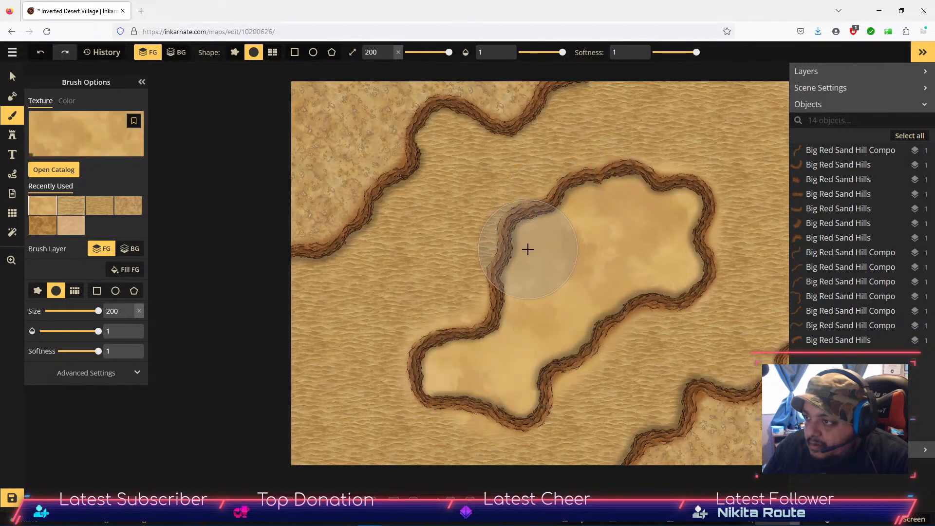
mouse_move(494, 213)
left_mouse_down()
mouse_move(463, 284)
mouse_move(471, 248)
mouse_move(403, 258)
mouse_move(444, 134)
mouse_move(535, 140)
mouse_move(589, 89)
mouse_move(674, 151)
mouse_move(778, 144)
mouse_move(730, 298)
mouse_move(774, 324)
mouse_move(746, 353)
mouse_move(641, 348)
mouse_move(660, 388)
mouse_move(657, 408)
mouse_move(594, 439)
mouse_move(542, 352)
mouse_move(440, 438)
mouse_move(394, 396)
mouse_move(338, 411)
mouse_move(315, 288)
mouse_move(382, 214)
mouse_move(469, 202)
mouse_move(489, 271)
mouse_move(463, 181)
mouse_move(306, 150)
mouse_move(528, 127)
mouse_move(481, 102)
mouse_move(770, 334)
mouse_move(660, 449)
mouse_move(672, 453)
mouse_move(663, 405)
left_mouse_up()
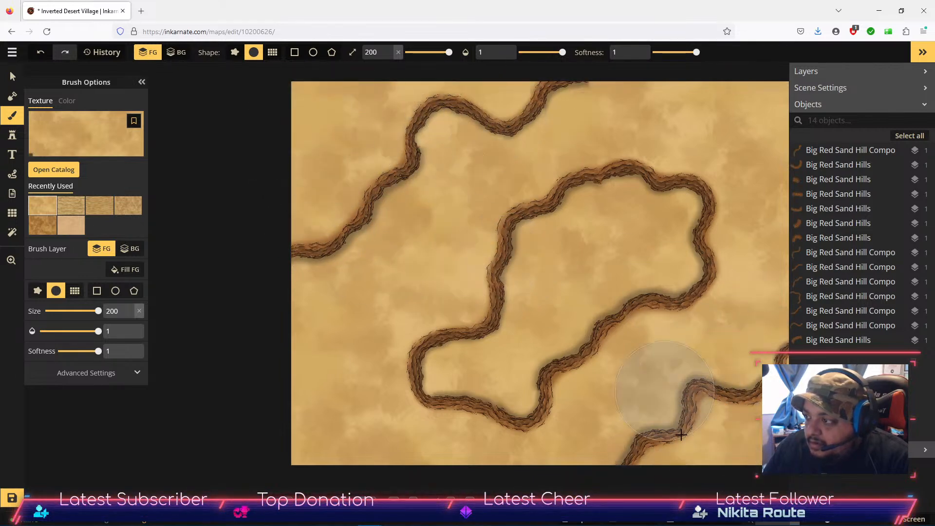
Try the wavy dune texture in the upper-left corner, then paint both corners beyond the ridges with Sand Detail Yellow Light.
left_click(71, 205)
mouse_move(322, 112)
left_mouse_down()
mouse_move(334, 124)
mouse_move(271, 162)
mouse_move(306, 162)
mouse_move(298, 198)
mouse_move(380, 87)
left_mouse_up()
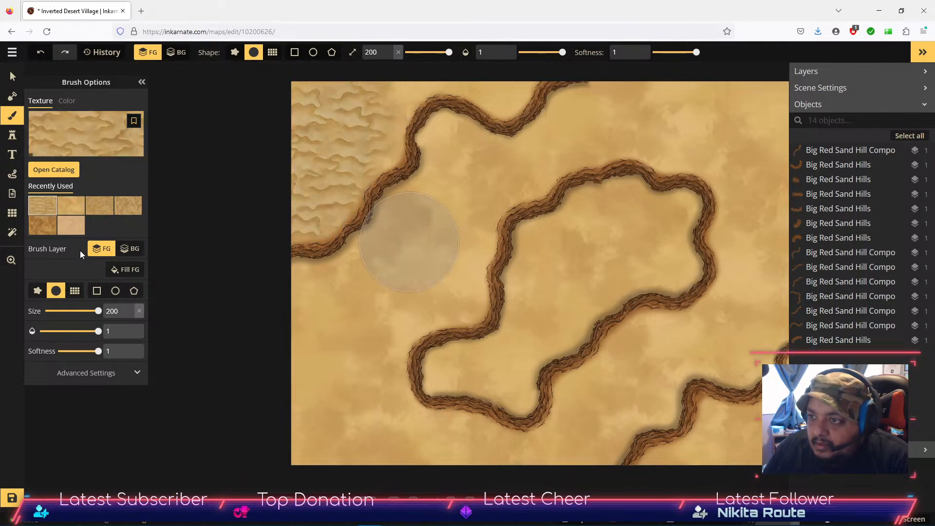
left_click(96, 209)
mouse_move(321, 126)
left_mouse_down()
mouse_move(309, 202)
mouse_move(364, 97)
mouse_move(343, 140)
mouse_move(382, 98)
mouse_move(359, 130)
mouse_move(301, 103)
left_mouse_up()
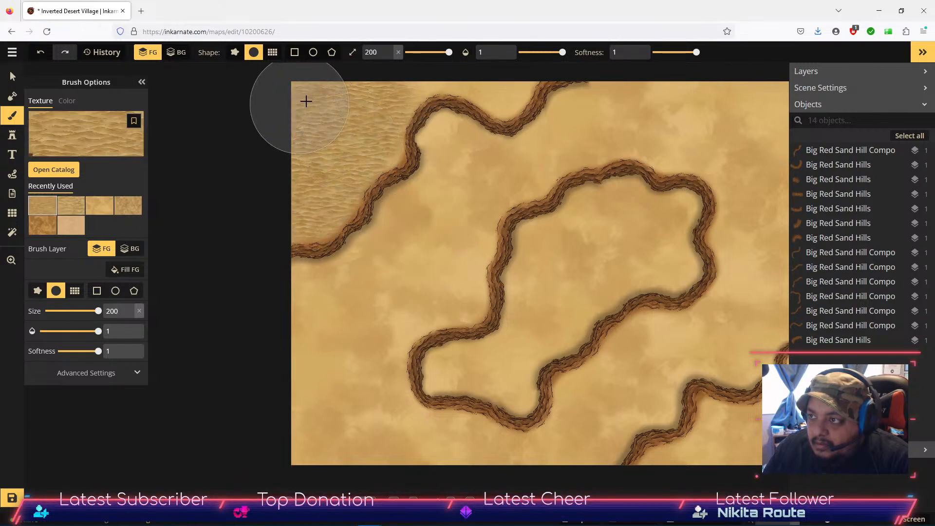
mouse_move(371, 129)
left_mouse_down()
mouse_move(390, 90)
mouse_move(442, 69)
mouse_move(450, 79)
mouse_move(475, 72)
mouse_move(493, 99)
left_mouse_up()
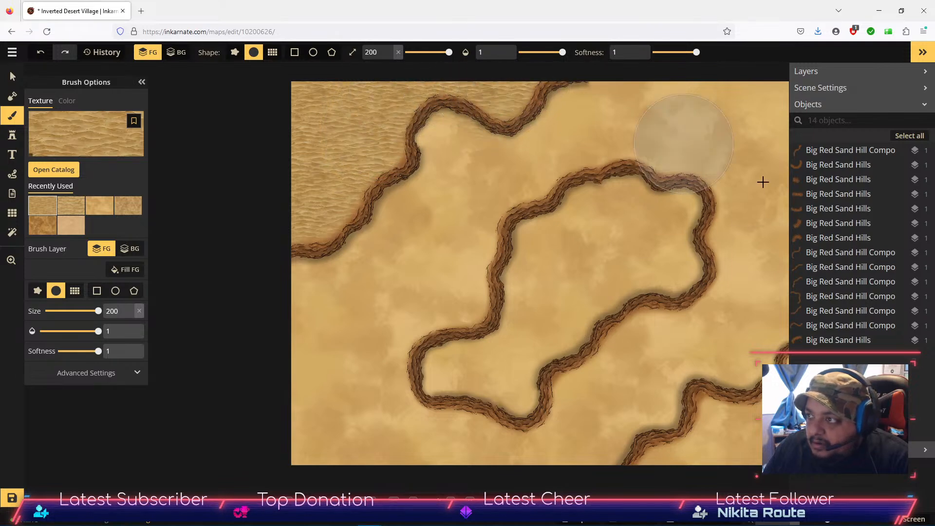
mouse_move(669, 465)
left_mouse_down()
mouse_move(693, 469)
mouse_move(683, 471)
mouse_move(739, 452)
mouse_move(713, 453)
mouse_move(736, 445)
left_mouse_up()
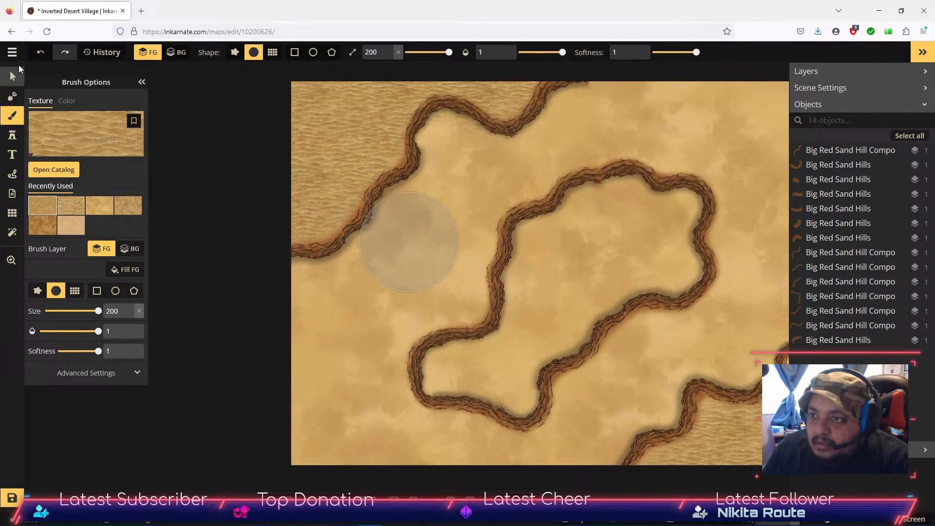
Carve a lake in the upper part of the middle loop by subtracting from the mask with a size 27 rough brush.
left_click(14, 96)
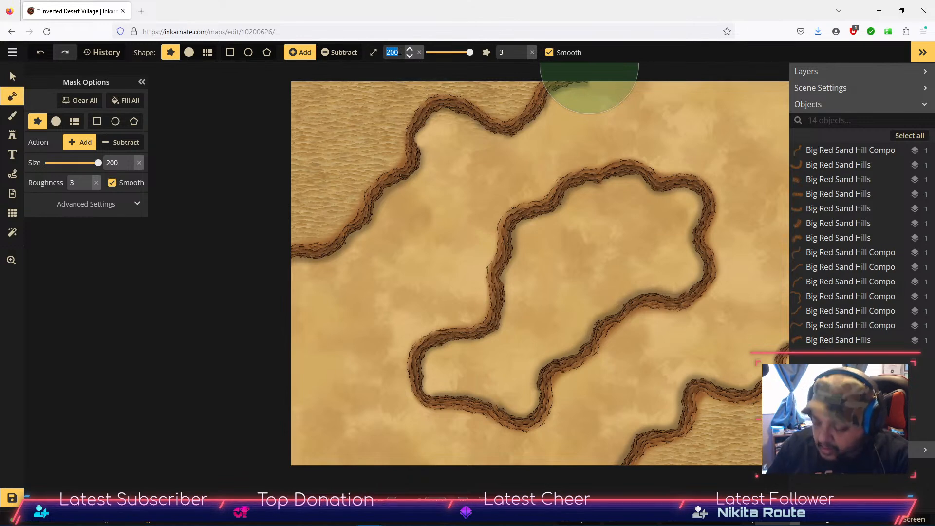
type("23")
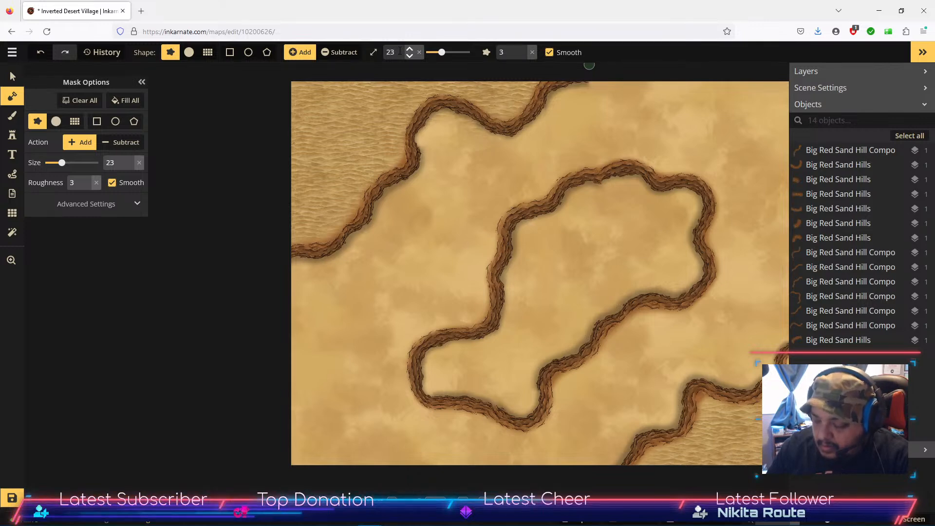
left_click(409, 51)
left_click(409, 50)
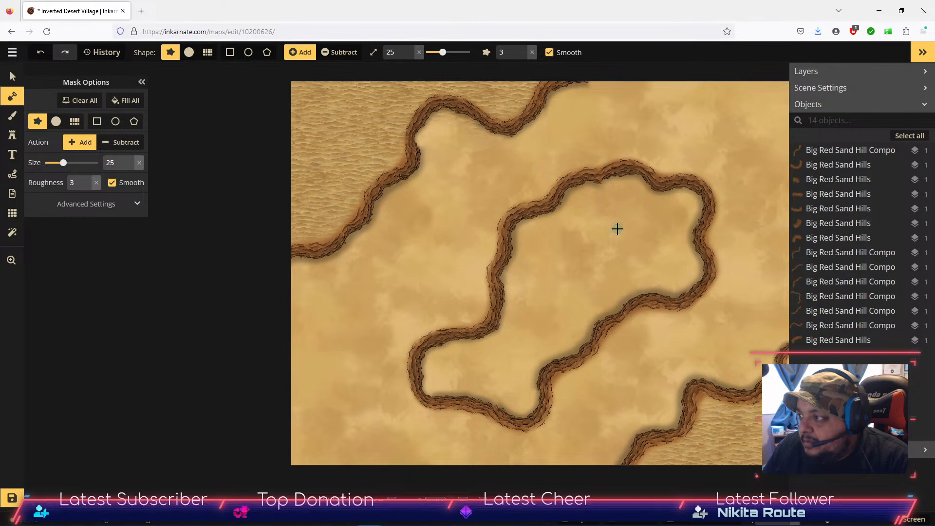
key("w")
key("w")
left_click(121, 142)
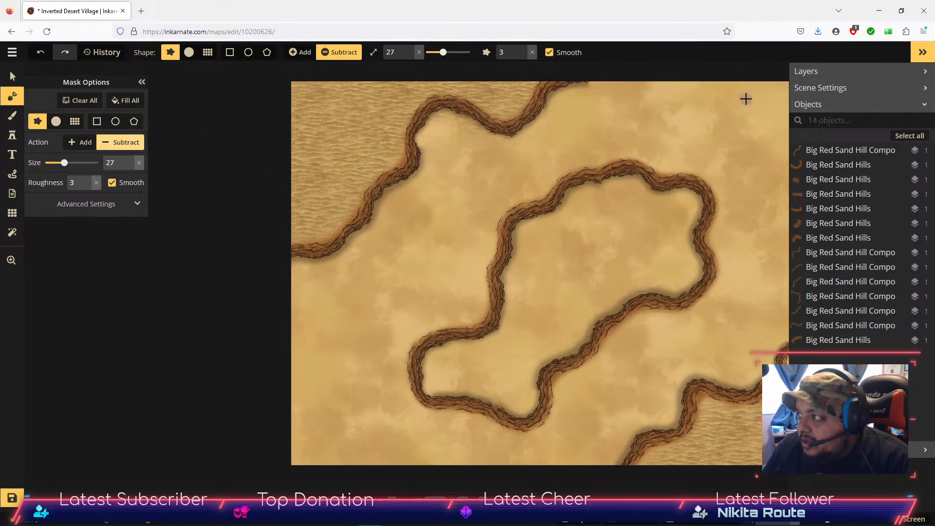
mouse_move(579, 237)
left_mouse_down()
mouse_move(568, 265)
mouse_move(601, 230)
mouse_move(587, 262)
mouse_move(560, 277)
mouse_move(588, 246)
mouse_move(574, 283)
mouse_move(611, 255)
left_mouse_up()
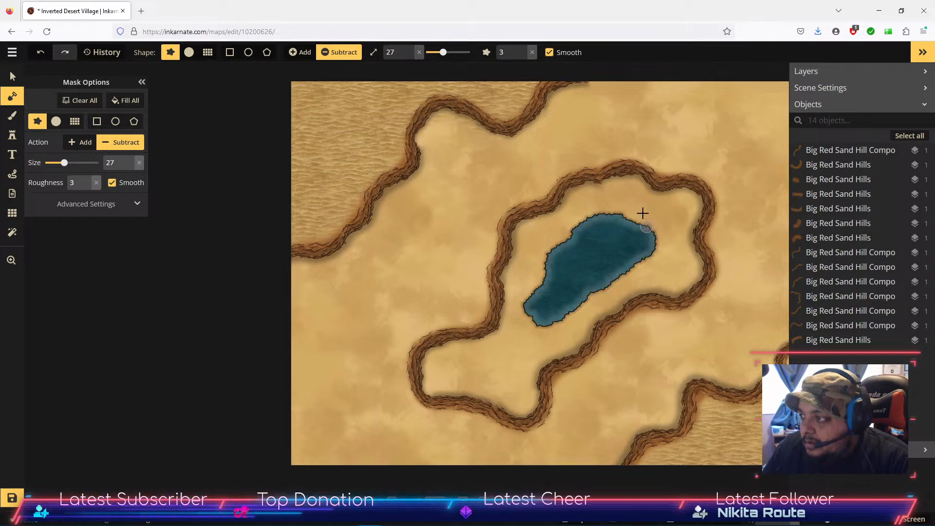
Search the stamp catalog for water with the Ships tag and look through the listed stamps.
left_click(16, 135)
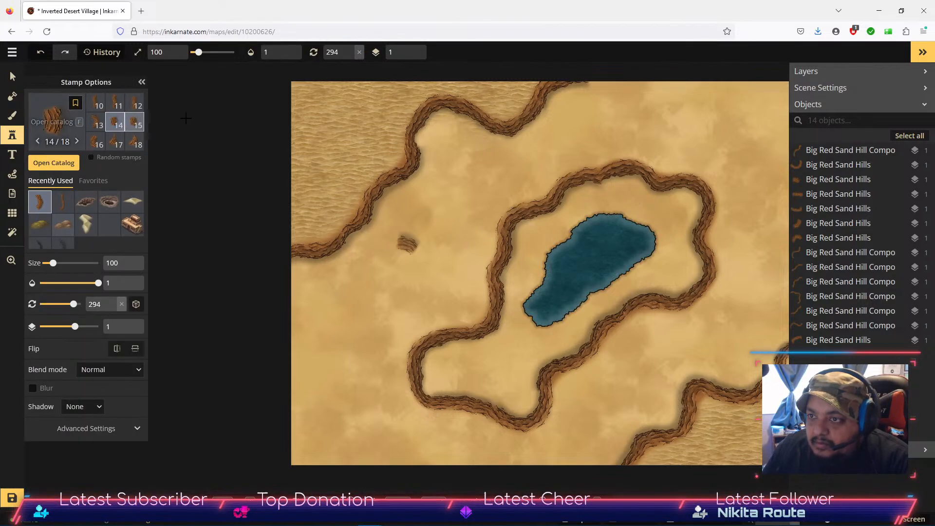
left_click(55, 163)
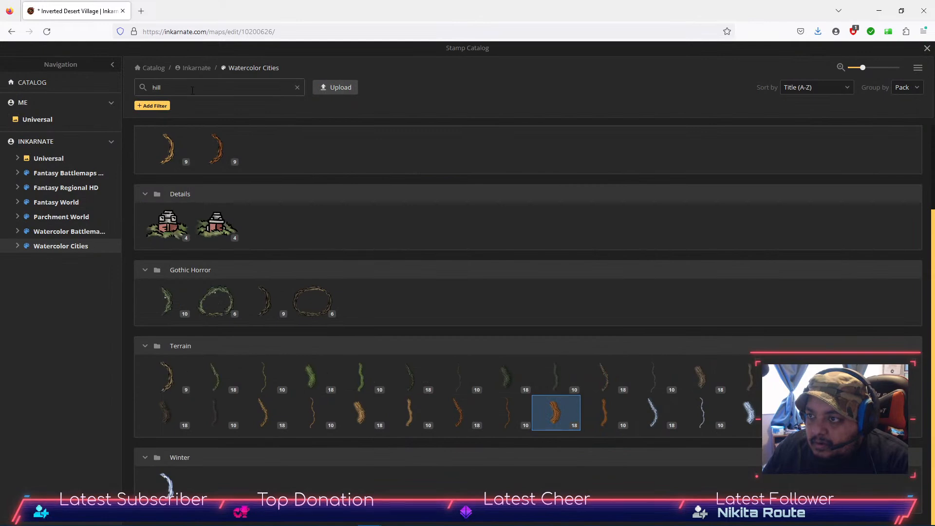
type("water")
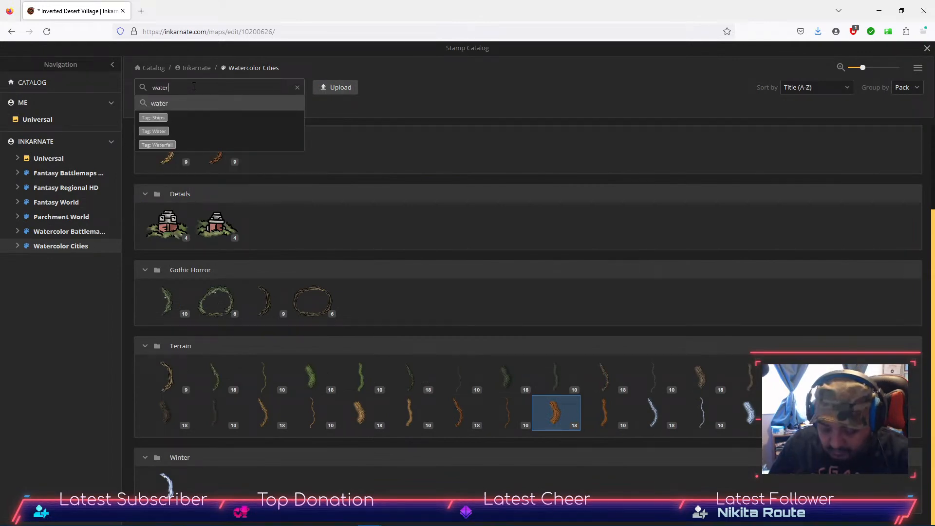
left_click(262, 121)
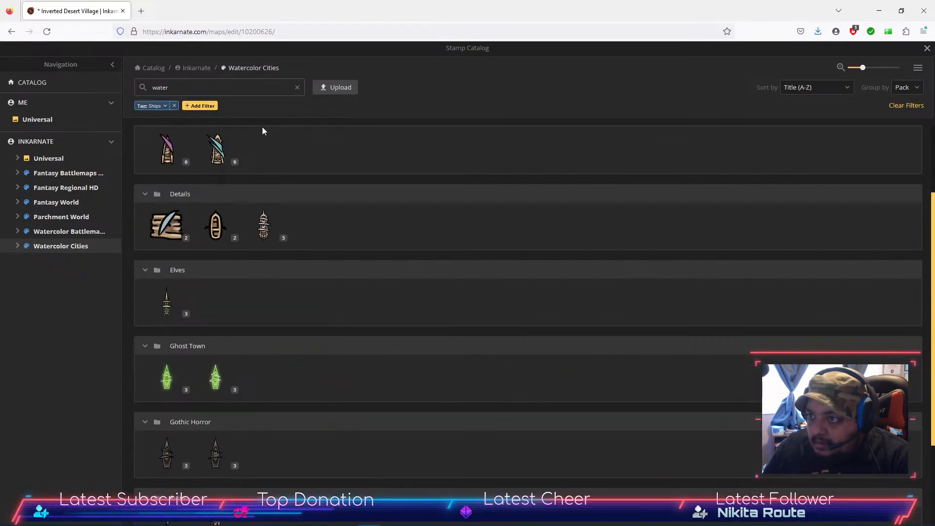
scroll(248, 214, "down", 2)
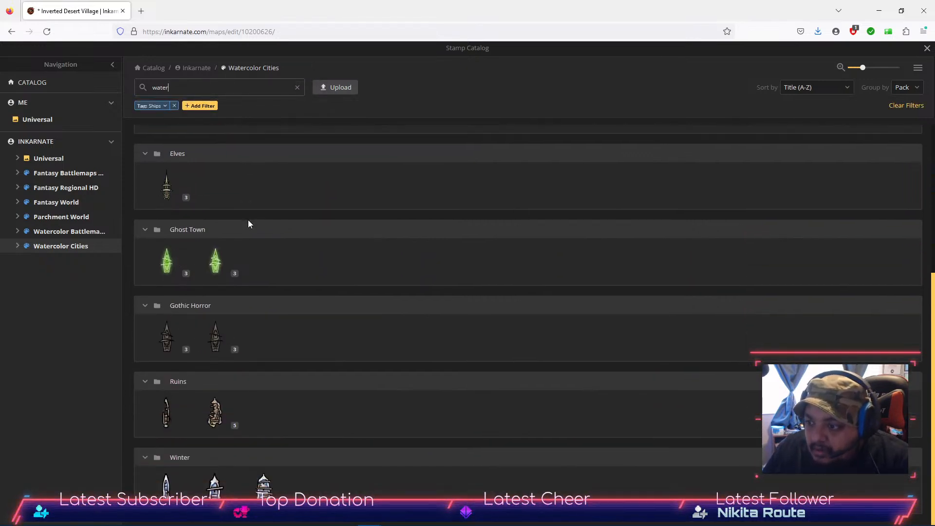
scroll(247, 220, "up", 4)
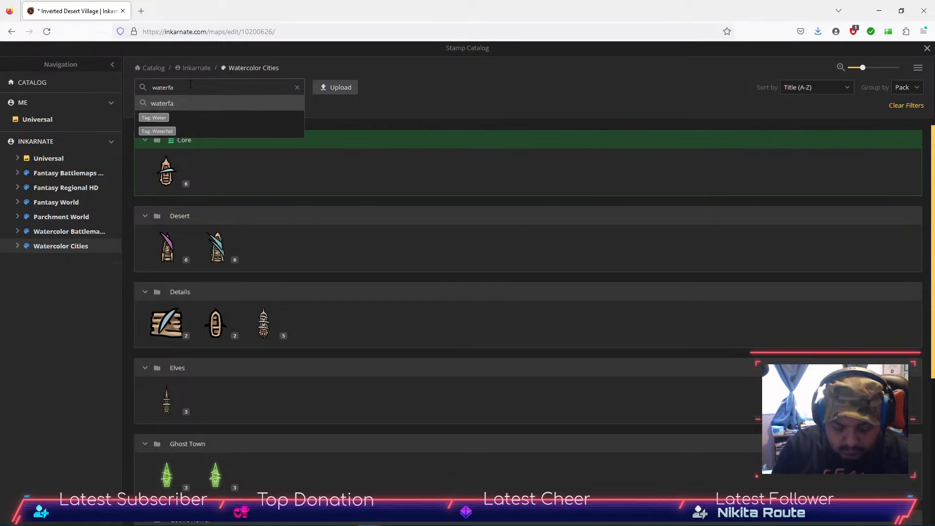
Search the stamp catalog for waterfall without the Ships tag filter and pick the Terrain waterfall stamp.
key("Return")
key("BackSpace")
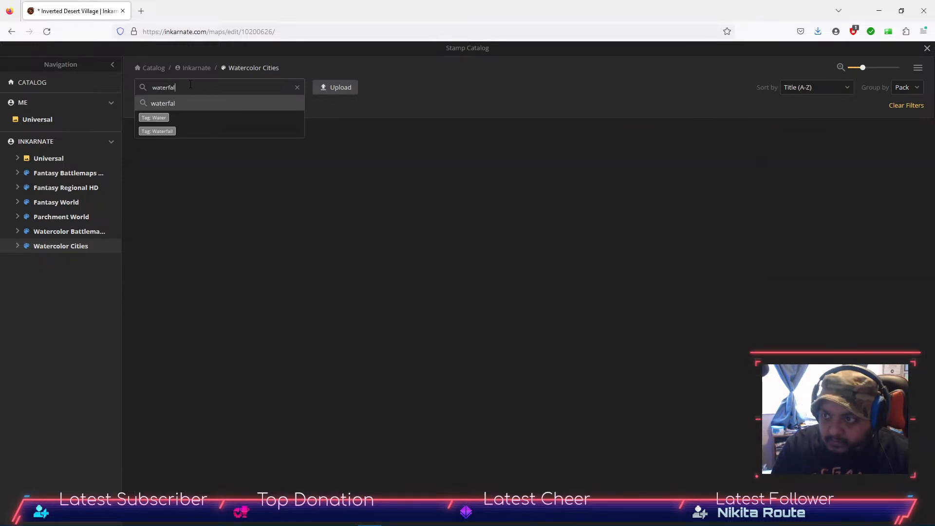
key("BackSpace")
key("BackSpace")
key("BackSpace")
key("BackSpace")
key("BackSpace")
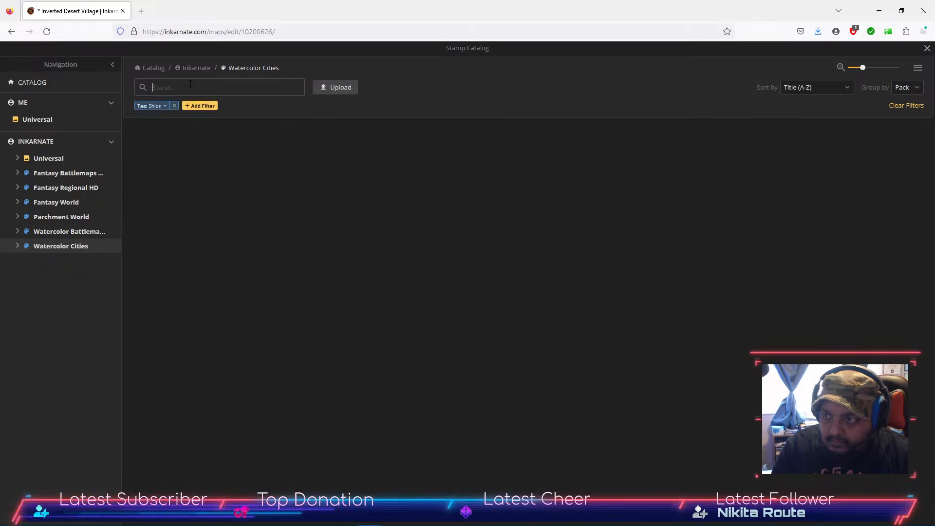
type("waterfall")
left_click(154, 108)
left_click(174, 105)
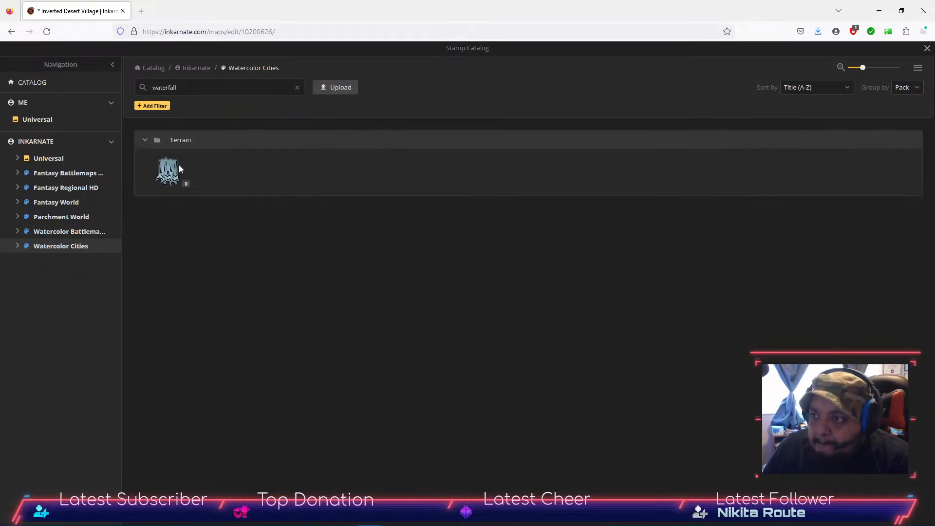
left_click(167, 171)
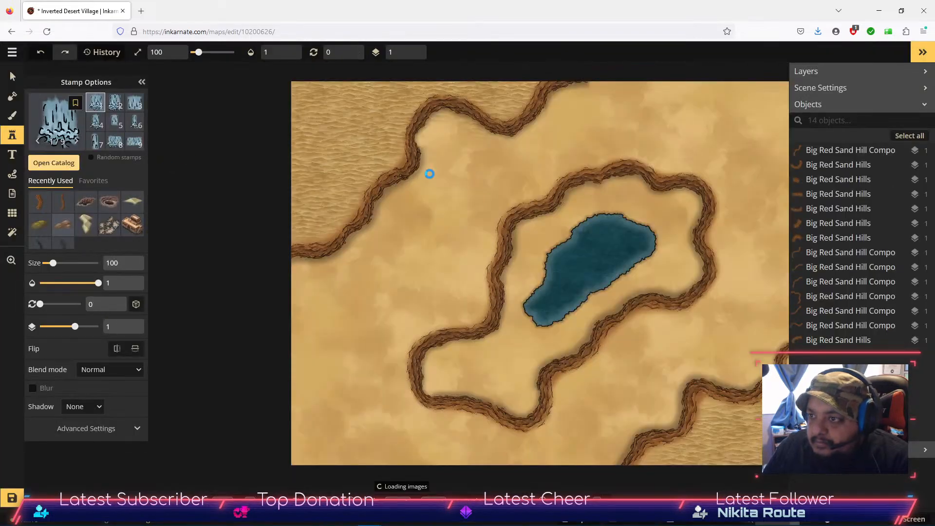
Compare the waterfall stamp variants, set the stamp size to 175 and choose the first variant.
left_click(116, 103)
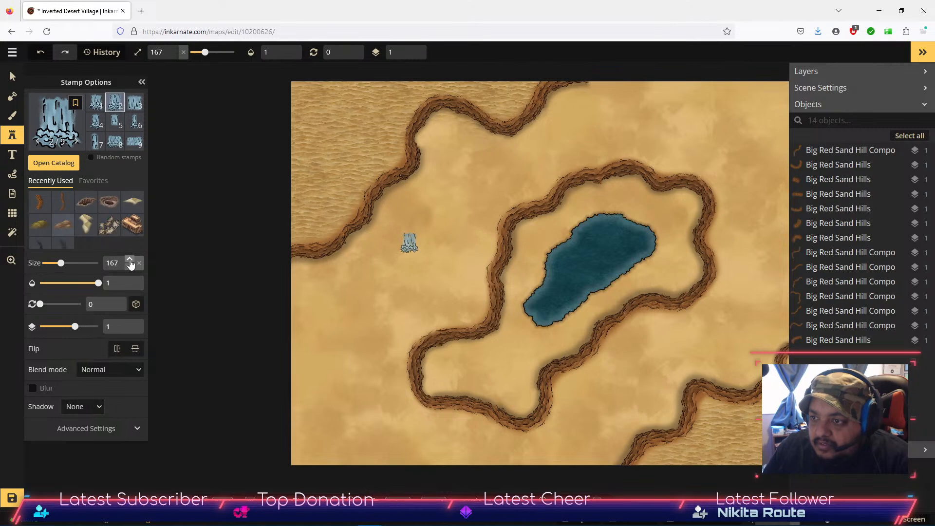
left_click(136, 107)
left_click(135, 125)
left_click(115, 122)
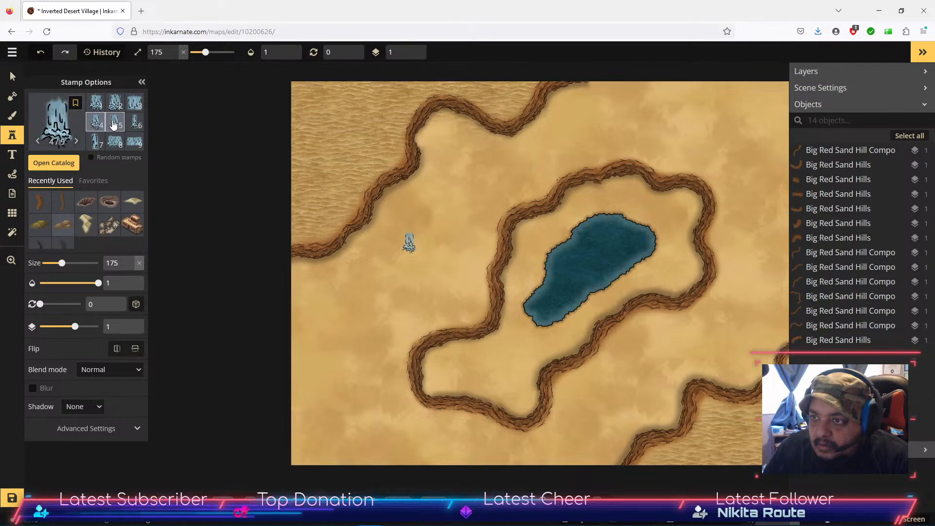
left_click(96, 142)
left_click(115, 143)
left_click(134, 142)
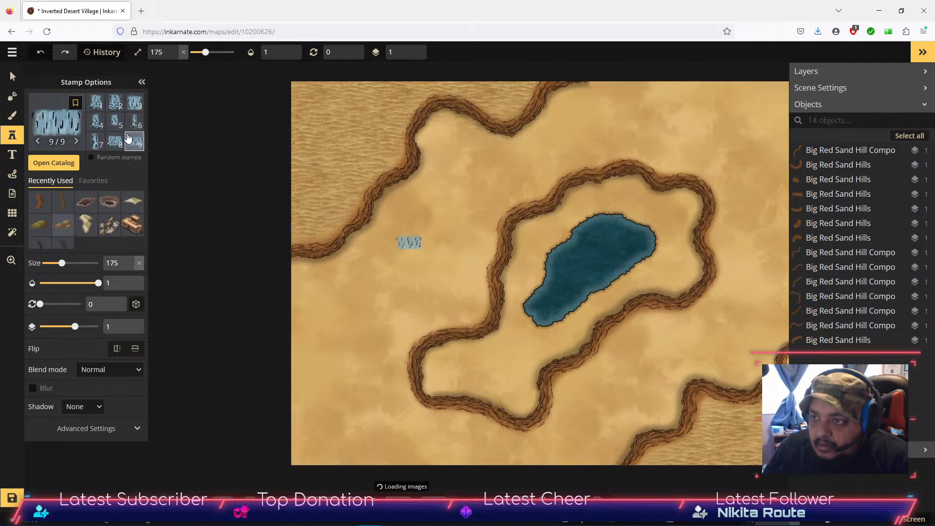
left_click(97, 105)
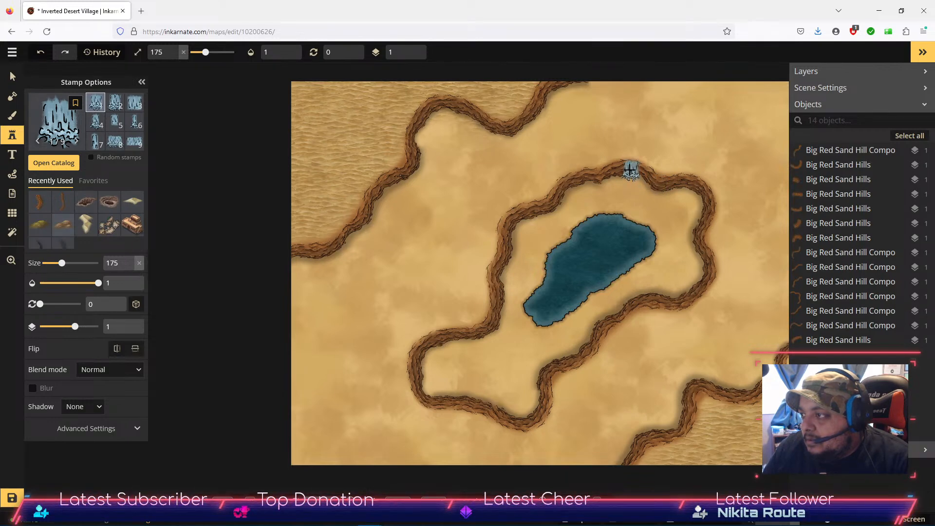
Place the waterfall on the loop's top ridge above the lake and move it up a layer.
left_click(630, 170)
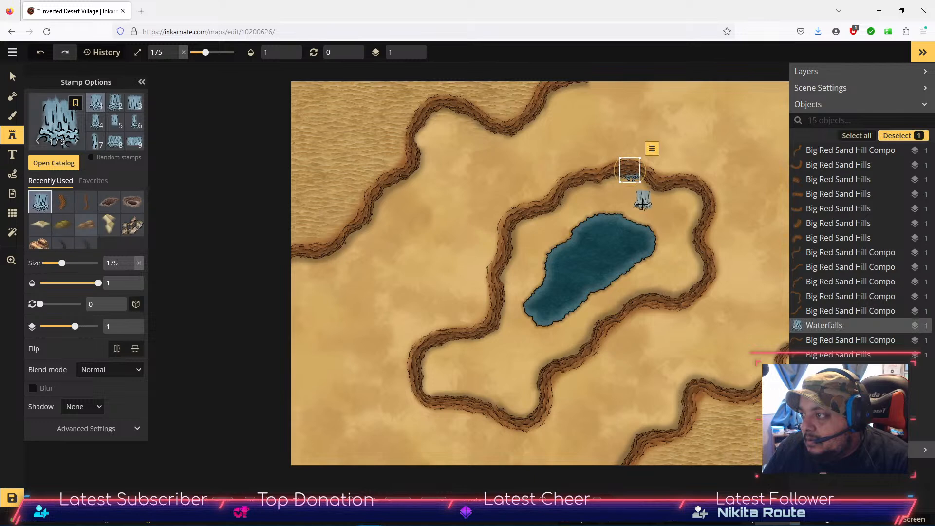
left_click(655, 152)
left_click(681, 214)
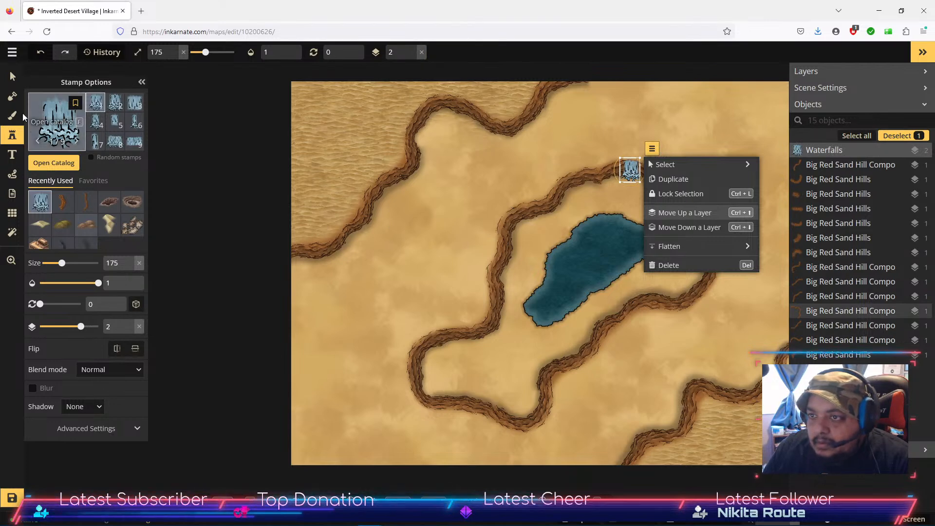
Carve a water channel from the lake to the waterfall and a winding river from the waterfall to the map's top edge.
left_click(13, 97)
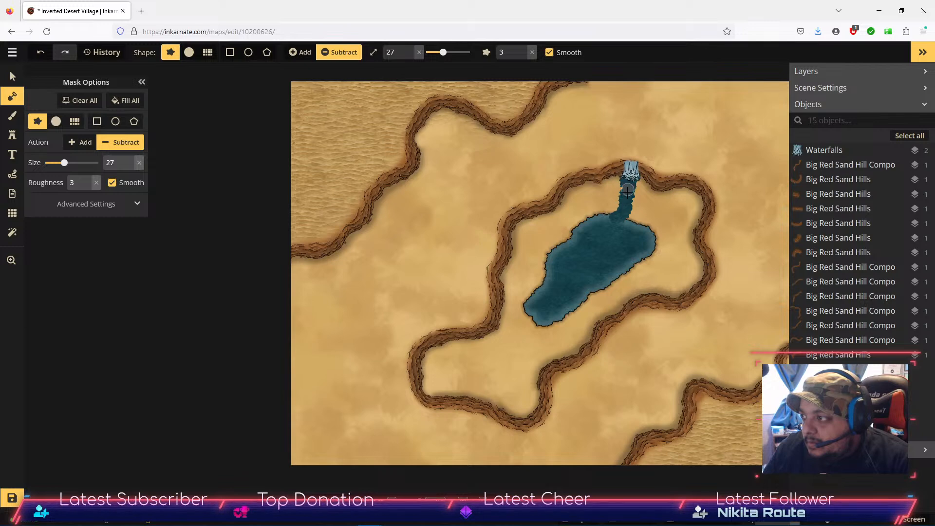
left_click_drag(628, 219, 619, 226)
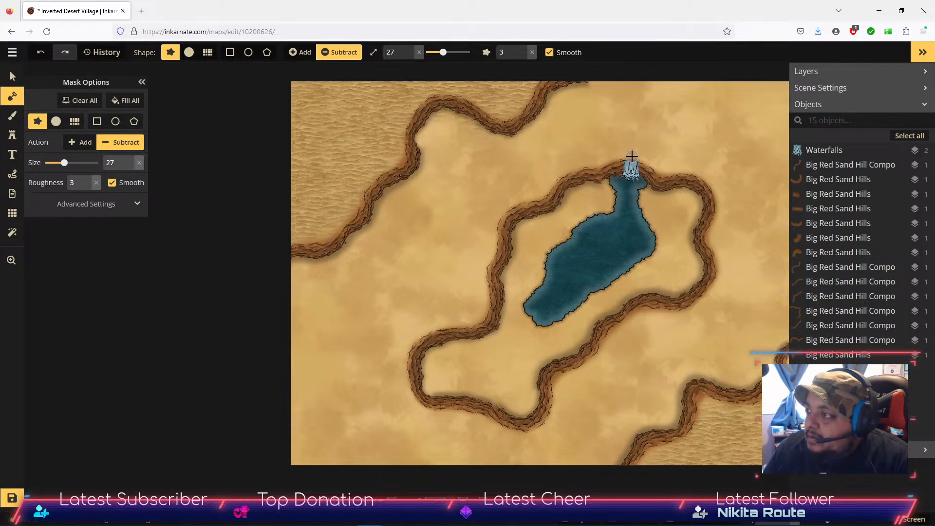
left_click_drag(680, 129, 715, 77)
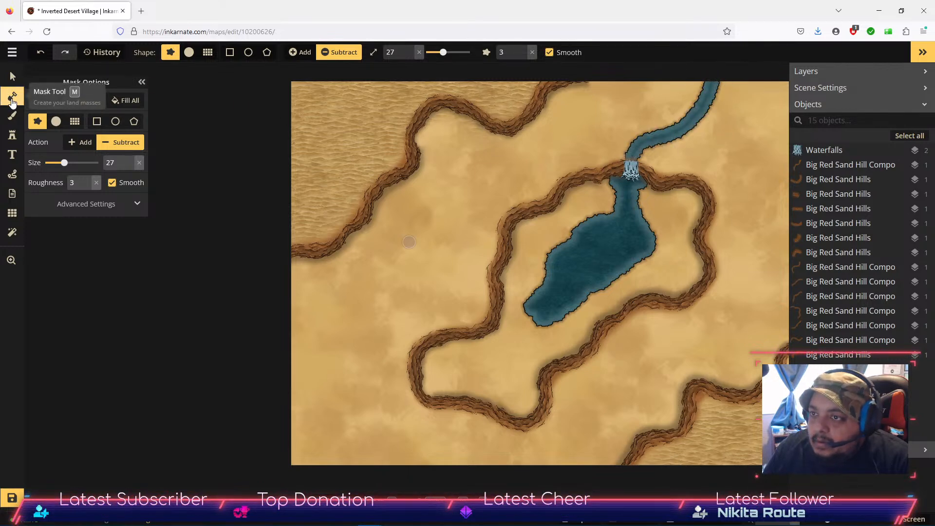
Enlarge the waterfall to size 200 and align it over the ridge between the river and the channel below.
left_click(12, 76)
left_click(629, 170)
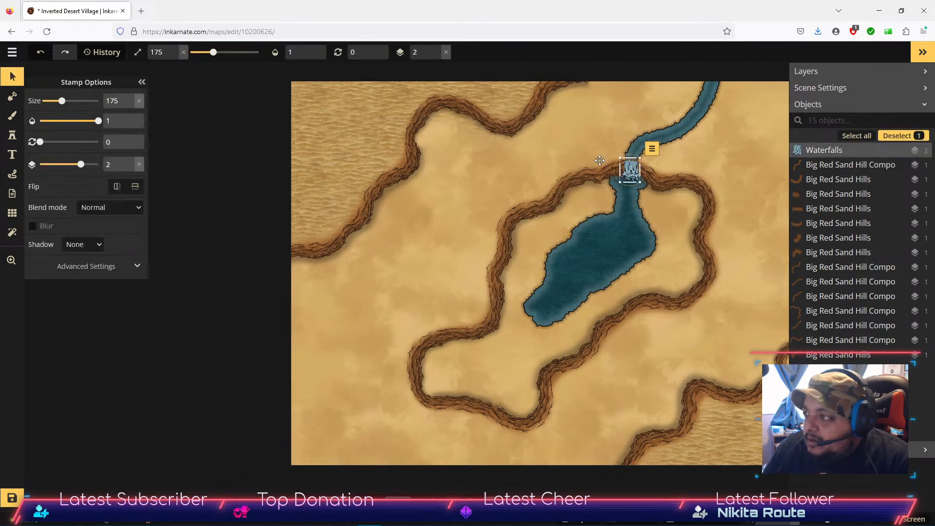
left_click(129, 97)
left_click(130, 98)
left_click(129, 98)
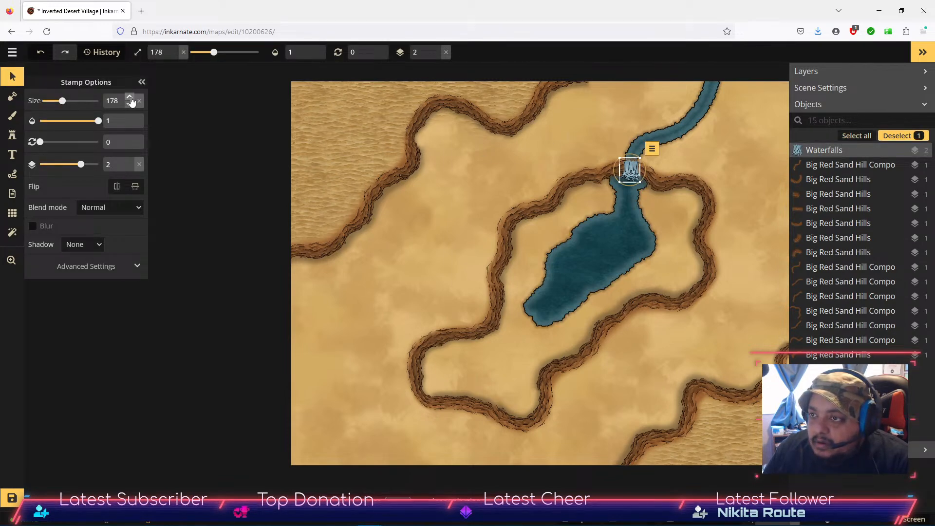
left_click(129, 98)
left_click(129, 98)
left_click(129, 98)
left_click_drag(632, 171, 633, 166)
scroll(637, 170, "up", 5)
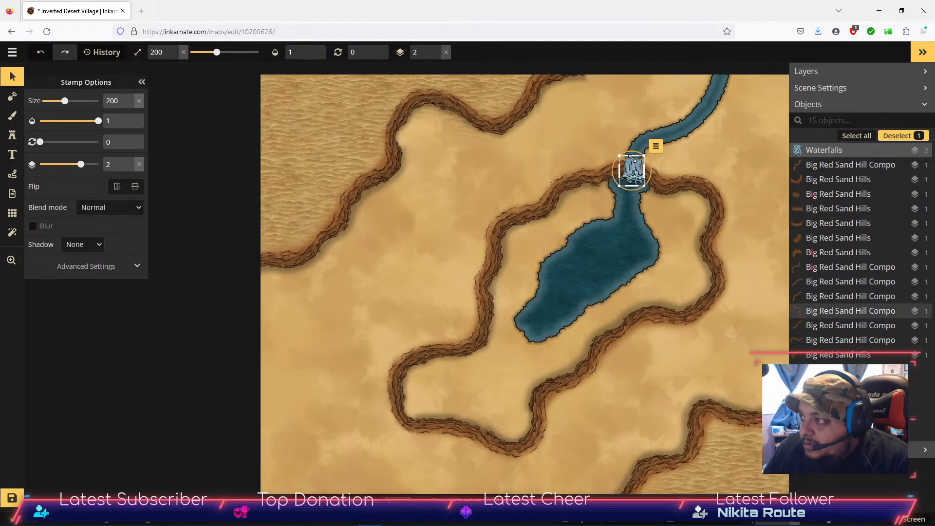
scroll(647, 165, "up", 1)
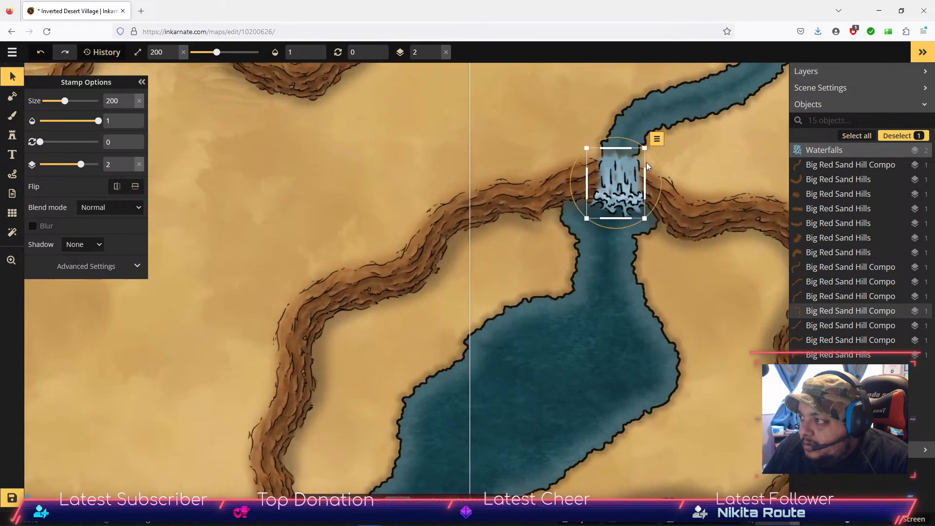
left_click_drag(626, 172, 624, 171)
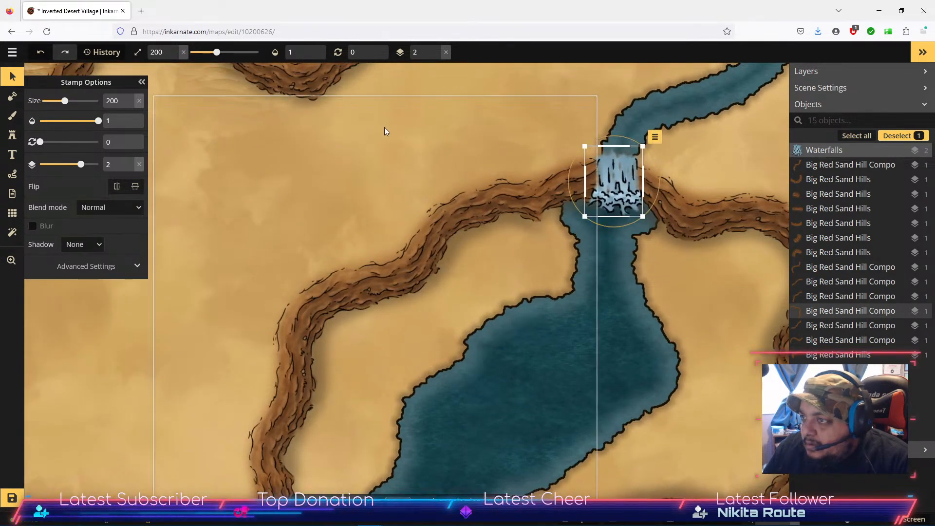
Subtract more of the mask to extend the lake down through the loop, branching into its lower-left end and bottom bend.
left_click(13, 97)
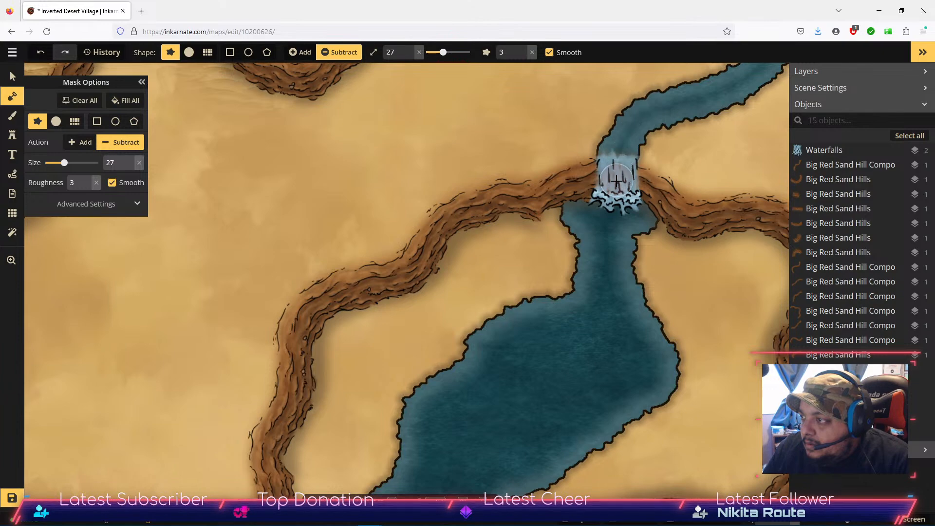
scroll(595, 319, "down", 1)
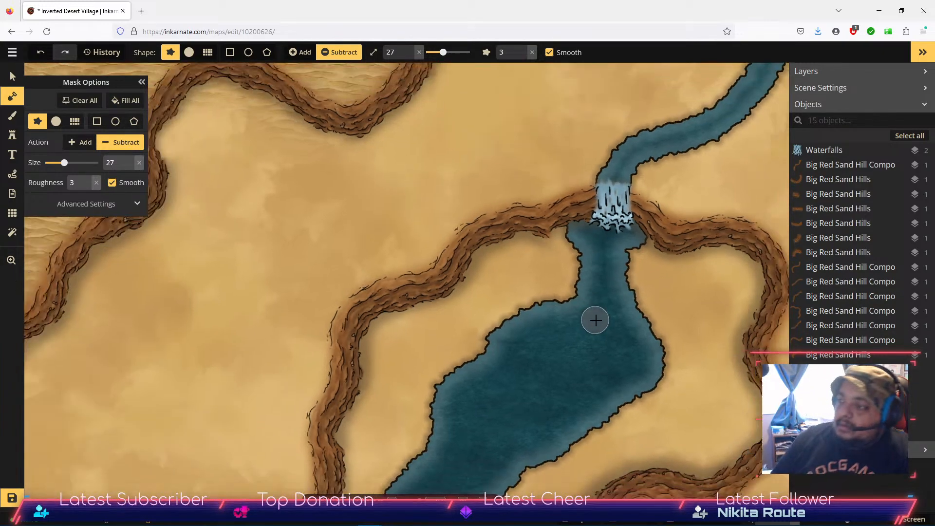
scroll(594, 320, "down", 5)
scroll(602, 321, "up", 2)
scroll(559, 348, "down", 1)
key("space")
left_click_drag(544, 393, 560, 247)
left_click_drag(497, 269, 489, 320)
left_click_drag(509, 282, 505, 301)
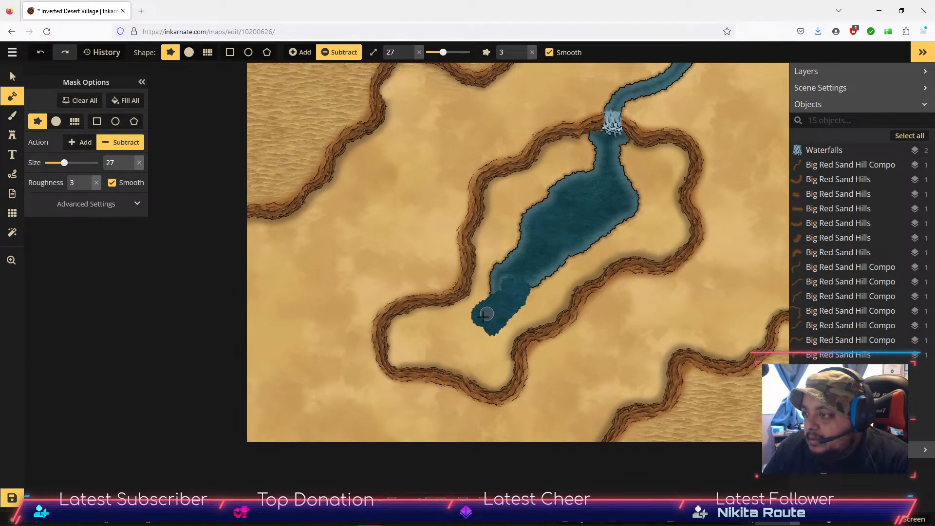
left_click_drag(444, 334, 434, 345)
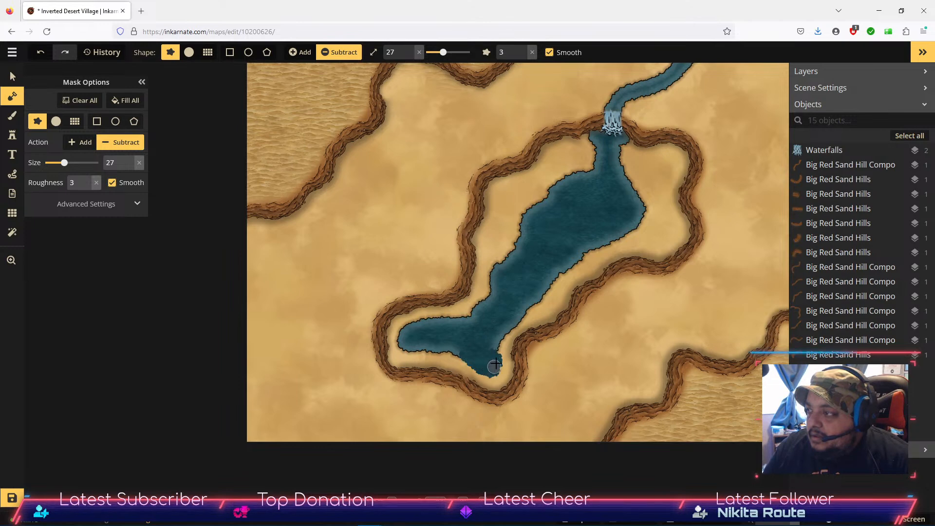
left_click_drag(494, 366, 495, 364)
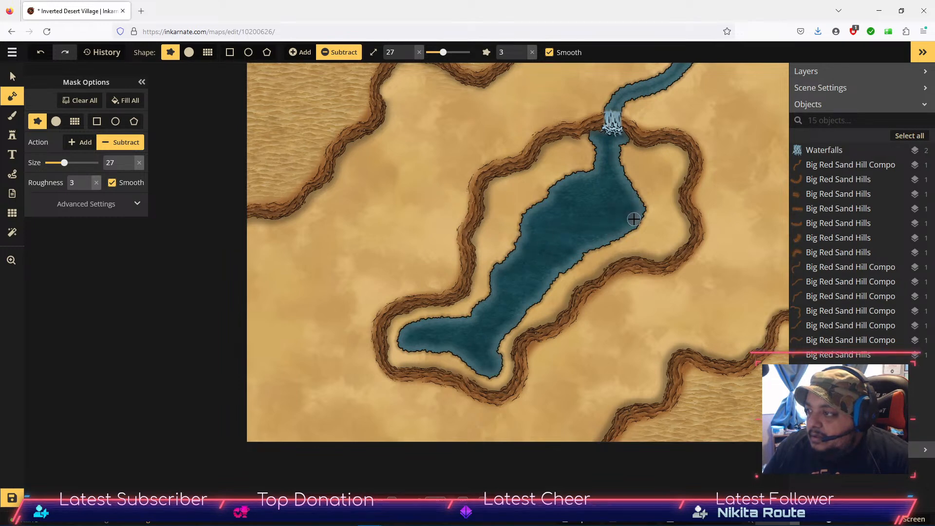
scroll(636, 176, "down", 2)
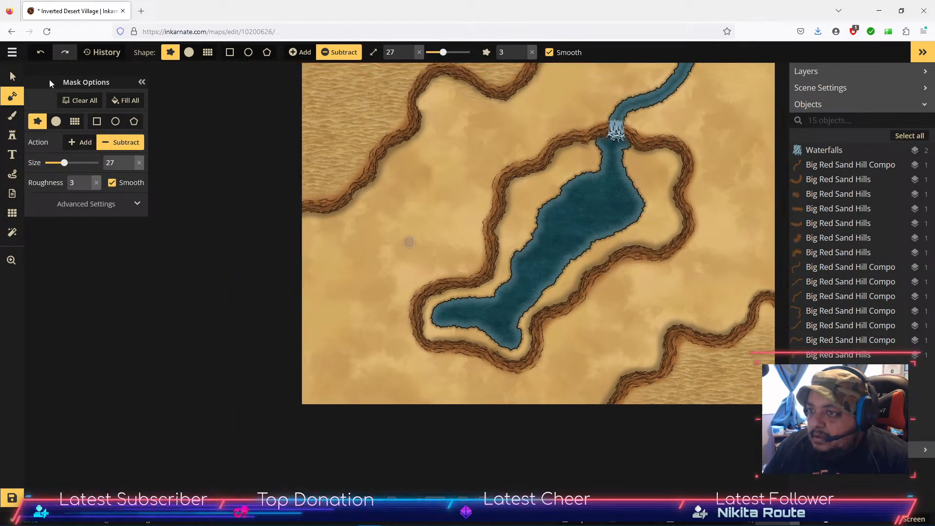
Search the stamp catalog for "desert" and choose the Big Rocks Red stamp.
left_click(13, 140)
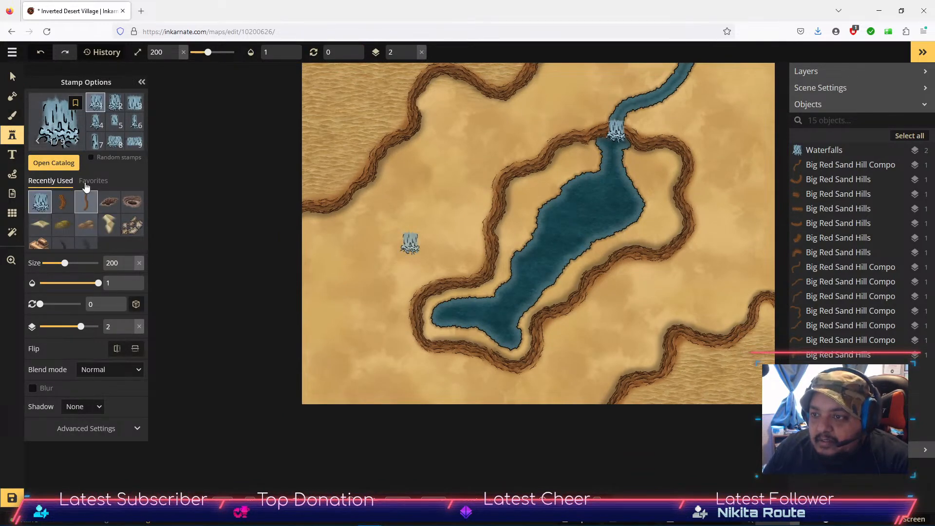
left_click(62, 165)
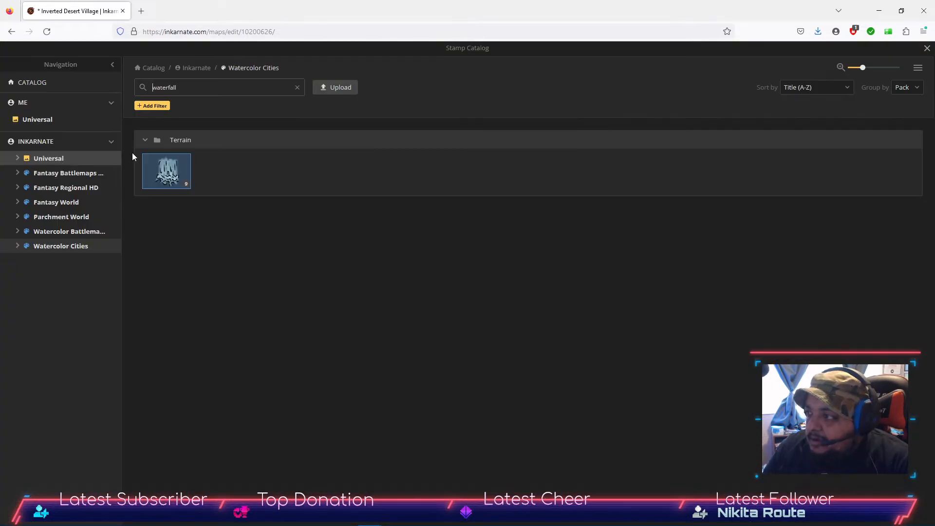
left_click(297, 90)
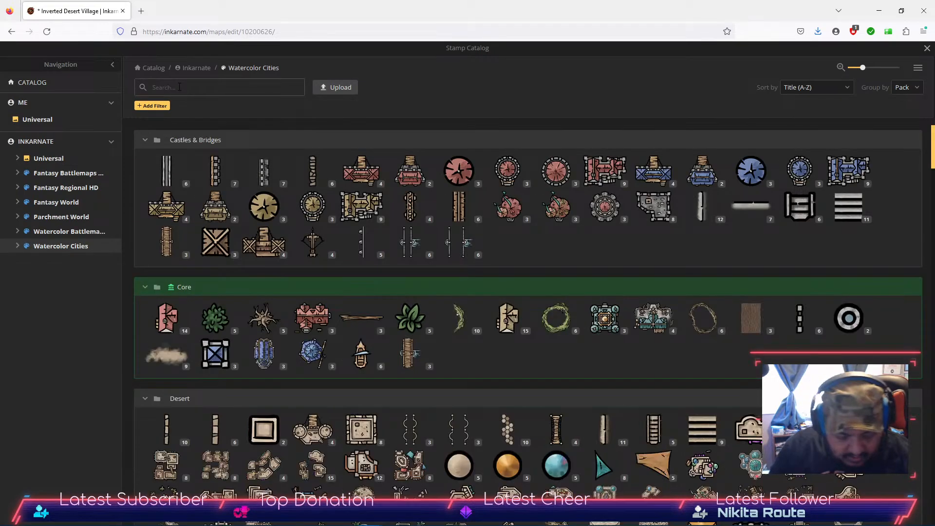
type("desert")
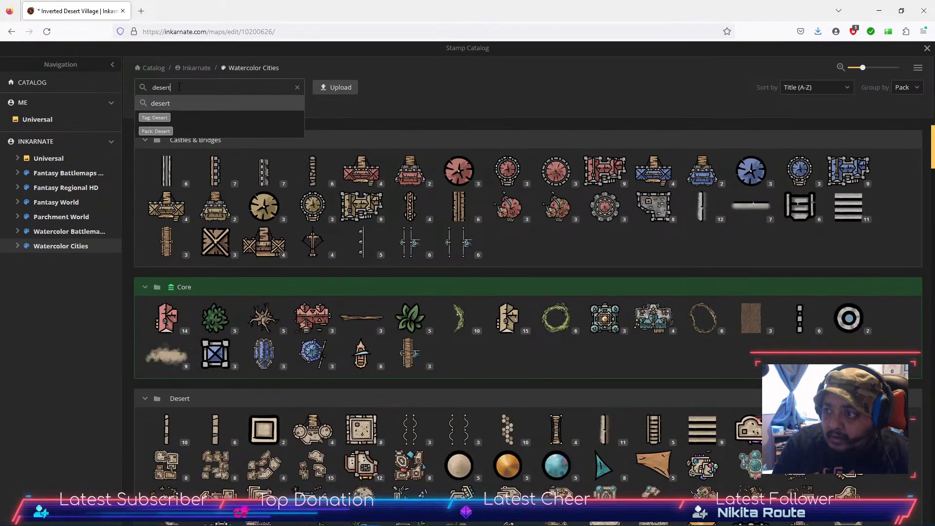
key("Return")
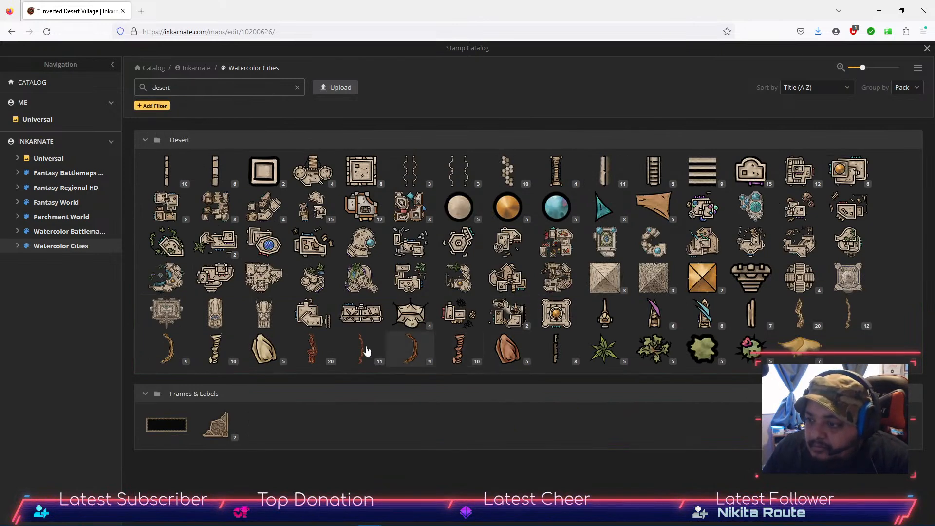
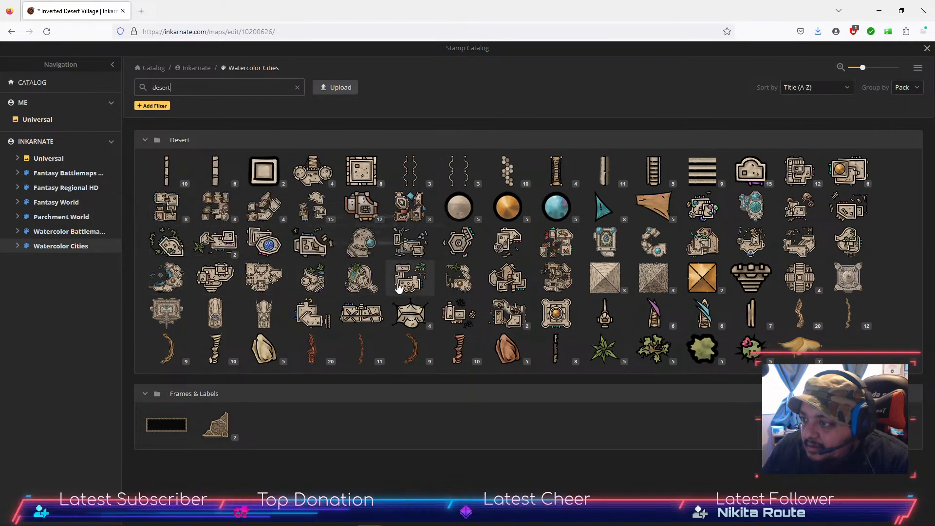
left_click(512, 350)
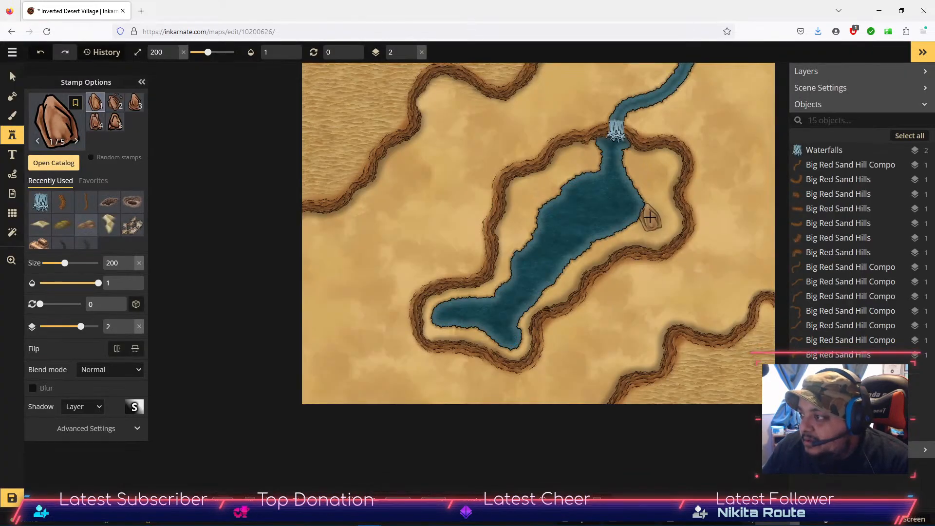
Set the red rock stamp's size to 100.
left_click(409, 243)
left_click(129, 268)
left_click(129, 269)
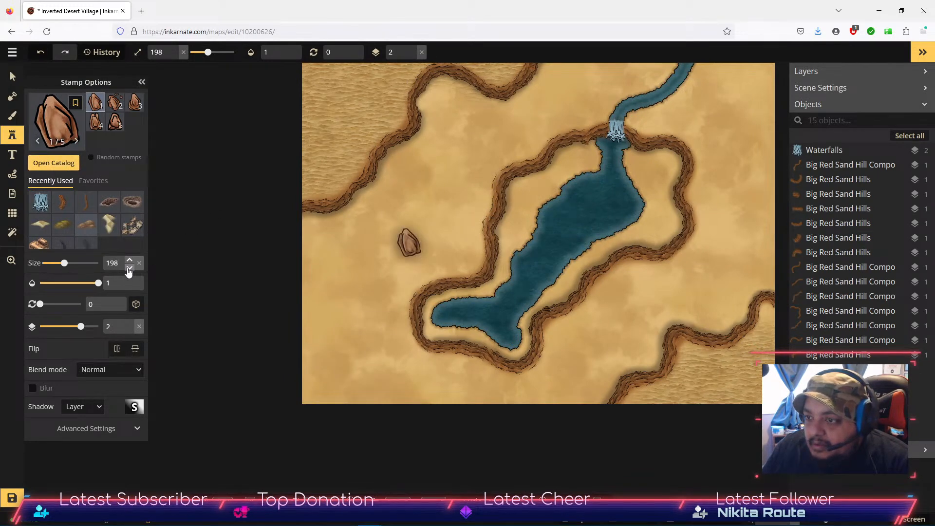
left_click(129, 269)
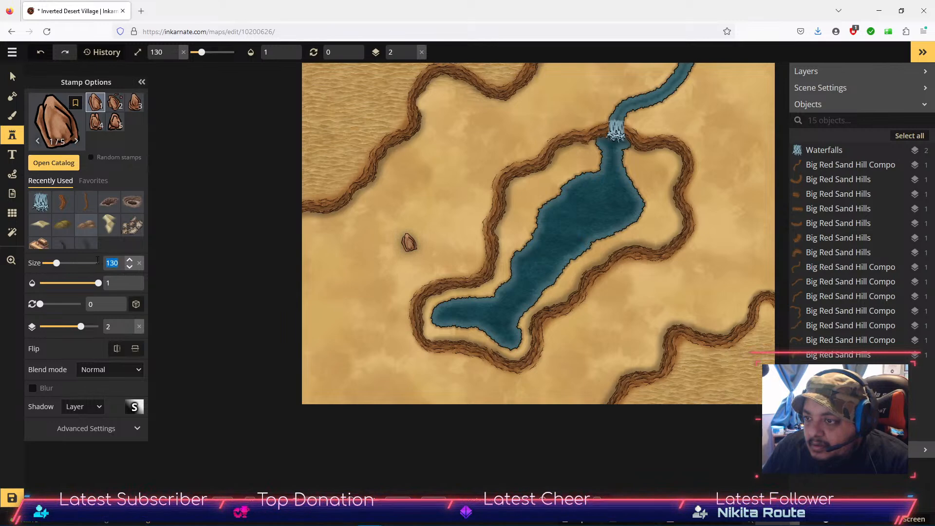
type("100")
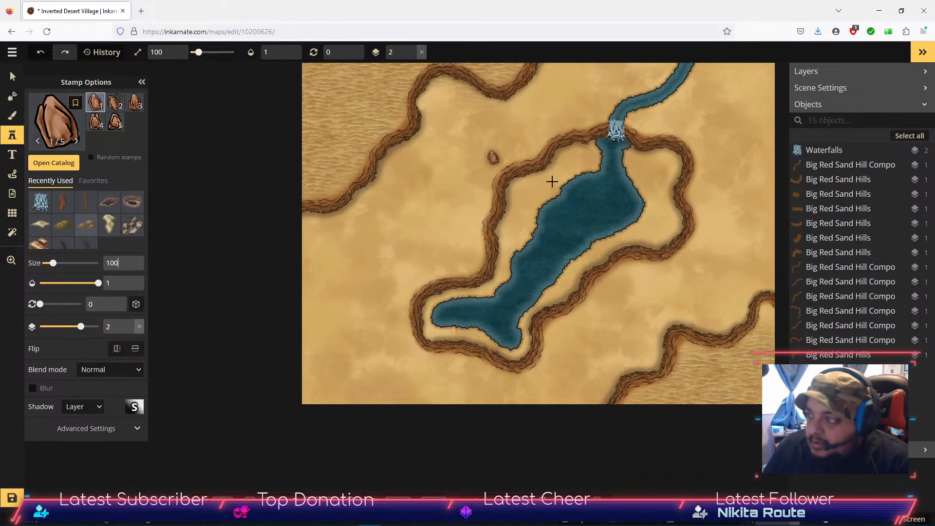
Place a first-variant red rock on the lake's east shore, and second-variant ones on the west shore and beside the first rock.
left_click(628, 224)
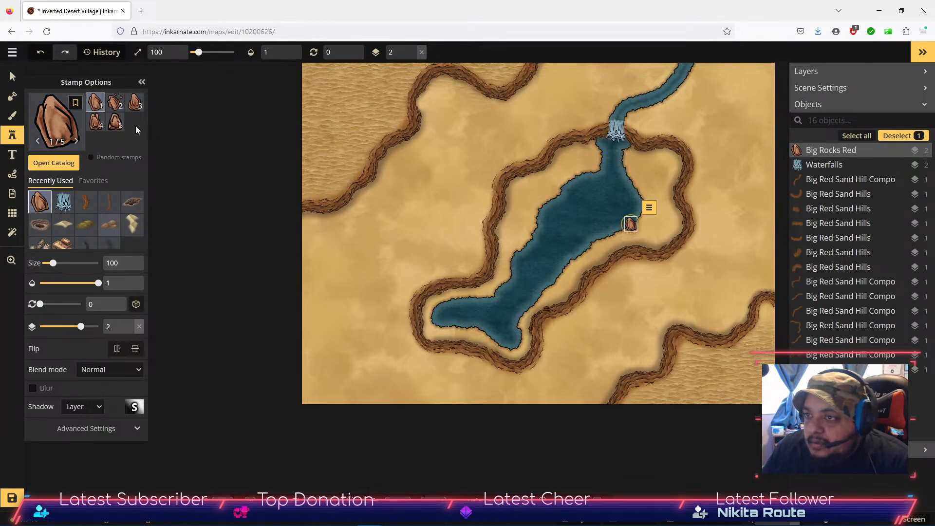
left_click(115, 103)
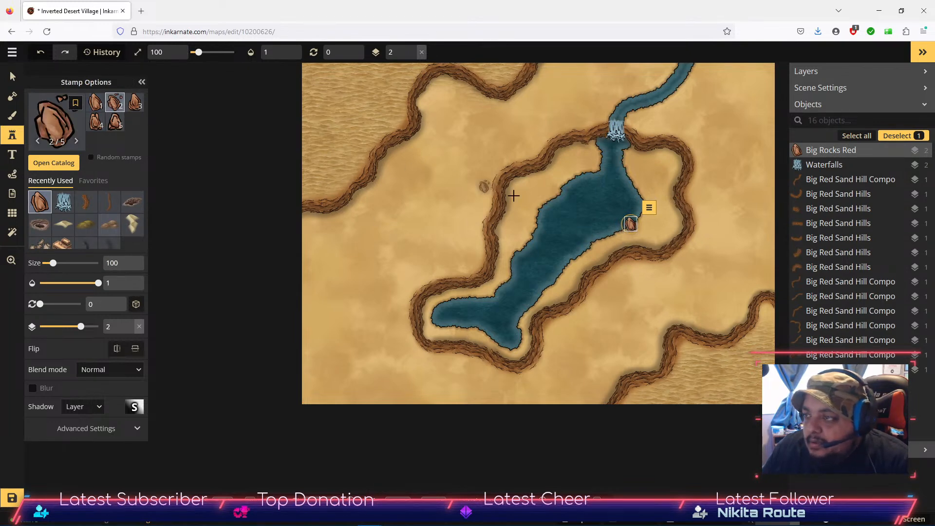
left_click(539, 211)
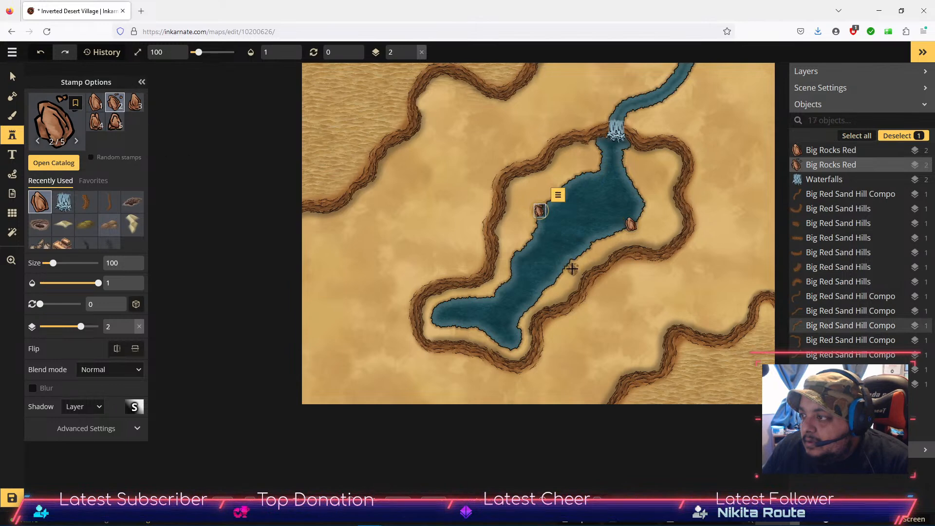
left_click(626, 232)
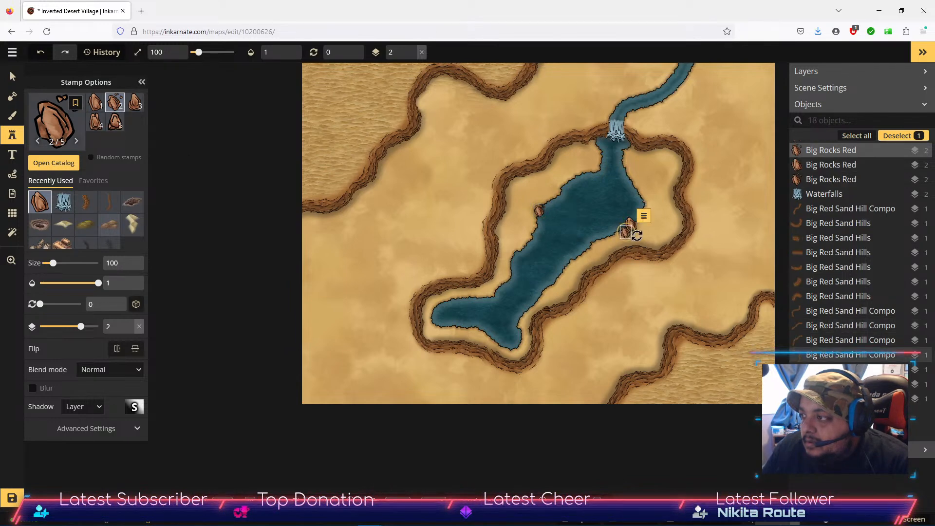
Place the third and fourth red rock variants side by side at the lake's southern tip.
left_click(134, 103)
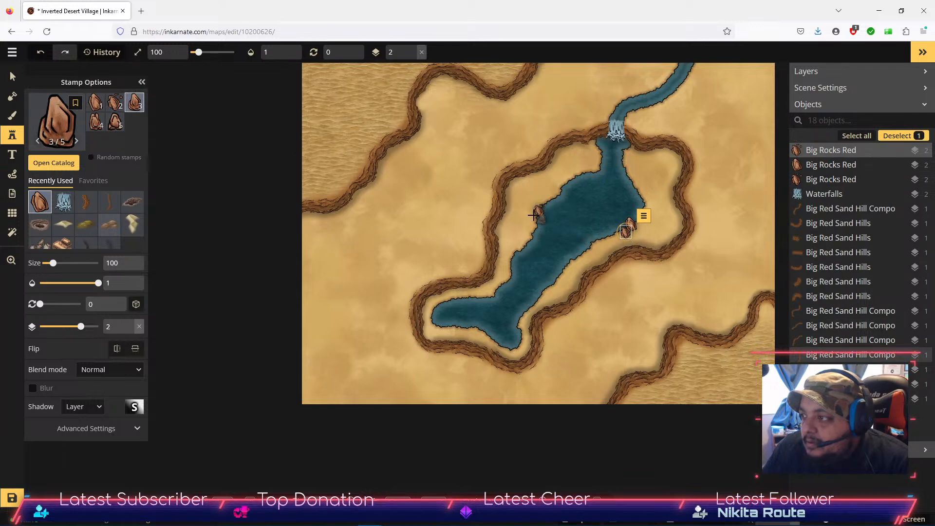
left_click(522, 344)
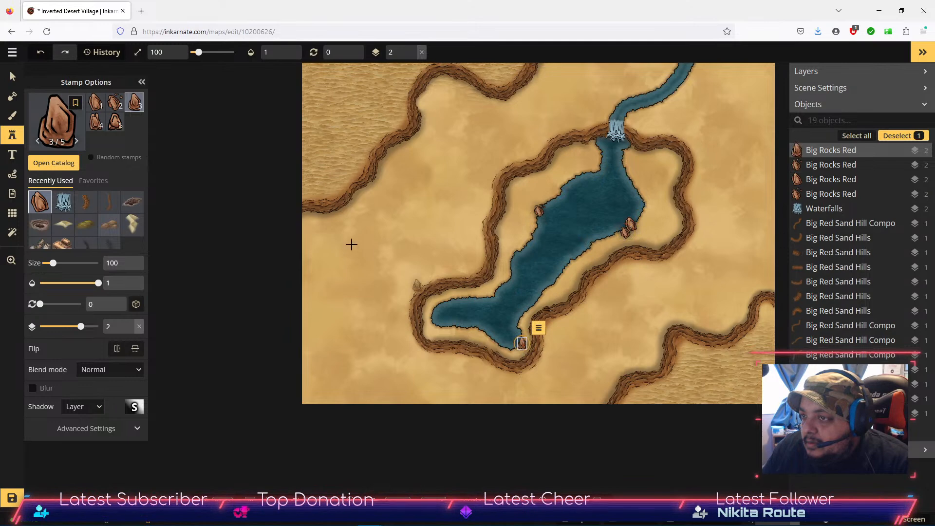
left_click(100, 125)
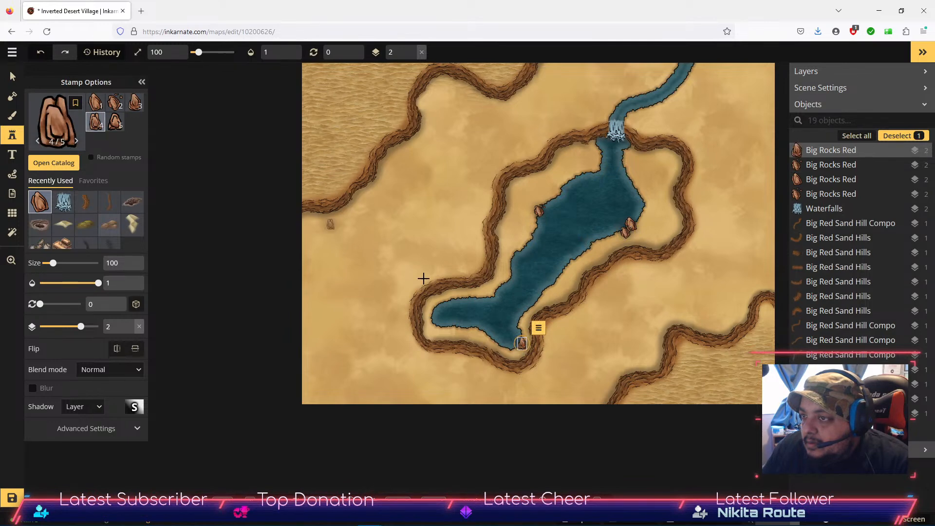
left_click(512, 350)
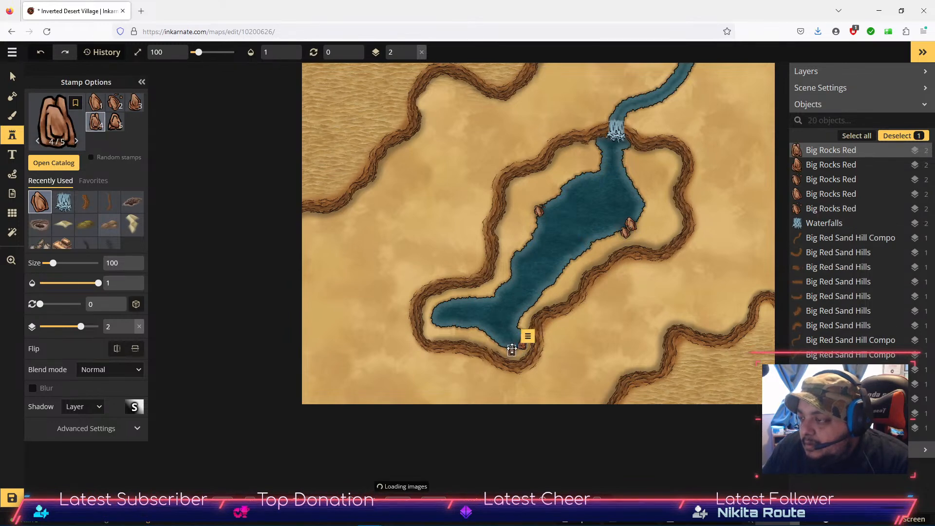
Place a fourth-variant red rock on the open sand west of the loop and a fifth-variant one on the sand east of it.
left_click(405, 246)
left_click(115, 121)
left_click(729, 191)
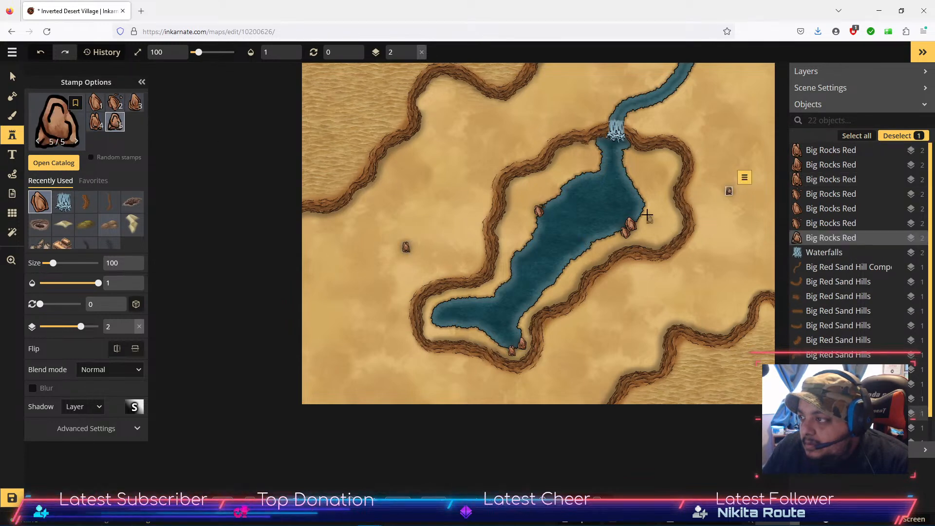
Flank the waterfall's top with a fifth-variant red rock on the east and a second-variant one on the west, moving the western rock up a layer.
left_click(627, 121)
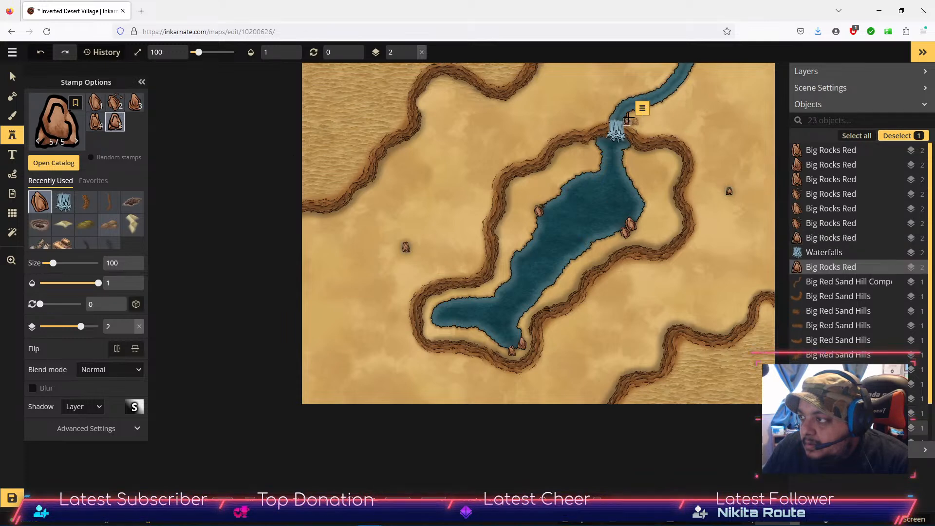
scroll(627, 121, "up", 3)
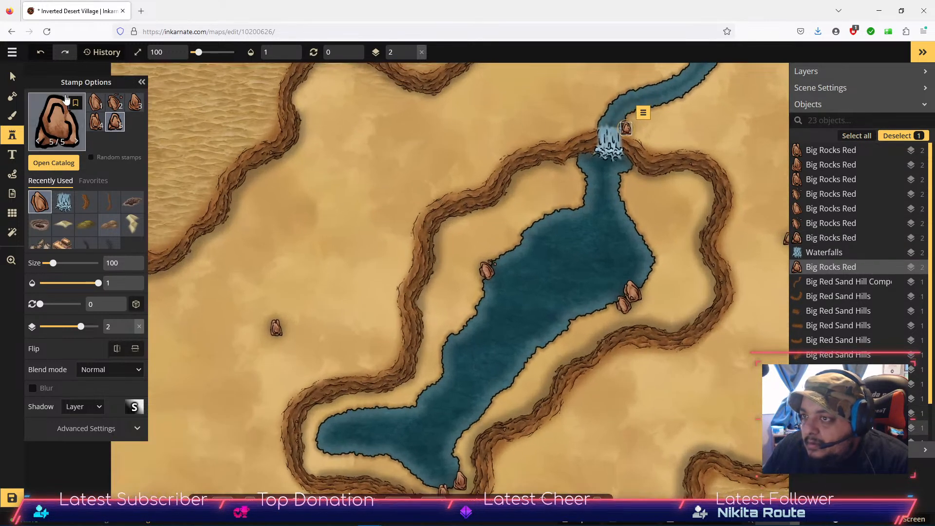
left_click(115, 102)
left_click(592, 121)
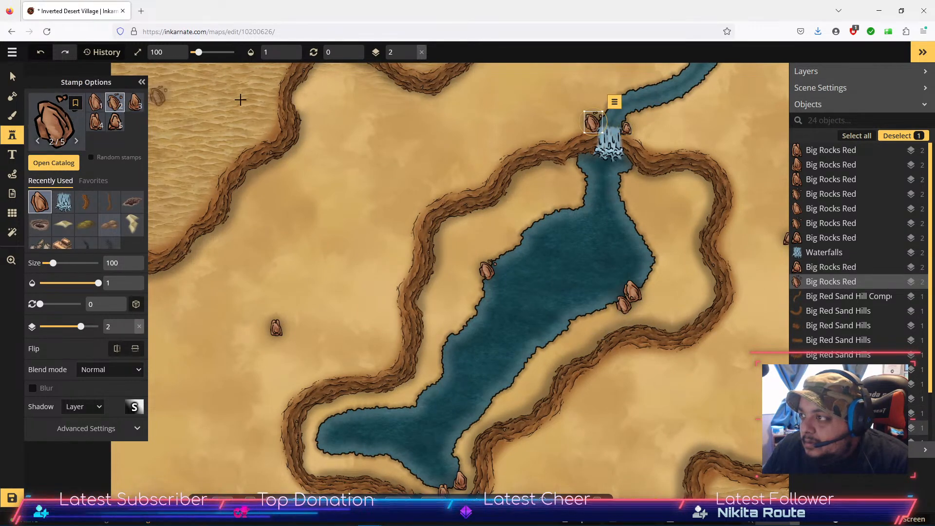
left_click(614, 103)
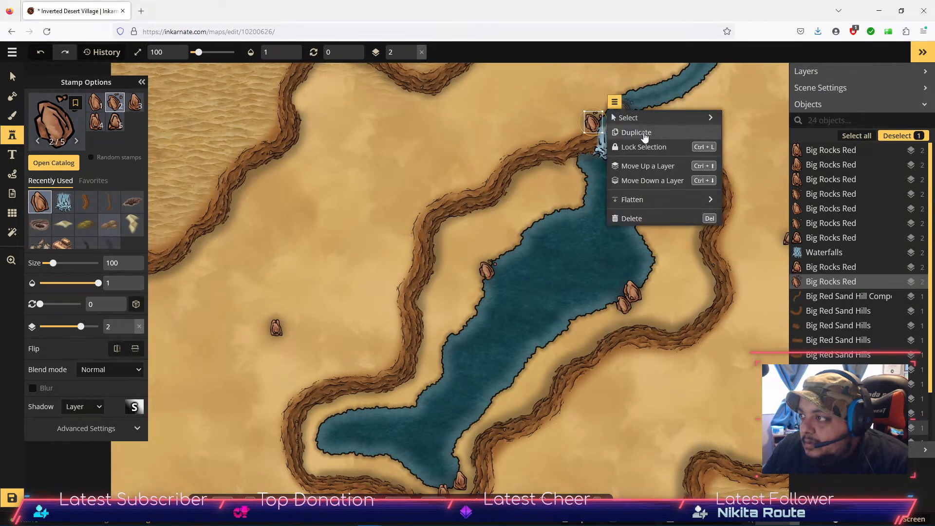
left_click(650, 167)
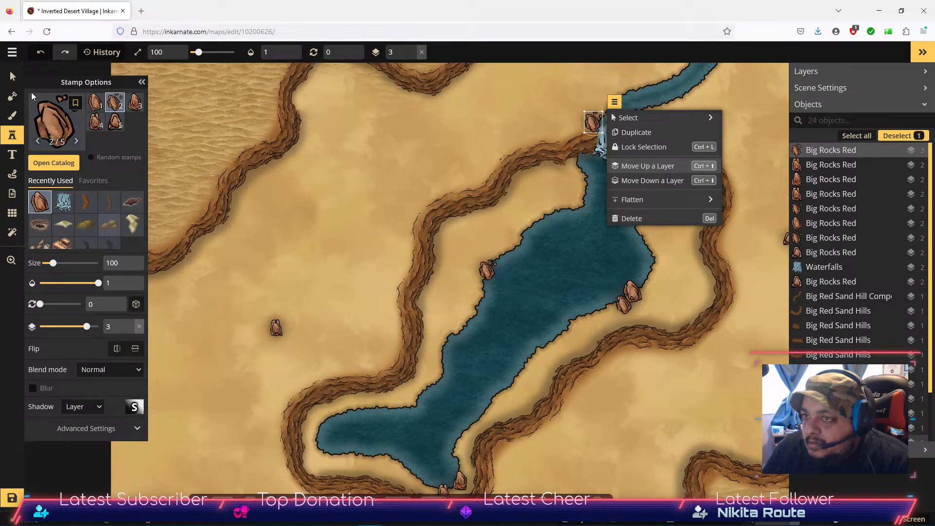
Place a fourth-variant red rock east of the waterfall's base and a third-variant one west of it.
left_click(96, 103)
left_click(97, 122)
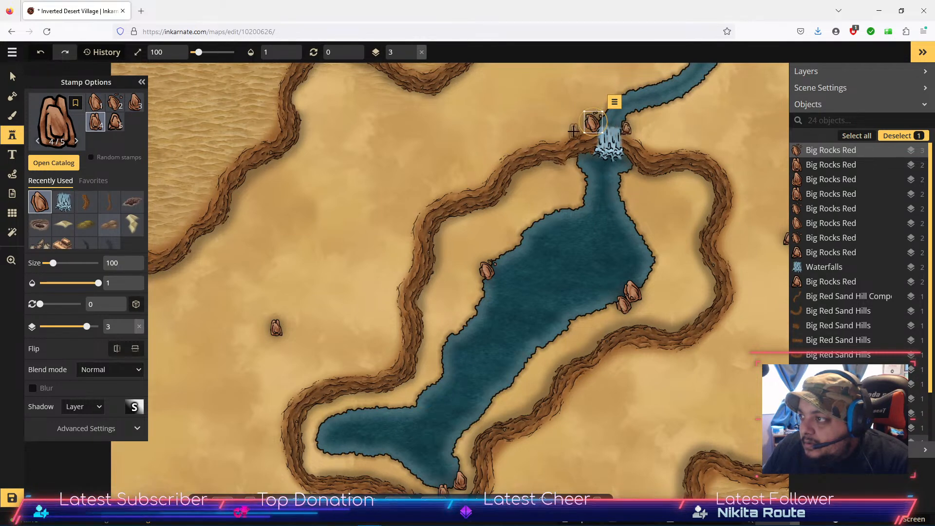
left_click(633, 167)
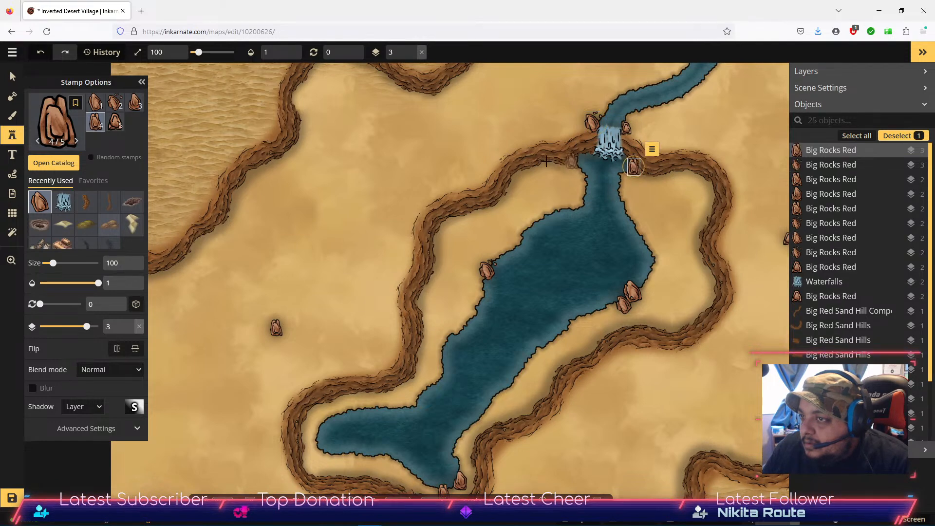
left_click(134, 103)
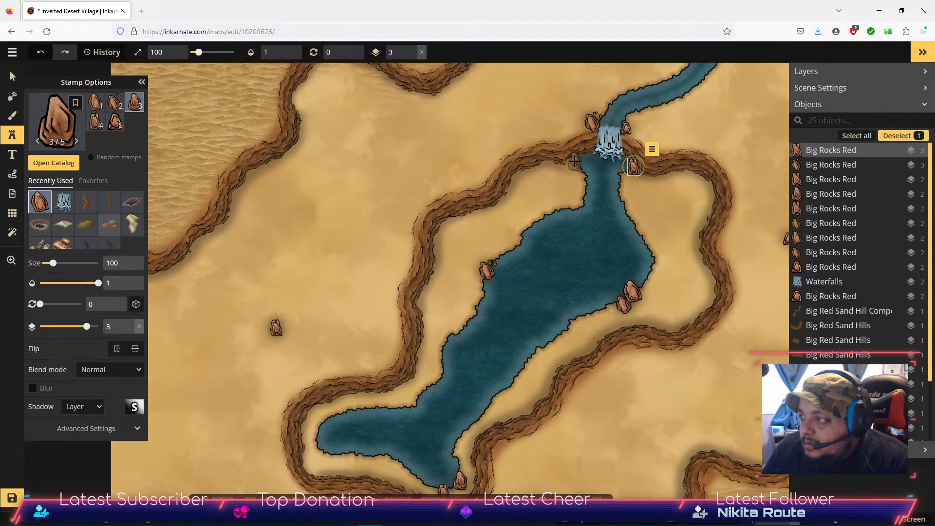
left_click(575, 161)
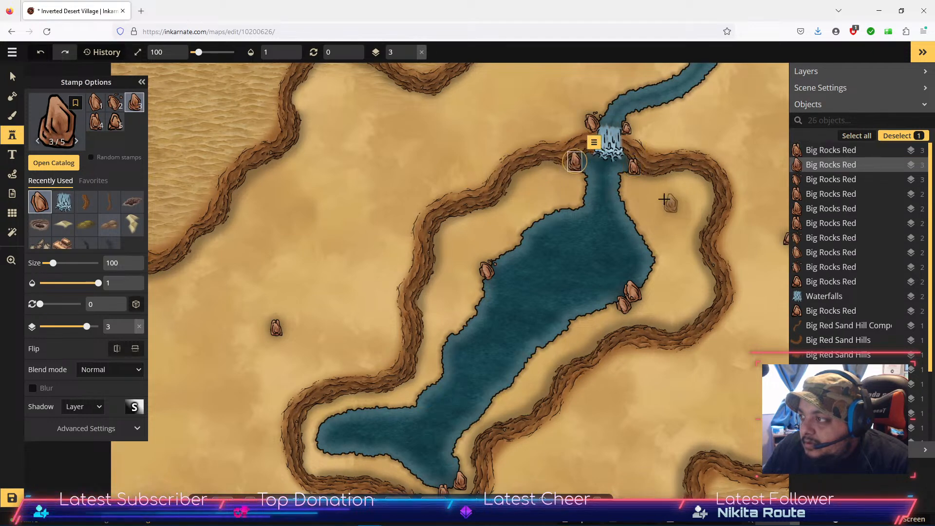
Place third-variant Big Rocks Yellow stamps beside the red rocks east of the waterfall's base and on the lake's east shore.
left_click(59, 164)
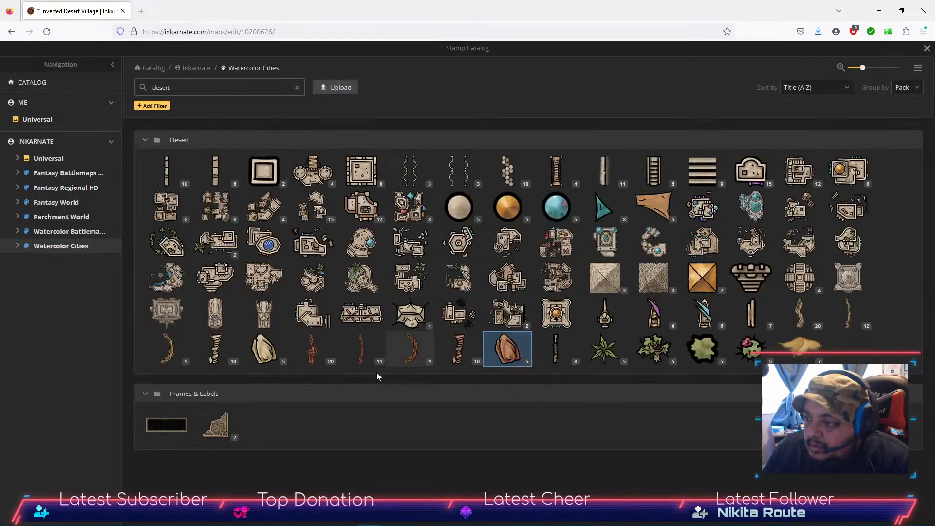
left_click(493, 358)
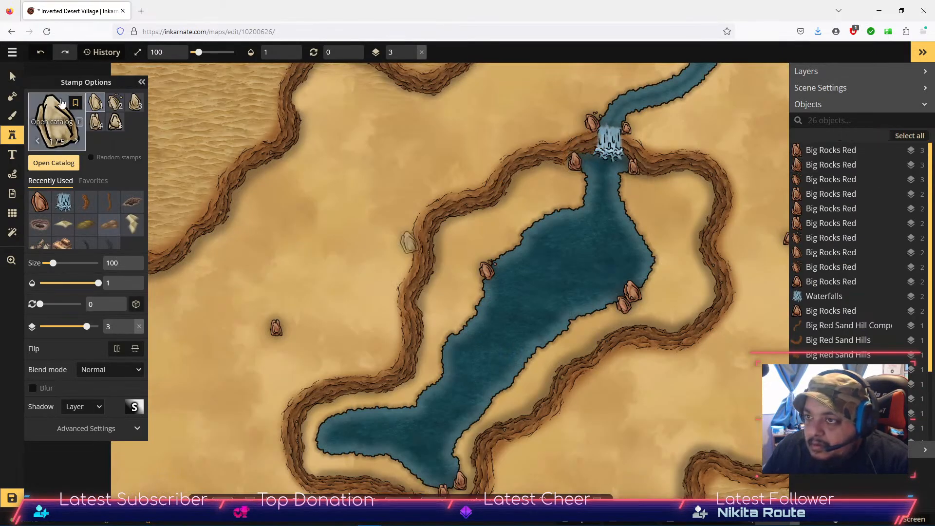
left_click(135, 102)
left_click(623, 126)
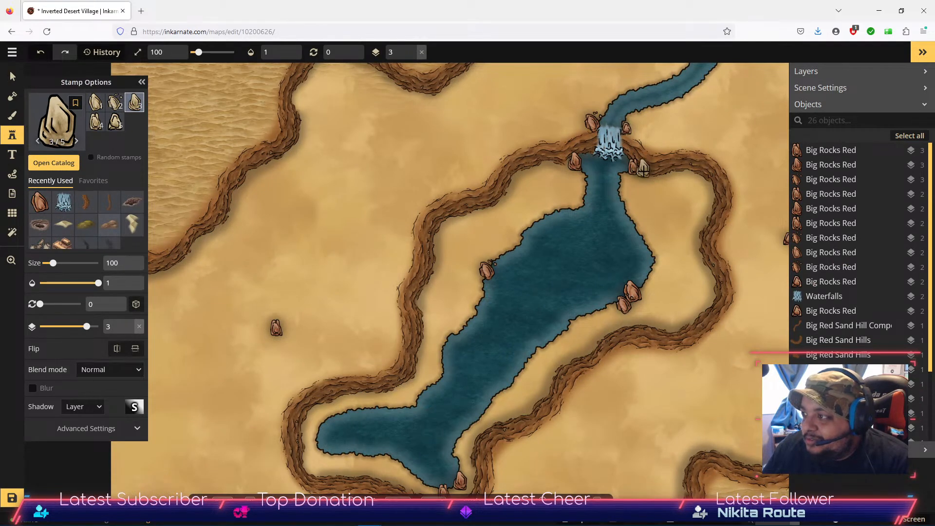
left_click(641, 172)
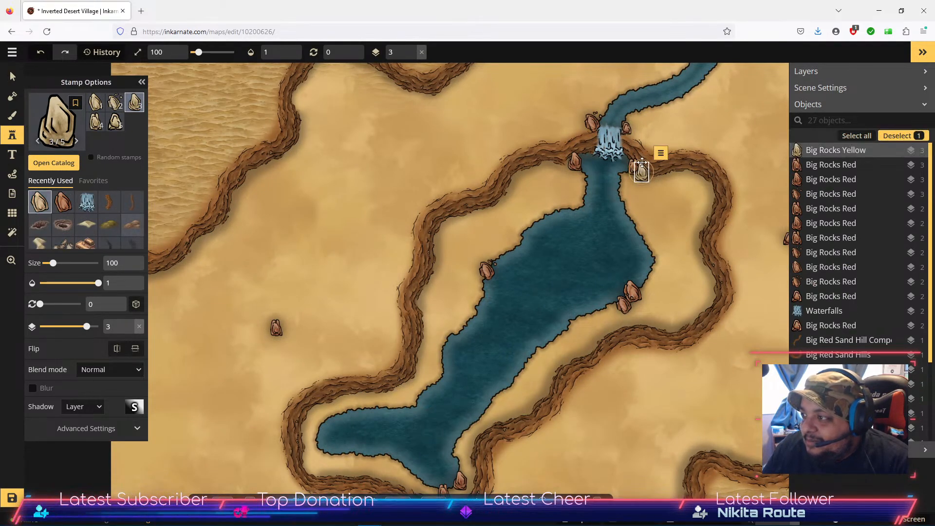
left_click(634, 306)
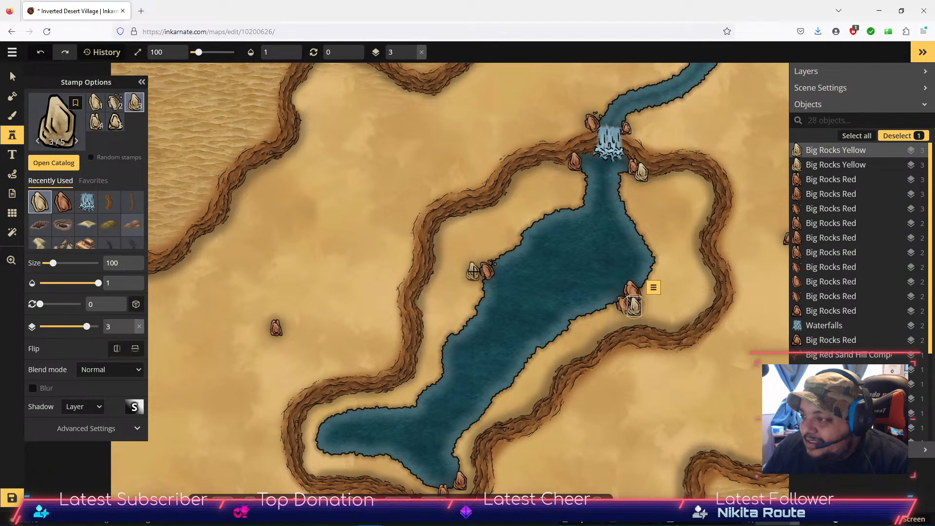
Place fifth-variant Big Rocks Yellow stamps beside the red rock on the sand west of the loop and the one west of the waterfall's base.
left_click(100, 124)
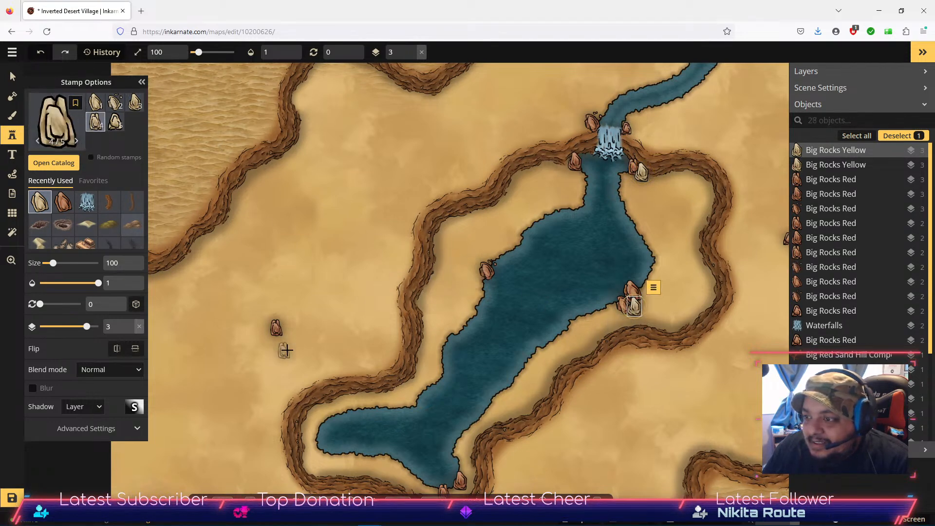
left_click(116, 125)
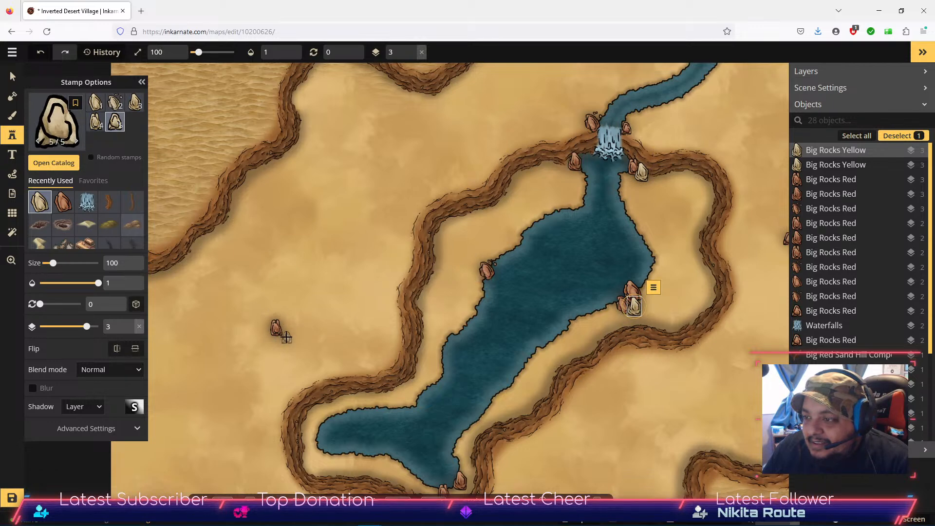
left_click(284, 333)
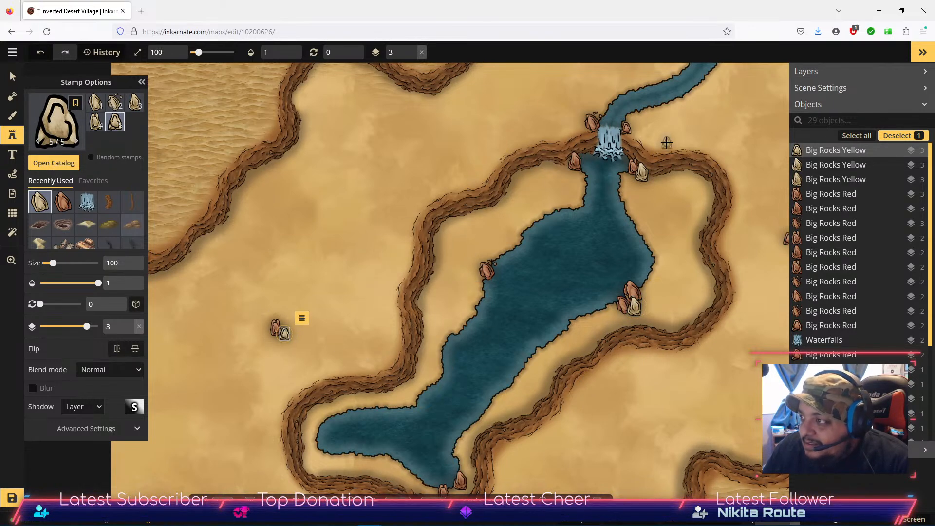
left_click(567, 161)
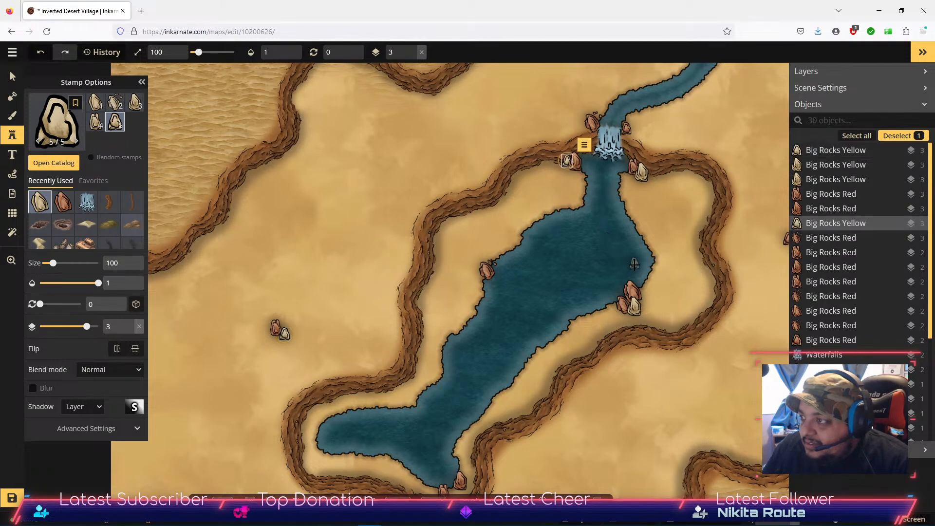
Choose the Hex Bridges stamp from the catalog and try its second and third variants over the river above the waterfall.
left_click(54, 163)
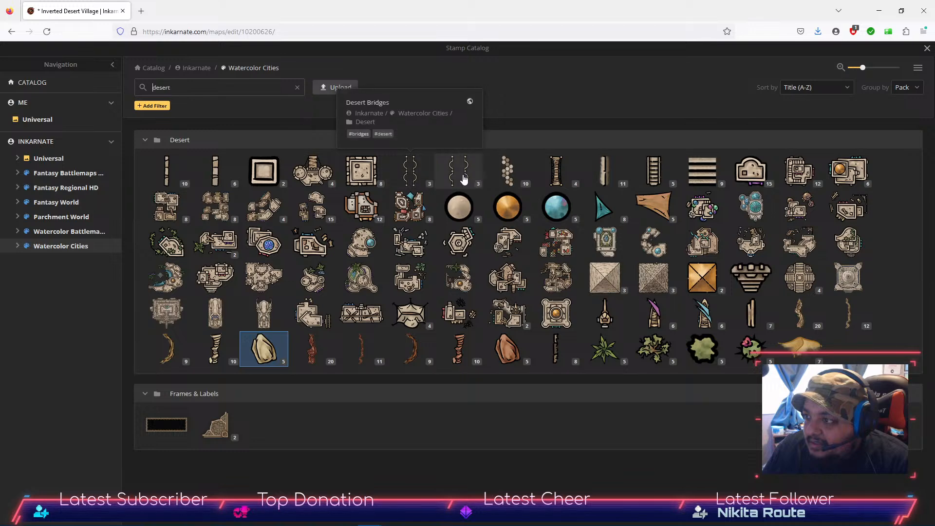
left_click(507, 172)
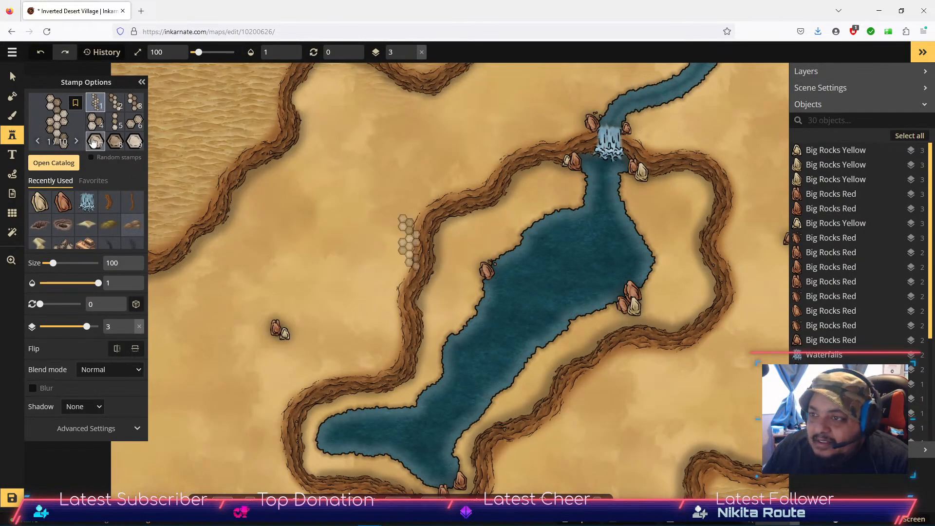
left_click(115, 102)
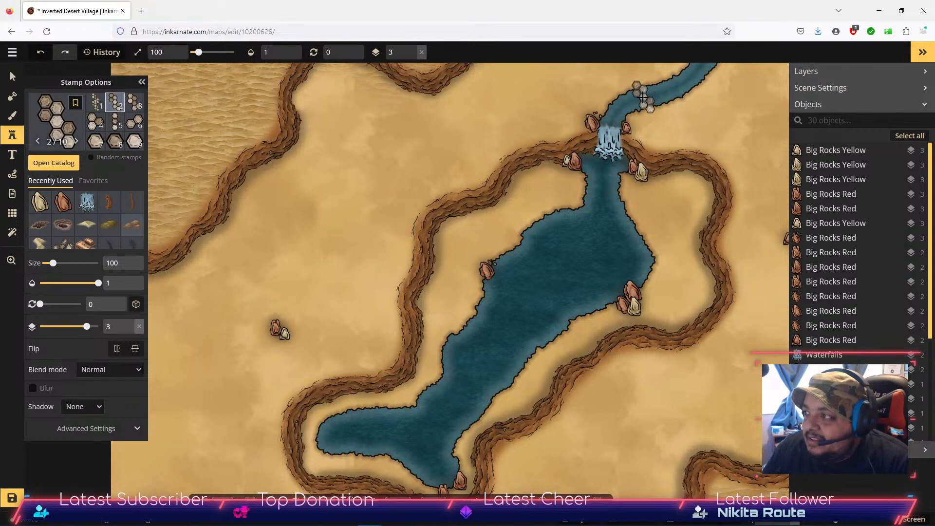
left_click(134, 103)
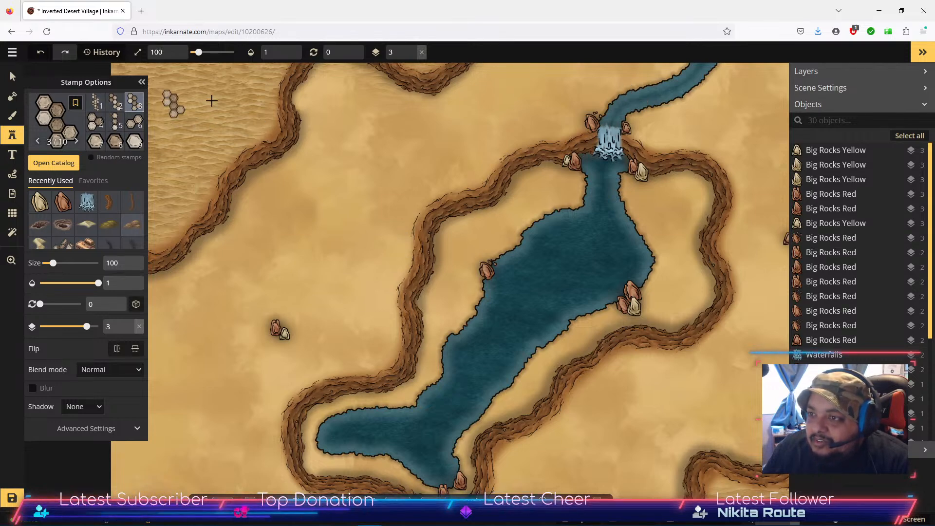
left_click_drag(657, 90, 569, 197)
scroll(568, 197, "up", 3)
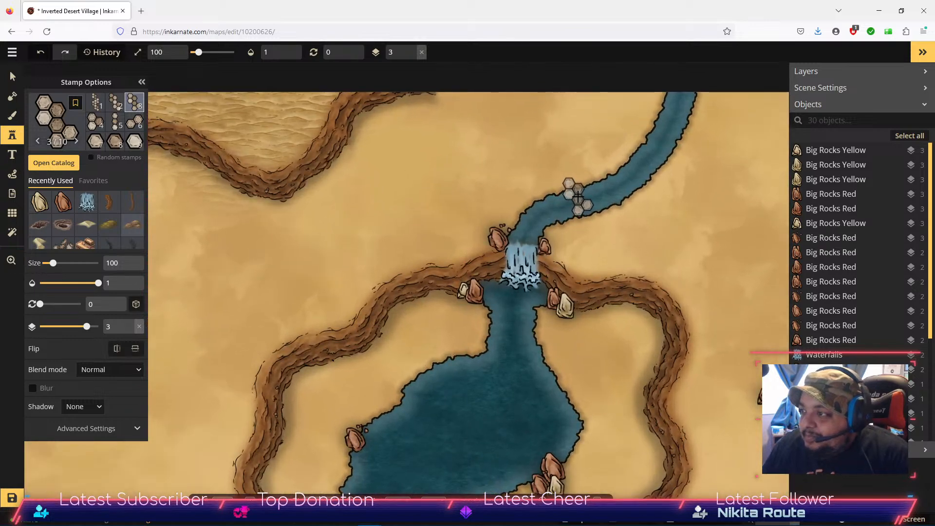
Compare the Hex Bridges variants and place a second-variant stamp across the river just above the waterfall.
left_click(96, 102)
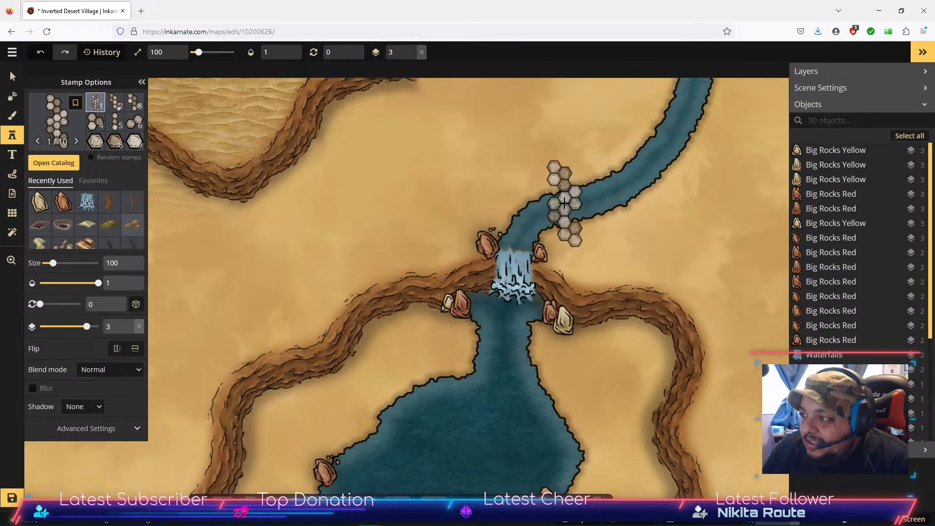
left_click(139, 106)
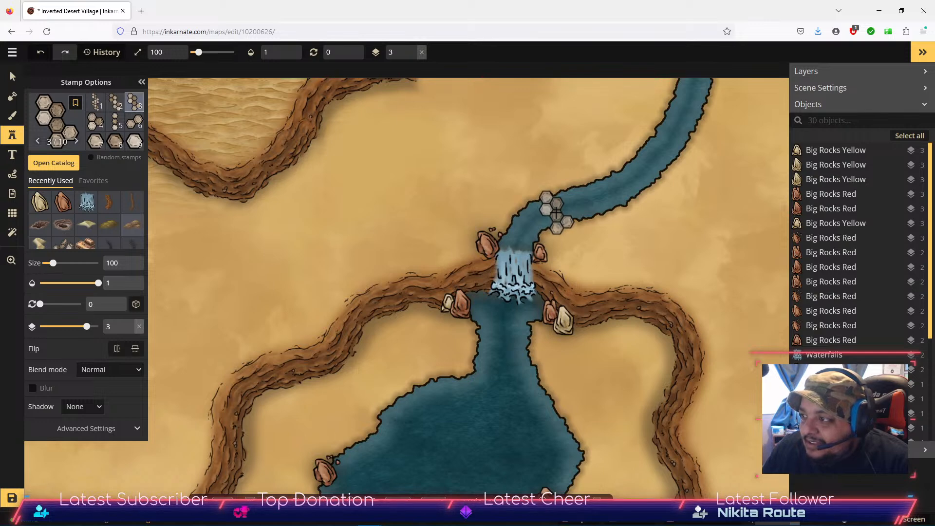
left_click(117, 126)
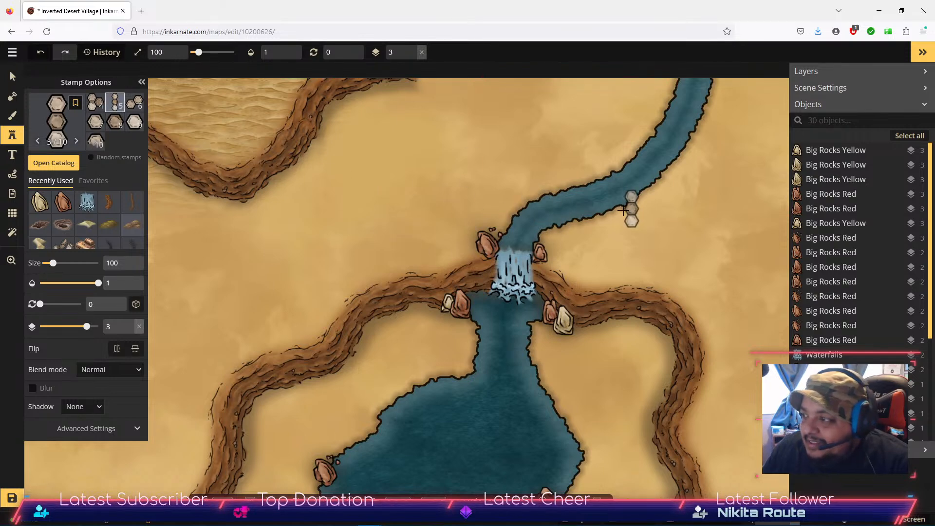
left_click(95, 103)
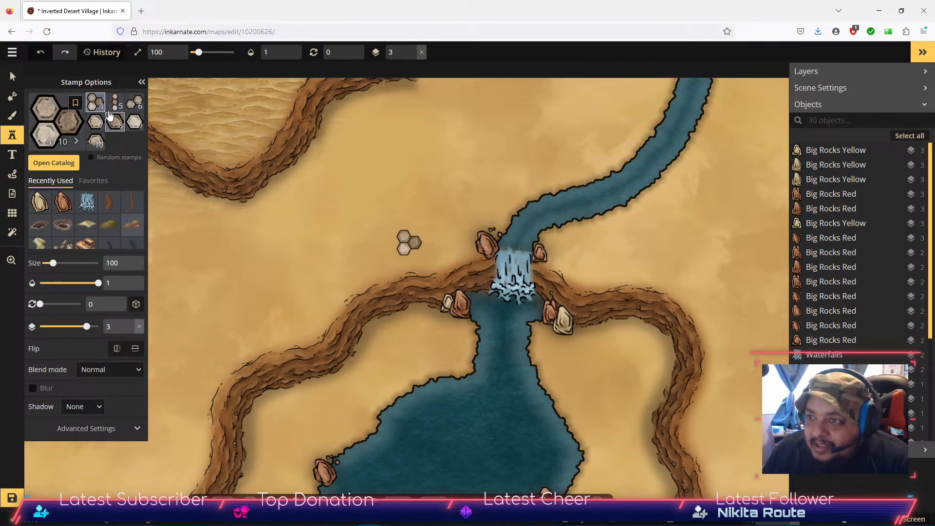
scroll(112, 121, "up", 1)
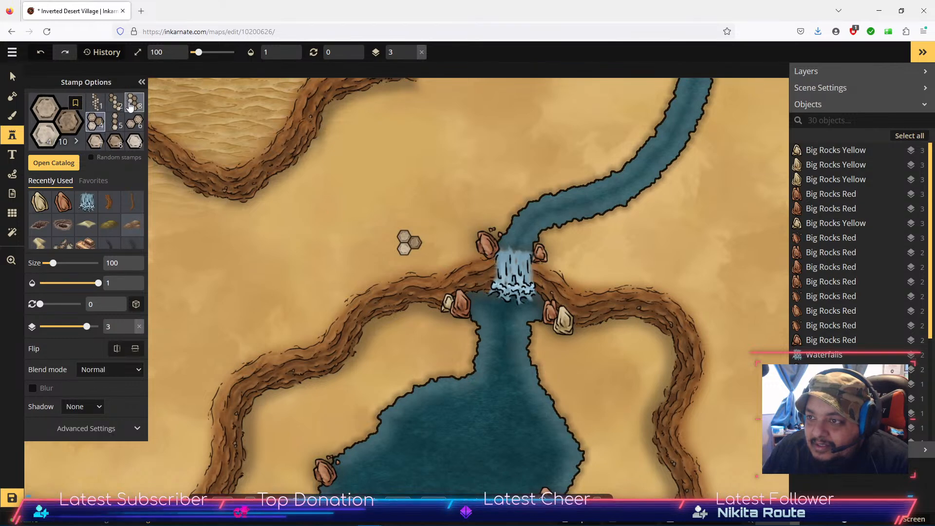
left_click(130, 105)
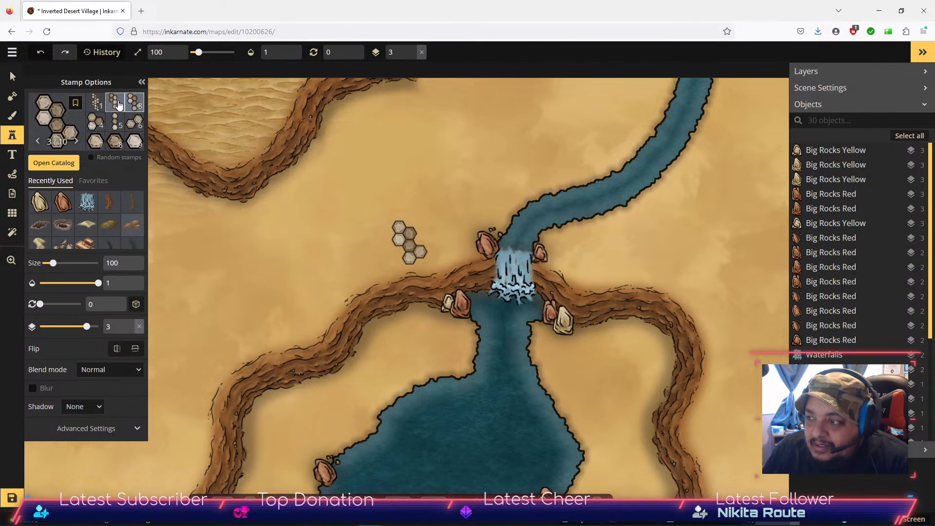
left_click(119, 105)
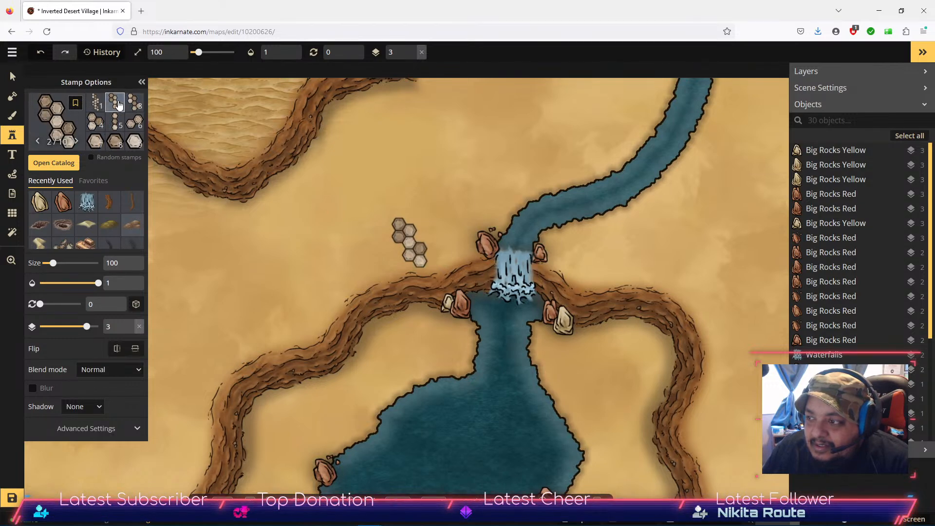
left_click(574, 204)
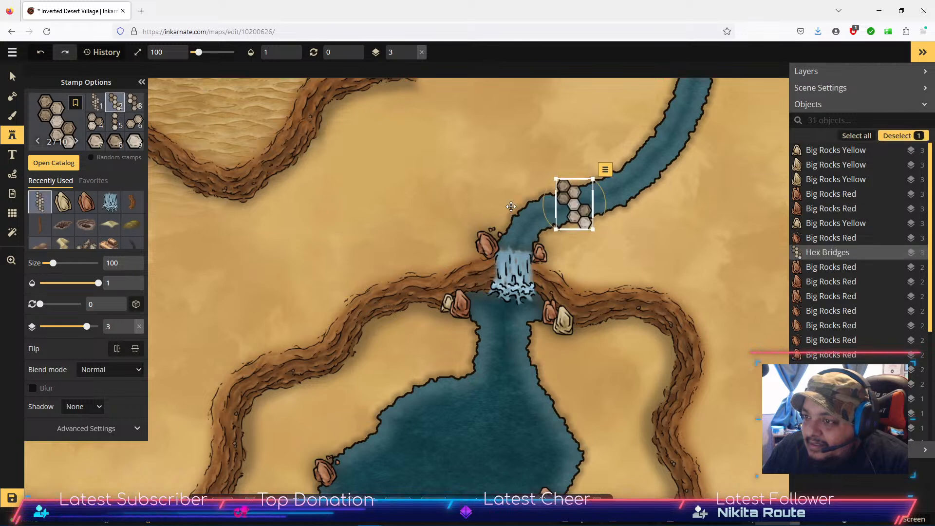
Place five fourth-variant Hex Bridges pieces in a diagonal row on the sand northwest of the waterfall.
left_click(93, 123)
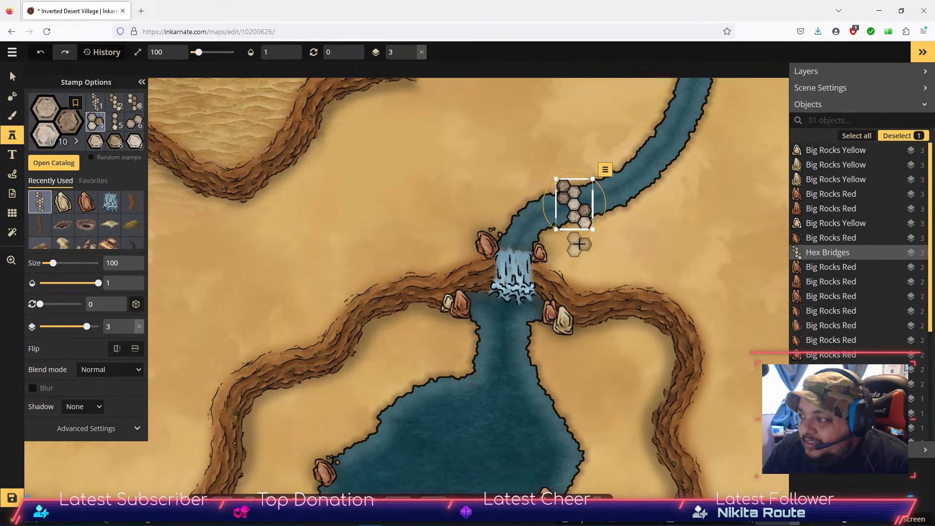
left_click(13, 78)
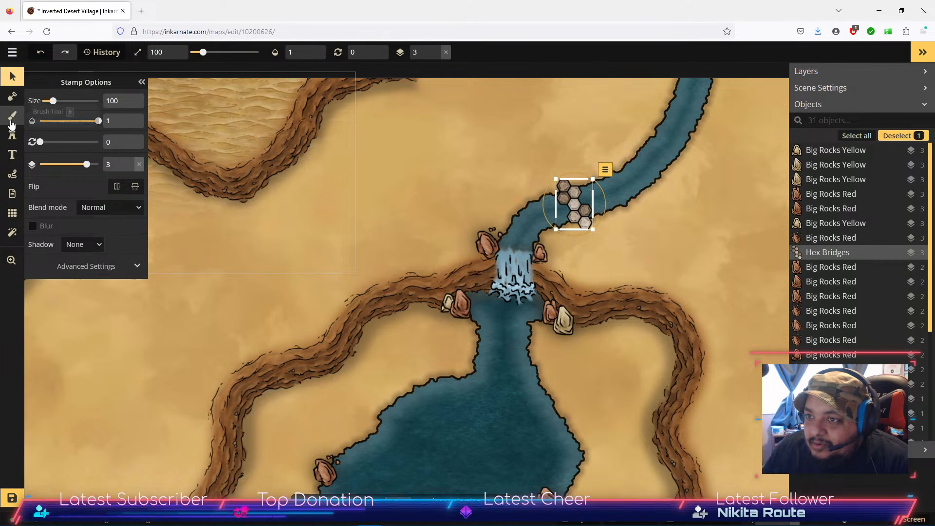
left_click(11, 136)
left_click(297, 221)
left_click(345, 204)
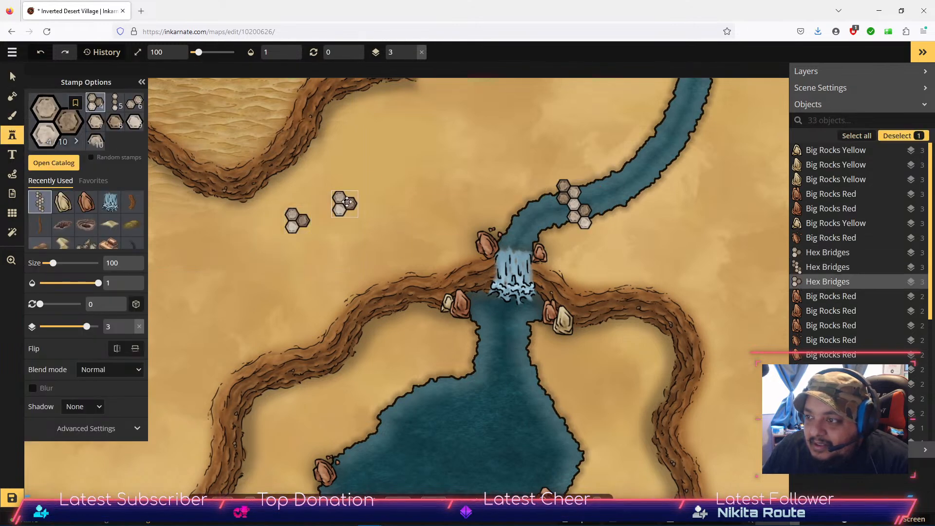
left_click(370, 171)
left_click(413, 150)
left_click(453, 129)
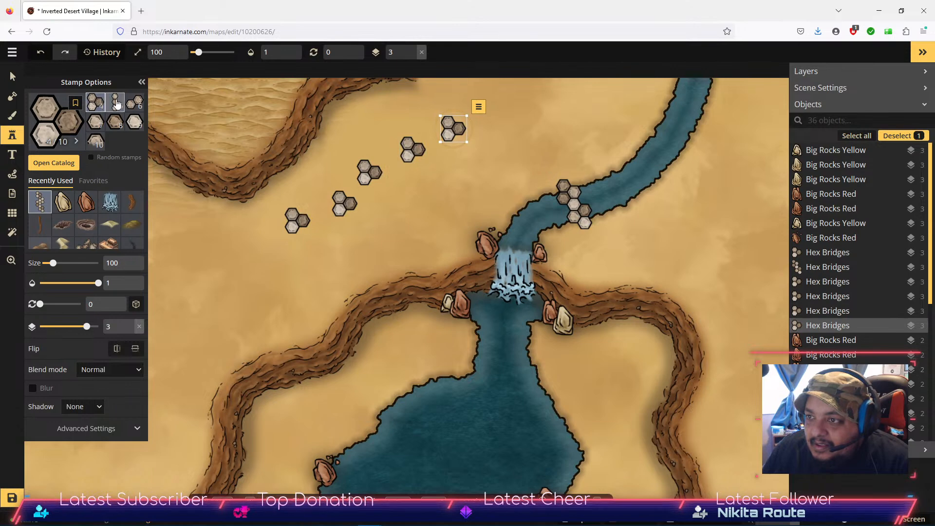
Place five fifth-variant Hex Bridges pieces in a row on the sand west of the waterfall, below the diagonal row.
left_click(114, 102)
left_click(211, 238)
left_click(237, 267)
left_click(280, 266)
left_click(321, 276)
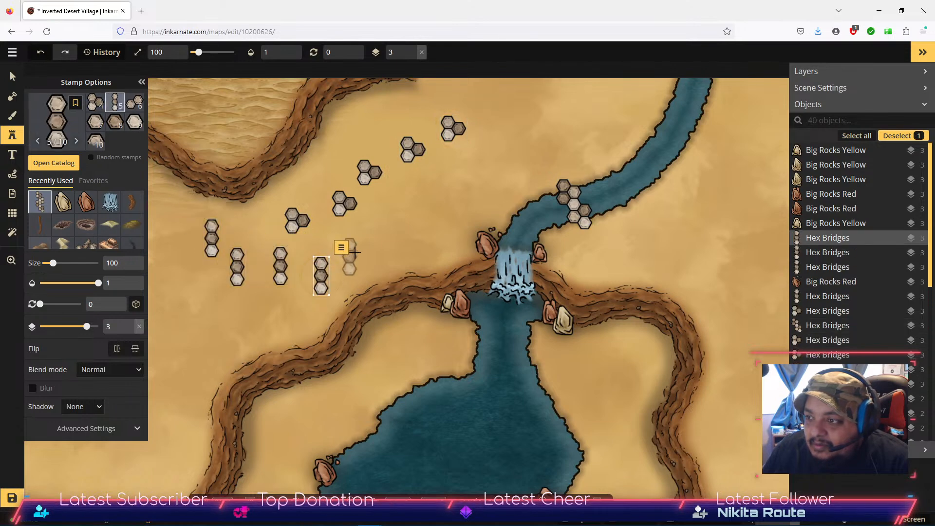
left_click(357, 252)
Scatter four sixth-variant two-hex pieces on the sand between the diagonal row and the river.
left_click(134, 103)
left_click(487, 96)
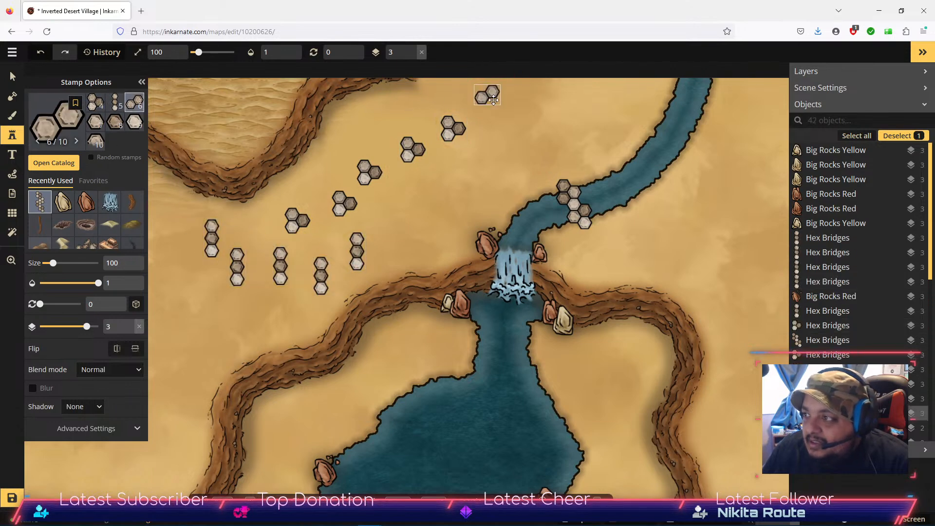
left_click(487, 160)
left_click(435, 187)
Place three third-variant Hex Bridges pieces on the far western sand and a second-variant one on the sand north of the river bridge.
scroll(99, 120, "up", 1)
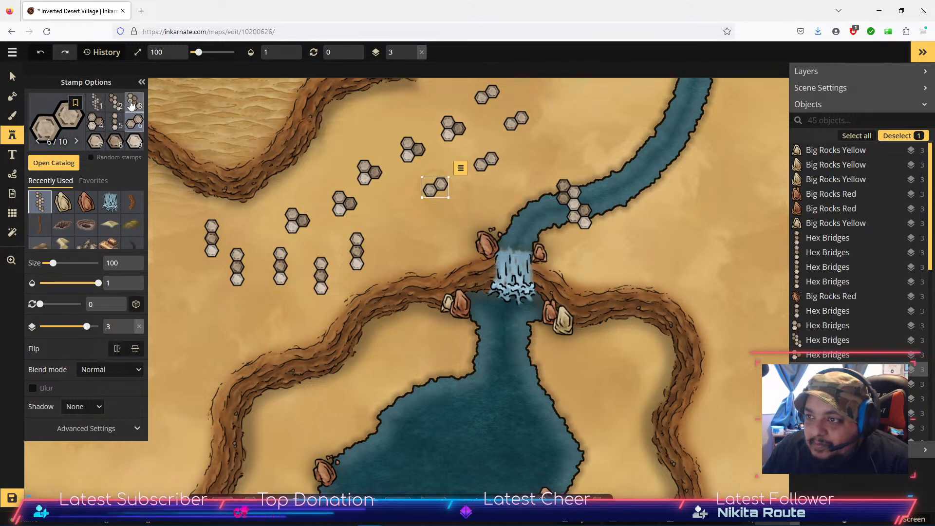
left_click(134, 102)
left_click(183, 288)
left_click(194, 341)
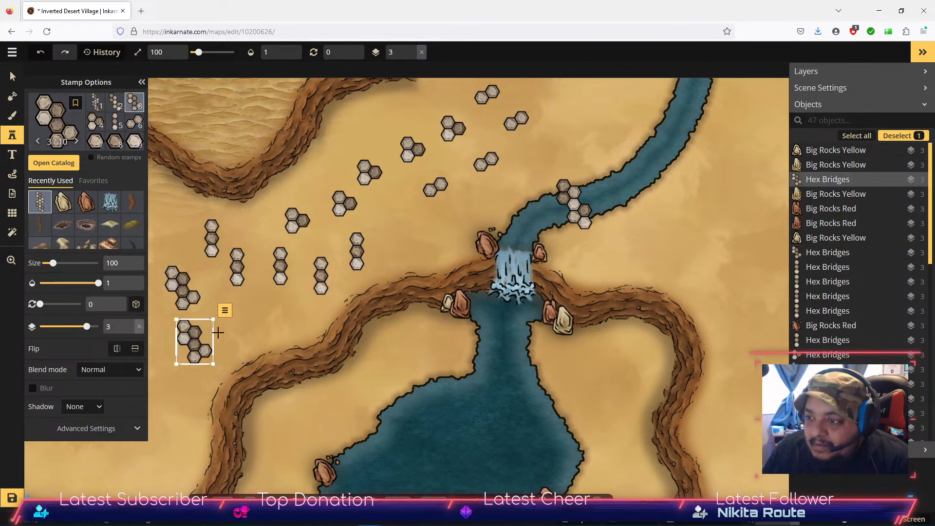
left_click(258, 324)
left_click(115, 104)
left_click(575, 110)
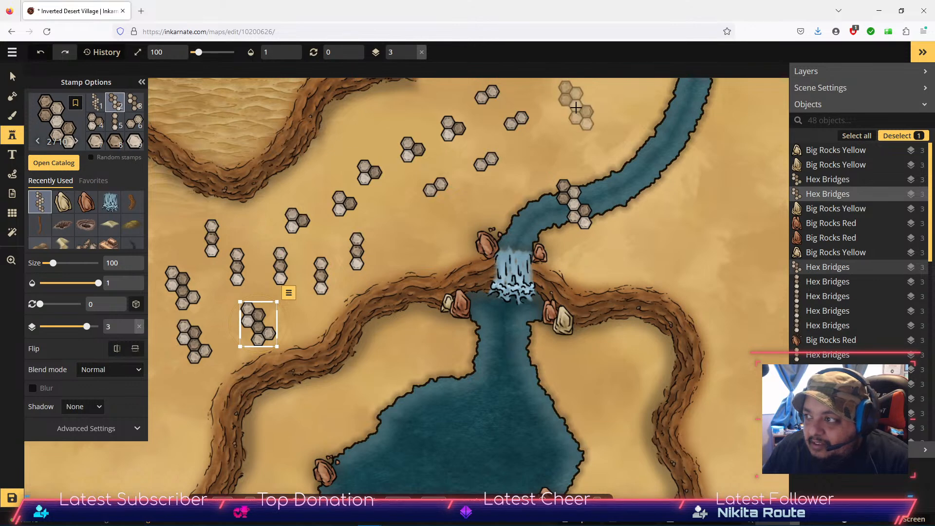
Place two first-variant Hex Bridges pieces, one on the sand northwest of the waterfall and one north of the river bridge.
left_click(94, 106)
left_click(400, 217)
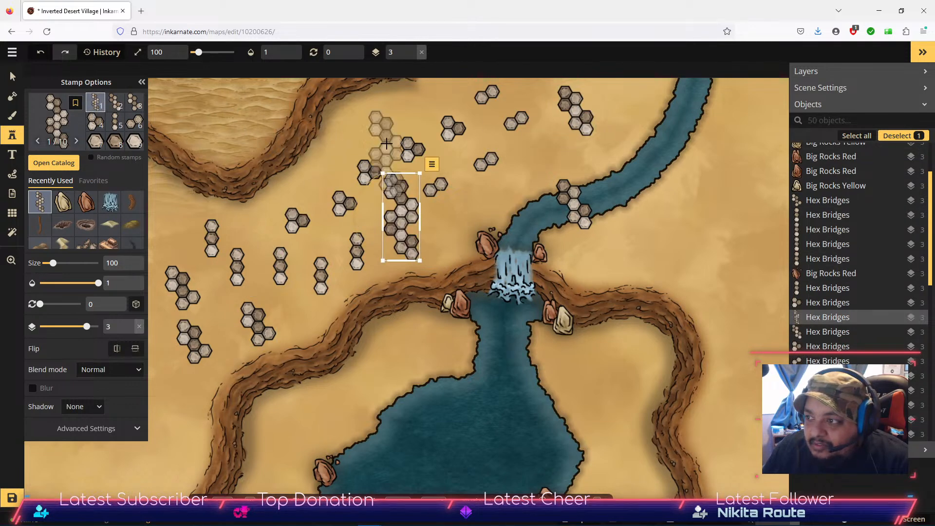
left_click(542, 126)
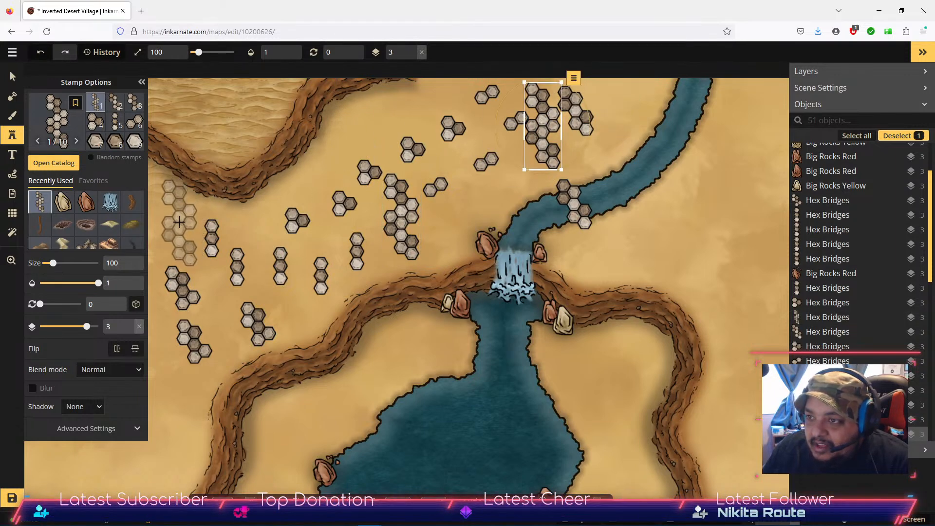
Move the first-variant hex piece northwest of the waterfall to the sand east of the river and rotate it.
left_click(13, 76)
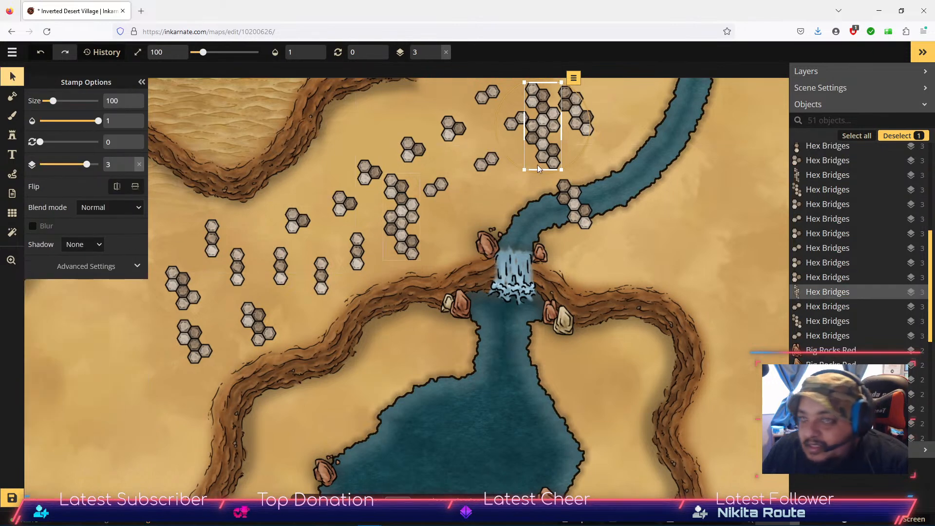
left_click(410, 195)
left_click_drag(411, 195, 660, 223)
left_click_drag(671, 287, 702, 201)
Attach the nearest two-hex piece to the southeast end of the river bridge, rotated to 299 degrees.
left_click(439, 185)
left_click_drag(438, 193, 599, 228)
scroll(613, 219, "up", 6)
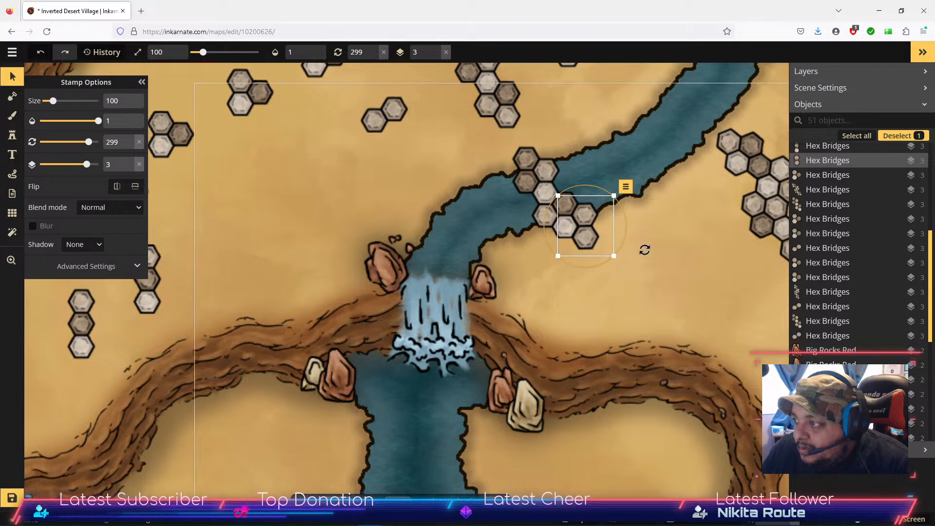
Join the first-variant hex piece to the bridge's southeast end, rotated to 238 degrees so it follows the river's bank.
left_click(682, 242)
left_click_drag(760, 184, 695, 261)
left_click_drag(769, 311, 718, 167)
left_click_drag(671, 252, 660, 199)
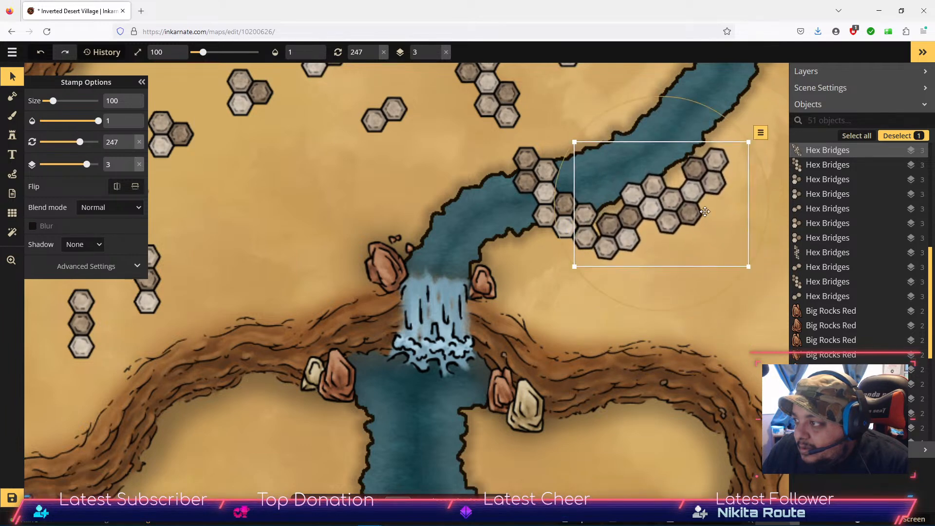
left_click_drag(758, 234, 755, 217)
left_click_drag(678, 212, 674, 206)
left_click_drag(755, 229, 760, 227)
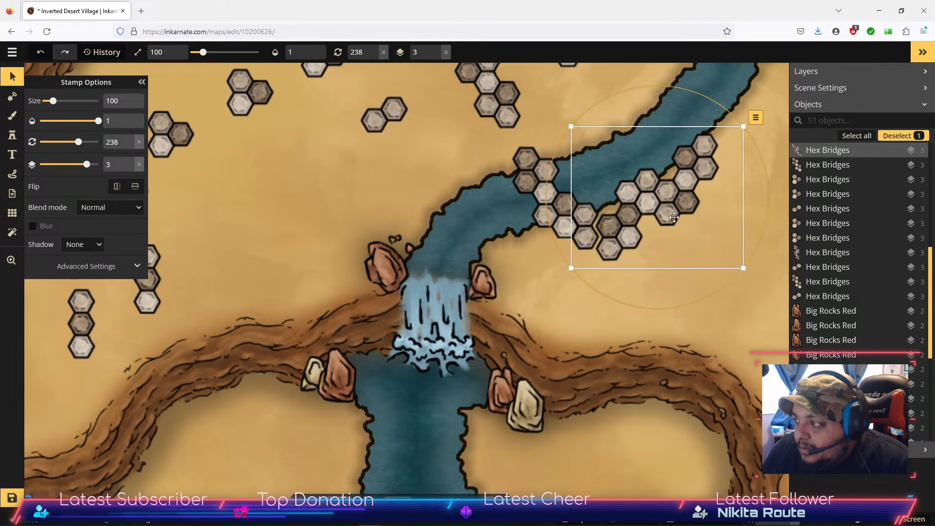
left_click_drag(653, 222, 648, 220)
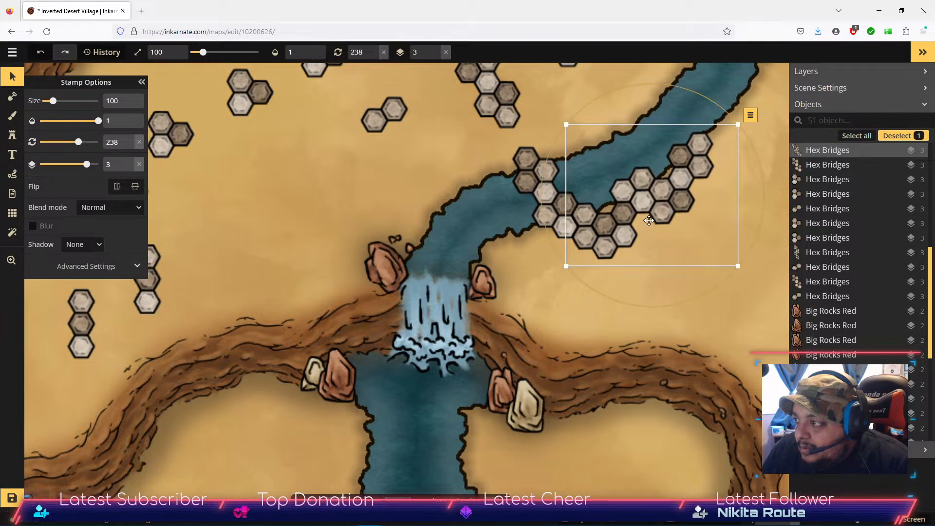
Move the two-hex piece on the sand northwest of the waterfall farther west and rotate it level.
left_click(521, 124)
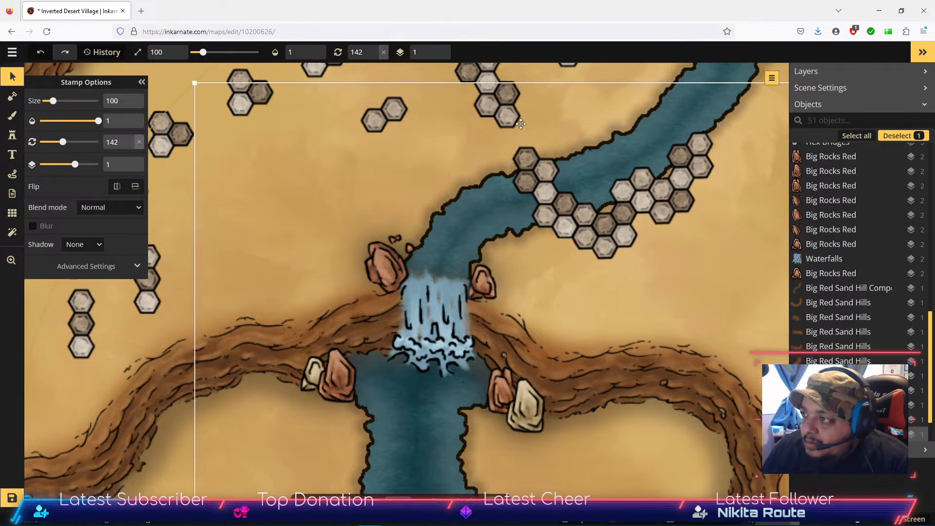
left_click(384, 115)
left_click_drag(384, 115, 301, 134)
left_click(150, 310)
left_click_drag(150, 310, 717, 317)
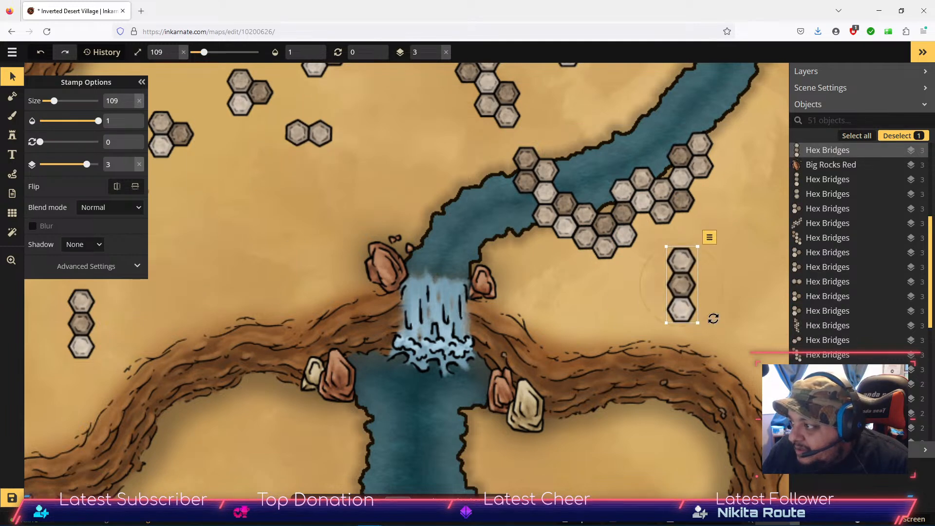
key("ctrl+z")
key("ctrl+z")
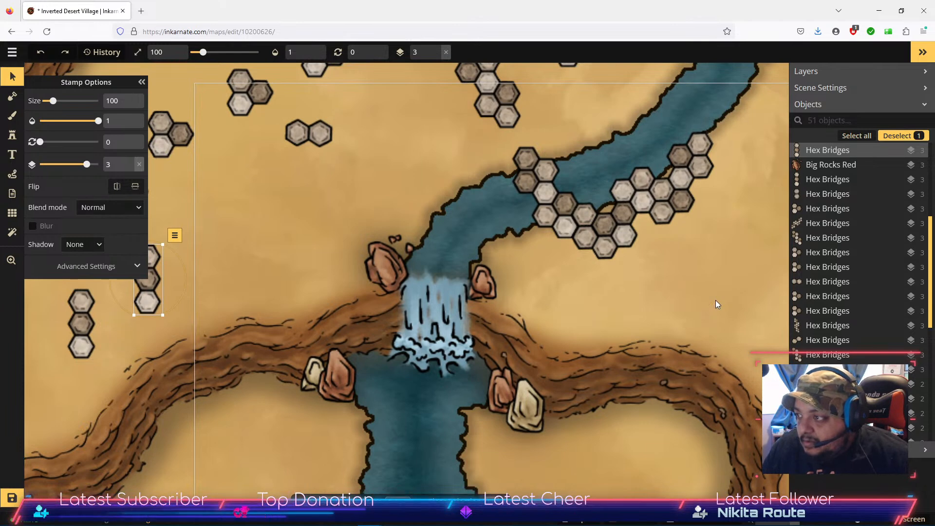
Attach a straight three-hex piece from the western sand to the path southeast of the river bridge, rotated to 297 degrees.
left_click_drag(160, 295, 701, 296)
left_click_drag(662, 271, 648, 251)
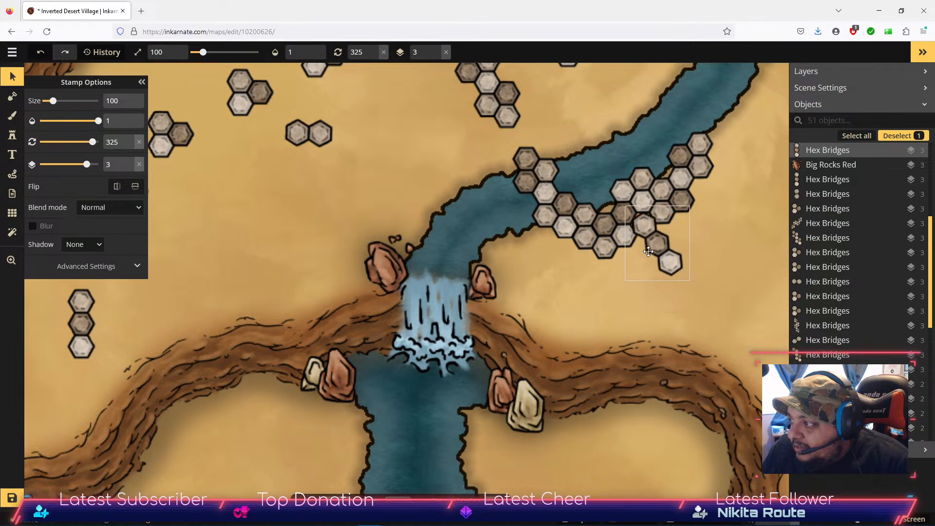
left_click_drag(704, 252, 708, 228)
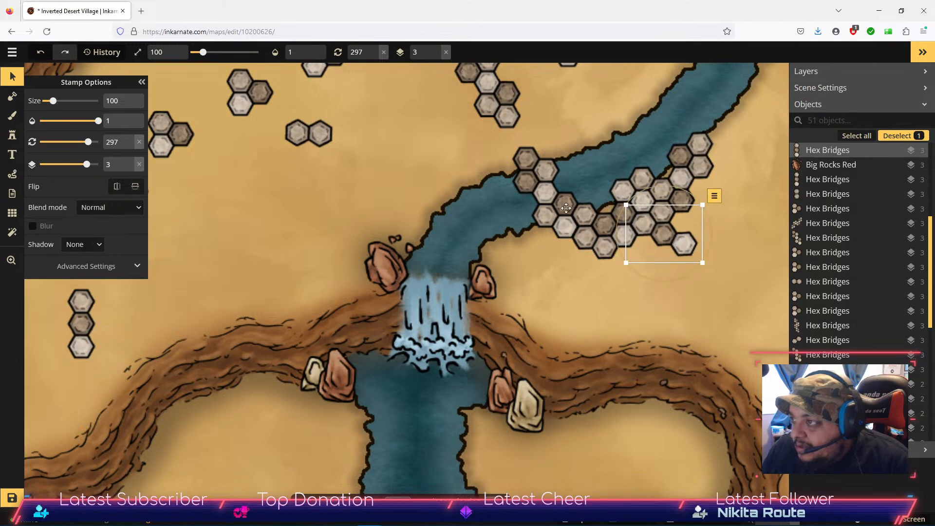
Join the large hex piece from north of the river to the path's east end, running south toward the sand ridge.
left_click_drag(508, 106, 757, 334)
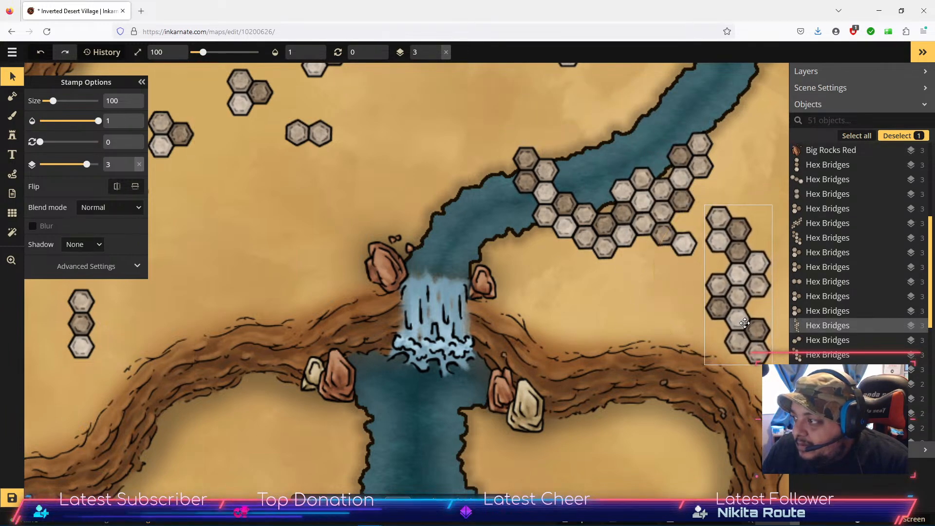
left_click_drag(749, 366, 751, 372)
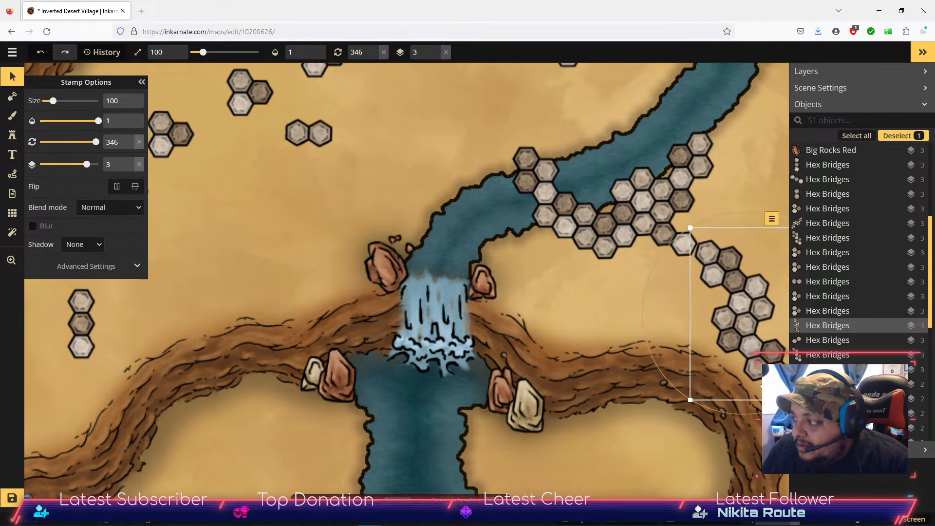
left_click_drag(764, 409, 752, 410)
left_click_drag(745, 325, 734, 305)
left_click_drag(751, 387, 745, 388)
left_click_drag(737, 341, 732, 343)
left_click(606, 309)
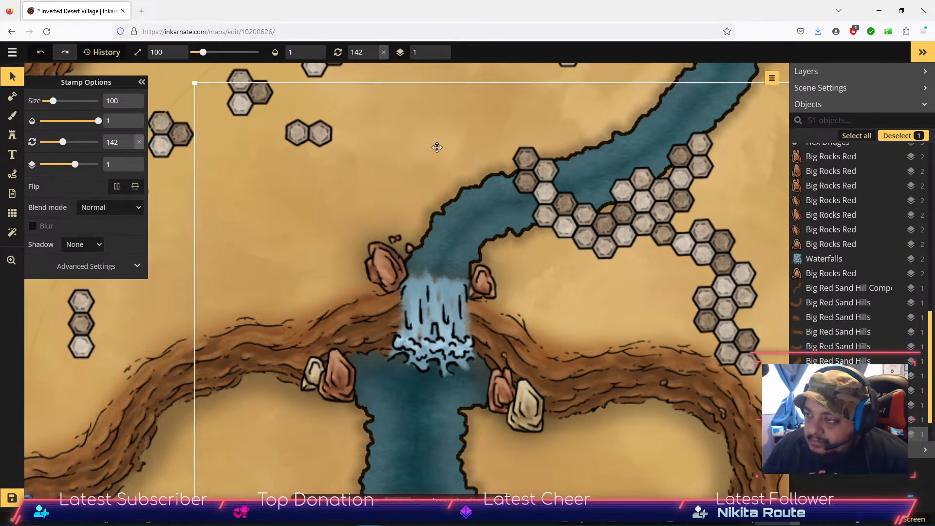
Attach a hex cluster from the far western sand to the bridge's northwest end, rotated to 301 degrees.
key("space")
left_click_drag(422, 144, 501, 195)
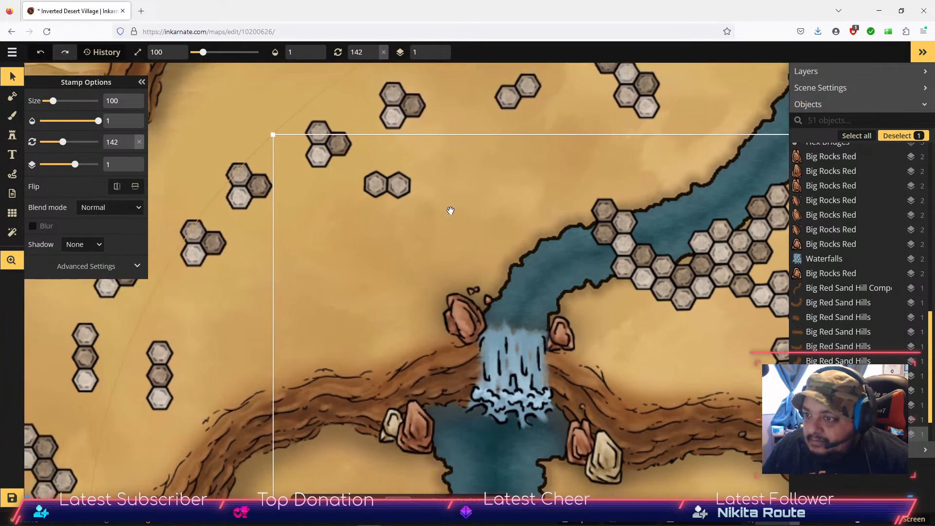
left_click_drag(46, 444, 549, 160)
left_click_drag(535, 228, 582, 197)
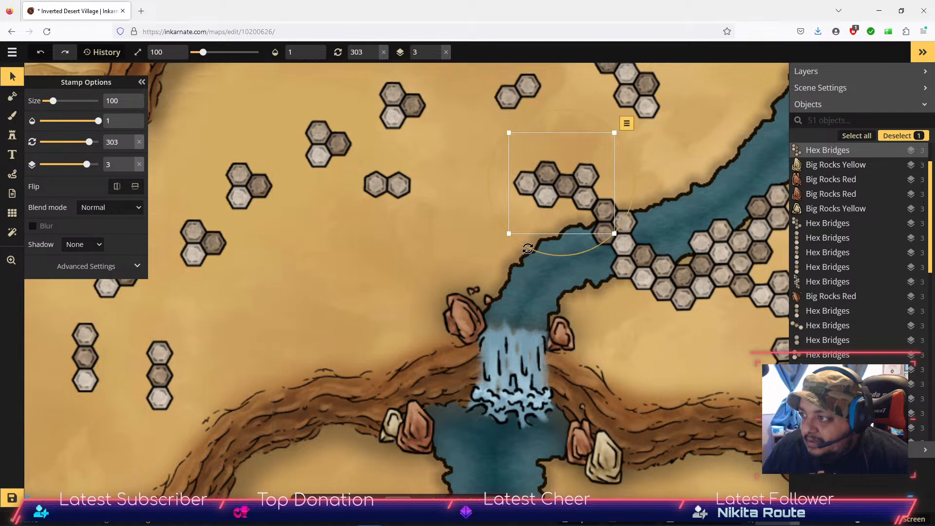
left_click_drag(527, 249, 542, 229)
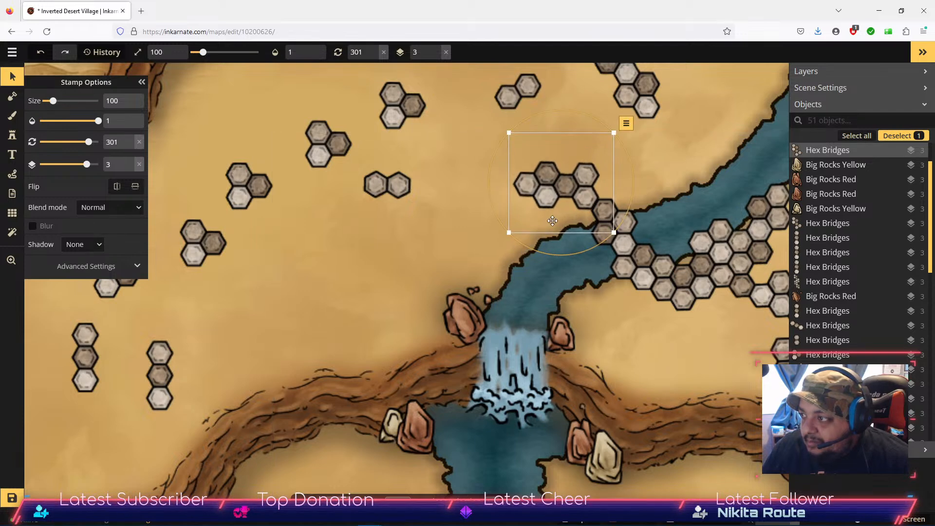
left_click_drag(562, 195, 564, 196)
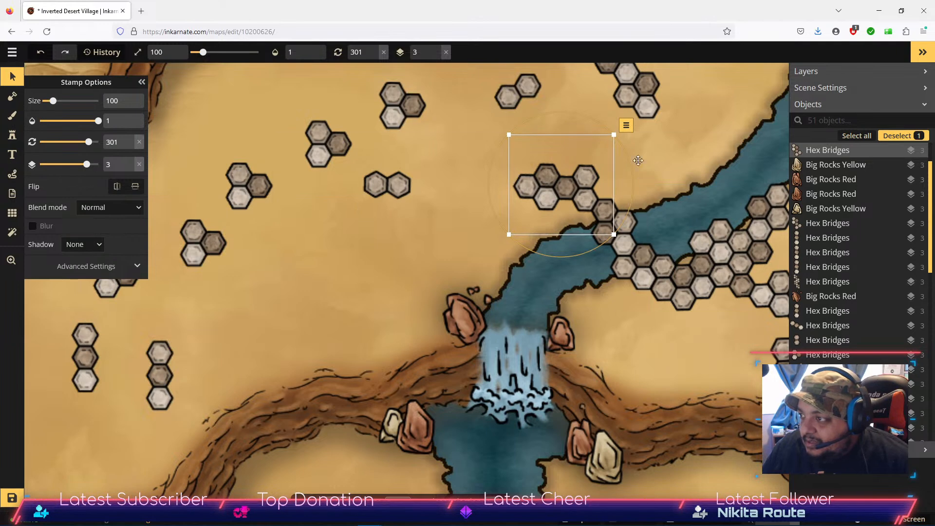
Extend the path west of the bridge with the larger hex piece from the north, rotated to 242 degrees toward the waterfall rocks.
left_click_drag(631, 85, 434, 240)
left_click_drag(447, 282, 495, 167)
left_click_drag(449, 219, 500, 219)
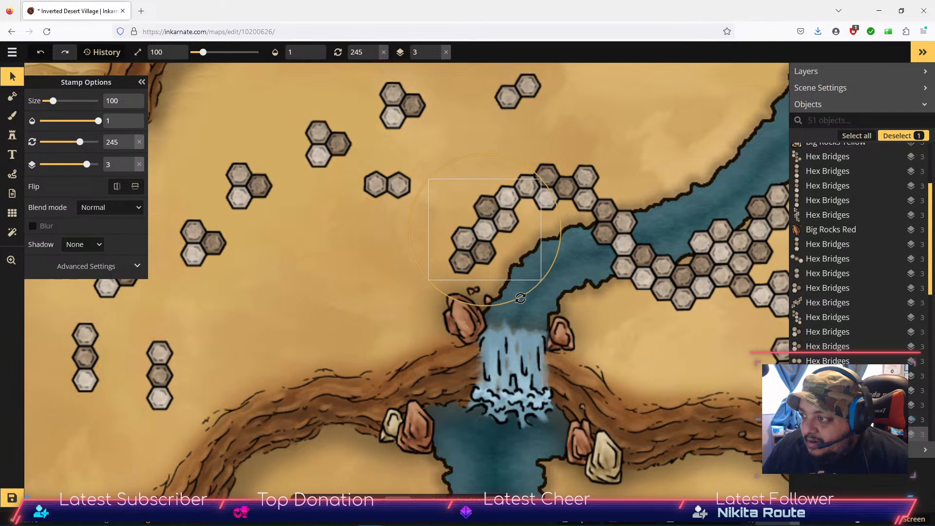
left_click_drag(519, 298, 522, 297)
left_click_drag(504, 239, 506, 239)
Attach the lowest hex cluster on the western sand to the path's southeast end beside the ridge, rotated to 297 degrees.
scroll(643, 334, "down", 2)
scroll(644, 334, "down", 4)
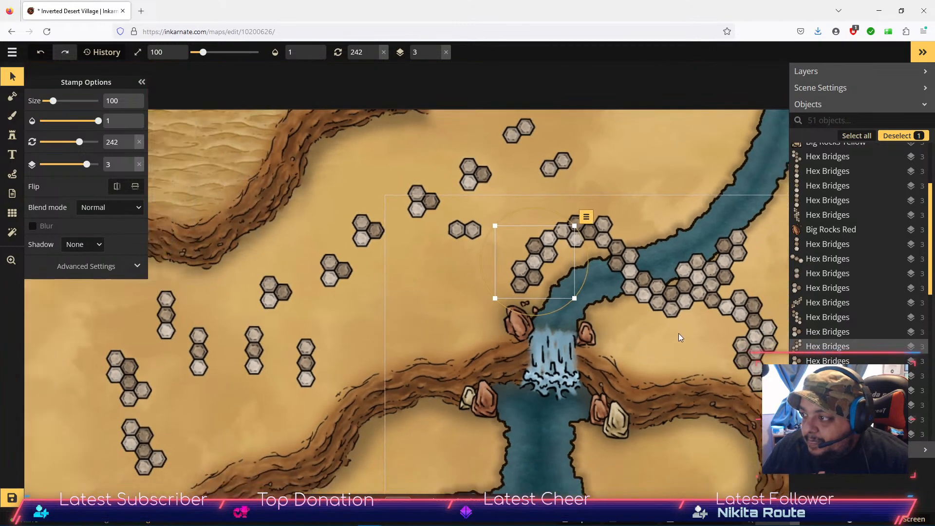
left_click_drag(686, 385, 587, 297)
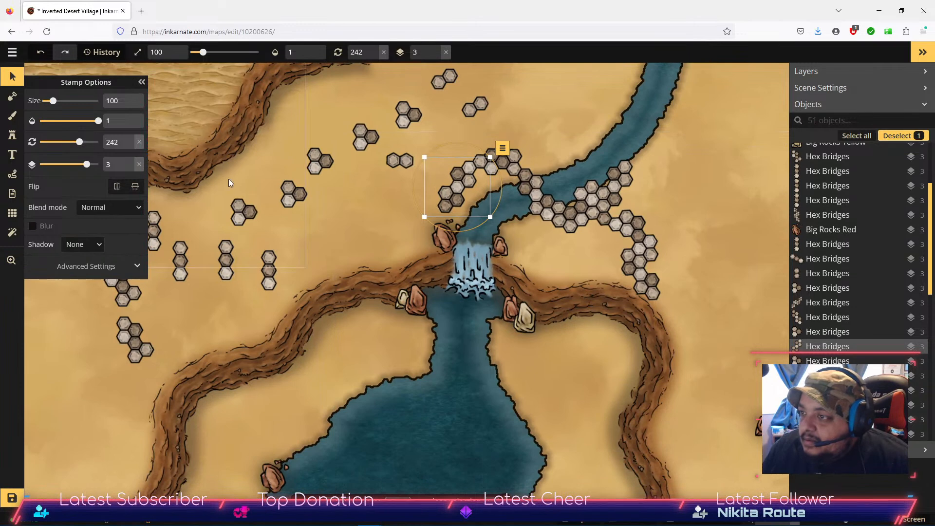
left_click(136, 335)
left_click_drag(136, 335, 710, 289)
left_click_drag(713, 322, 717, 301)
scroll(739, 311, "up", 3)
left_click_drag(722, 355, 731, 353)
left_click_drag(712, 296, 703, 294)
left_click_drag(715, 351, 715, 347)
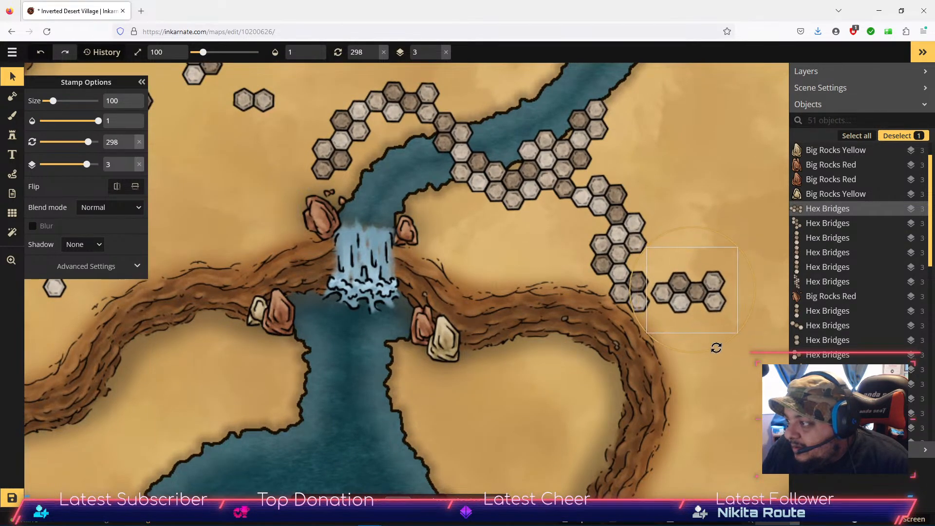
left_click_drag(702, 294, 698, 292)
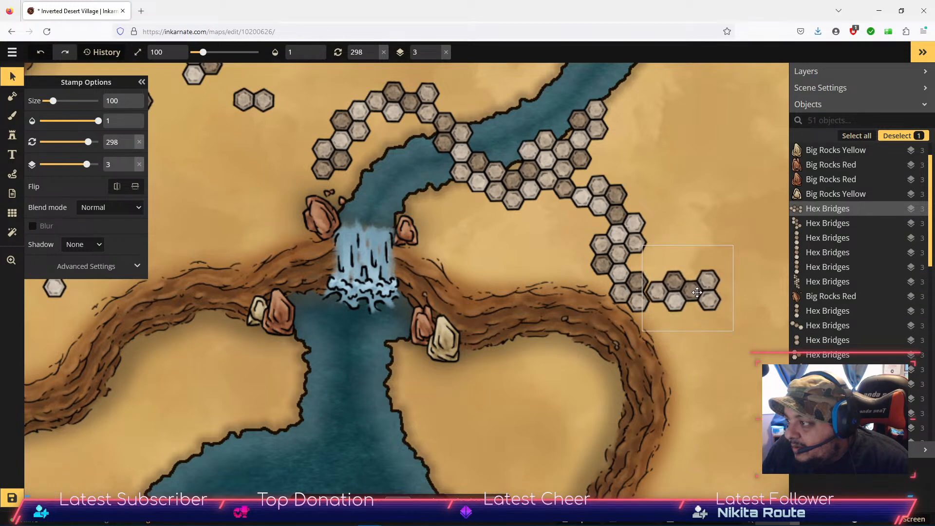
left_click_drag(704, 347, 699, 339)
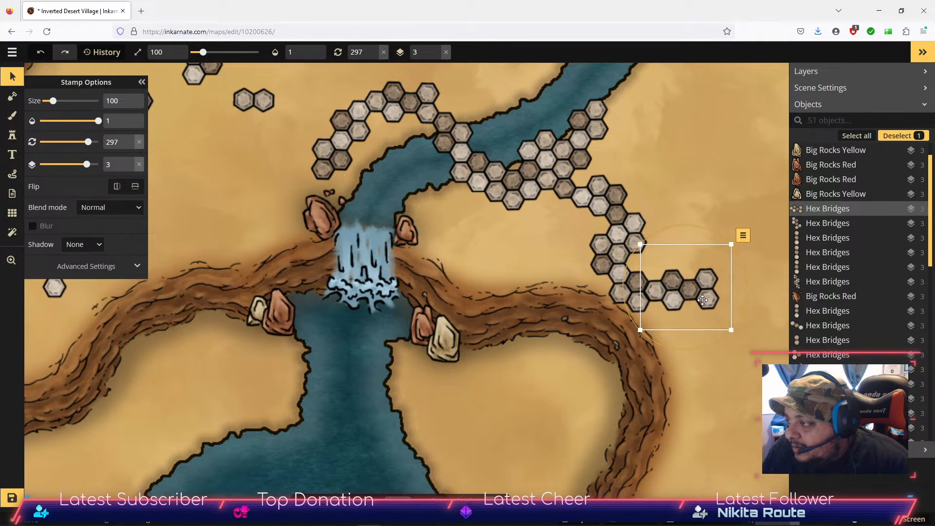
left_click_drag(702, 300, 701, 301)
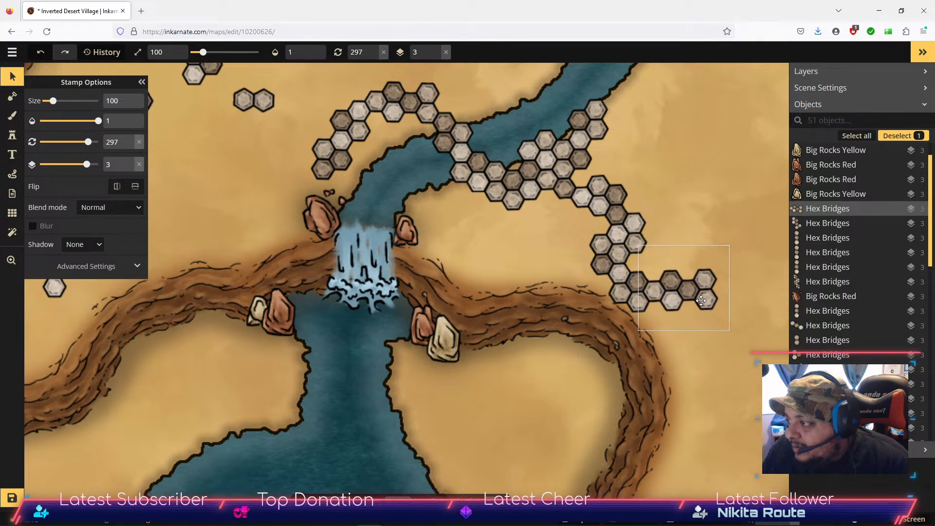
left_click(690, 381)
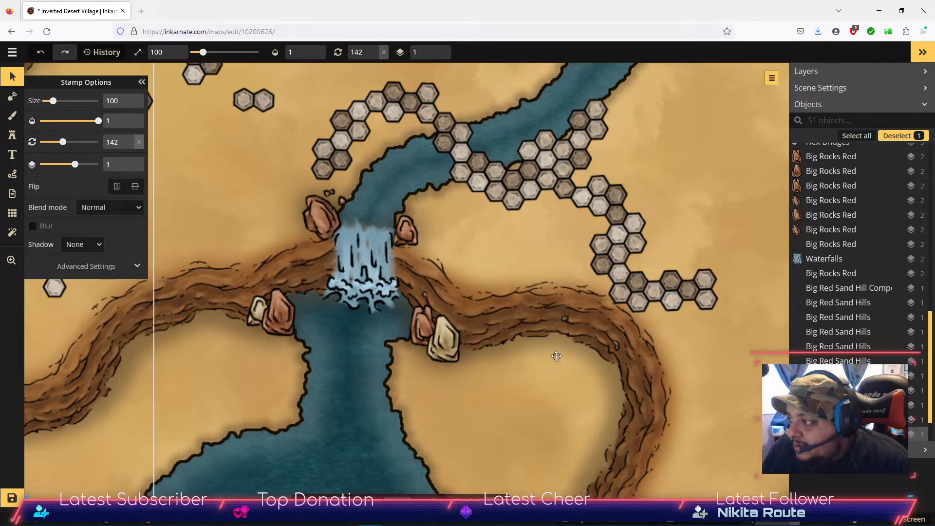
Save the Inverted Desert Village map.
scroll(543, 344, "down", 3)
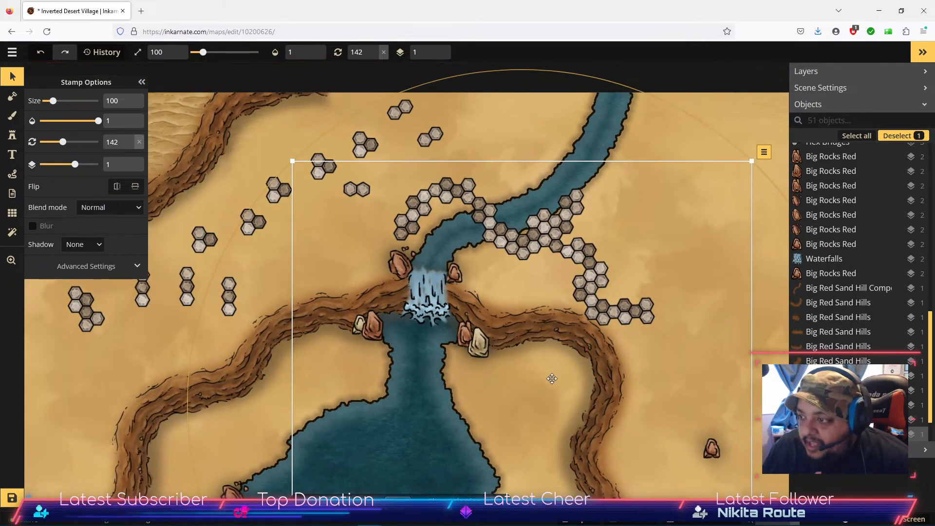
scroll(551, 339, "down", 1)
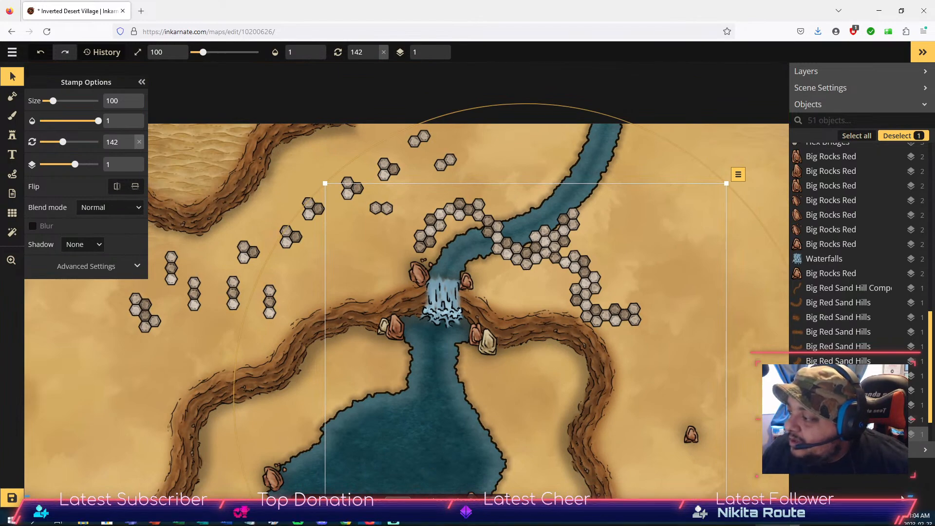
left_click(910, 518)
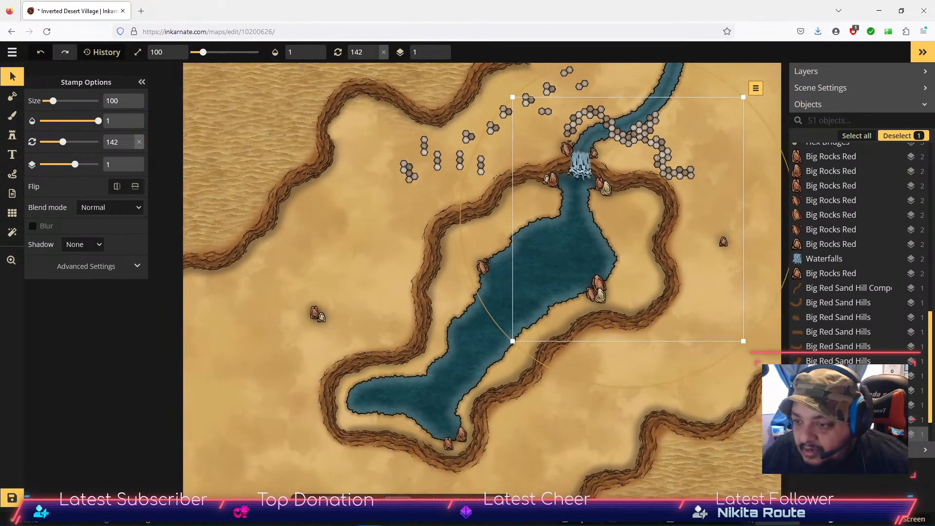
left_click(15, 500)
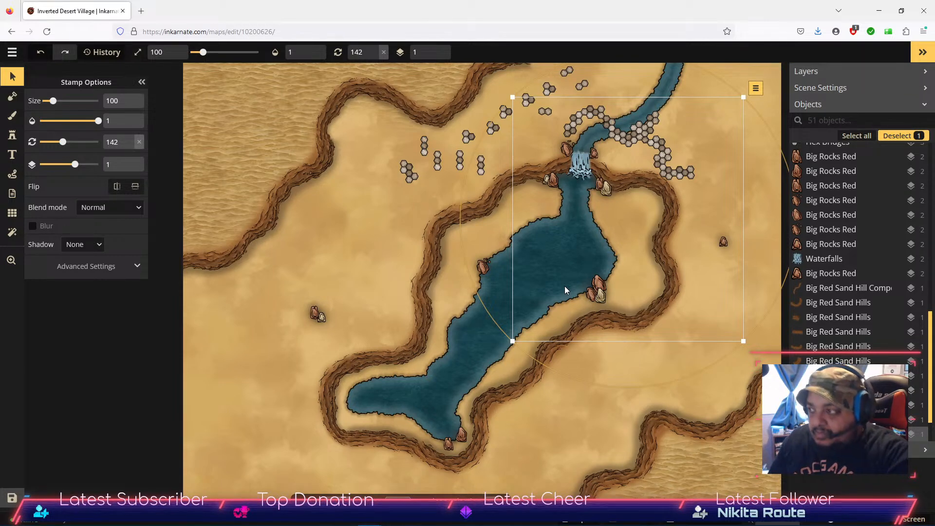
Extend the path's east end with a triangular three-hex piece from the northwest sand, rotated to 178 degrees.
scroll(714, 150, "up", 3)
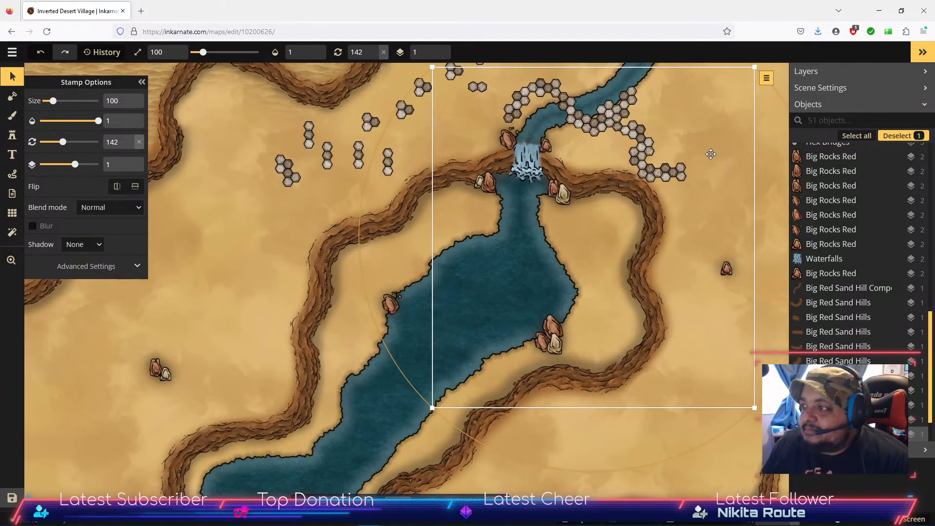
scroll(709, 151, "down", 3)
scroll(597, 230, "up", 3)
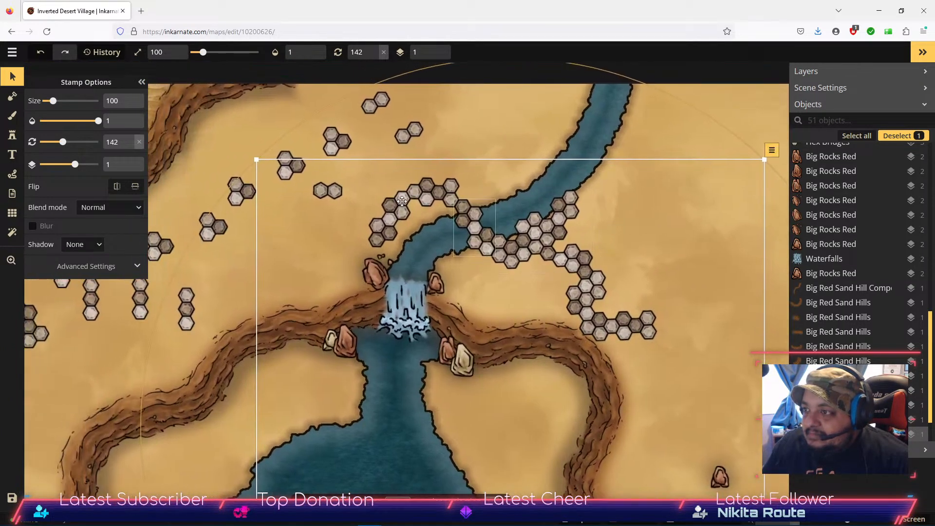
left_click(333, 140)
left_click_drag(334, 140, 674, 325)
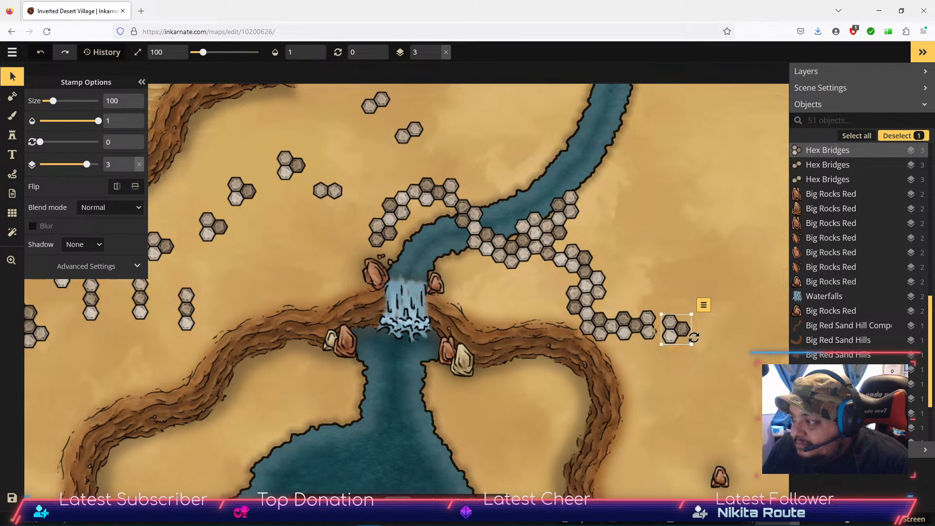
scroll(694, 337, "up", 2)
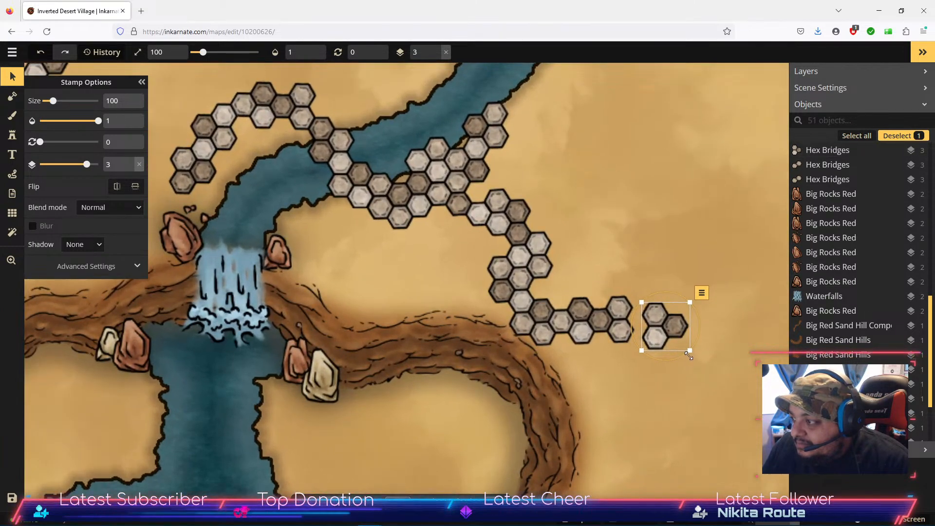
left_click_drag(673, 359, 651, 320)
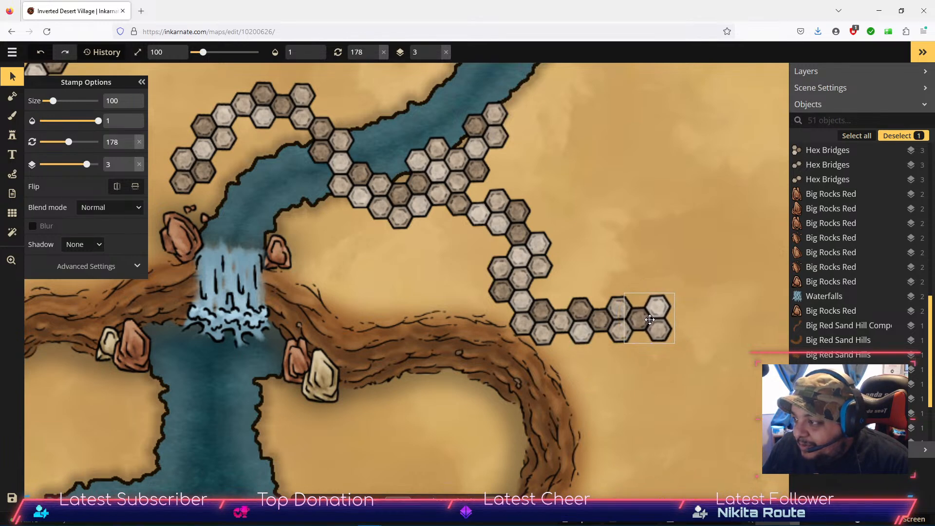
left_click(688, 380)
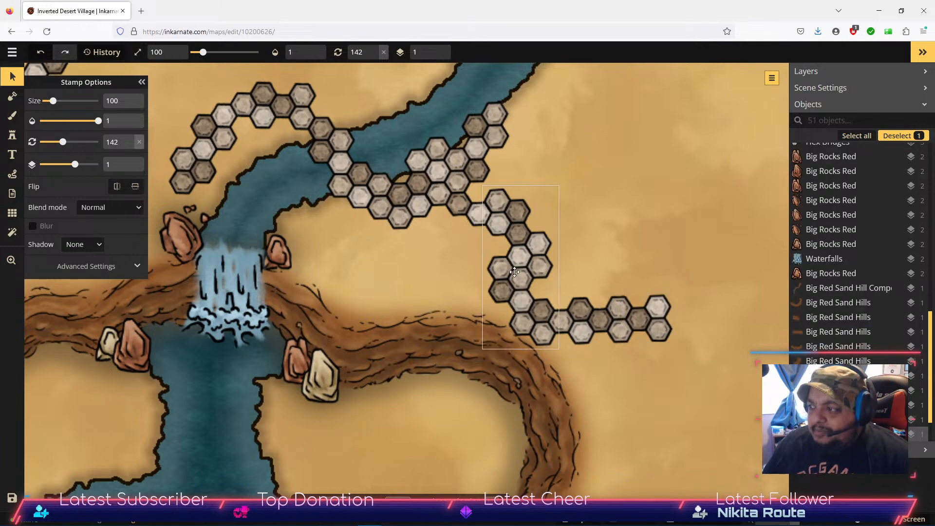
Line up two straight three-hex pieces and the hex cluster from the western sand in a column south of the path's east end.
scroll(516, 270, "up", 2)
scroll(516, 271, "down", 2)
left_click_drag(439, 263, 581, 311)
scroll(622, 256, "down", 2)
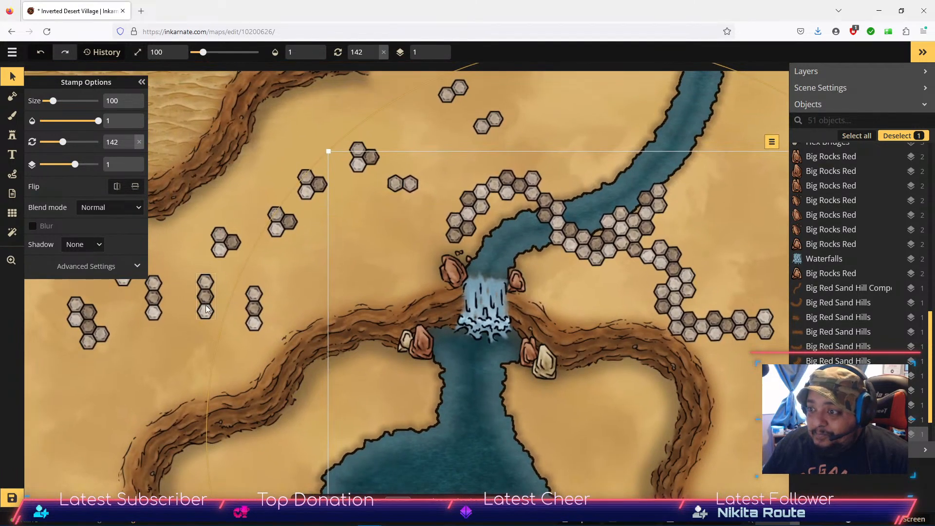
left_click(89, 330)
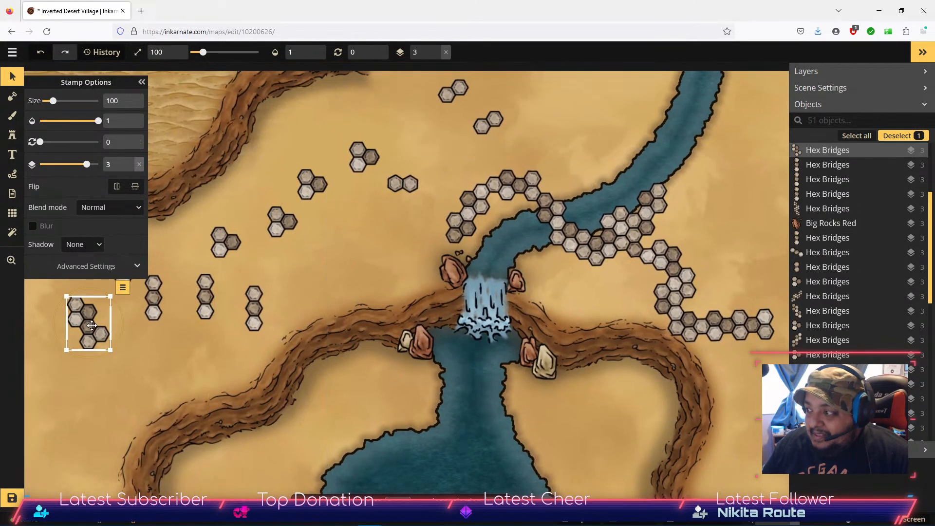
left_click(207, 295)
left_click_drag(207, 295, 763, 377)
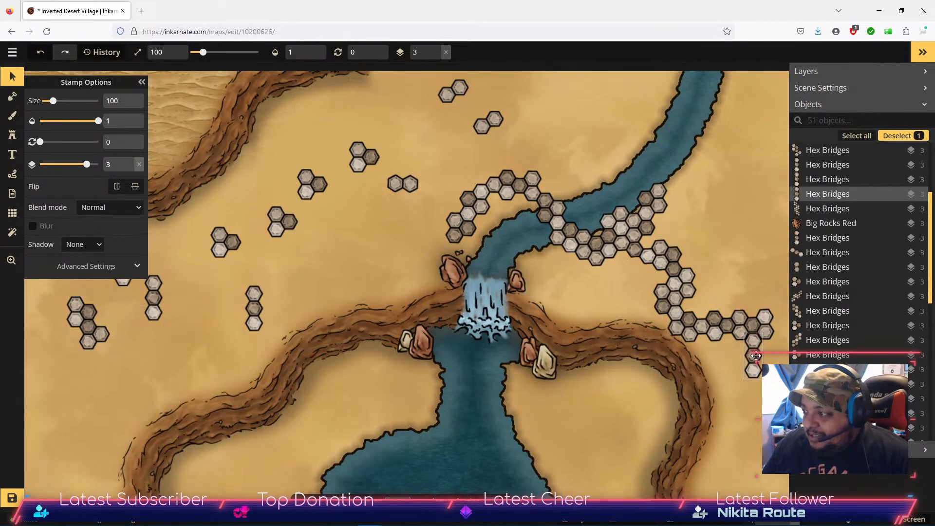
left_click(254, 307)
left_click_drag(254, 307, 756, 406)
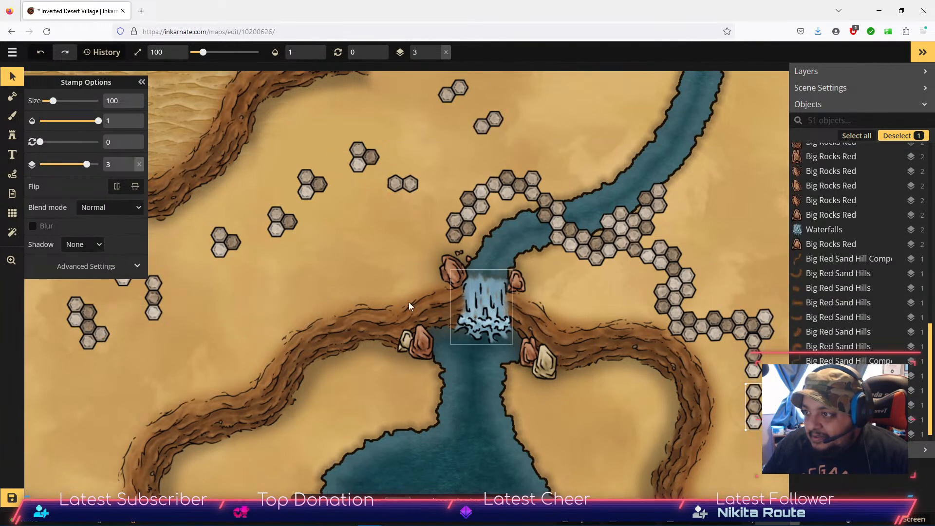
left_click_drag(92, 326, 772, 479)
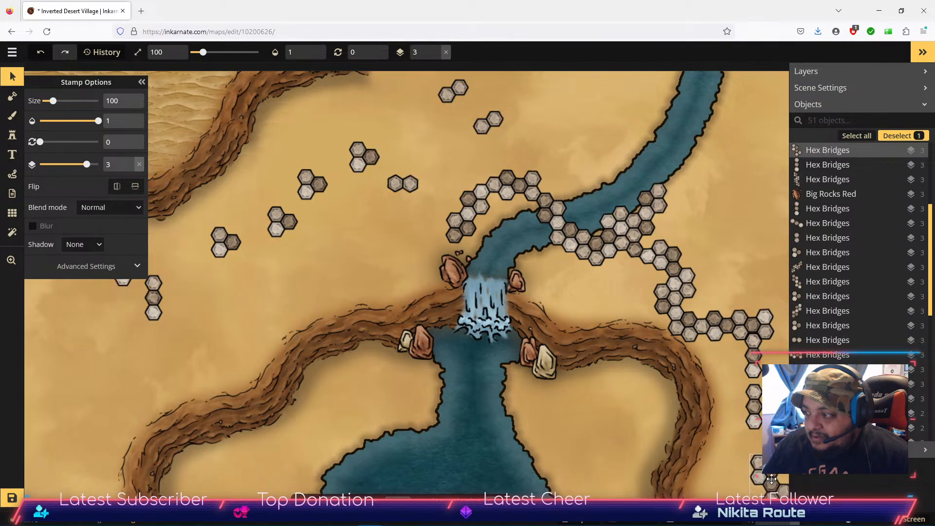
Move a triangular three-hex piece from the northwest sand to the open sand just east of the straight hex column.
key("space")
left_click_drag(685, 389, 517, 328)
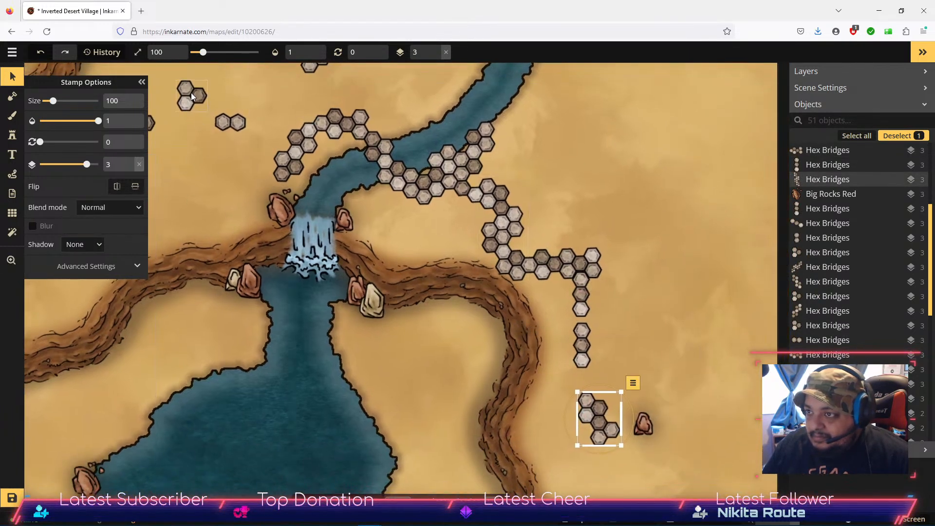
left_click(203, 100)
left_click_drag(203, 100, 653, 297)
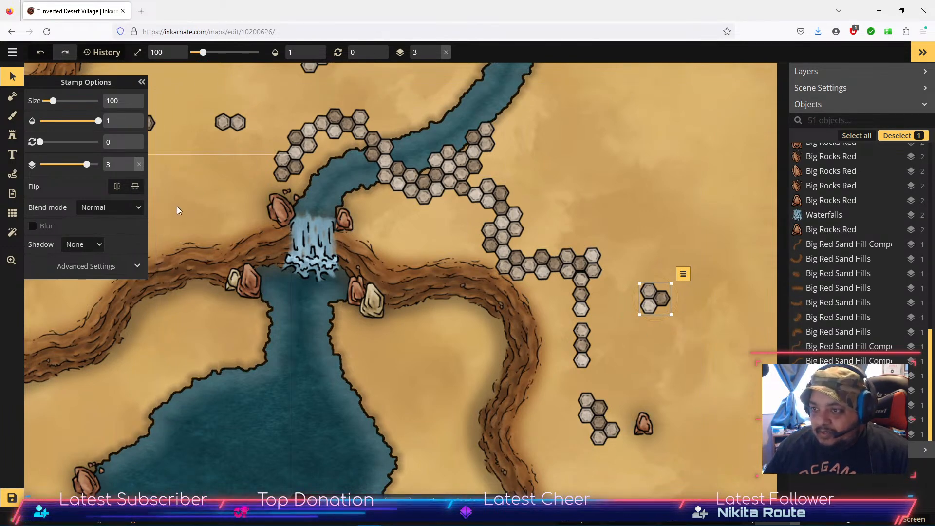
Stamp two straight three-hex Hex Bridges pieces on the open sand northwest of the waterfall.
key("space")
left_click_drag(339, 109, 444, 155)
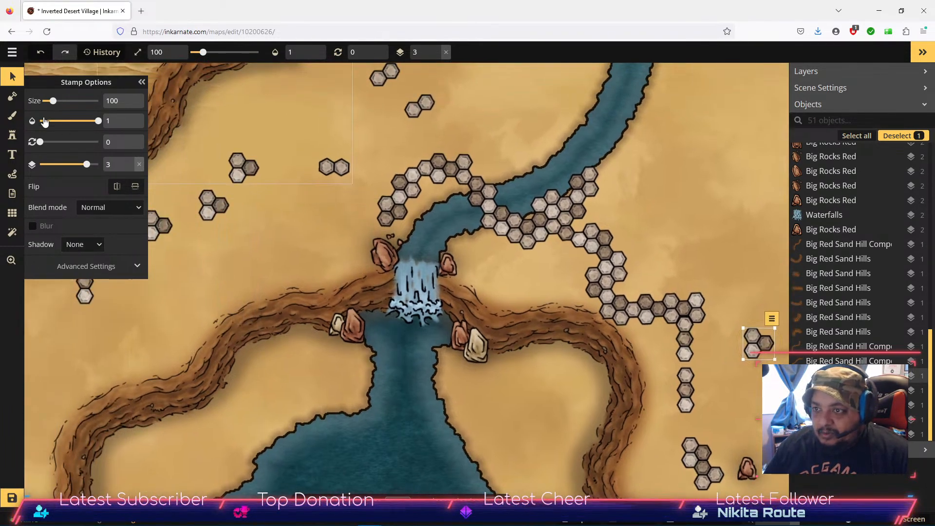
left_click(11, 138)
left_click(115, 122)
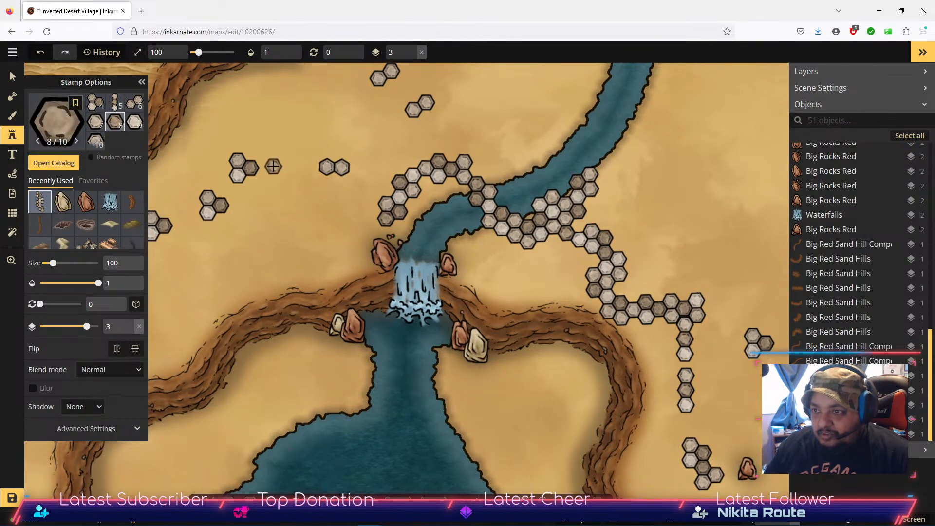
left_click(134, 104)
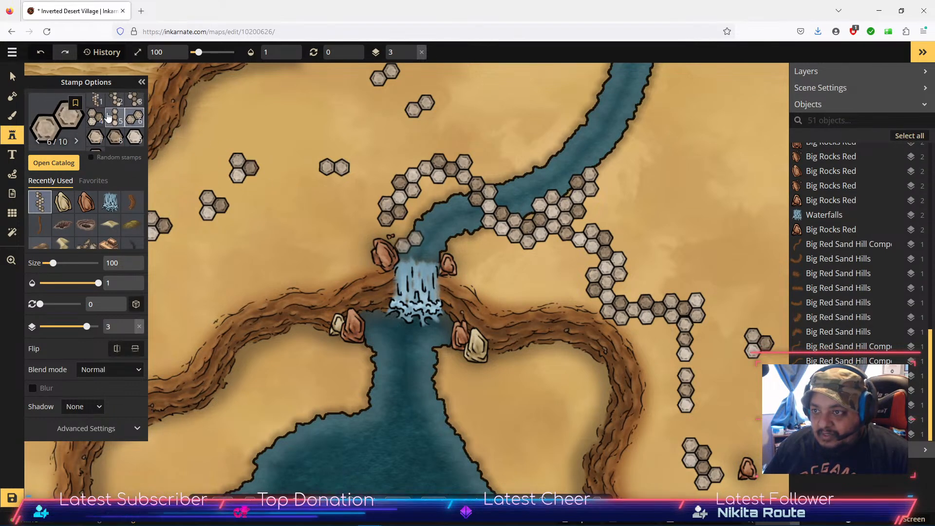
left_click(115, 103)
left_click(286, 201)
left_click(253, 229)
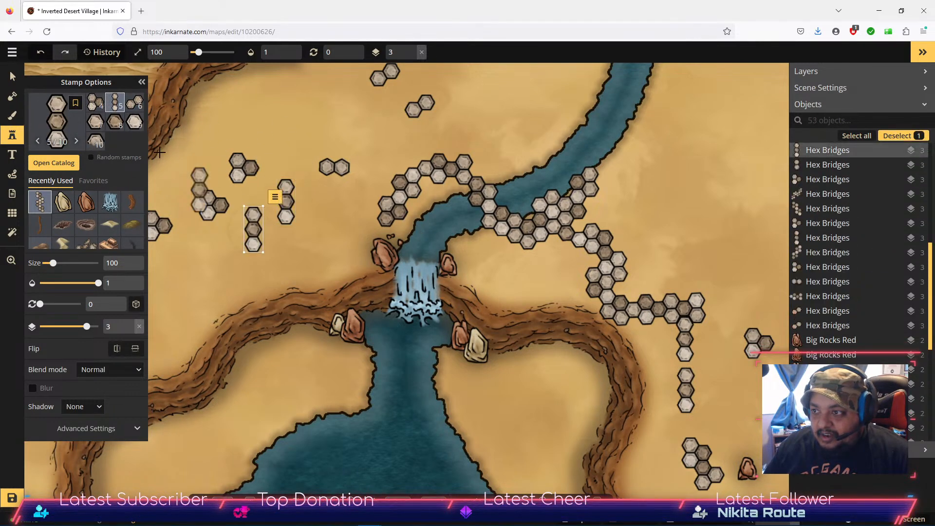
Stamp a triangular three-hex piece on the sand between the new straight pieces and the waterfall rocks.
scroll(105, 111, "up", 1)
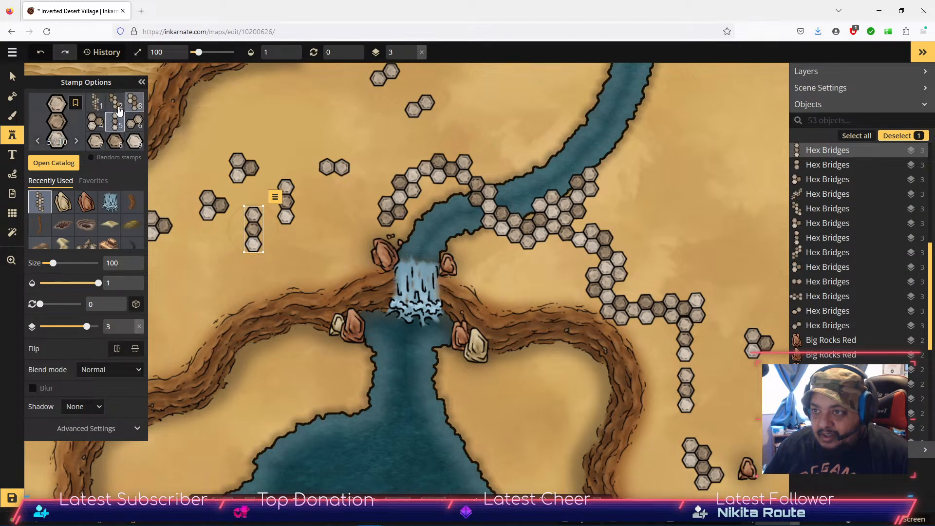
scroll(94, 107, "down", 1)
left_click(95, 104)
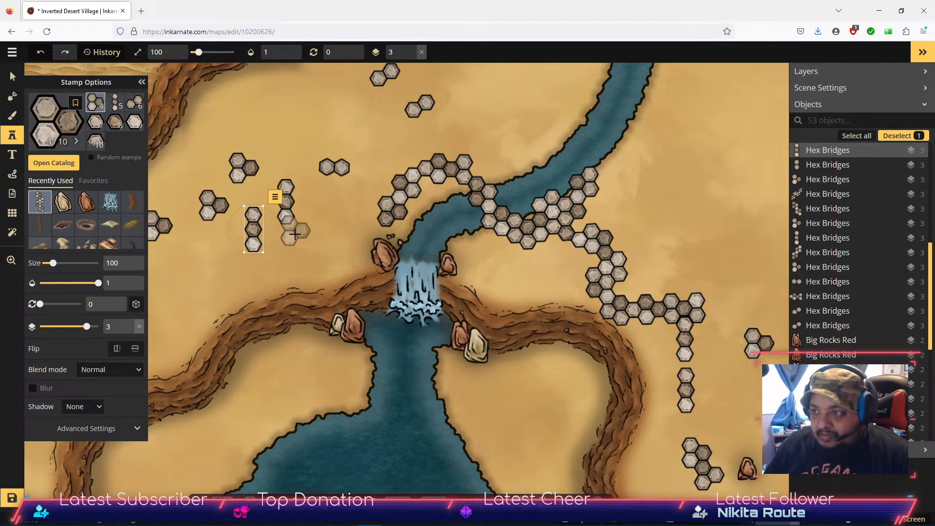
left_click(302, 248)
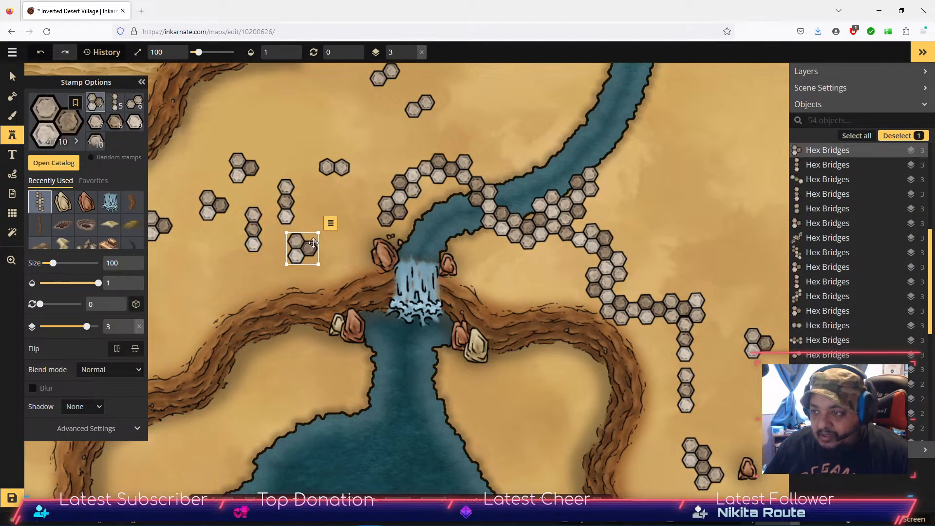
left_click(12, 76)
left_click_drag(205, 148, 312, 269)
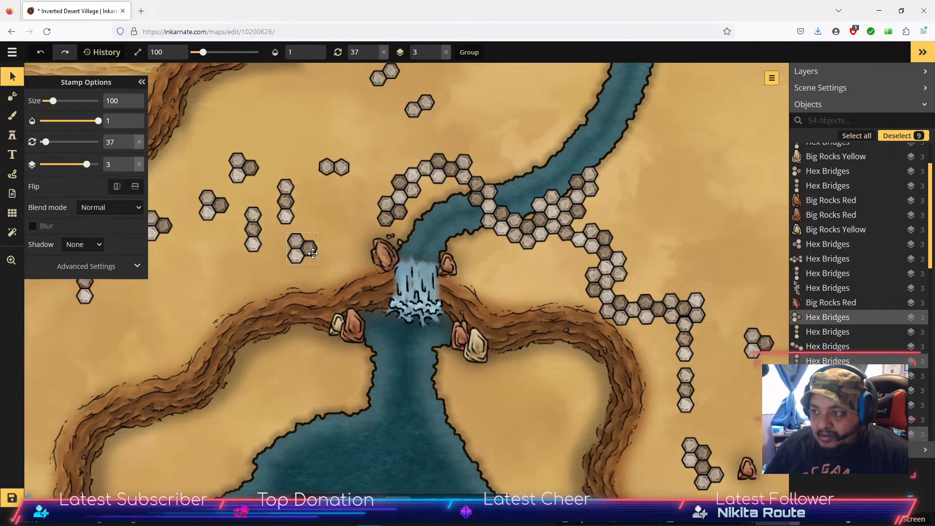
left_click_drag(268, 235, 377, 249)
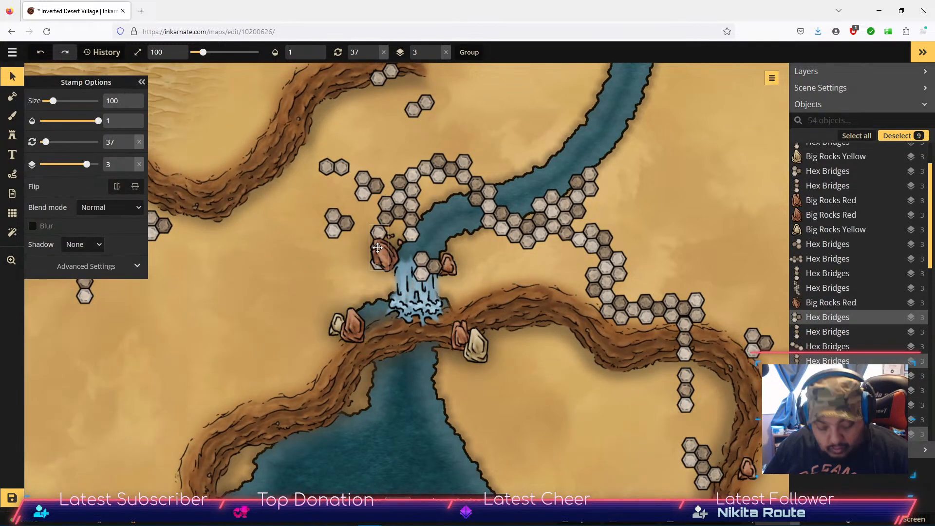
Lock the three sand hill ridge pieces that border the rippled sand in the map's northwest.
scroll(377, 243, "down", 4)
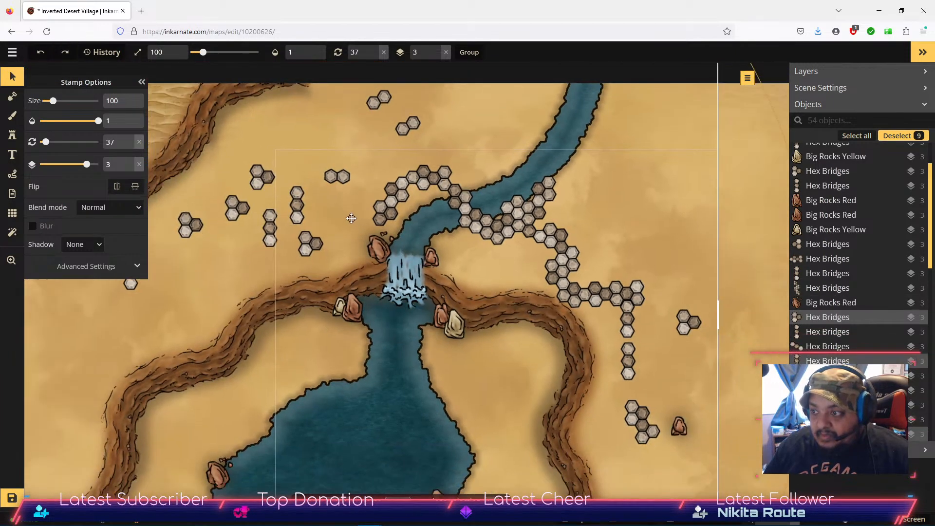
scroll(346, 206, "down", 1)
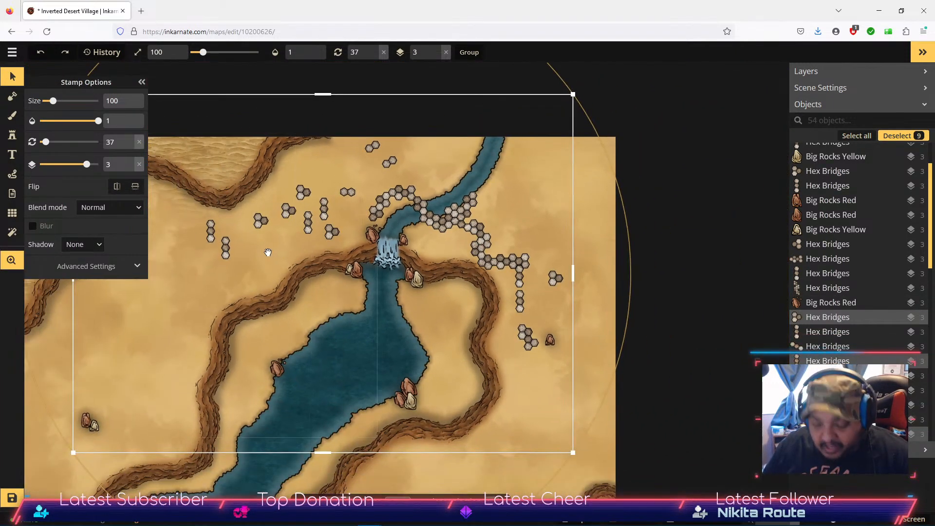
left_click_drag(237, 274, 469, 263)
left_click(250, 312)
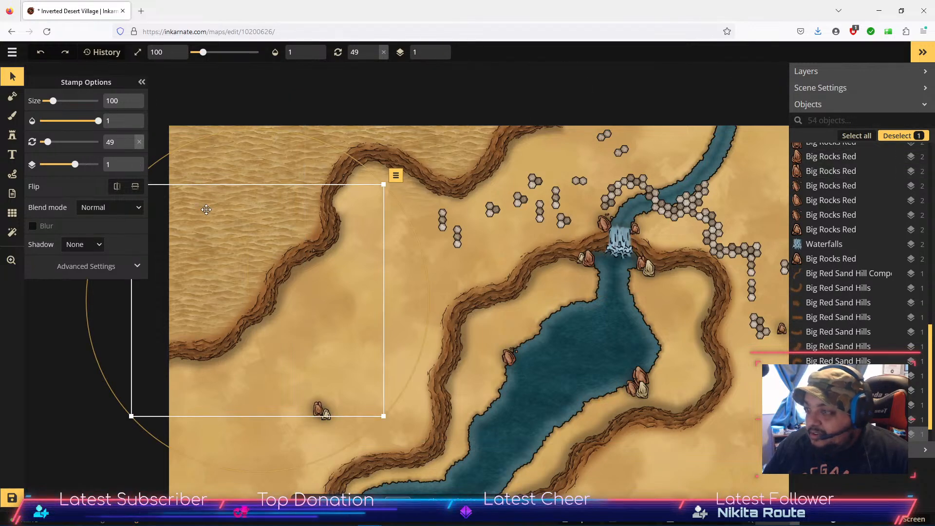
left_click(396, 175)
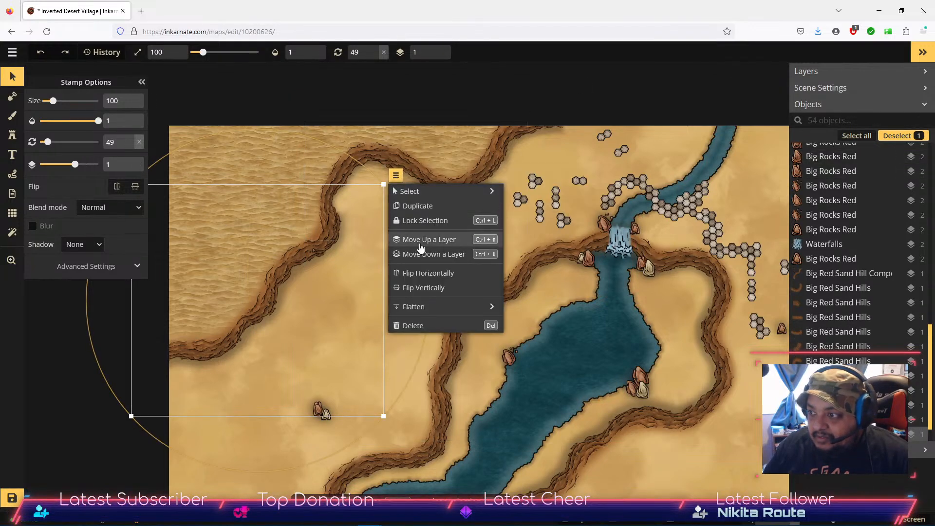
left_click(418, 218)
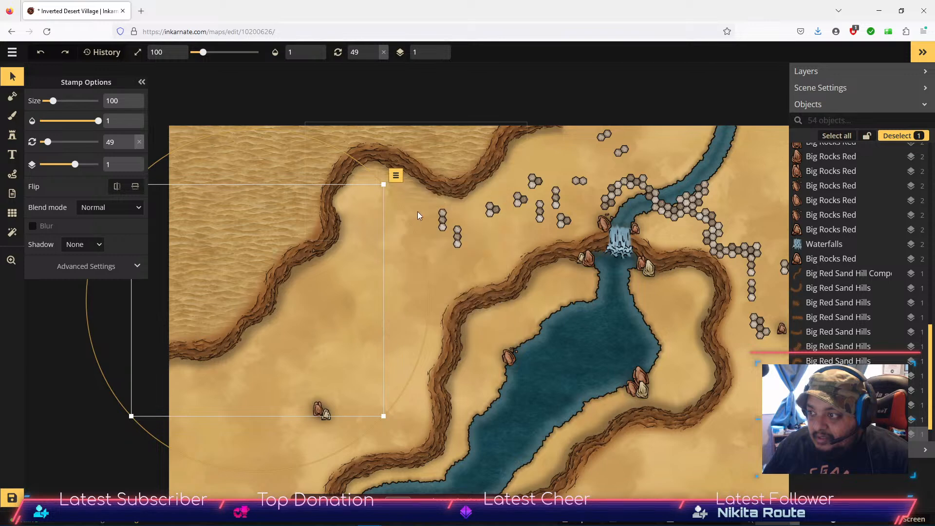
left_click(328, 177)
left_click(538, 113)
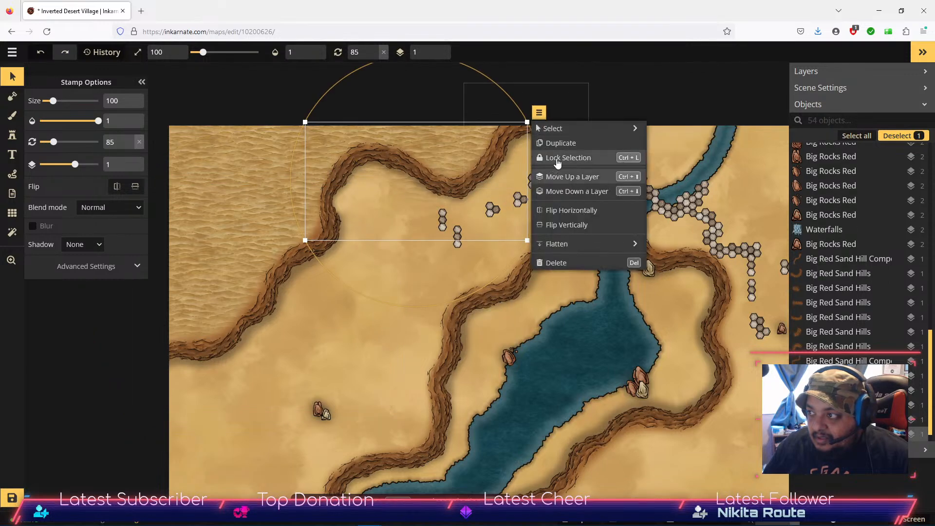
left_click(565, 158)
left_click(498, 147)
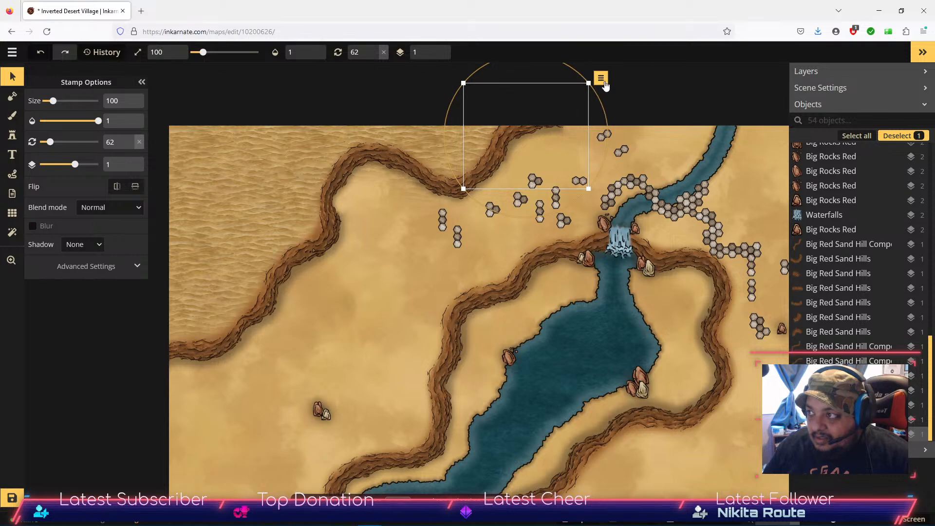
left_click(601, 78)
left_click(641, 125)
Lock the two ridge pieces that run from the waterfall around the lake's northwest and northeast sides.
left_click_drag(258, 164, 379, 265)
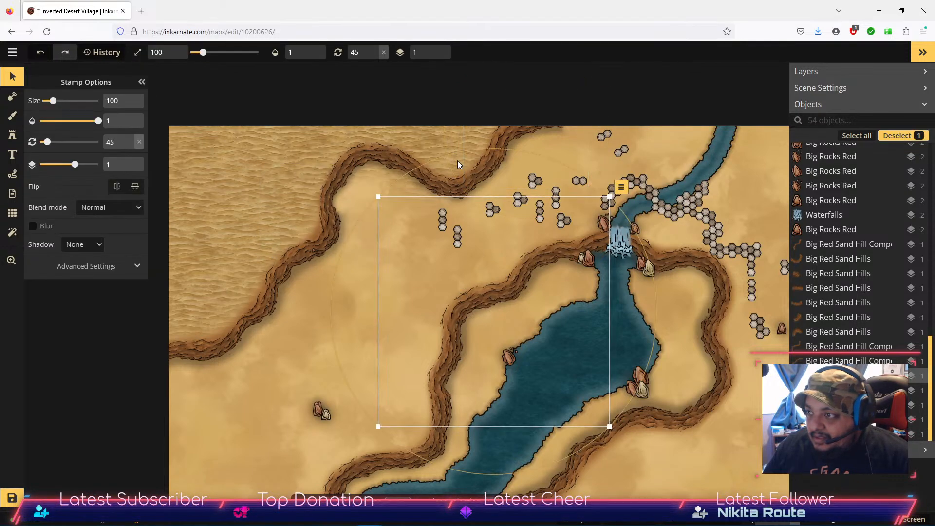
left_click(490, 159)
left_click(517, 280)
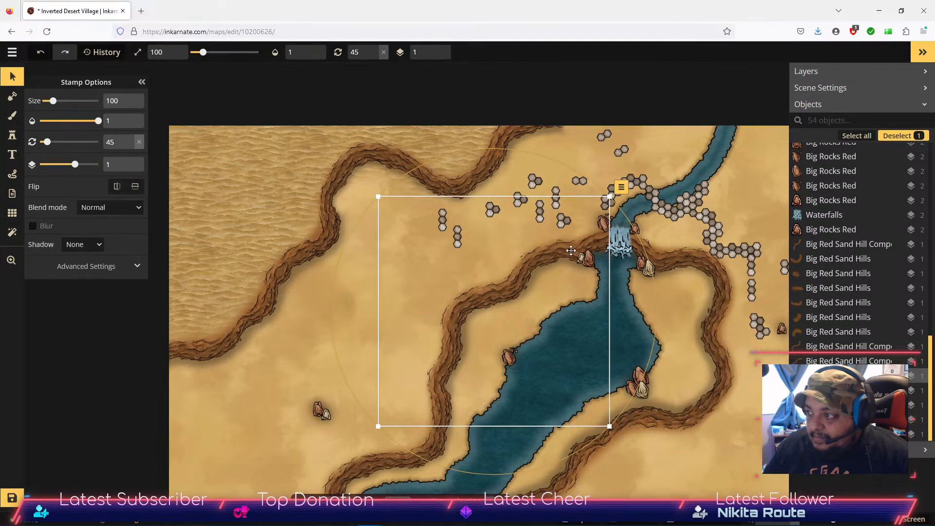
left_click(621, 187)
left_click(654, 234)
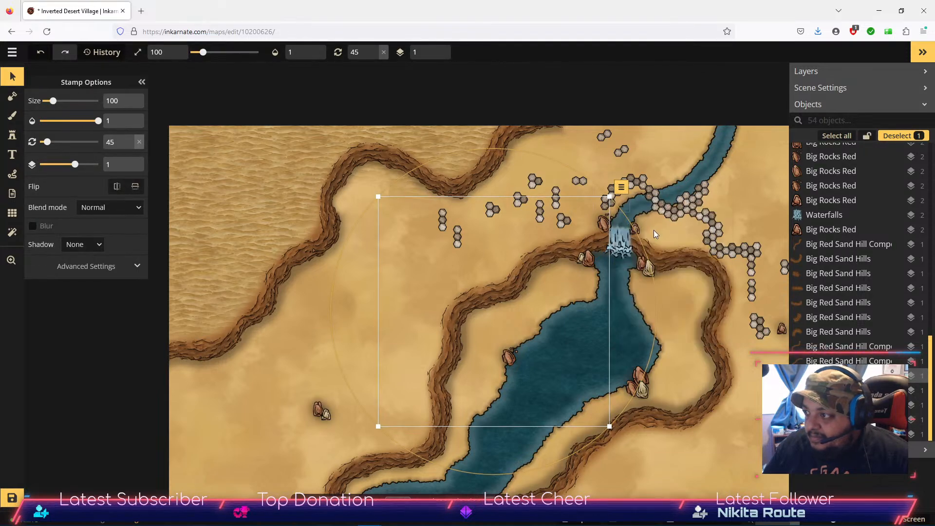
left_click(593, 243)
left_click(771, 156)
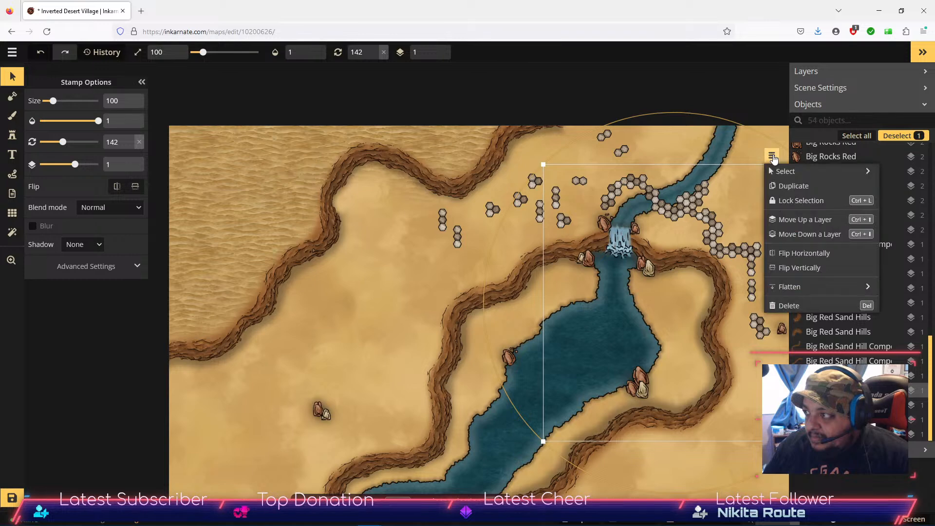
left_click(784, 199)
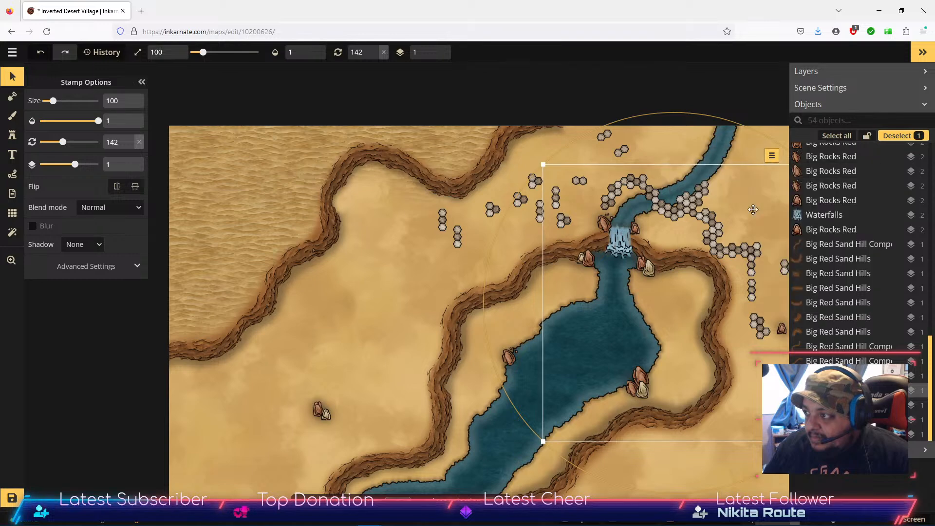
Lock the compound ridge pieces along the lake's southeast side and around its southwest end.
left_click(720, 288)
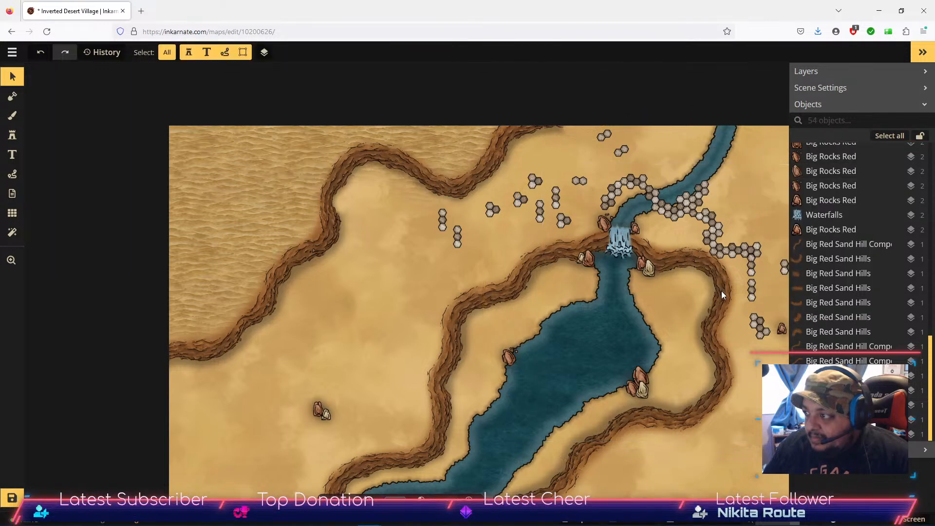
left_click(720, 367)
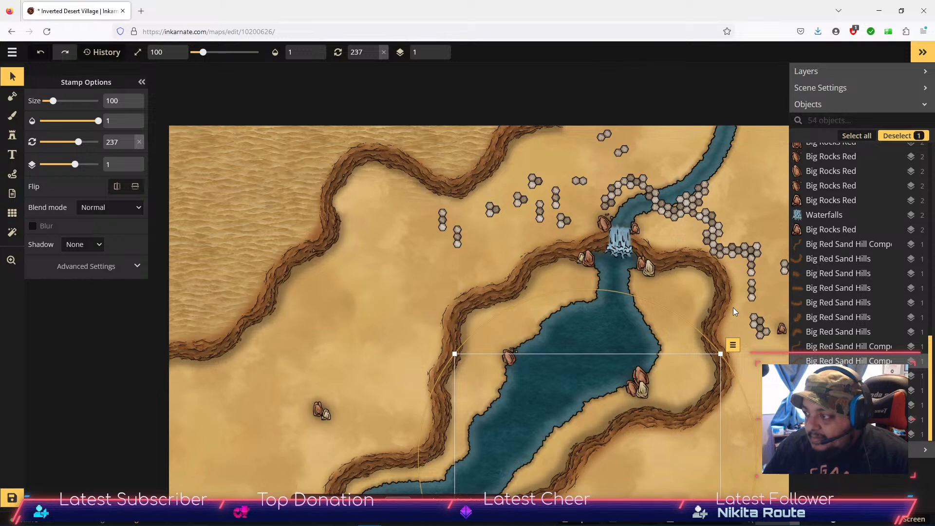
left_click(732, 345)
left_click(736, 391)
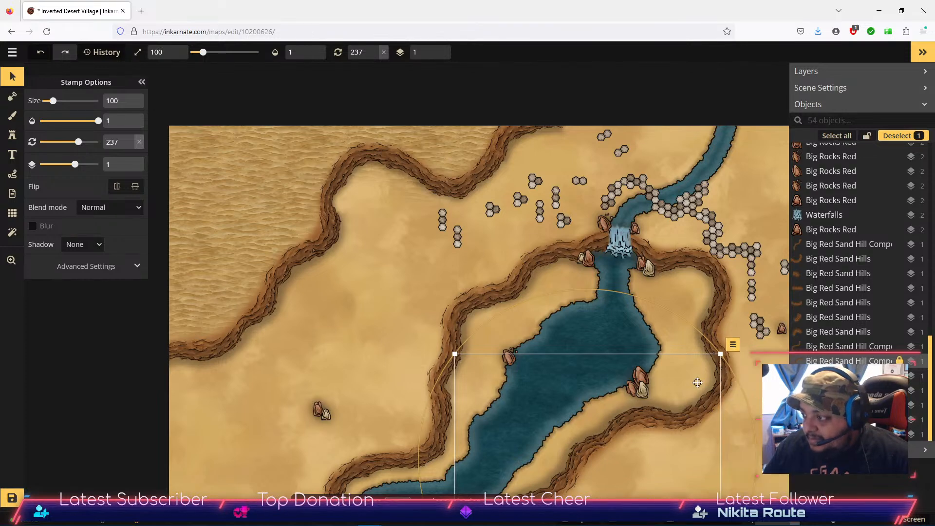
left_click(729, 381)
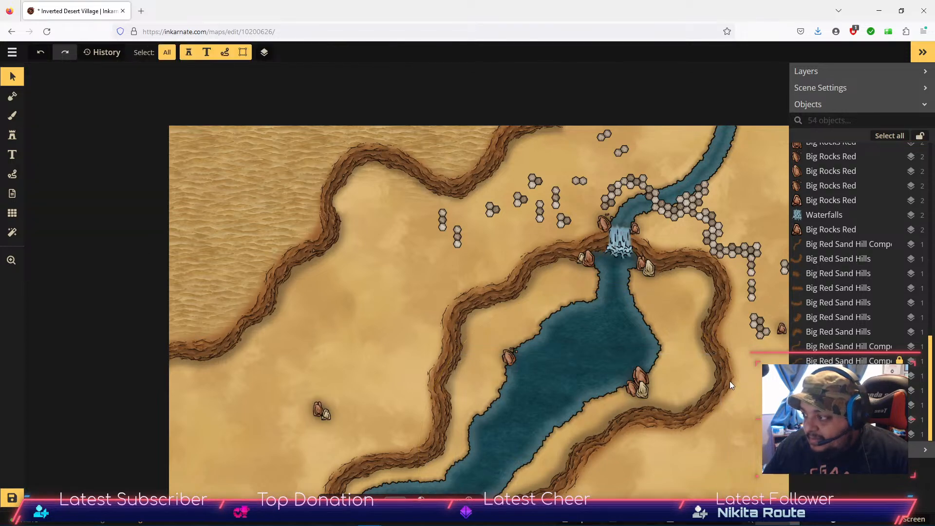
key("space")
left_click_drag(424, 426, 456, 252)
left_click(450, 278)
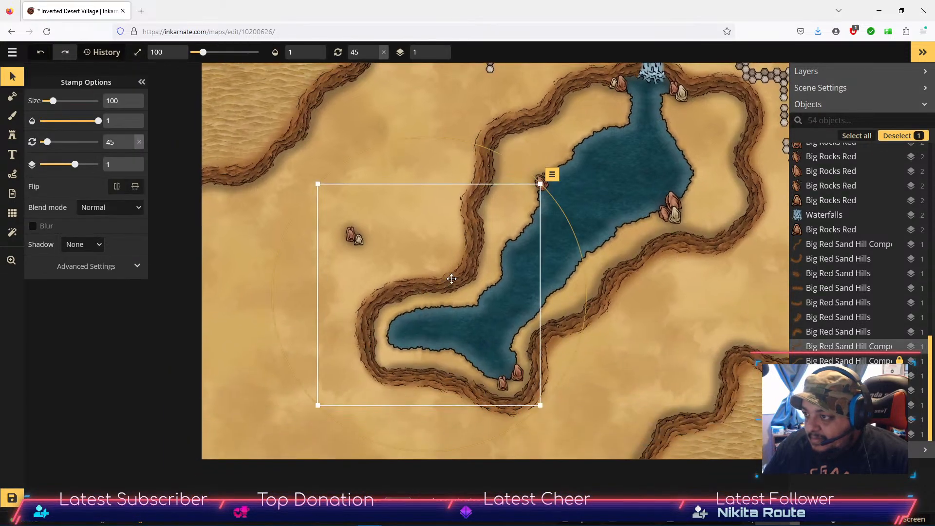
left_click(552, 176)
left_click(570, 221)
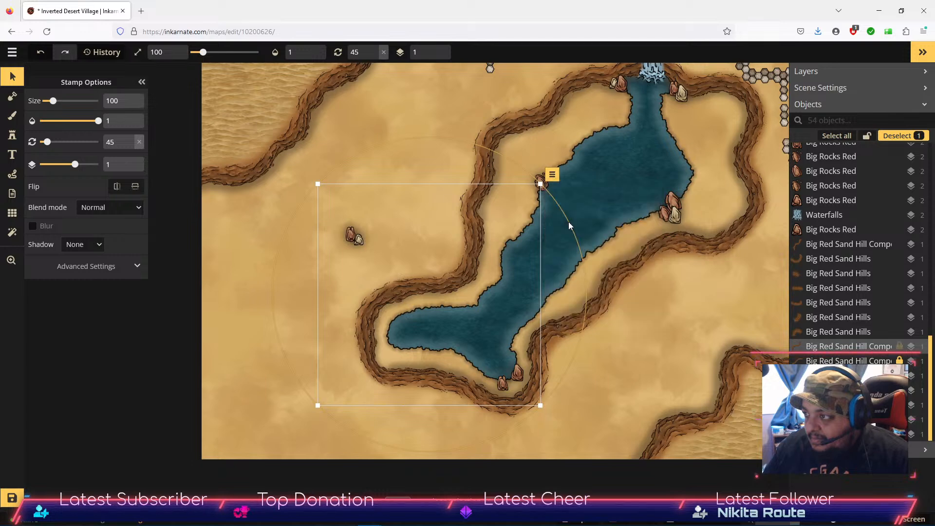
Lock the three small ridge pieces that close the ridge around the lake's southern tip.
left_click(553, 371)
left_click(585, 320)
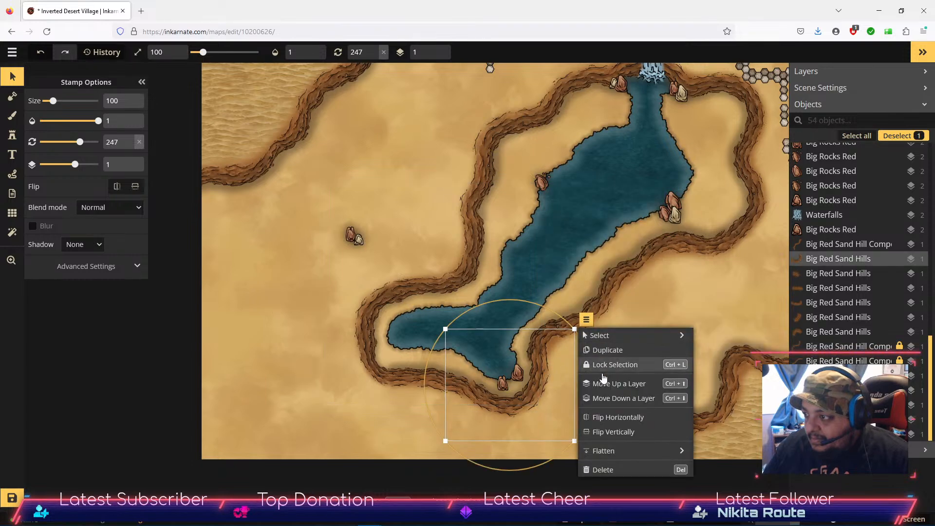
left_click(615, 365)
left_click(462, 396)
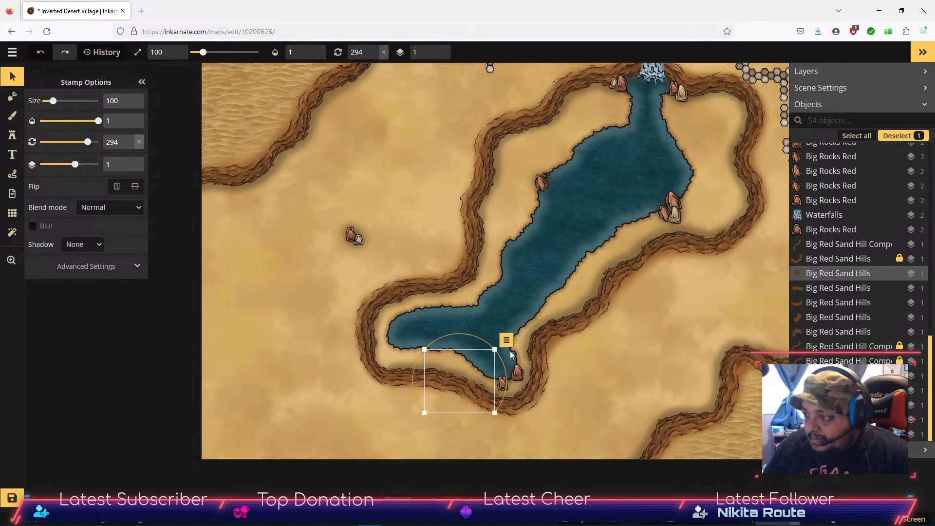
left_click(506, 340)
left_click(550, 385)
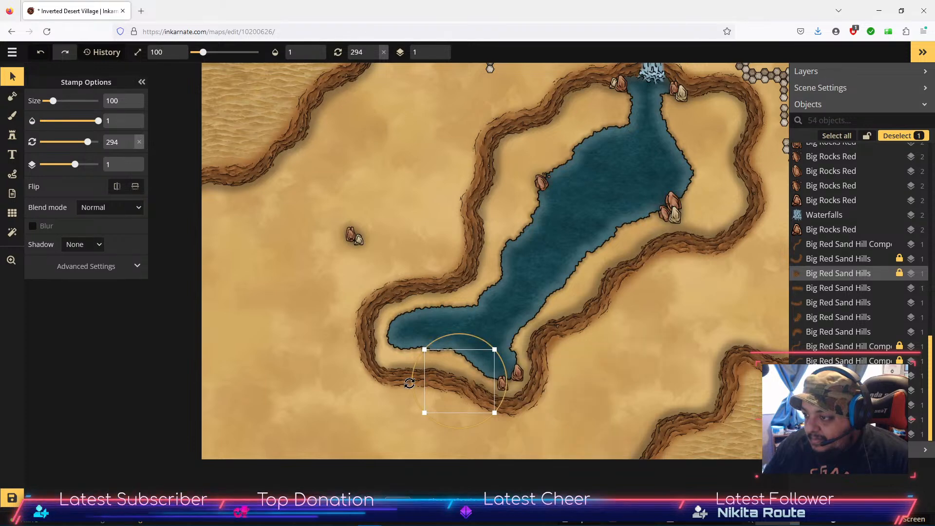
left_click(374, 376)
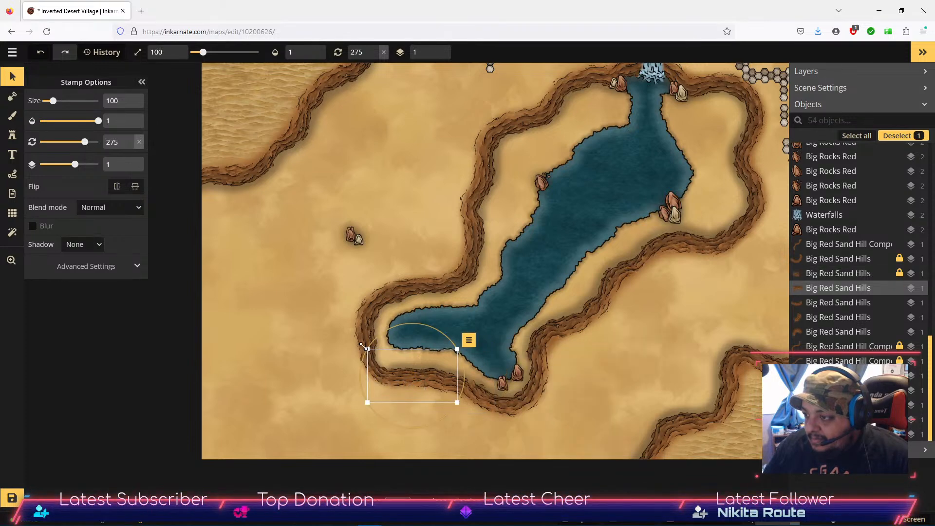
left_click(468, 341)
left_click(501, 385)
left_click(367, 343)
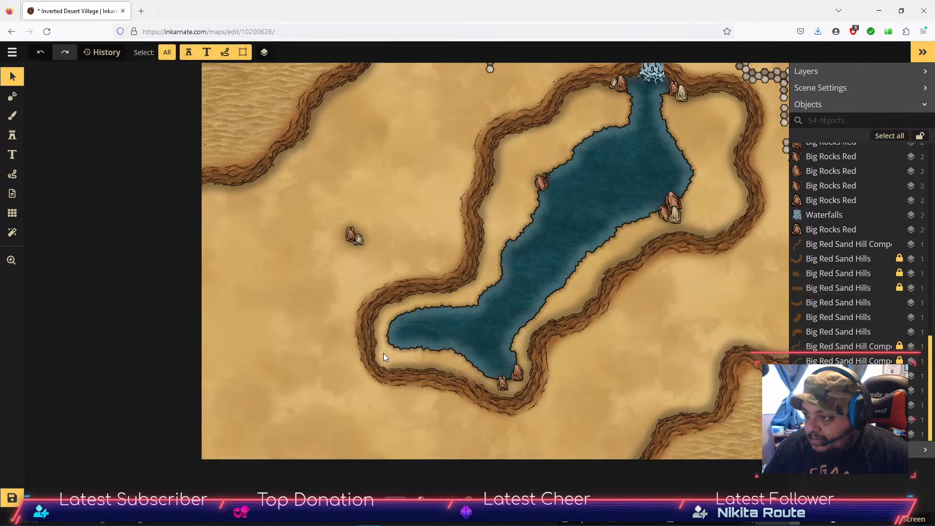
Lock the small sand hill ridge piece and the compound ridge piece that border the rippled sand in the map's southeast.
left_click(653, 436)
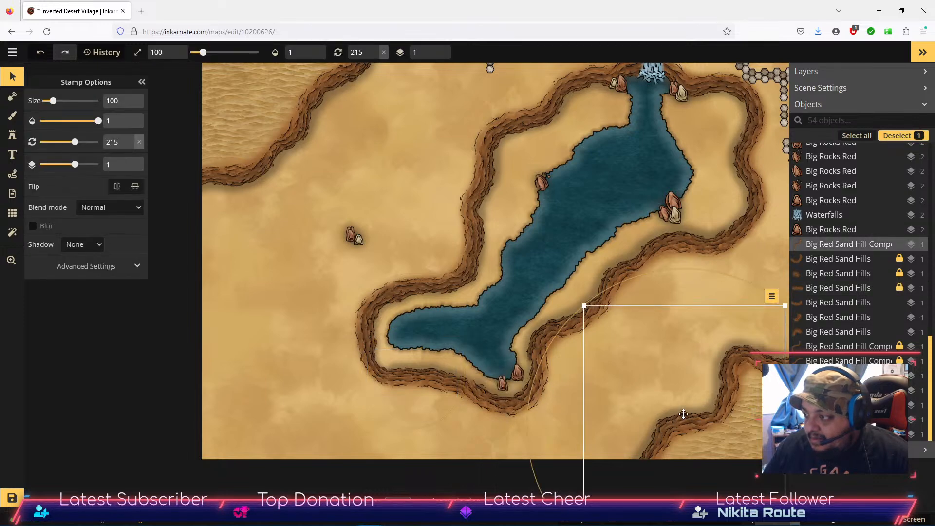
left_click(768, 303)
left_click(764, 355)
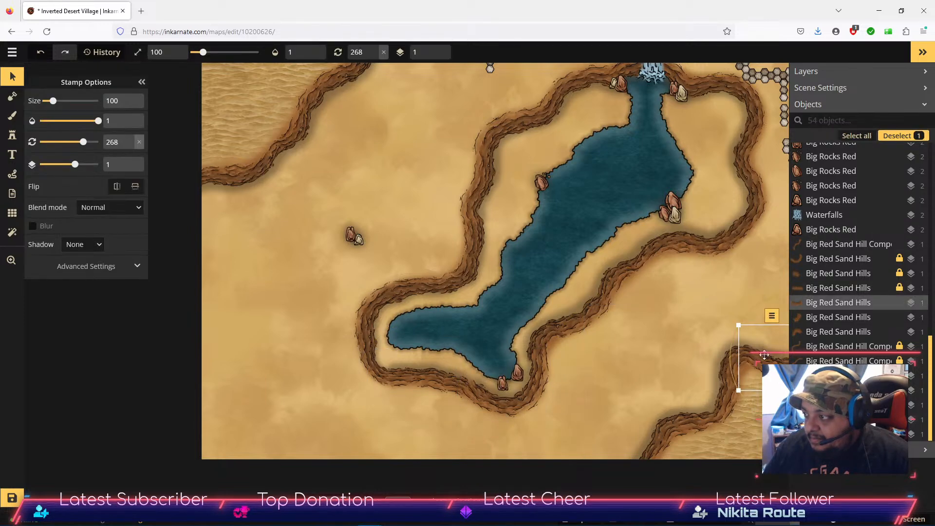
left_click(772, 312)
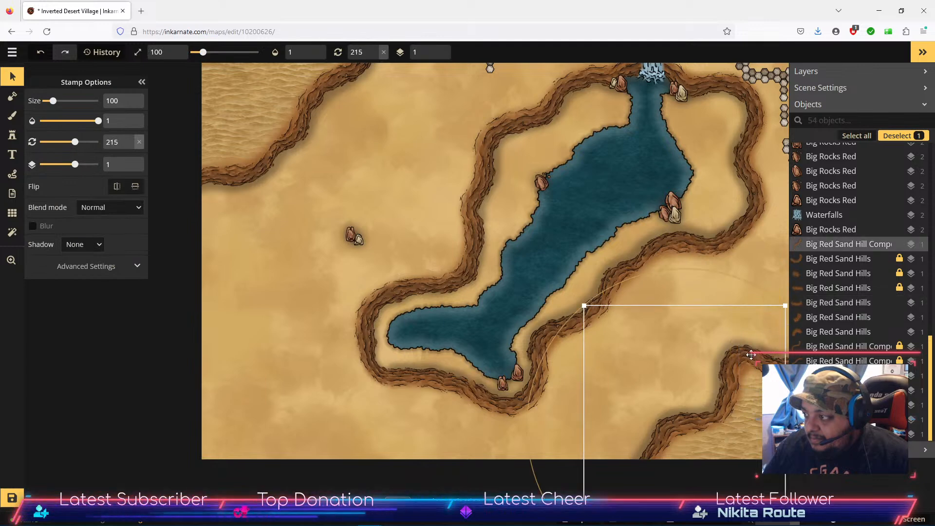
left_click(770, 309)
left_click(772, 315)
left_click(781, 359)
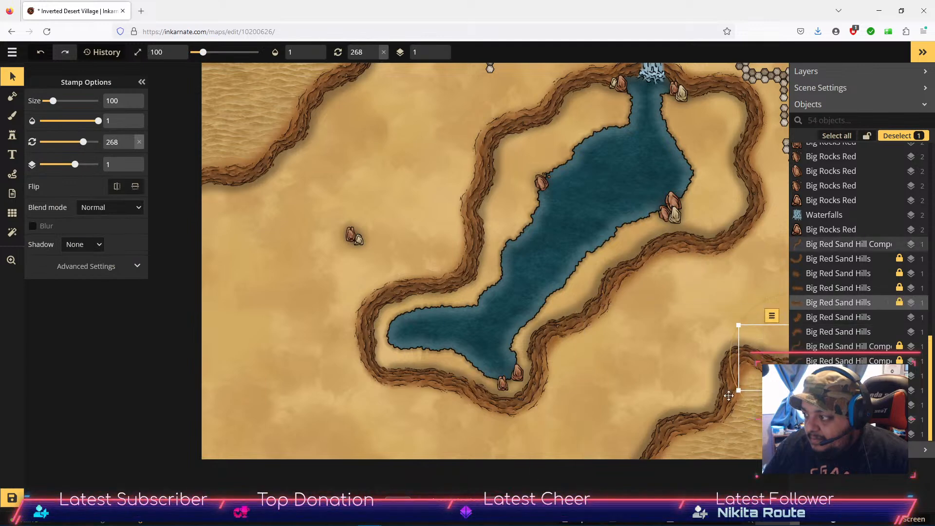
left_click(714, 414)
left_click(772, 296)
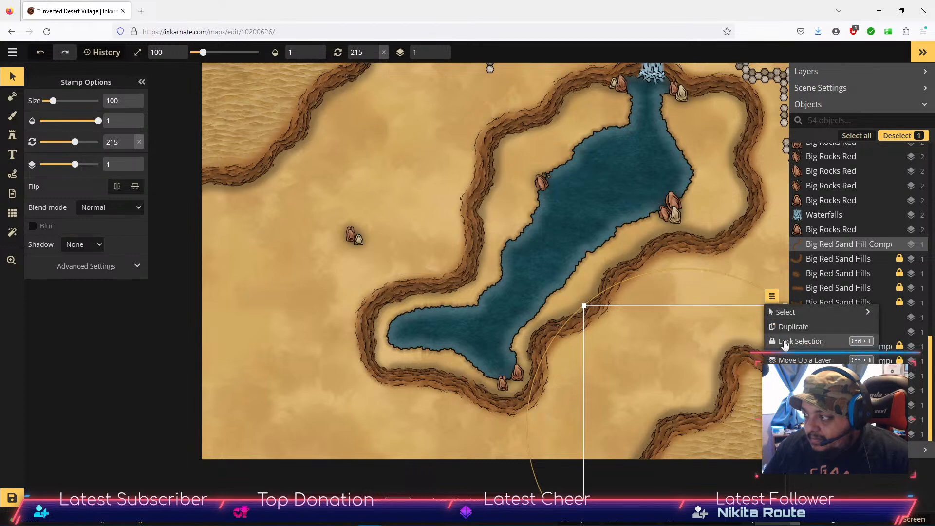
left_click(784, 341)
left_click(302, 405)
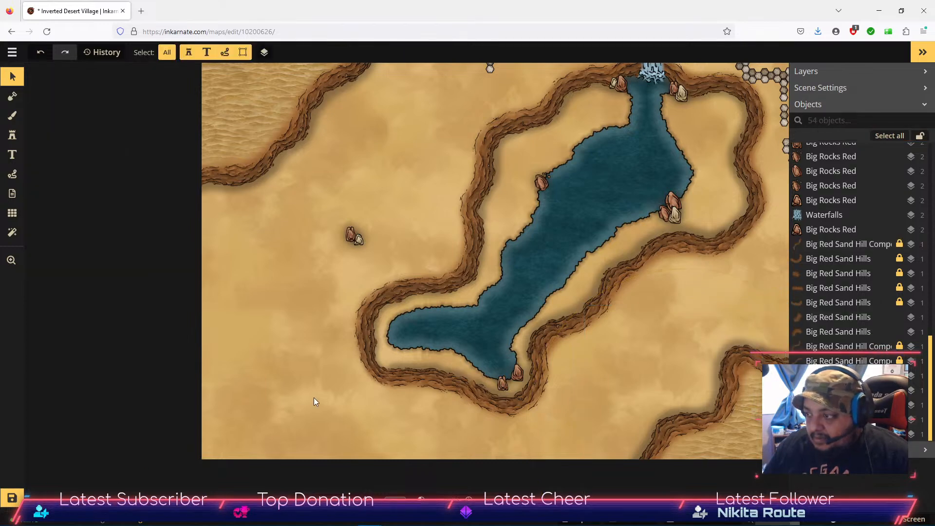
Join the loose straight three-hex bridge piece to the south end of the hex-stone path east of the waterfall.
scroll(605, 317, "down", 3)
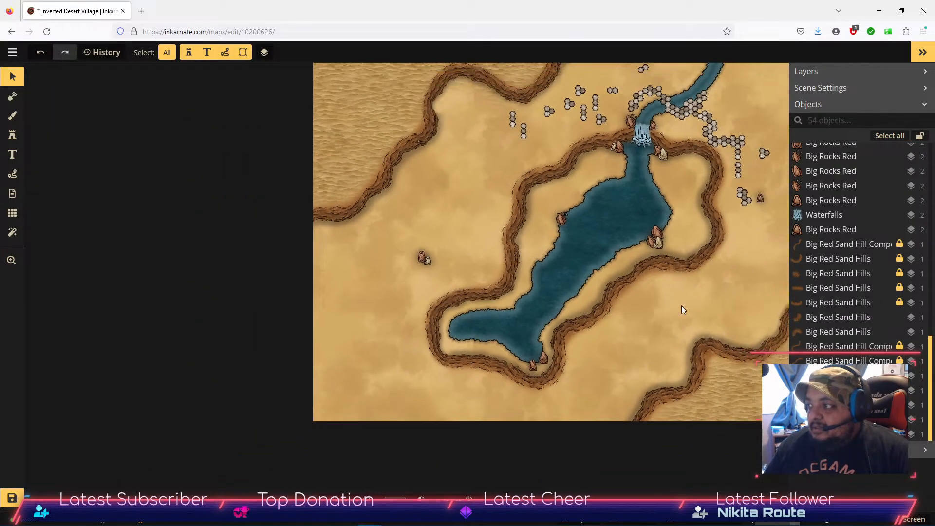
scroll(759, 243, "up", 4)
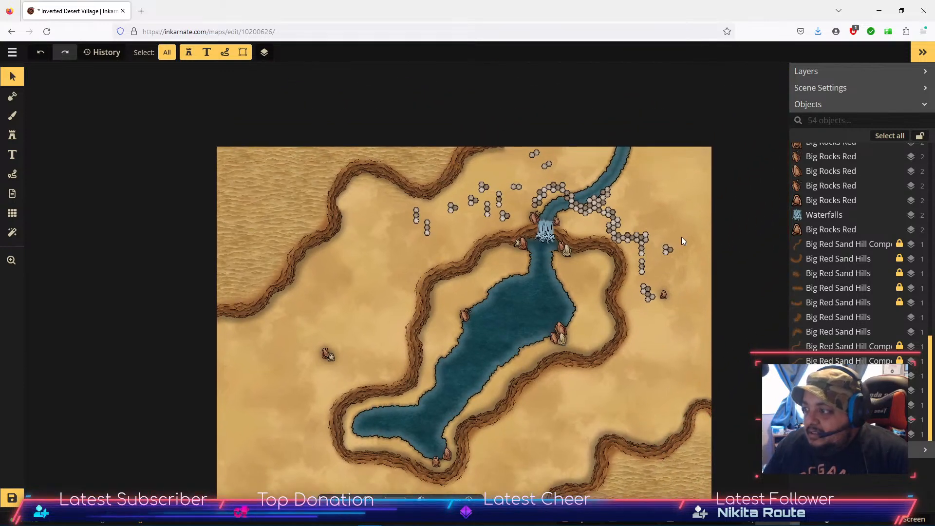
scroll(686, 232, "up", 5)
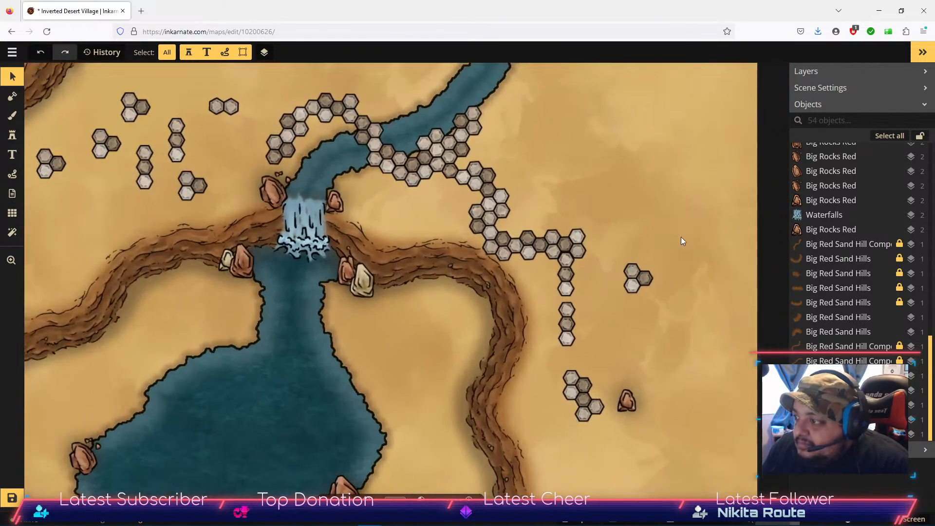
left_click(566, 327)
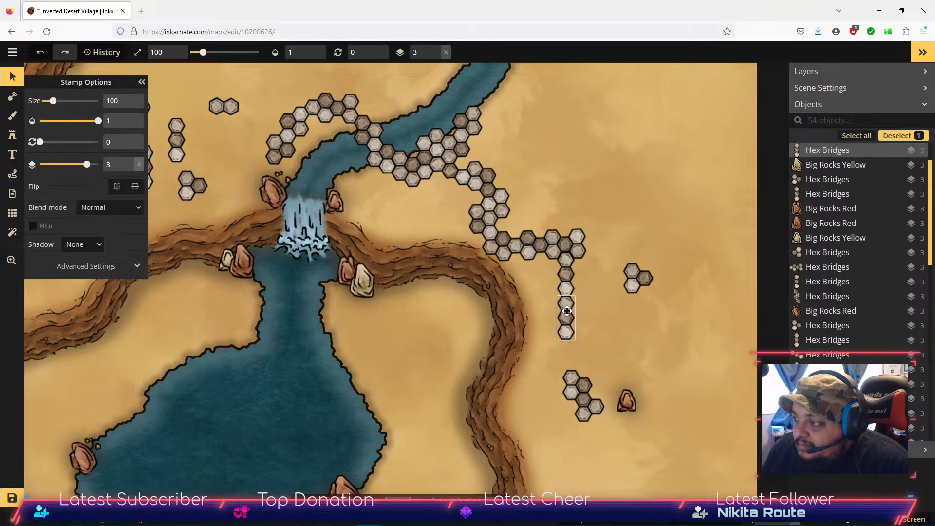
scroll(584, 311, "up", 4)
left_click(618, 316)
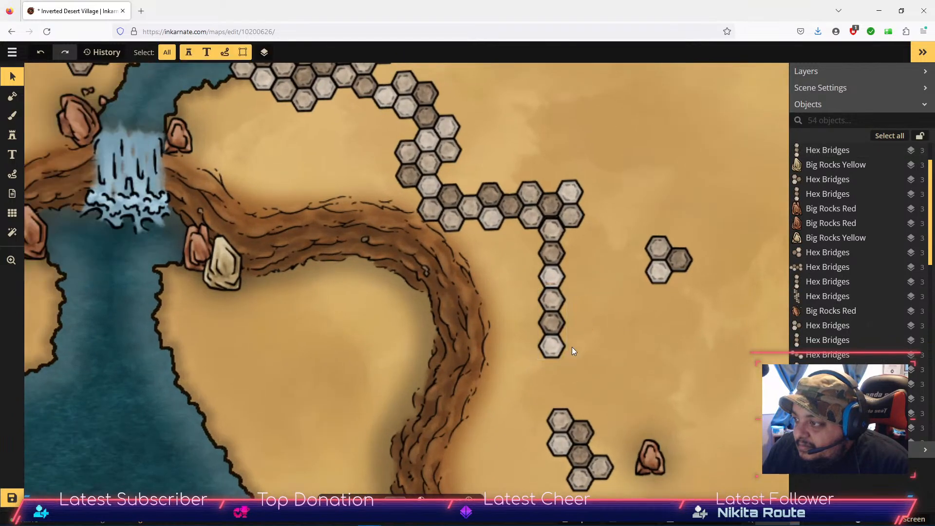
Extend the path's south end with the loose five-hex piece and the three-hex cluster rotated to 60.
left_click_drag(581, 448, 571, 398)
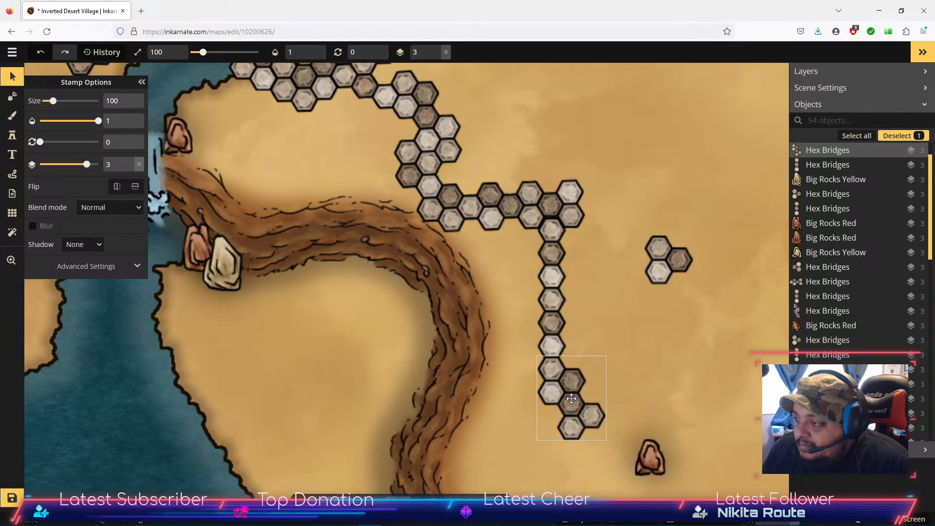
left_click(653, 381)
left_click(668, 260)
left_click_drag(668, 260, 636, 400)
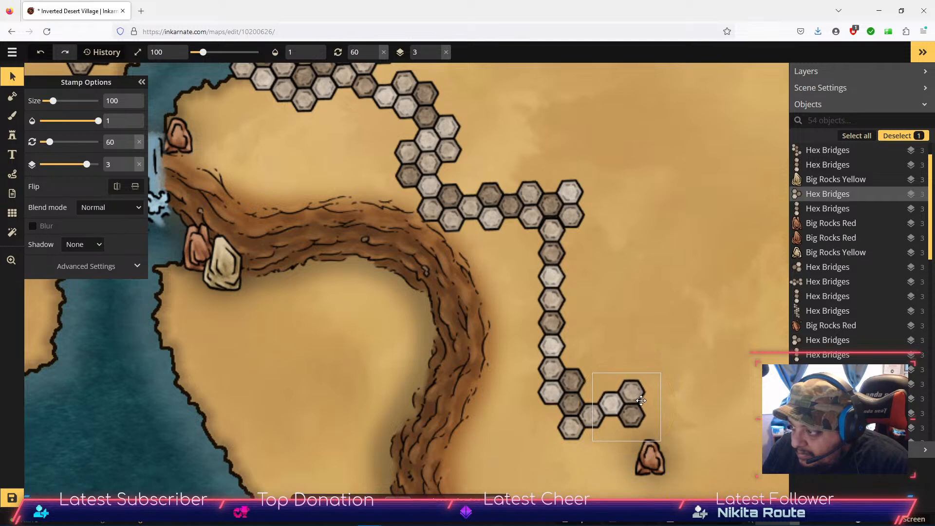
left_click(692, 335)
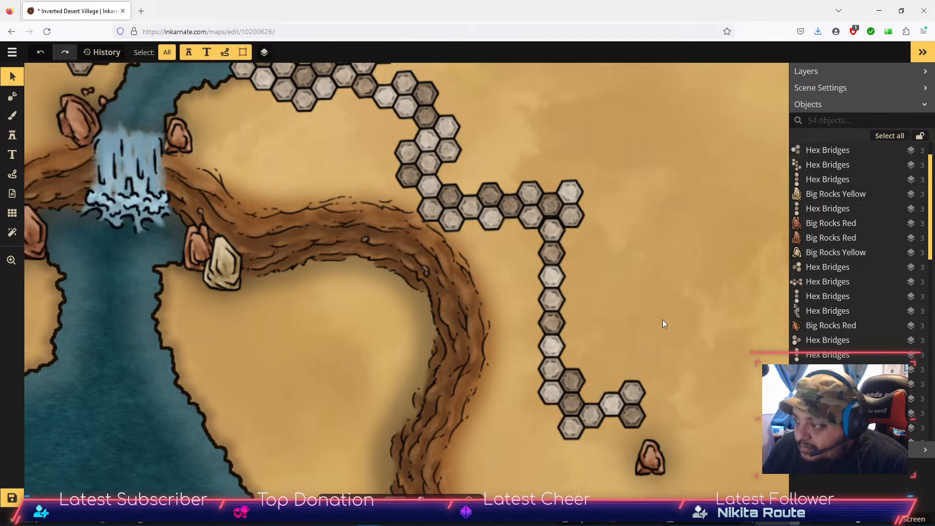
Move two straight three-hex pieces and one three-hex cluster from northwest of the waterfall to the ridge near the path's southeast end.
key("space")
left_click_drag(621, 204, 783, 319)
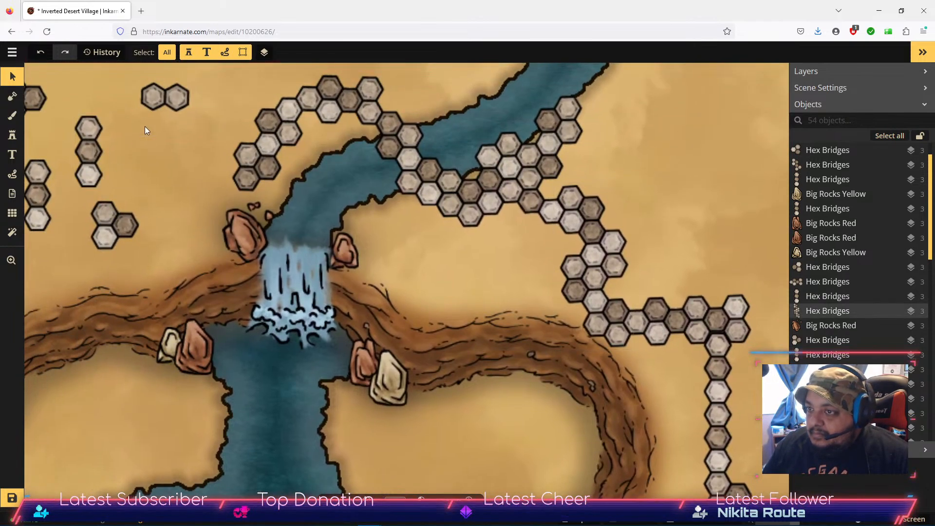
left_click_drag(101, 221, 39, 251)
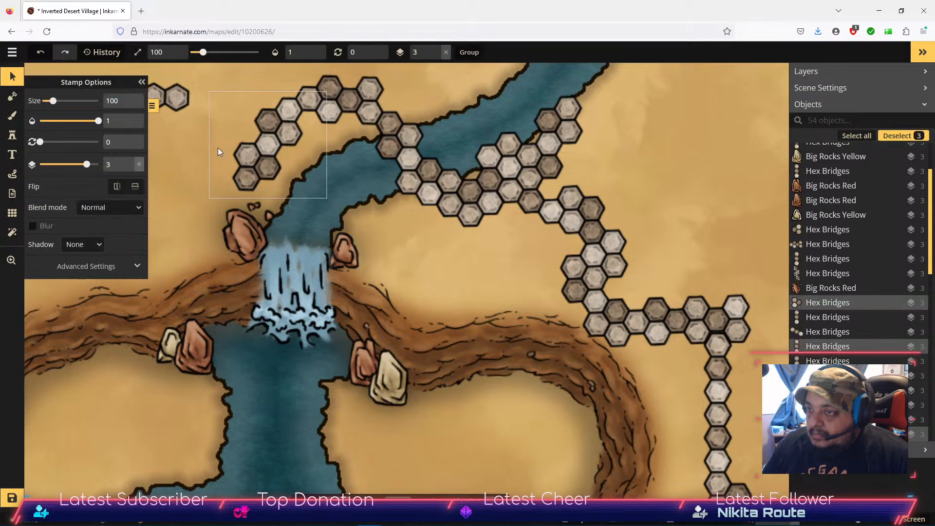
key("space")
left_click_drag(166, 177, 254, 156)
left_click_drag(221, 196, 744, 462)
key("space")
left_click_drag(565, 391, 259, 156)
Set one straight piece aside horizontally north of the path's southeast end and attach the three-hex cluster, rotated to 180, to that end.
left_click(394, 168)
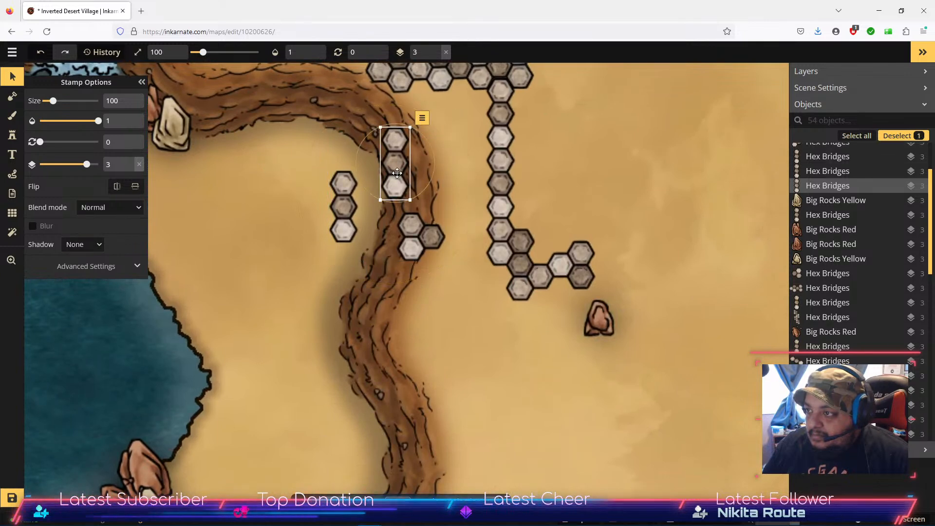
left_click_drag(394, 168, 624, 195)
left_click(421, 233)
left_click_drag(421, 234, 619, 271)
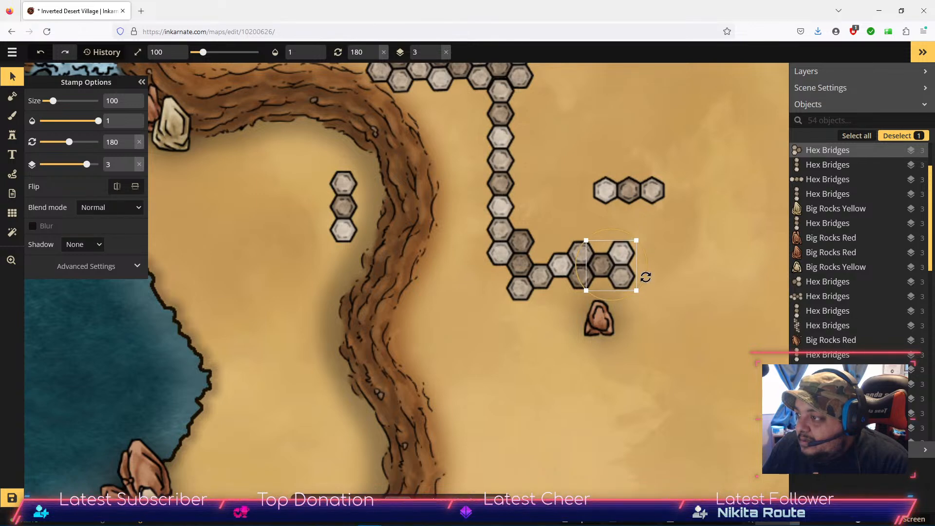
left_click(621, 263)
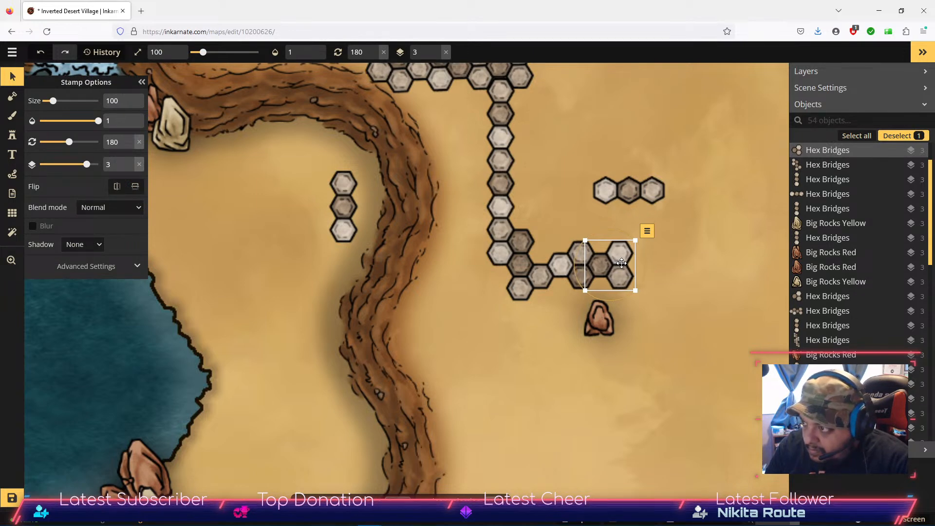
left_click(700, 256)
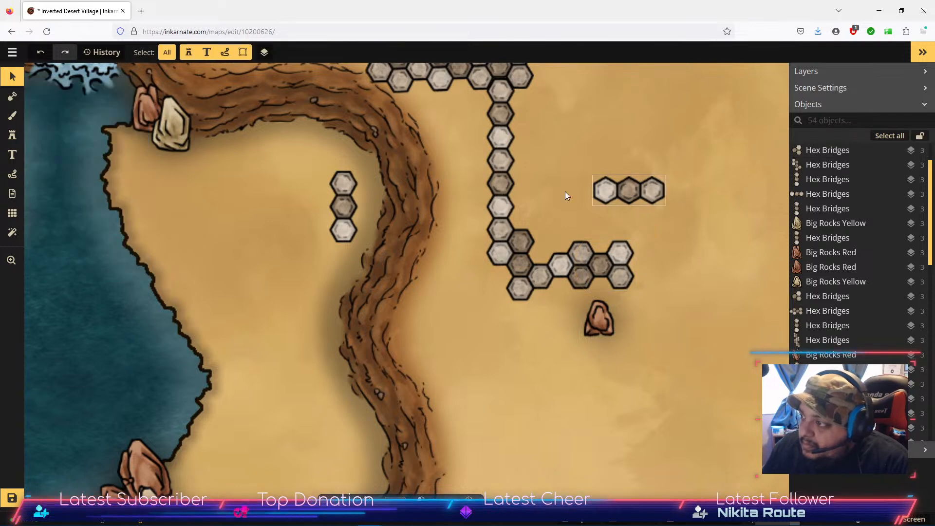
Extend the path southward past the lone red rock with the two straight three-hex pieces, both standing vertically end to end.
left_click(349, 202)
left_click_drag(349, 202, 636, 286)
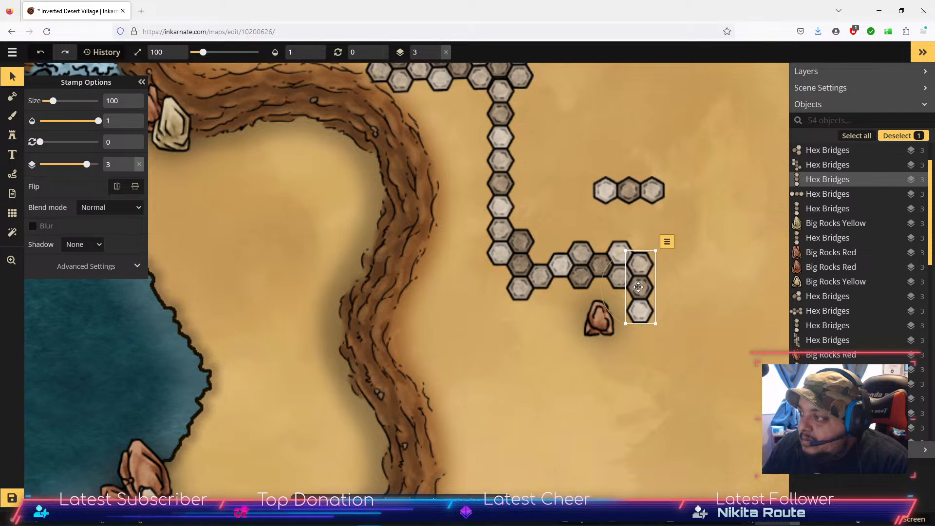
left_click_drag(637, 191, 665, 403)
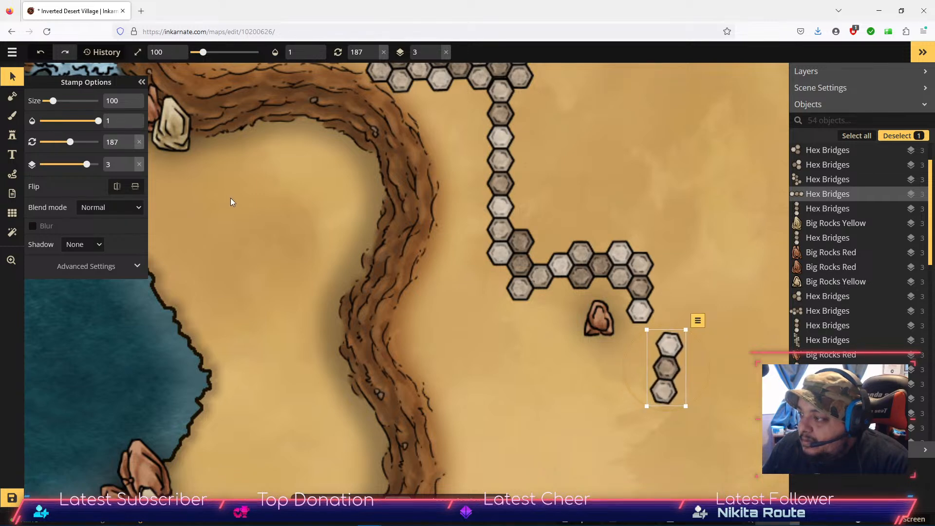
left_click(129, 146)
left_click(129, 145)
left_click(129, 146)
left_click_drag(675, 372, 649, 361)
left_click(714, 365)
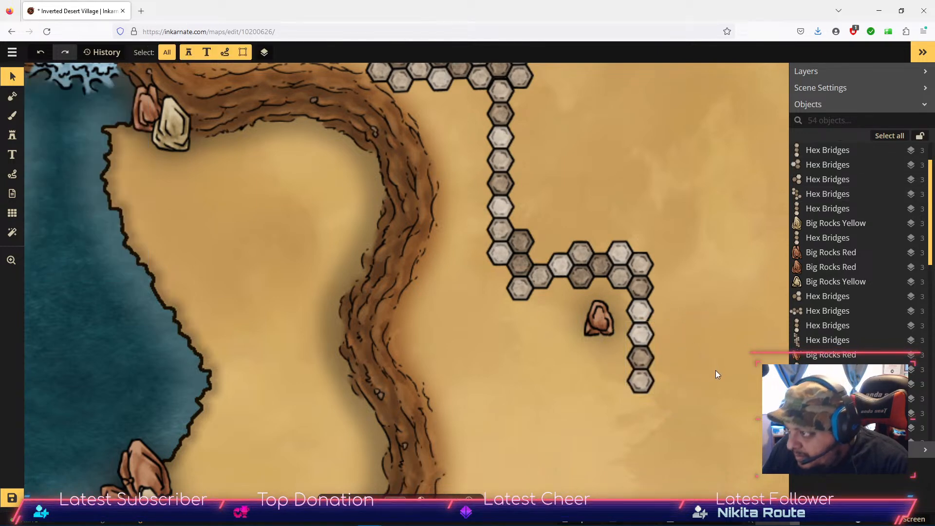
Move the two remaining loose straight three-hex pieces from the northwest sand to the west bank of the upper river.
scroll(710, 324, "down", 3)
scroll(710, 323, "down", 3)
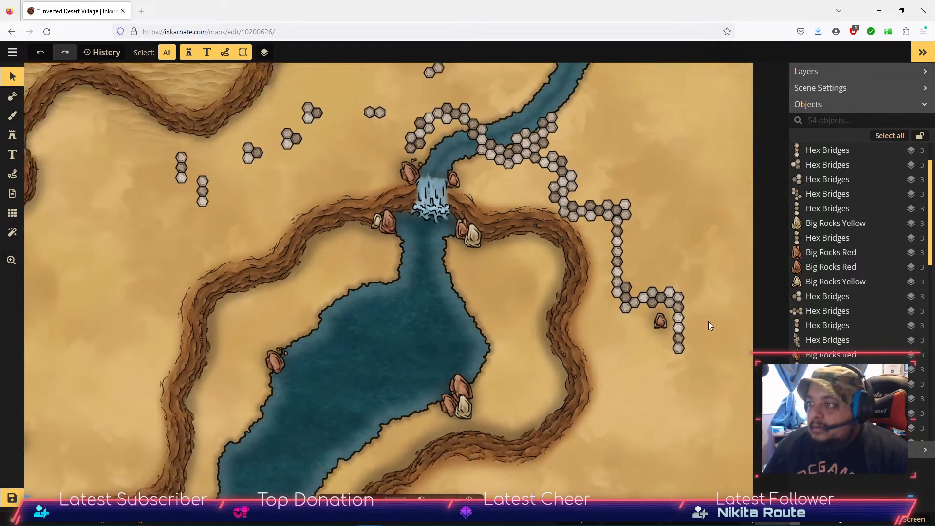
key("space")
left_click_drag(696, 238, 619, 286)
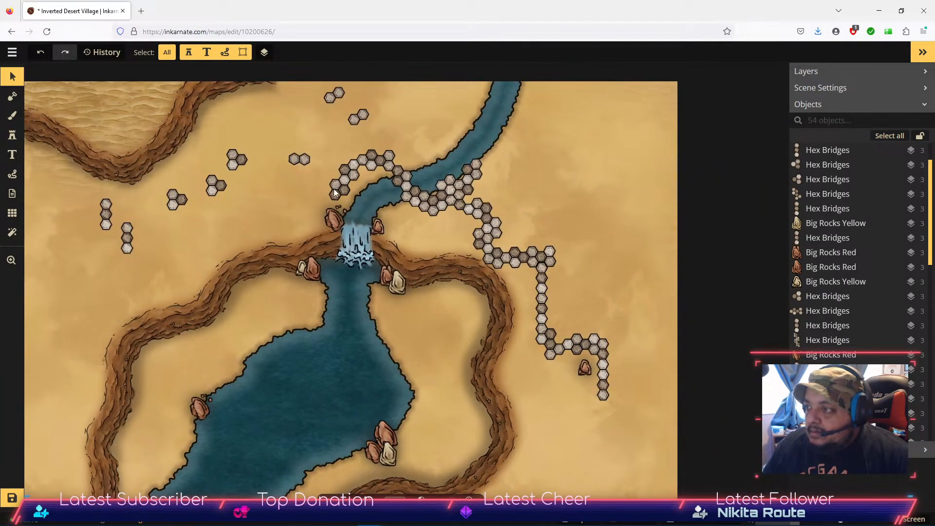
left_click(127, 238)
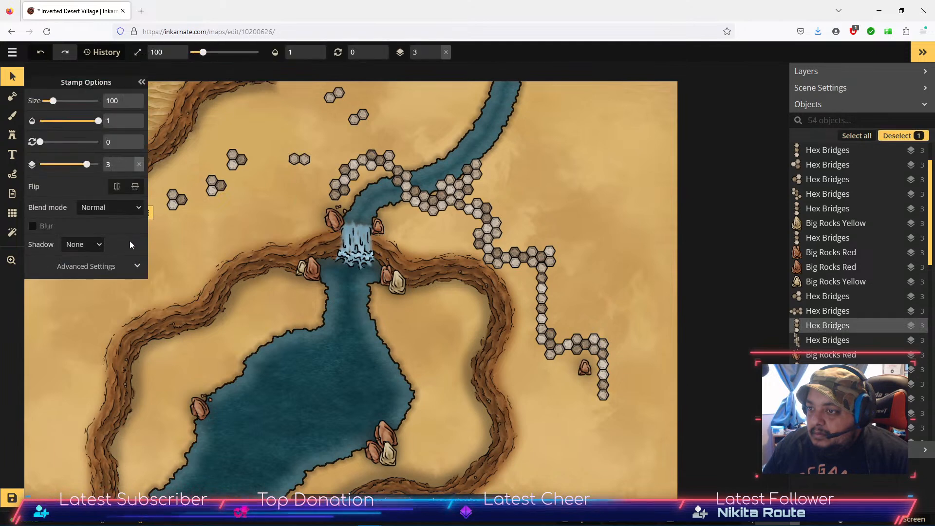
left_click(200, 242)
left_click(124, 238)
left_click(170, 249)
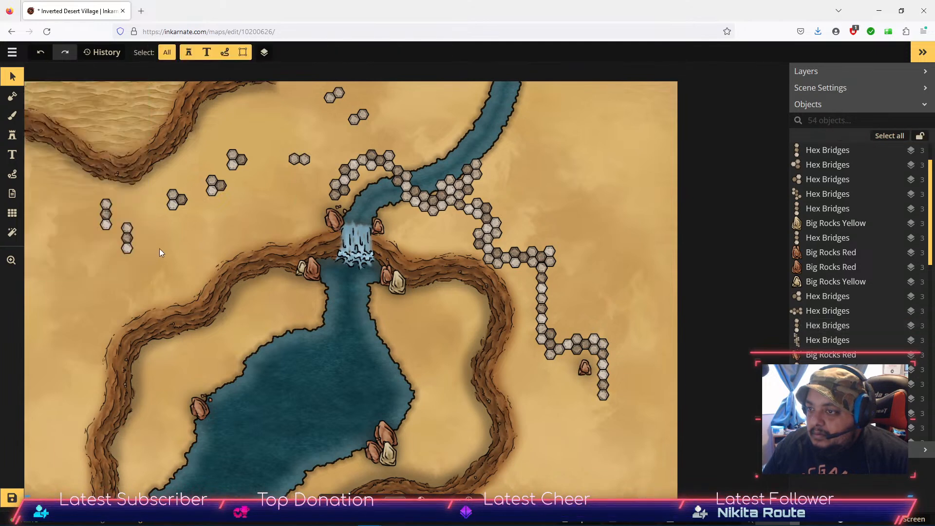
left_click(128, 252)
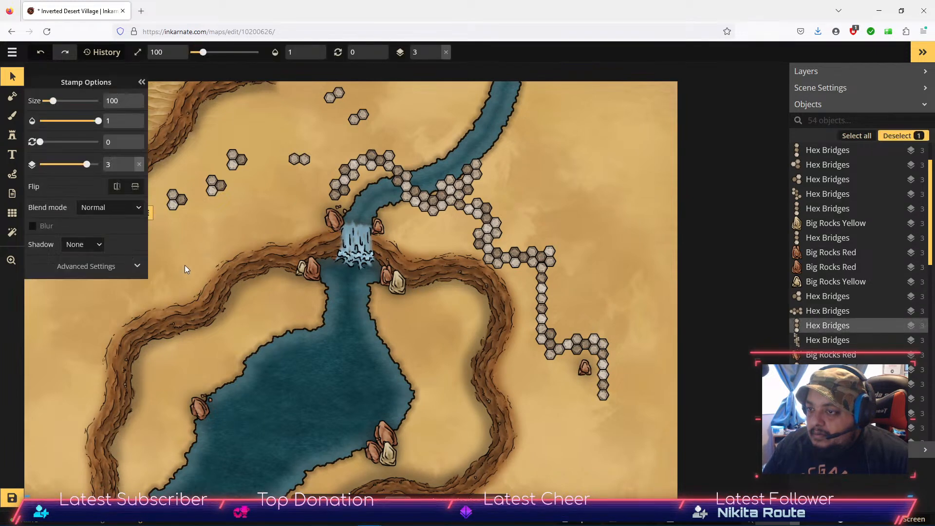
left_click_drag(200, 265, 658, 321)
key("space")
left_click_drag(240, 266, 436, 287)
Move the three loose three-hex clusters and the nearest two-hex piece from the northwest sand to the upper river.
left_click_drag(278, 203, 446, 284)
left_click_drag(365, 249, 680, 153)
left_click_drag(530, 209, 672, 127)
left_click_drag(735, 192, 443, 270)
scroll(538, 264, "up", 3)
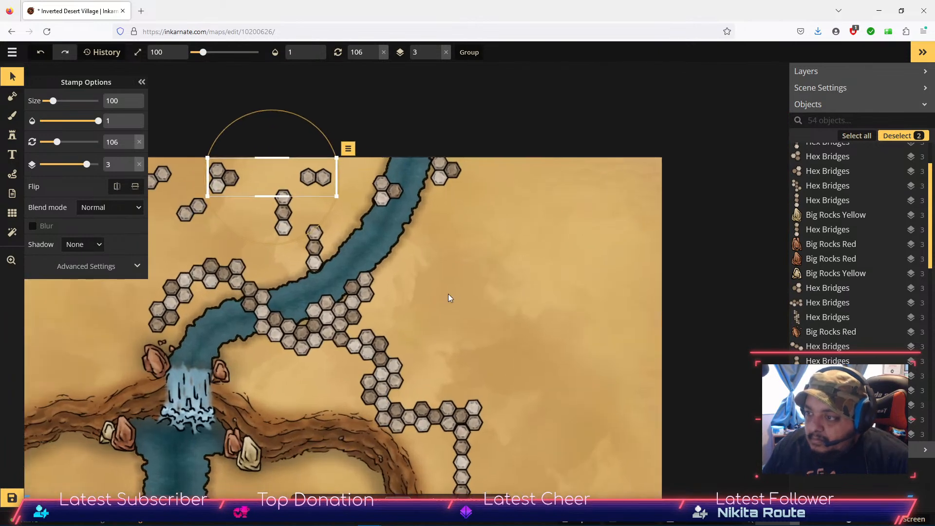
left_click(449, 294)
Attach a straight three-hex piece, rotated to 60, to the path's northeast branch on the river's east bank.
left_click(322, 228)
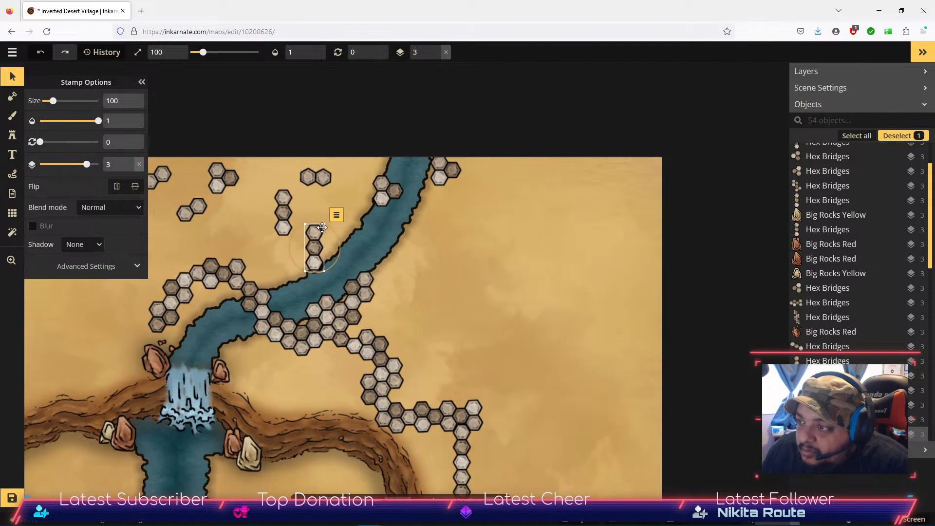
left_click_drag(323, 232, 406, 271)
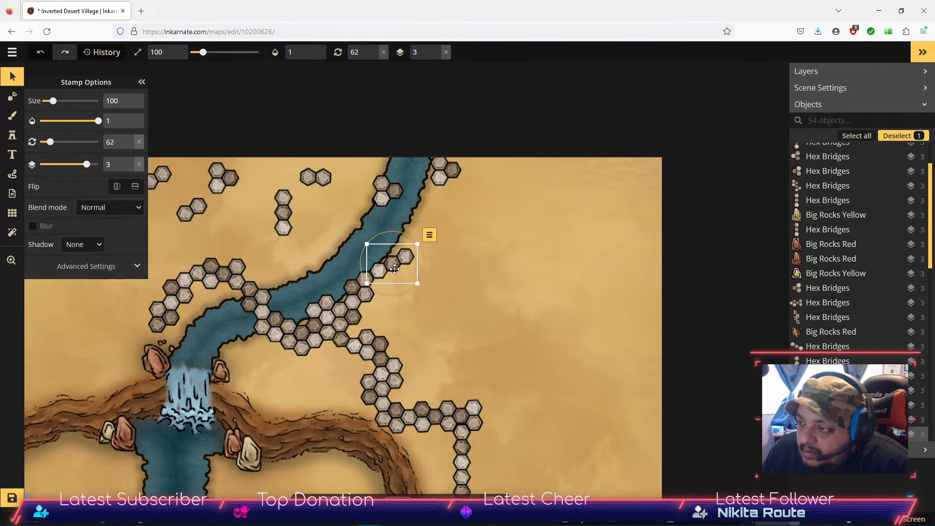
scroll(397, 269, "up", 3)
left_click_drag(464, 279, 415, 257)
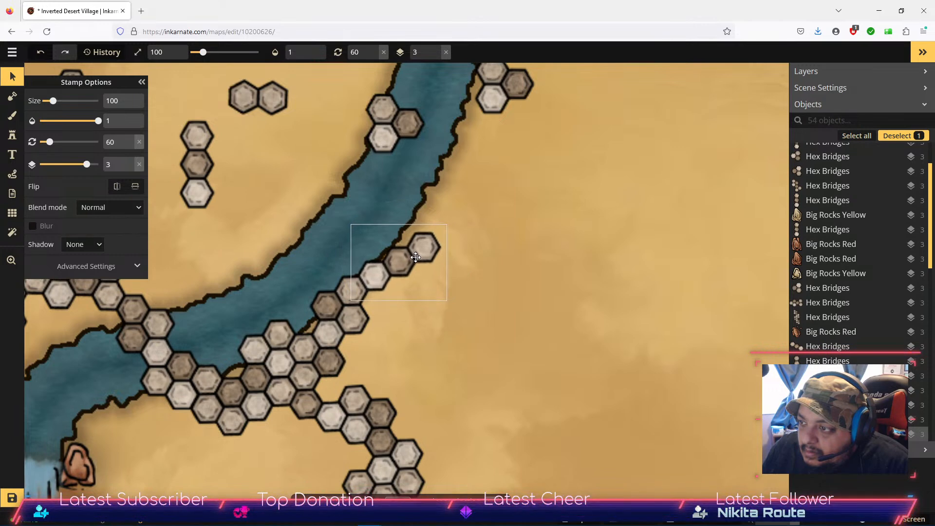
Continue the branch northward along the river's east bank with a three-hex cluster and the two-hex piece rotated to 121.
left_click(384, 138)
left_click_drag(384, 138, 455, 229)
left_click_drag(456, 233, 456, 235)
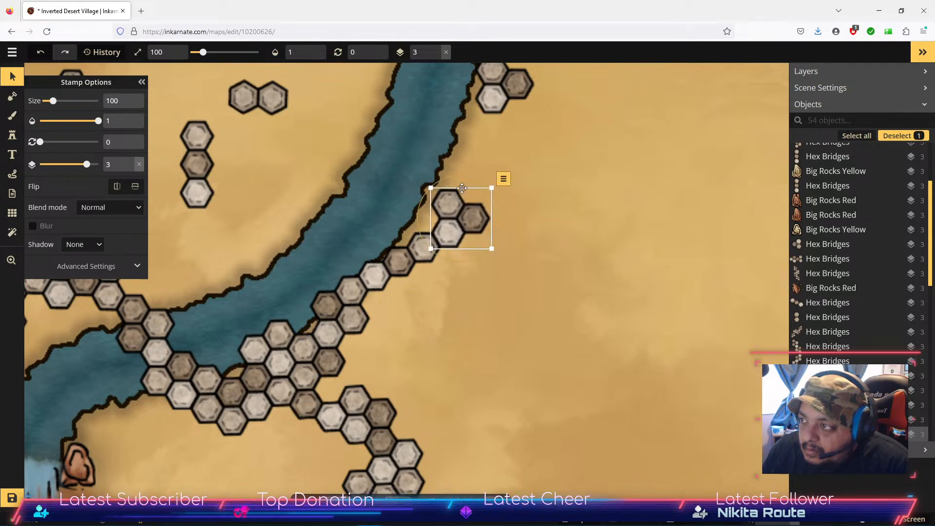
left_click(270, 95)
left_click_drag(270, 94, 453, 166)
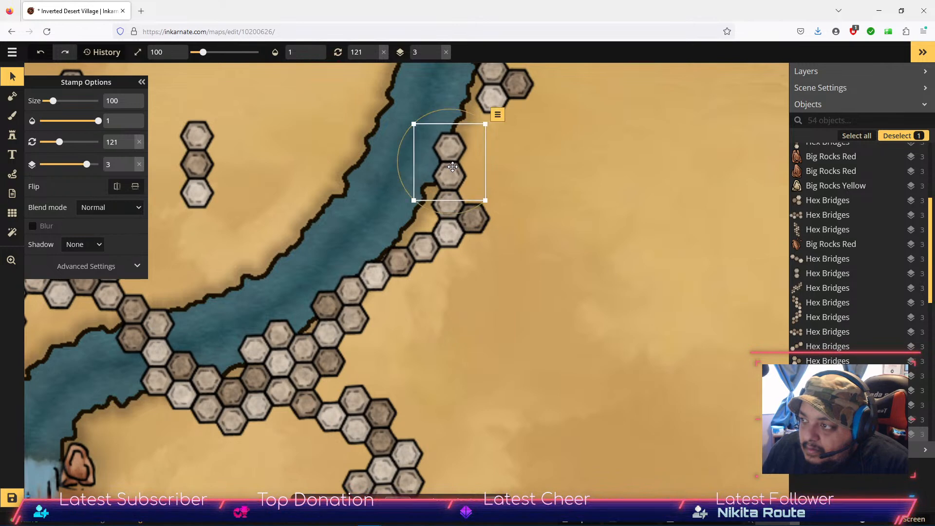
Move the loose straight three-hex bridge piece across to the river's east side and rotate it to 287°.
left_click(192, 164)
left_click_drag(192, 163, 530, 178)
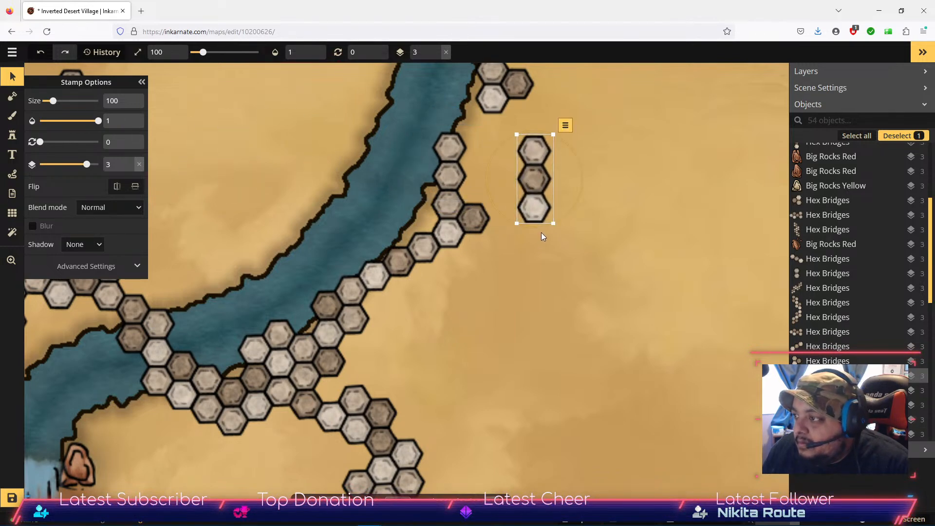
left_click_drag(539, 225, 588, 188)
left_click_drag(527, 174, 628, 126)
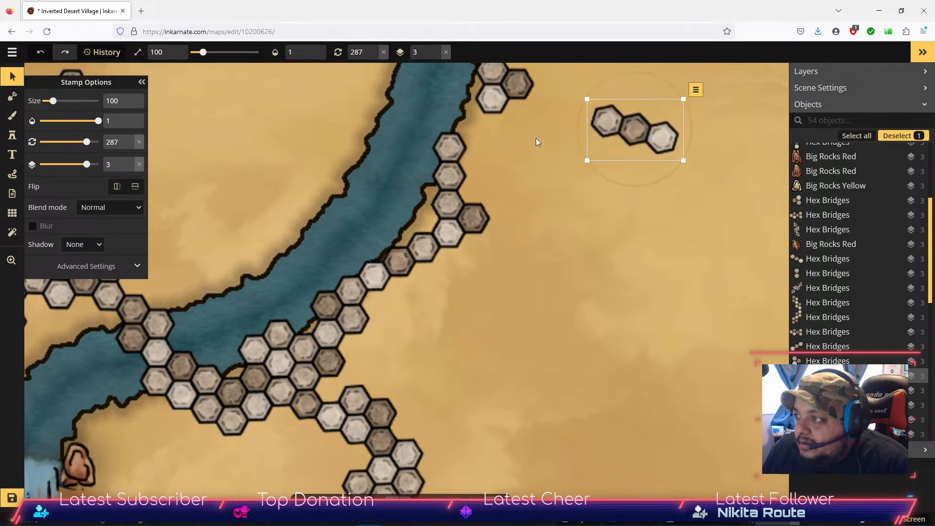
Bring a two-hex piece and a triangular three-hex cluster east of the river, joining the two-hex piece to the path's north end.
key("space")
left_click_drag(490, 189, 598, 312)
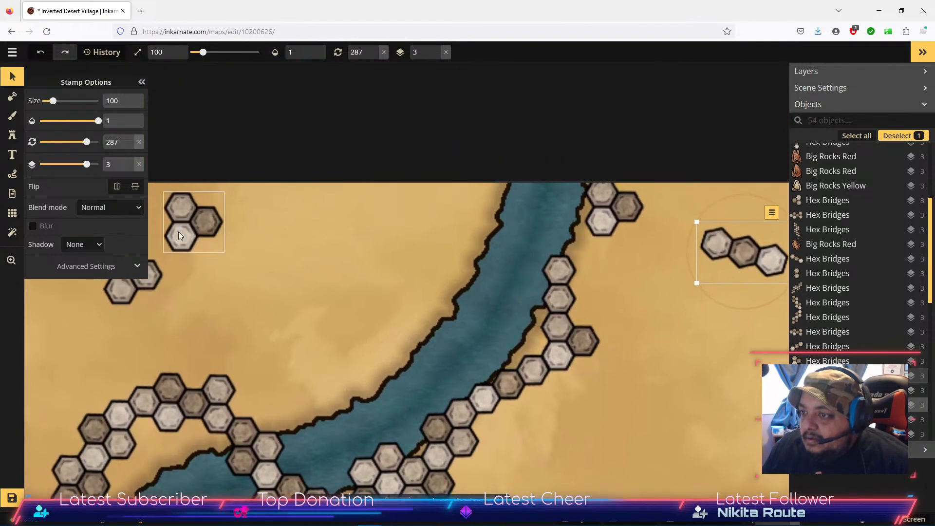
left_click_drag(151, 284, 669, 297)
left_click_drag(615, 211, 690, 369)
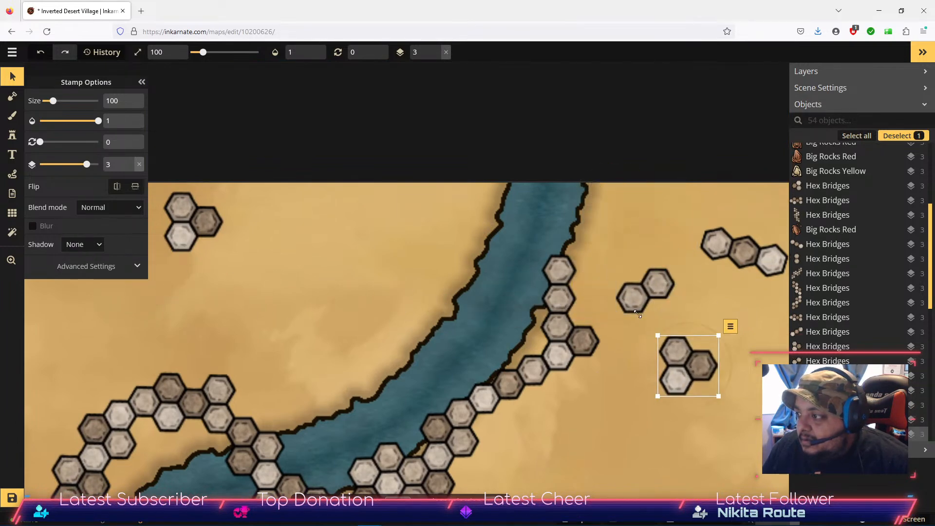
left_click(631, 272)
left_click_drag(640, 283, 593, 246)
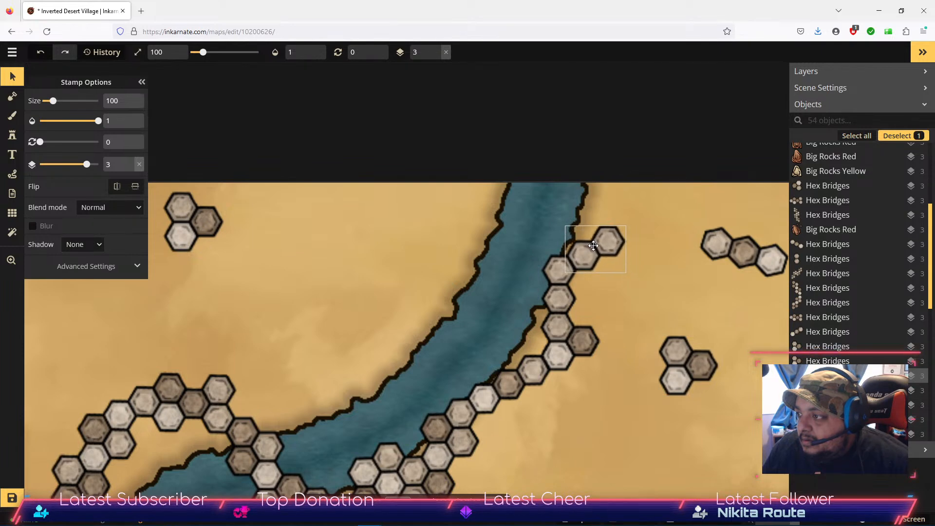
left_click(688, 290)
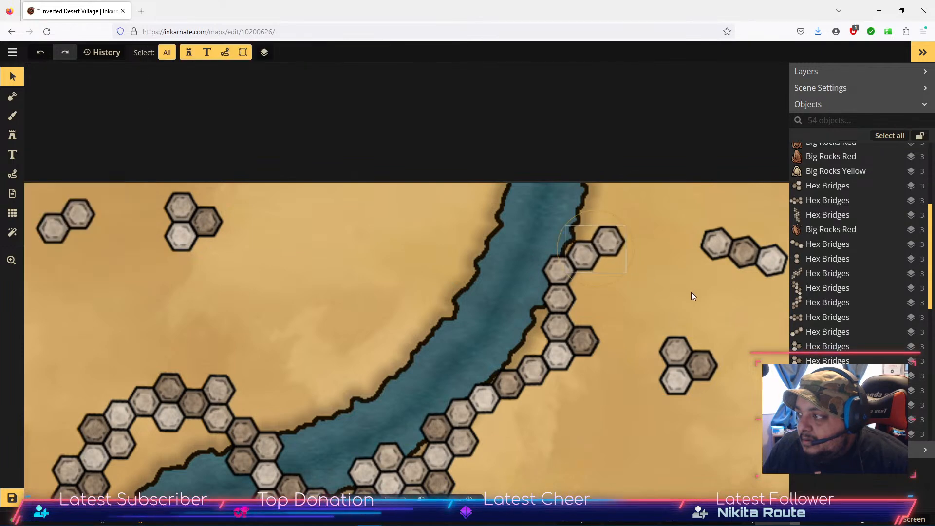
Rotate the straight three-hex piece to 300° and join it to the northern end of the east-bank path, clear of the loose cluster.
left_click(688, 373)
left_click_drag(688, 373, 629, 437)
left_click_drag(721, 253, 644, 270)
left_click_drag(725, 288, 715, 299)
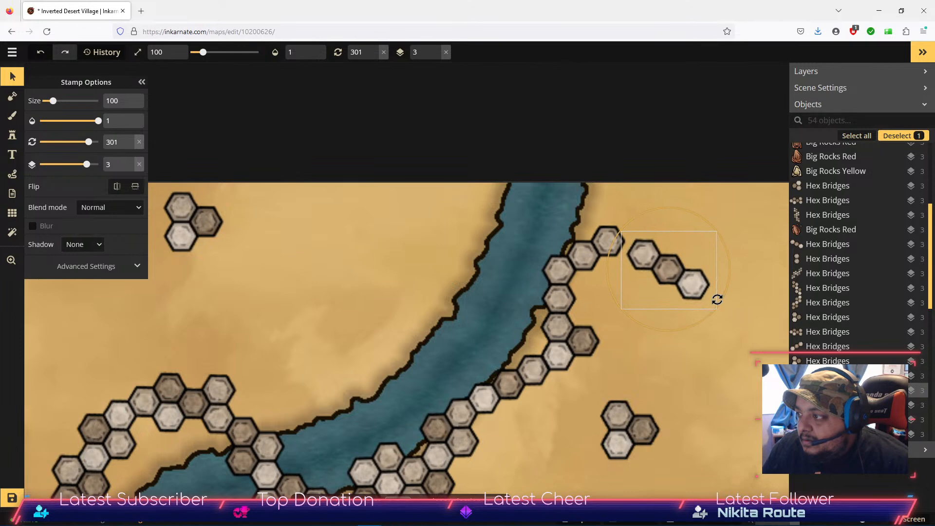
mouse_move(681, 271)
left_mouse_down()
mouse_move(670, 273)
mouse_move(716, 291)
mouse_move(681, 283)
left_mouse_up()
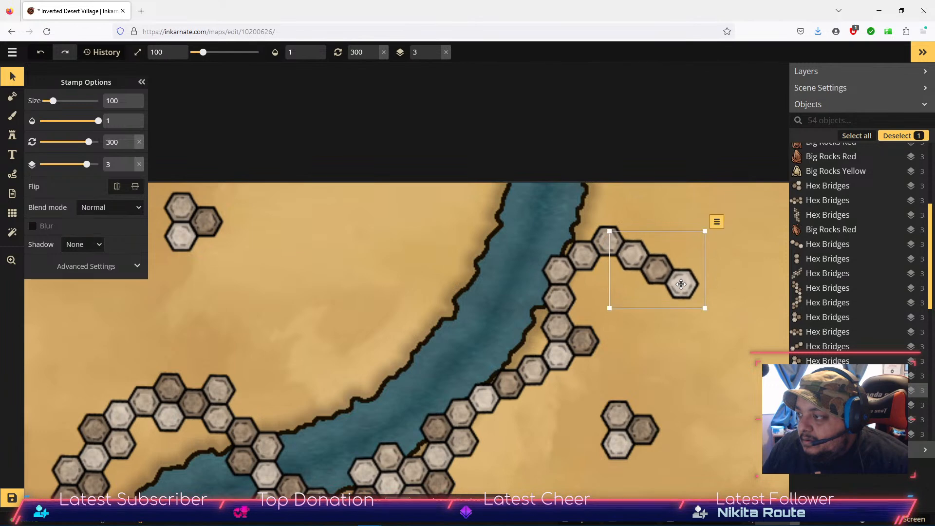
Move the triangular three-hex cluster to the west bank and nudge it into line with the hex path by the river crossing.
left_click(615, 436)
left_click_drag(632, 438, 252, 401)
key("space")
left_click_drag(352, 365, 437, 295)
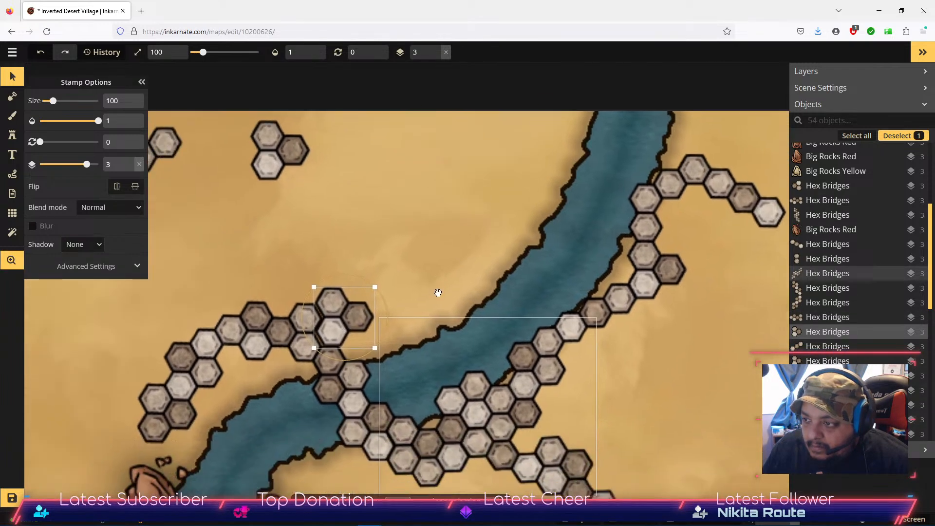
scroll(351, 311, "up", 3)
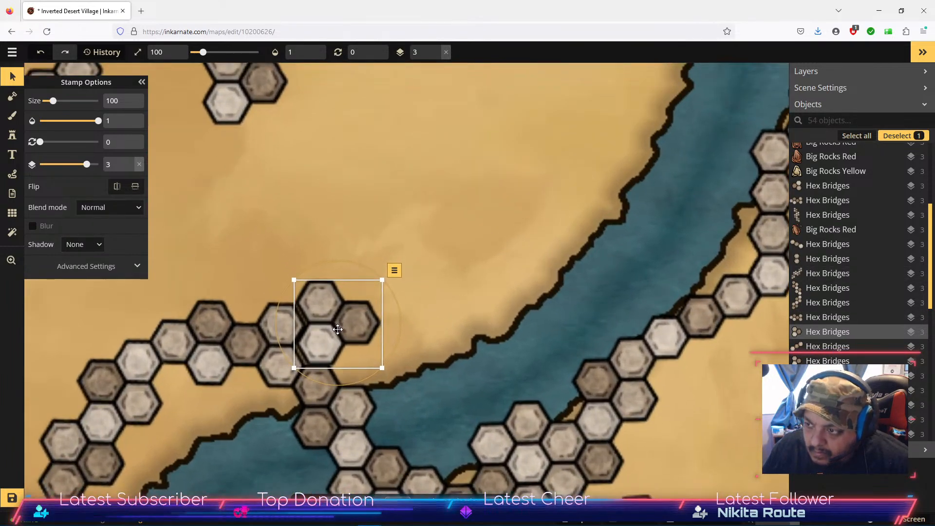
key("Left")
key("Left")
key("Down")
key("Down")
key("Left")
key("Left")
key("Left")
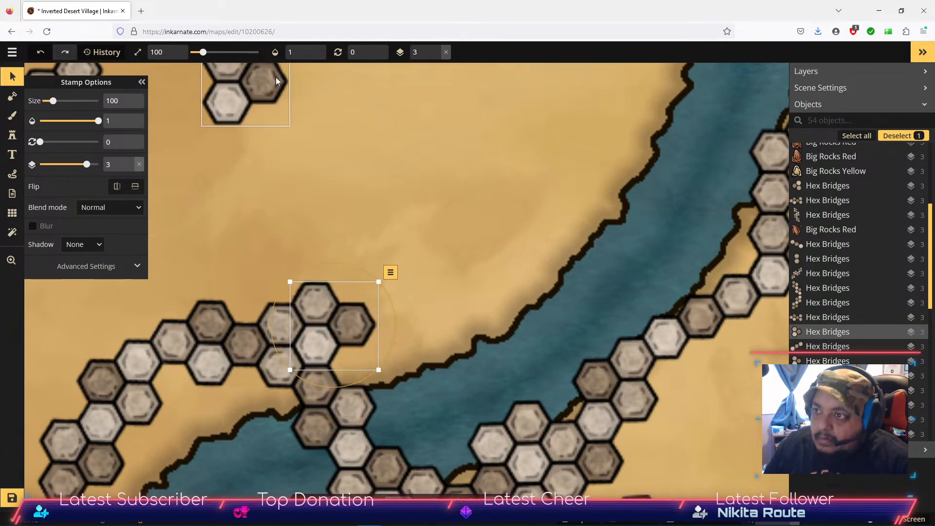
Extend the west-bank path northeast with the remaining triangular three-hex cluster and the loose two-hex piece.
left_click(260, 83)
left_click_drag(244, 89, 367, 269)
left_click(425, 202)
left_click_drag(165, 161, 368, 217)
left_click_drag(287, 136, 606, 264)
left_click(505, 225)
Pick the Riad stamp from the desert catalog and place it at size 100 over the vertical stretch of the eastern hex path.
scroll(390, 294, "down", 6)
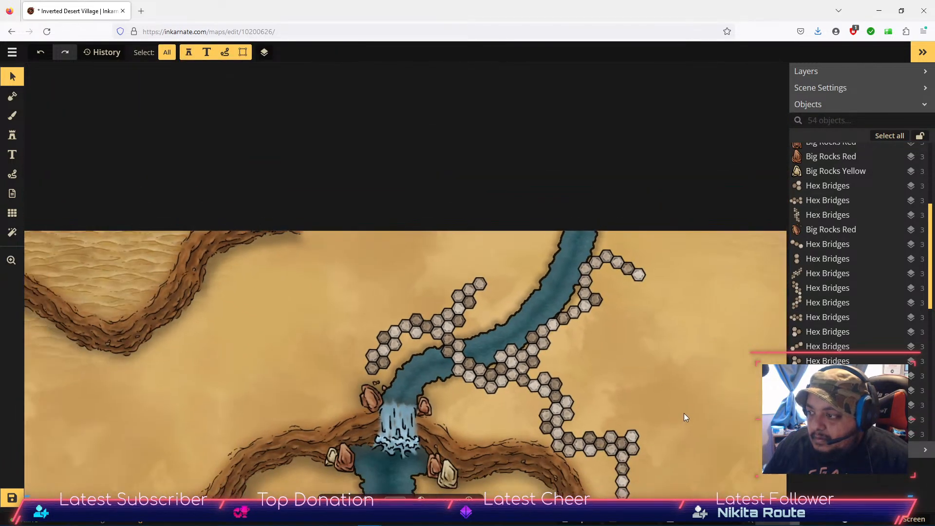
left_click_drag(684, 412, 614, 271)
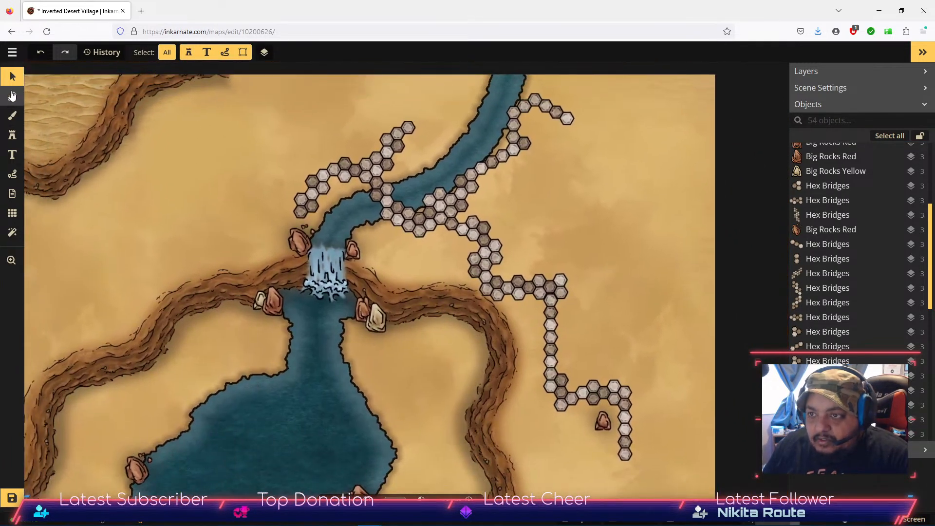
left_click(12, 135)
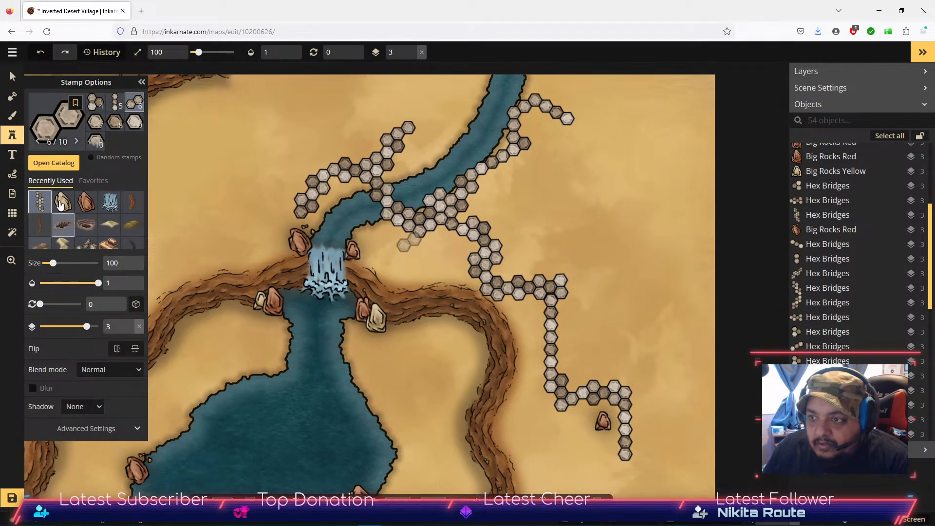
left_click(53, 164)
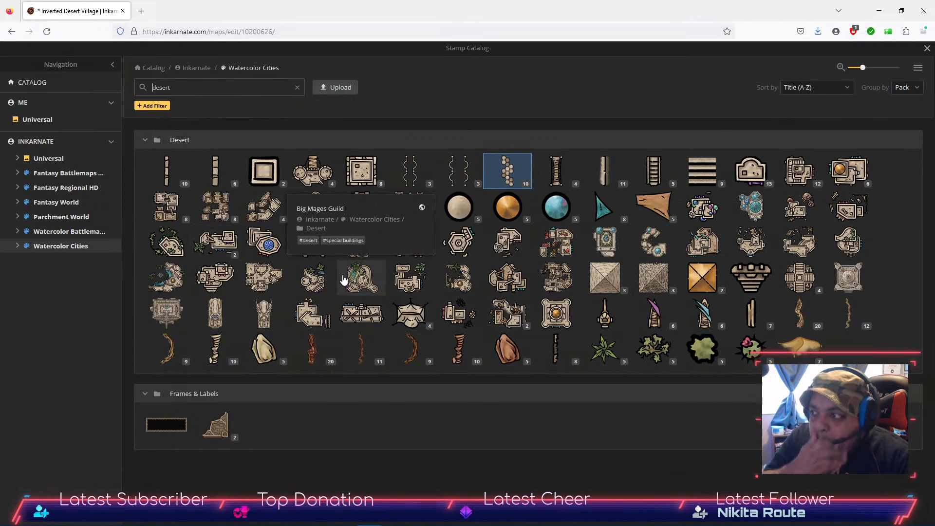
left_click(613, 244)
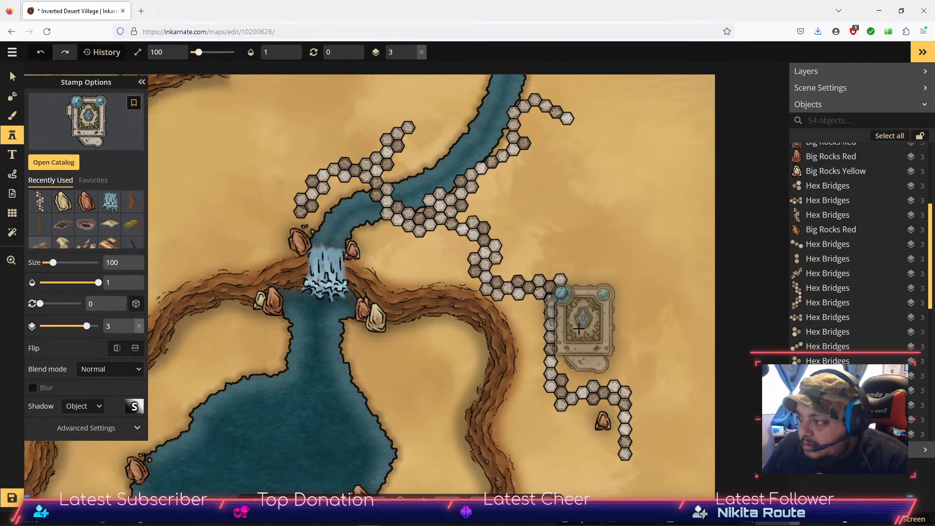
left_click(578, 329)
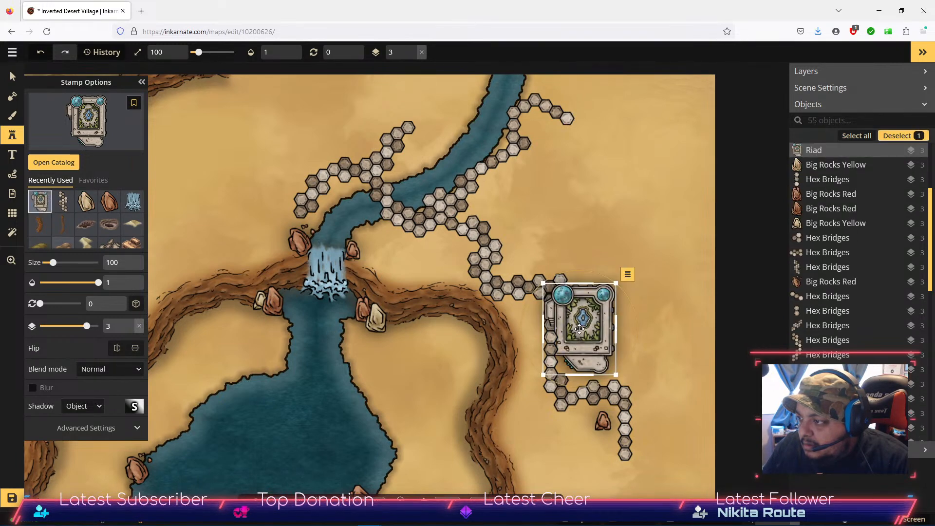
Raise the Riad two layers to layer 5.
left_click(627, 276)
left_click(653, 340)
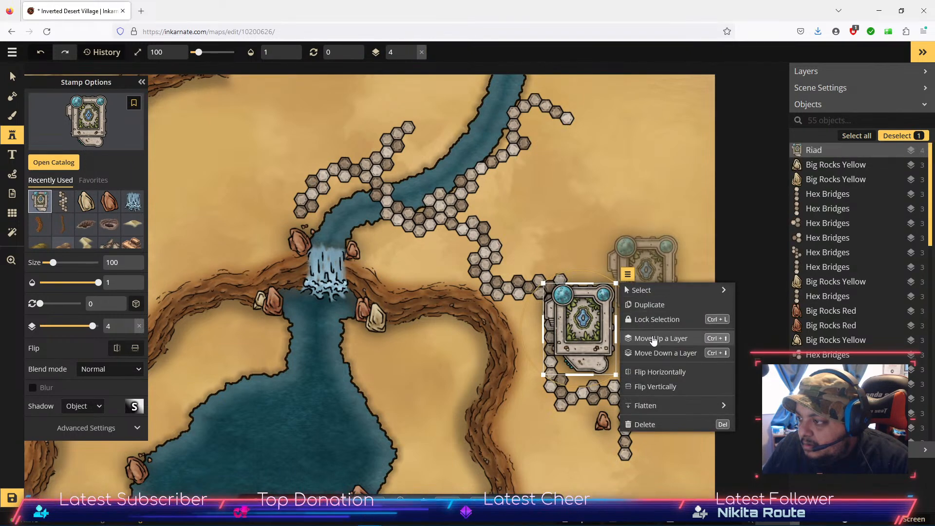
left_click(653, 340)
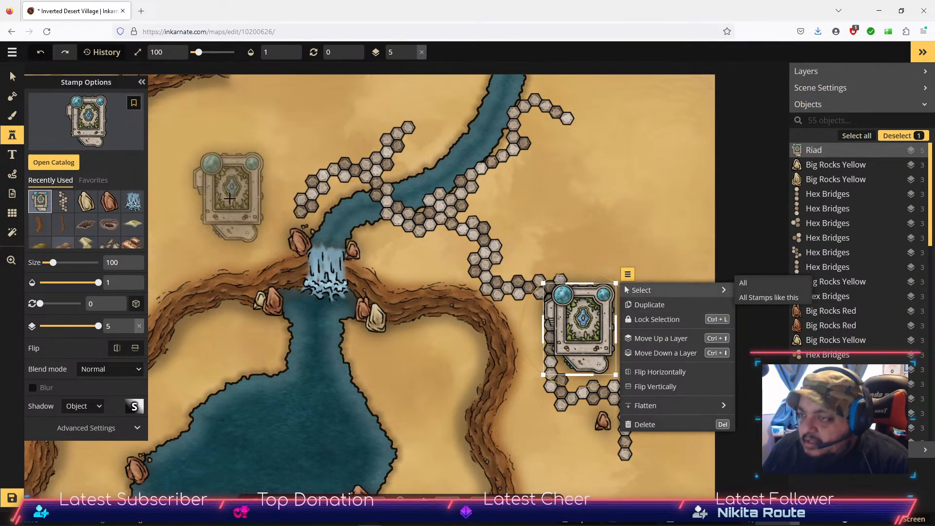
left_click(14, 80)
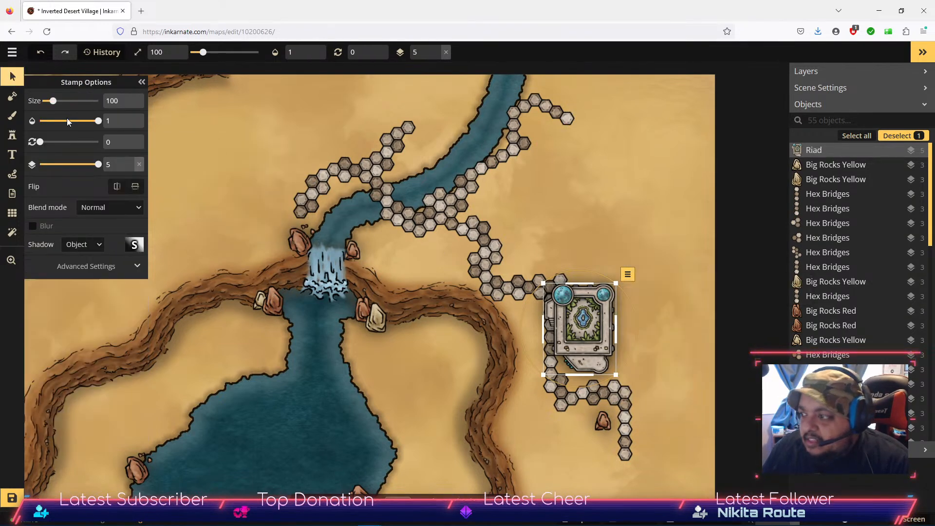
left_click(671, 314)
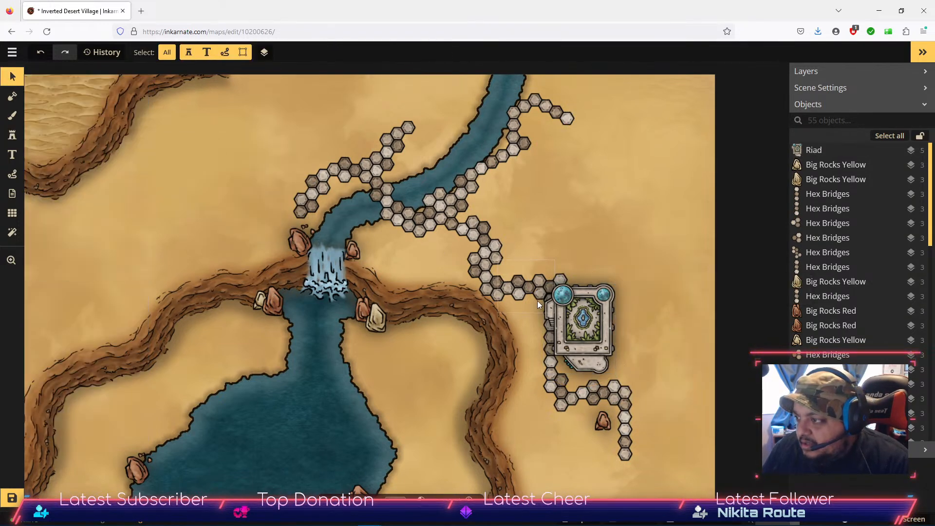
left_click(583, 327)
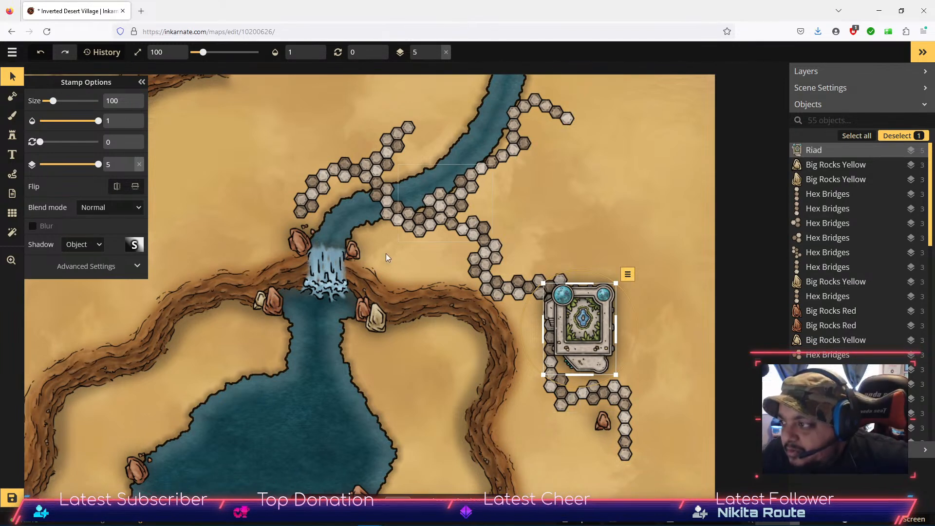
Choose the straight three-hex variant of the Hex Bridges stamp for placing.
left_click(12, 134)
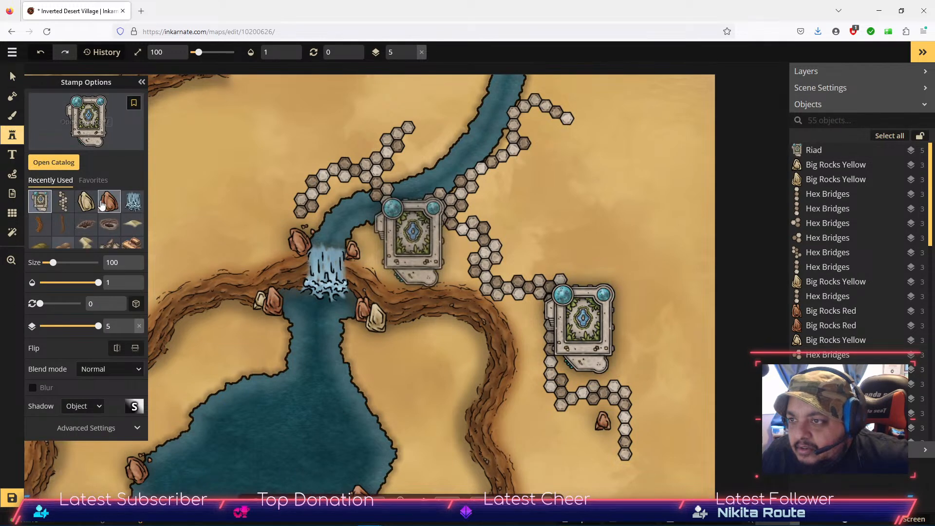
left_click(63, 202)
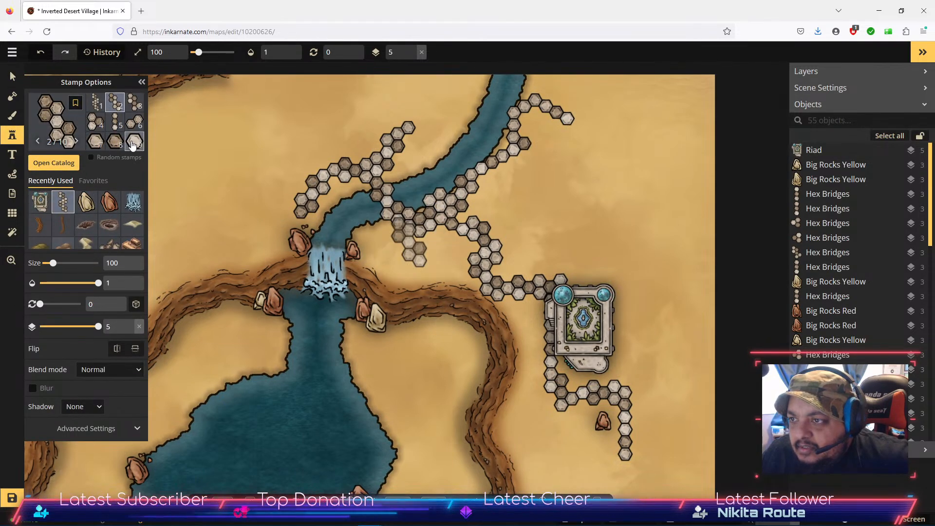
left_click(112, 128)
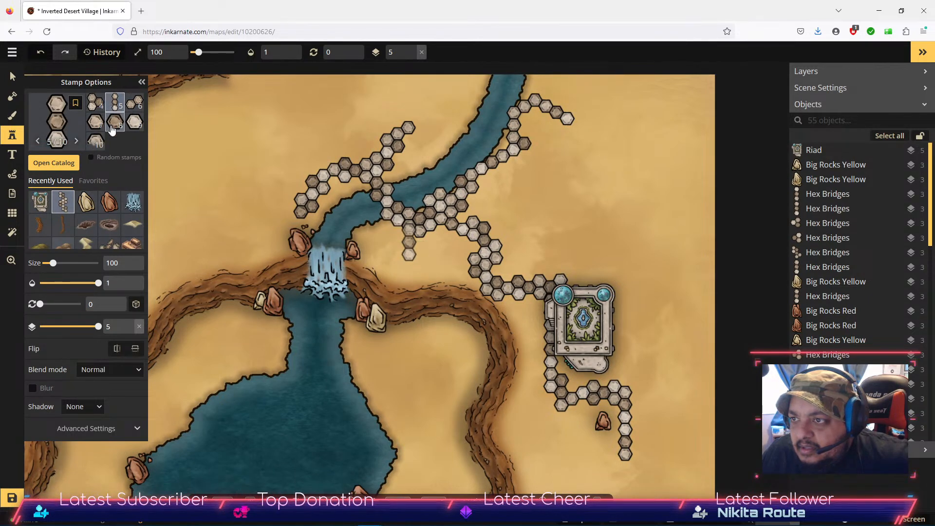
Try a size 150 three-hex bridge rotated to 298° above the east-bank path's north end, and delete it.
left_click(130, 262)
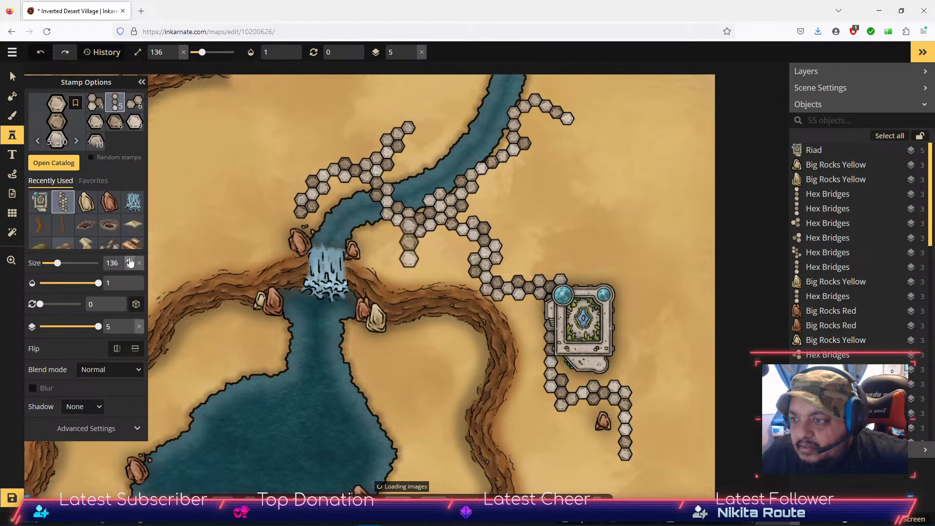
left_click(130, 262)
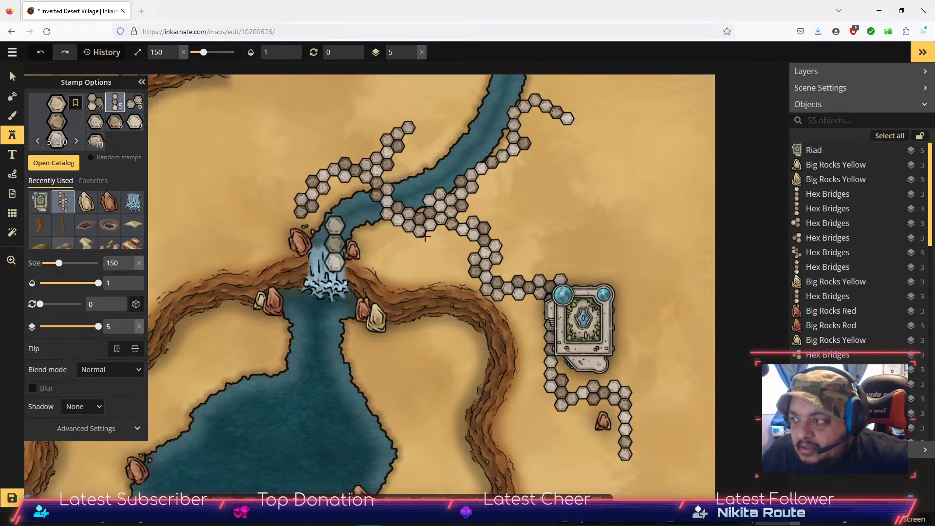
left_click_drag(599, 170, 537, 277)
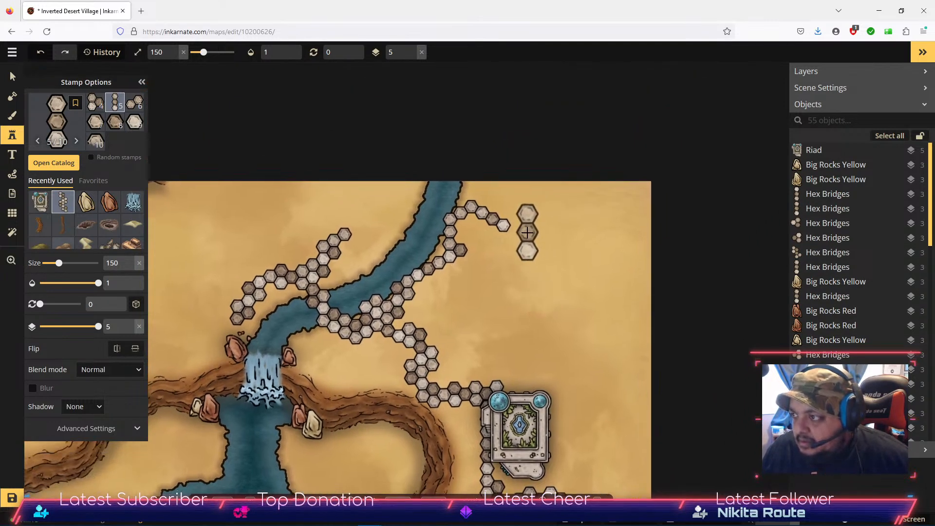
left_click(530, 232)
left_click_drag(530, 265, 494, 191)
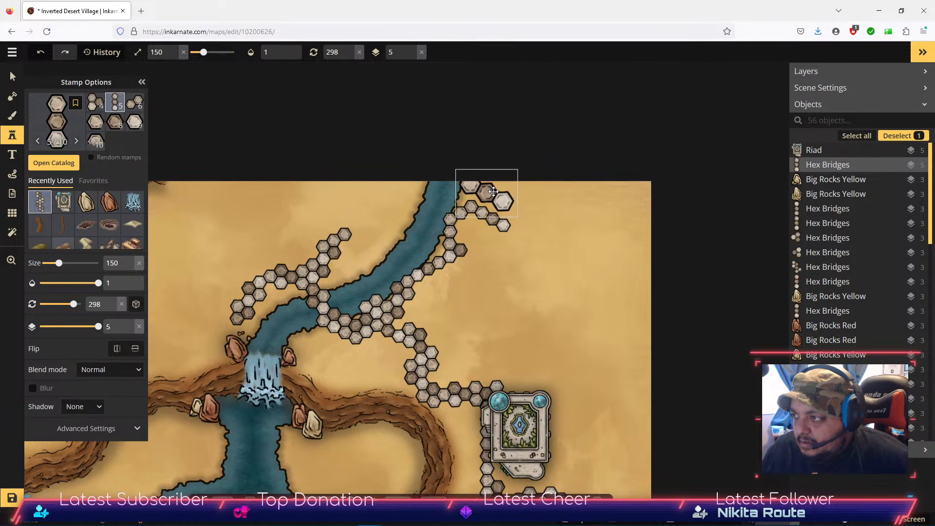
left_click_drag(518, 202, 560, 274)
key("Delete")
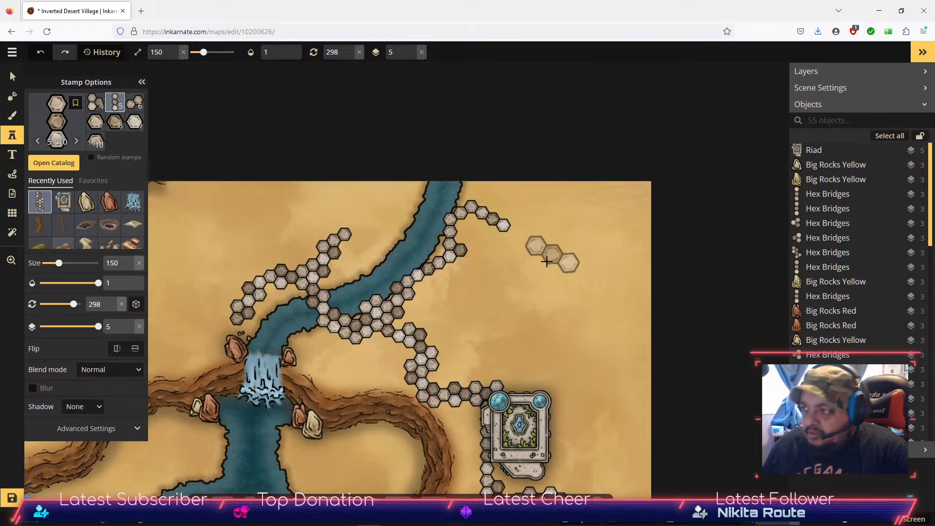
Set the bridge stamp size to 100 and place two three-hex pieces on the open sand just east of the Riad.
scroll(540, 395, "down", 1)
scroll(540, 395, "up", 1)
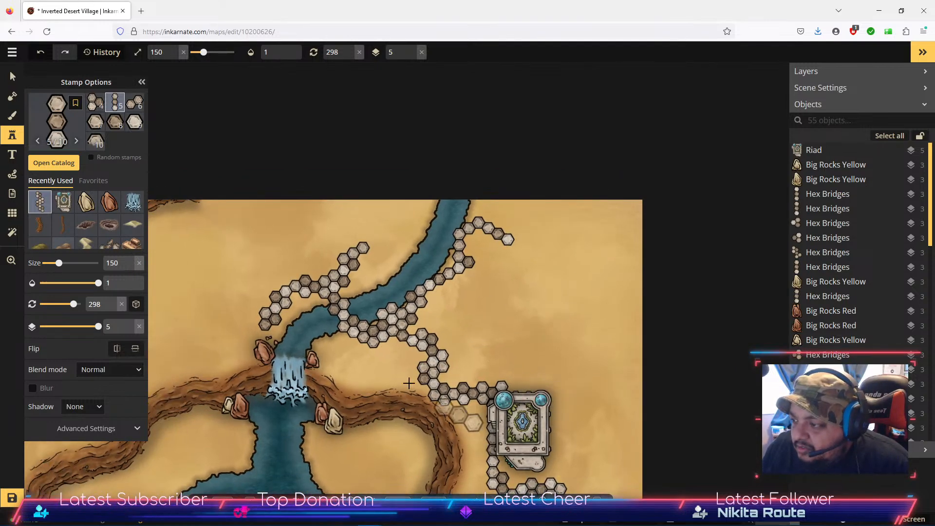
left_click(130, 268)
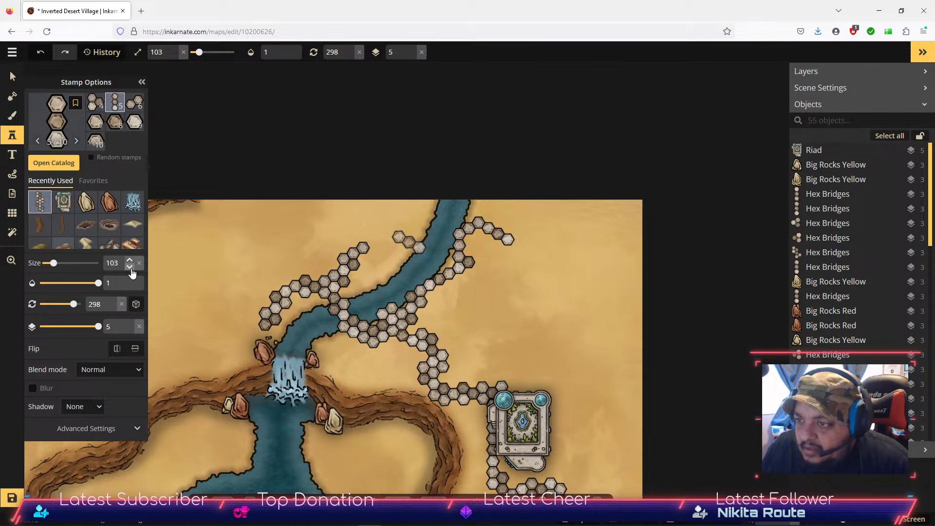
left_click(130, 267)
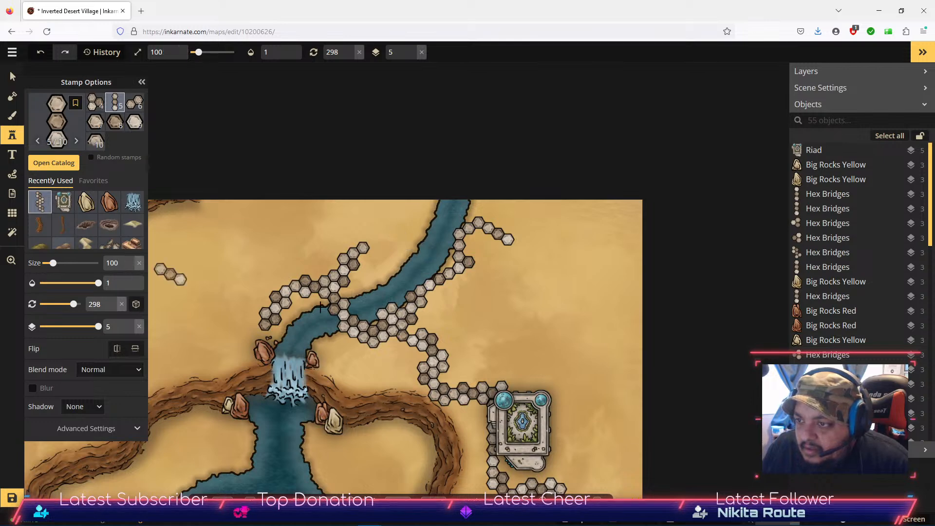
left_click(574, 417)
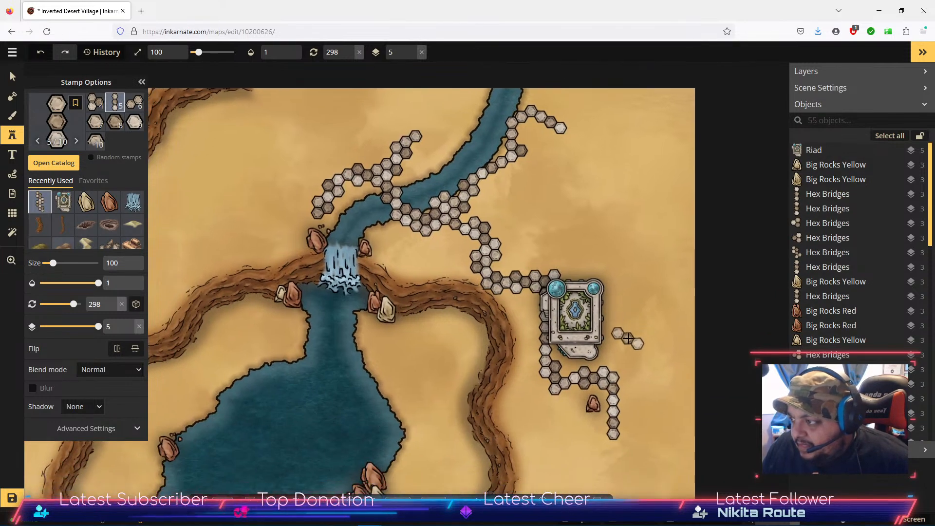
left_click(631, 350)
left_click(12, 77)
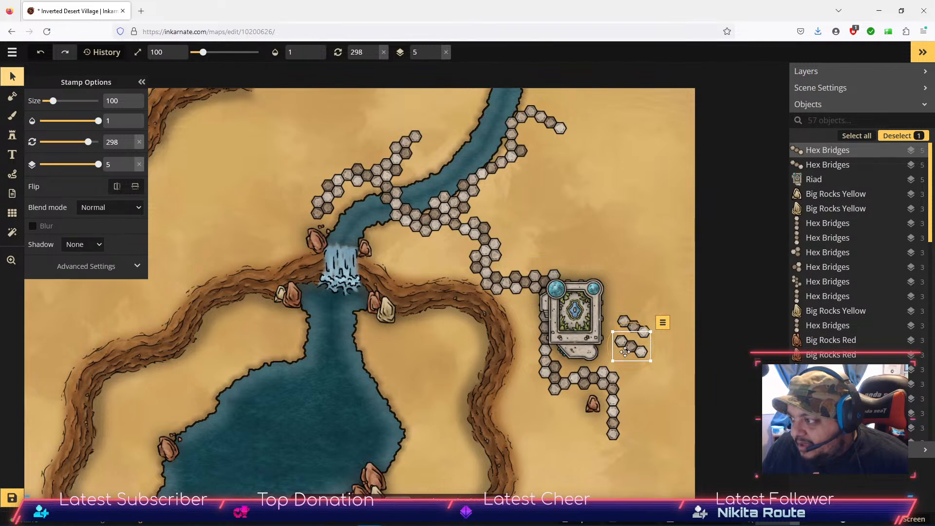
Move one loose three-hex piece to the Riad's west side, rotate it upright to 360° and nudge it into line with the path.
left_click_drag(625, 352, 528, 298)
scroll(548, 326, "up", 2)
scroll(548, 325, "up", 1)
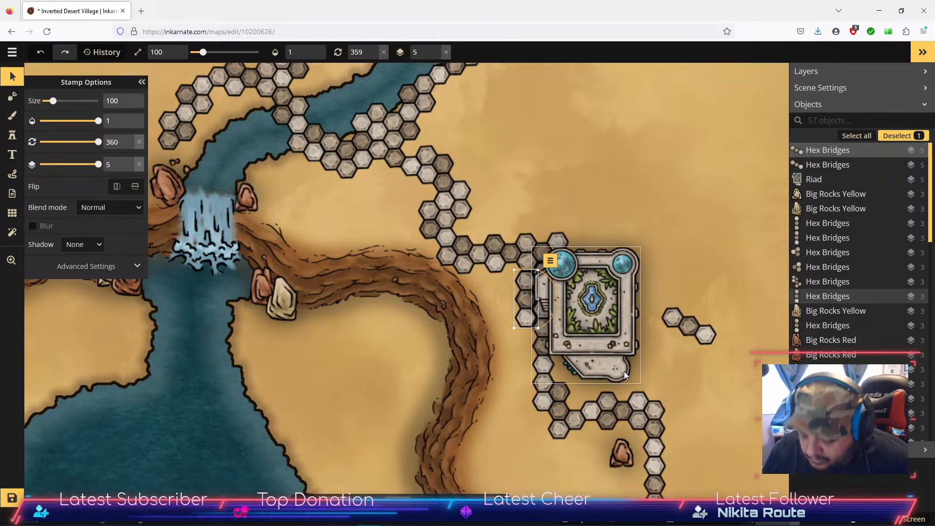
key("Right")
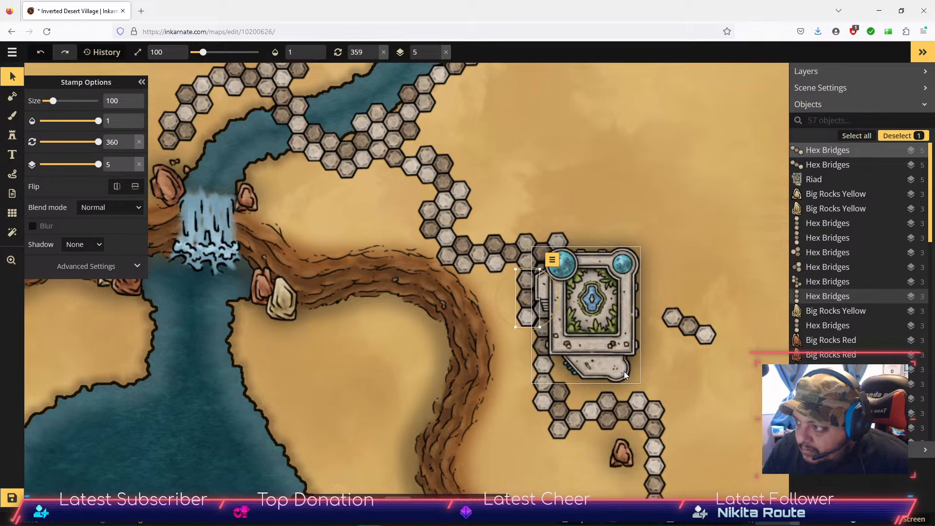
key("Down")
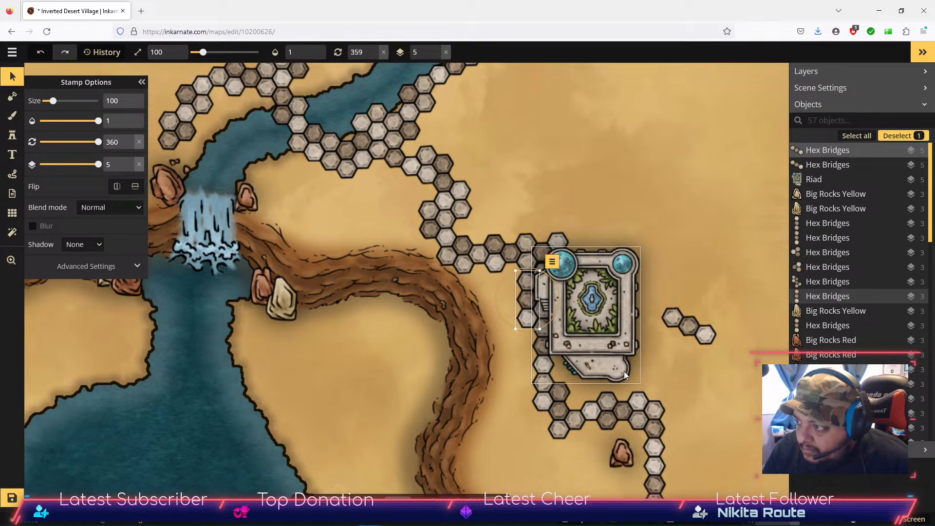
Rotate the other loose three-hex piece to 0° and fit it directly below the first along the Riad's west side.
left_click(689, 325)
left_click_drag(700, 321, 534, 369)
left_click_drag(538, 337, 528, 355)
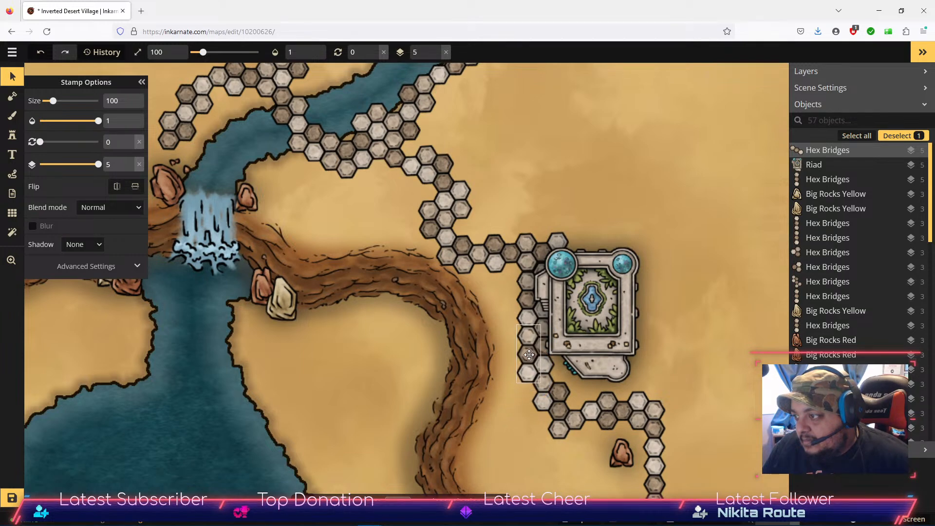
left_click(729, 363)
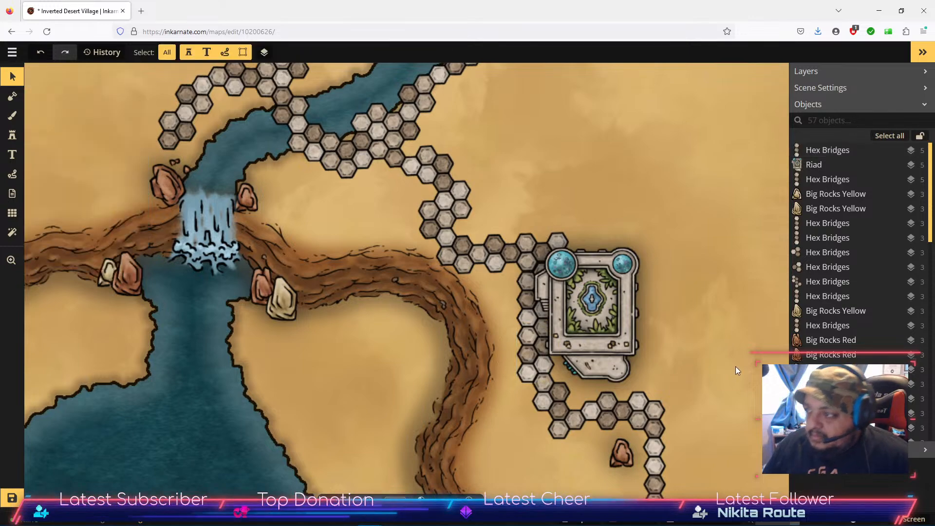
Choose the Library stamp from the Desert set and place it at size 100 on the sand south of the Riad.
scroll(727, 352, "down", 3)
scroll(732, 346, "down", 2)
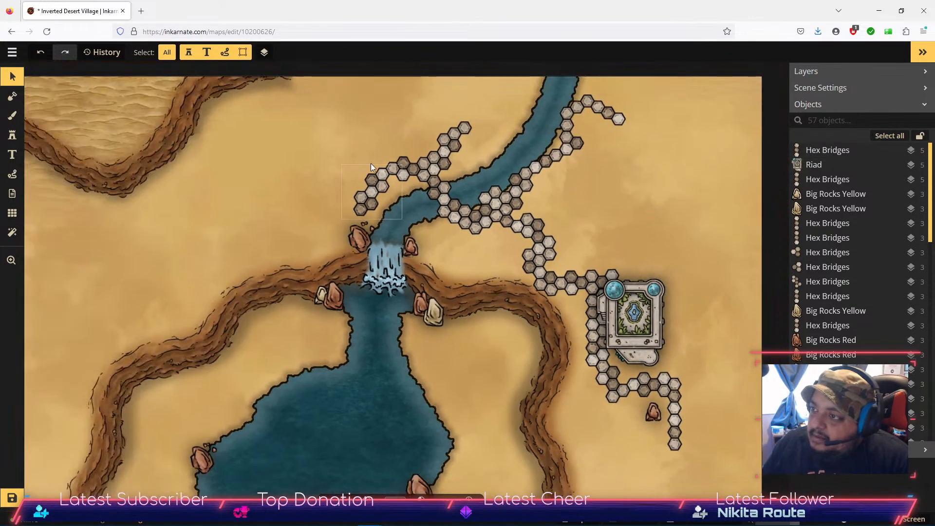
scroll(717, 367, "up", 3)
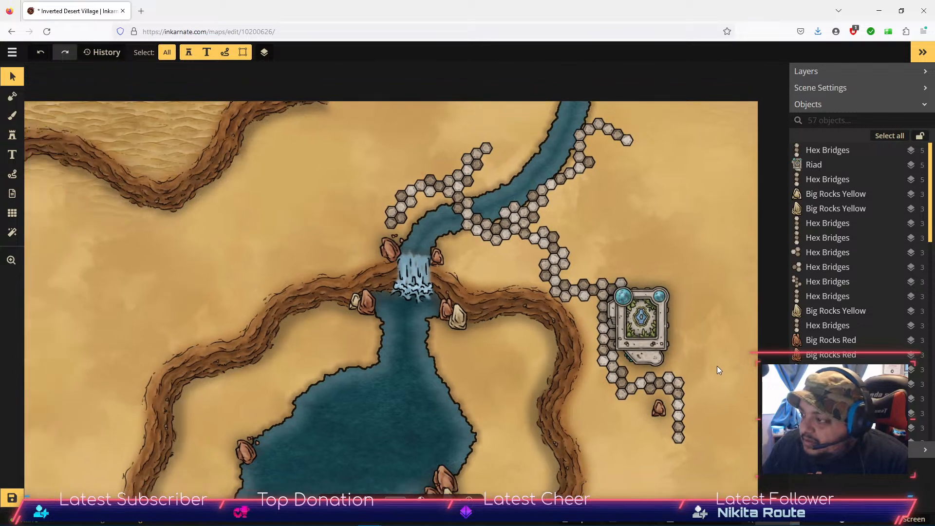
scroll(675, 341, "up", 2)
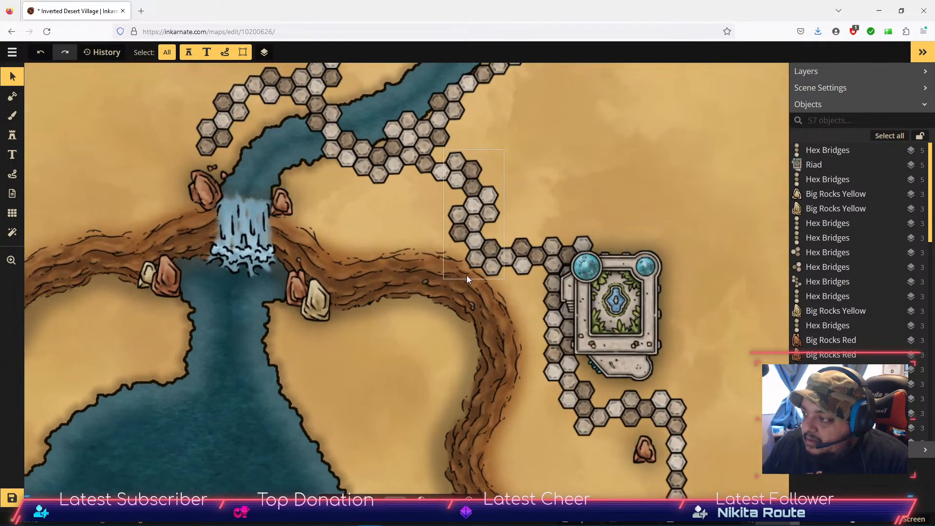
left_click(12, 135)
left_click(65, 166)
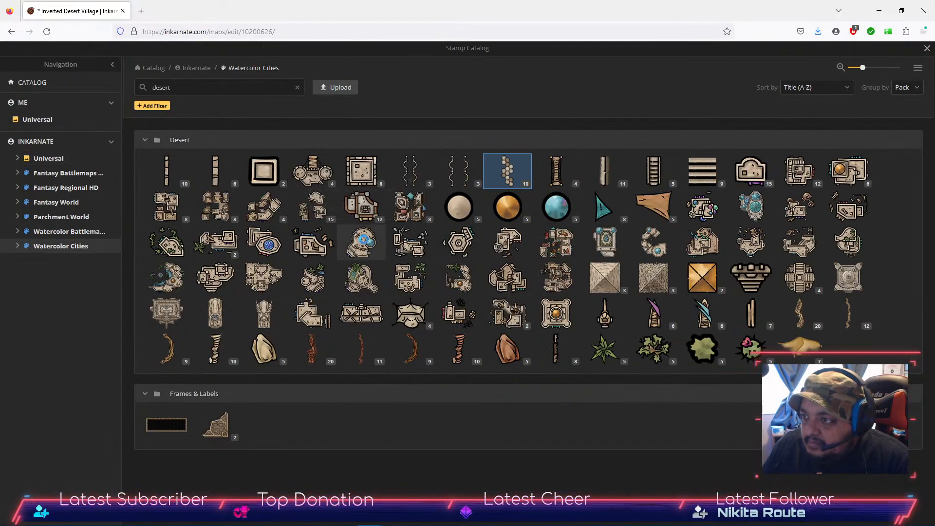
left_click(371, 248)
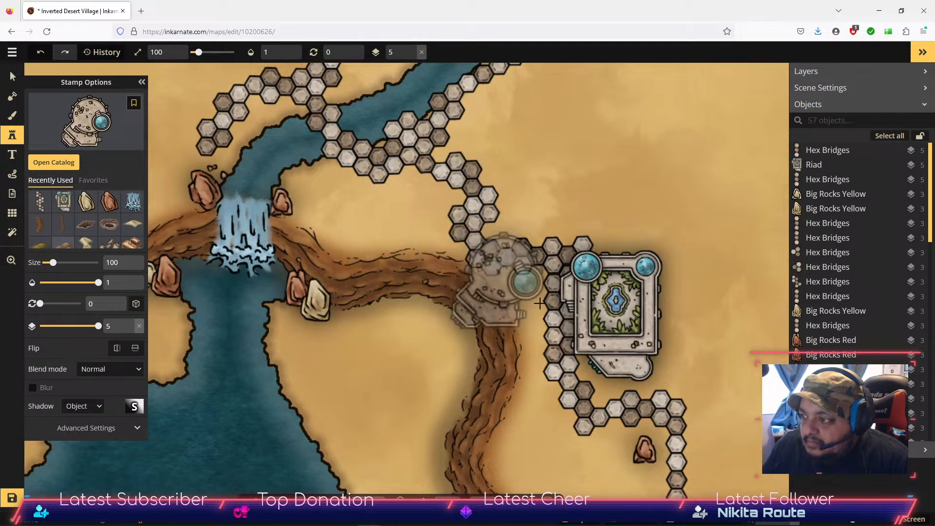
scroll(642, 397, "down", 2)
scroll(656, 402, "up", 1)
left_click_drag(666, 419, 719, 248)
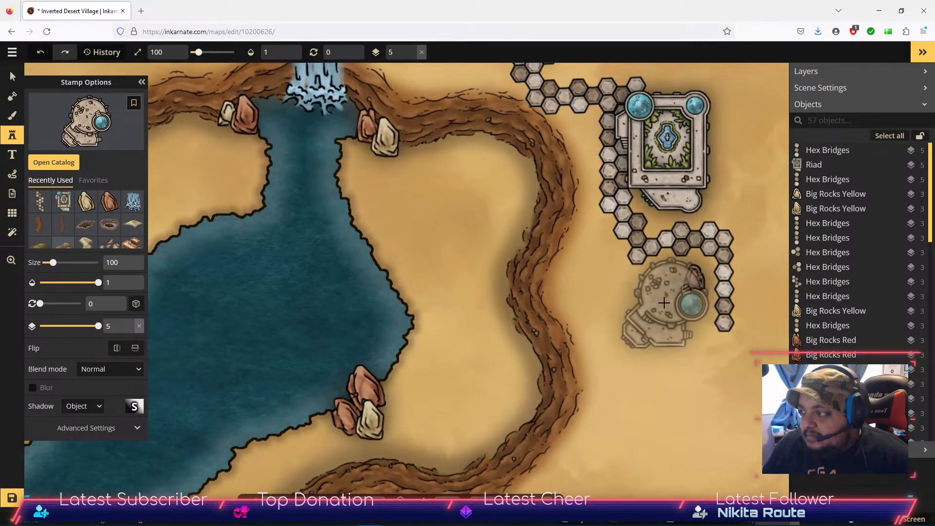
left_click(646, 323)
Delete the red rock beside the Library and move the Library up against the corner of the hex path.
left_click(13, 77)
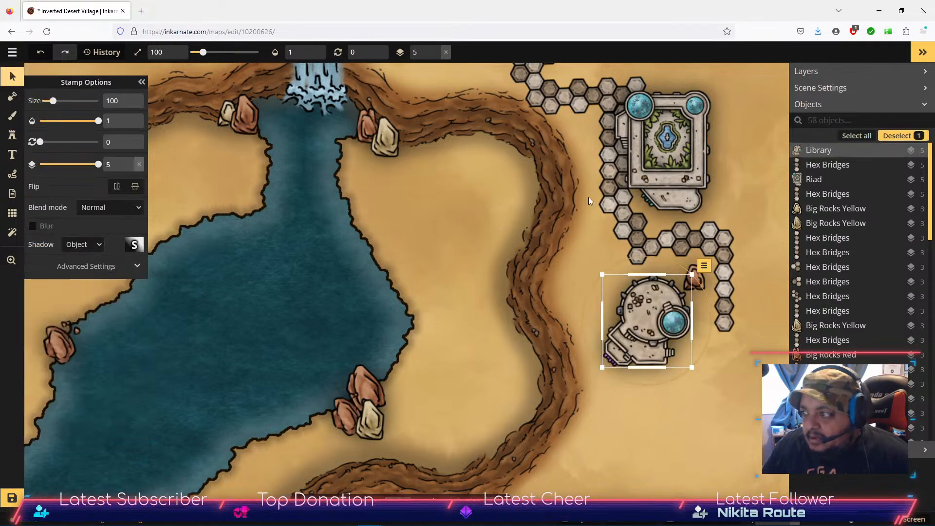
left_click(703, 276)
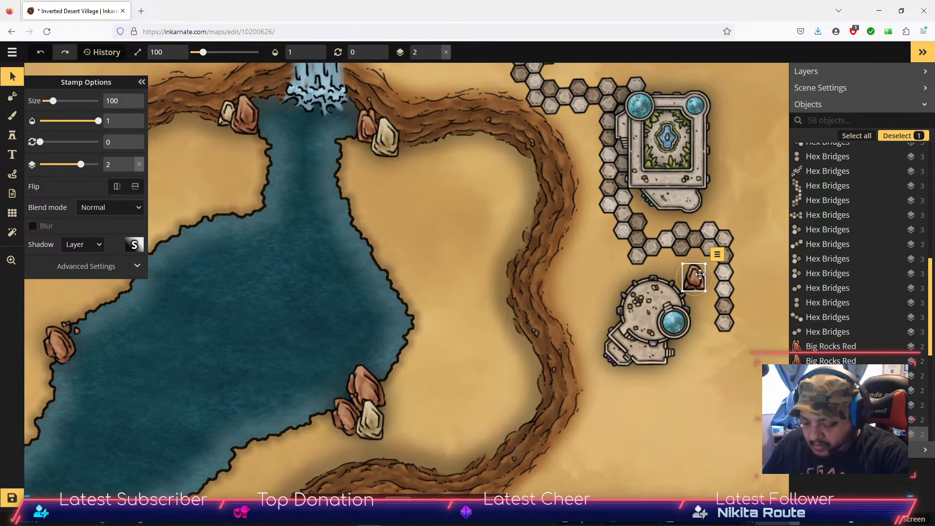
key("Delete")
left_click_drag(655, 308, 686, 265)
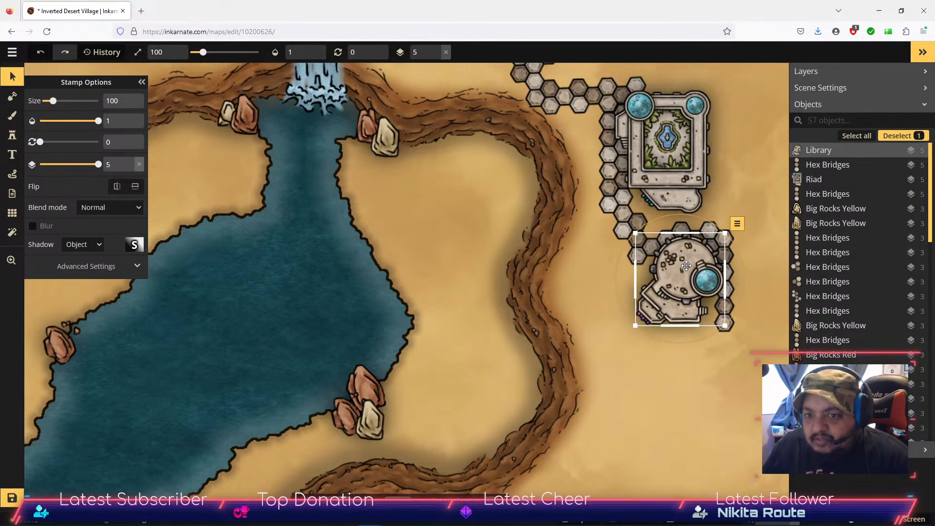
Place an upright three-hex Hex Bridges piece at the Library's southeast corner and lower it to layer 4.
scroll(717, 333, "down", 2)
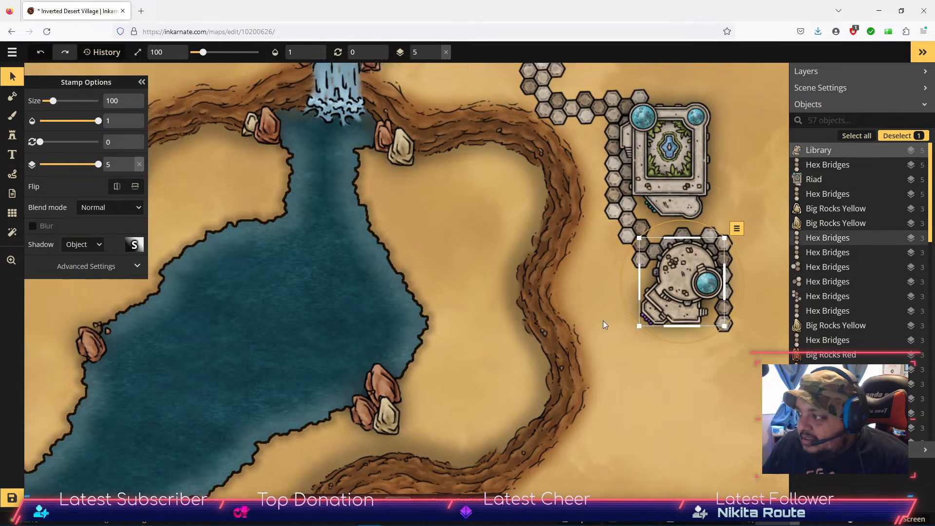
left_click(12, 136)
left_click(62, 201)
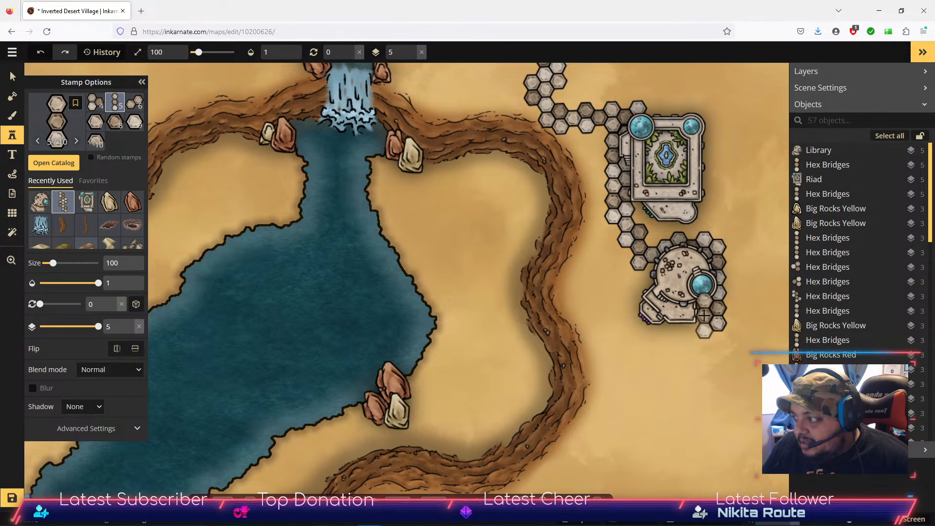
left_click(705, 315)
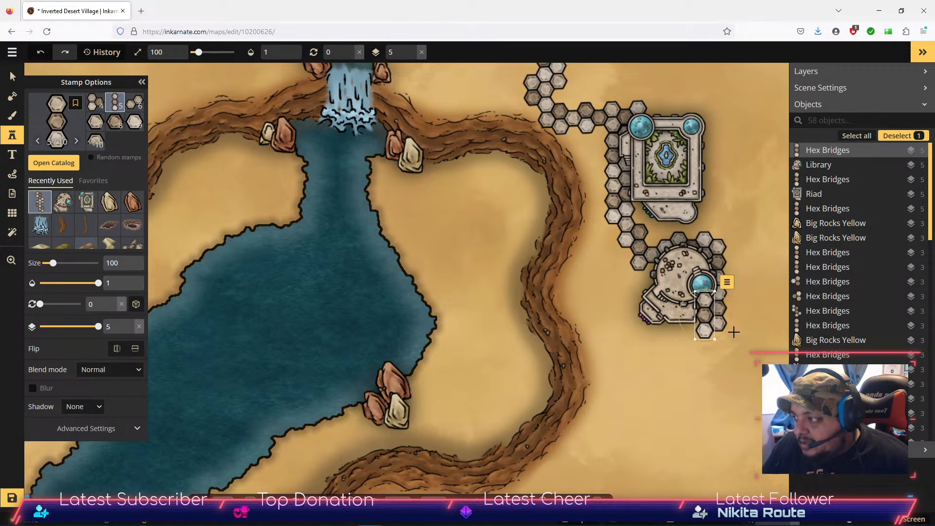
left_click(727, 282)
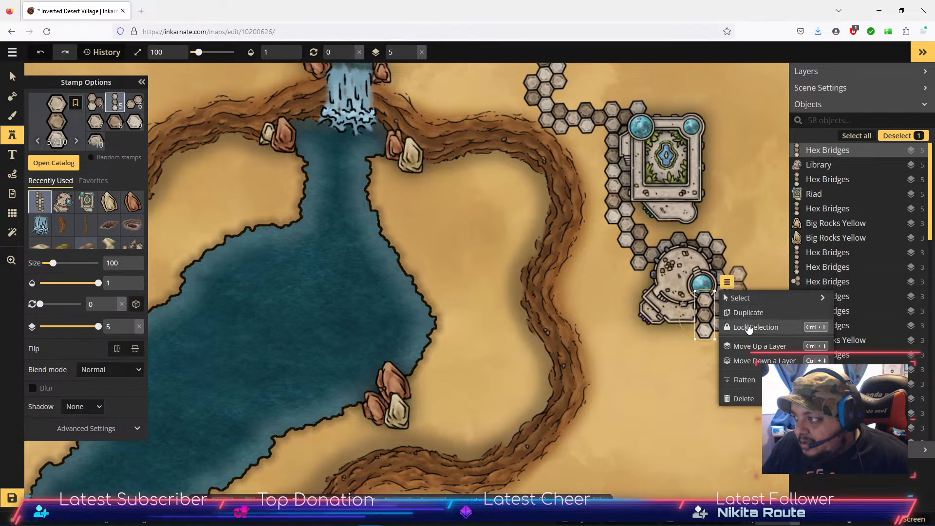
left_click(753, 362)
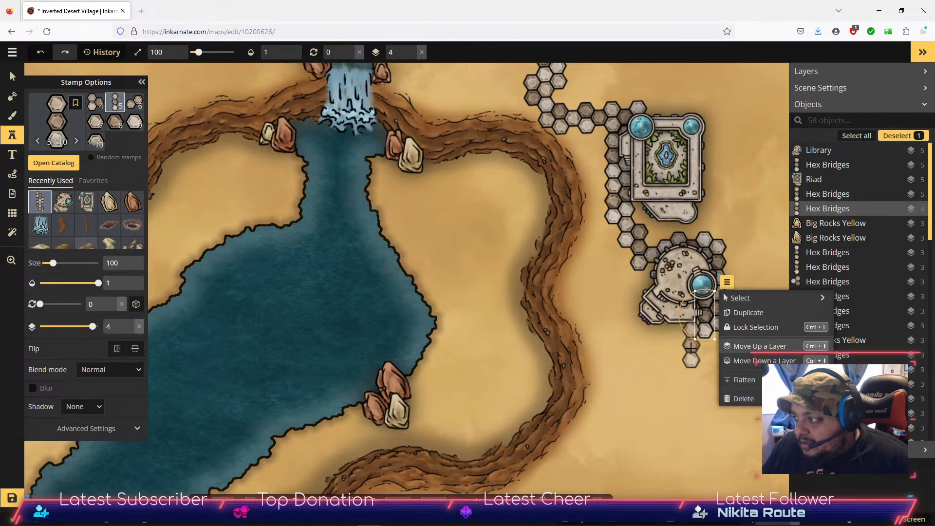
Place two more three-hex pieces and two pieces of the six-hex variant 3 on the open sand south of the Library.
left_click(683, 359)
left_click(657, 375)
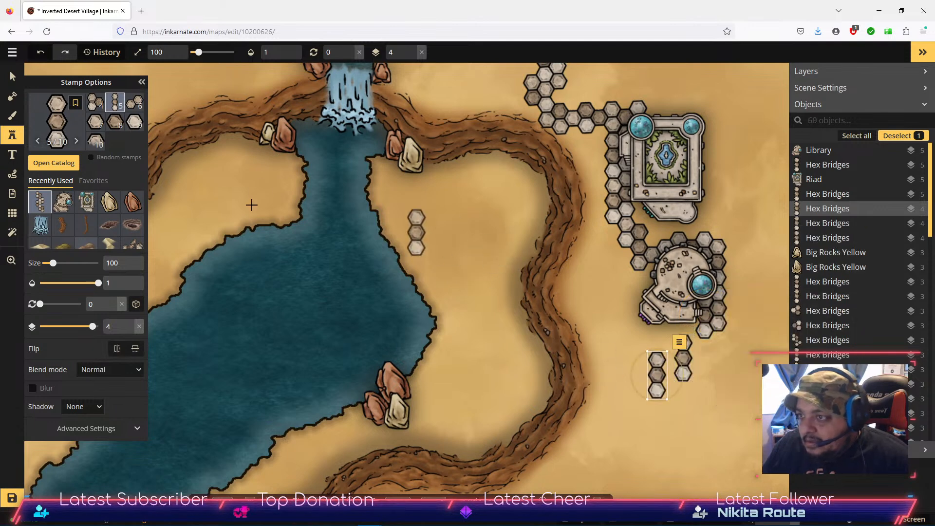
scroll(113, 102, "up", 1)
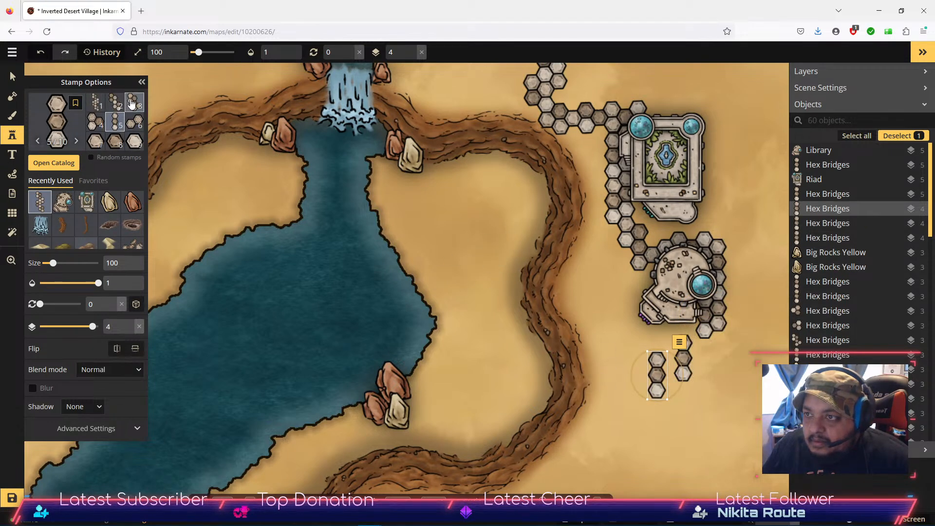
left_click(131, 102)
left_click(723, 421)
left_click(677, 444)
Line up the two loose three-hex pieces end to end, running south from the Library's southeast corner.
left_click(12, 76)
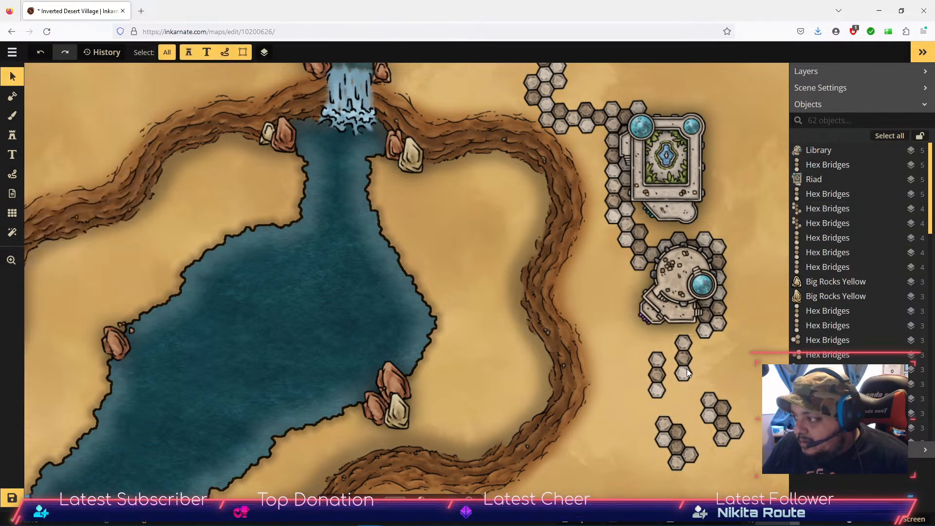
left_click(688, 373)
left_click_drag(688, 373, 691, 343)
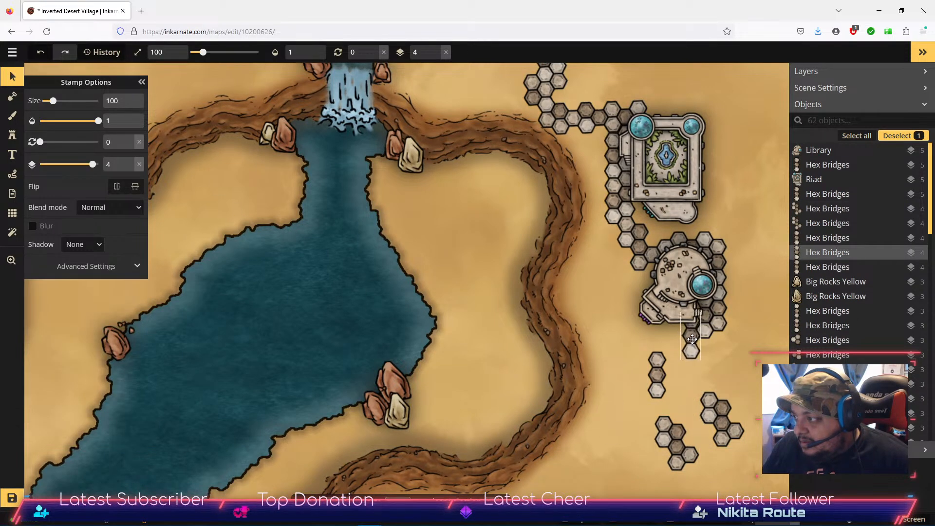
scroll(692, 341, "up", 5)
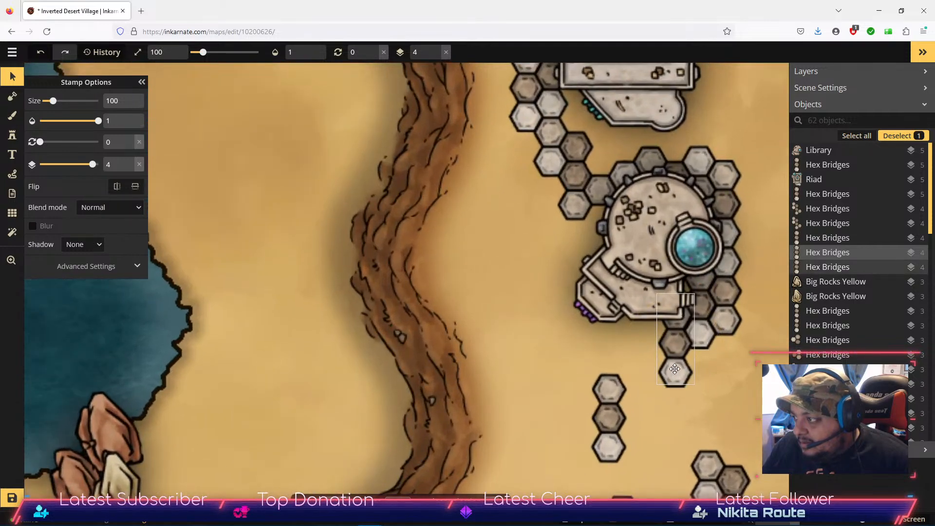
left_click_drag(674, 369, 675, 352)
left_click(608, 441)
left_click_drag(602, 441, 667, 427)
left_click(626, 429)
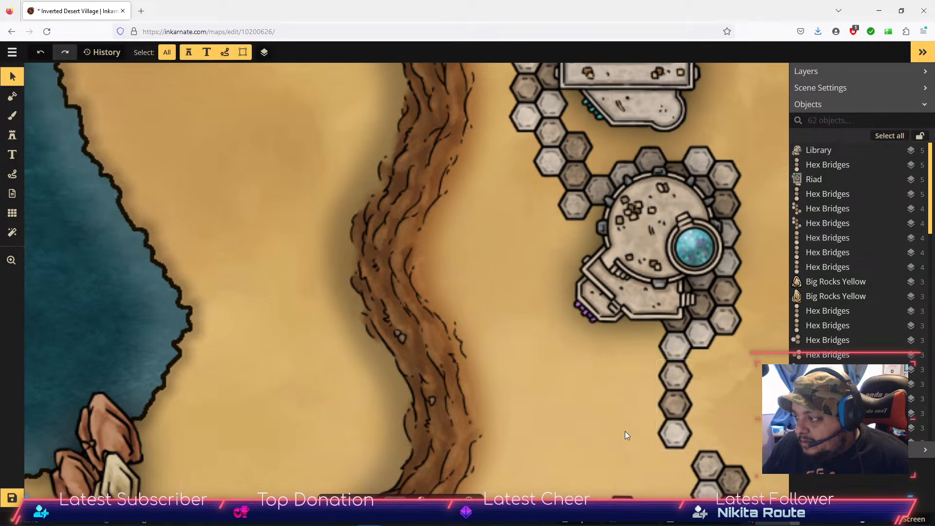
Flip the western six-hex piece horizontally and attach it to the south end of the path below the Library.
scroll(589, 429, "down", 1)
scroll(590, 428, "down", 1)
left_click_drag(737, 408, 717, 349)
left_click_drag(633, 446, 620, 401)
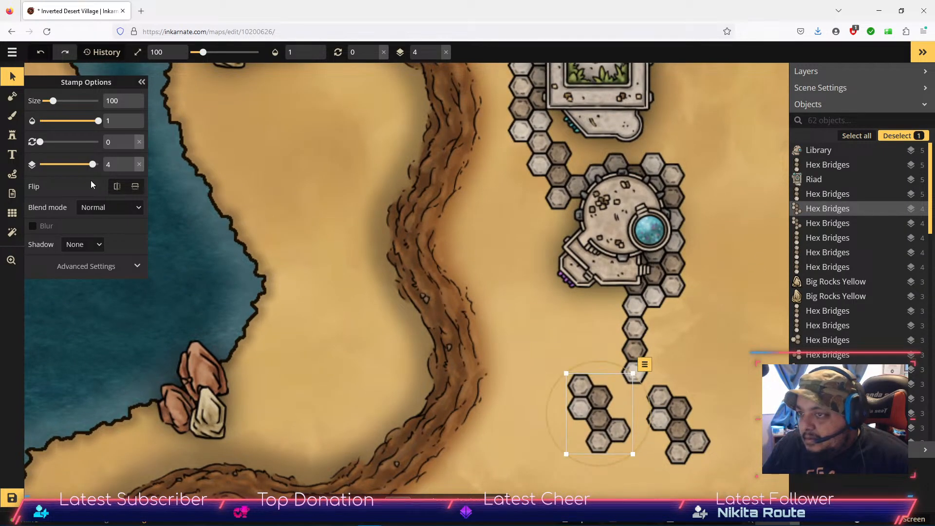
left_click(117, 187)
left_click_drag(584, 413, 583, 386)
left_click(729, 396)
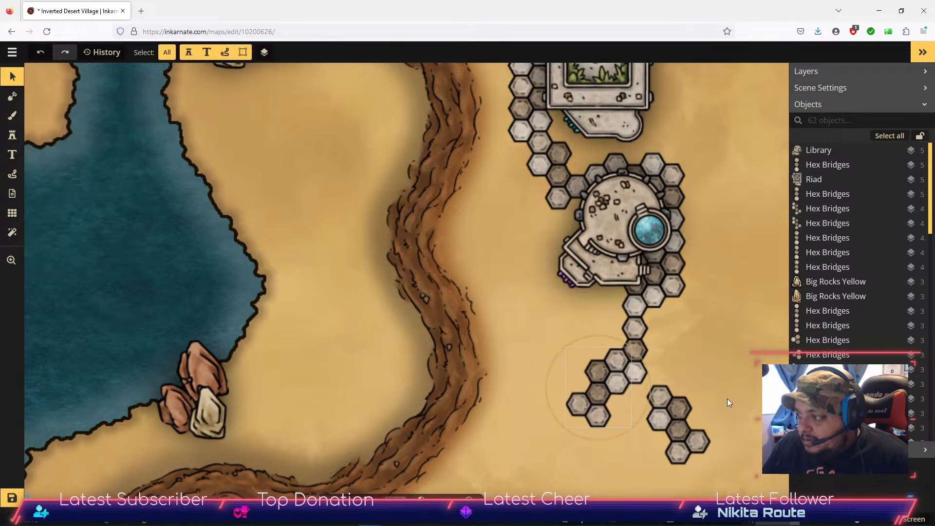
Move the remaining six-hex piece to the path's southwest end, flip it horizontally and fit it to extend the path.
left_click(677, 448)
left_click_drag(677, 448, 566, 452)
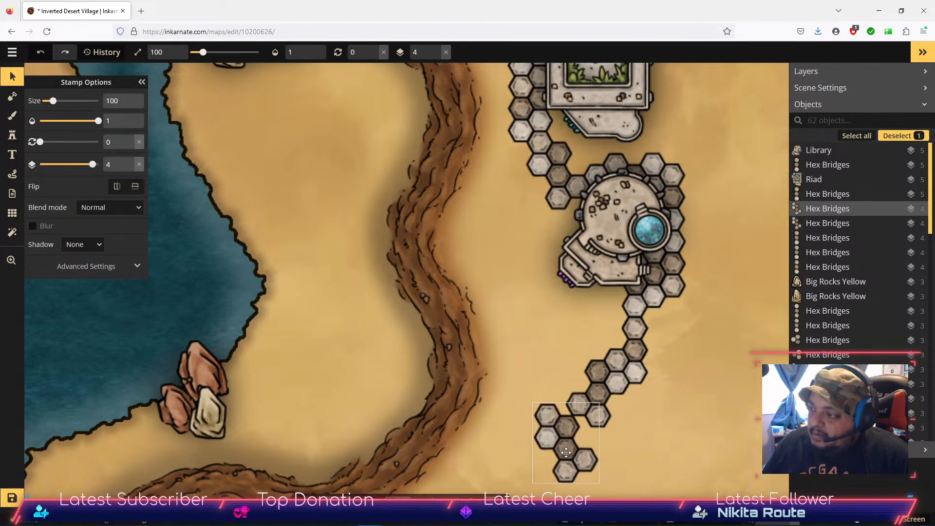
left_click(116, 187)
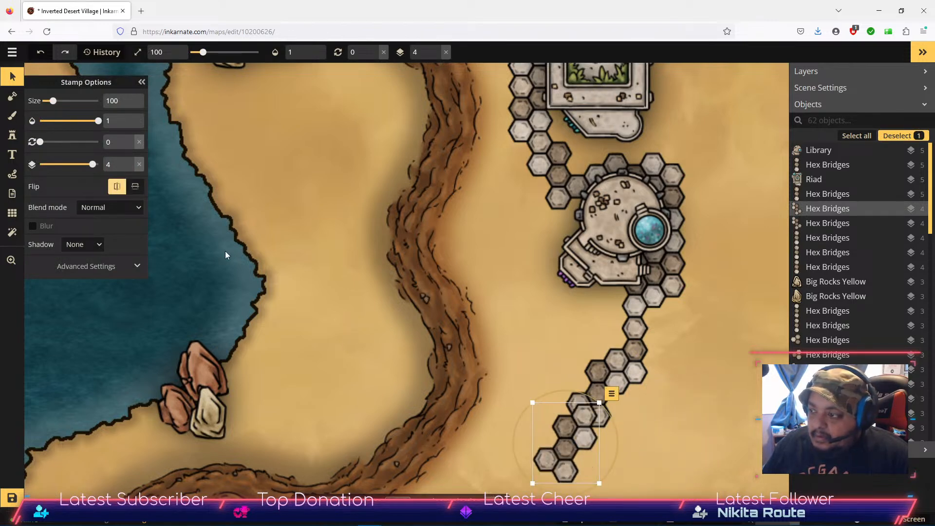
left_click_drag(569, 454, 563, 465)
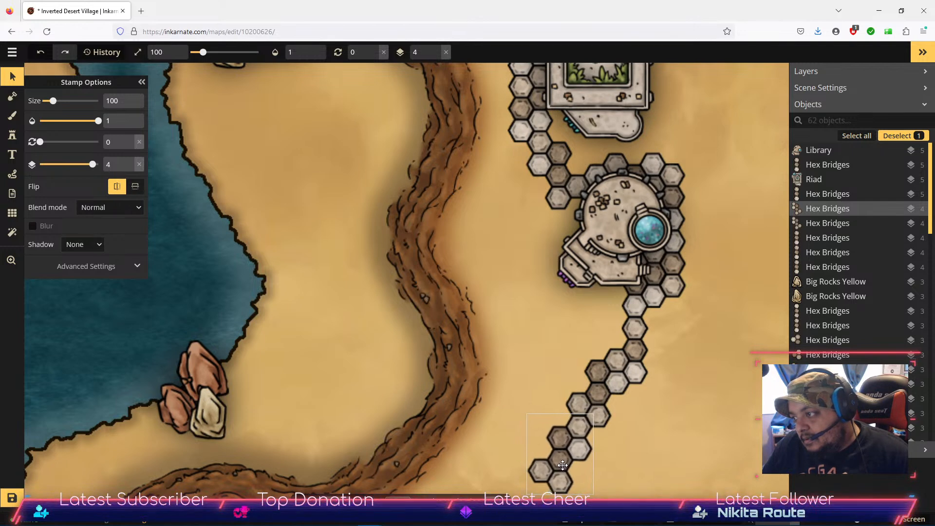
left_click(682, 435)
Choose the Piles of sand stamp and place one at size 100 between the cliff and the path west of the Riad.
left_click_drag(716, 263, 699, 411)
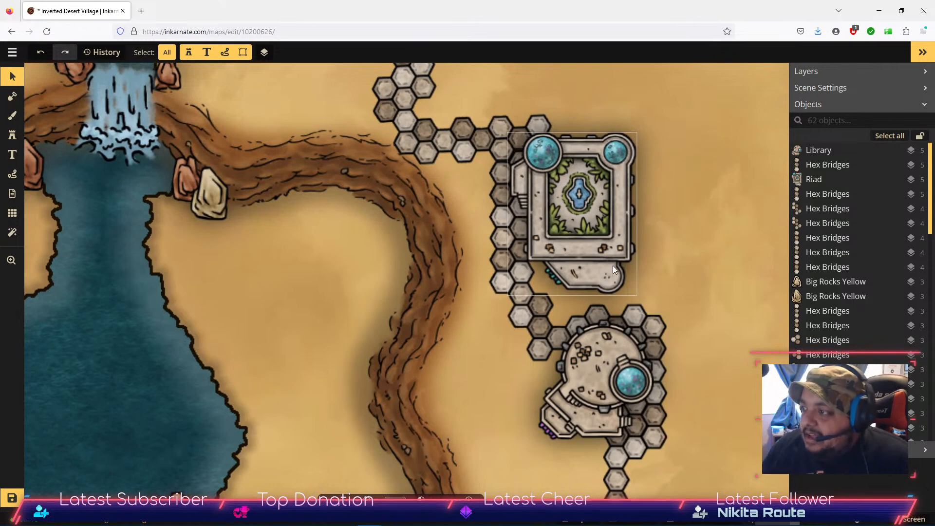
left_click(12, 136)
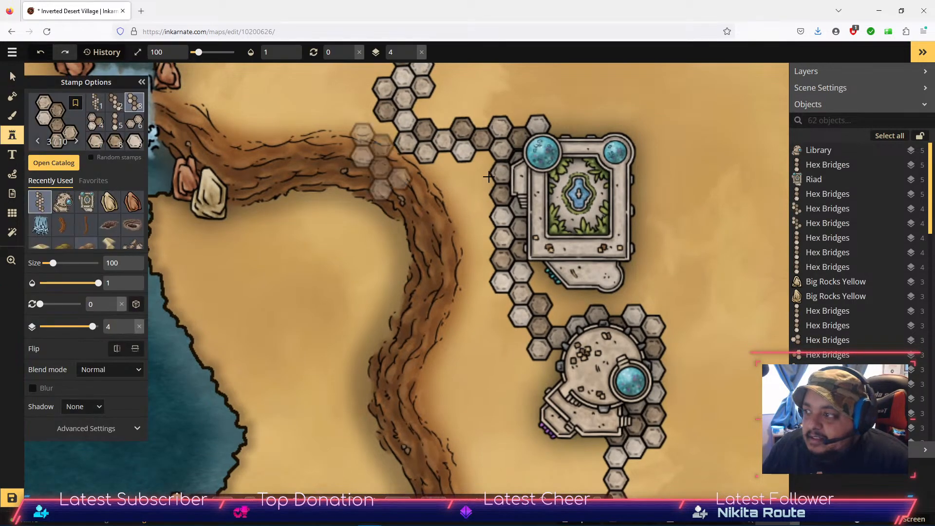
left_click(54, 163)
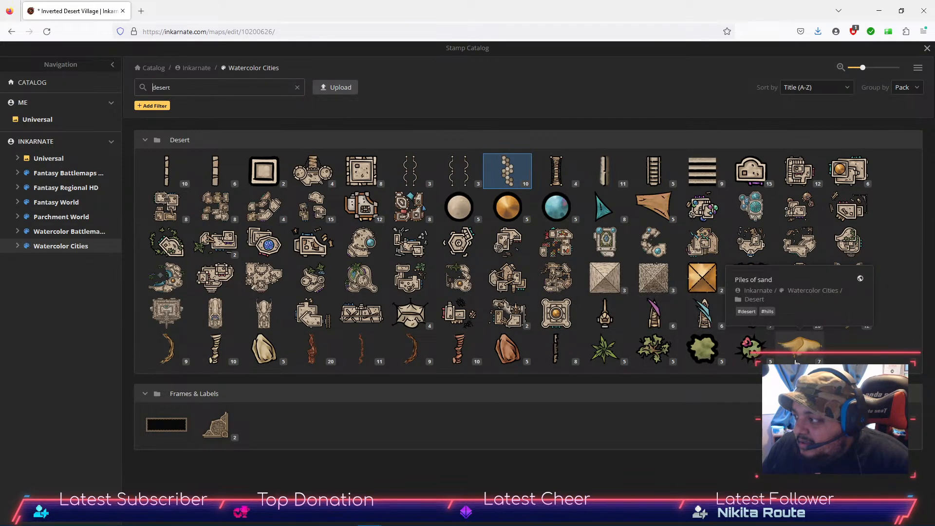
left_click(800, 346)
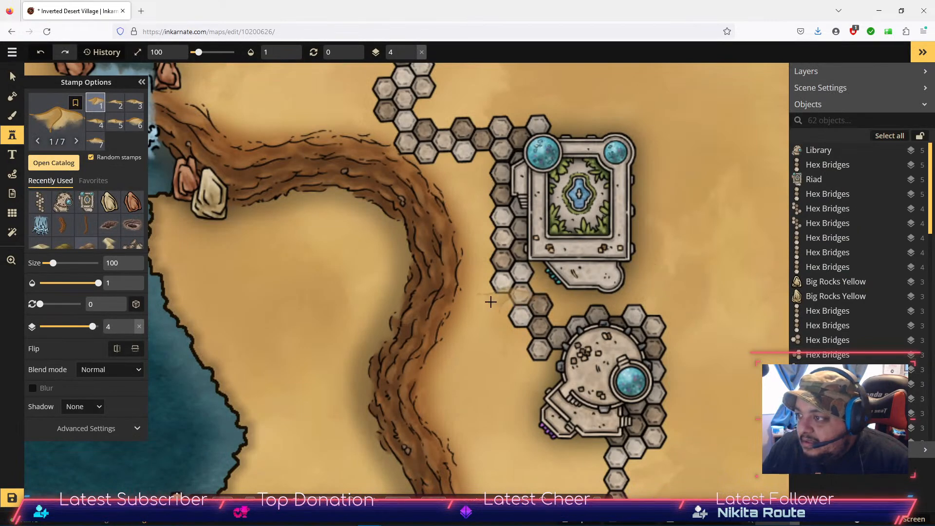
left_click(461, 182)
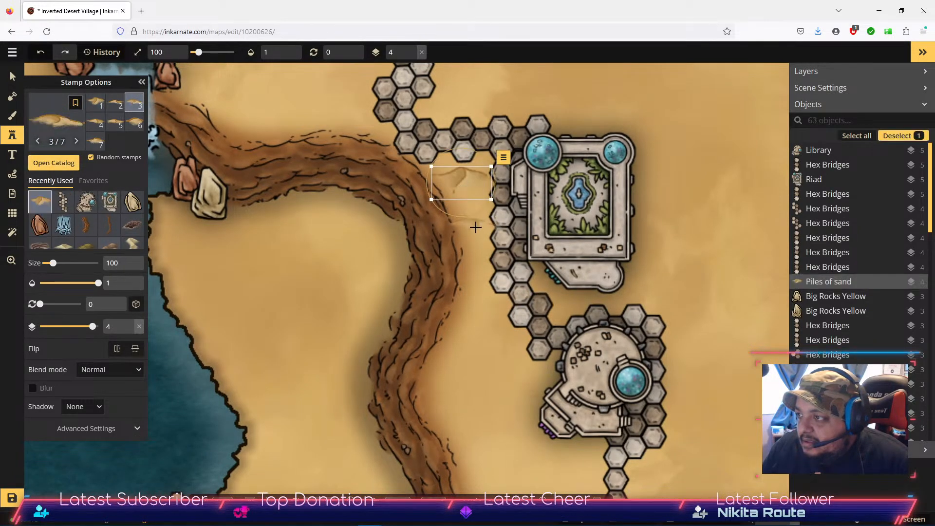
Delete the pile of sand between the cliff and the path west of the Riad.
left_click(134, 122)
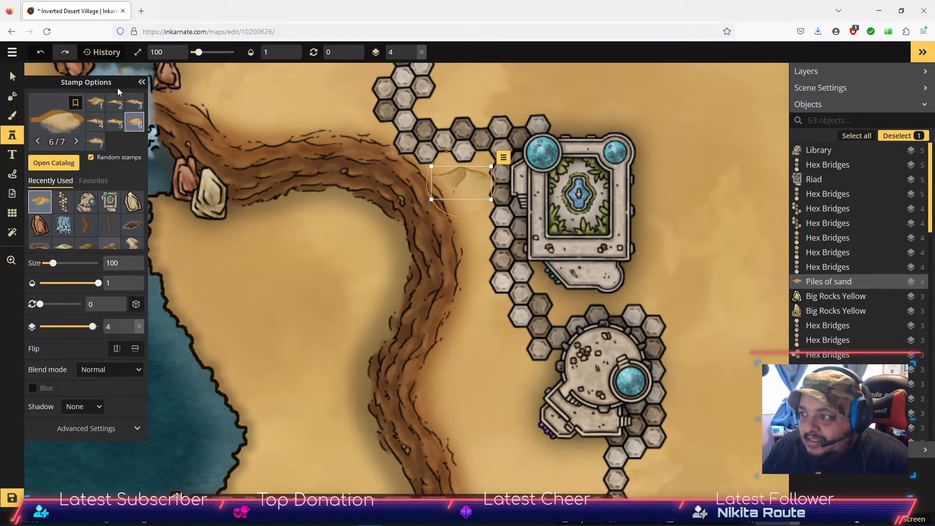
key("v")
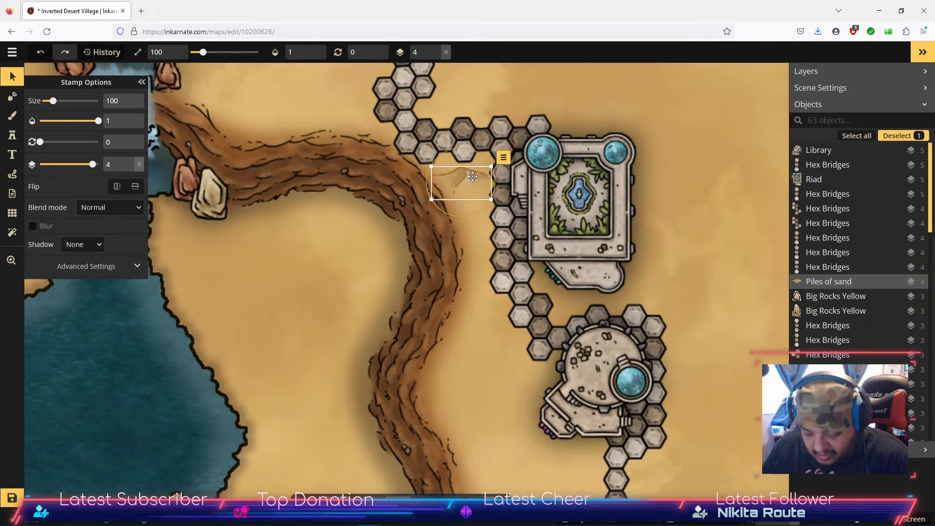
key("Delete")
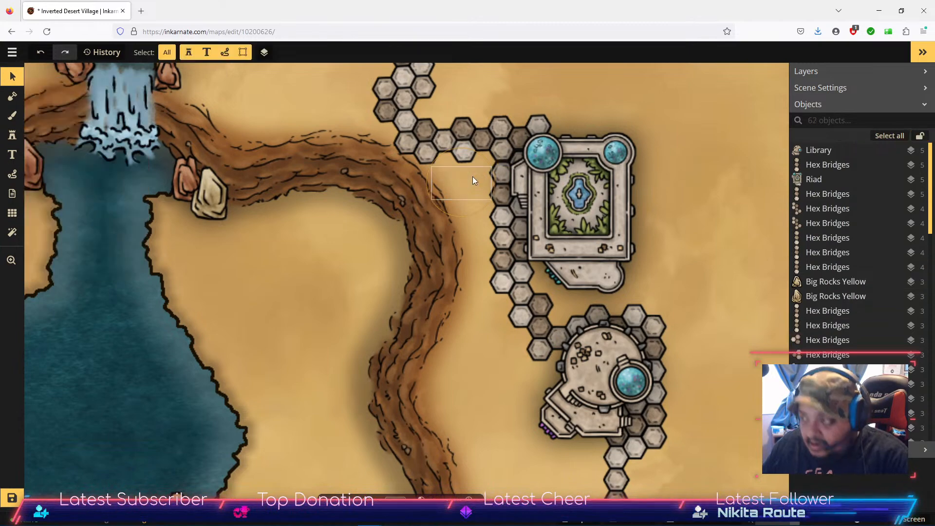
Browse the desert special buildings in the Watercolor Cities stamp catalog and choose the Herbalist stamp.
left_click(15, 136)
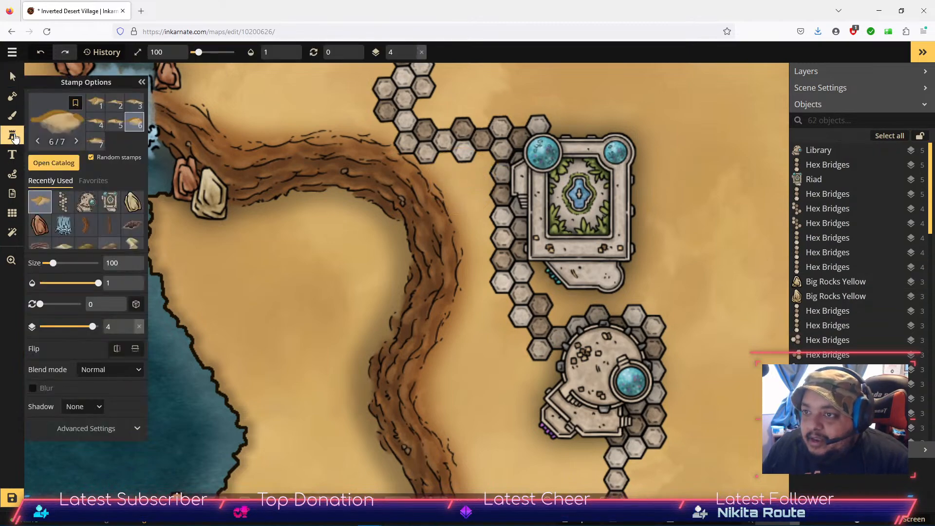
left_click(55, 164)
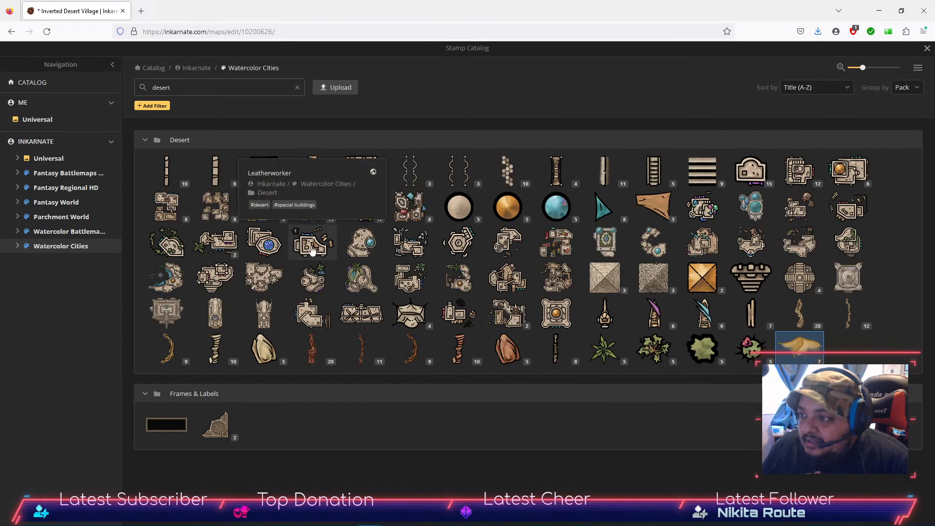
mouse_move(225, 244)
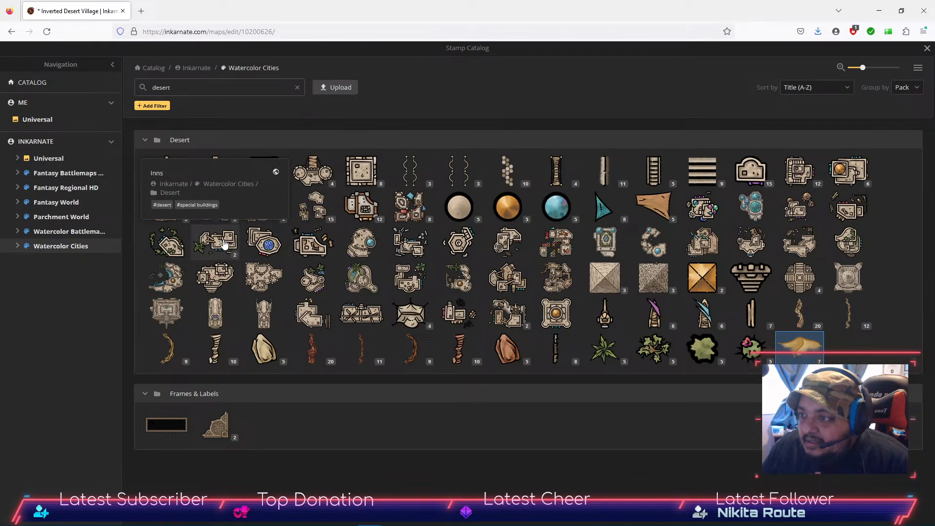
mouse_move(182, 252)
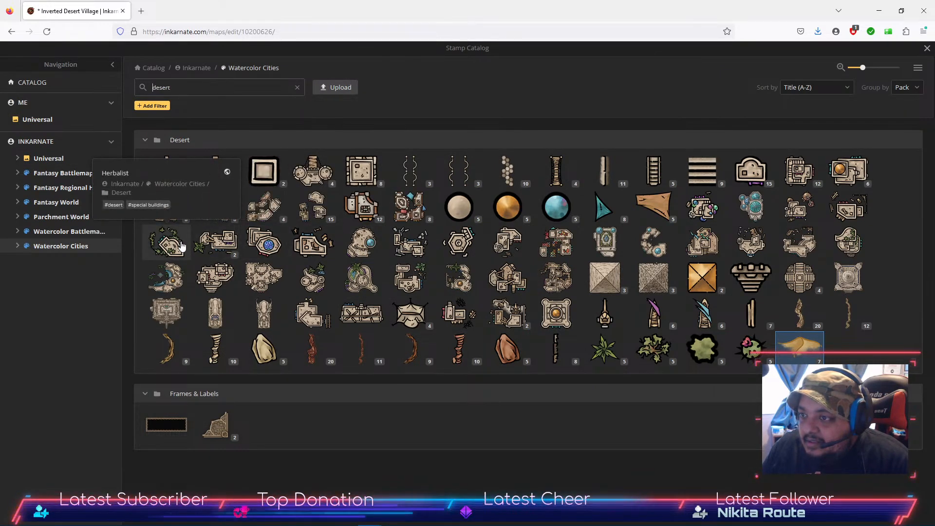
mouse_move(764, 218)
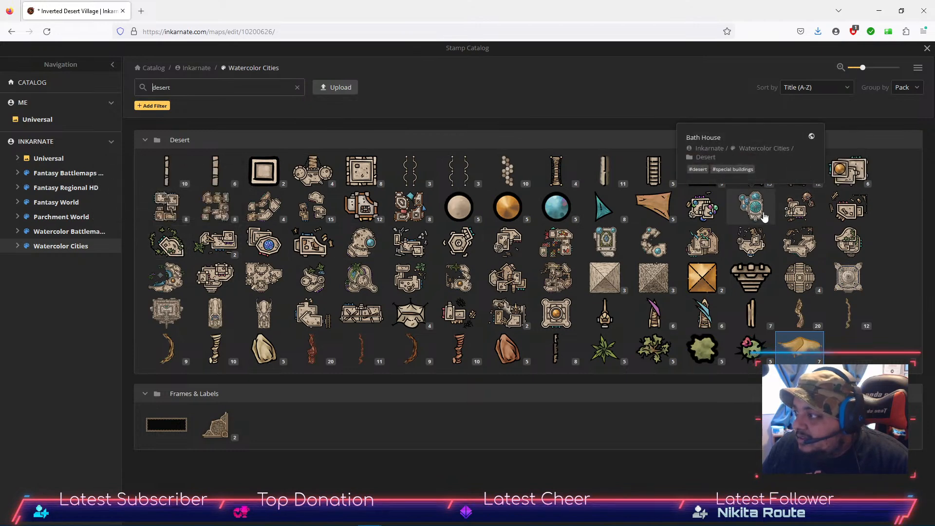
mouse_move(701, 215)
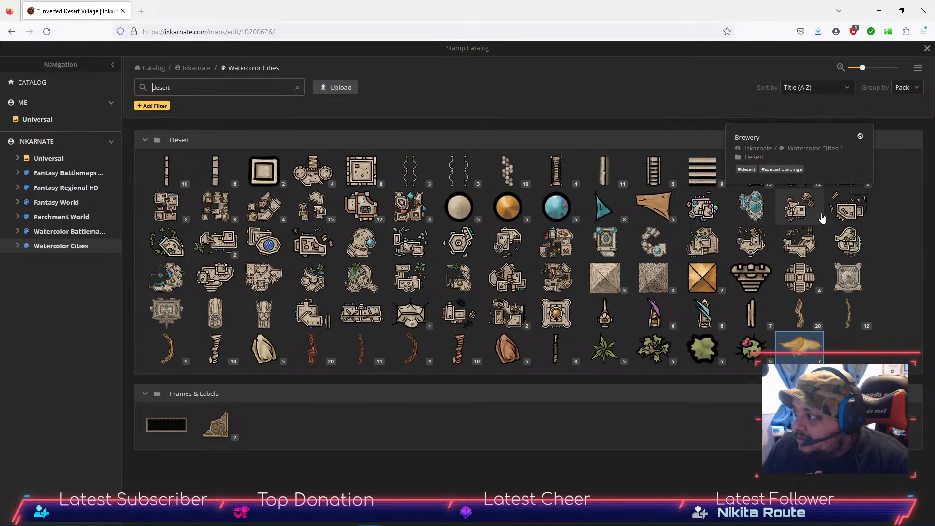
left_click(176, 243)
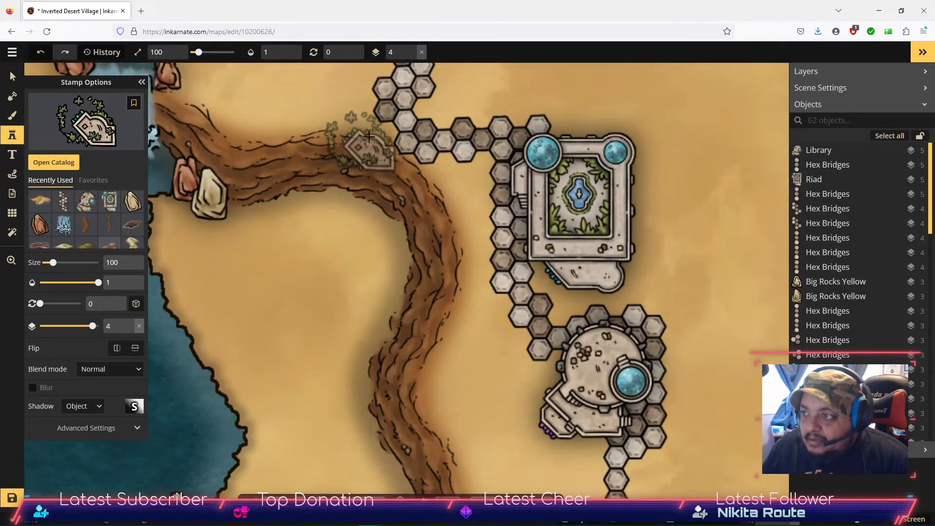
Place the Herbalist at size 100 beside the path on the river's southeast bank and rotate it to 148 degrees.
left_click_drag(319, 109, 398, 340)
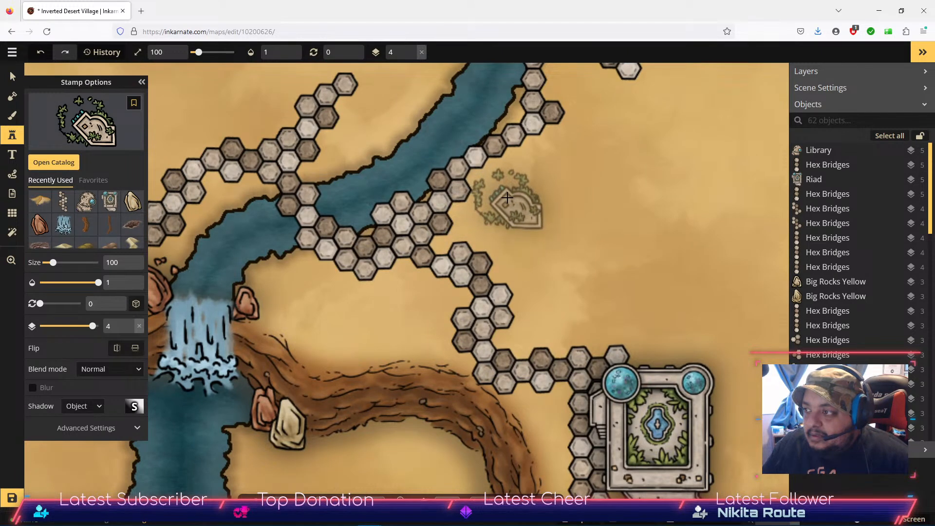
left_click(505, 195)
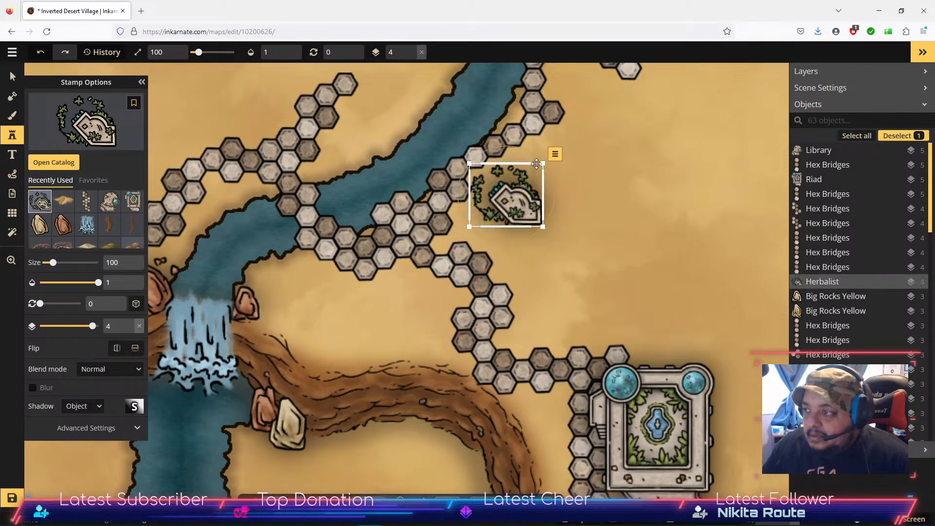
left_click_drag(547, 163, 557, 201)
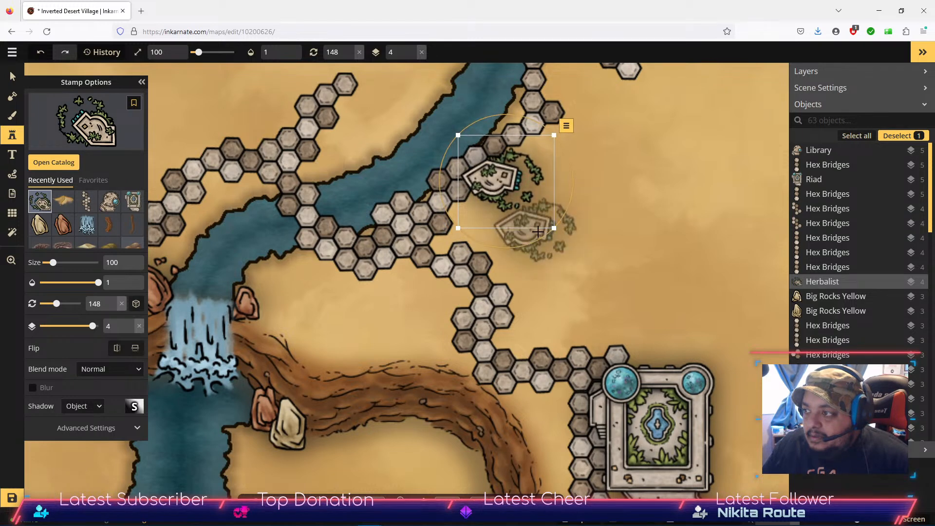
Move the Herbalist across the river to the northeast end of the western path and rotate it to 114 degrees.
left_click_drag(490, 190, 344, 109)
left_click_drag(329, 152, 492, 162)
left_click_drag(576, 181, 568, 145)
left_click_drag(505, 167, 496, 161)
left_click_drag(566, 161, 572, 167)
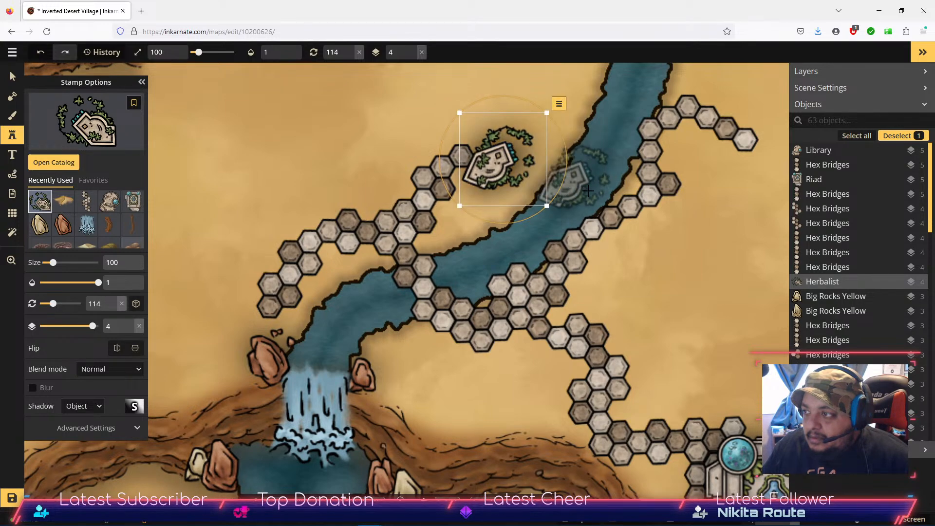
Choose the first Inns stamp from the desert catalog and place it at size 100 along the north side of the western path.
left_click(53, 163)
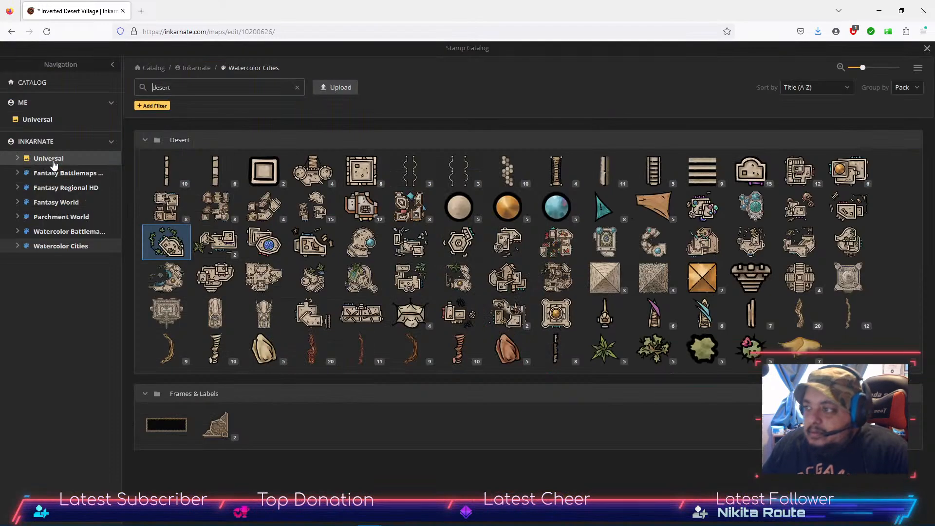
left_click(223, 247)
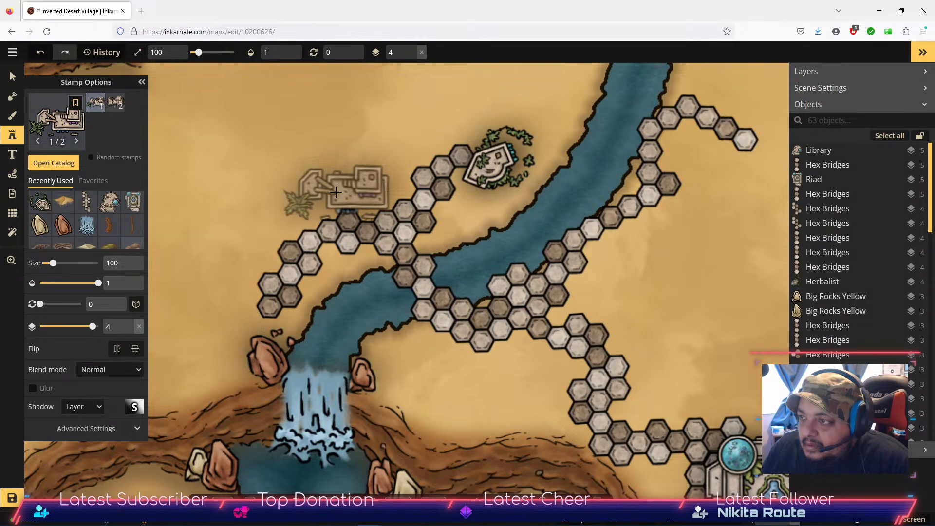
left_click(335, 192)
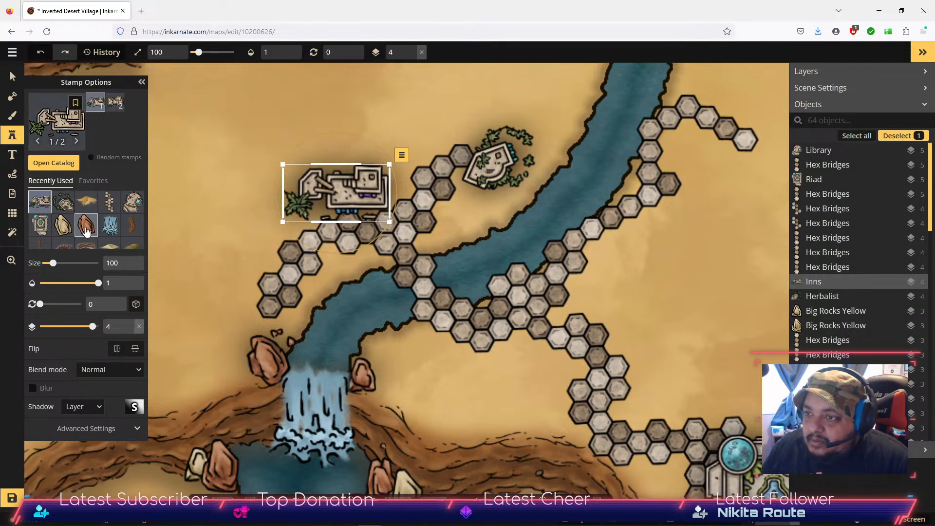
Choose the Big Merchants Guild stamp from the desert catalog and place it at size 100 west of the inn.
left_click(58, 167)
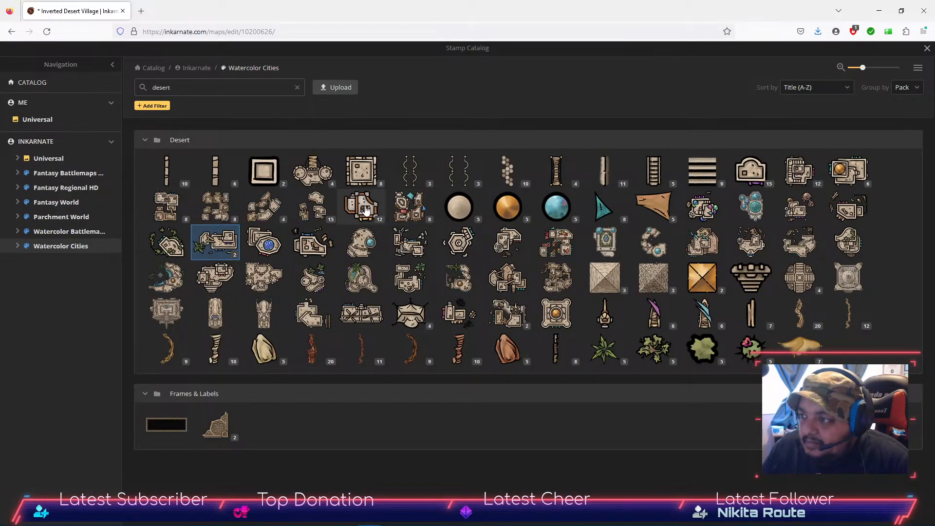
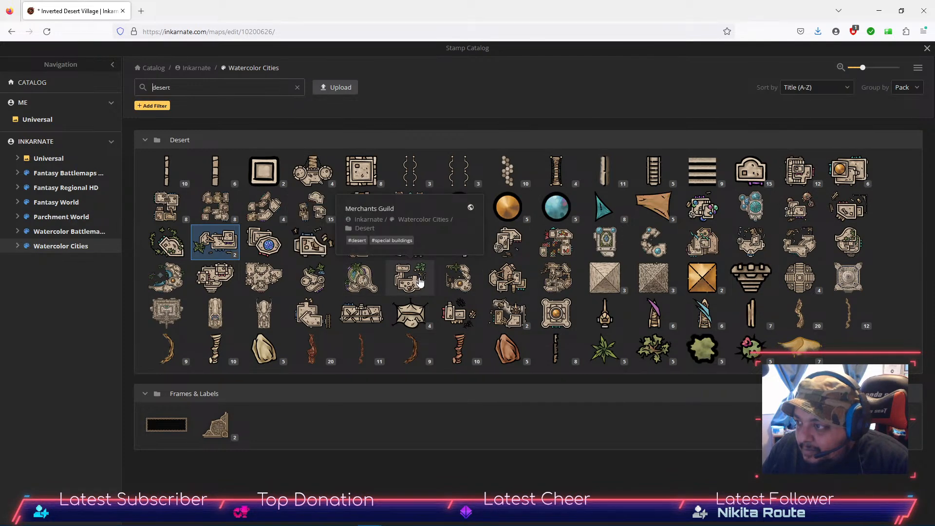
left_click(463, 287)
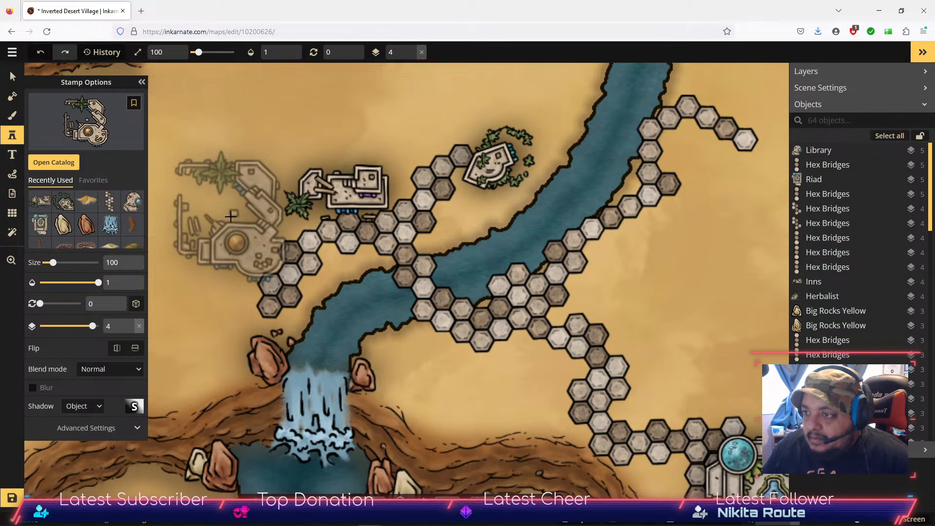
left_click(221, 185)
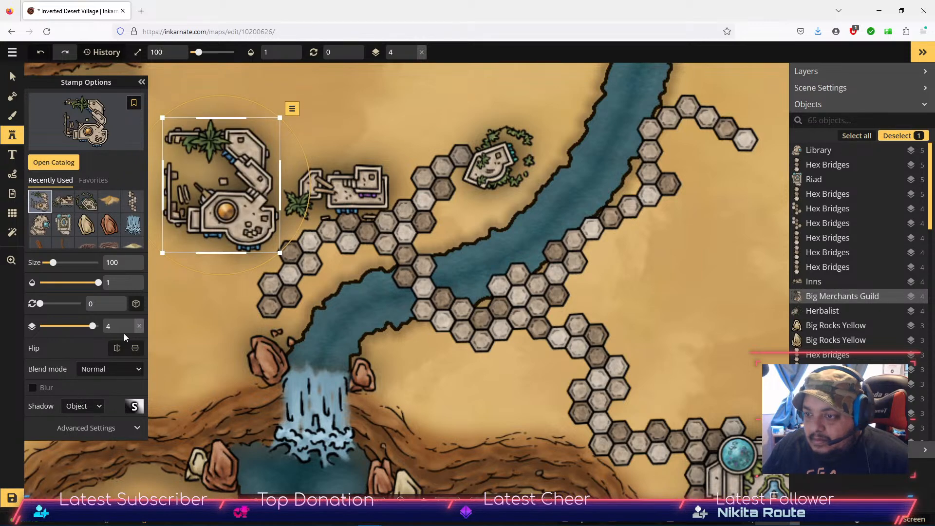
Flip the Big Merchants Guild vertically and horizontally and move it south against the west end of the path.
left_click(136, 349)
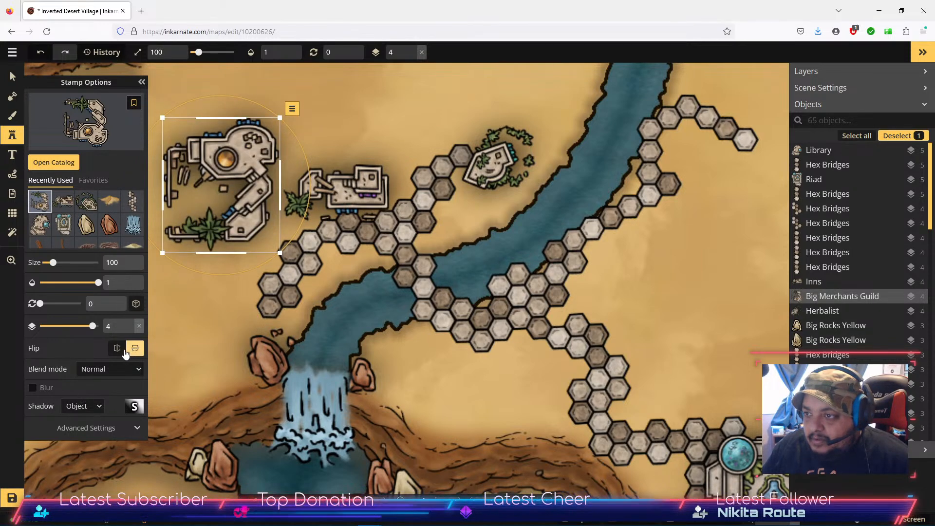
left_click(117, 349)
left_click_drag(203, 181, 195, 247)
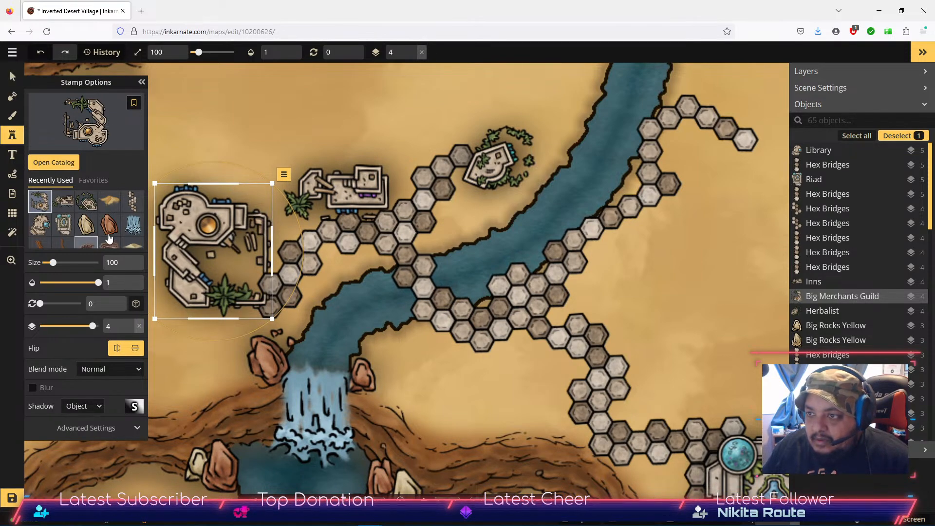
Choose the second Hex Bridges variant and place it at size 100 in the guild's courtyard, joined to the path's west end.
left_click(130, 205)
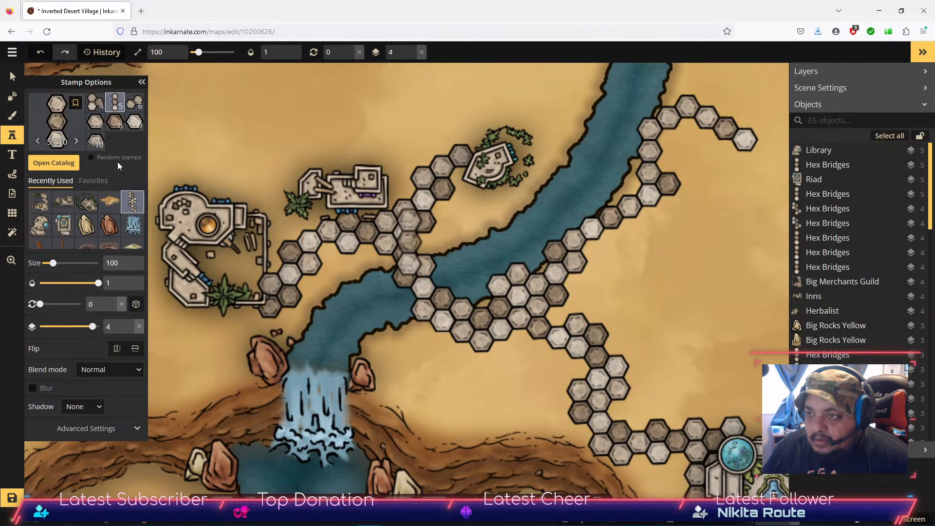
scroll(107, 106, "up", 1)
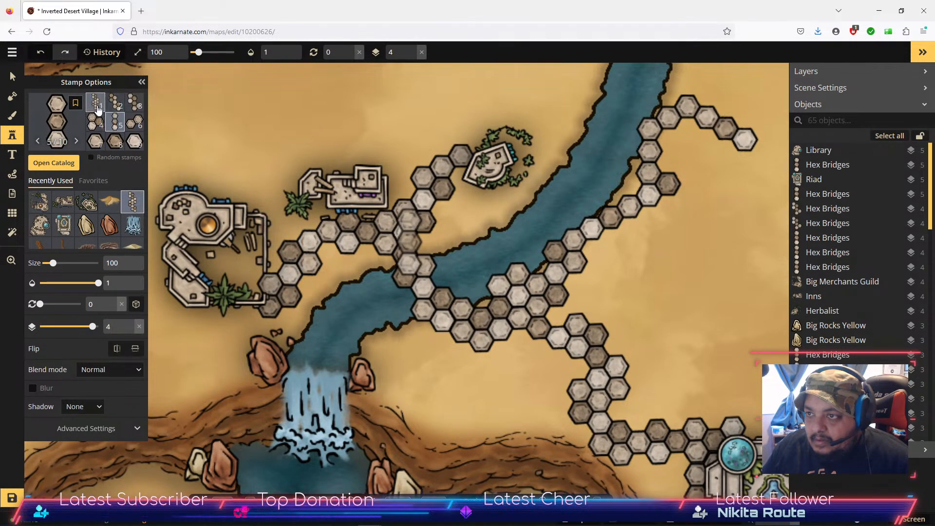
left_click(115, 103)
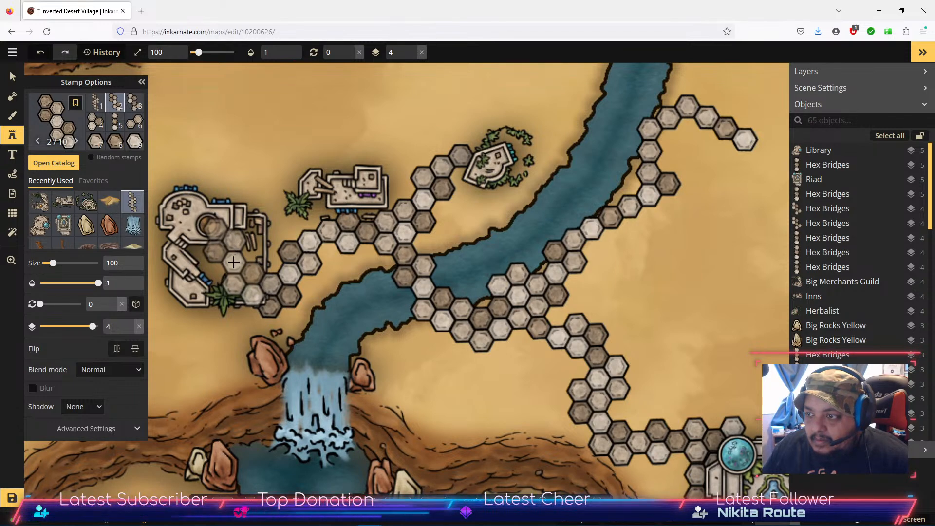
left_click(234, 261)
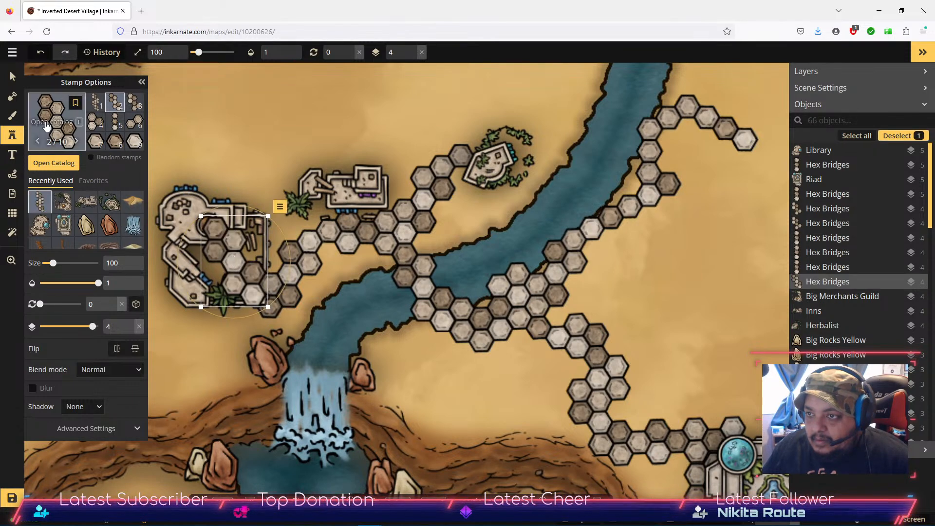
Move the Big Merchants Guild up to layer 5, above the courtyard hexes.
left_click(12, 77)
left_click(174, 223)
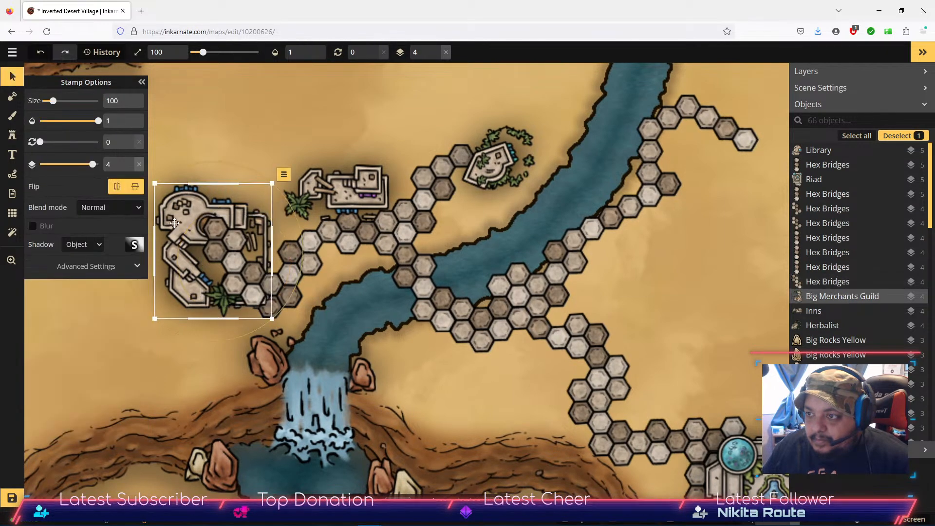
left_click(284, 174)
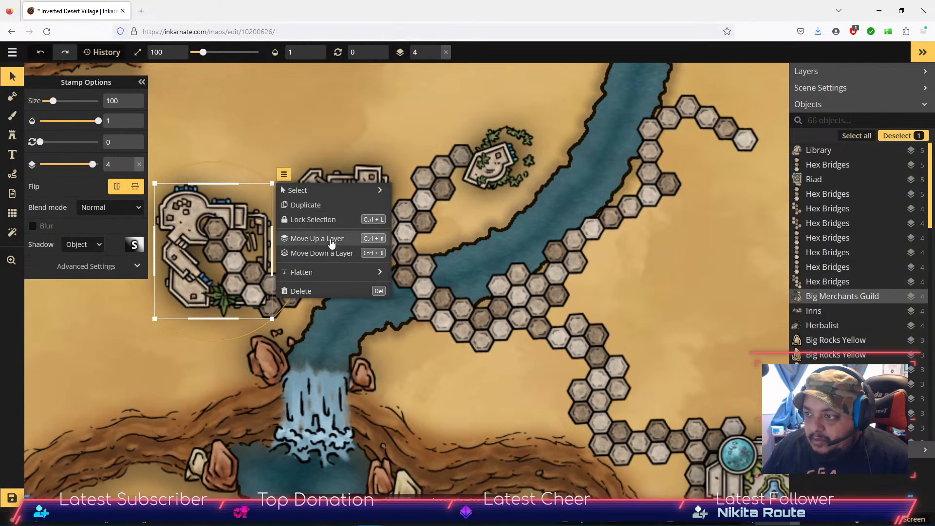
left_click(332, 240)
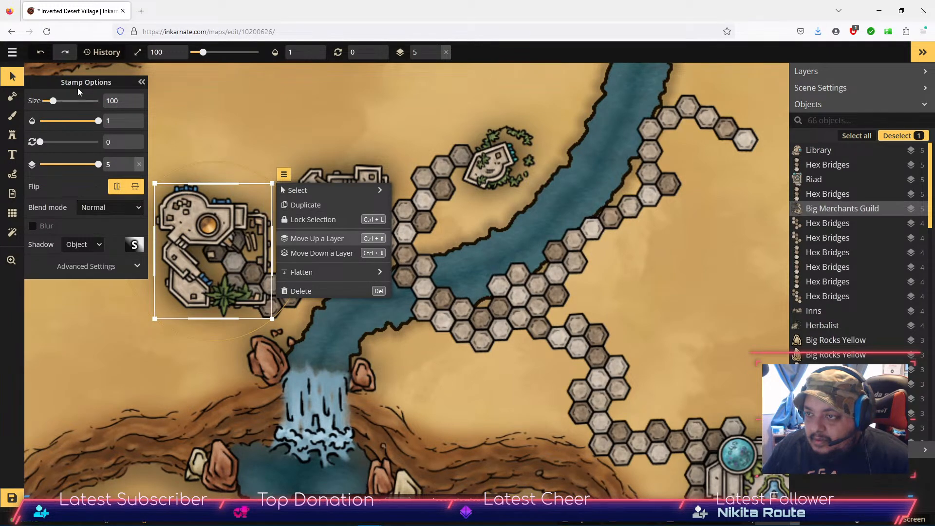
Place the three-hex Hex Bridges cluster west of the existing courtyard hexes and move it down to layer 4, beneath the guild.
left_click(12, 135)
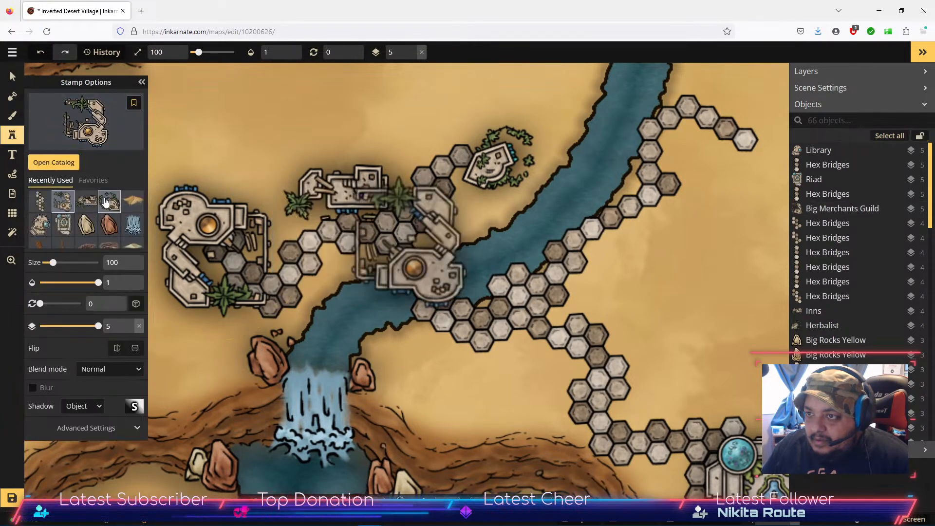
left_click(40, 201)
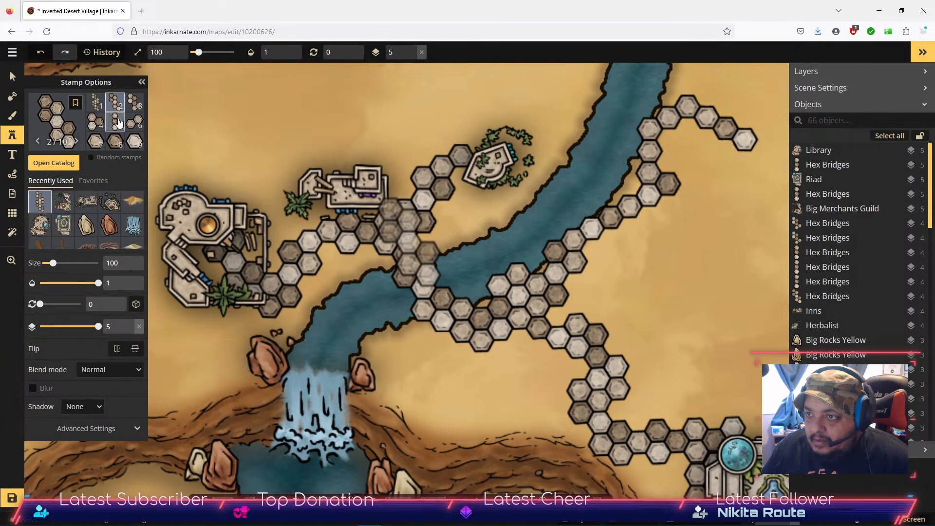
left_click(94, 126)
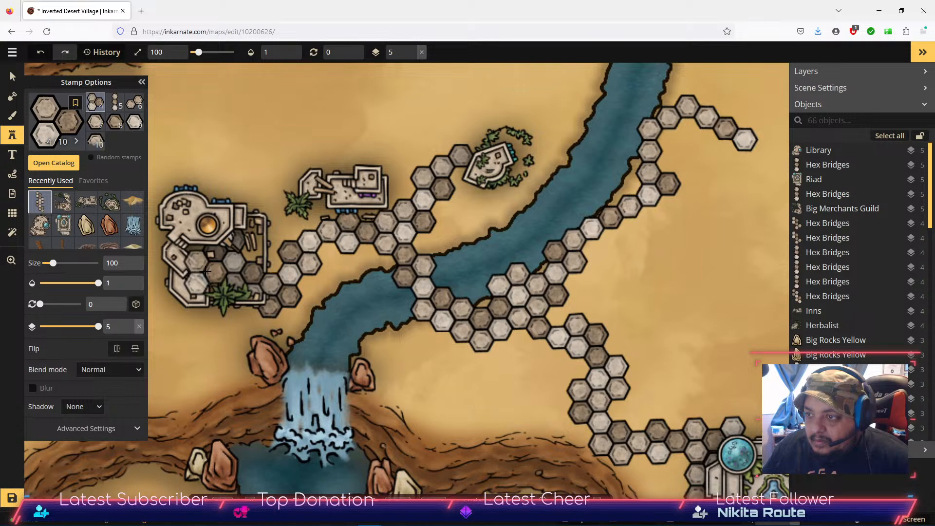
left_click(205, 272)
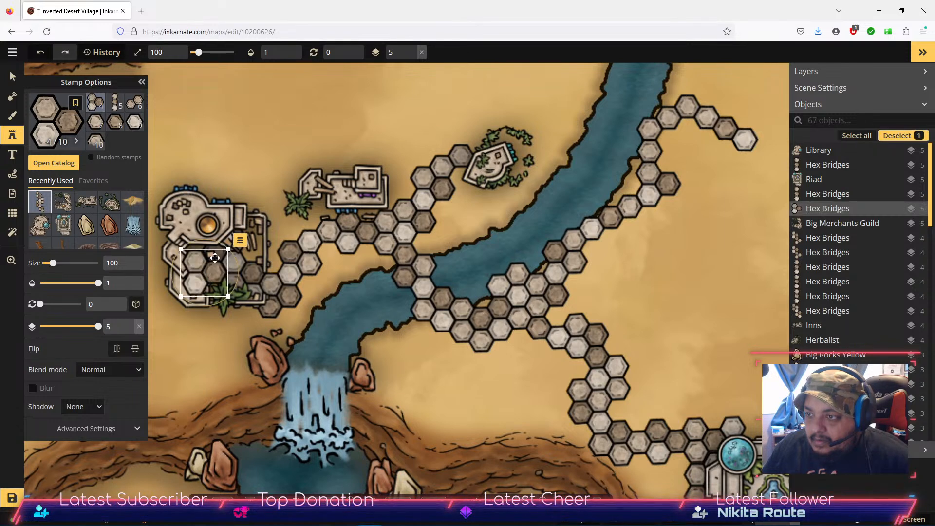
left_click(240, 240)
left_click(272, 318)
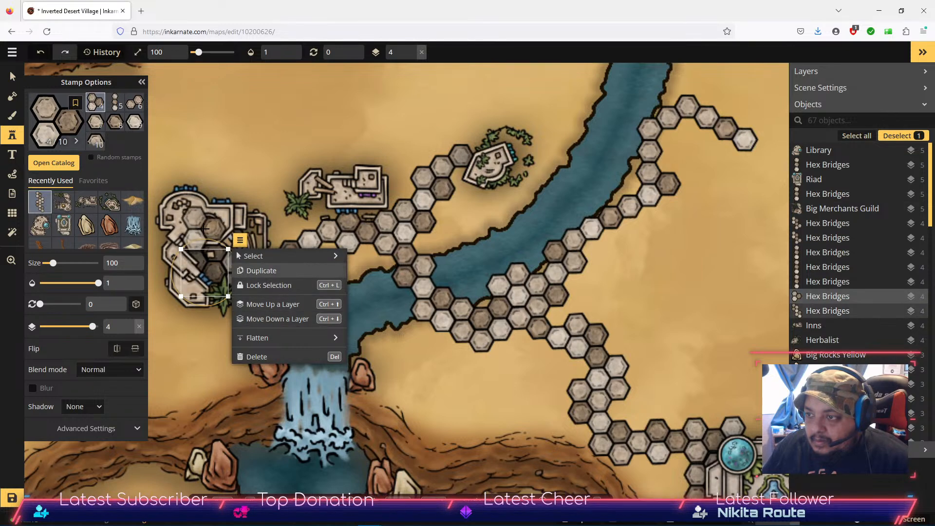
Place two more three-hex Hex Bridges clusters in the Big Merchants Guild's courtyard and fill the gap at its east edge with a single brown hex.
left_click(205, 229)
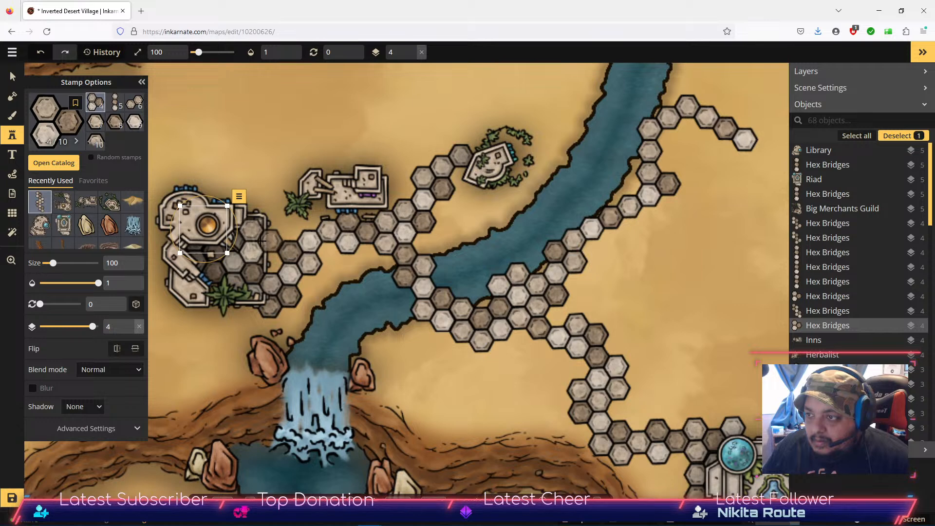
left_click(263, 241)
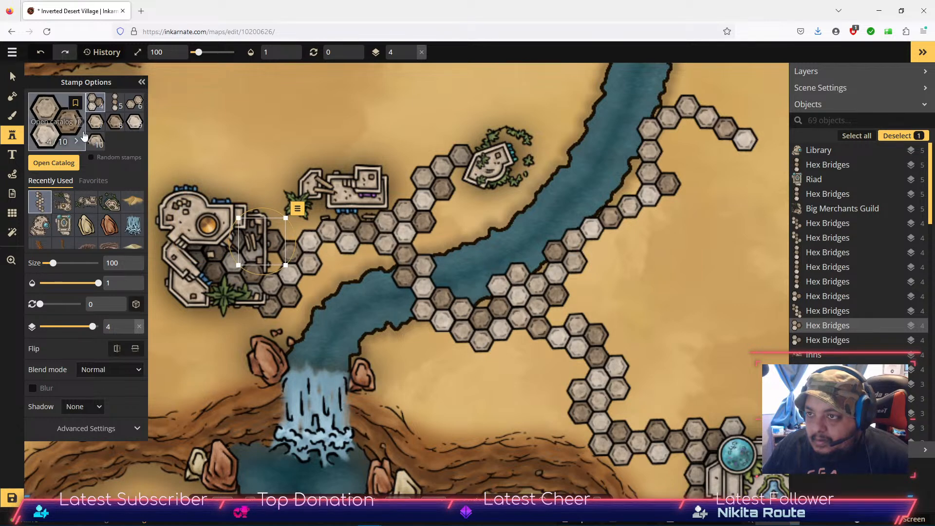
left_click(115, 126)
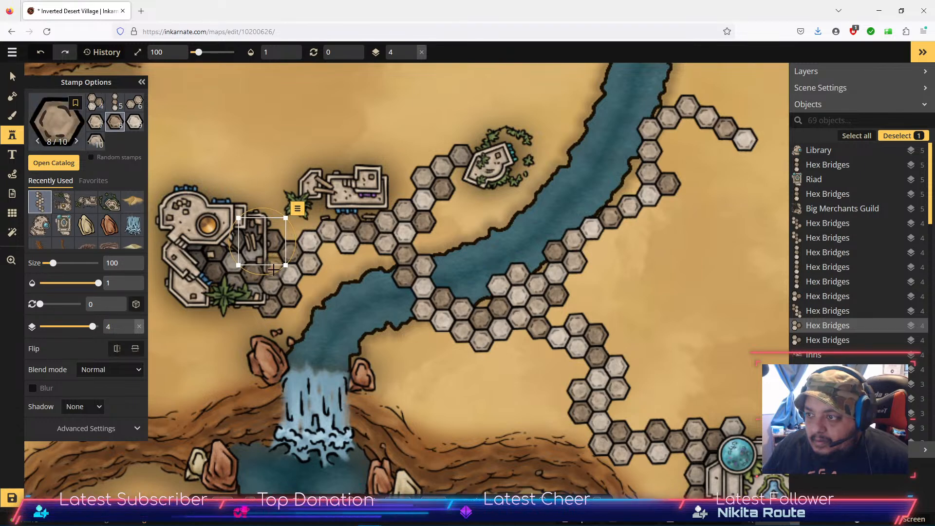
left_click(321, 289)
left_click_drag(320, 289, 278, 266)
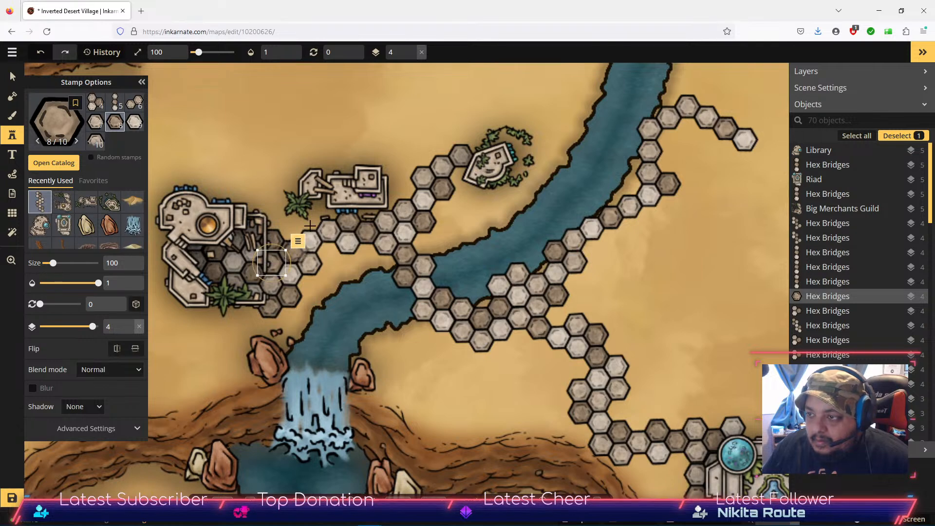
Place a single brown hex and a single white hex along the south side of the Inns, joined to the path.
left_click(9, 78)
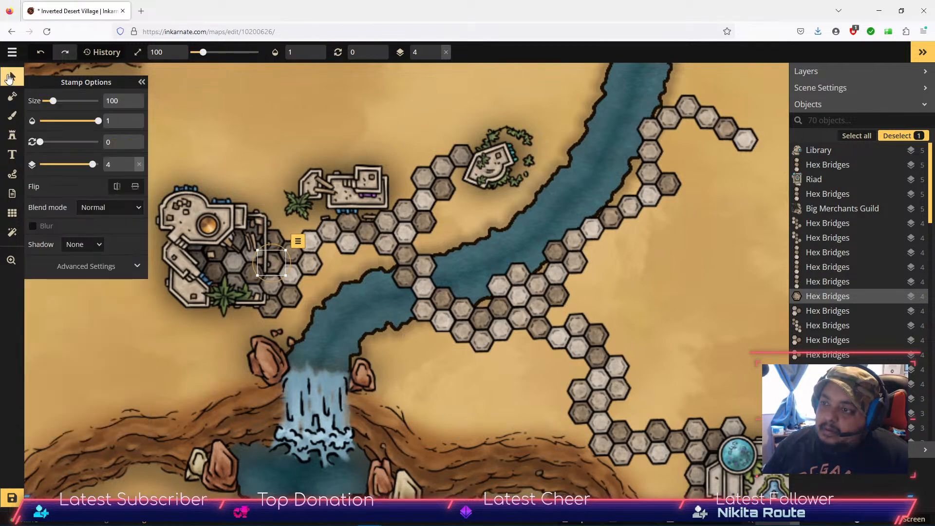
key("space")
left_click_drag(441, 404, 533, 400)
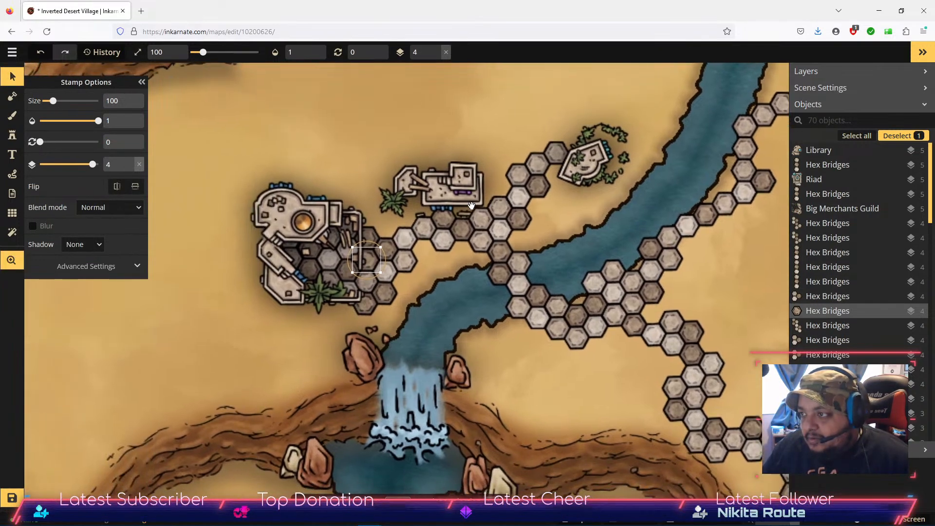
left_click(12, 135)
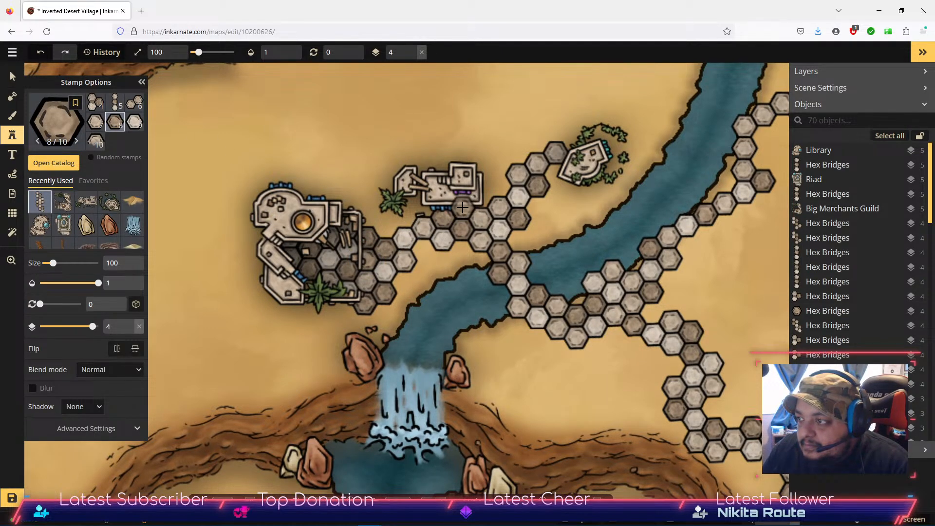
left_click(461, 208)
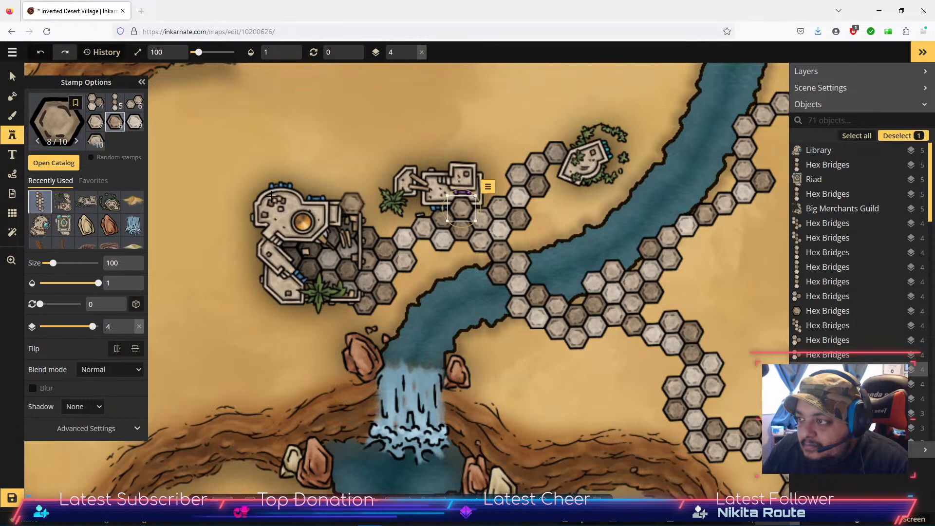
left_click(134, 122)
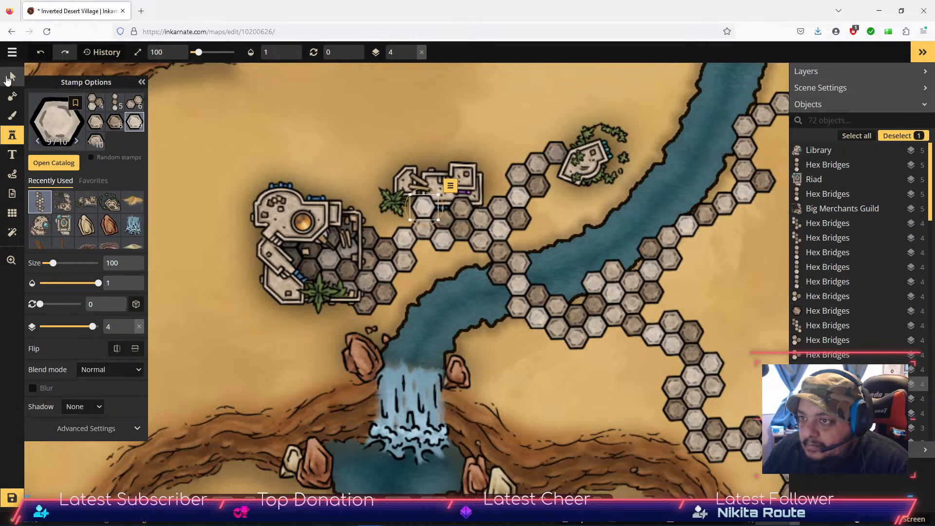
Move the Inns up to layer 5, above the path hexes.
left_click(13, 76)
left_click(469, 174)
left_click(496, 151)
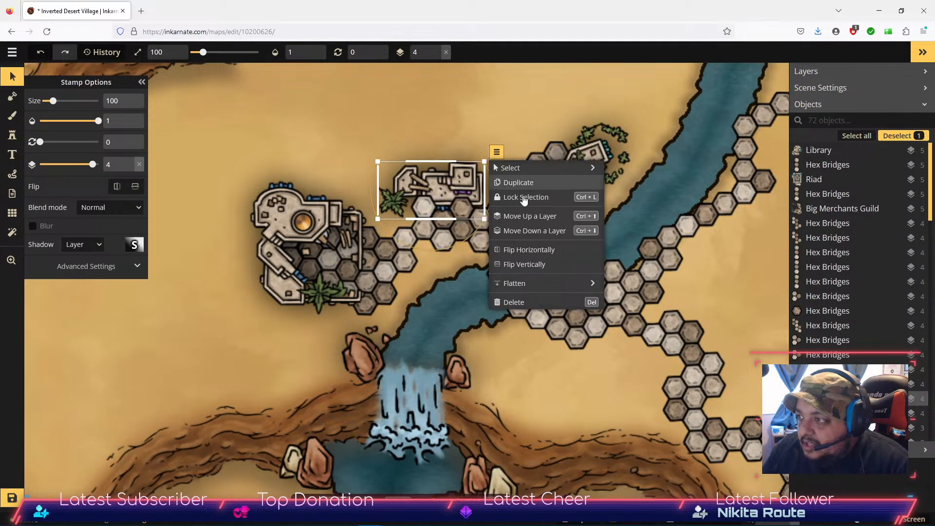
left_click(533, 221)
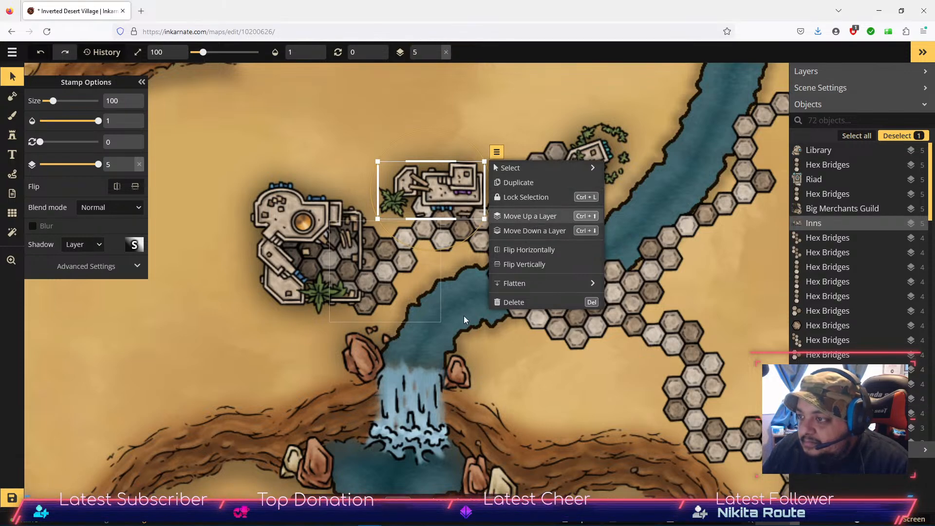
left_click(534, 379)
Choose the Big Mages Guild from the stamp catalog and place it at size 100 just south of the path, east of the waterfall.
left_click_drag(572, 386, 459, 363)
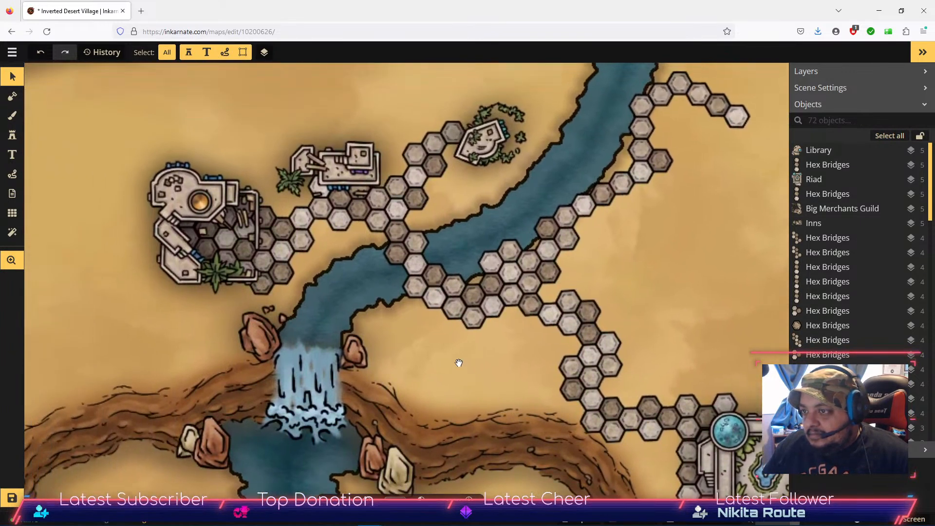
left_click(15, 138)
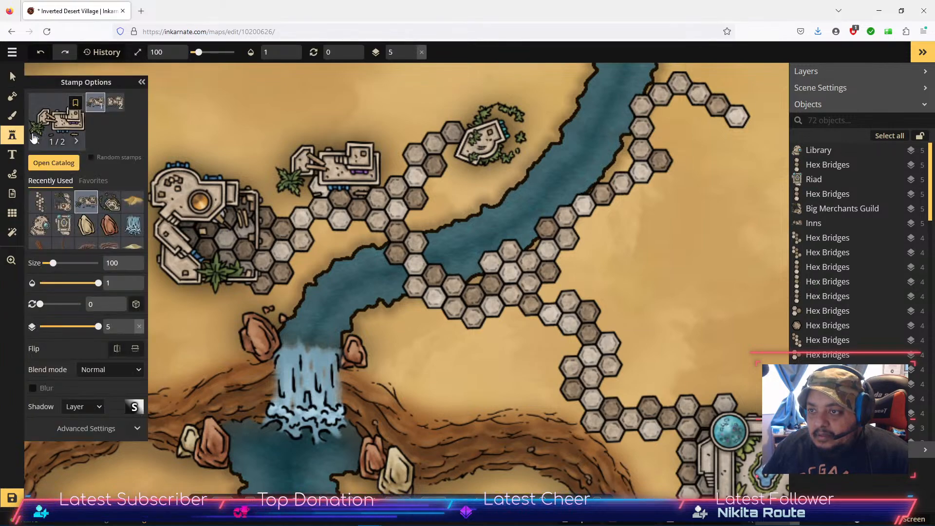
left_click(55, 164)
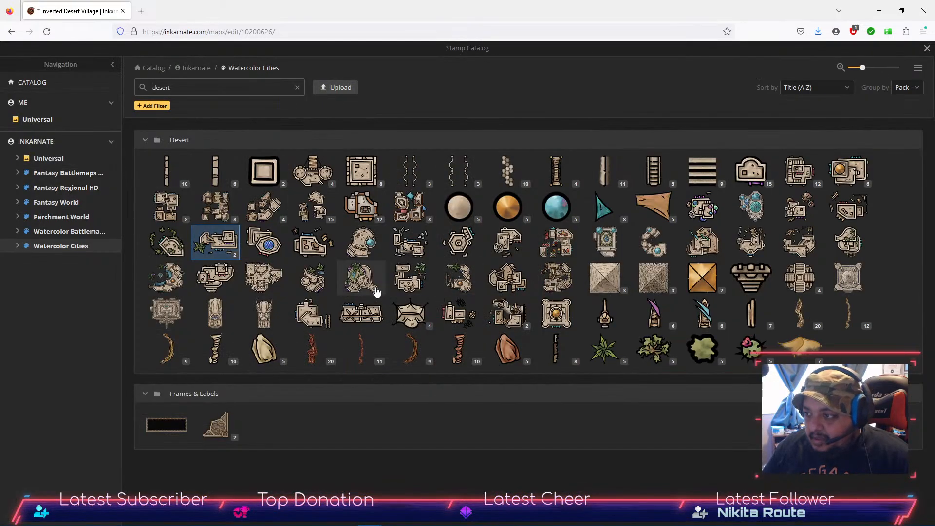
mouse_move(360, 286)
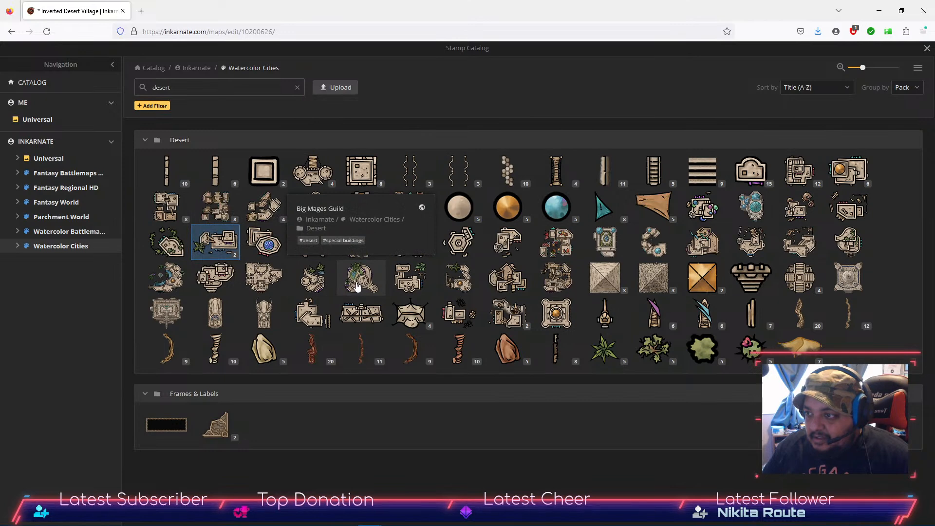
mouse_move(320, 282)
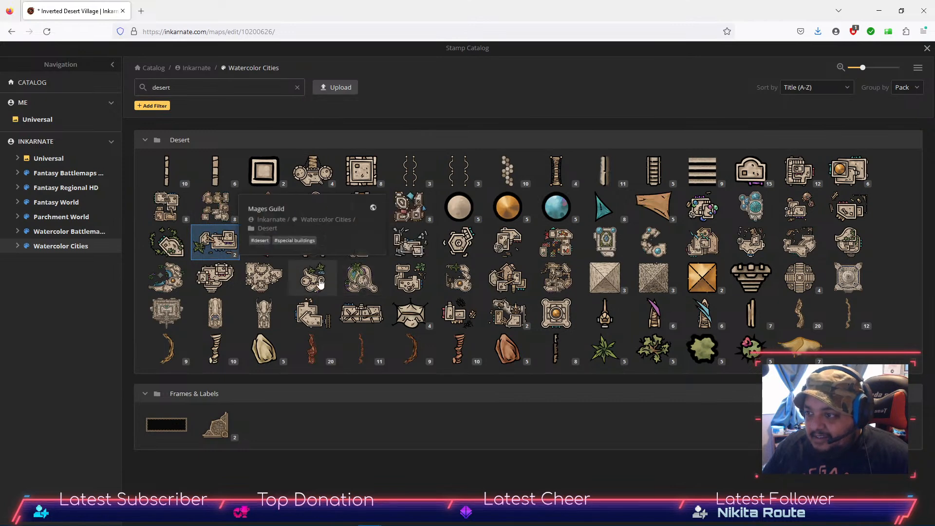
mouse_move(265, 283)
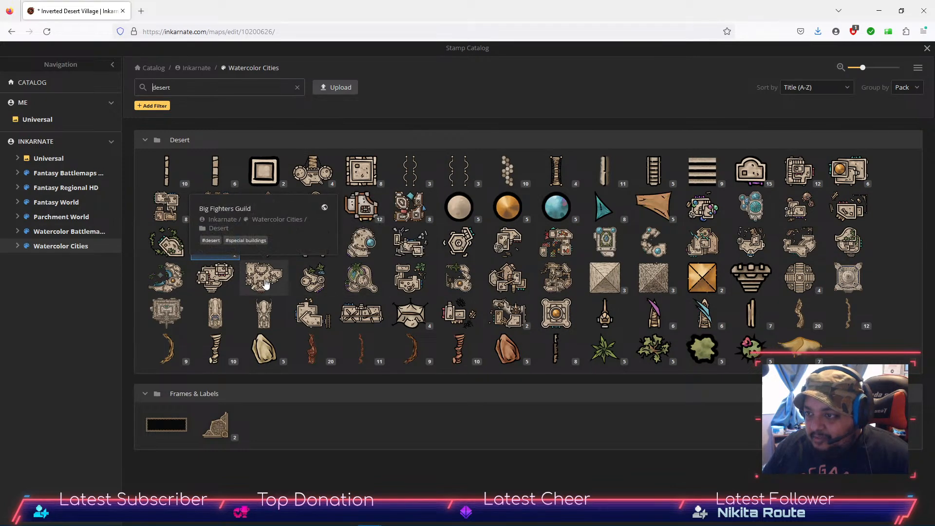
left_click(361, 287)
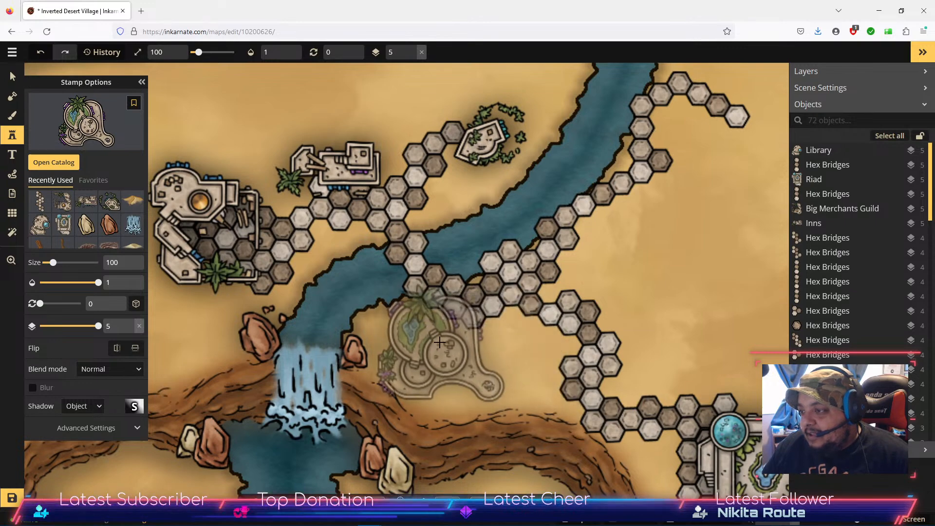
left_click(456, 346)
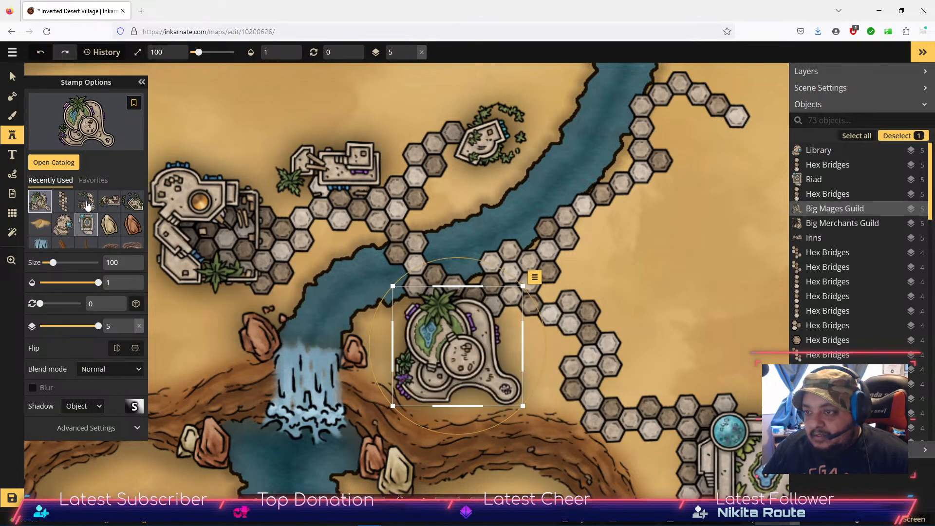
Flip the Big Mages Guild vertically and horizontally, rotate it to 287, and move it east into the bend of the hex path.
left_click(135, 348)
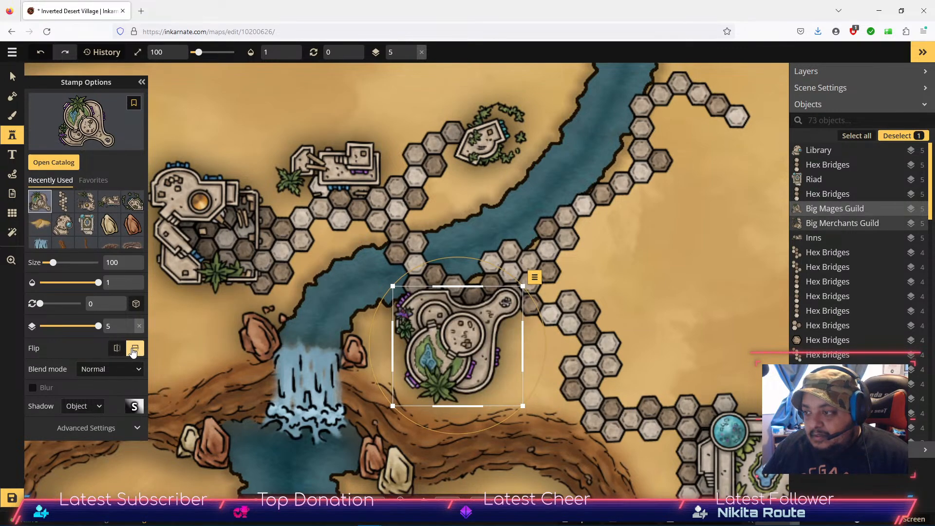
left_click_drag(472, 329, 454, 351)
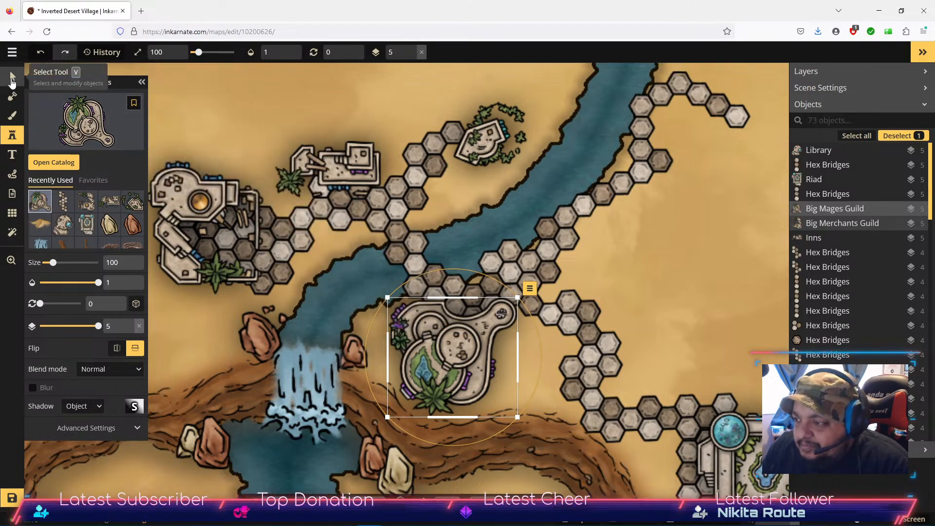
left_click(116, 349)
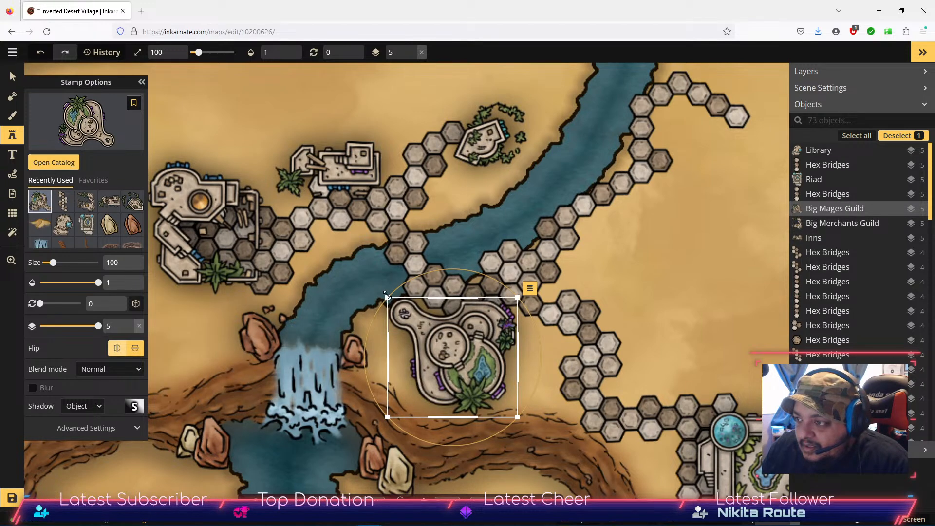
left_click(12, 78)
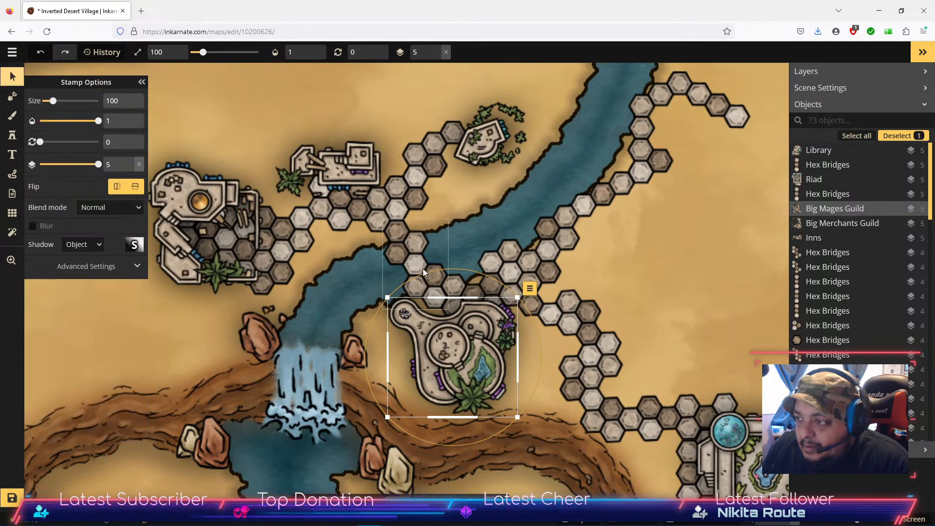
left_click_drag(422, 273, 401, 362)
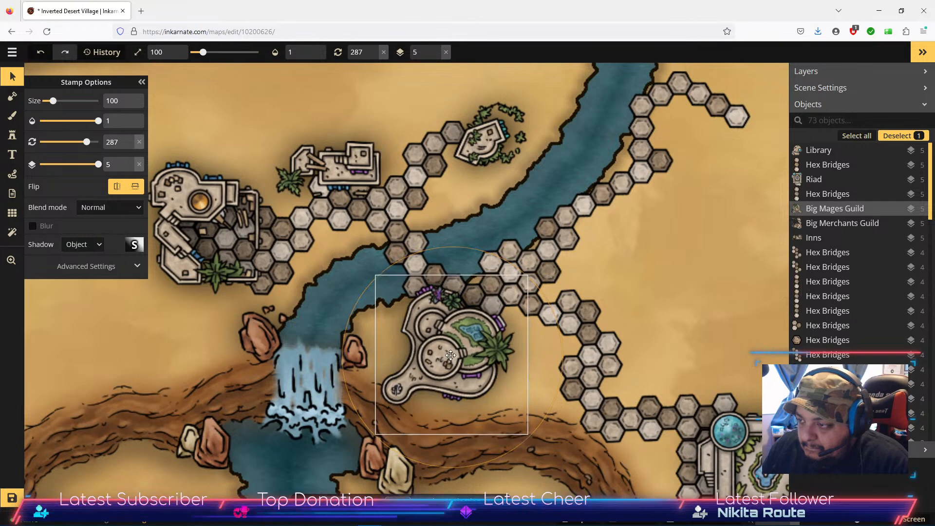
left_click_drag(452, 356, 552, 362)
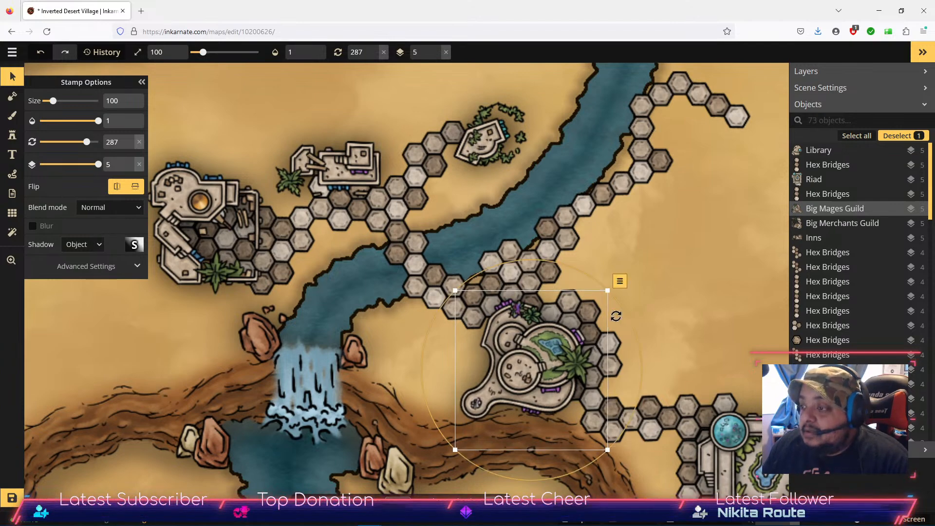
Choose Simple Palm Trees and place four at size 100: two north of the small buildings, one east of the river, one west of the Mages Guild.
left_click(13, 136)
left_click(52, 162)
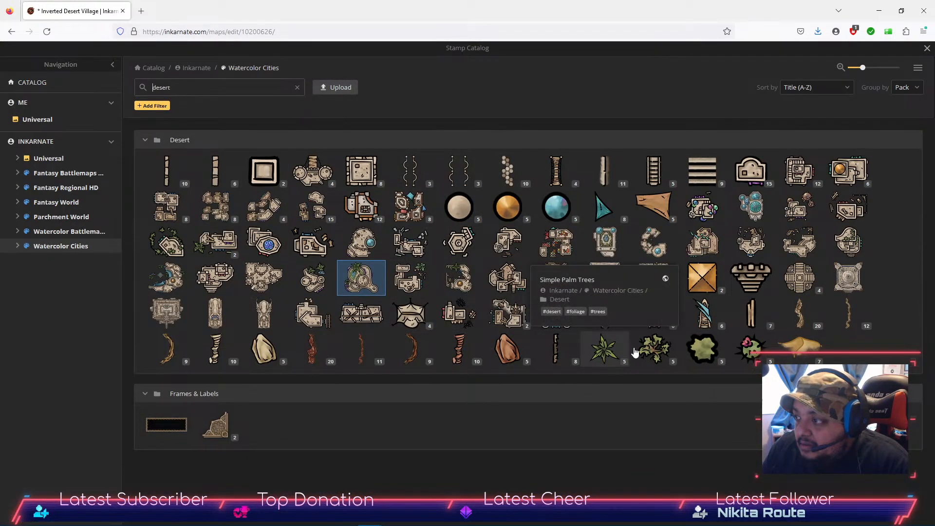
left_click(609, 350)
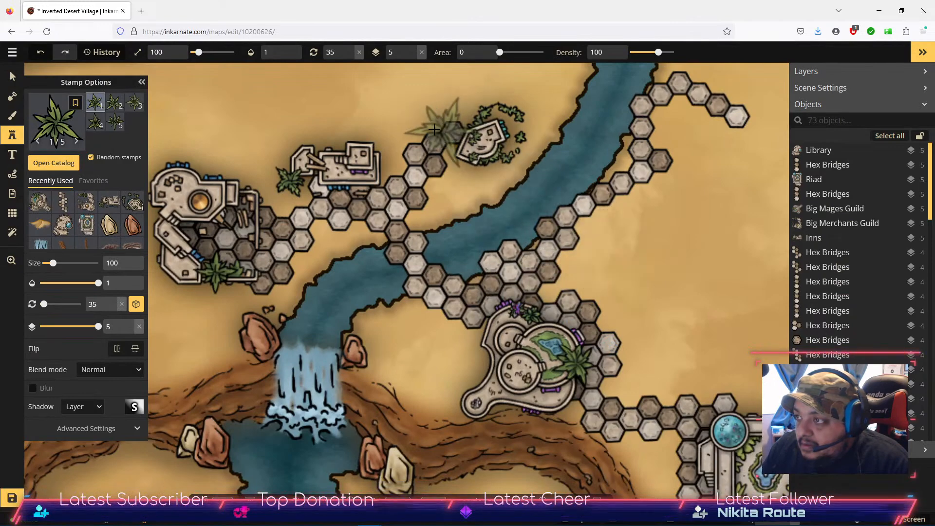
left_click(404, 119)
left_click(509, 77)
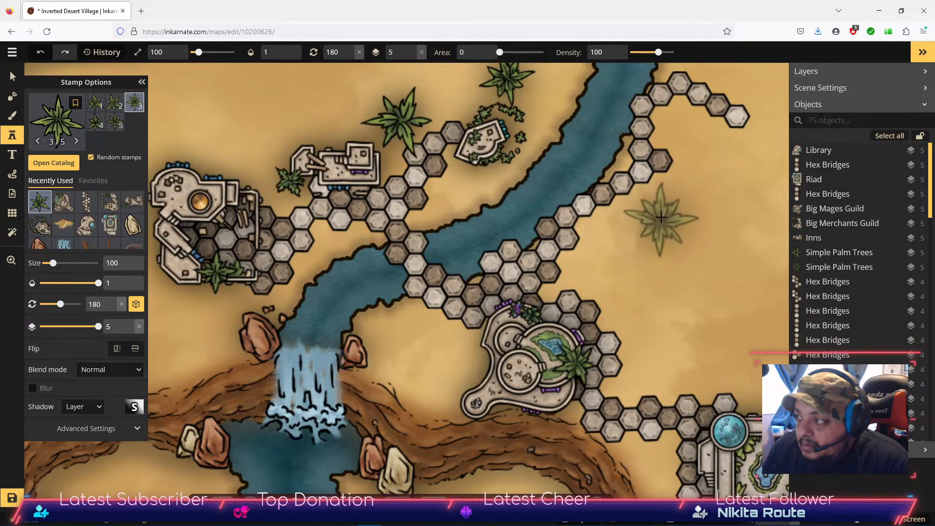
left_click(645, 212)
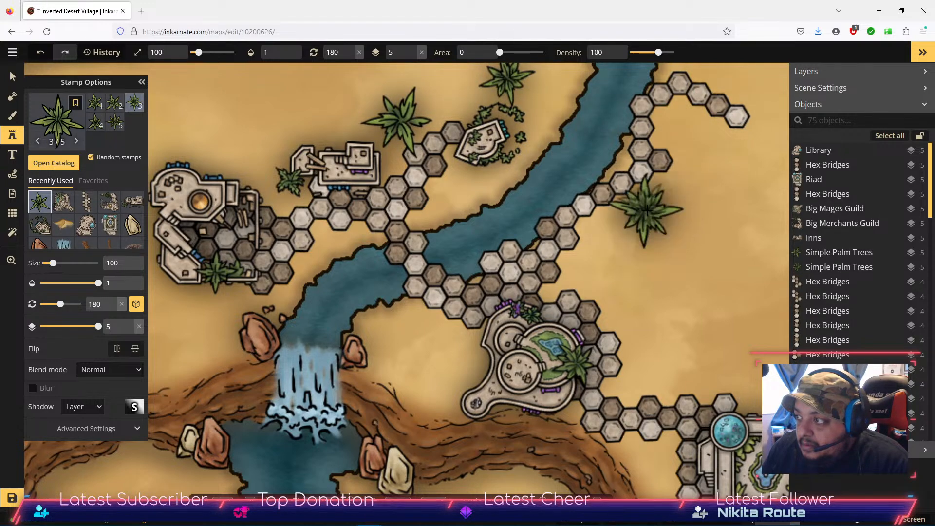
left_click(409, 321)
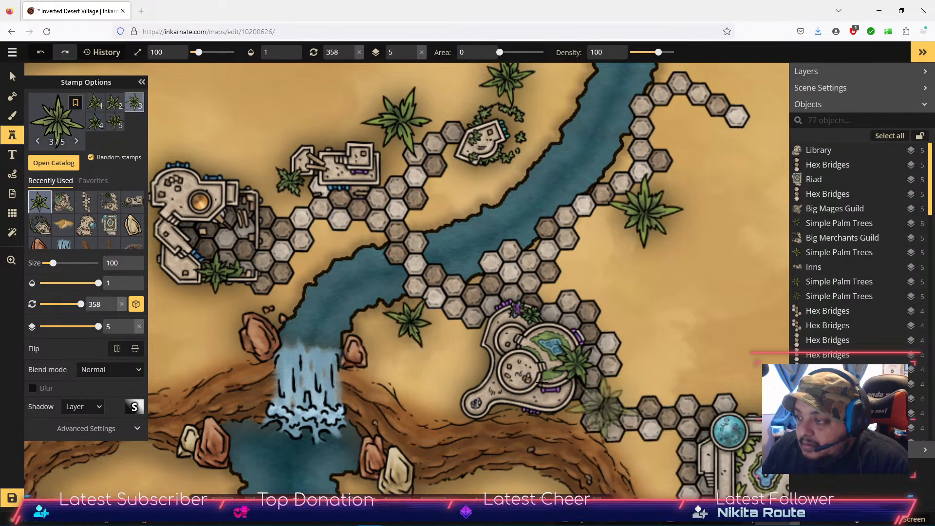
Place a cluster of three Simple Palm Trees southwest of the Big Merchants Guild, above the cliff.
left_click_drag(433, 371, 683, 336)
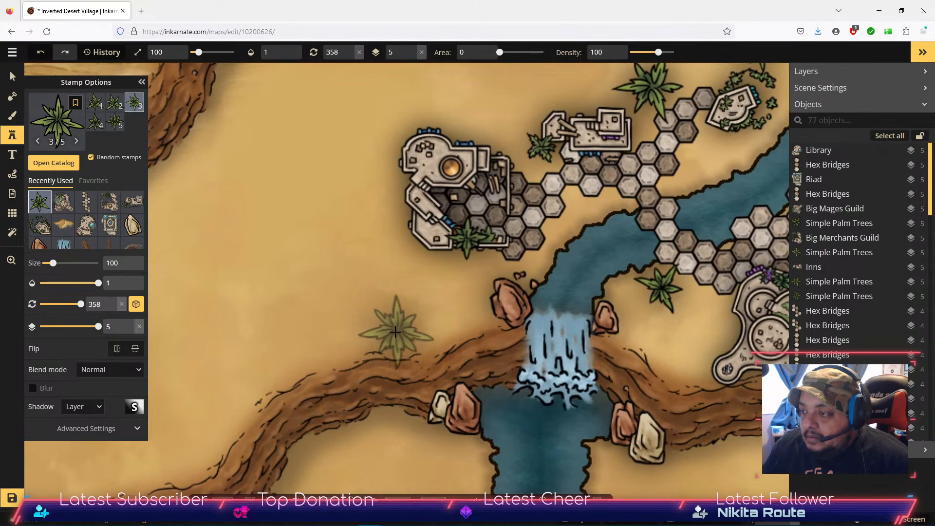
left_click(395, 332)
left_click(346, 307)
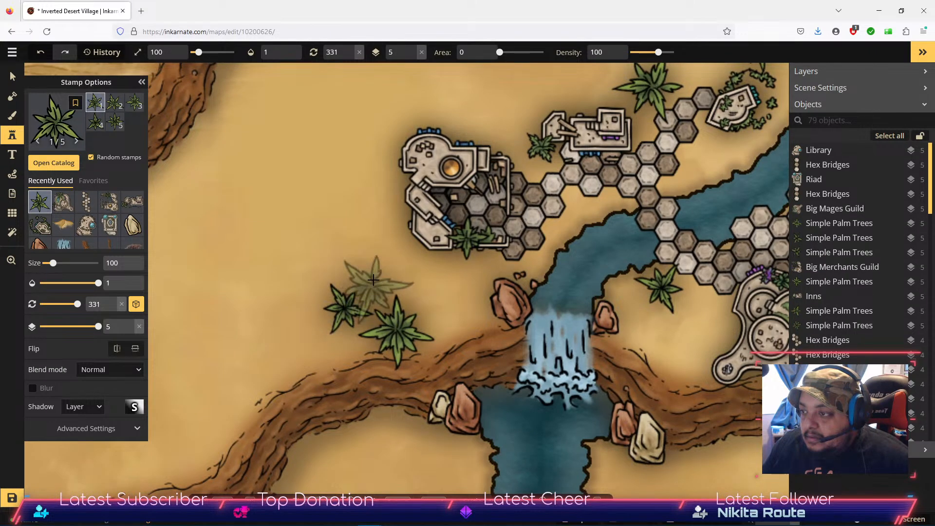
left_click(373, 280)
Place a cluster of three Simple Palm Trees on the east shore of the lake below the waterfall.
scroll(591, 270, "down", 3)
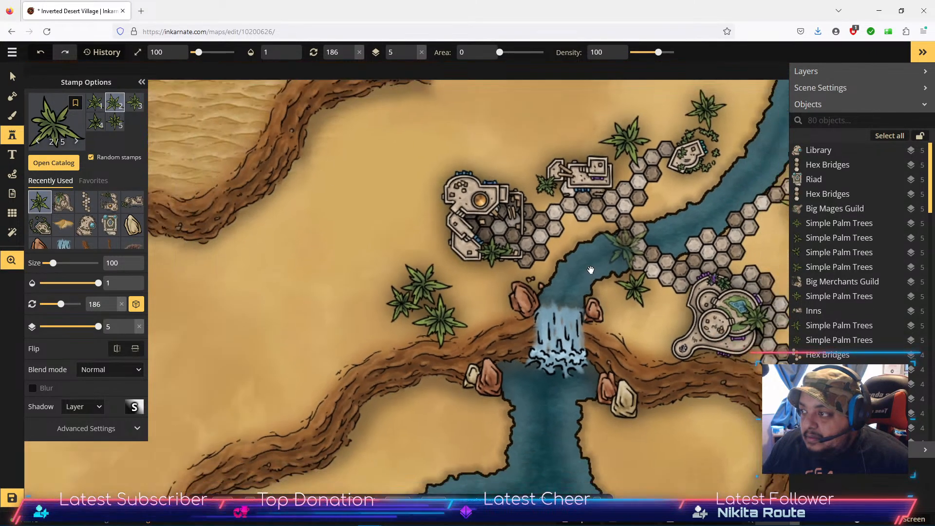
scroll(591, 270, "down", 5)
left_click_drag(665, 314, 438, 304)
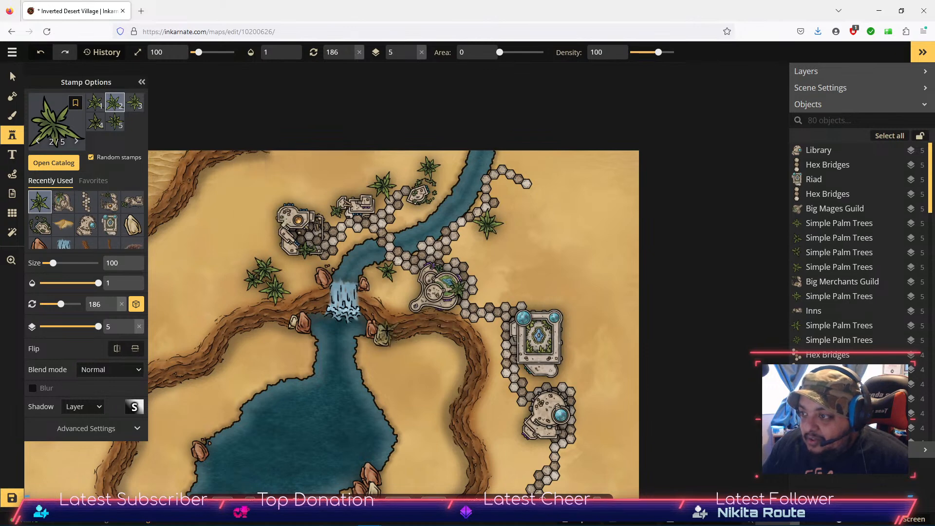
left_click(406, 415)
left_click(425, 422)
left_click(415, 439)
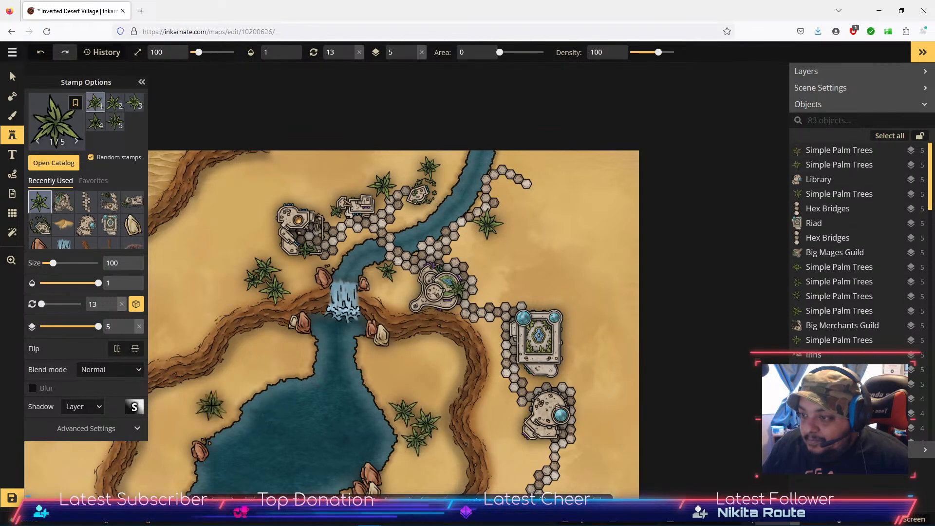
Place a cluster of four Simple Palm Trees on the northwest shore of the lake, above the single rock.
left_click(211, 405)
left_click(185, 406)
left_click(170, 431)
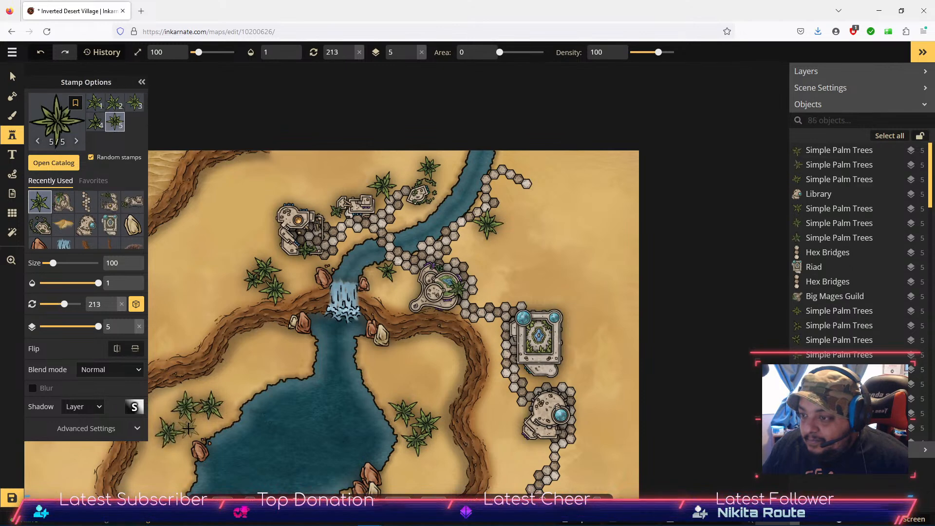
left_click(209, 423)
Place two Simple Palm Trees at the map's north edge east of the river and one north of the small building west of it.
left_click_drag(452, 405, 494, 276)
left_click_drag(498, 215, 483, 341)
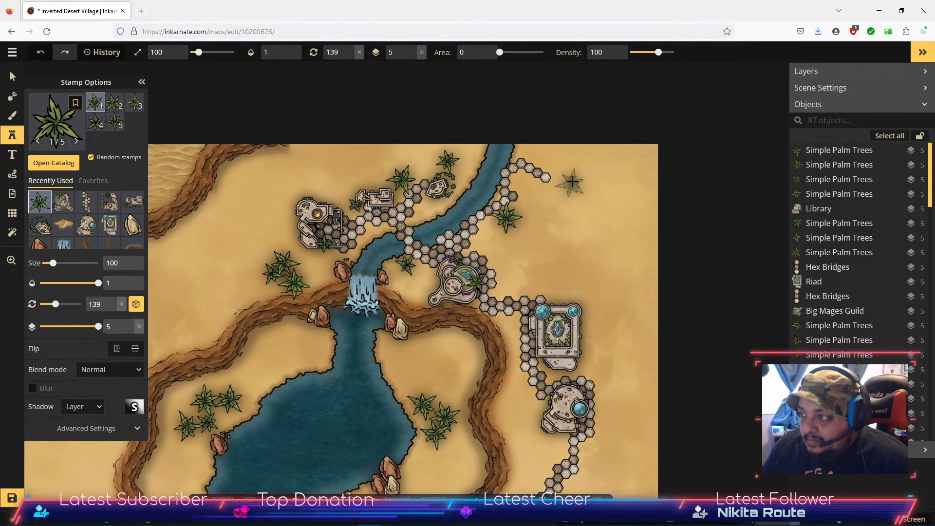
left_click(563, 154)
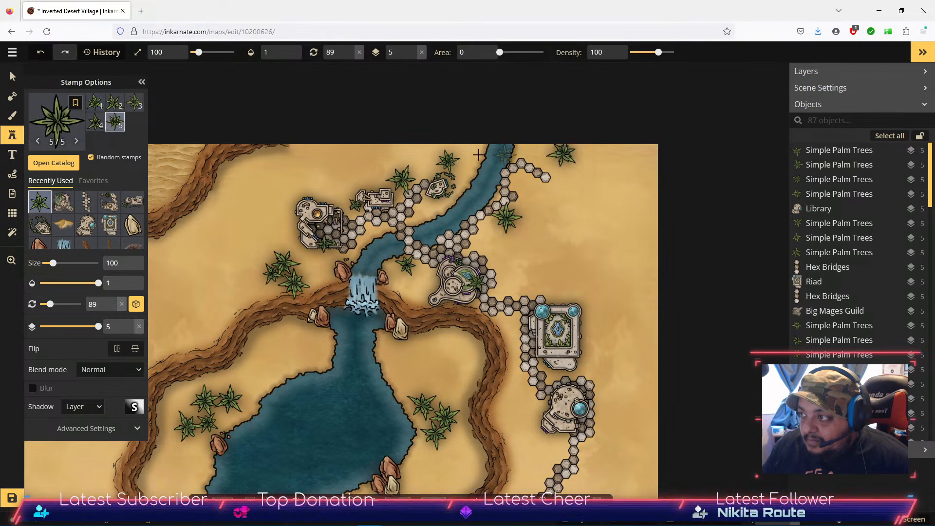
left_click(541, 148)
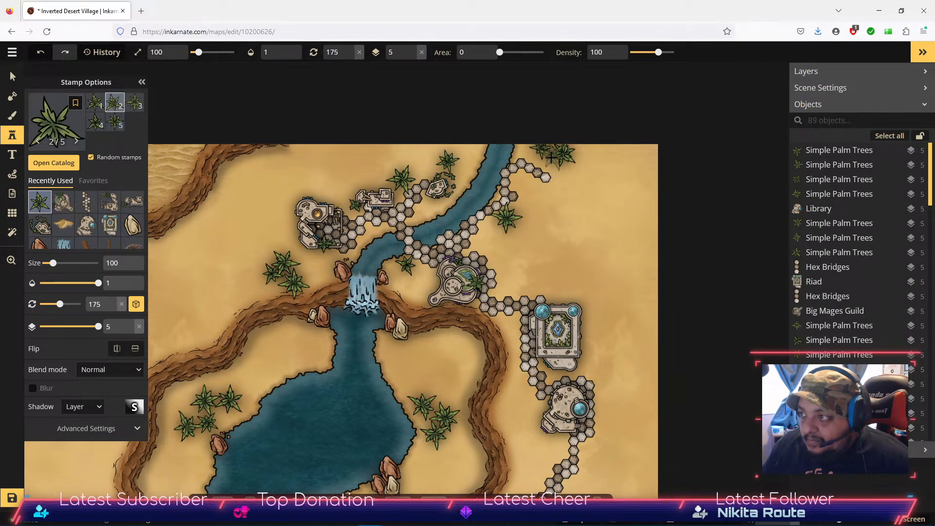
left_click(435, 161)
Place a cluster of three Simple Palm Trees on the lake's southeast shore, southwest of the rock group.
left_click_drag(480, 433, 658, 231)
left_click(497, 319)
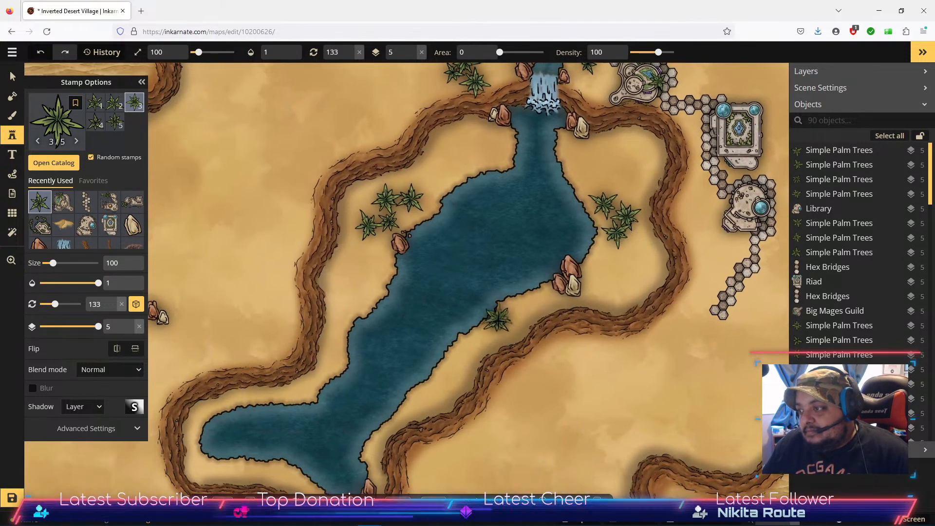
left_click(485, 343)
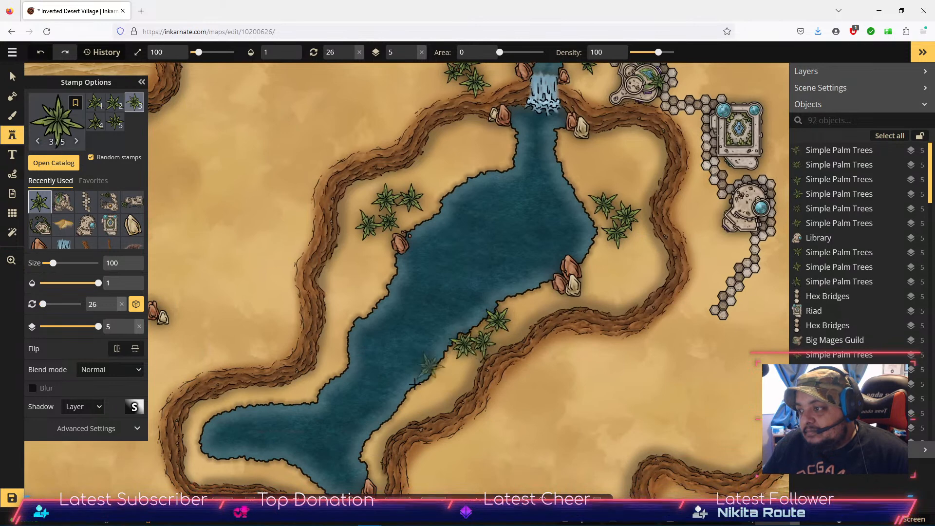
left_click(424, 374)
Line the south shore of the lake's western arm with five Simple Palm Trees.
left_click_drag(304, 485, 396, 378)
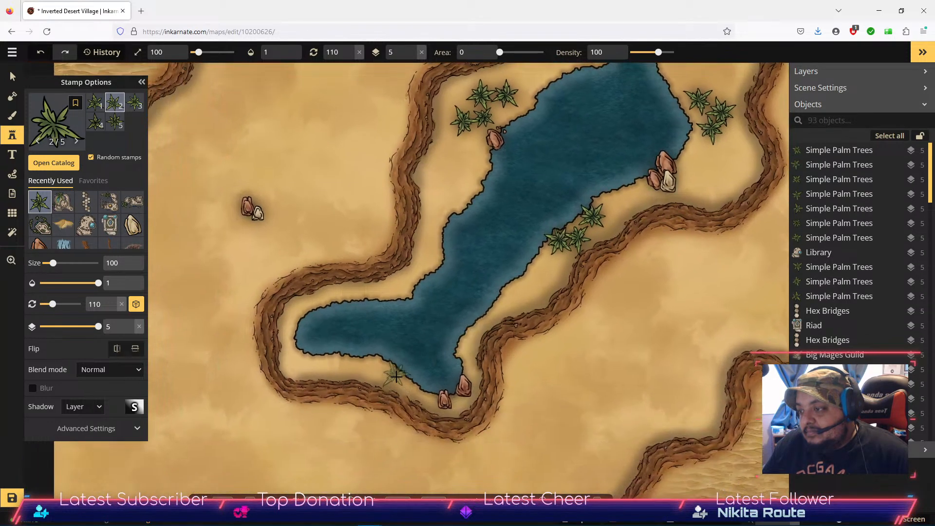
left_click(379, 371)
left_click(362, 367)
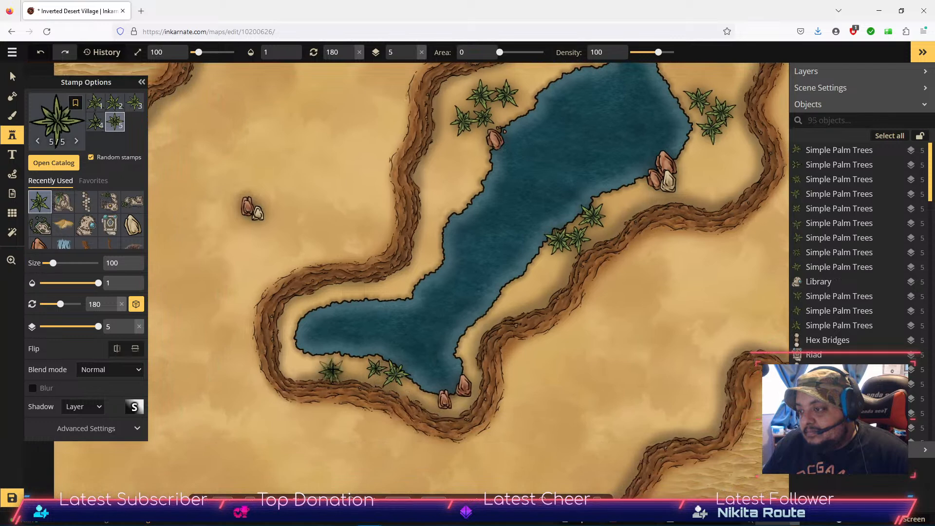
left_click(331, 371)
left_click(352, 364)
left_click(317, 359)
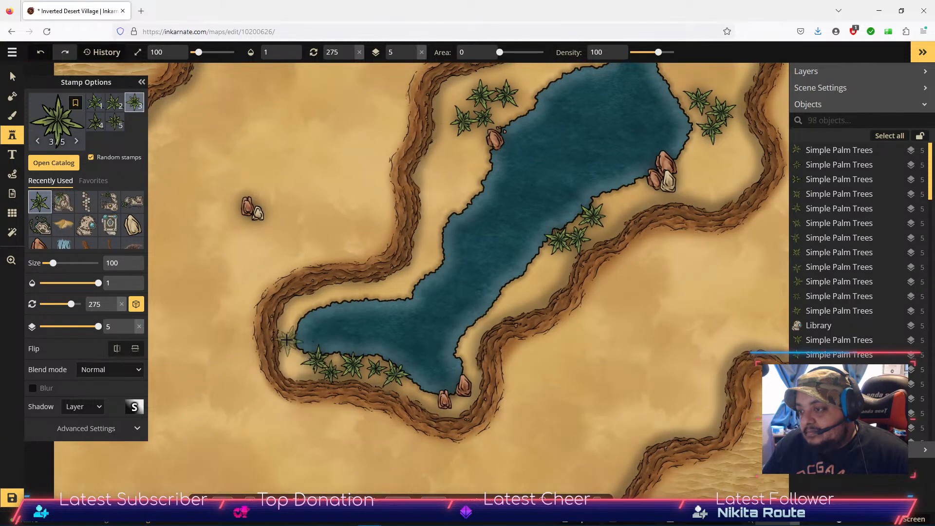
Place seven Simple Palm Trees around the western tip and along the north shore of the lake's western arm.
left_click(286, 338)
left_click(310, 304)
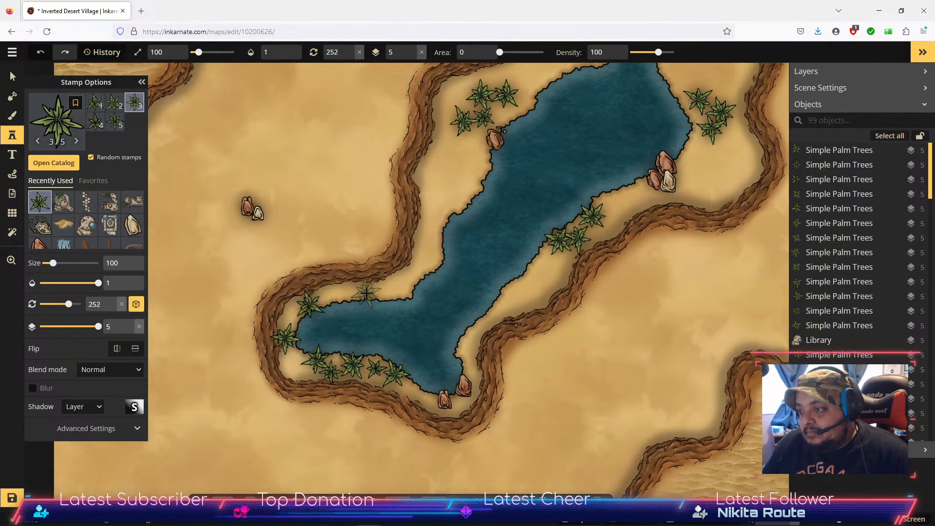
left_click(366, 292)
left_click(396, 282)
left_click(421, 266)
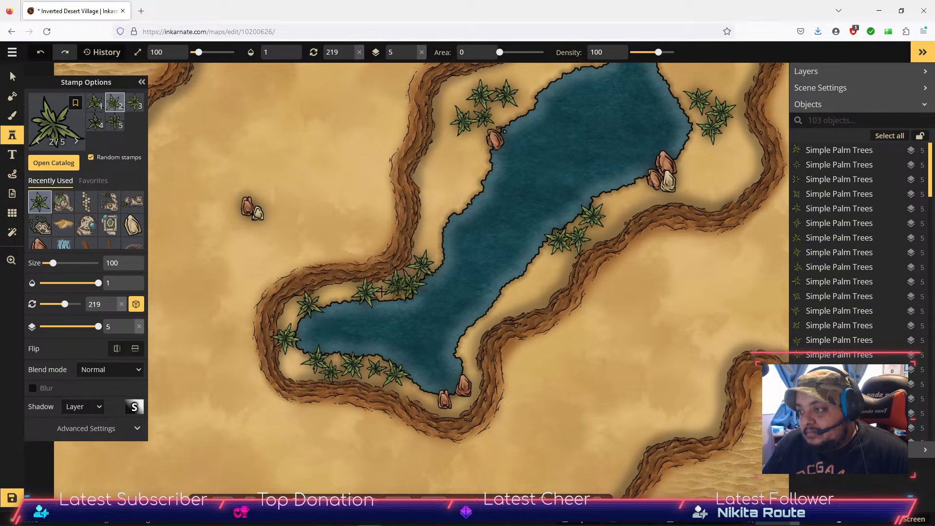
left_click(396, 289)
left_click(339, 296)
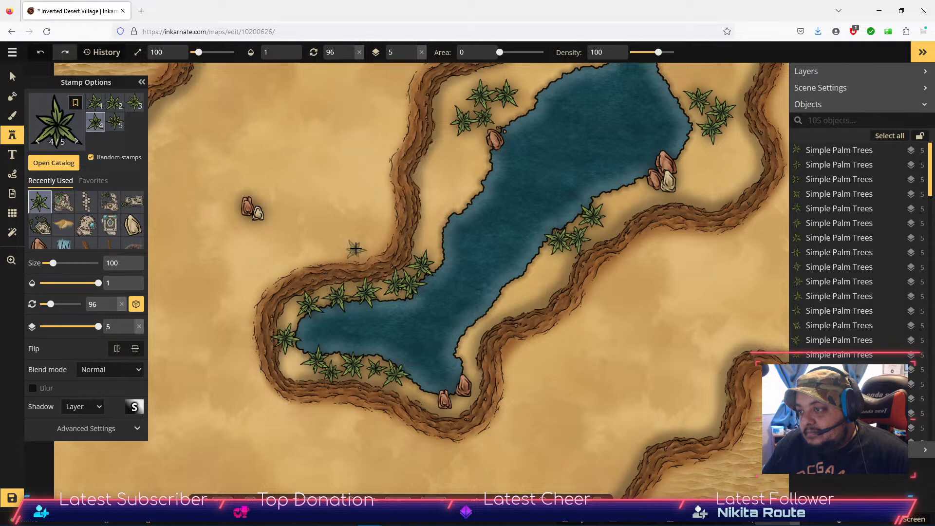
Scatter four Simple Palm Trees on the open sand outside the cliff, east of the pair of small rocks.
left_click(366, 220)
left_click(334, 220)
left_click(308, 239)
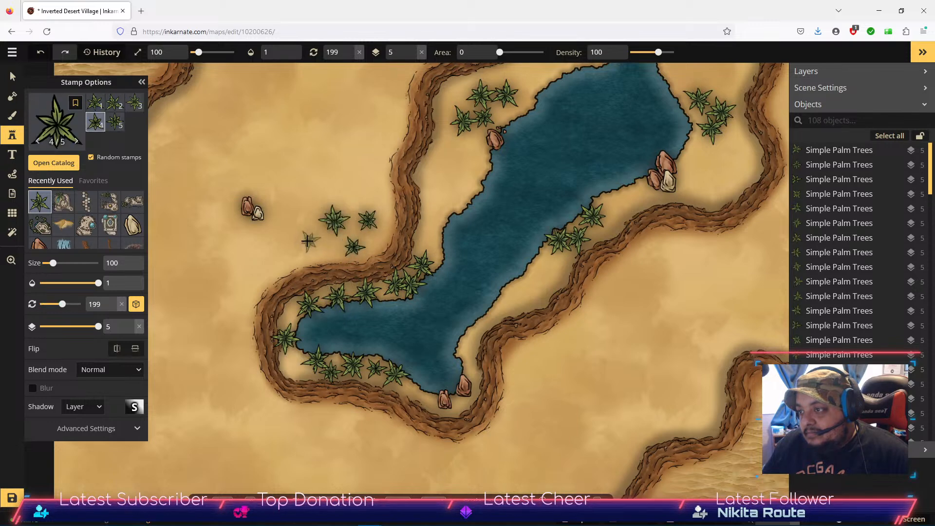
Place a cluster of Simple Palm Trees outside the cliff, southeast of the lake's southern end.
left_click(514, 390)
left_click(519, 372)
left_click(543, 396)
left_click(521, 416)
left_click(554, 378)
Choose the Fishery stamp from the desert assets and place one at size 100 on the lake's east shore.
scroll(603, 343, "down", 4)
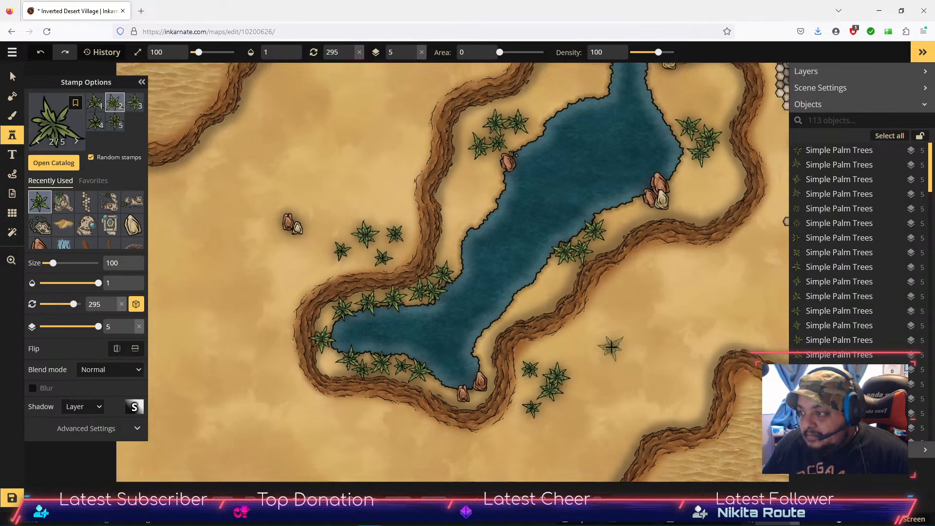
left_click_drag(641, 344, 491, 443)
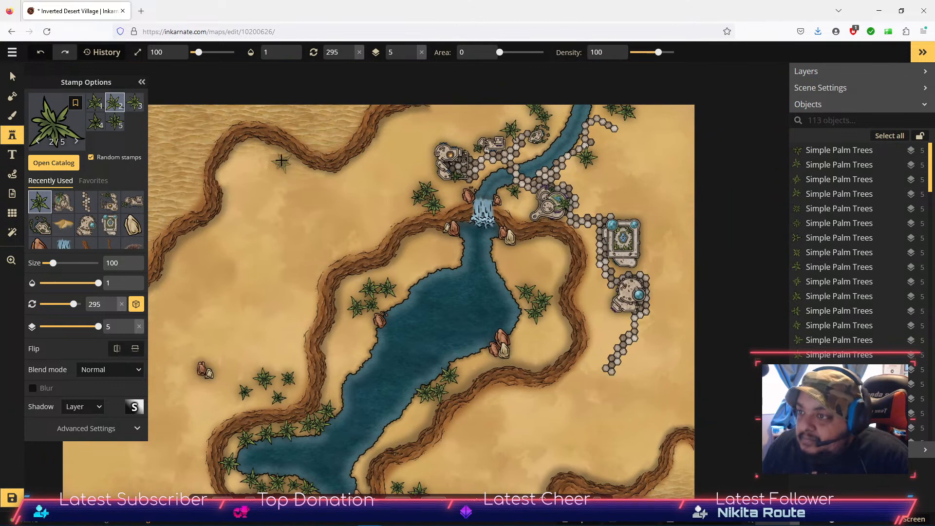
left_click(54, 163)
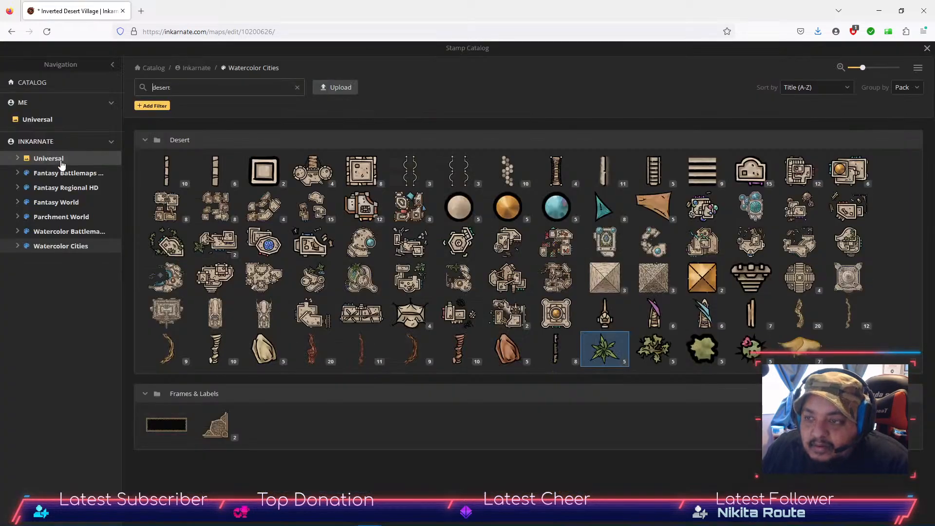
left_click(466, 316)
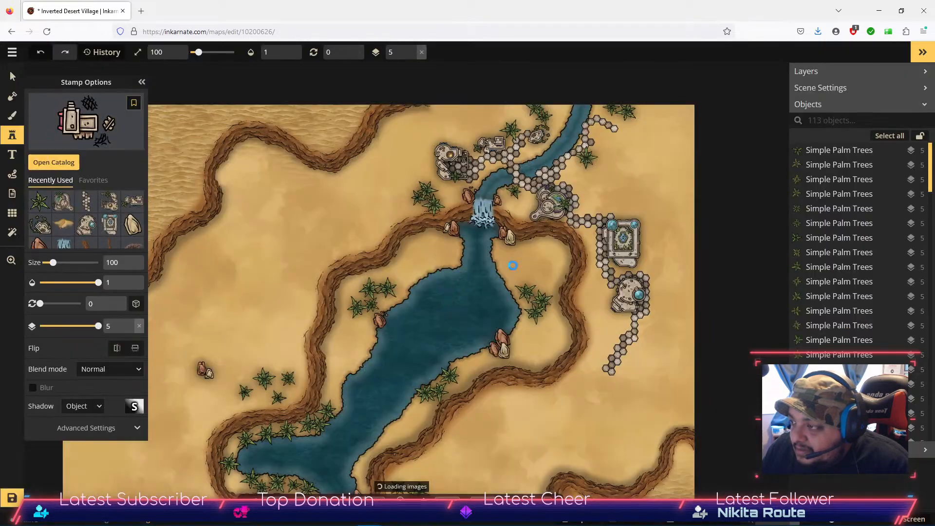
scroll(526, 255, "up", 4)
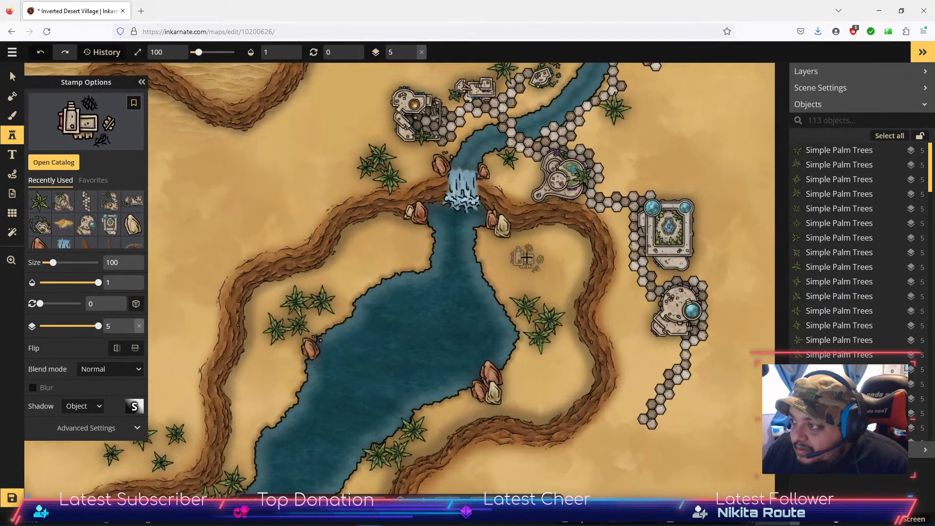
scroll(518, 258, "up", 4)
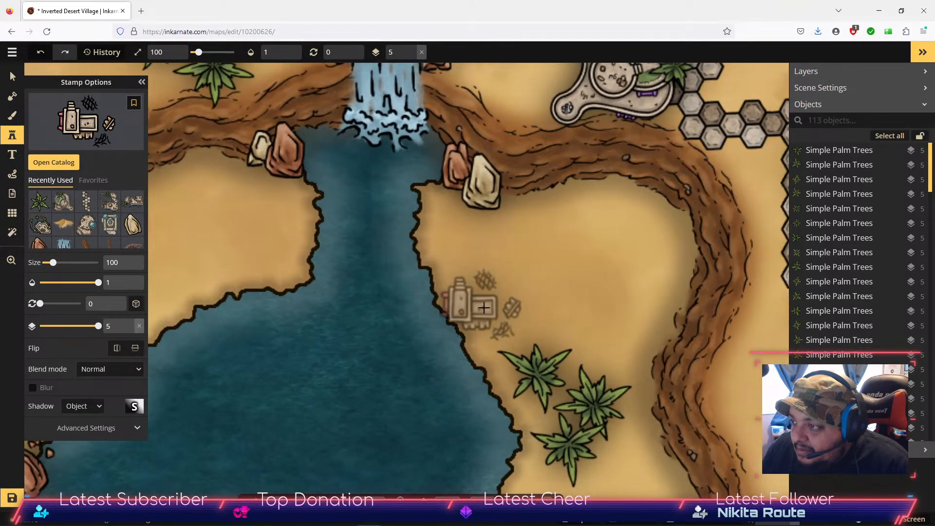
left_click(506, 332)
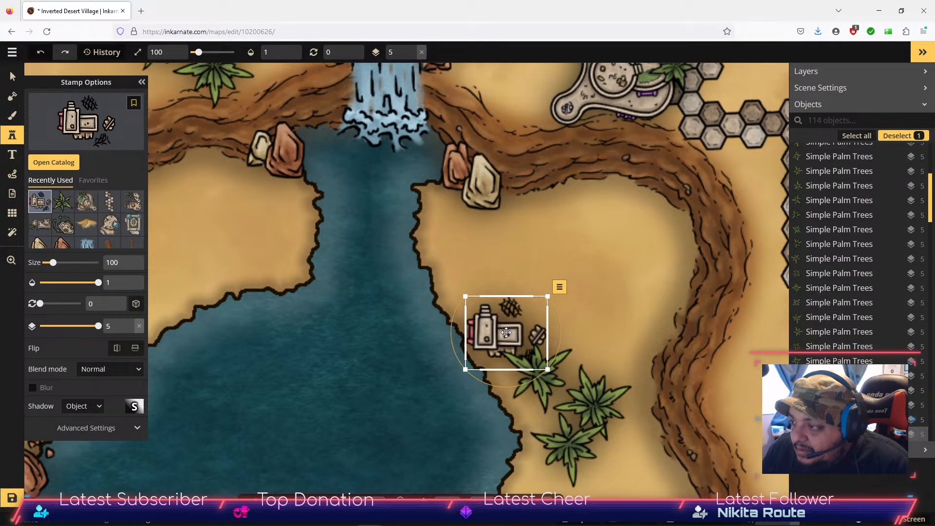
Move the Fishery south to the shoreline beside the rock group and rotate it to 29.
left_click_drag(497, 333, 565, 479)
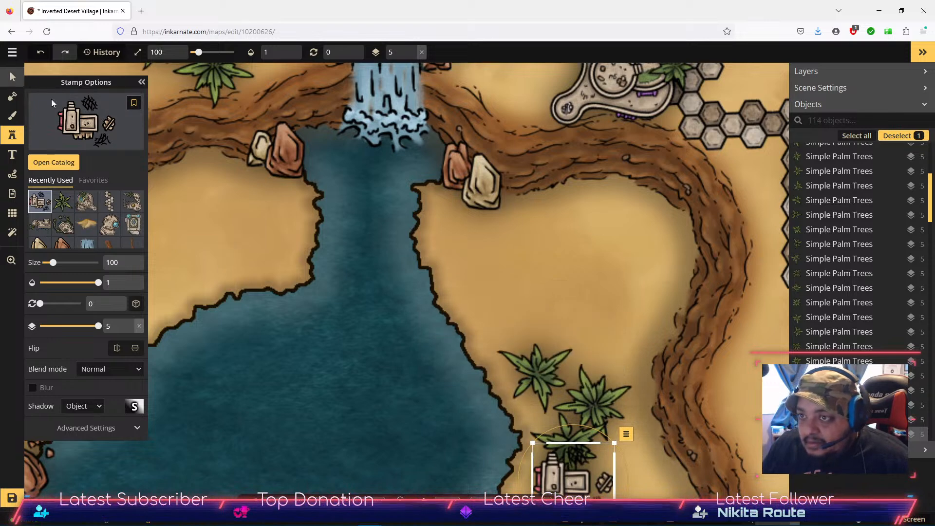
left_click(12, 76)
left_click_drag(529, 353, 555, 150)
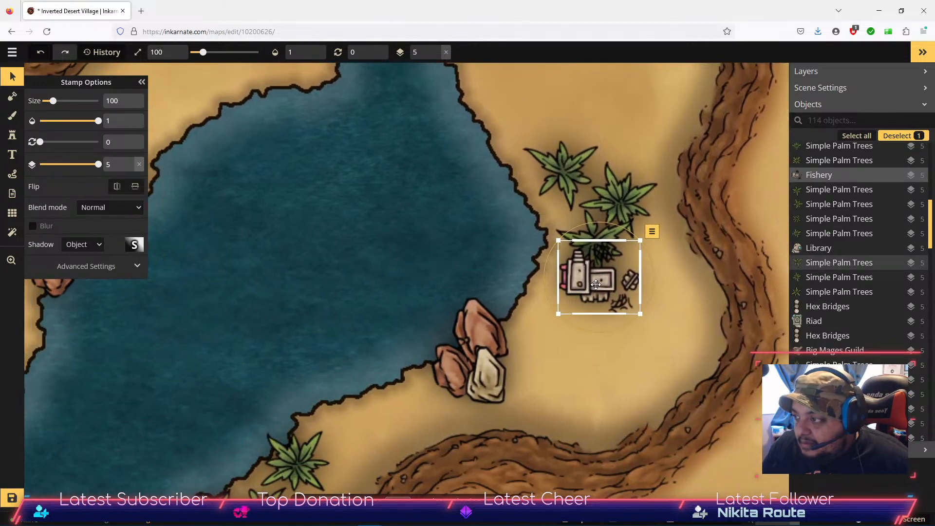
left_click_drag(596, 285, 556, 318)
left_click_drag(608, 294, 610, 325)
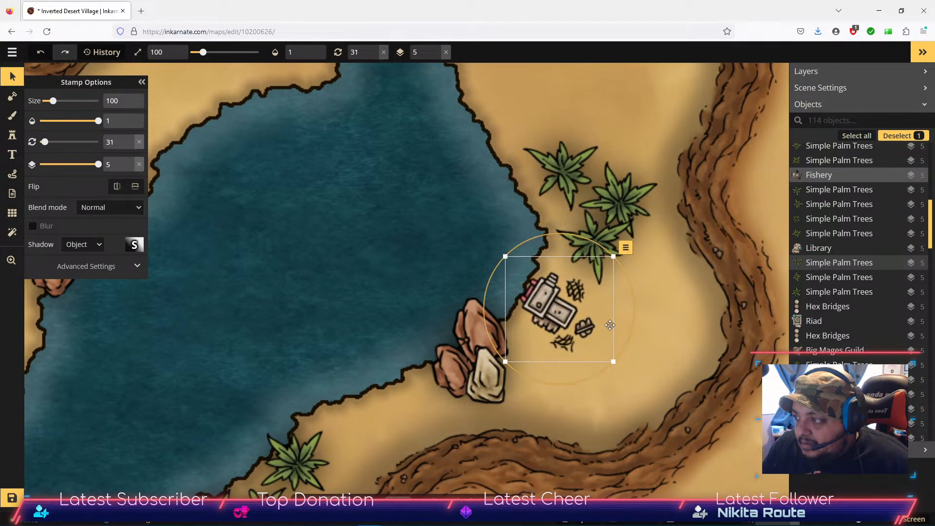
left_click_drag(549, 307, 539, 312)
left_click_drag(542, 238, 542, 254)
Search the Watercolor Cities stamps for "dock" and choose Wooden Docks.
left_click(13, 138)
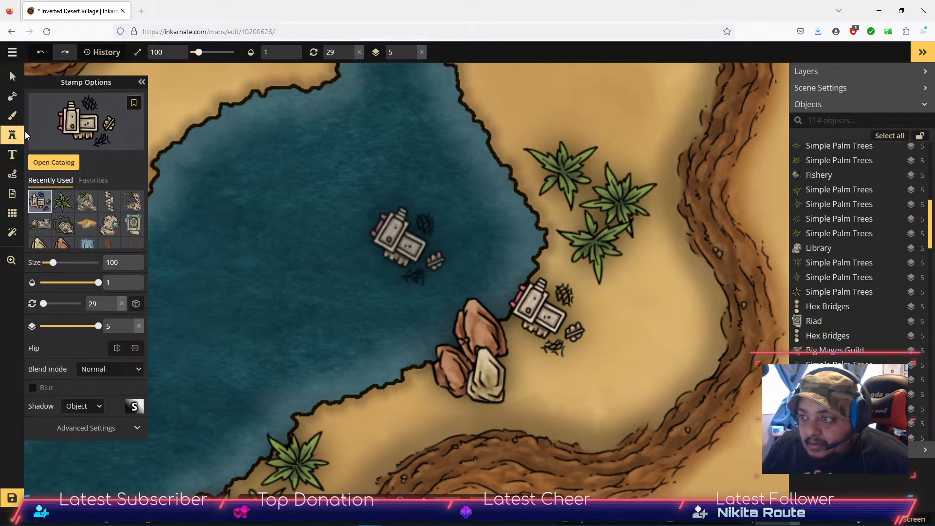
left_click(48, 162)
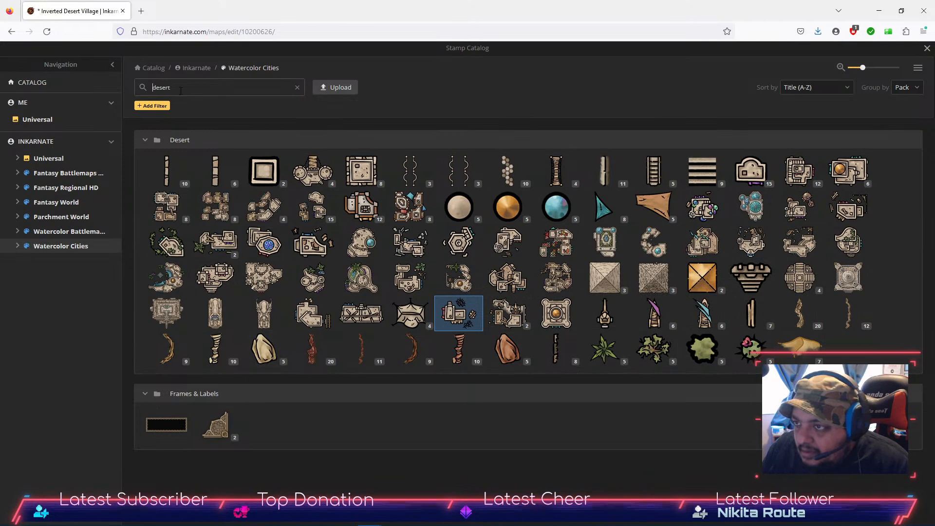
type("dock")
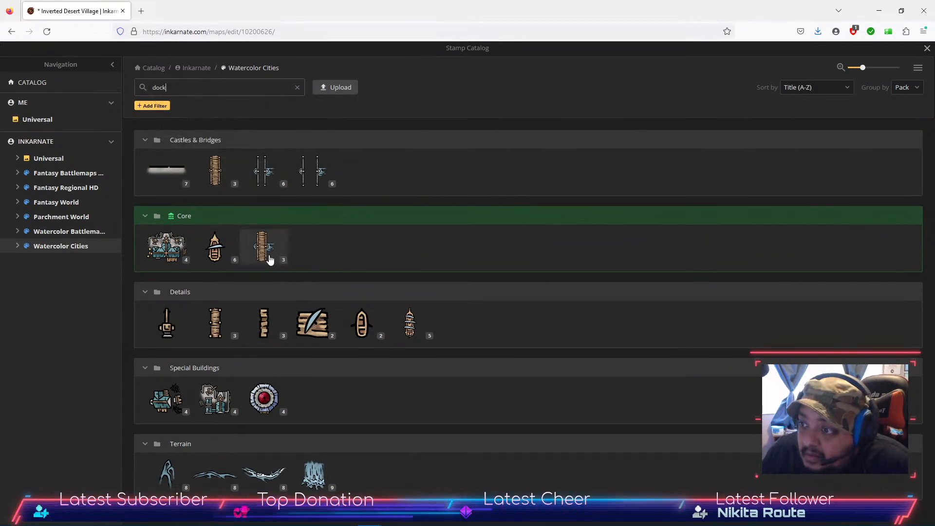
mouse_move(266, 257)
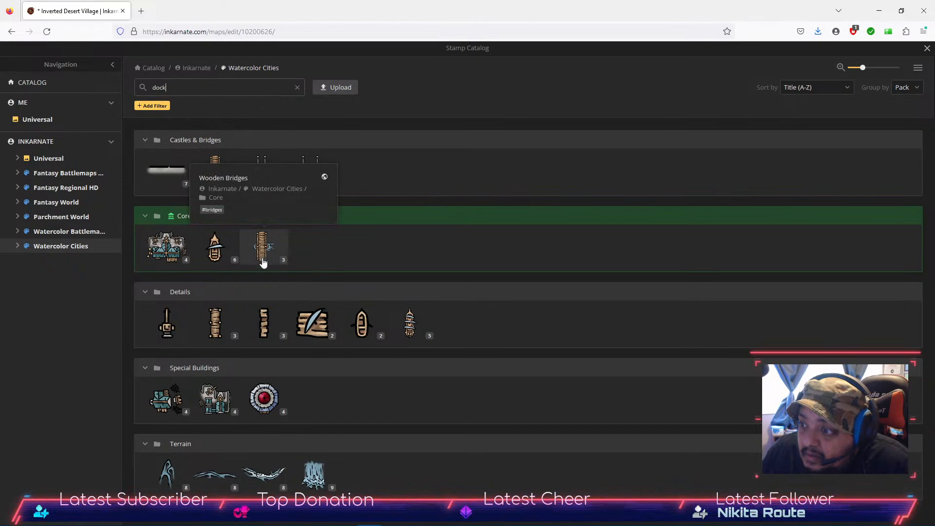
mouse_move(217, 328)
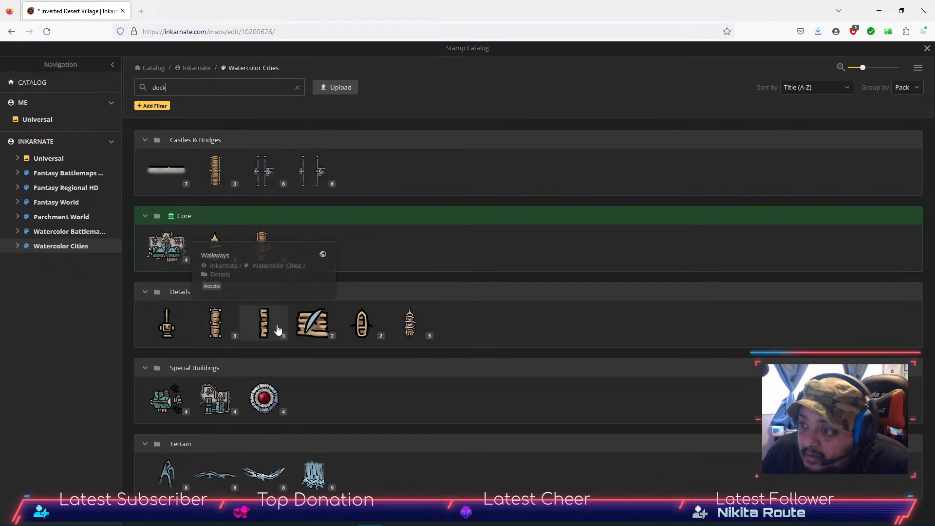
left_click(220, 327)
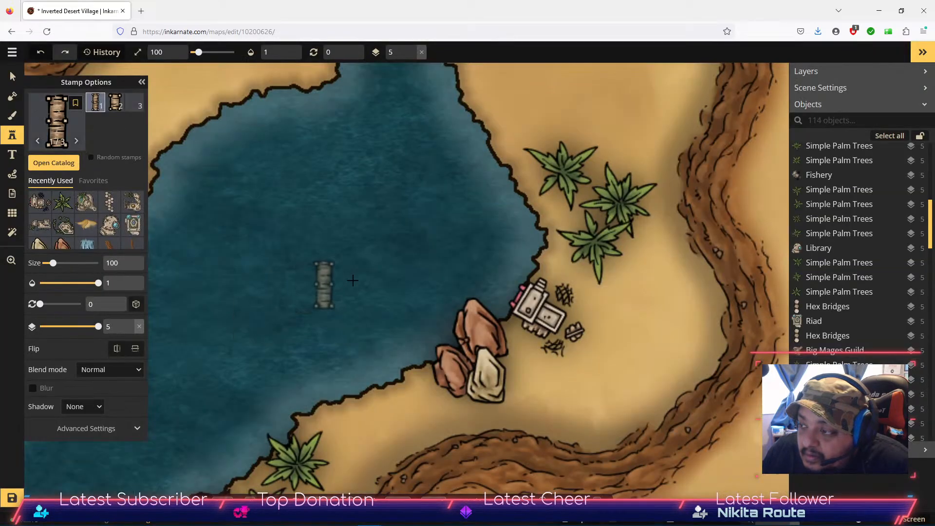
Place a Wooden Docks stamp at size 100, rotate it to 302, and join it to the Fishery's lake side.
left_click(496, 275)
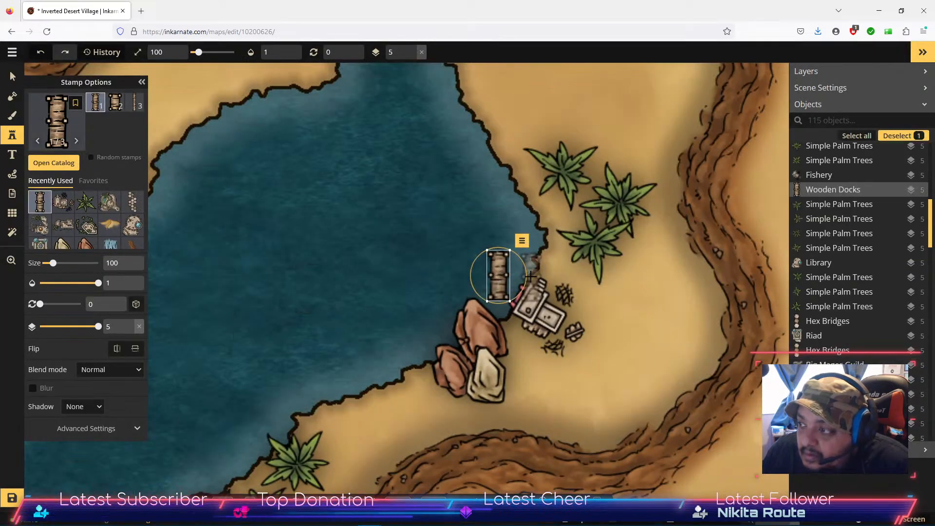
left_click(13, 77)
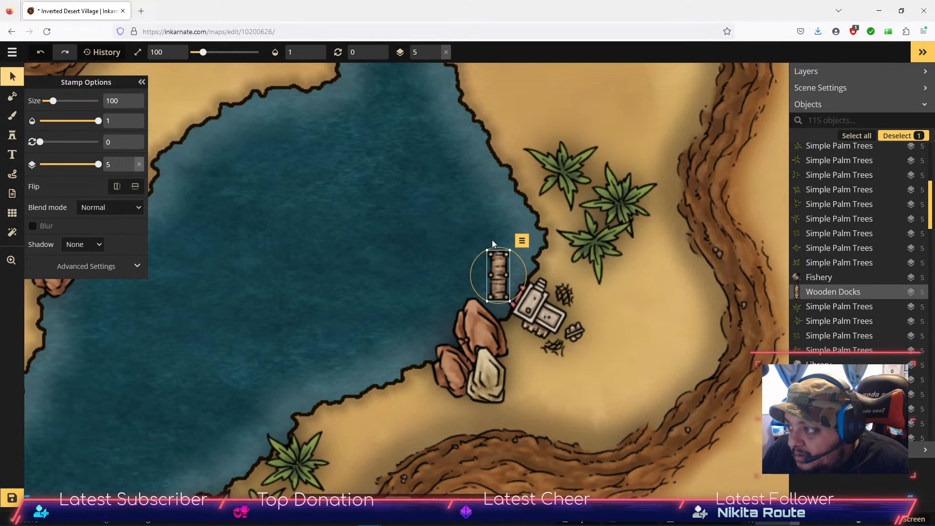
left_click_drag(498, 248, 451, 255)
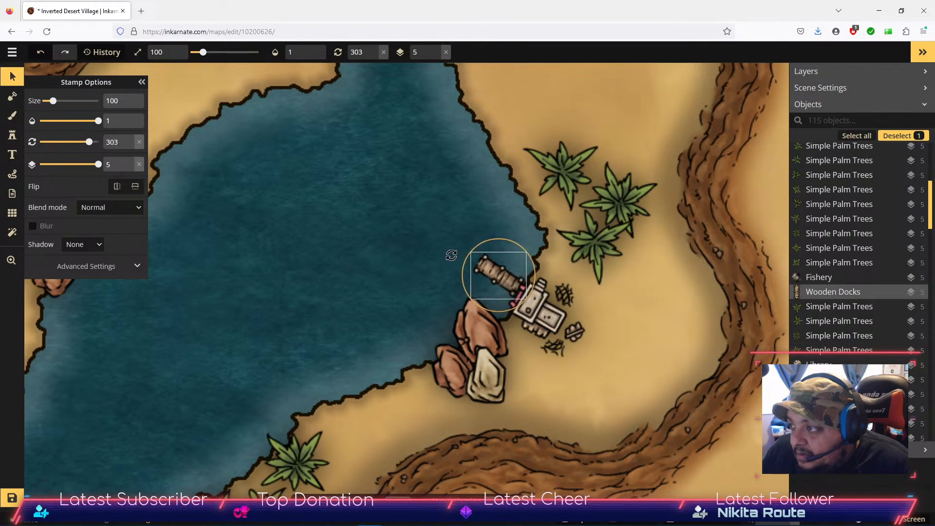
left_click_drag(500, 272, 477, 253)
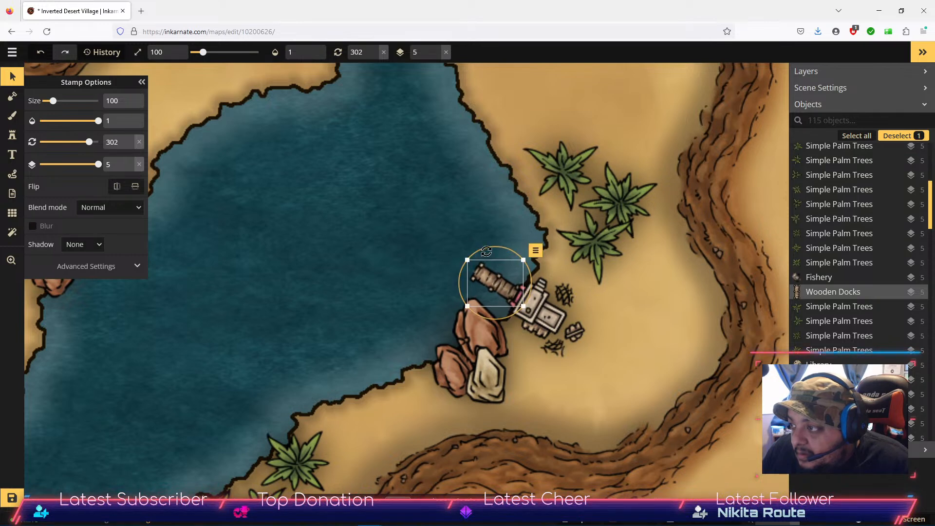
Place a second Wooden Docks stamp on the shore north of the Fishery, rotate it to 267, and set it against the shoreline.
left_click(12, 135)
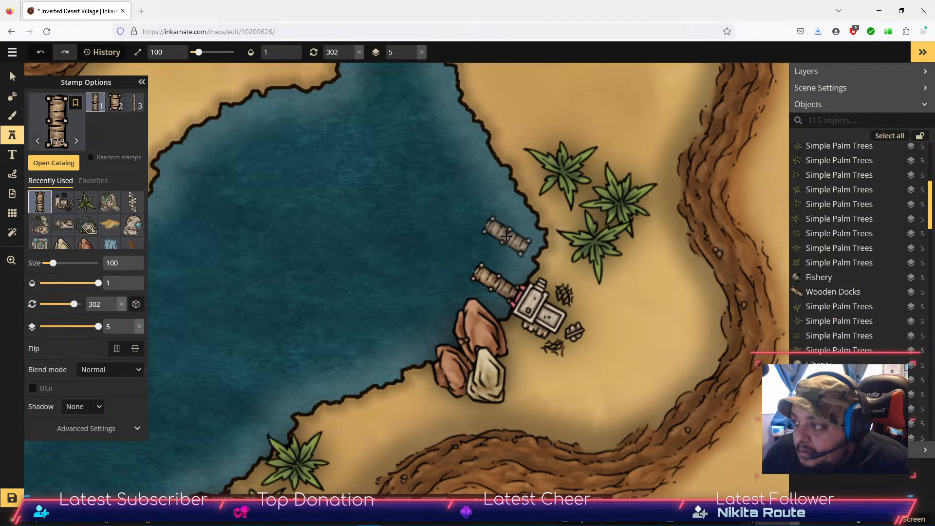
left_click(511, 222)
left_click_drag(525, 253, 548, 246)
mouse_move(508, 223)
left_mouse_down()
mouse_move(504, 205)
mouse_move(514, 209)
left_mouse_up()
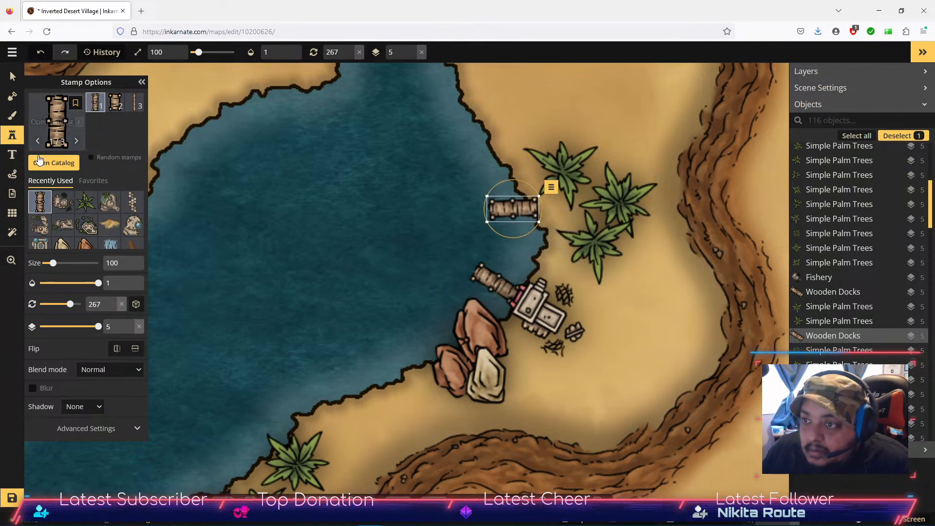
Choose the Boats stamp from the Details group of the Watercolor Cities stamps.
left_click(12, 136)
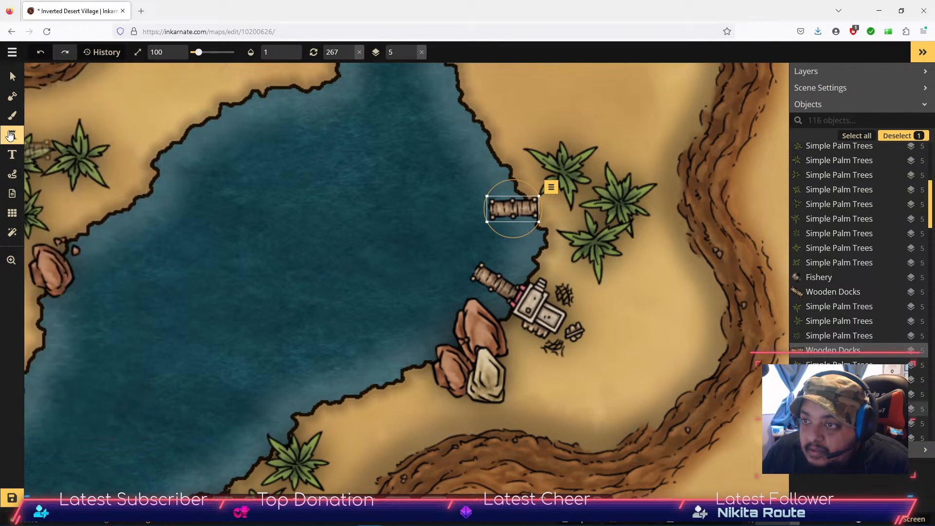
left_click(12, 136)
left_click(52, 163)
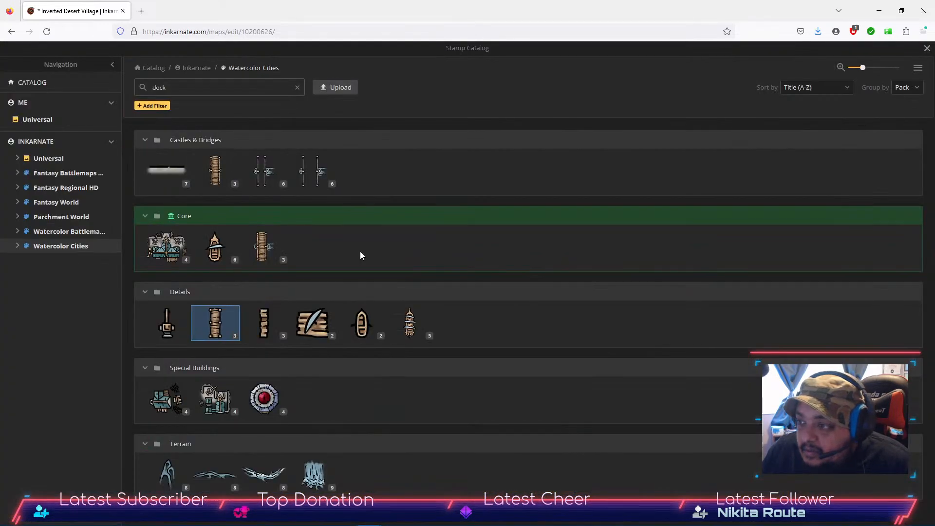
mouse_move(379, 326)
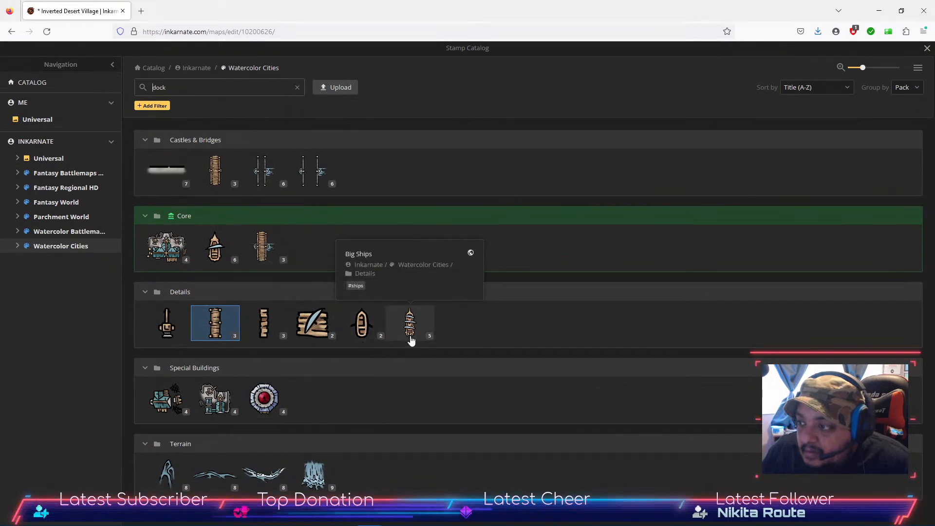
mouse_move(220, 257)
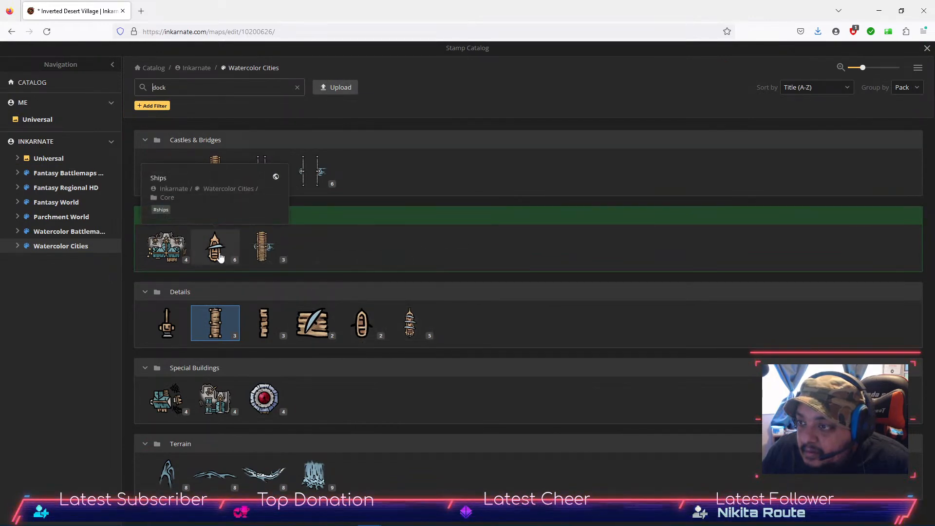
left_click(363, 325)
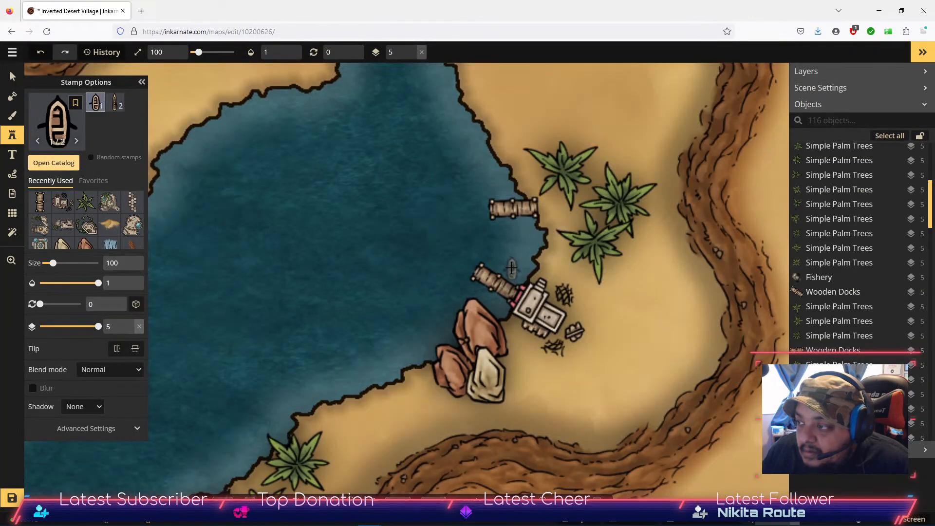
Place five Boats stamps at size 100 on the water around the docks: three of variant 1 and two of variant 2.
left_click(511, 269)
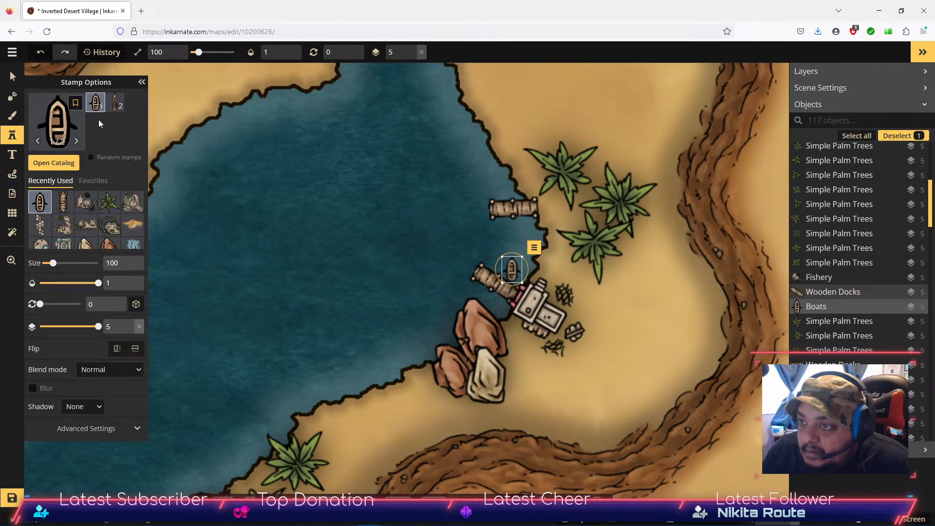
left_click(116, 103)
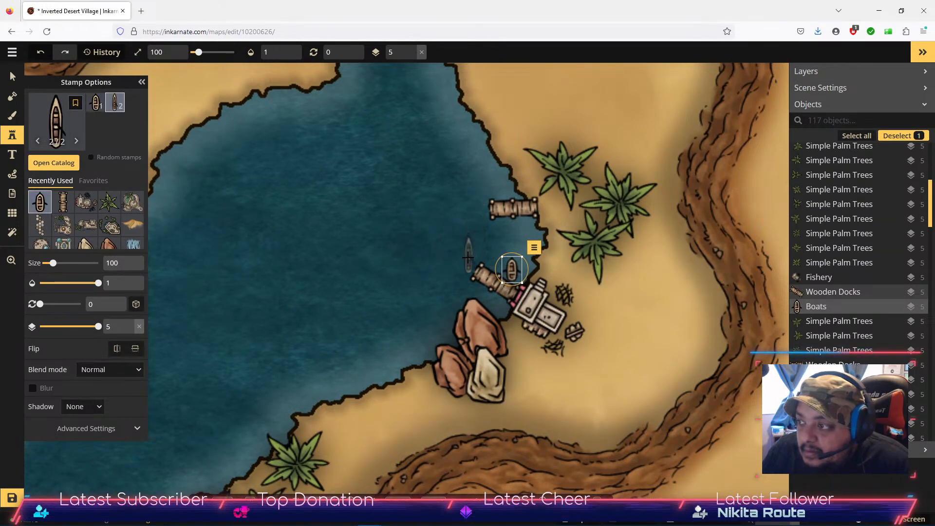
left_click(464, 271)
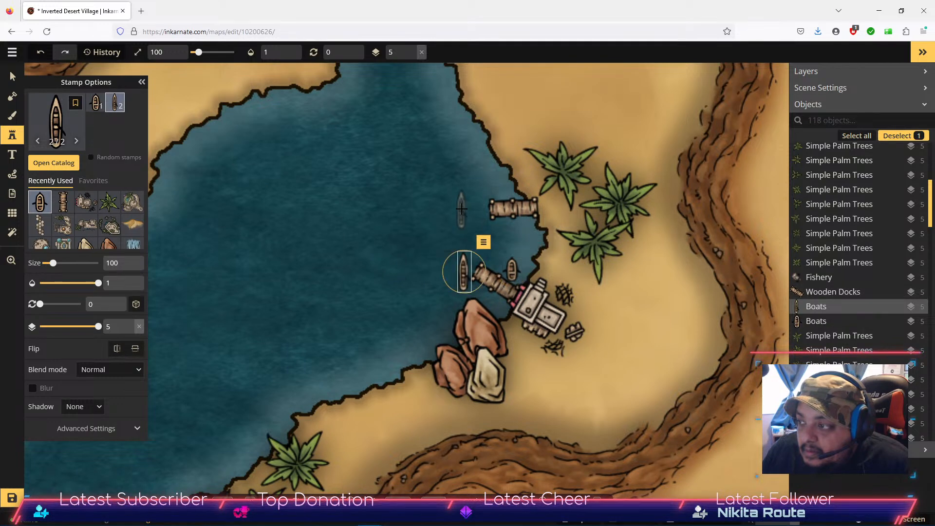
left_click(470, 212)
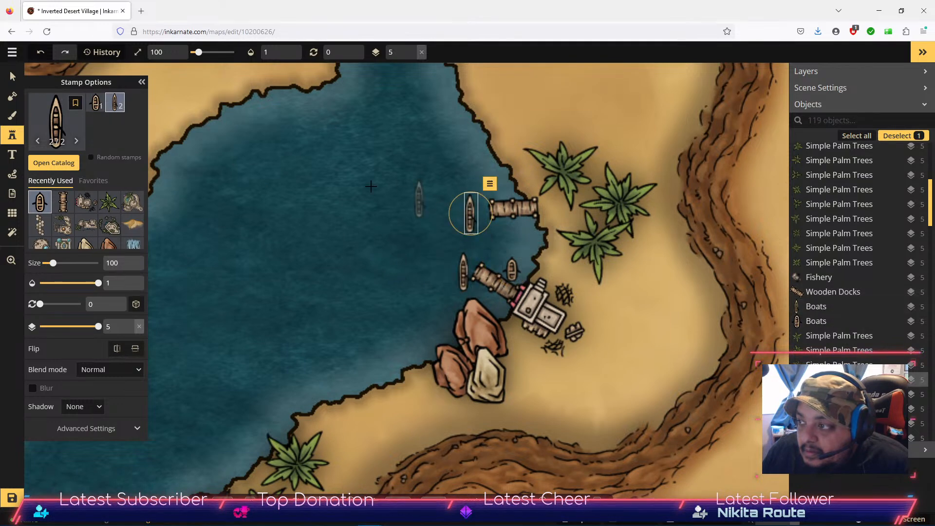
left_click(95, 111)
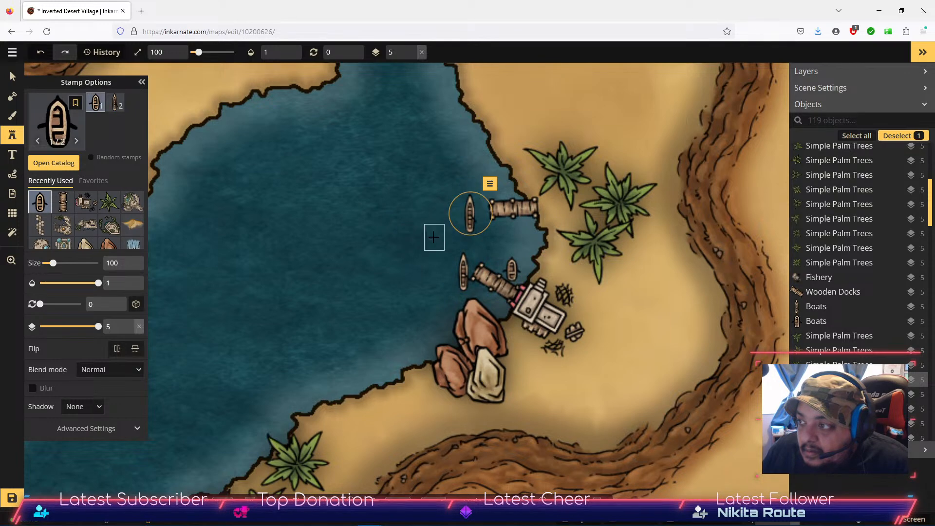
left_click(433, 237)
left_click(423, 263)
Rotate the northern long boat to 271 and set it alongside the south side of the northern dock.
left_click(12, 76)
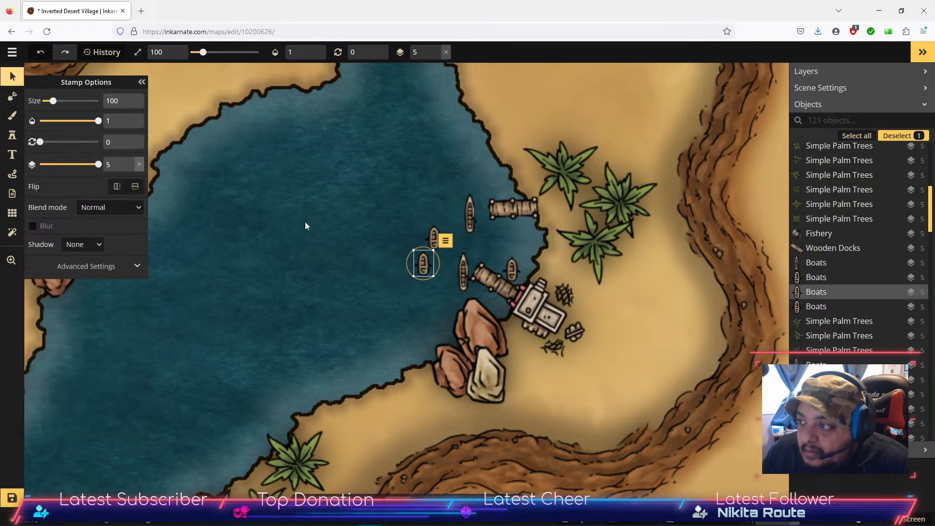
left_click(467, 222)
left_click_drag(476, 237, 493, 208)
left_click_drag(474, 219, 476, 227)
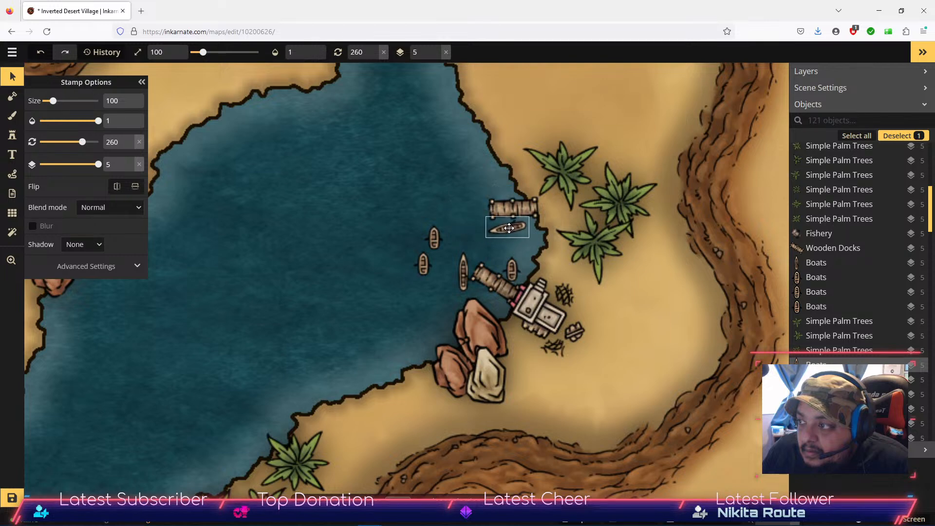
left_click_drag(536, 229, 533, 231)
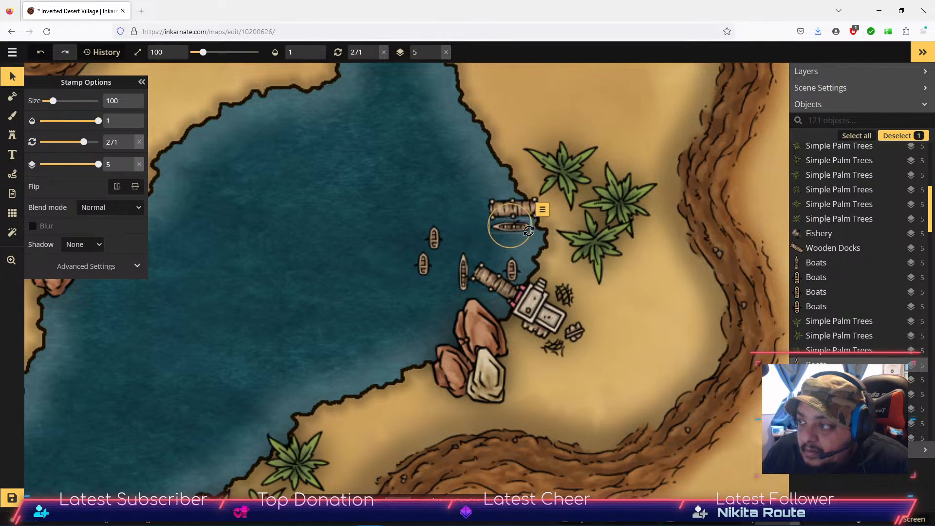
Turn the other long boat sideways between the docks, and rotate the small boat there to 271 and move it toward the northern dock's north side.
left_click(463, 268)
left_click_drag(461, 262, 481, 245)
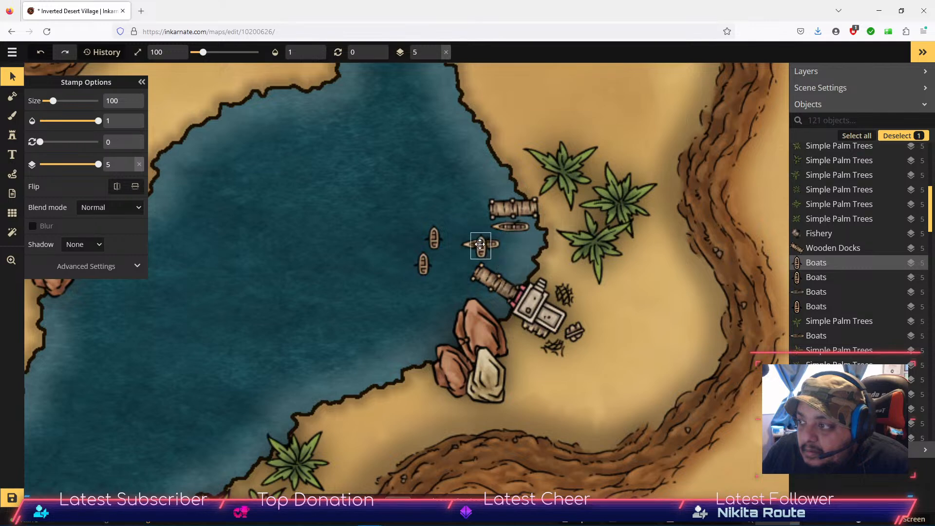
left_click_drag(484, 211, 490, 193)
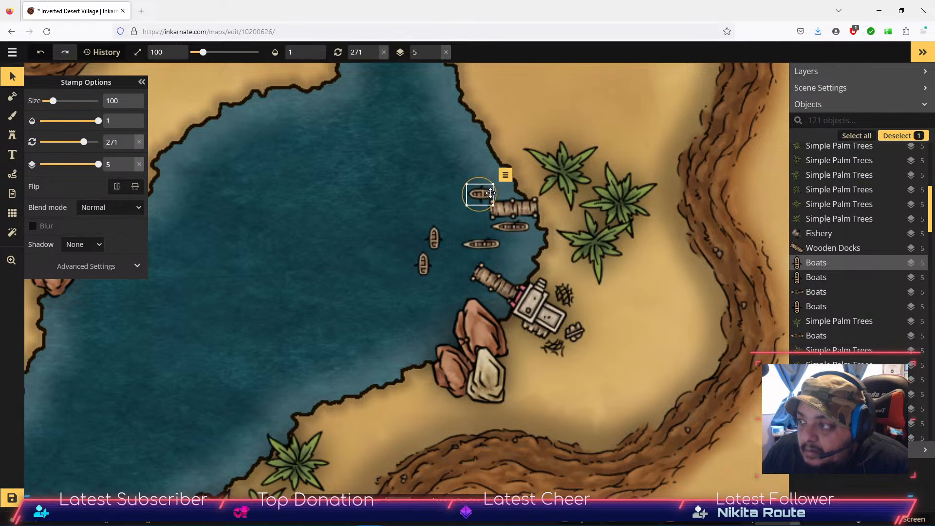
Angle a long boat along the north side of the Fishery's dock and a small boat along its south side.
left_click(485, 242)
left_click_drag(502, 244, 501, 265)
left_click(435, 245)
left_click_drag(436, 245, 463, 260)
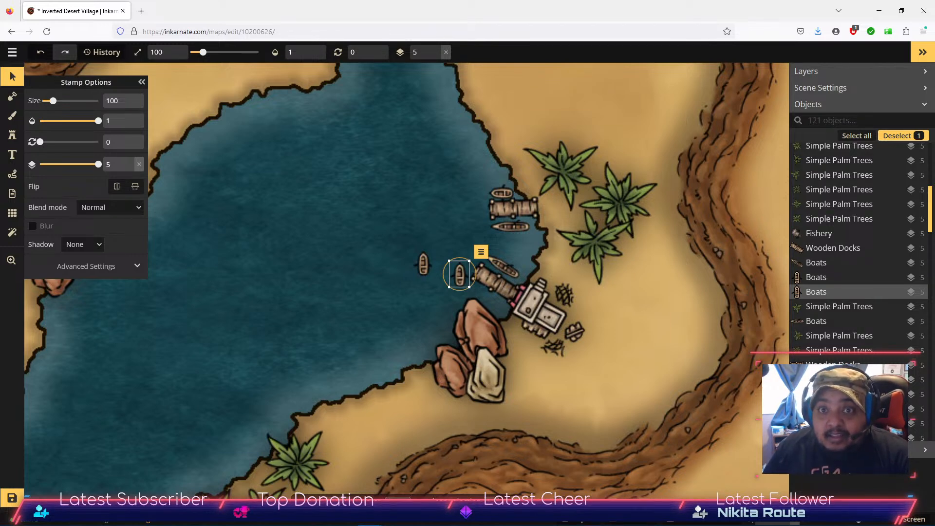
left_click_drag(460, 267, 461, 266)
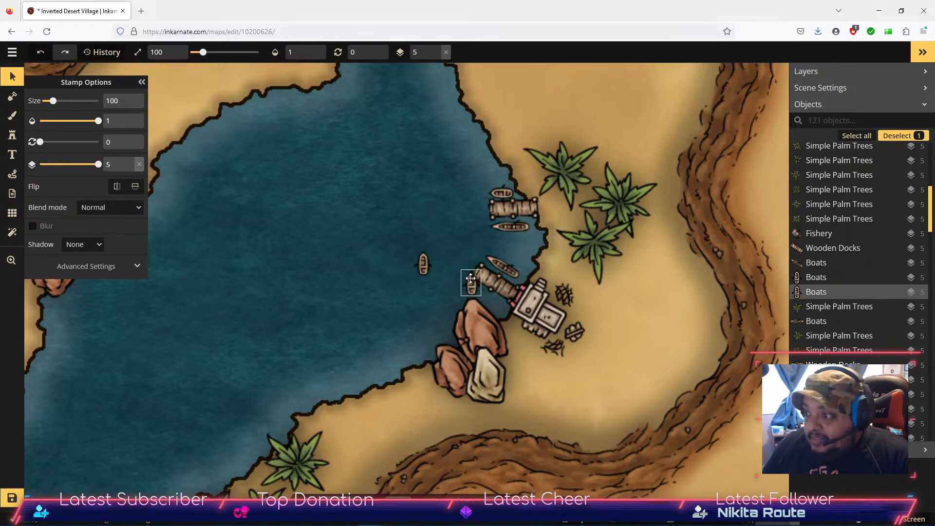
mouse_move(480, 292)
left_mouse_down()
mouse_move(482, 276)
mouse_move(475, 291)
left_mouse_up()
Clear the spare boat away and place a third Wooden Docks stamp, rotated to 302, to extend the Fishery's dock into the lake.
left_click_drag(427, 267, 450, 231)
left_click(12, 140)
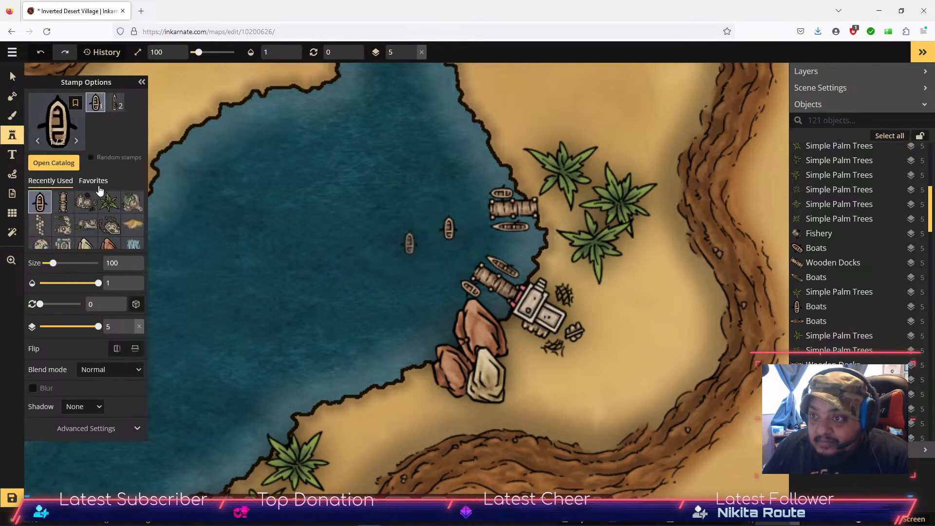
left_click(64, 204)
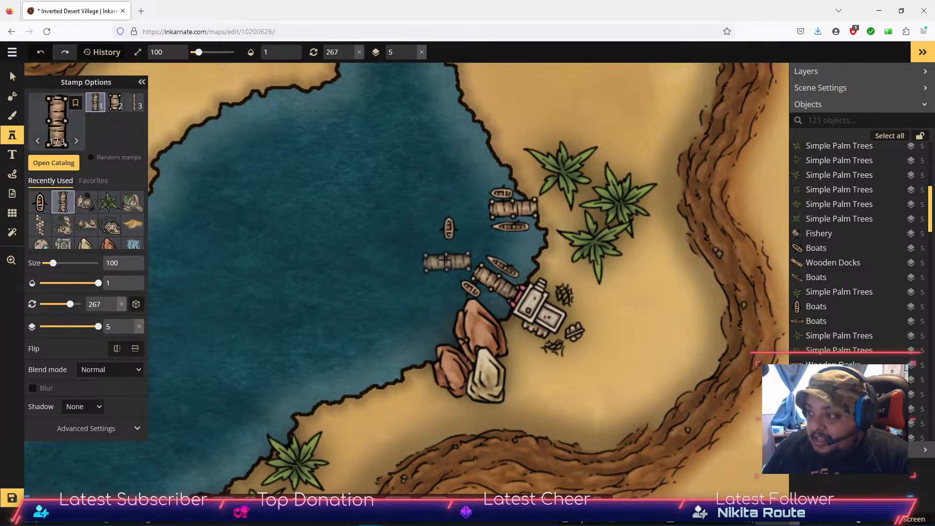
left_click(436, 263)
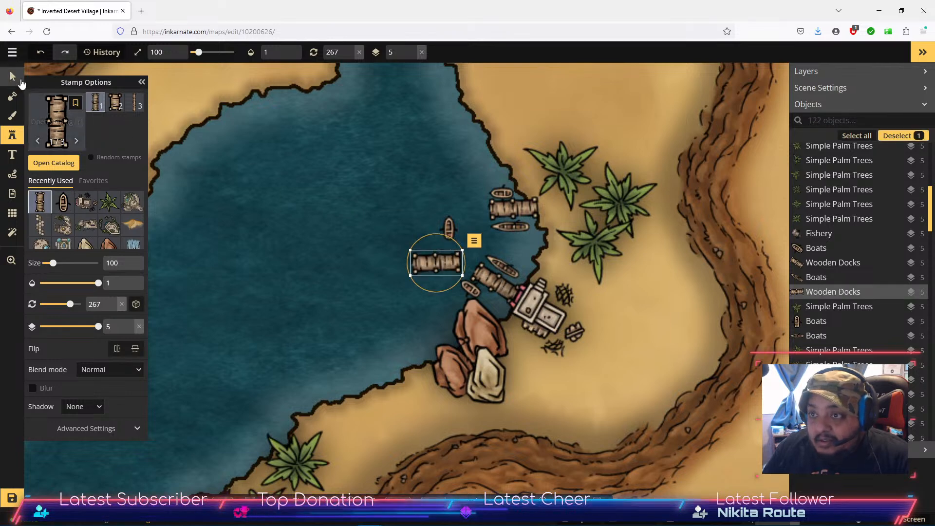
key("v")
left_click_drag(447, 227, 378, 162)
left_click_drag(440, 233, 468, 259)
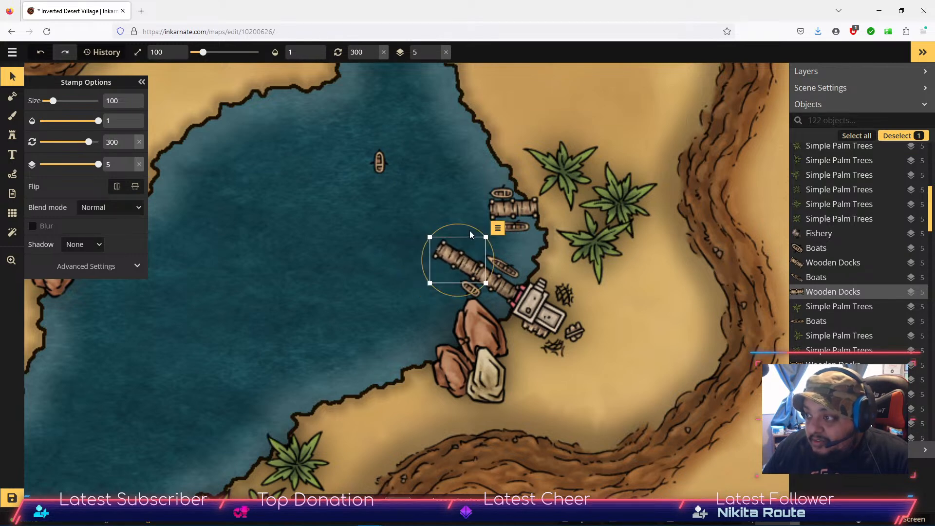
left_click_drag(471, 227, 472, 227)
left_click_drag(461, 261, 463, 260)
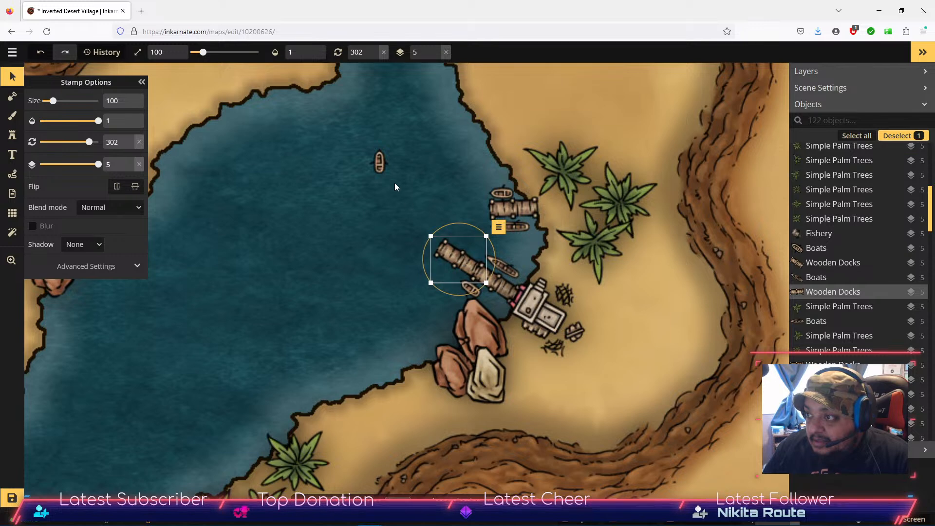
Move the spare small boat beside the north side of the Fishery's dock extension and rotate it to 301.
left_click(380, 162)
left_click_drag(391, 170, 472, 242)
scroll(573, 294, "down", 5)
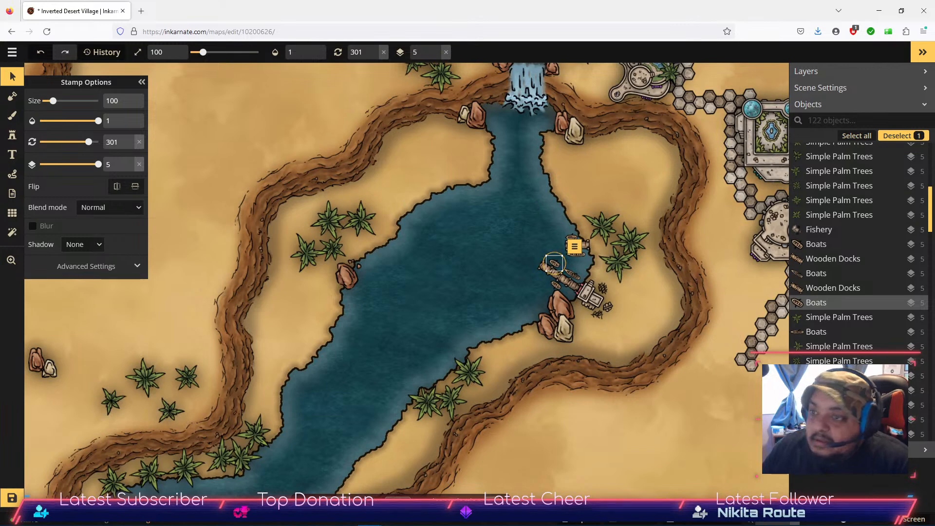
Choose the plain Waves stamp from the Terrain group of the stamp catalog.
left_click(12, 135)
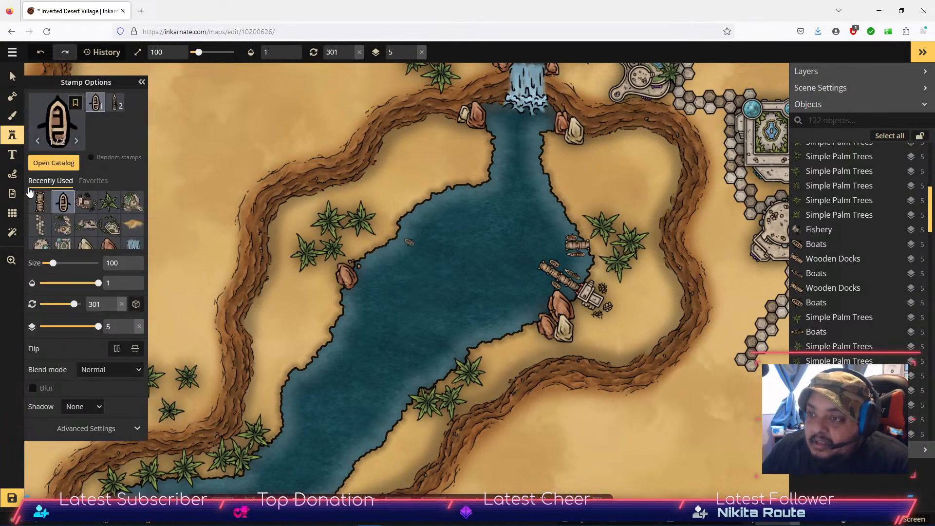
left_click(57, 168)
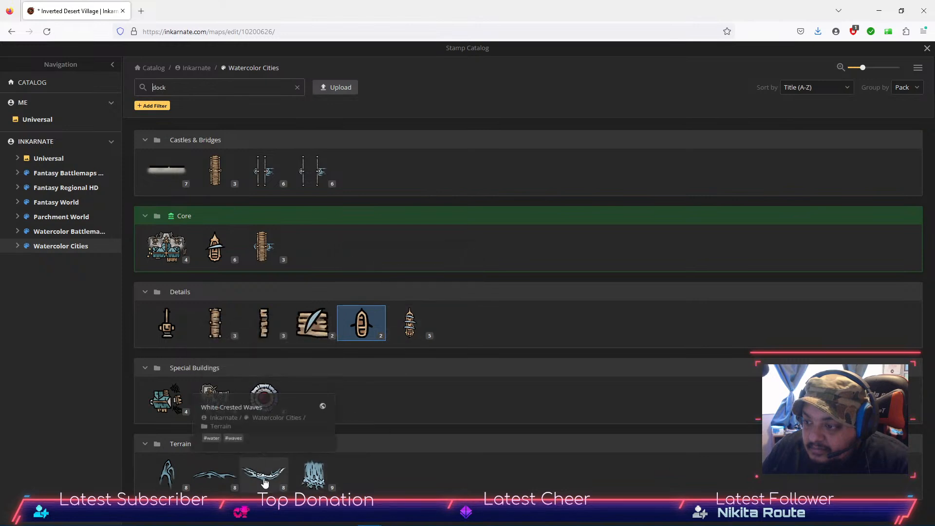
left_click(211, 482)
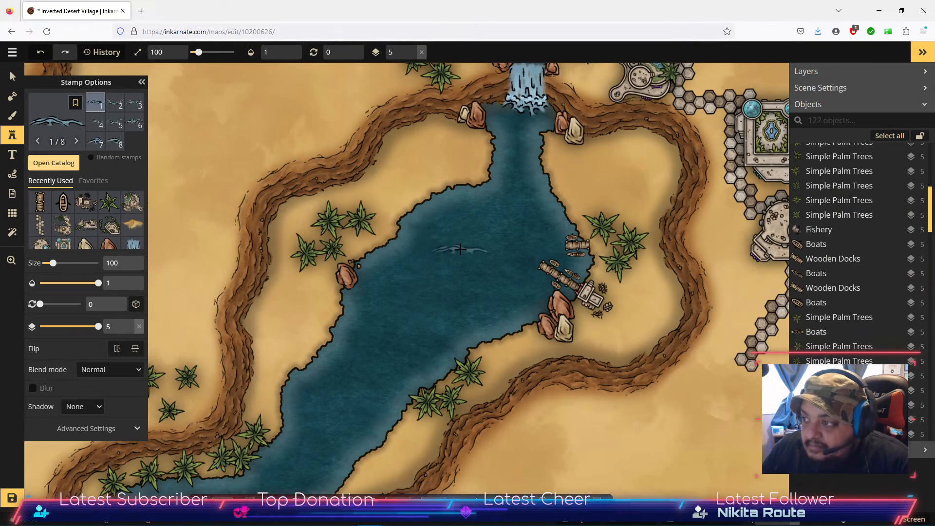
Place five Waves stamps at size 100 along the lake, using variants 2, 6, 8, 7 and 2 again.
left_click(115, 103)
left_click(480, 230)
left_click(115, 123)
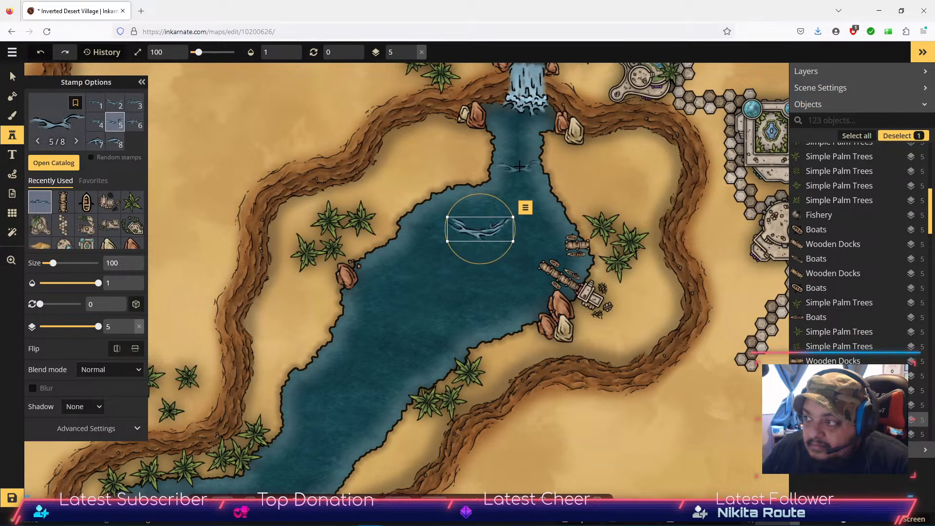
left_click(134, 122)
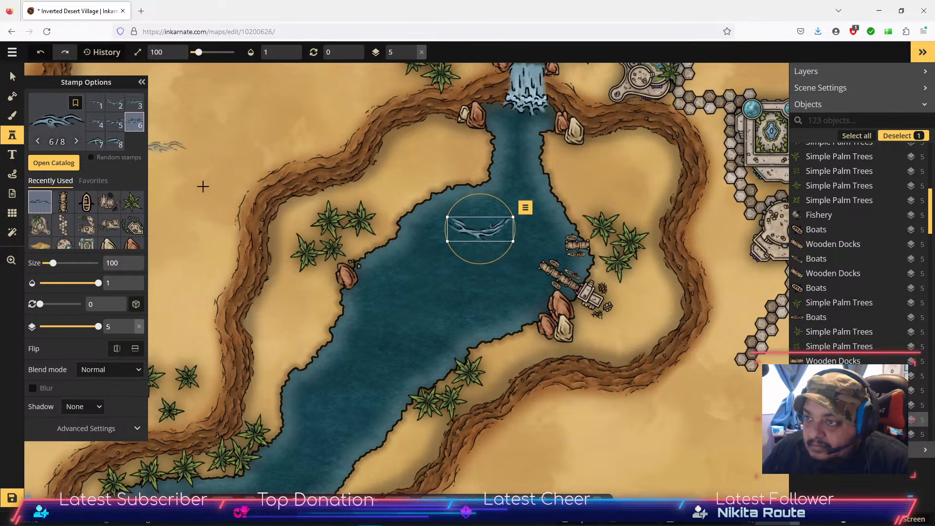
left_click(441, 287)
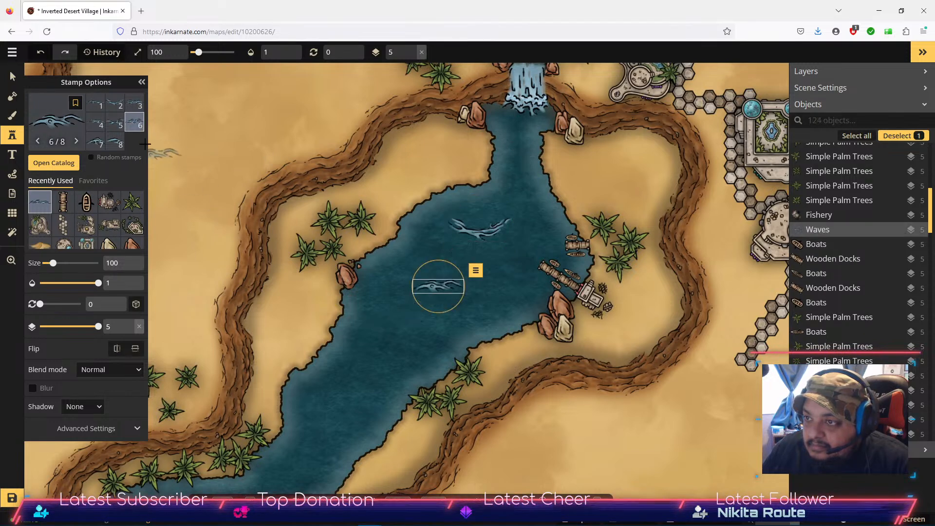
left_click(115, 142)
left_click(363, 366)
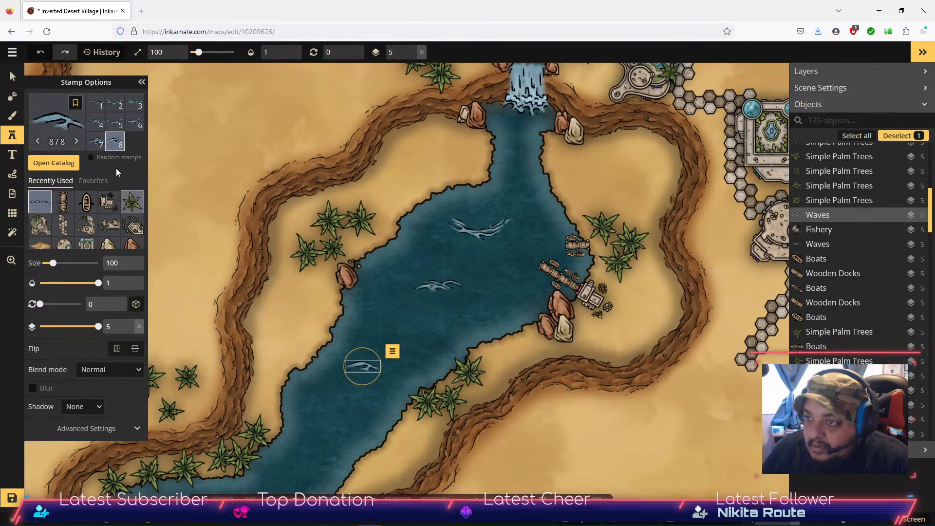
left_click(96, 142)
left_click(311, 446)
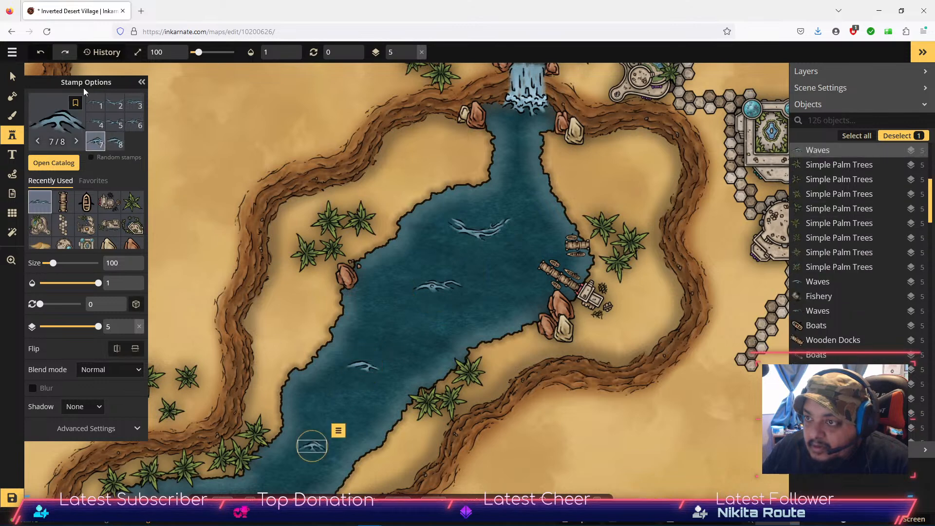
left_click(117, 112)
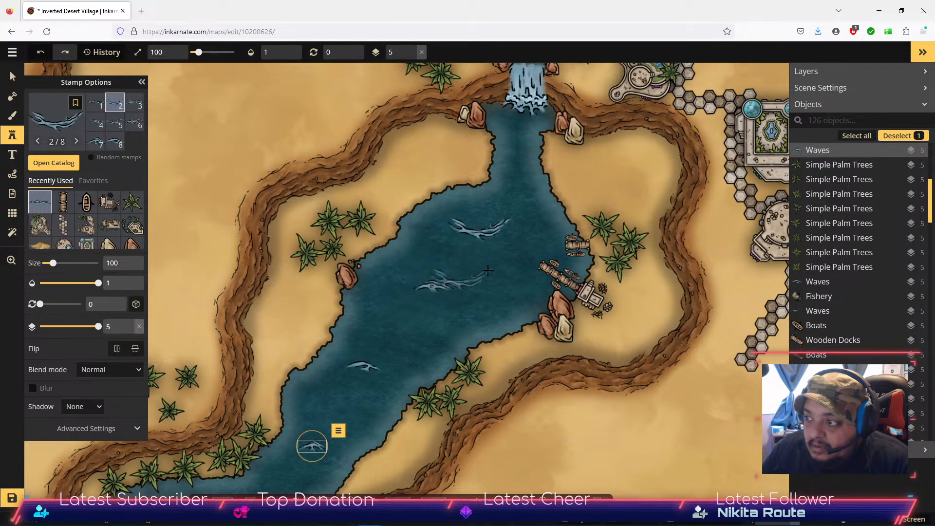
left_click(481, 303)
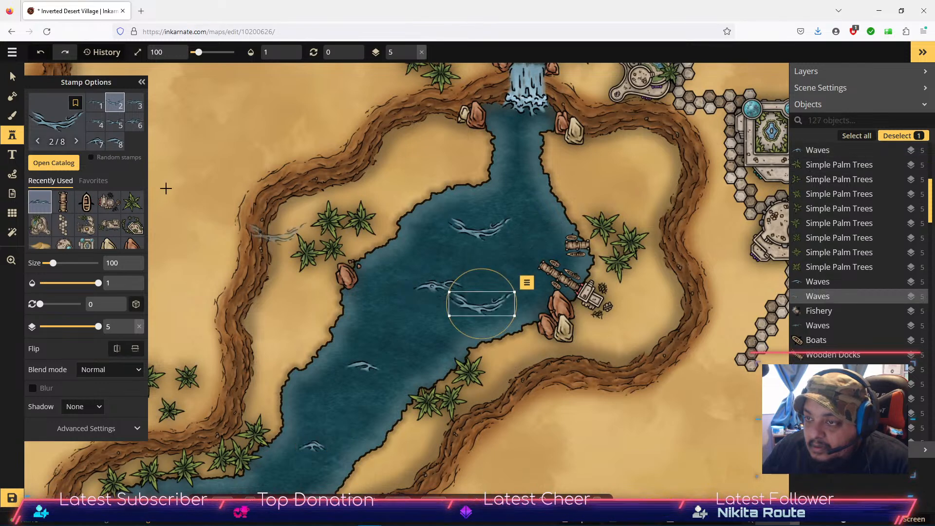
Move the variant 6 wave in mid-lake toward the west shore, flip it both horizontally and vertically, and rotate it to 184.
left_click(12, 77)
left_click(429, 287)
left_click_drag(404, 293, 417, 276)
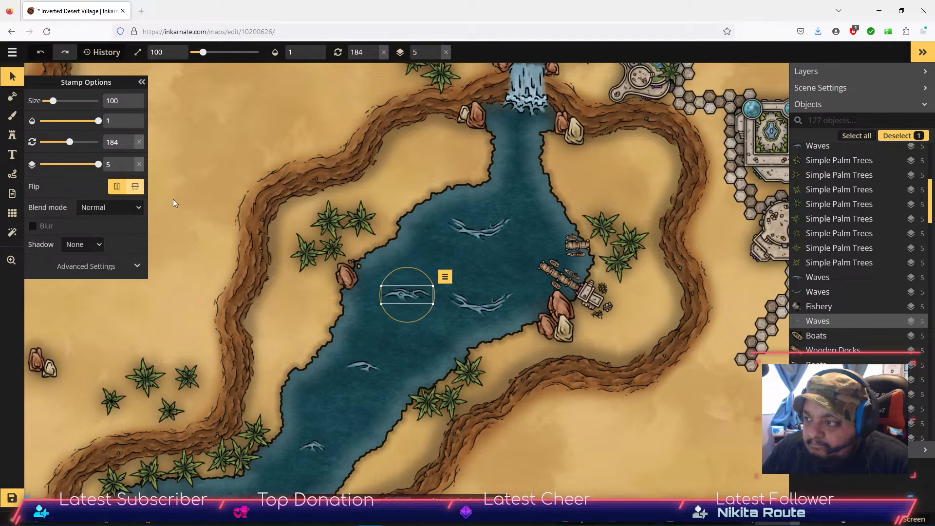
scroll(372, 380, "down", 1)
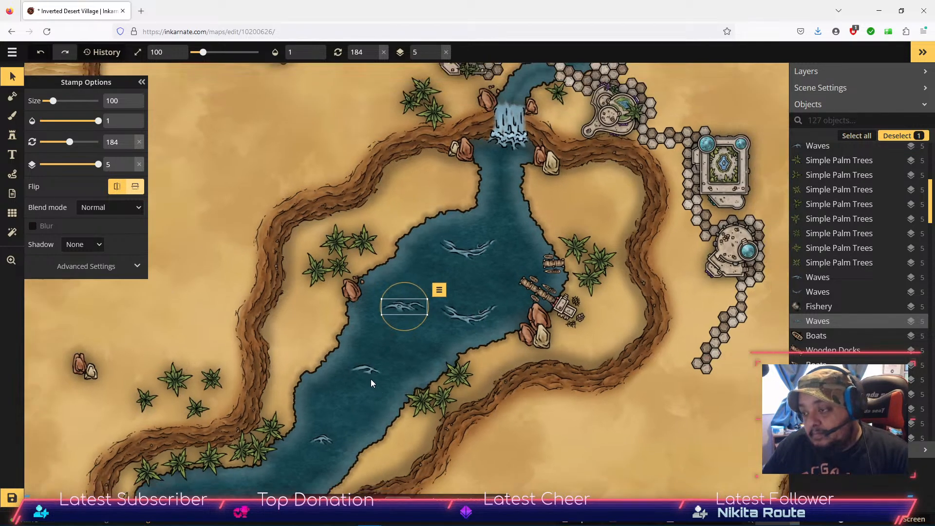
Shift the four southern Waves stamps farther southwest, spacing them from the lake's southwestern arm up to the middle of the lake.
scroll(372, 380, "down", 1)
key("space")
left_click_drag(378, 421, 442, 357)
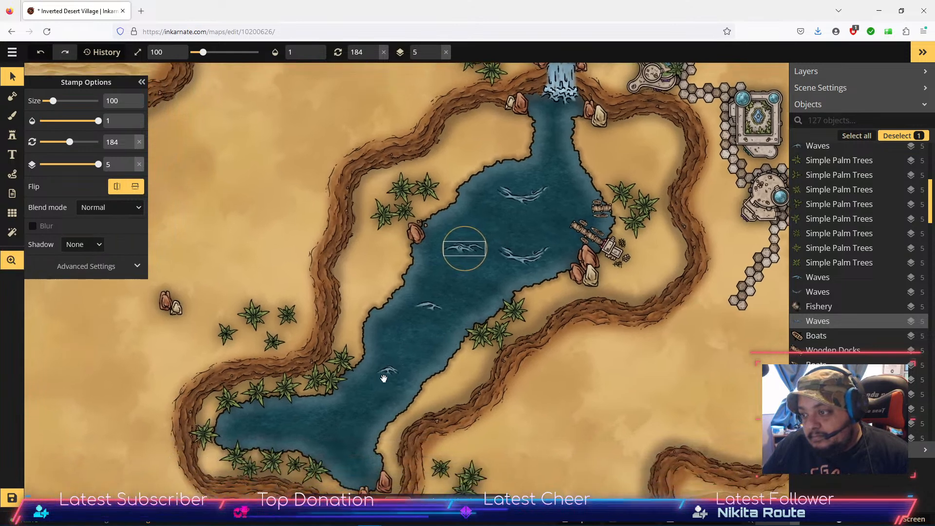
key("Escape")
left_click_drag(391, 370, 298, 414)
left_click(383, 372)
left_click_drag(438, 313, 386, 376)
left_click_drag(464, 251, 419, 318)
left_click_drag(533, 265, 474, 269)
left_click(119, 188)
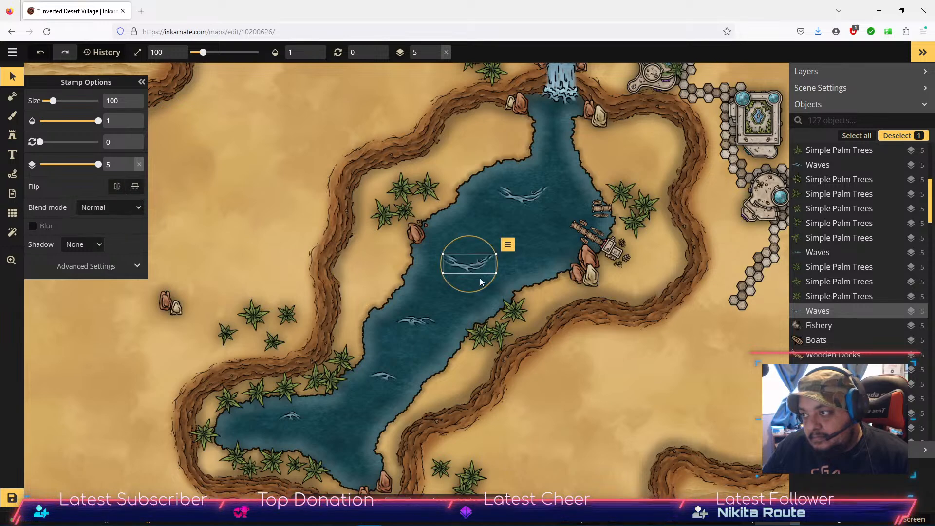
left_click_drag(485, 265, 515, 269)
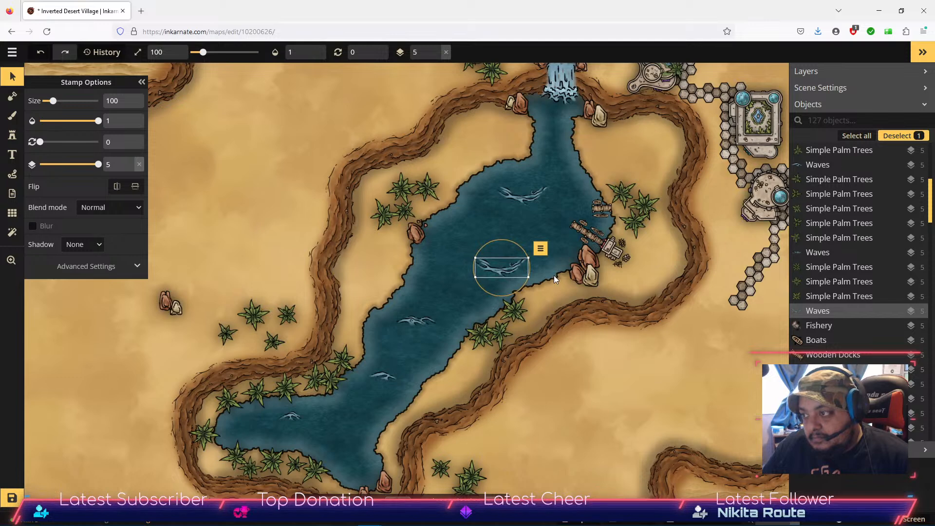
Delete the northernmost wave, move the wave beneath it up into the center of the upper lake and rotate it to 19.
left_click_drag(543, 301, 463, 389)
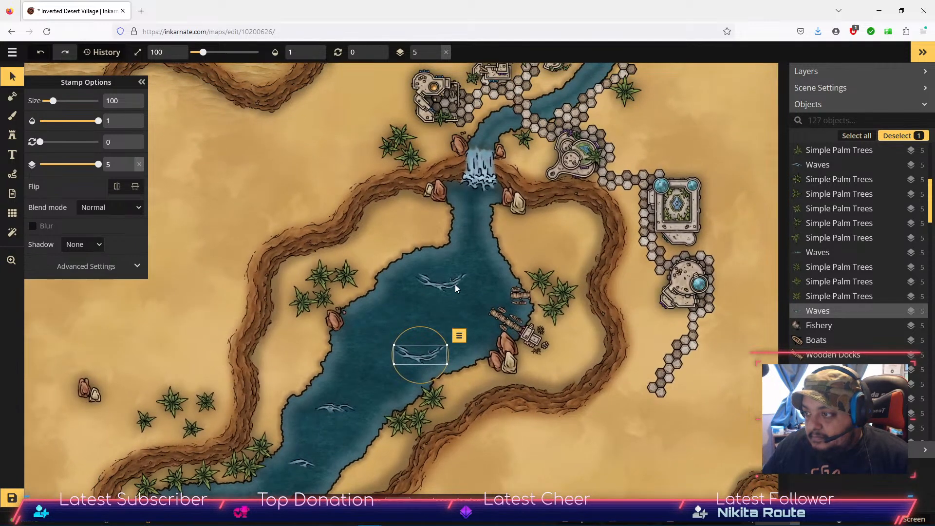
left_click(452, 289)
key("Delete")
left_click(422, 356)
left_click_drag(422, 356, 448, 333)
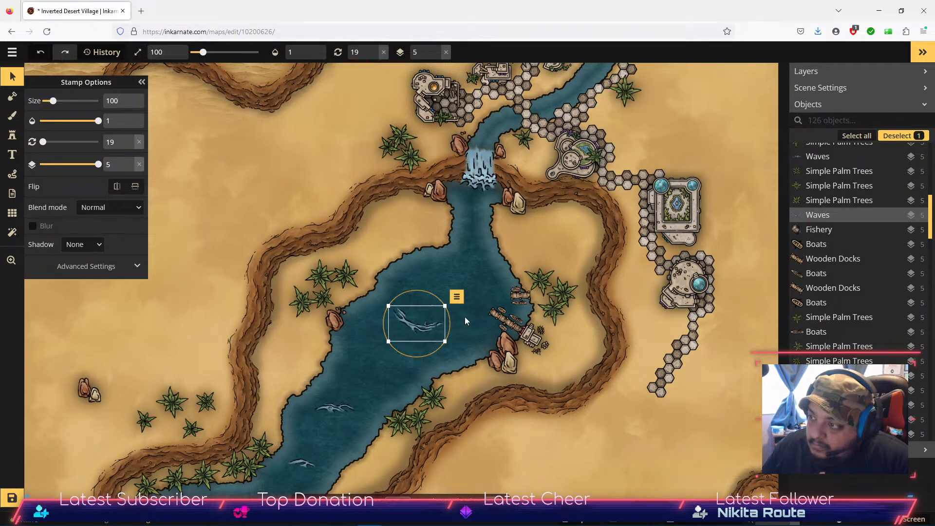
Place three Streamlines stamps from the Terrain group at size 100 in the channel below the waterfall, using variants 3, 6 and 7.
left_click(12, 135)
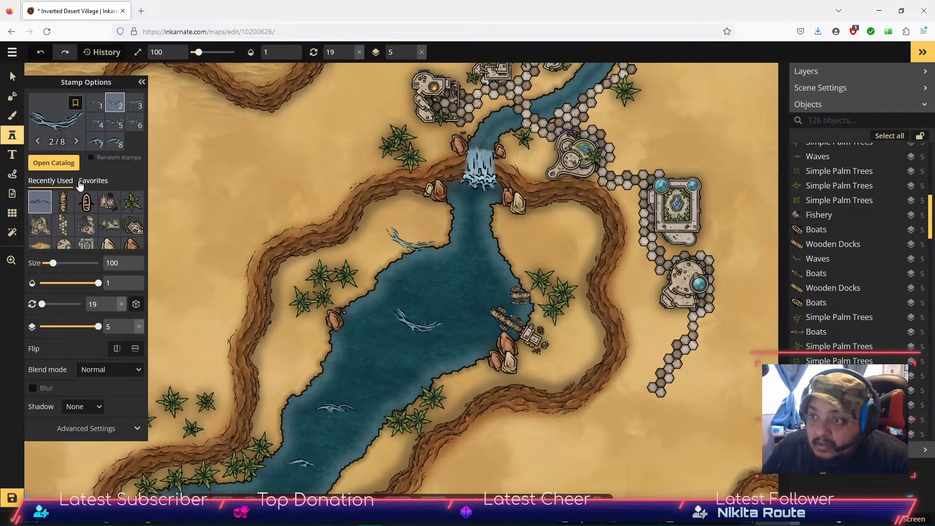
left_click(51, 163)
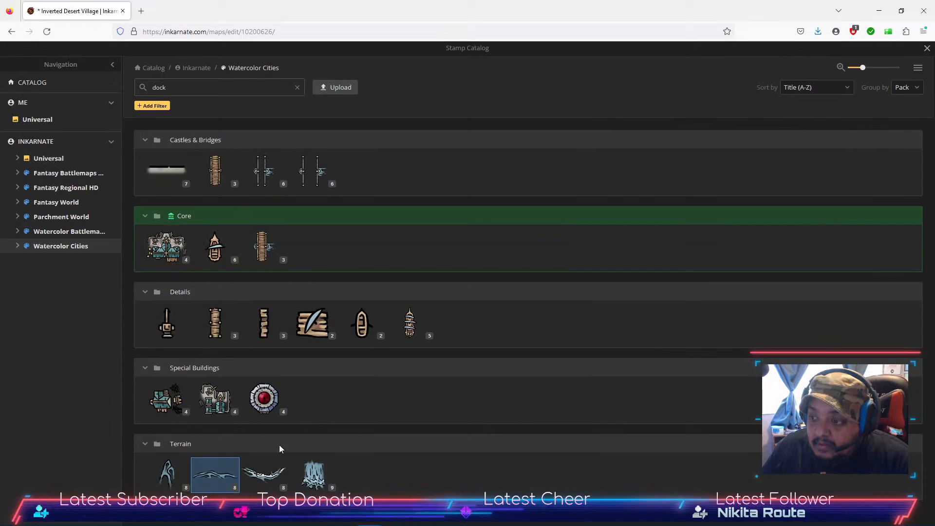
left_click(167, 475)
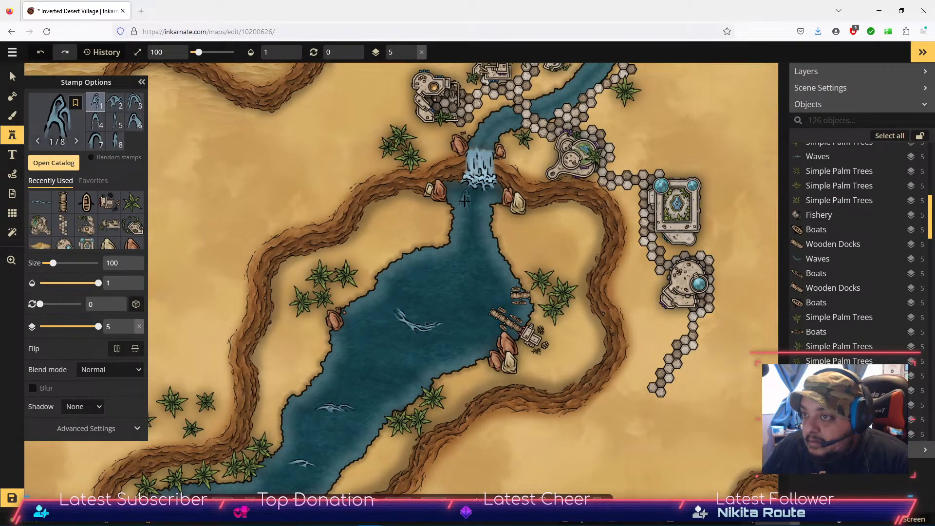
left_click(125, 105)
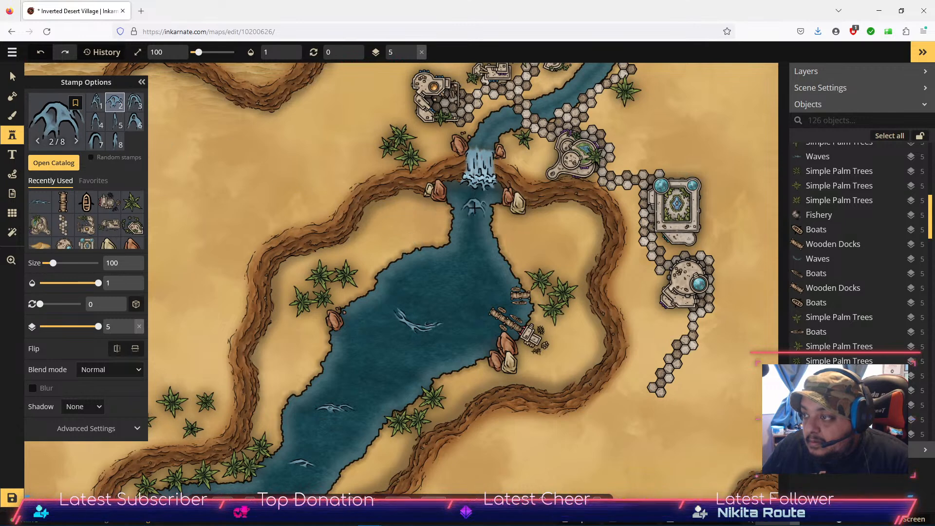
left_click(134, 103)
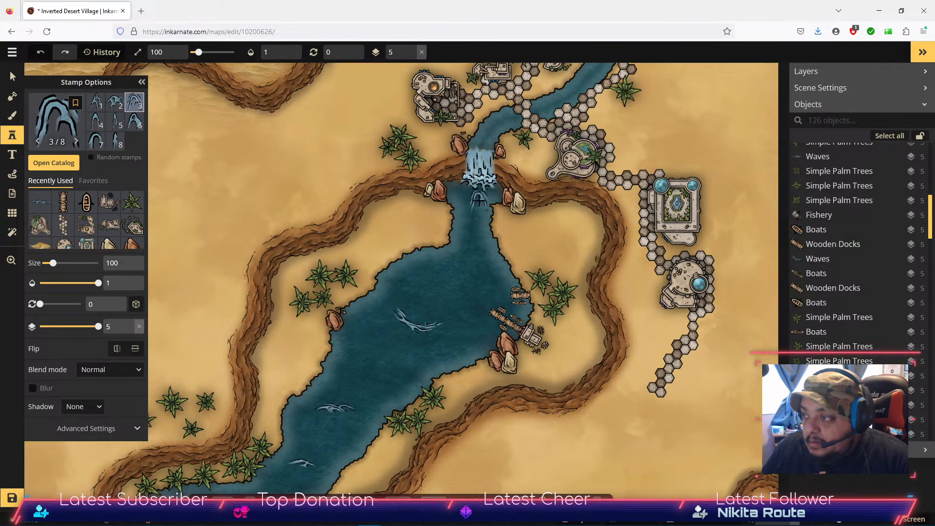
left_click(479, 201)
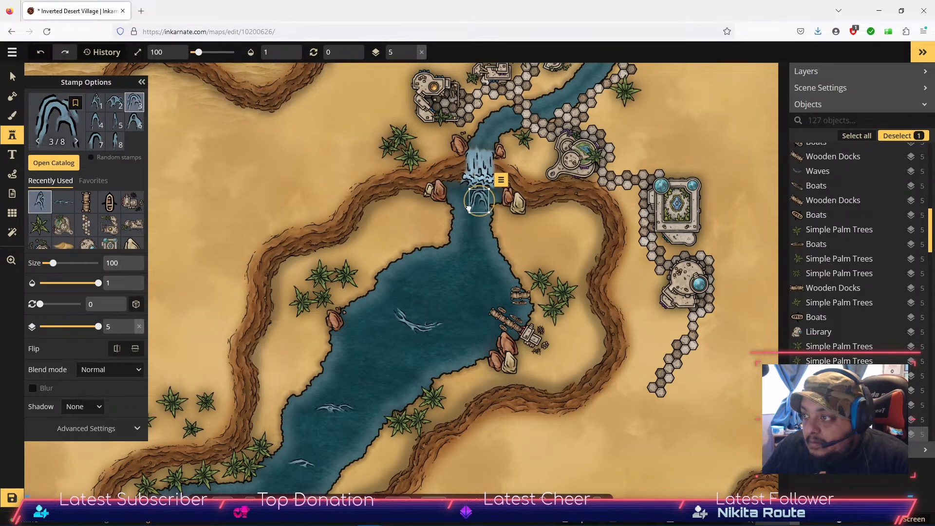
left_click(135, 123)
left_click(463, 237)
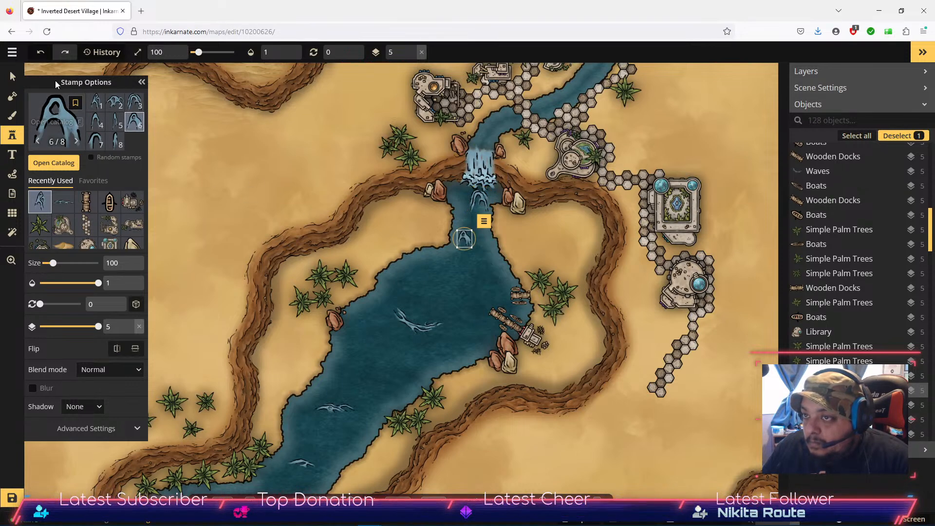
left_click(96, 140)
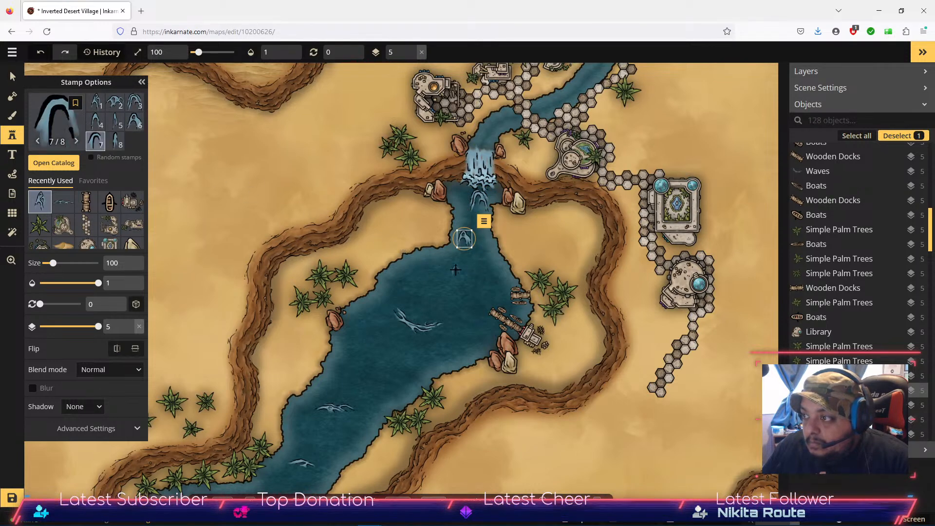
left_click(468, 209)
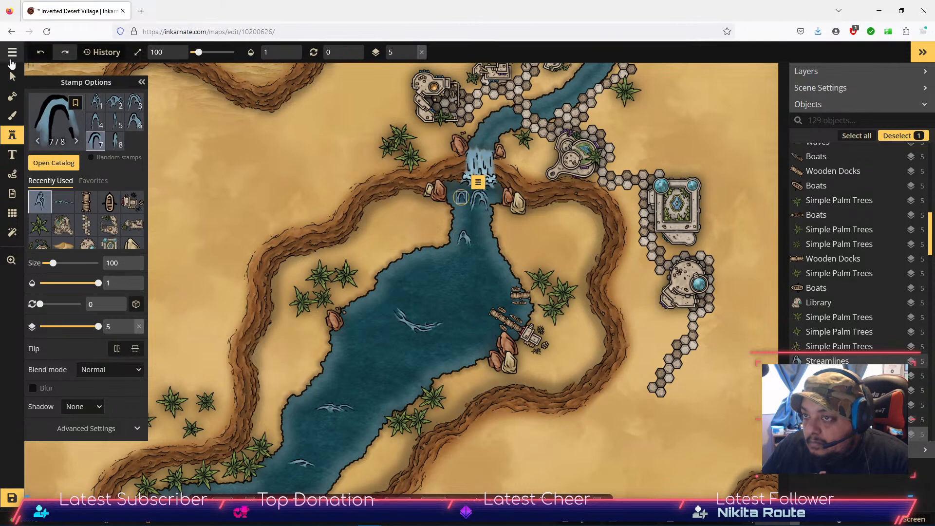
Move the variant 3 streamline up against the waterfall's foot and lower it to layer 0.
left_click(12, 77)
scroll(457, 172, "up", 5)
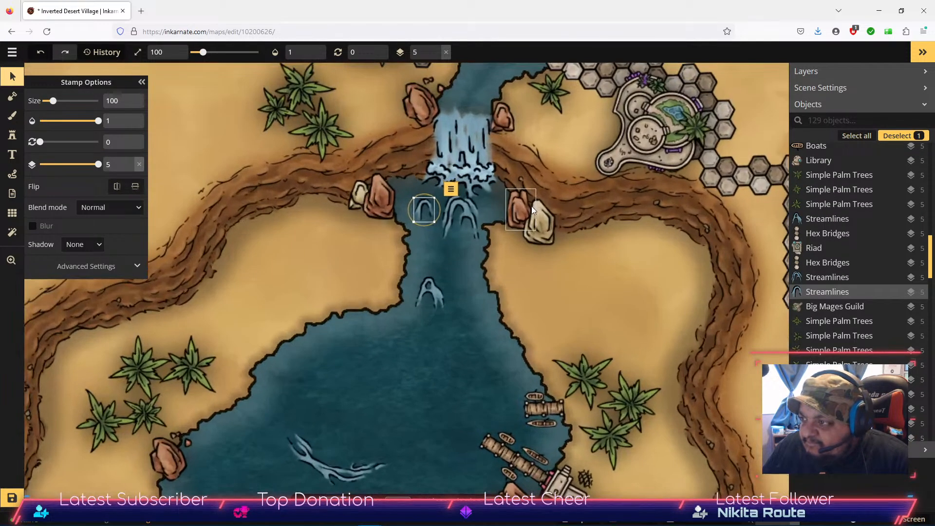
left_click(474, 220)
left_click_drag(479, 211, 479, 205)
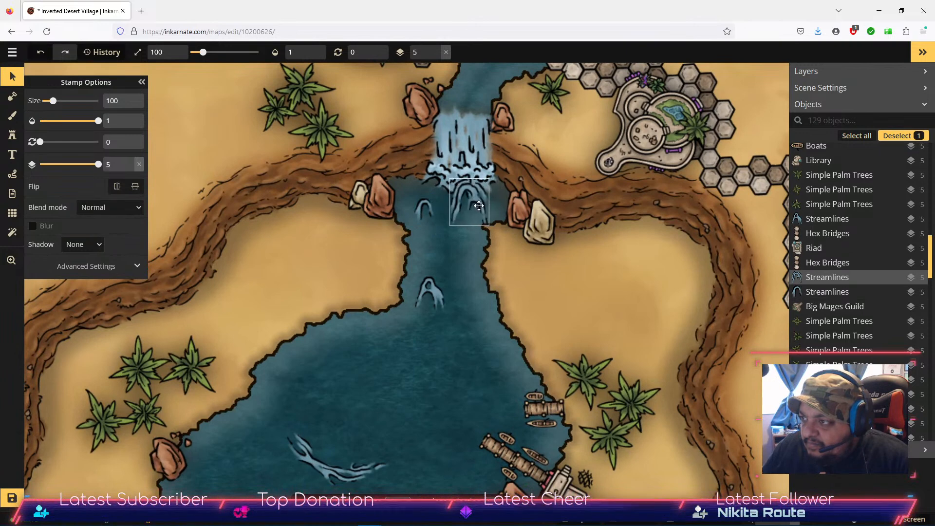
left_click(501, 173)
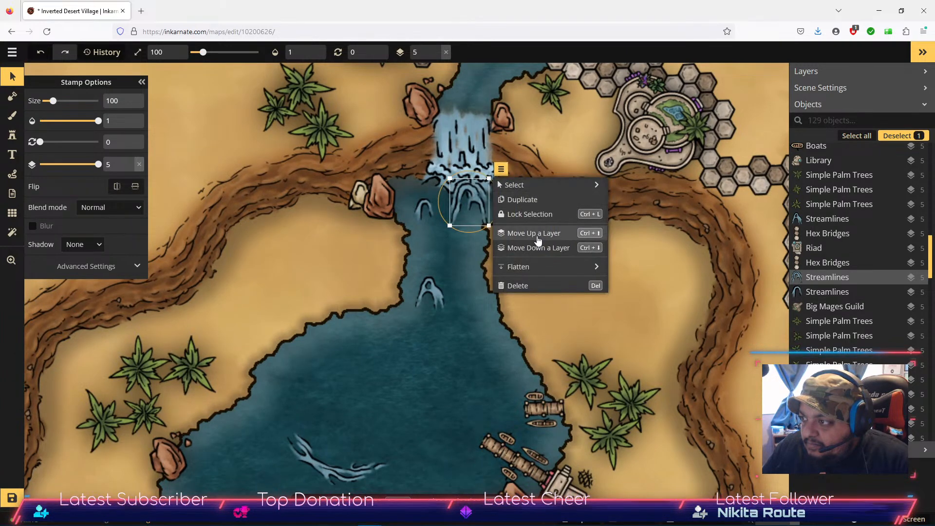
left_click(539, 248)
left_click(539, 248)
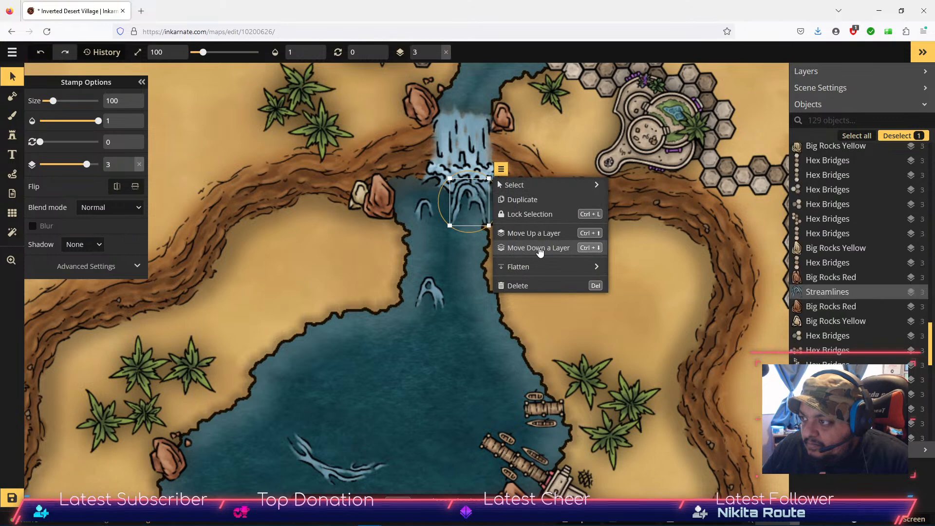
left_click(539, 247)
left_click(540, 248)
left_click(539, 248)
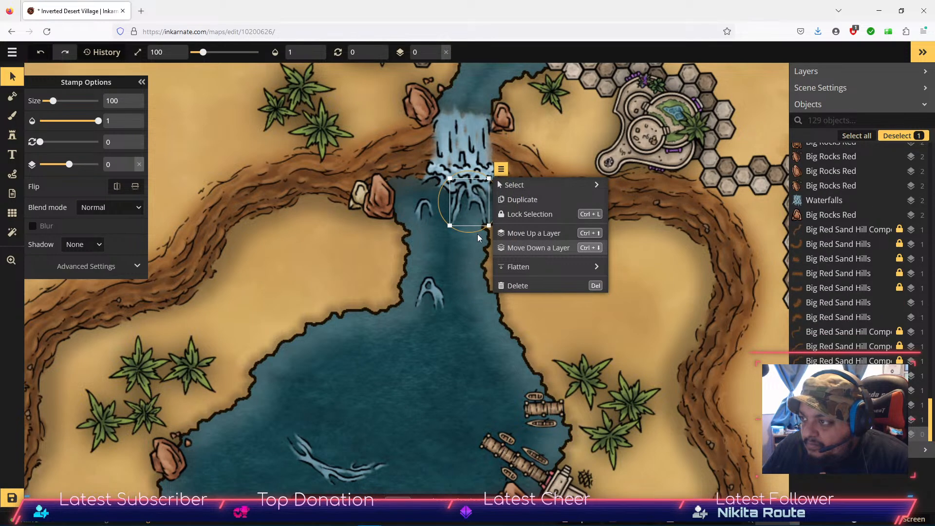
Delete the Streamlines stamps from the channel below the waterfall.
mouse_move(456, 216)
left_mouse_down()
mouse_move(465, 211)
mouse_move(445, 215)
mouse_move(452, 209)
left_mouse_up()
key("Delete")
left_click(421, 215)
key("Delete")
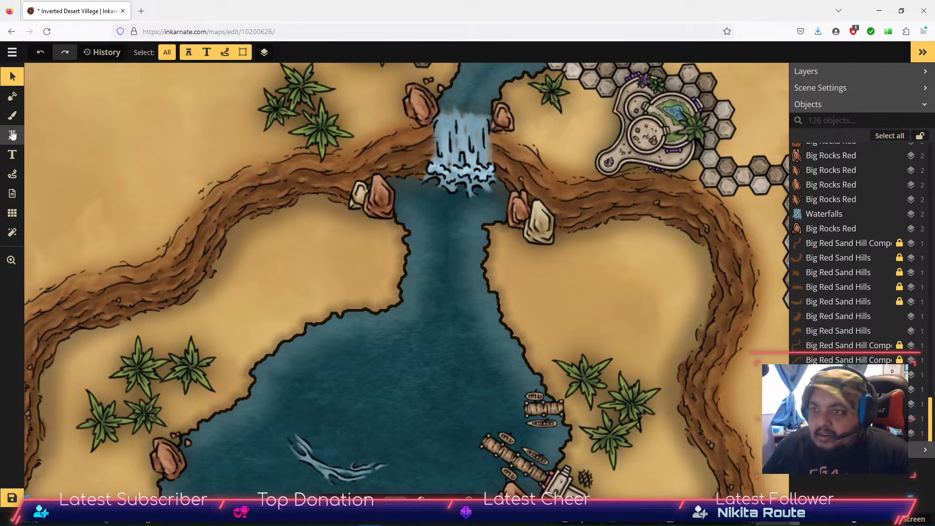
Search the stamp catalog for "desert" and choose the hexagonal Runesmith building stamp.
left_click(12, 134)
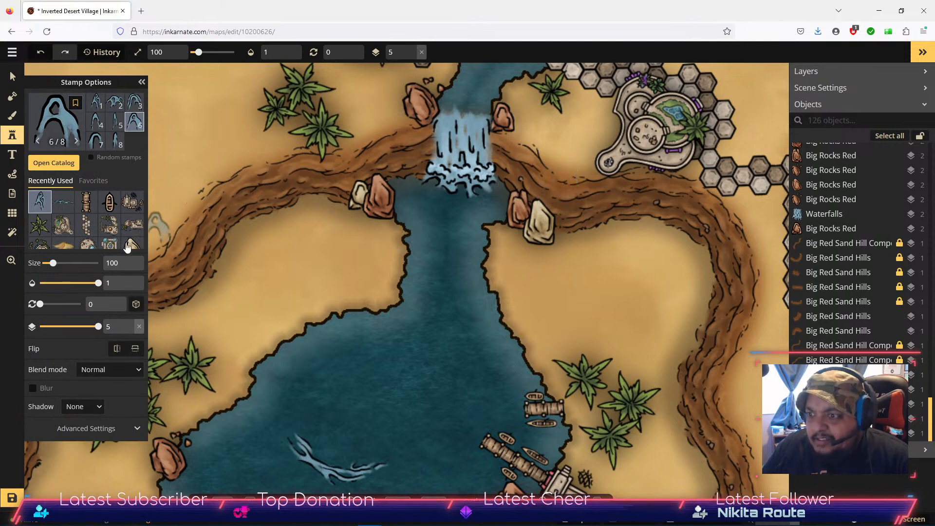
scroll(115, 215, "down", 1)
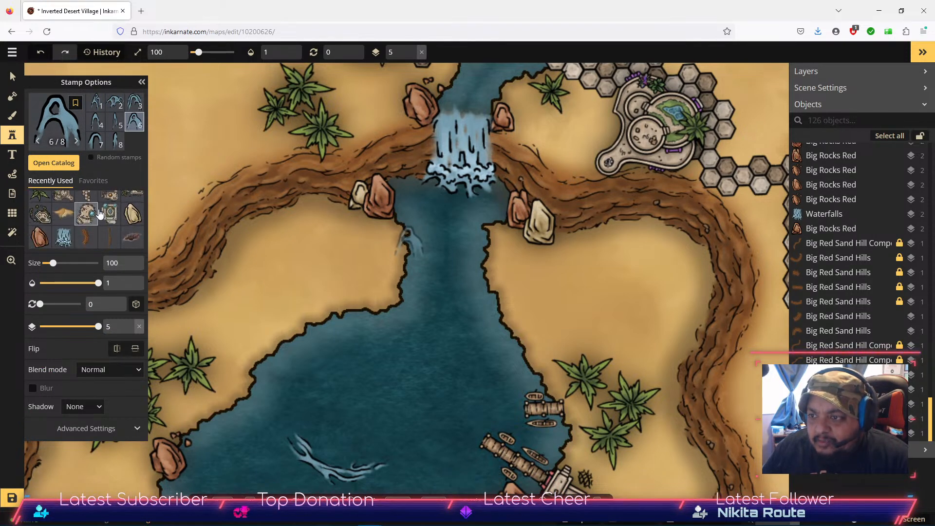
left_click(53, 162)
left_click(193, 86)
type("desert")
key("Return")
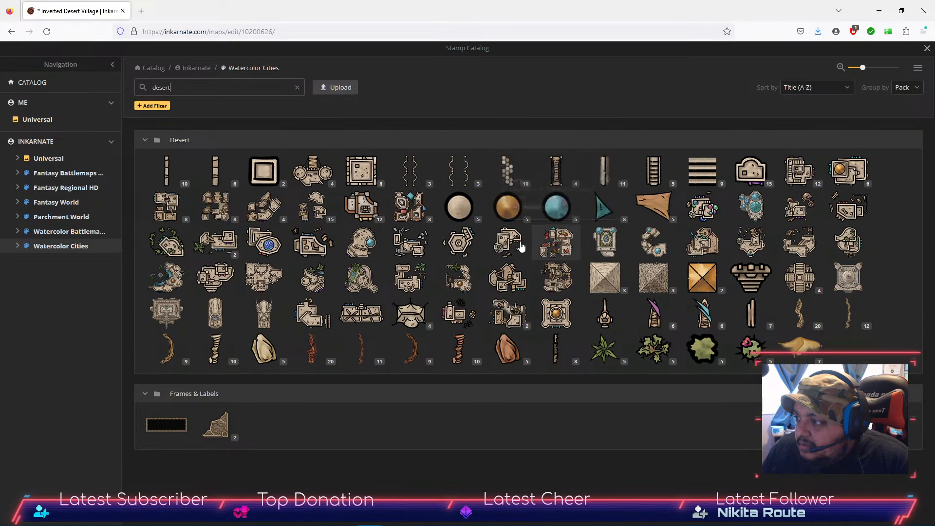
left_click(461, 250)
Place the Runesmith at size 100 on the north side of the hex path leading to the walled garden building and rotate it to 210.
left_click_drag(575, 133, 536, 281)
scroll(547, 259, "down", 3)
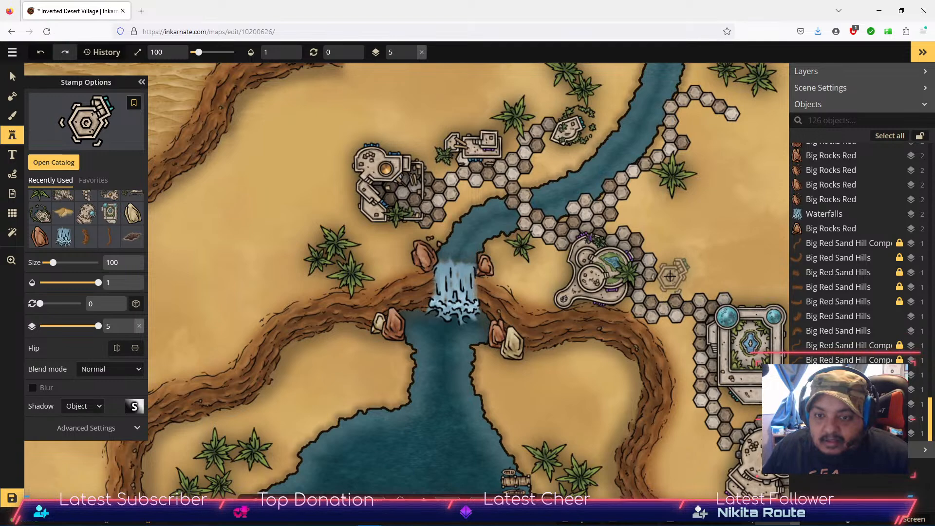
scroll(675, 274, "up", 3)
scroll(675, 273, "down", 3)
scroll(676, 273, "up", 3)
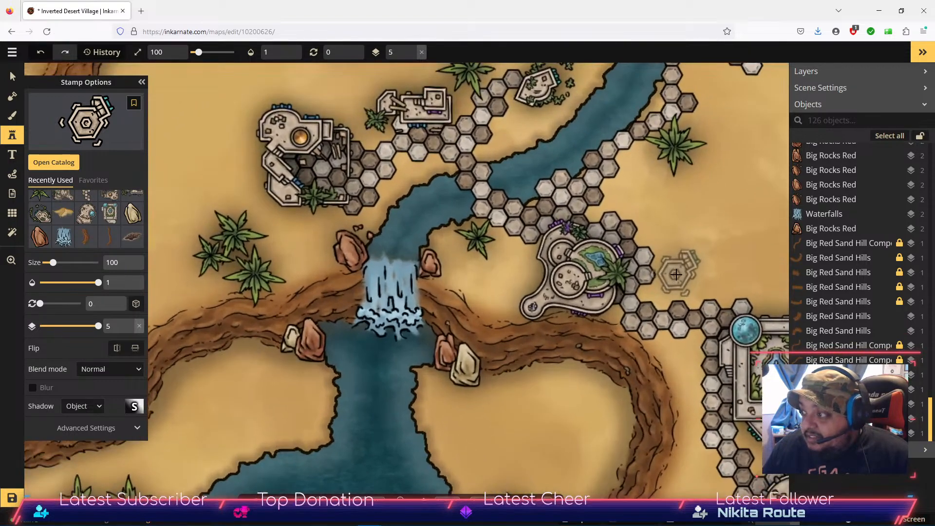
scroll(675, 273, "up", 2)
left_click_drag(658, 202, 591, 251)
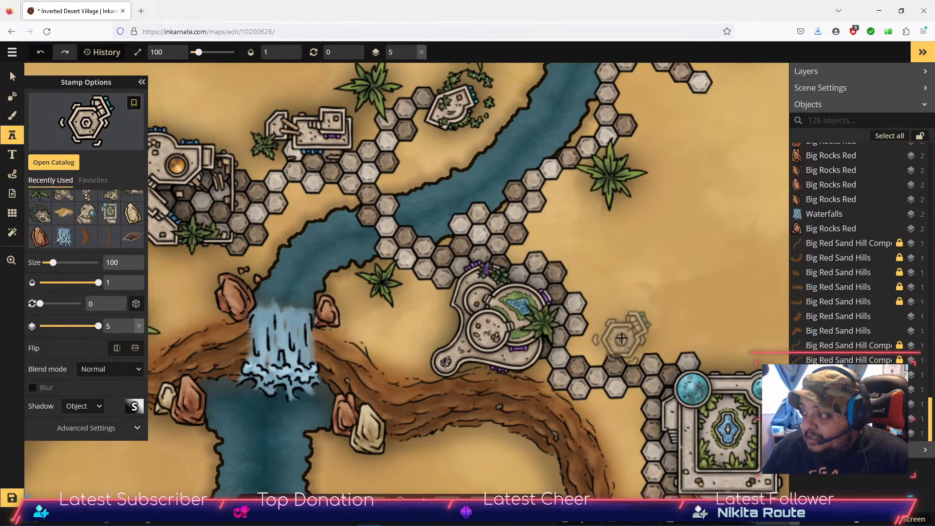
left_click(623, 333)
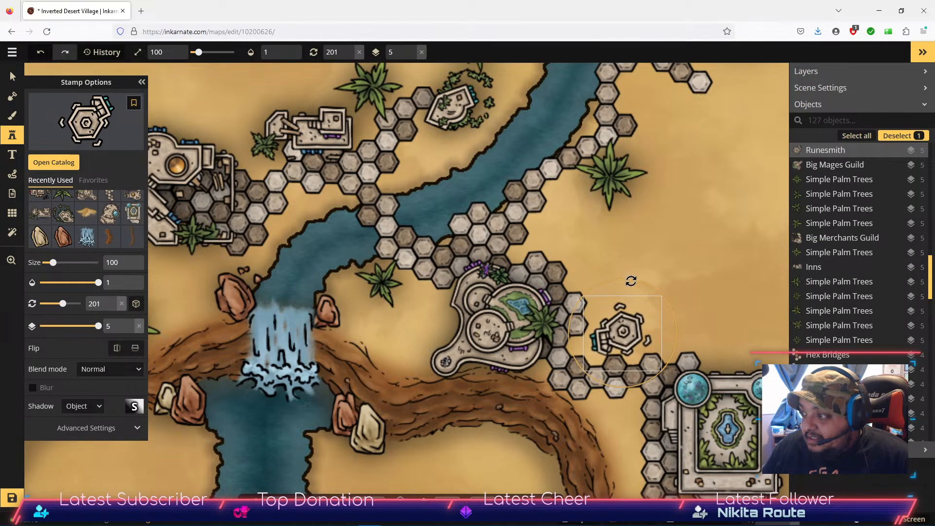
mouse_move(626, 327)
left_mouse_down()
mouse_move(684, 338)
mouse_move(635, 328)
mouse_move(635, 336)
left_mouse_up()
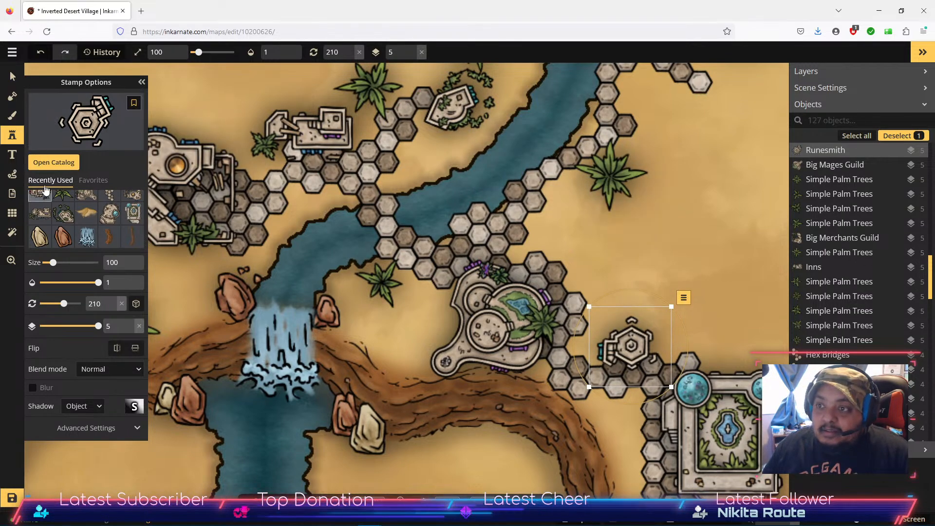
Preview the stepped pyramid stamp's variants and the domed, four-towered palace stamp from the Desert group against the map.
left_click(53, 162)
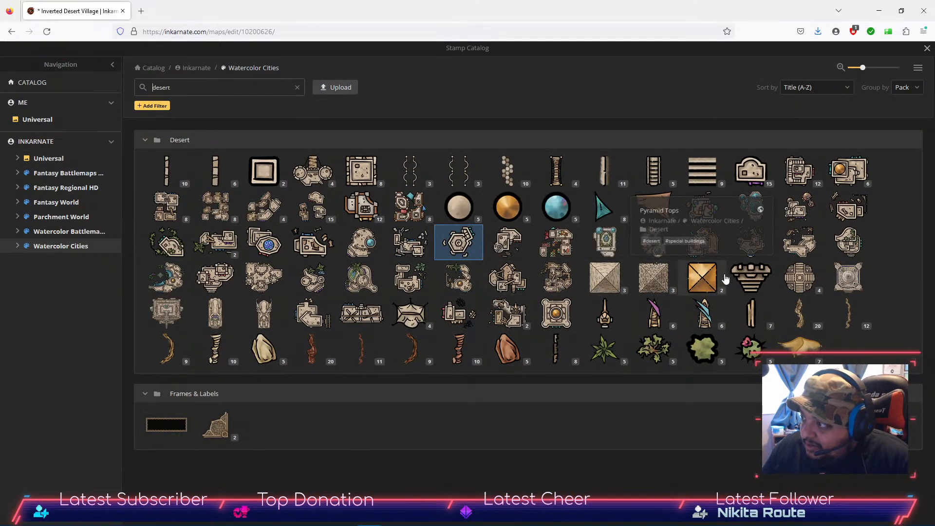
left_click(800, 278)
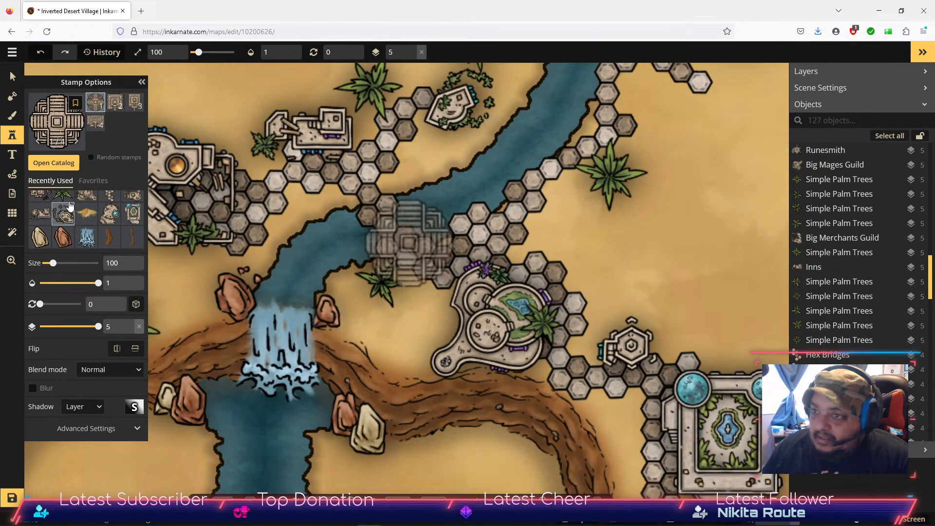
left_click(115, 102)
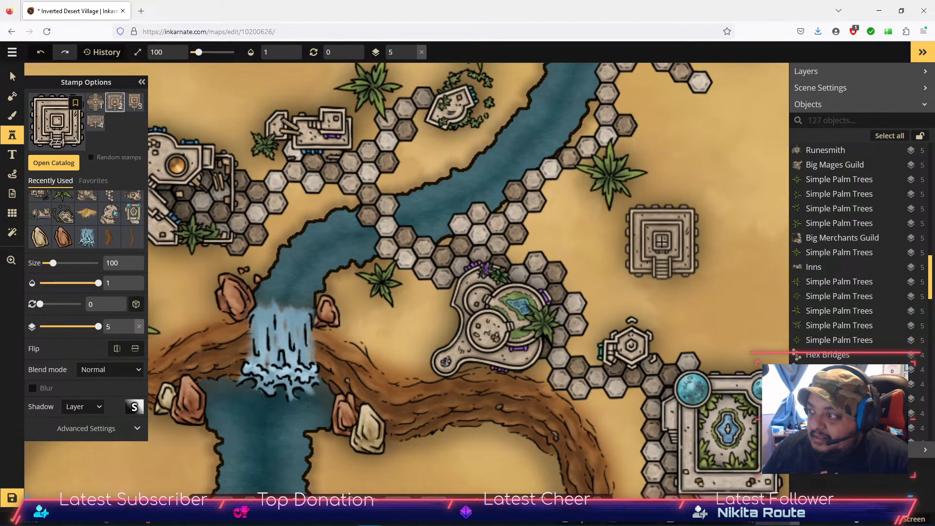
left_click(134, 102)
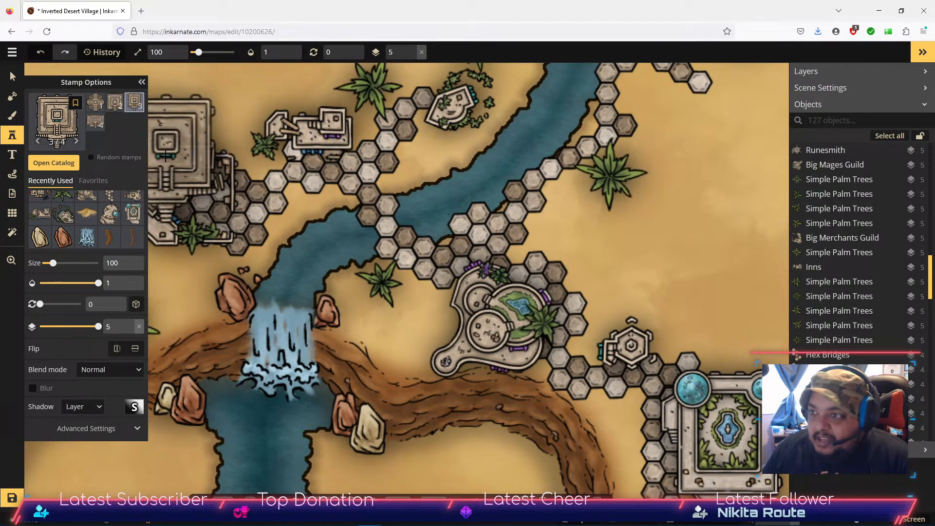
left_click(86, 125)
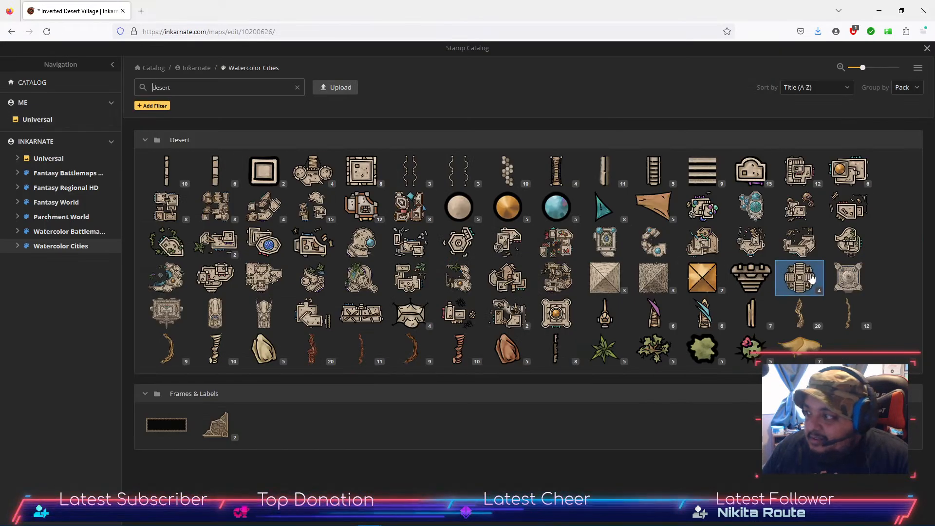
left_click(846, 284)
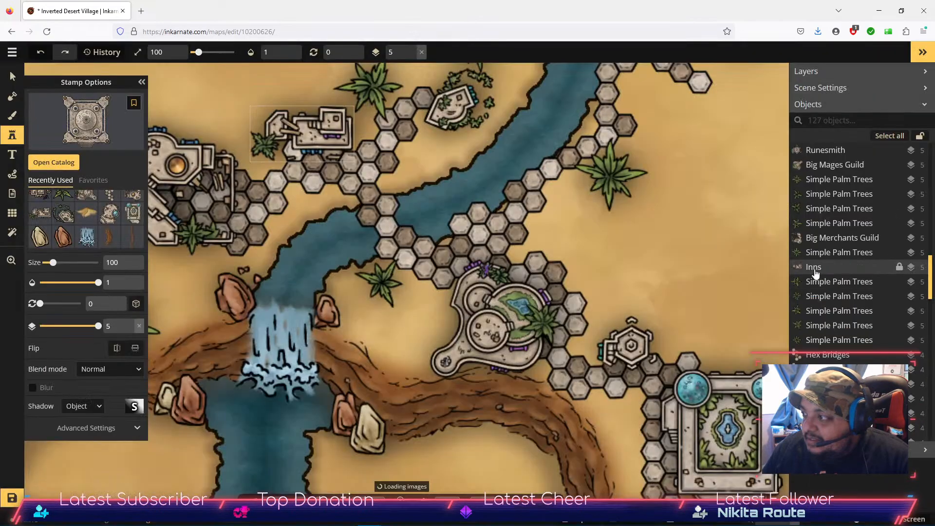
scroll(555, 231, "down", 3)
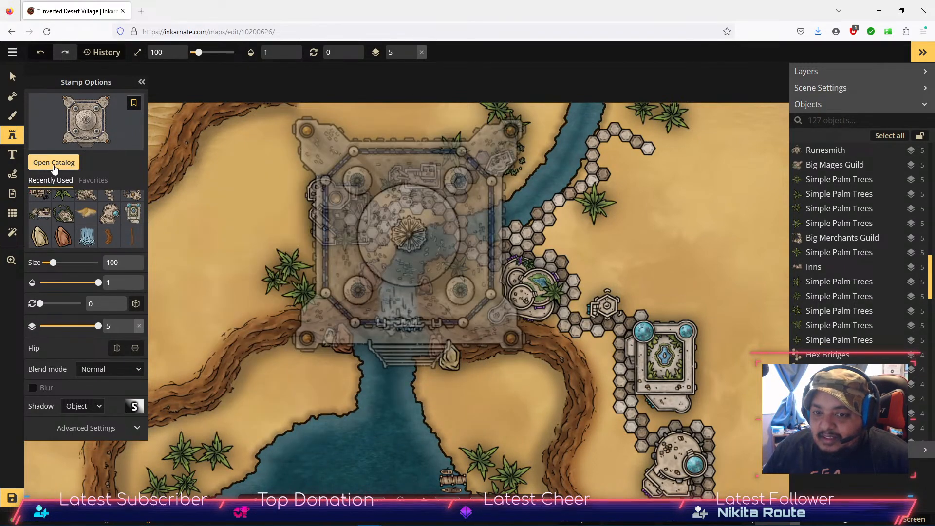
Place the Grand Ziggurat stamp from the Desert group at size 100 on the open sand northwest of the lake.
left_click(54, 167)
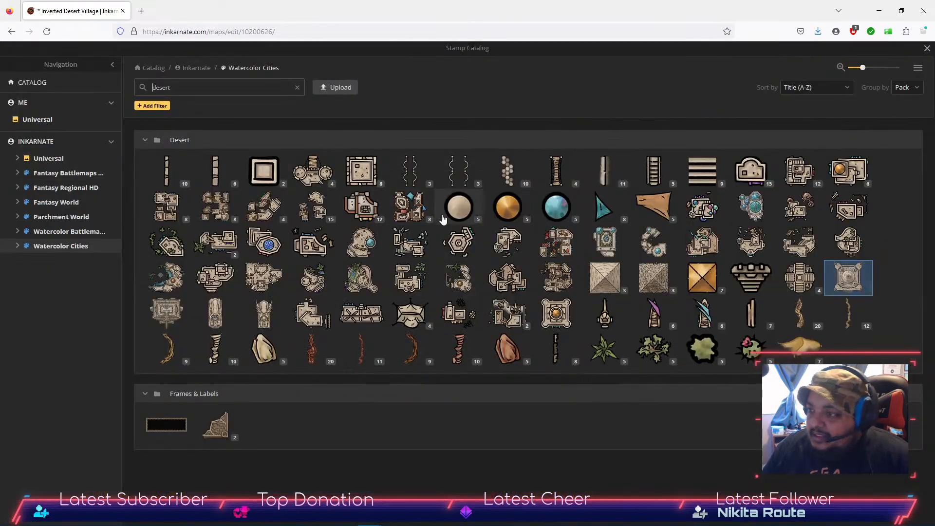
left_click(167, 311)
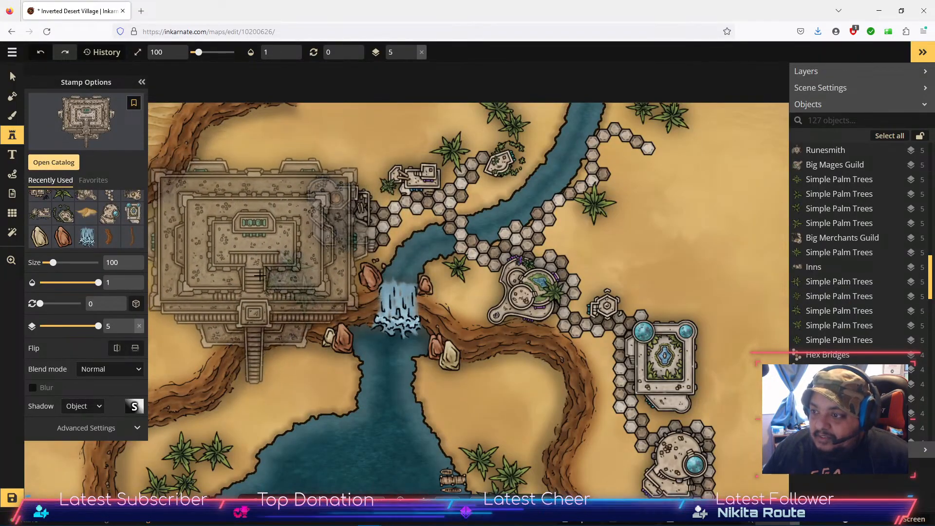
key("space")
left_click_drag(341, 353, 616, 136)
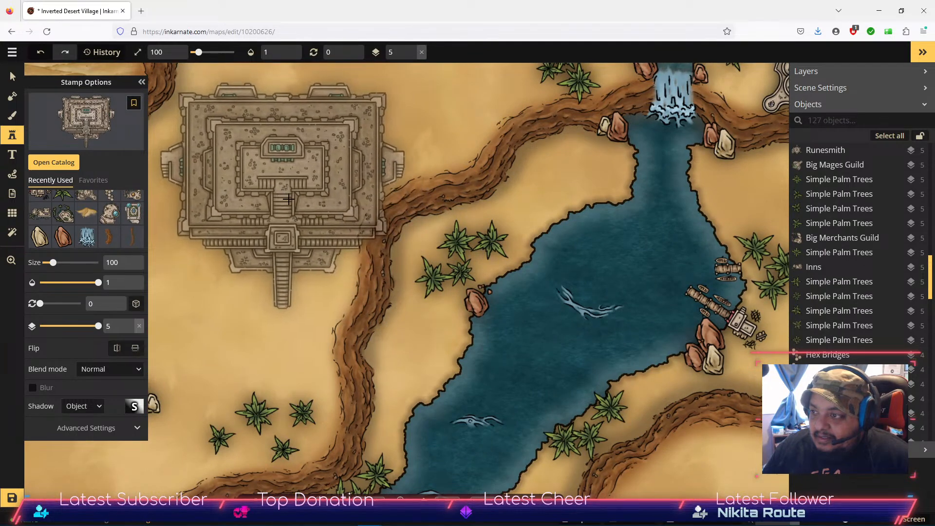
left_click(271, 246)
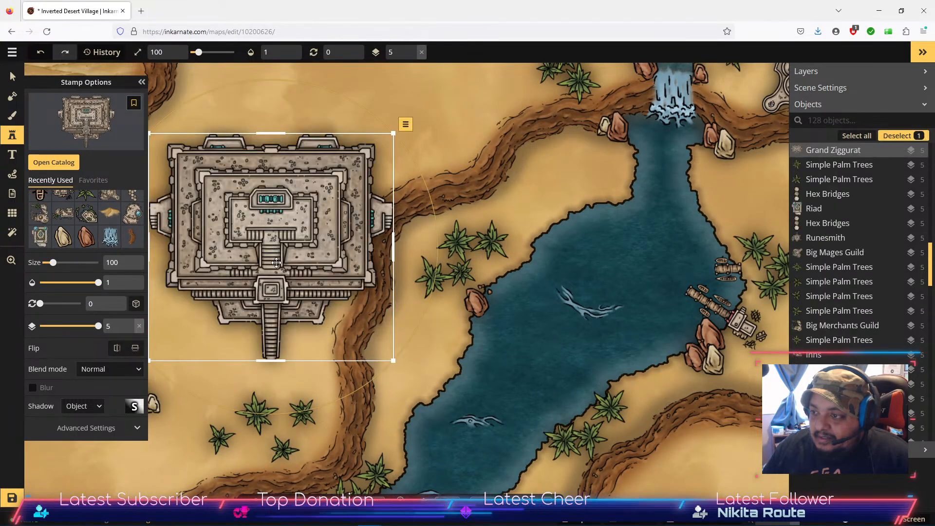
Rotate the Grand Ziggurat to 312 and move it against the bend of the cliffs northwest of the lake.
left_click(12, 76)
left_click_drag(273, 232, 269, 232)
left_click_drag(264, 412, 423, 293)
left_click_drag(250, 274, 294, 229)
key("space")
left_click_drag(450, 132, 430, 203)
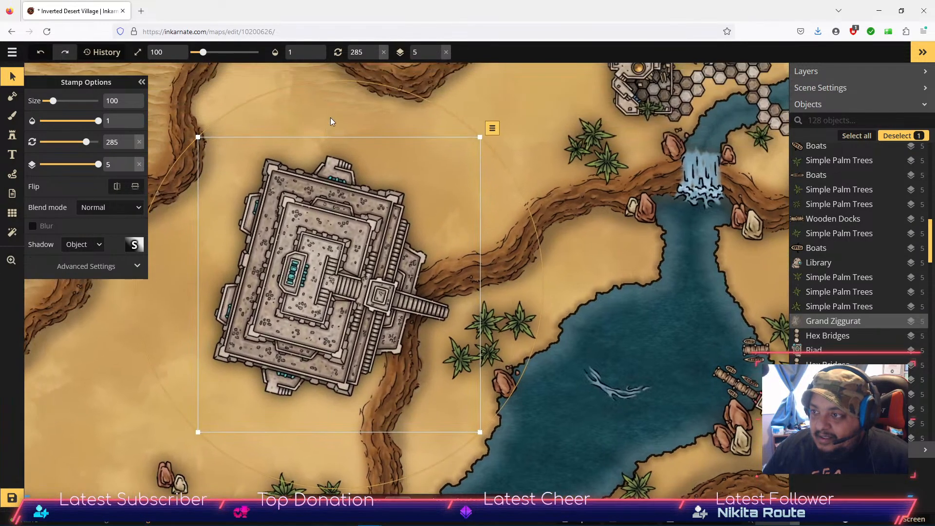
left_click_drag(345, 81, 391, 88)
left_click_drag(311, 226, 317, 195)
left_click_drag(484, 84, 536, 107)
left_click_drag(355, 199, 363, 176)
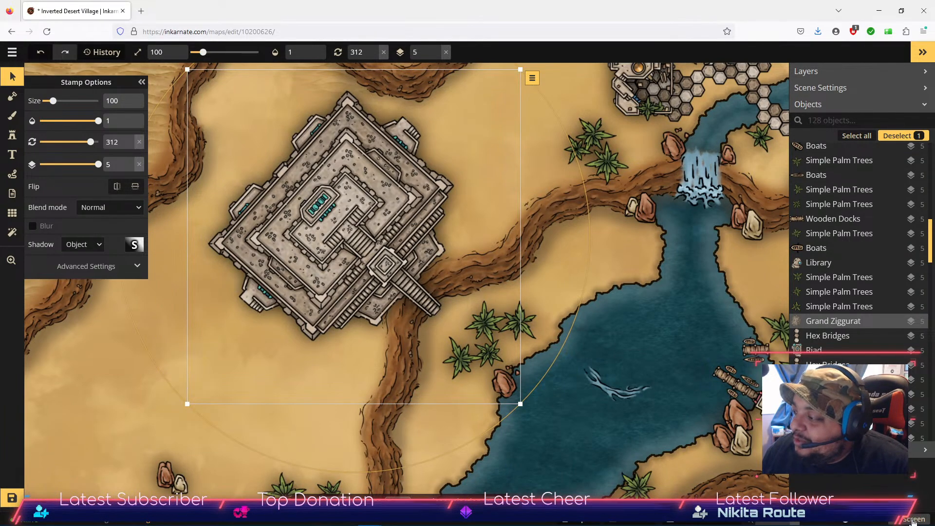
Delete the Grand Ziggurat from the map and save the map.
scroll(609, 442, "down", 3)
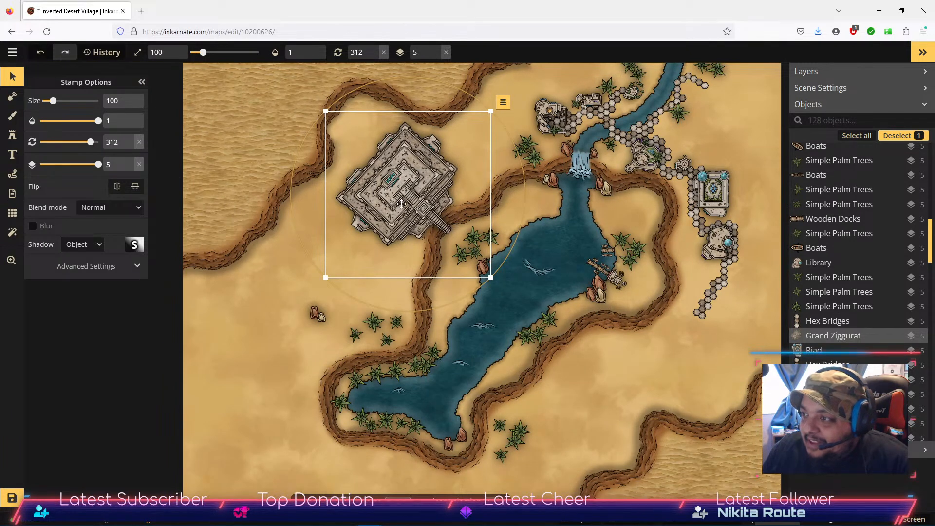
key("Delete")
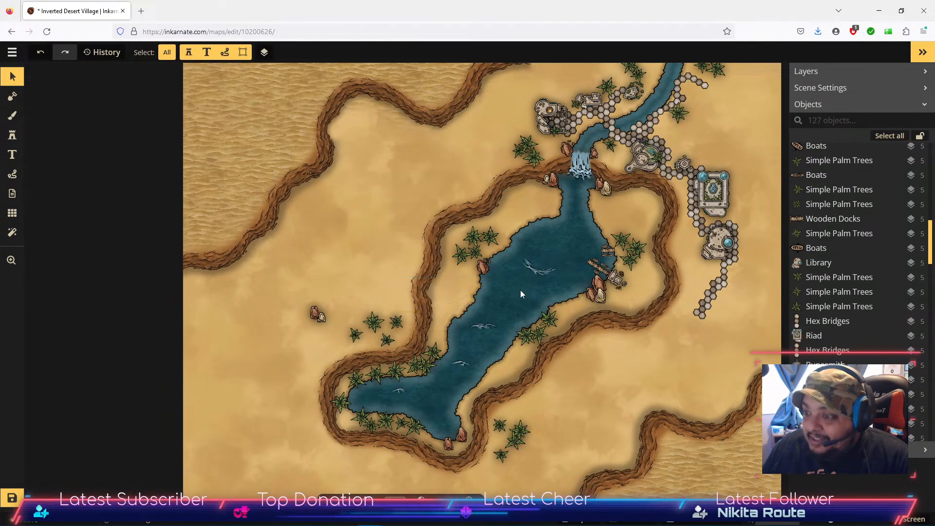
left_click(24, 496)
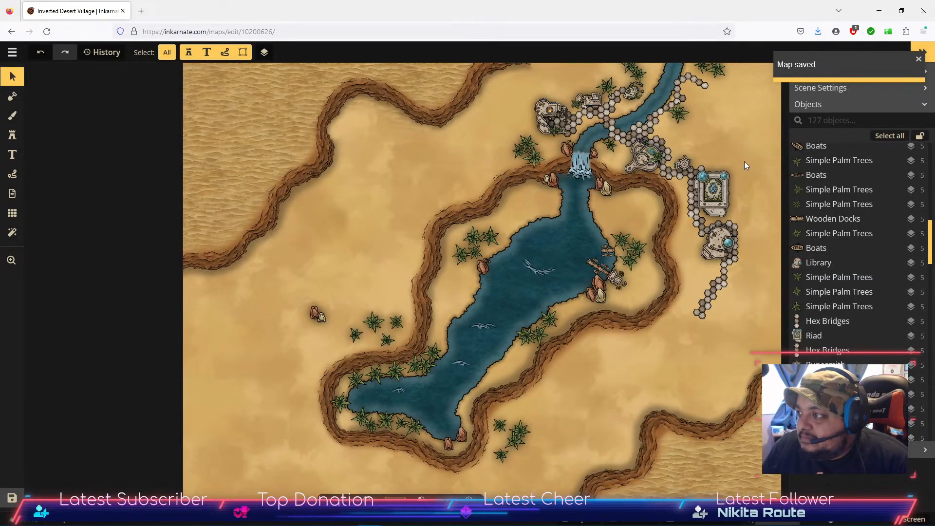
Preview the small spired stamp and the Mages Guild stamp from the Desert group against the village area.
scroll(743, 190, "up", 5)
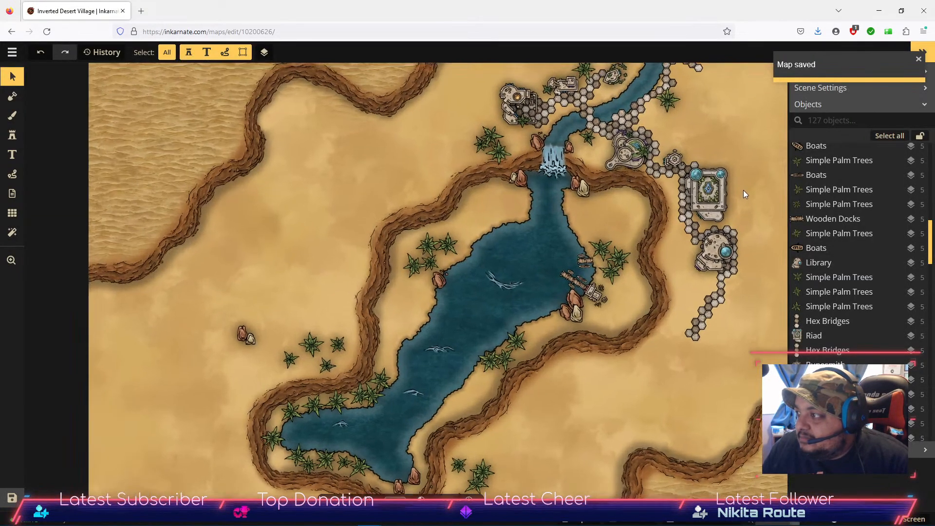
scroll(708, 202, "down", 1)
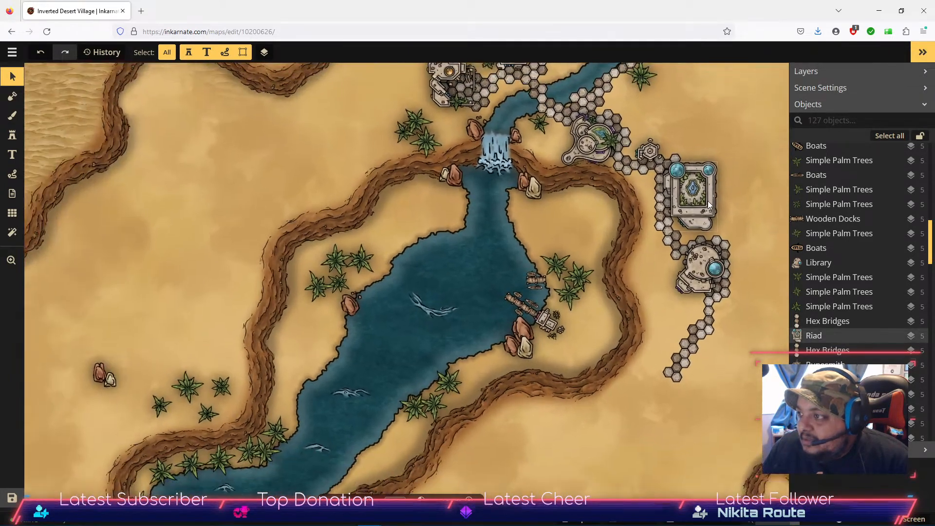
left_click(517, 187)
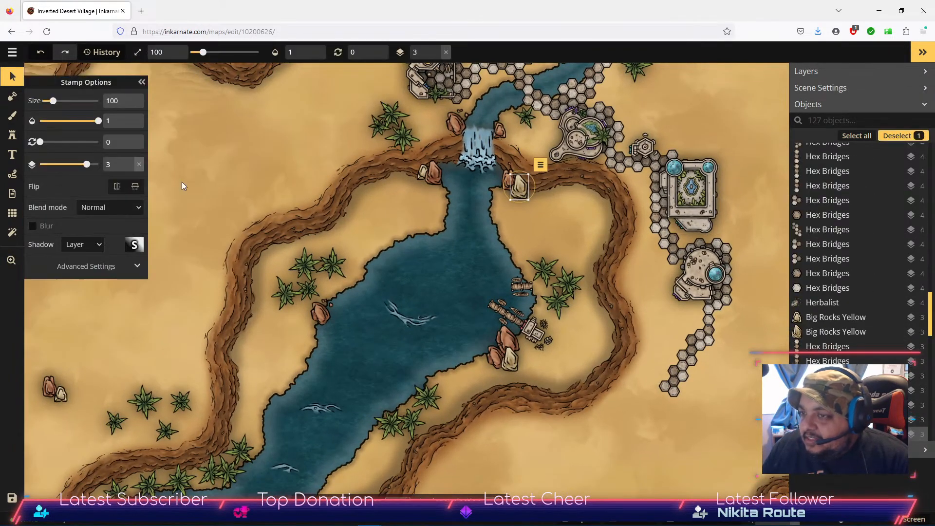
left_click(14, 139)
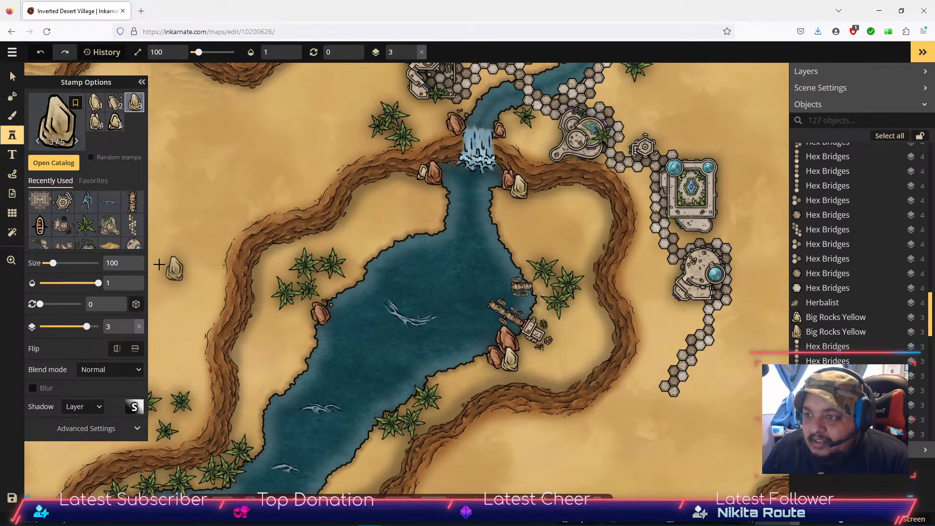
left_click(53, 163)
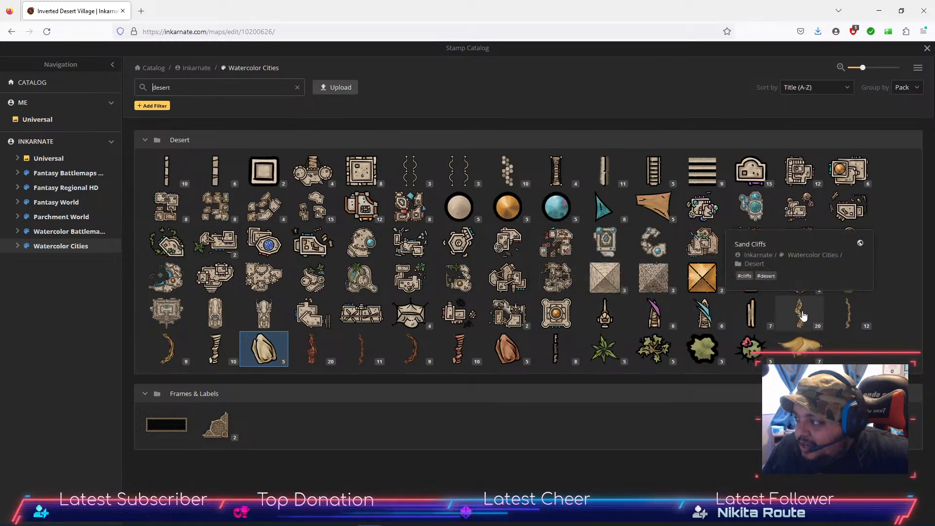
left_click(605, 314)
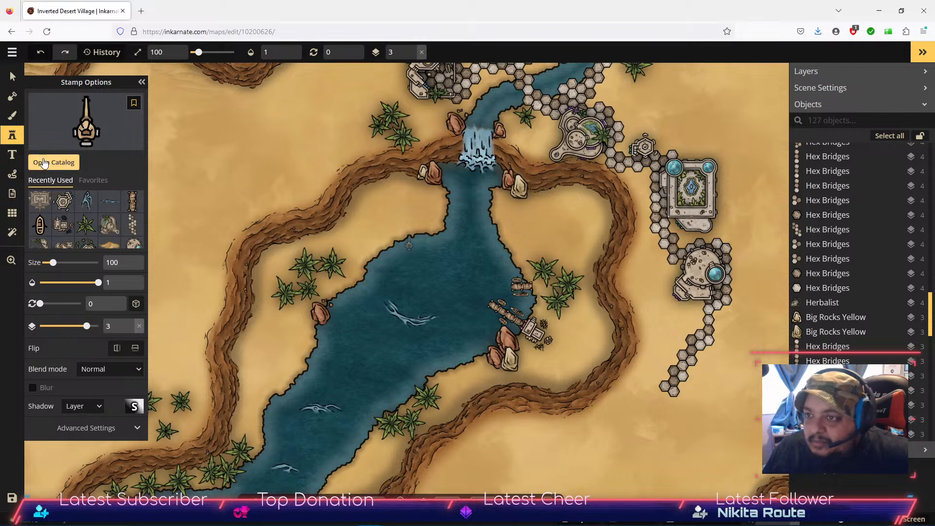
left_click(129, 163)
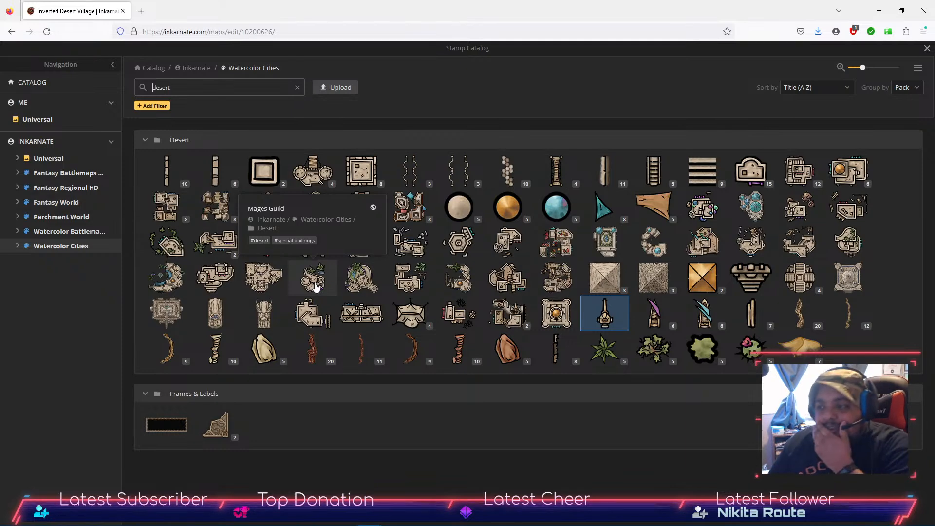
left_click(312, 288)
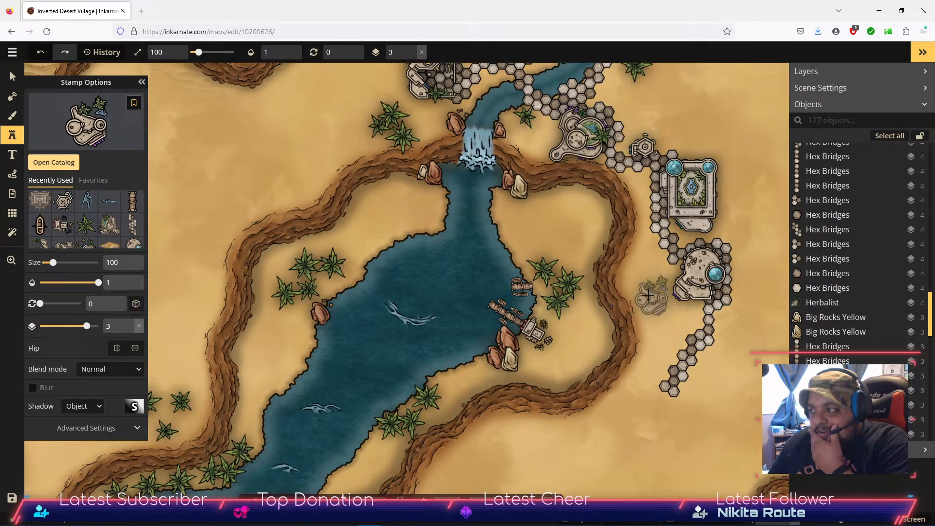
scroll(639, 297, "down", 3)
scroll(640, 296, "down", 2)
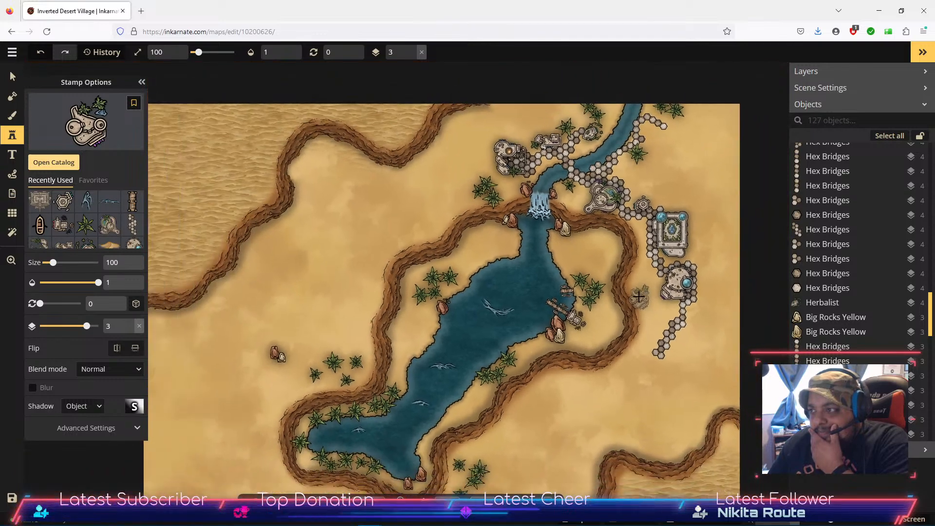
scroll(638, 295, "up", 2)
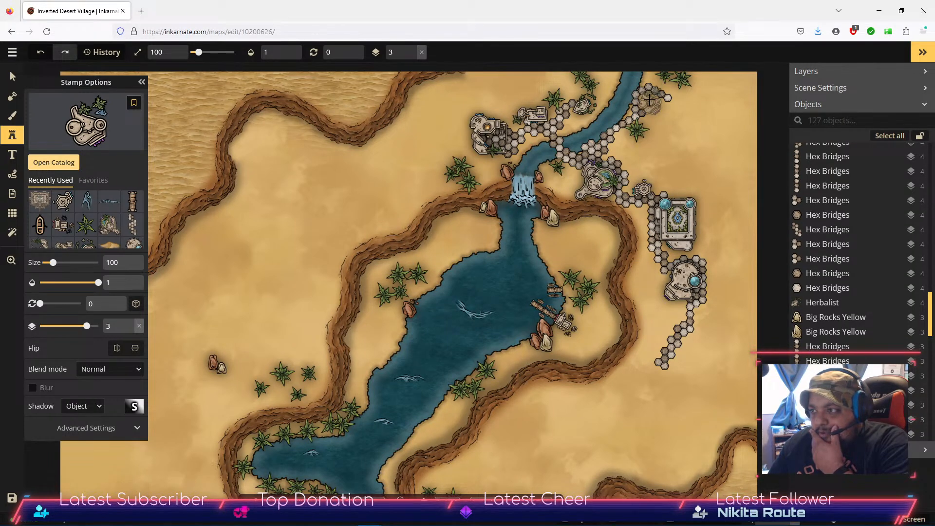
scroll(652, 100, "up", 1)
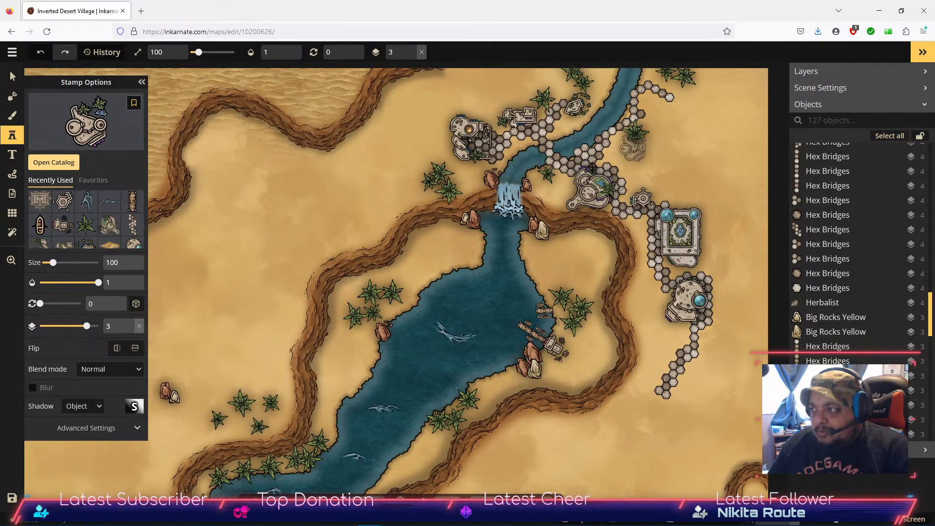
Place the Adventurers Guild stamp from the Desert group at size 100 beside the southern end of the eastern hex path.
left_click(53, 162)
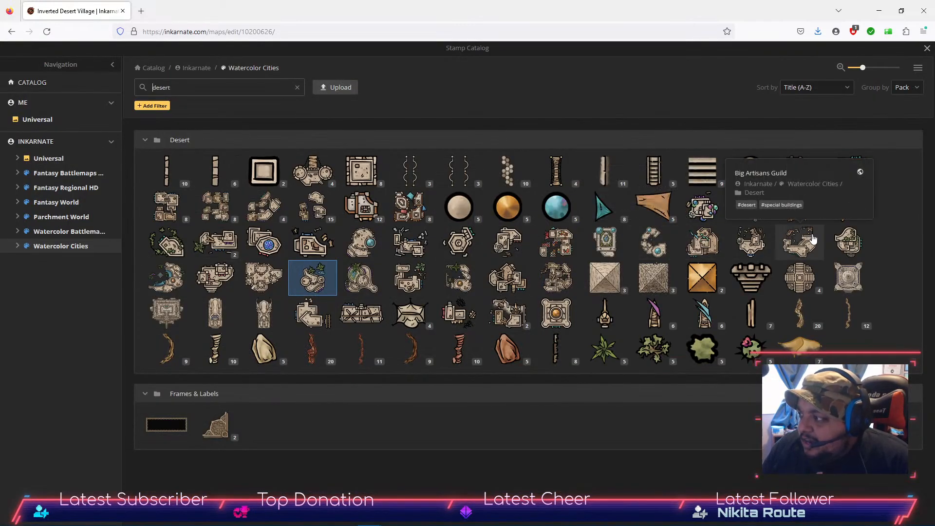
left_click(704, 243)
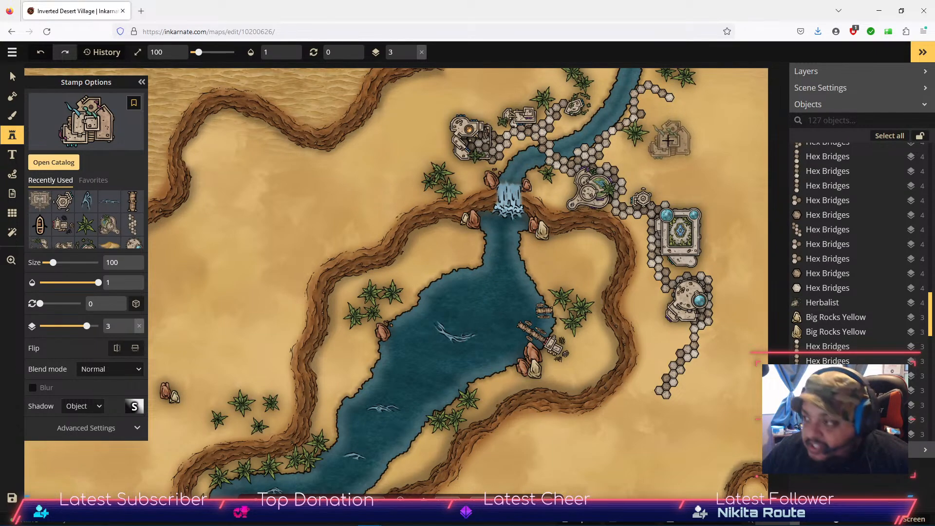
scroll(668, 140, "up", 2)
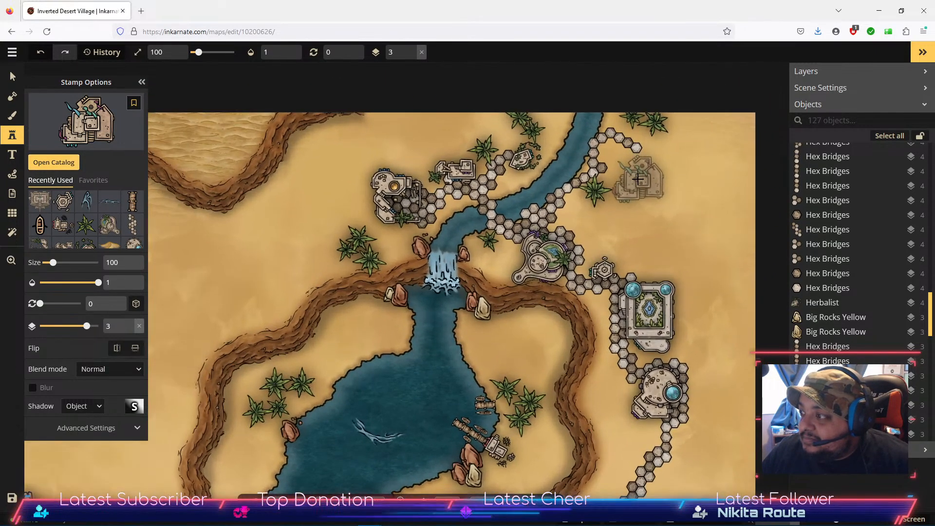
scroll(637, 179, "up", 3)
scroll(641, 187, "down", 3)
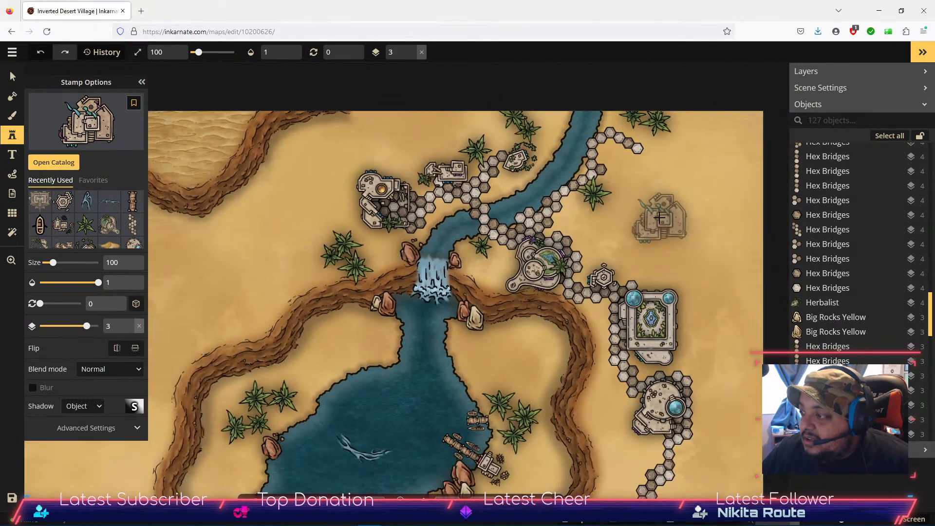
left_click_drag(659, 218, 669, 106)
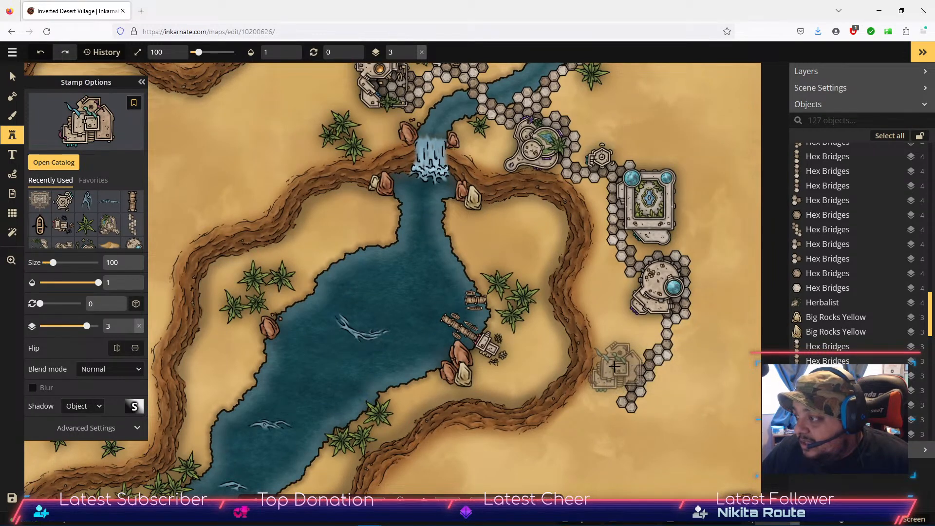
left_click_drag(689, 139, 657, 99)
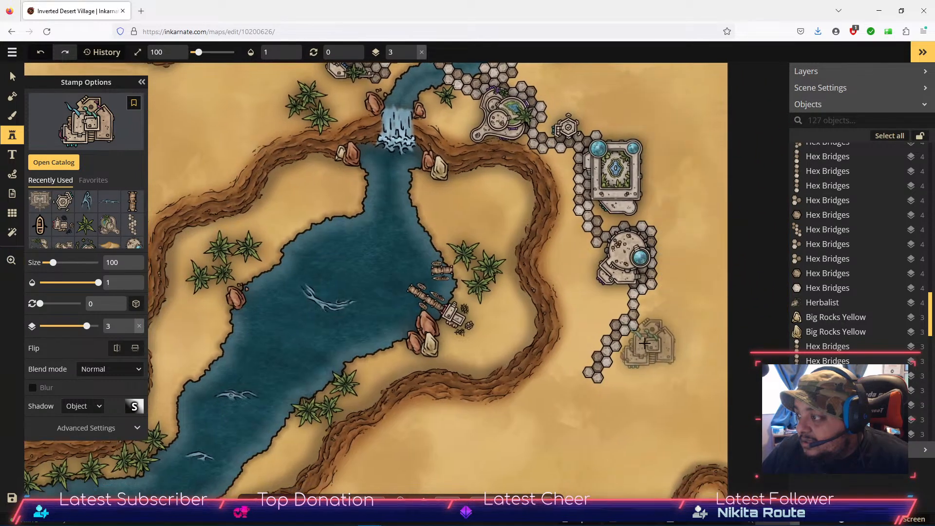
left_click(641, 346)
Rotate the Adventurers Guild to 125 so it fits against the hex path and raise it to layer 5.
key("v")
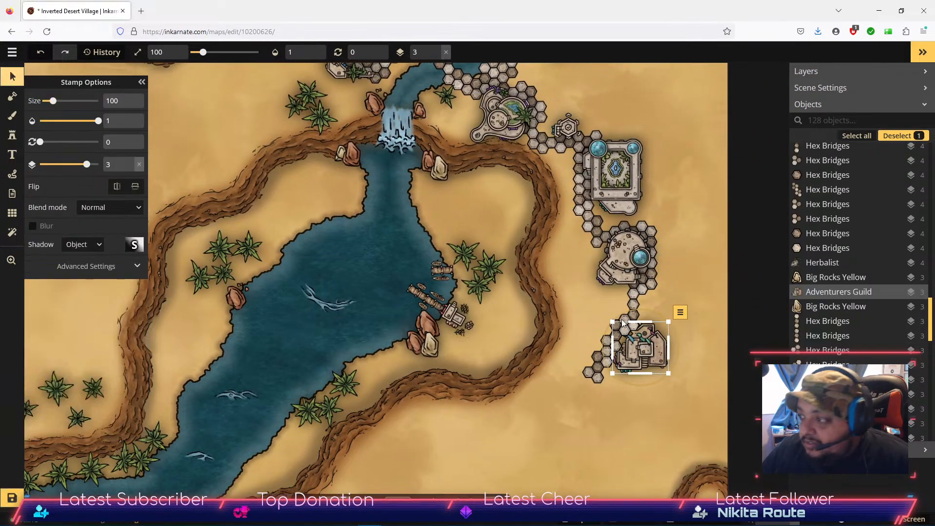
left_click_drag(651, 310, 698, 361)
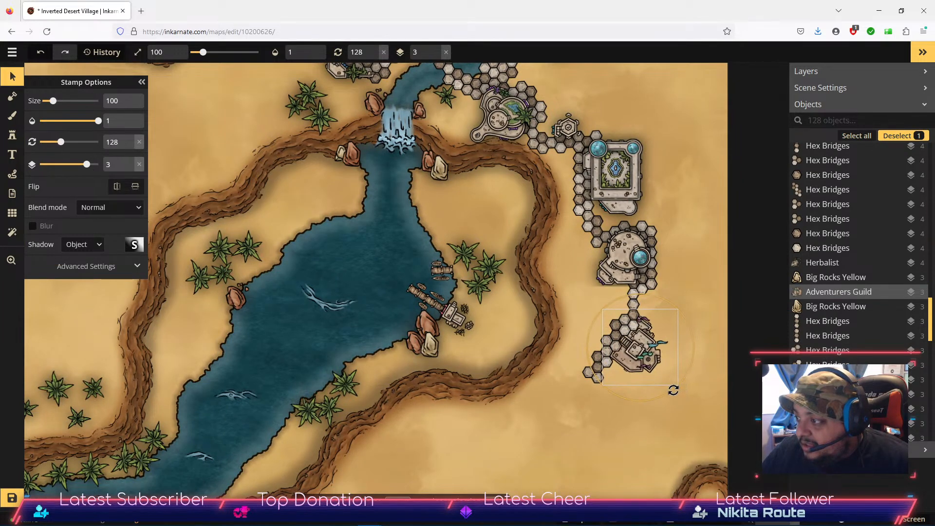
left_click_drag(638, 364, 638, 361)
left_click(684, 310)
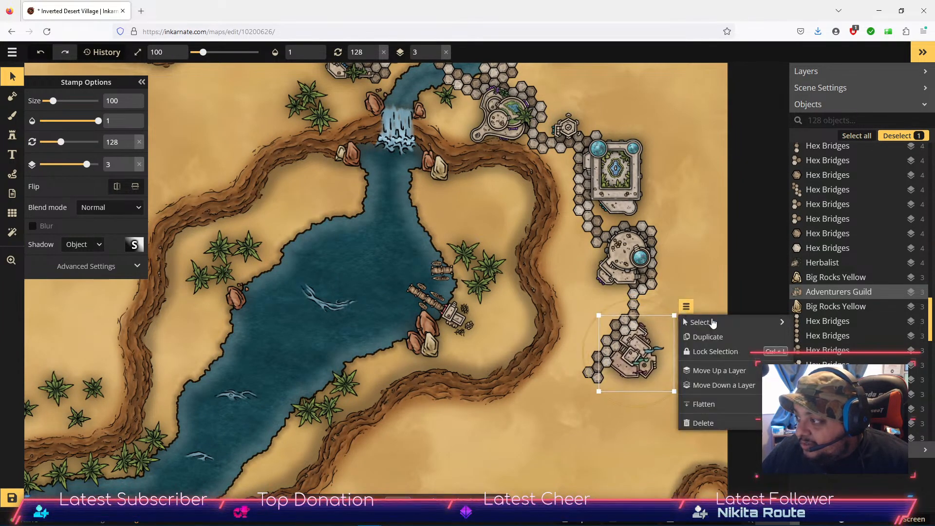
left_click(725, 373)
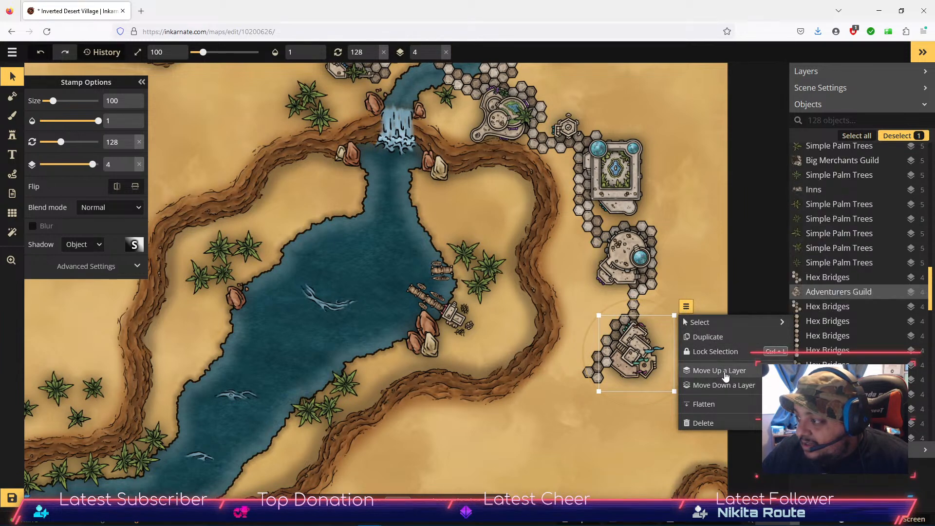
left_click(725, 373)
mouse_move(643, 353)
left_mouse_down()
mouse_move(686, 346)
mouse_move(642, 346)
left_mouse_up()
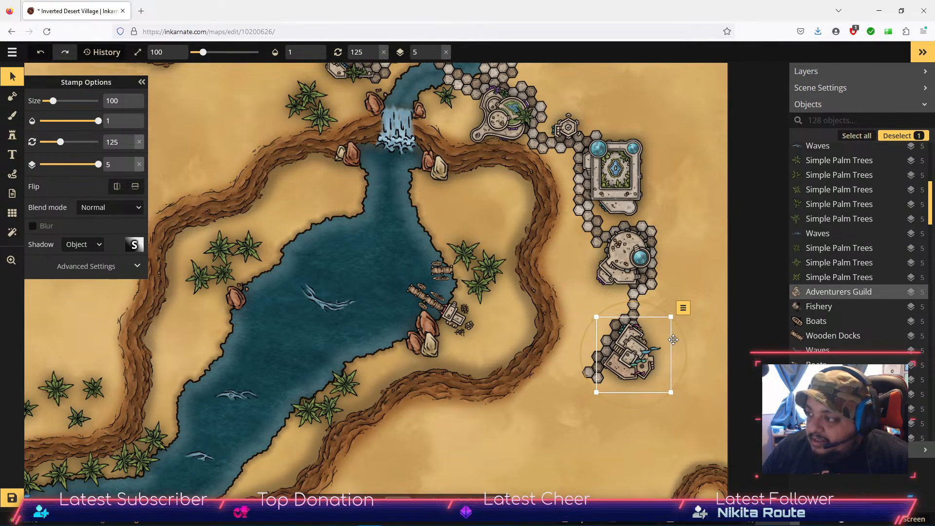
Place three Hex Bridges stamps at size 100 near the Adventurers Guild: a straight strip of three, a zigzag piece and a three-hex cluster.
left_click(12, 135)
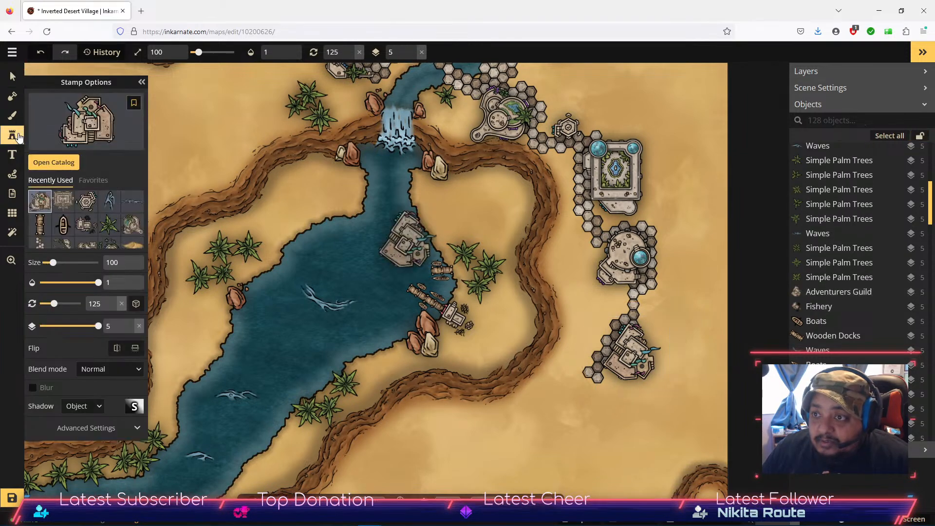
scroll(121, 225, "down", 2)
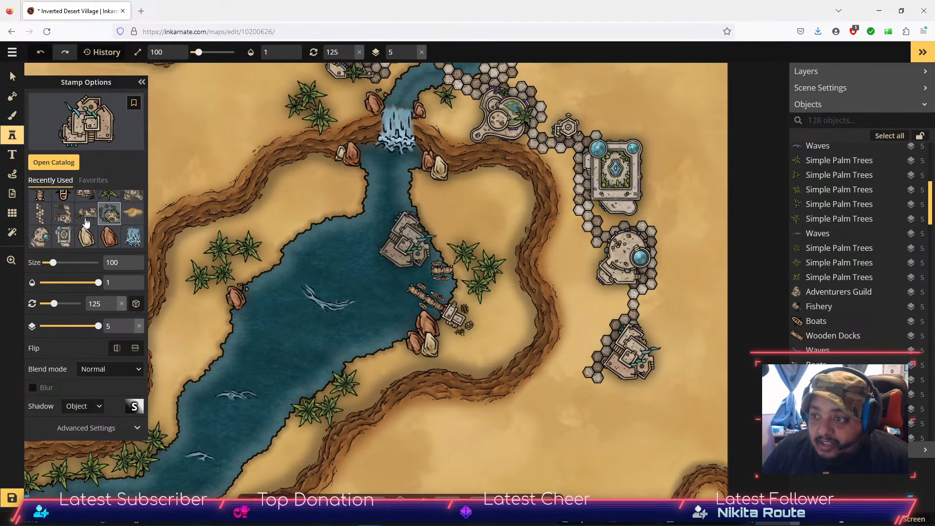
left_click(40, 213)
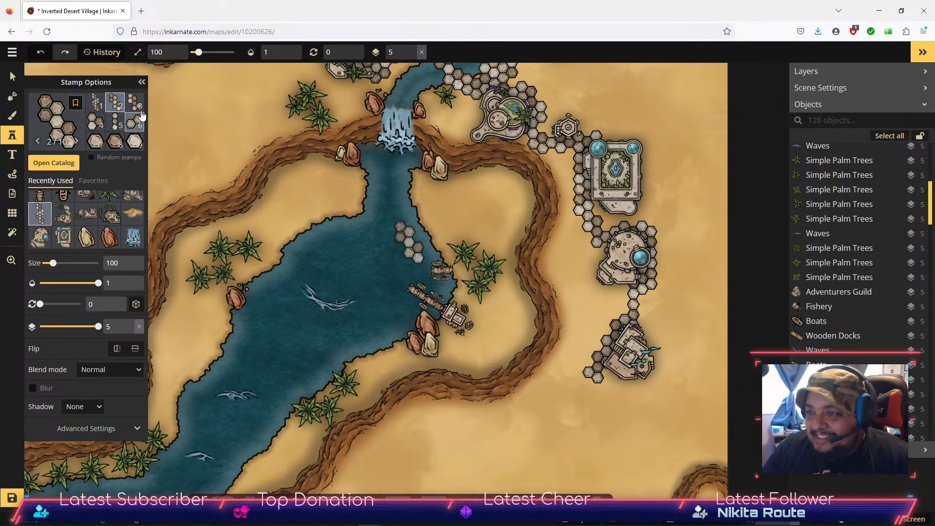
left_click(116, 125)
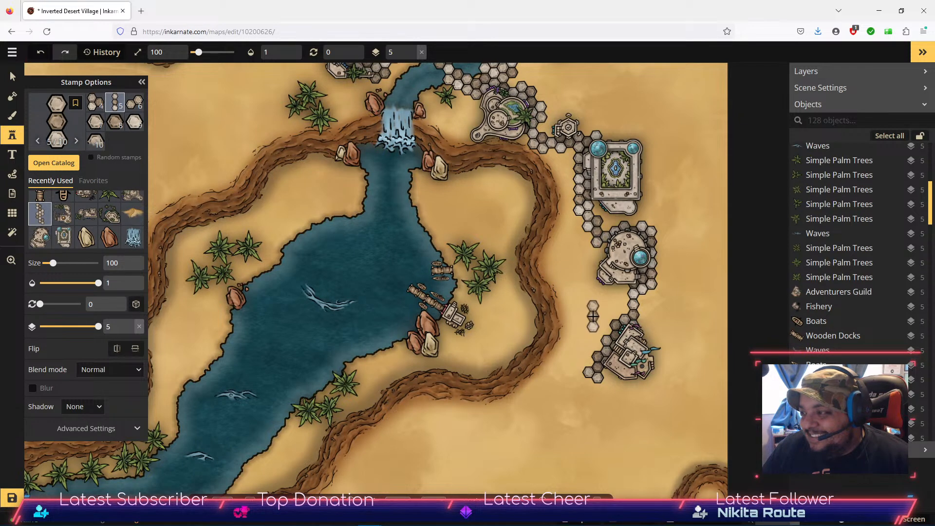
left_click(593, 316)
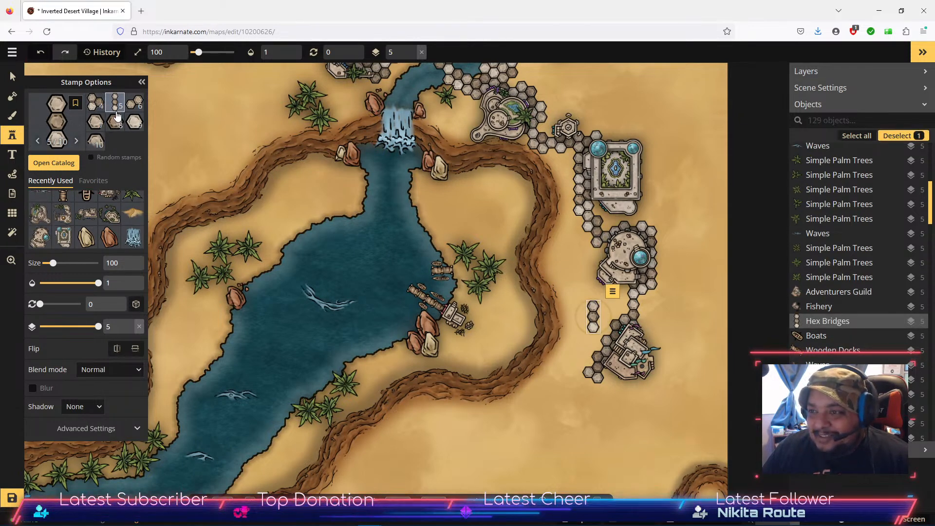
scroll(124, 110, "up", 1)
left_click(138, 106)
left_click(576, 281)
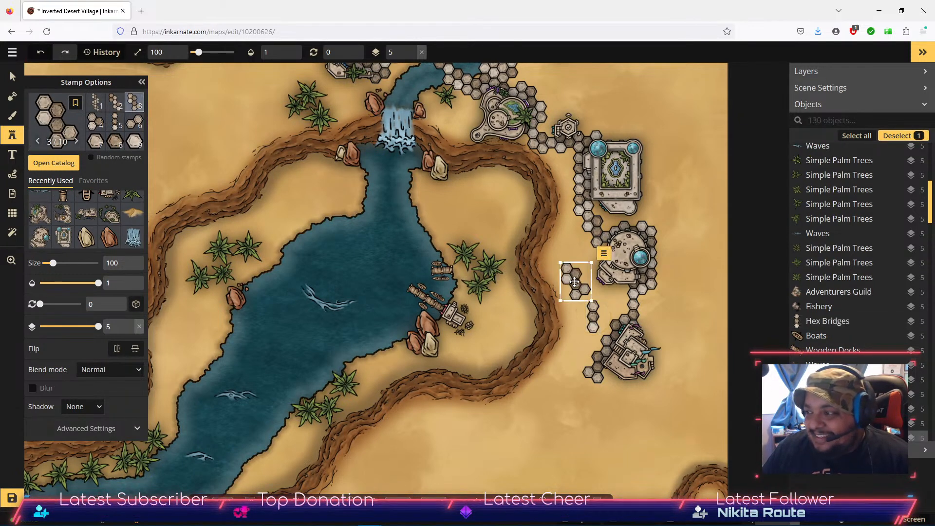
left_click(102, 124)
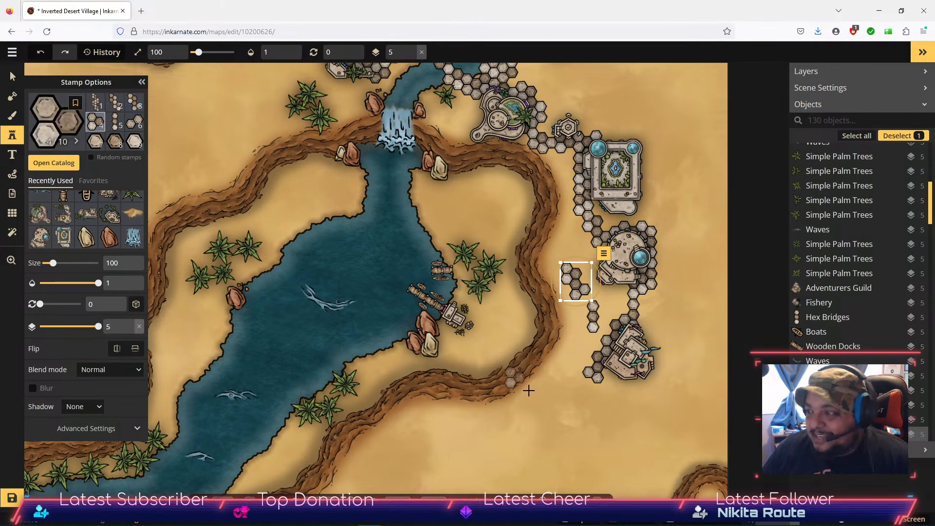
left_click(548, 402)
Move the straight hex strip between the round domed building and the Adventurers Guild, and lower it one layer.
left_click(12, 77)
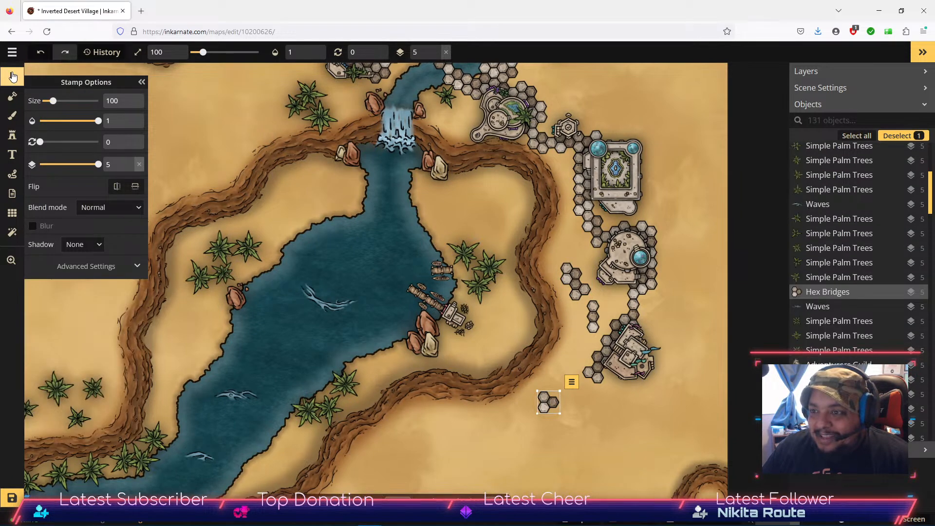
scroll(609, 330, "up", 5)
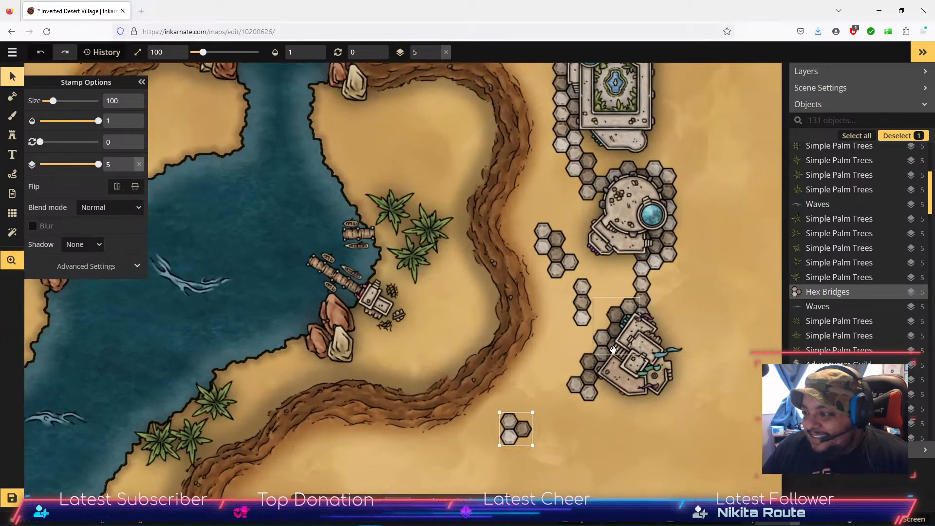
left_click_drag(512, 438, 516, 298)
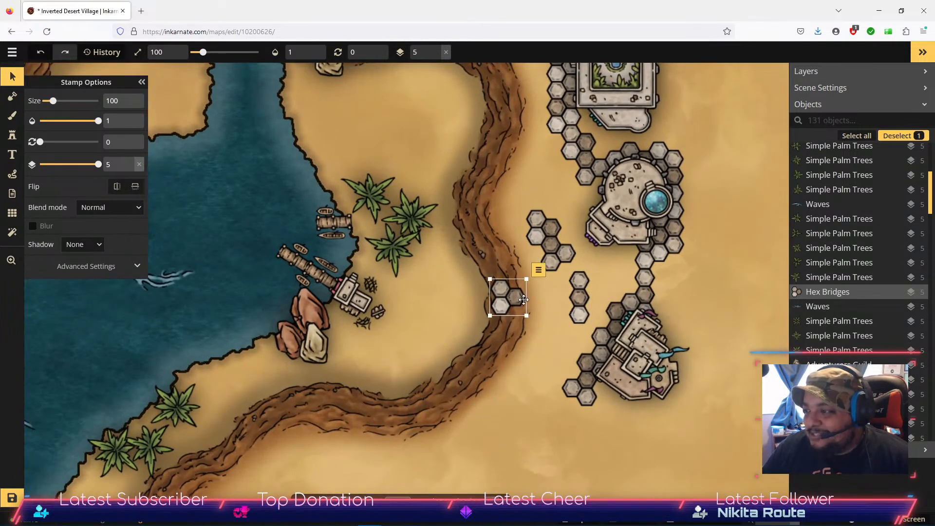
left_click_drag(580, 297, 632, 267)
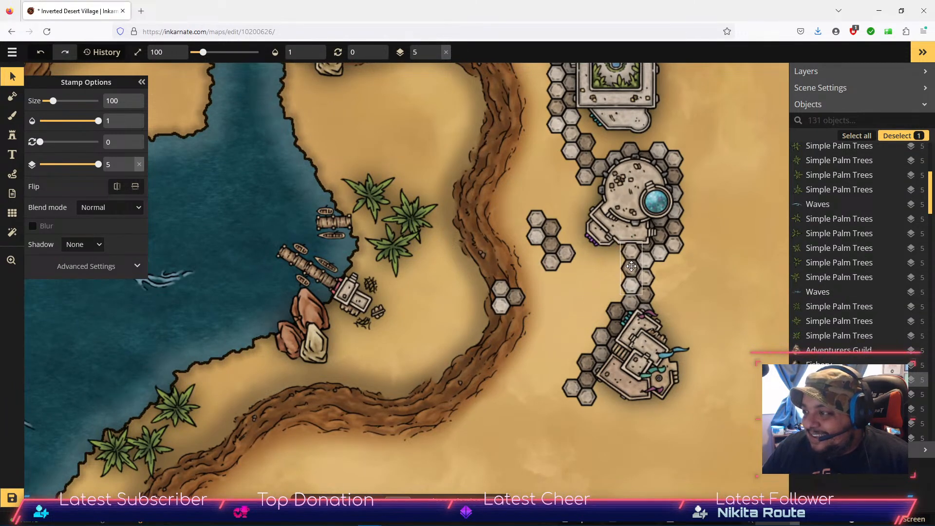
left_click(655, 234)
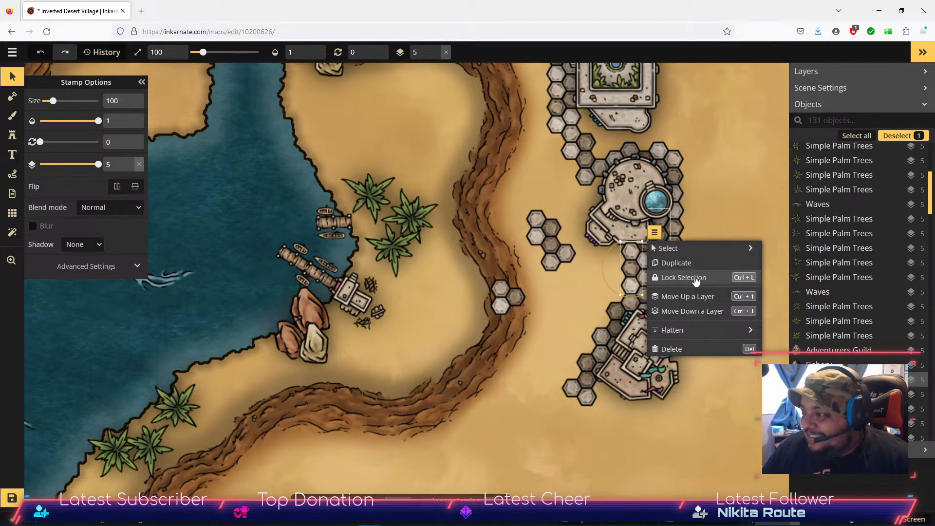
left_click(695, 313)
Join the zigzag hex piece and the three-hex cluster into a path branching west from the Adventurers Guild.
left_click(554, 258)
left_click_drag(551, 242, 587, 307)
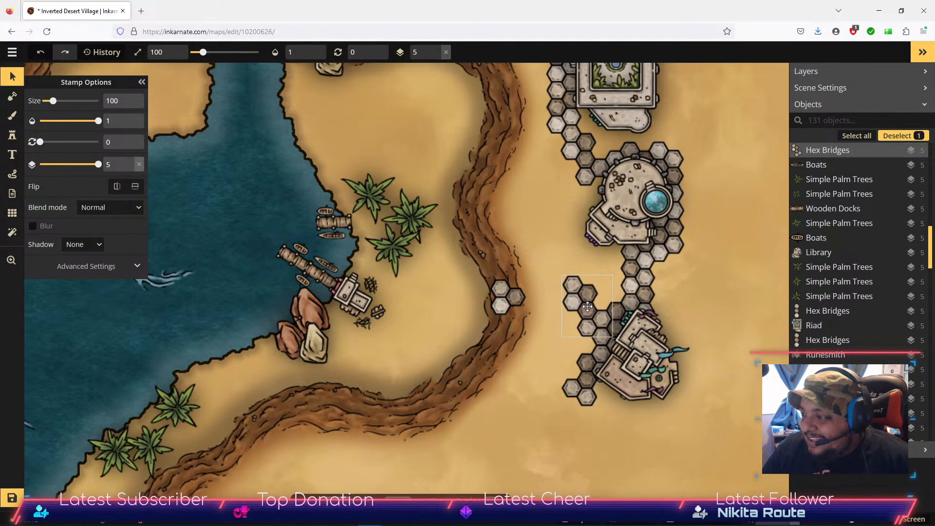
left_click_drag(587, 307, 587, 306)
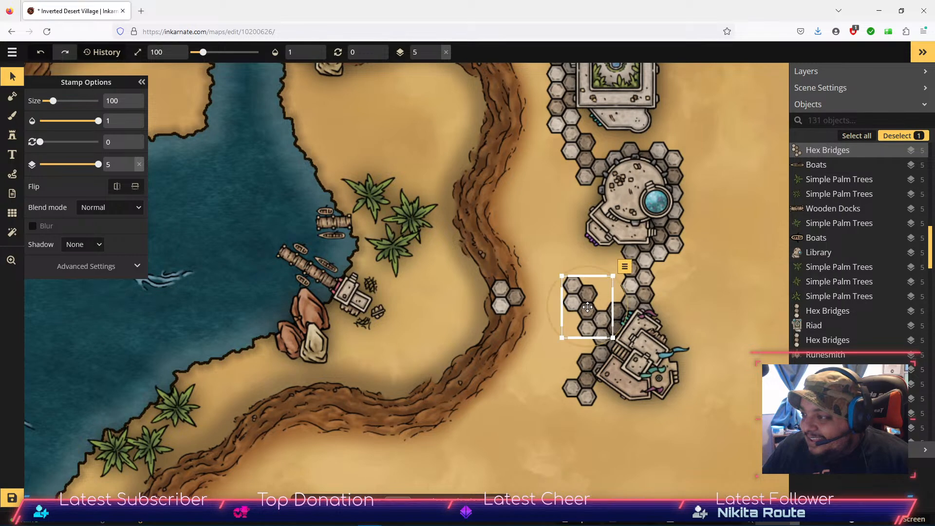
left_click(508, 303)
left_click_drag(507, 302, 541, 294)
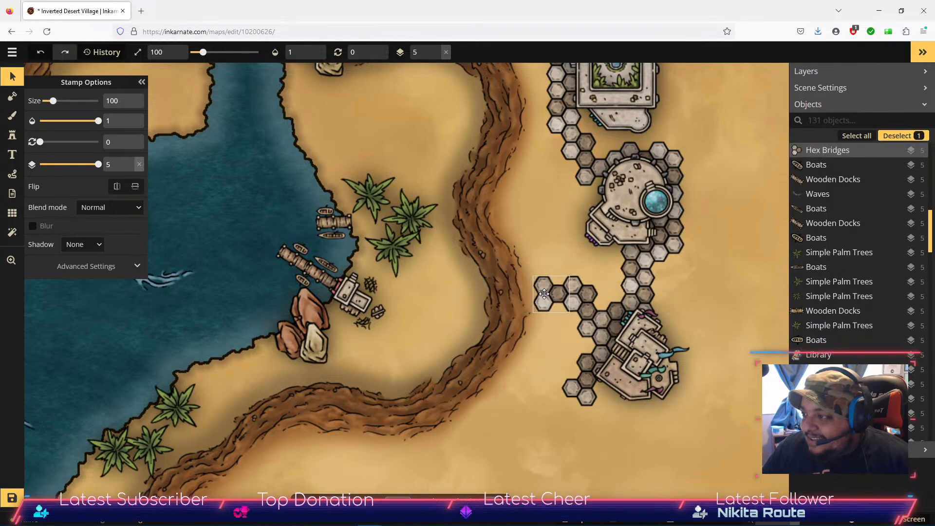
left_click_drag(544, 293, 545, 294)
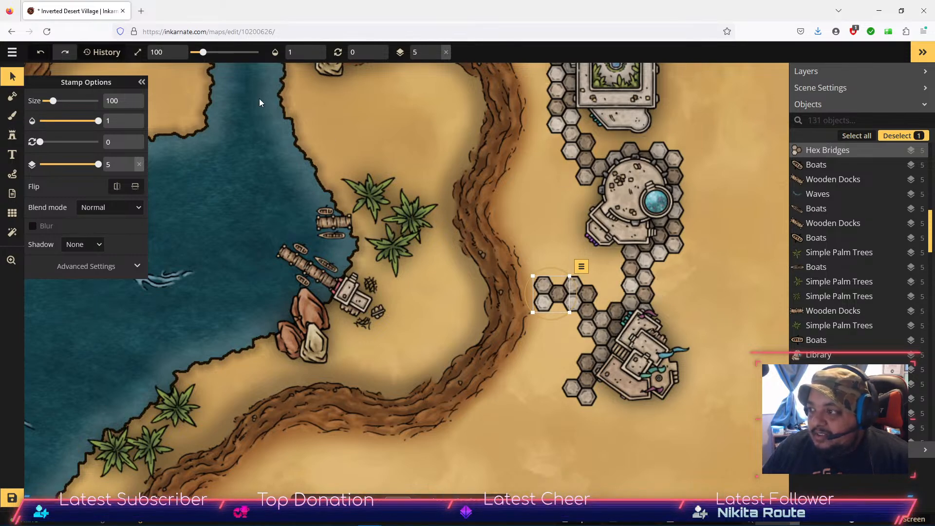
Place a straight three-hex strip along the west side of the round domed building and lower it to layer 4.
left_click(12, 135)
left_click(115, 102)
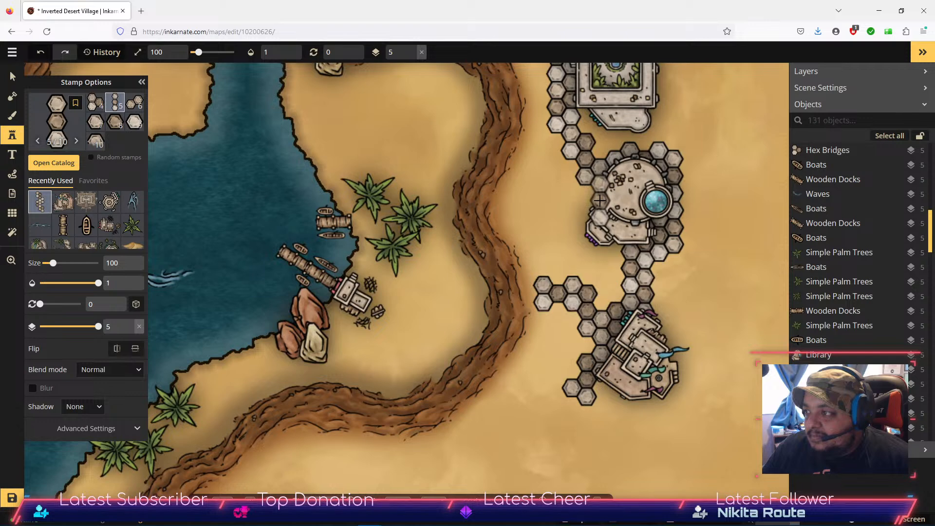
left_click(600, 200)
left_click(623, 165)
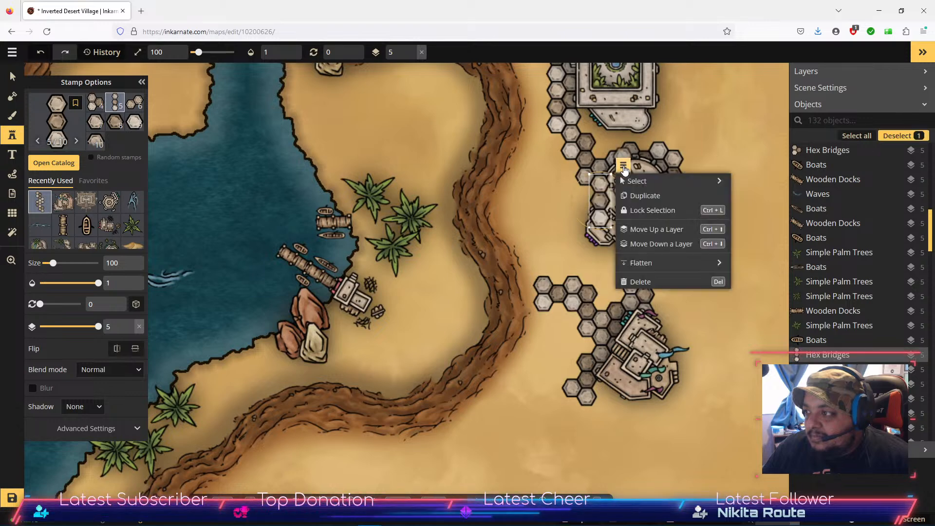
left_click(658, 244)
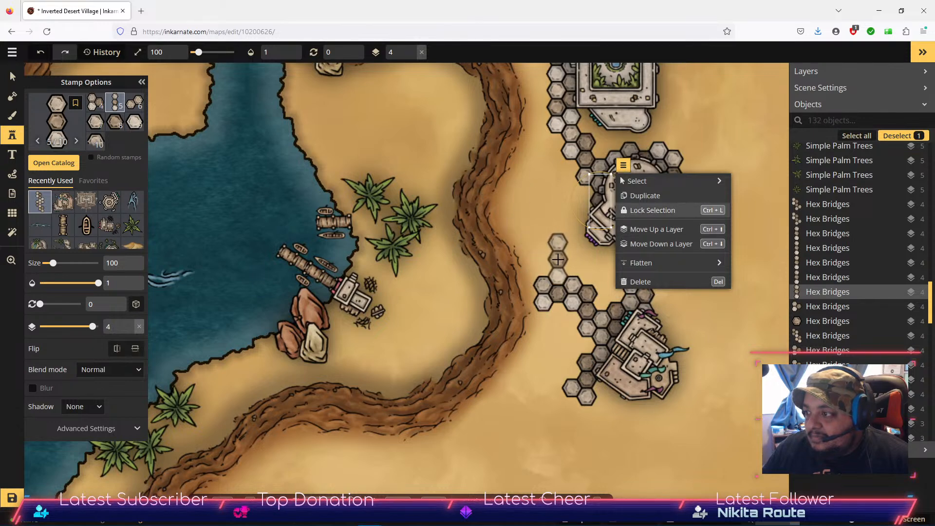
Extend the western branch north with two straight three-hex strips and attach a three-hex cluster to their west side.
left_click(558, 261)
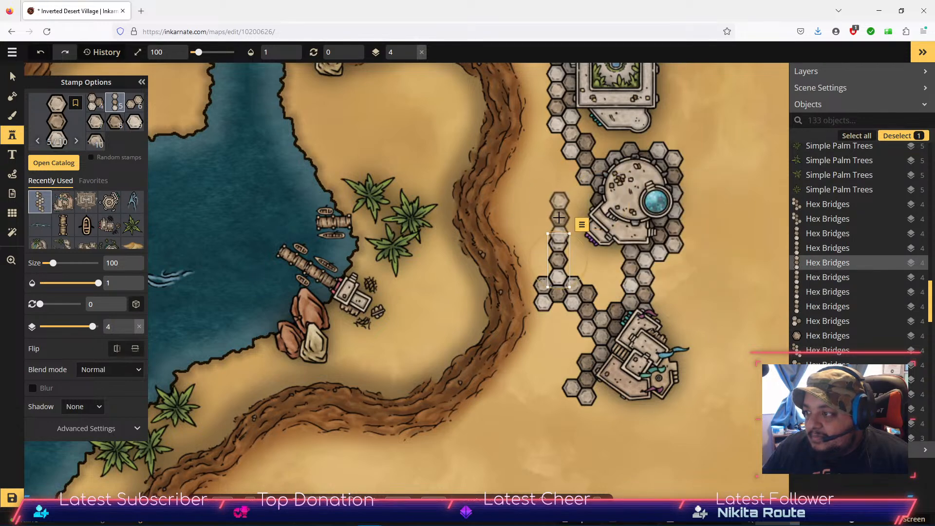
left_click(558, 208)
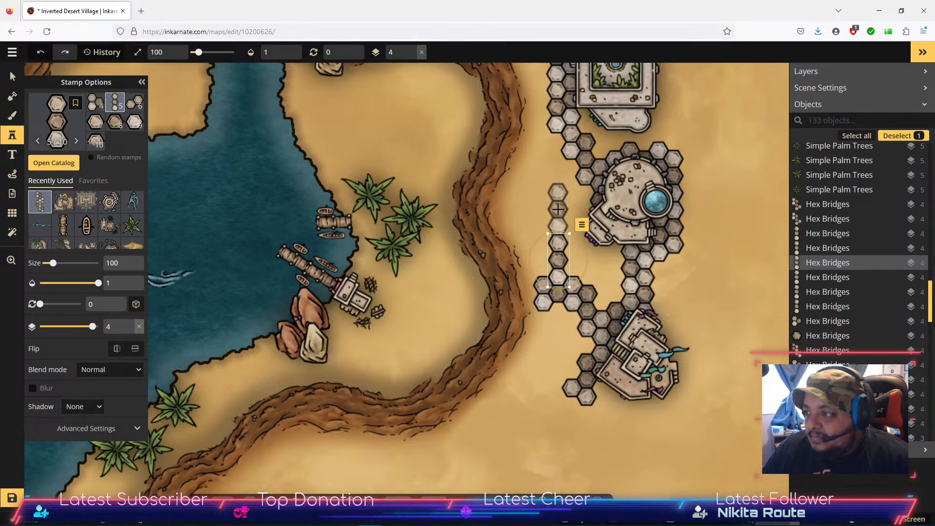
left_click(96, 102)
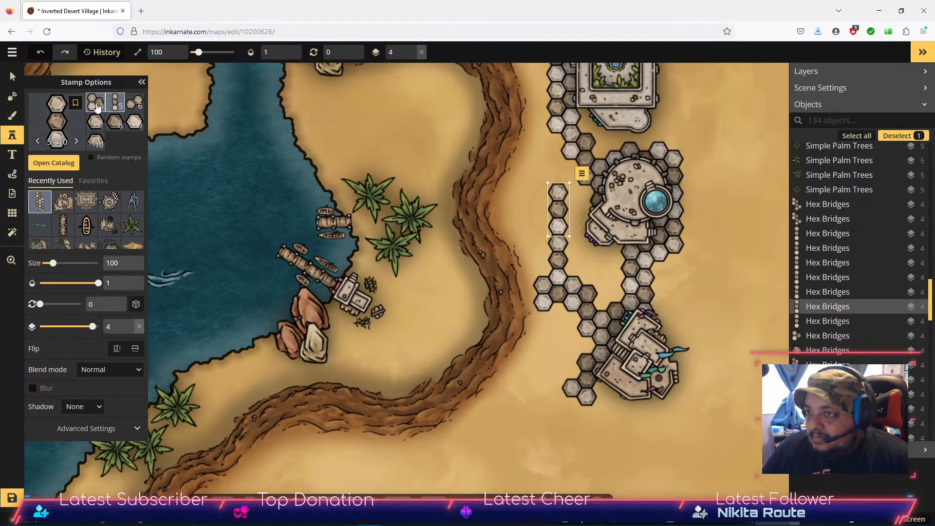
left_click(536, 234)
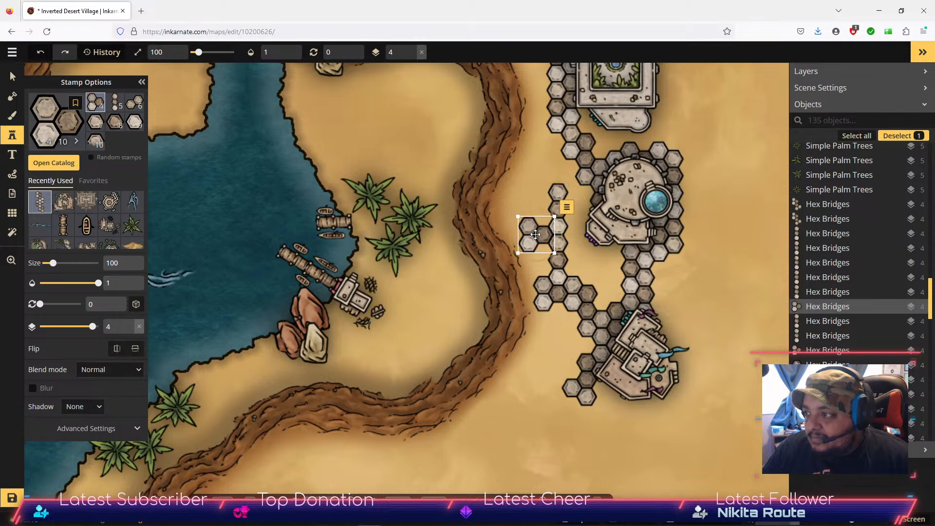
Place the second Inns stamp variant from the Desert group at size 100 west of the Adventurers Guild.
left_click(12, 138)
left_click(12, 138)
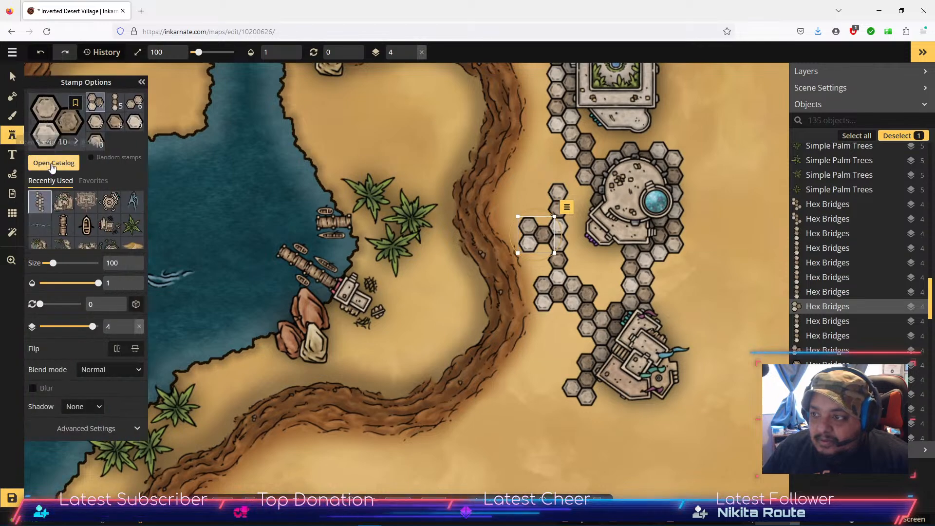
left_click(52, 164)
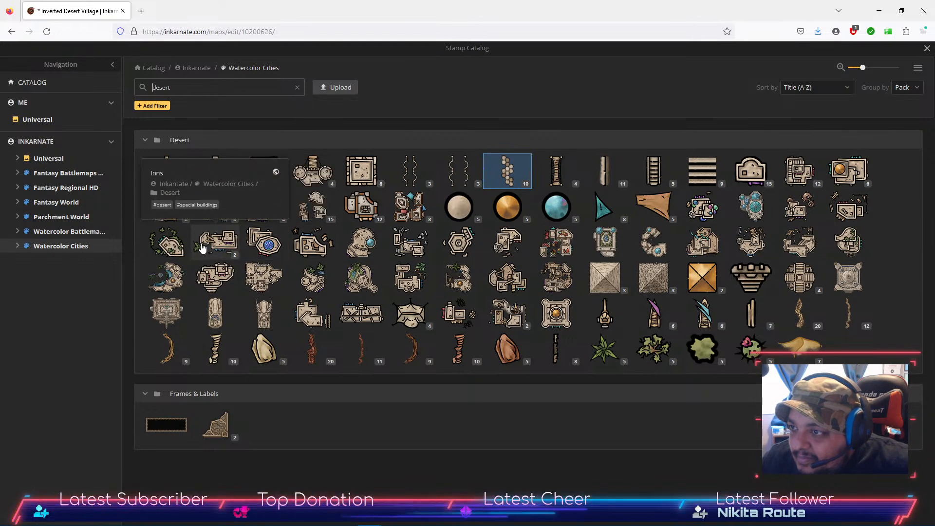
left_click(220, 244)
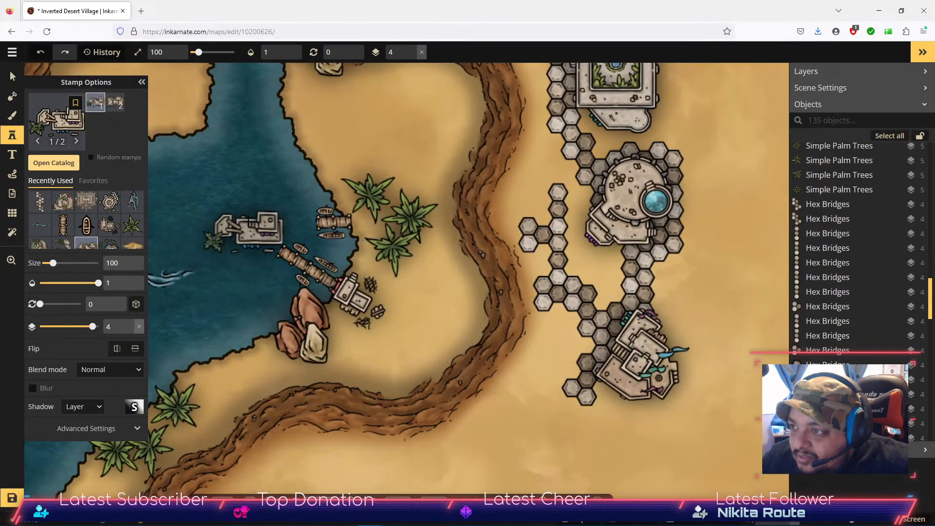
left_click(112, 107)
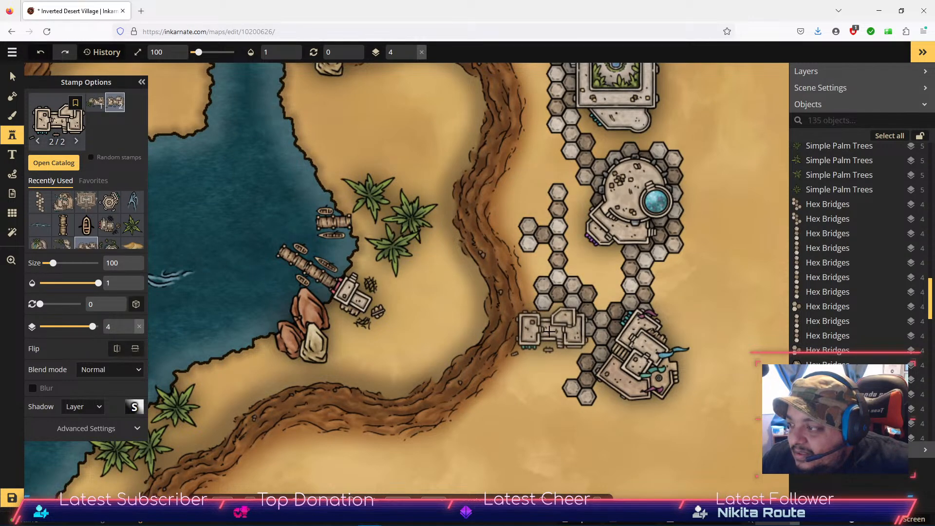
left_click(548, 331)
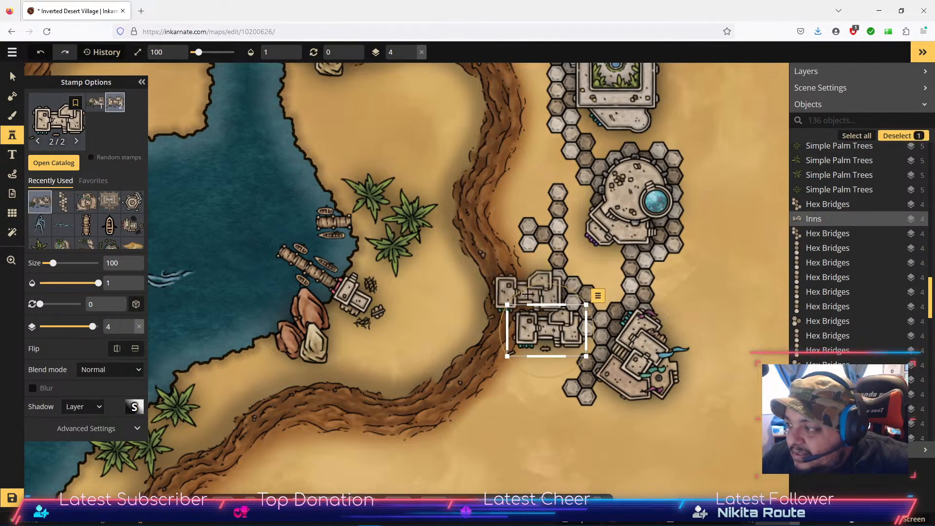
Rotate the inn to 270 and raise it to layer 5.
left_click_drag(528, 290, 508, 352)
left_click(112, 301)
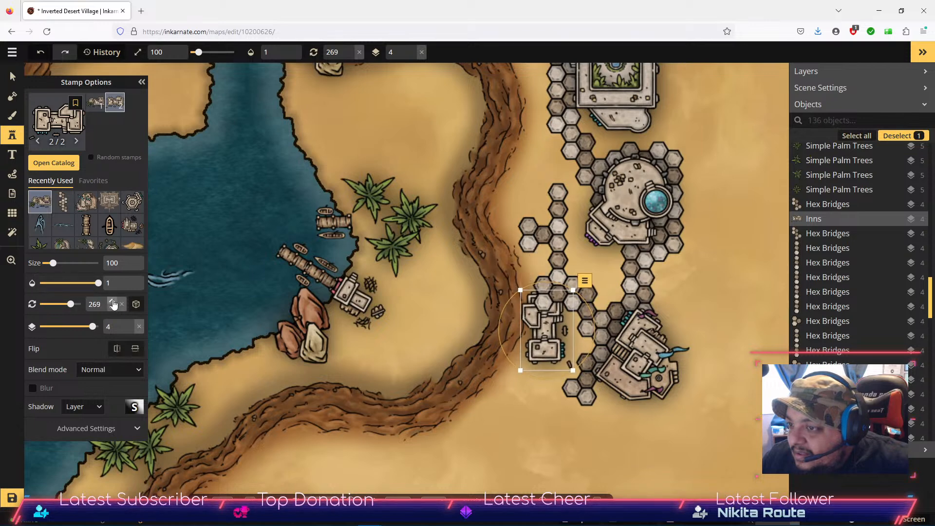
left_click(584, 281)
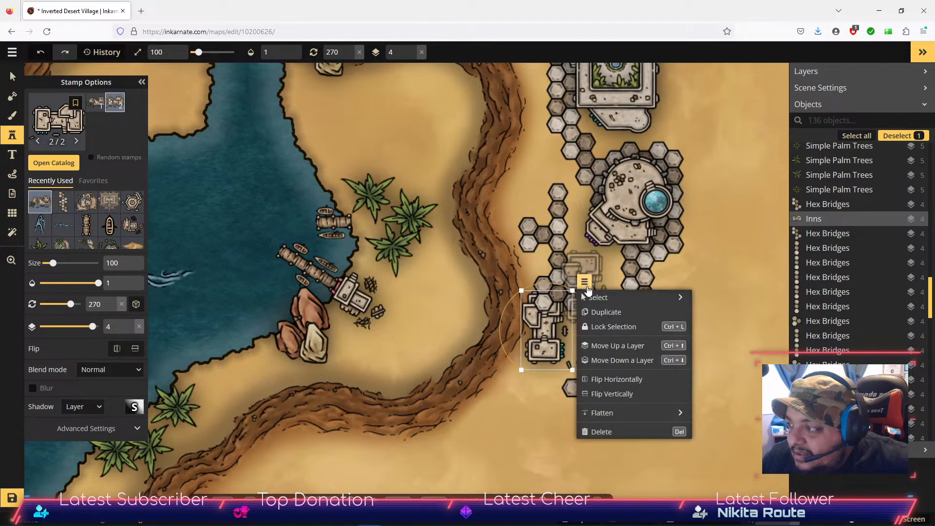
left_click(618, 345)
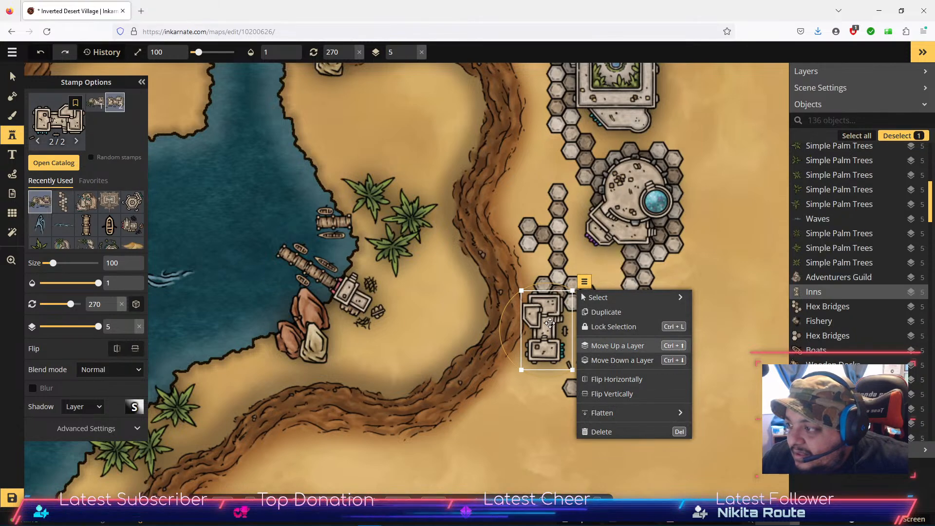
Move the inn north so it sits against the west side of the new hex path, over the three-hex cluster.
left_click_drag(544, 330, 534, 212)
left_click_drag(535, 219, 531, 228)
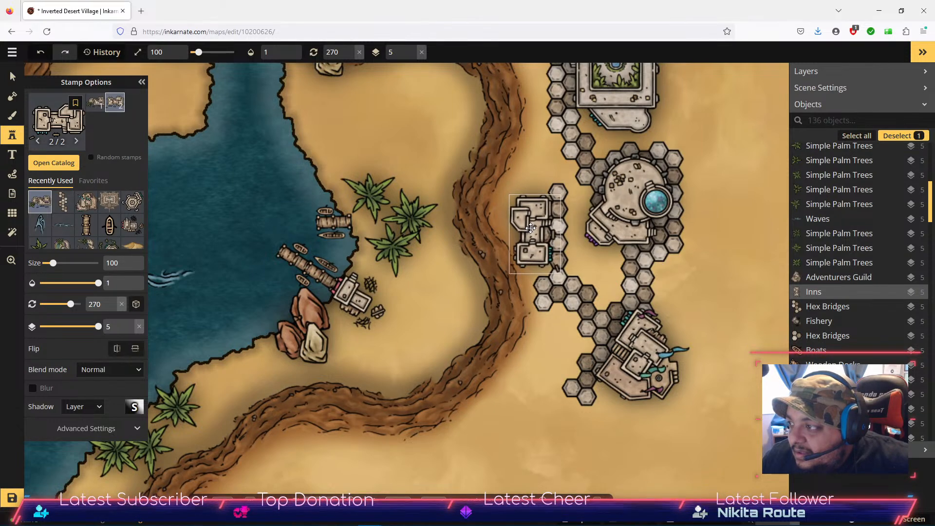
left_click_drag(531, 228, 530, 228)
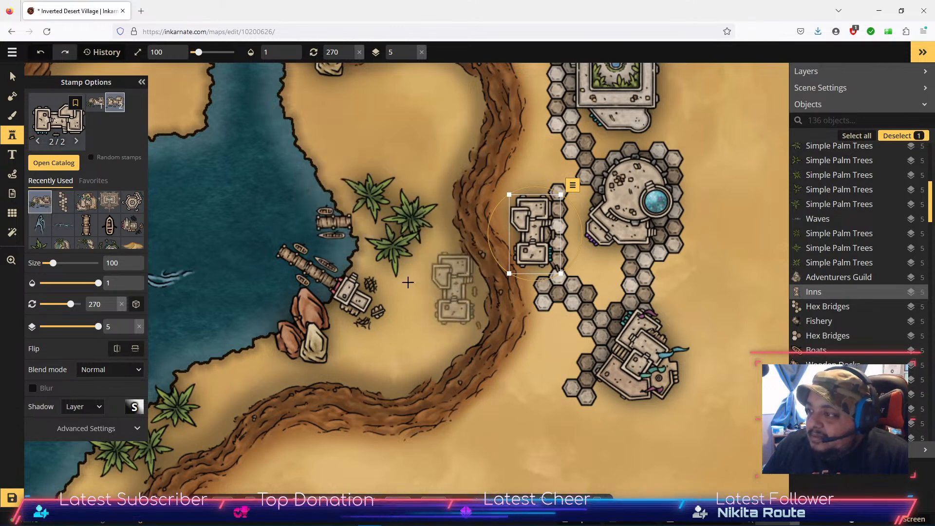
Place a Simple Palm Trees stamp at size 100 in the sandy gap south of the round blue-domed building, with random stamps enabled.
left_click(40, 225)
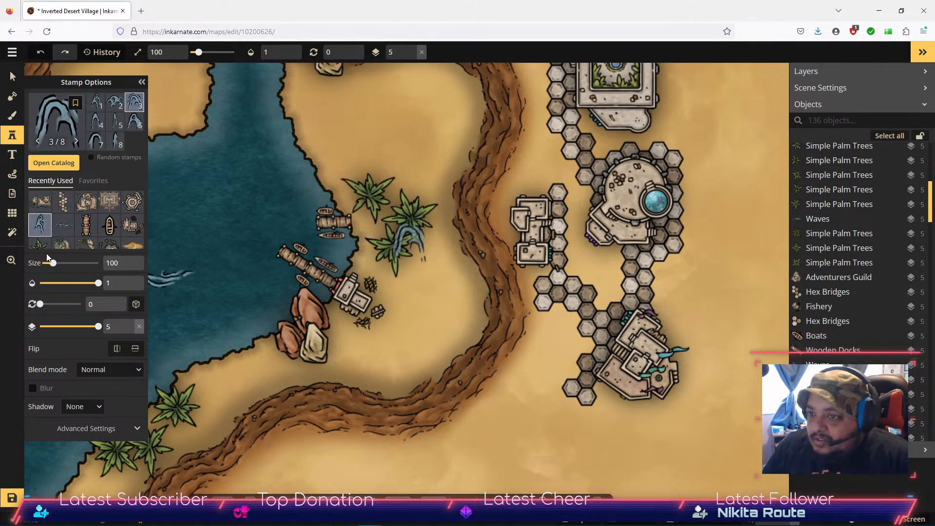
left_click(40, 243)
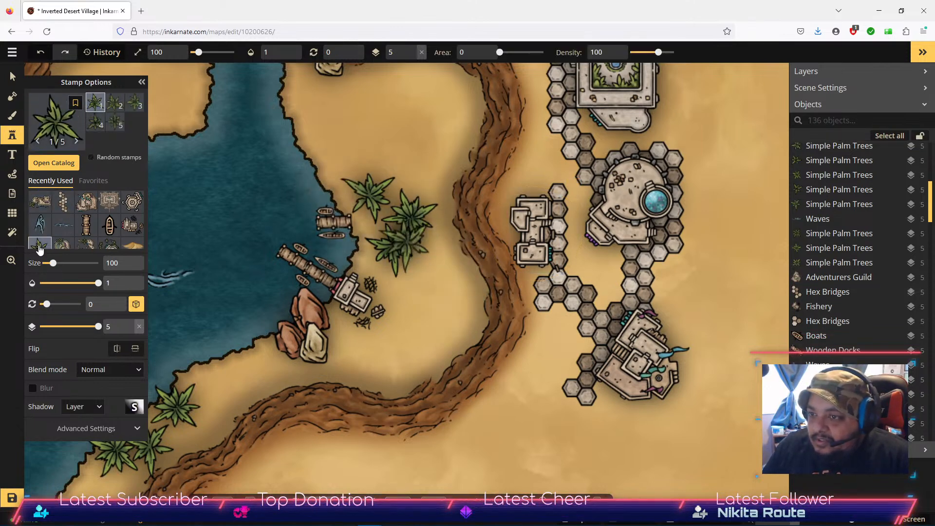
left_click(601, 272)
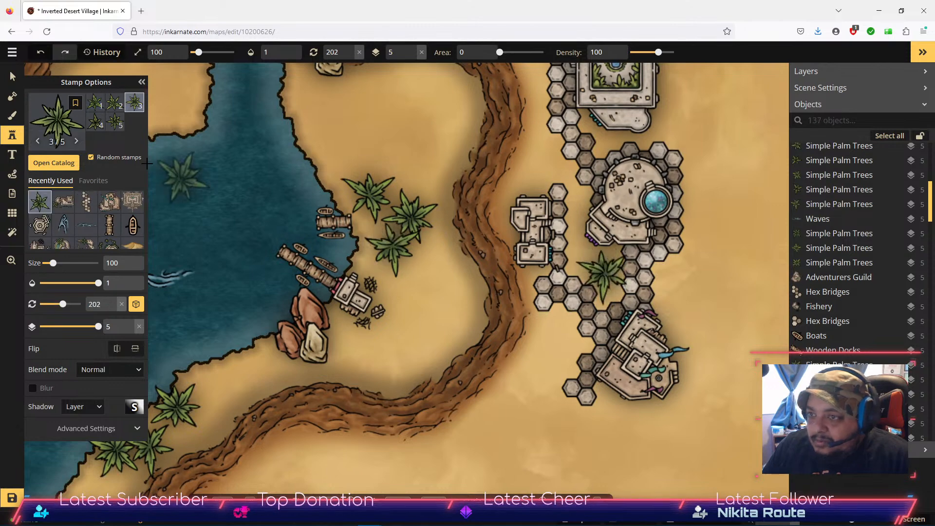
Choose the Desert Shrubs stamp from the Desert group and scatter three shrubs around the new palm tree.
left_click(62, 164)
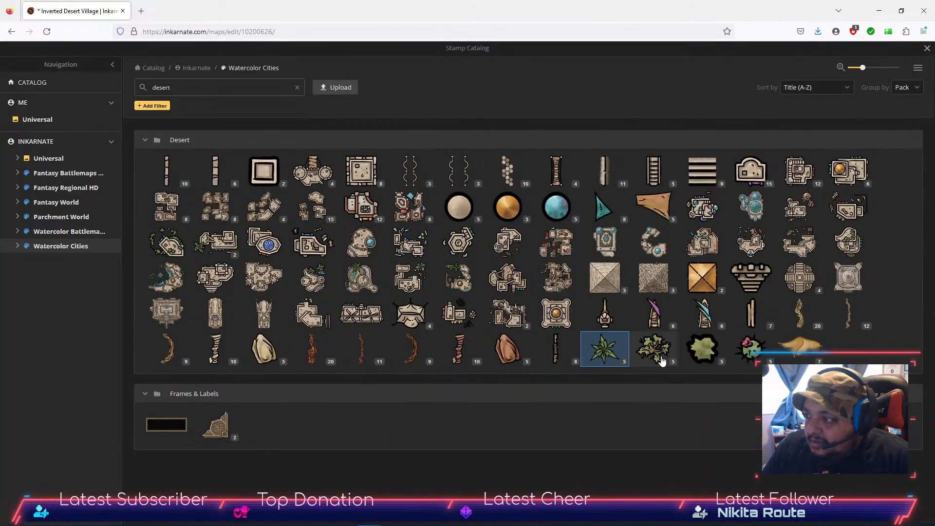
left_click(696, 354)
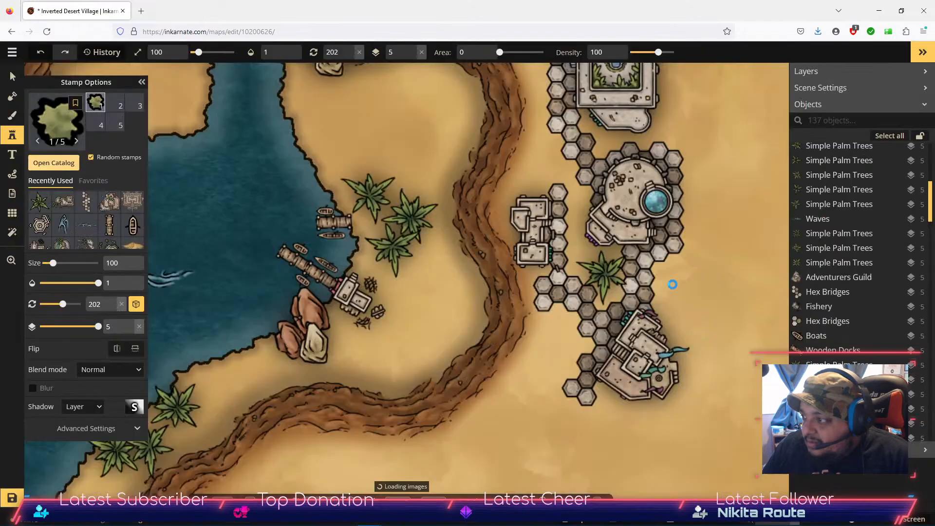
left_click(614, 294)
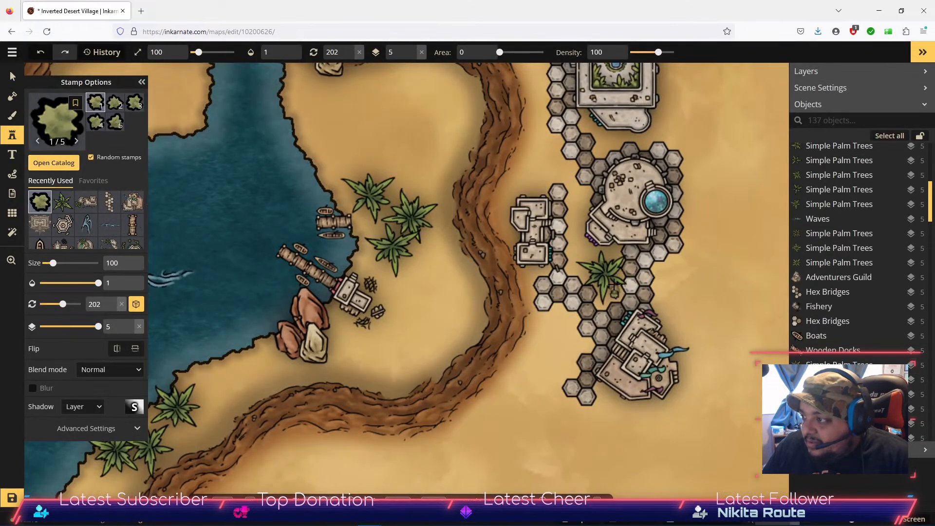
left_click(596, 262)
left_click(615, 255)
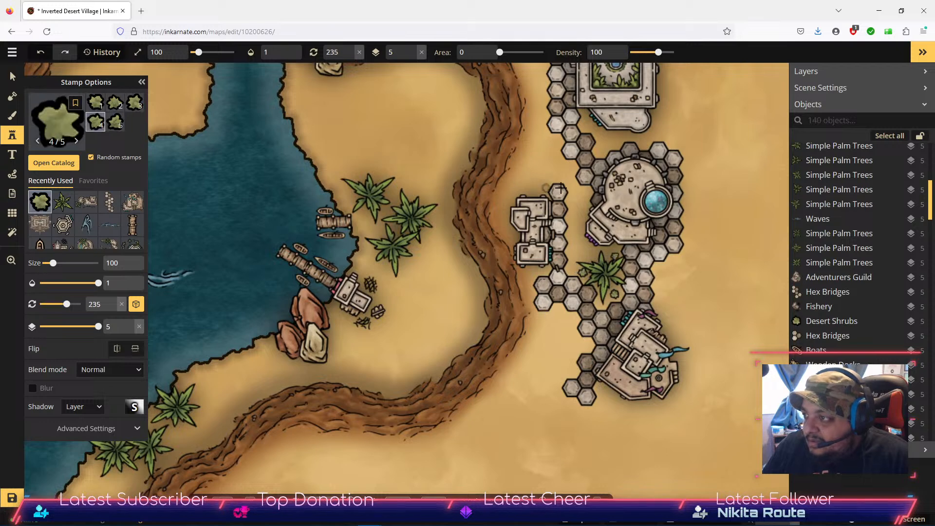
Scatter three desert shrubs in the gap between the square garden building and the round blue-domed building.
left_click(603, 141)
left_click(614, 138)
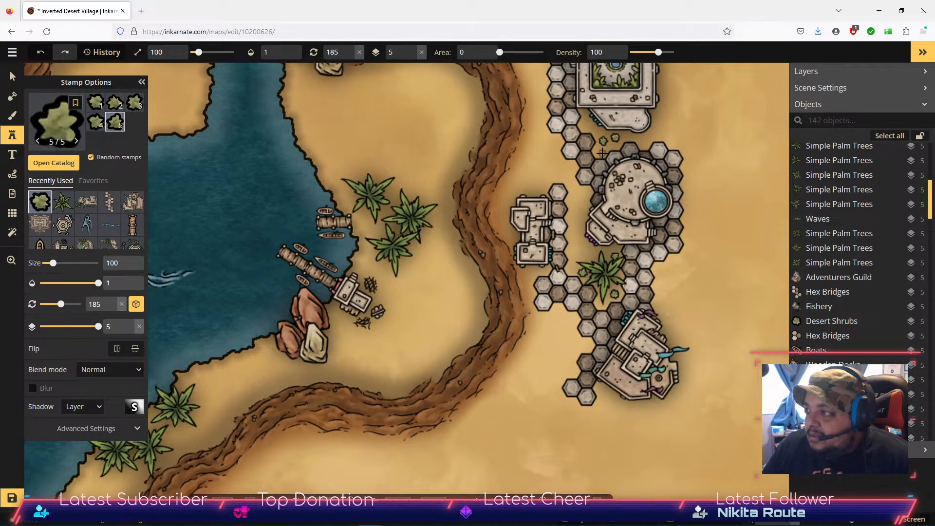
left_click(603, 153)
Scatter desert shrubs around the palm tree on the river bank just east of the waterfall.
left_click_drag(644, 148, 720, 319)
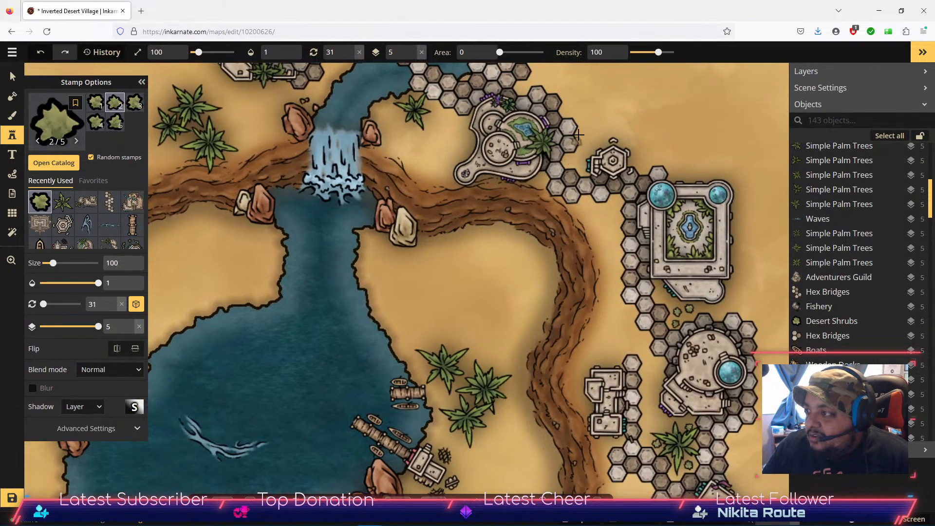
left_click(433, 111)
left_click(392, 113)
left_click(387, 131)
left_click(401, 122)
left_click(383, 116)
Place three desert shrubs south of the small building between the hex path and the river's north bank.
left_click_drag(505, 152, 465, 324)
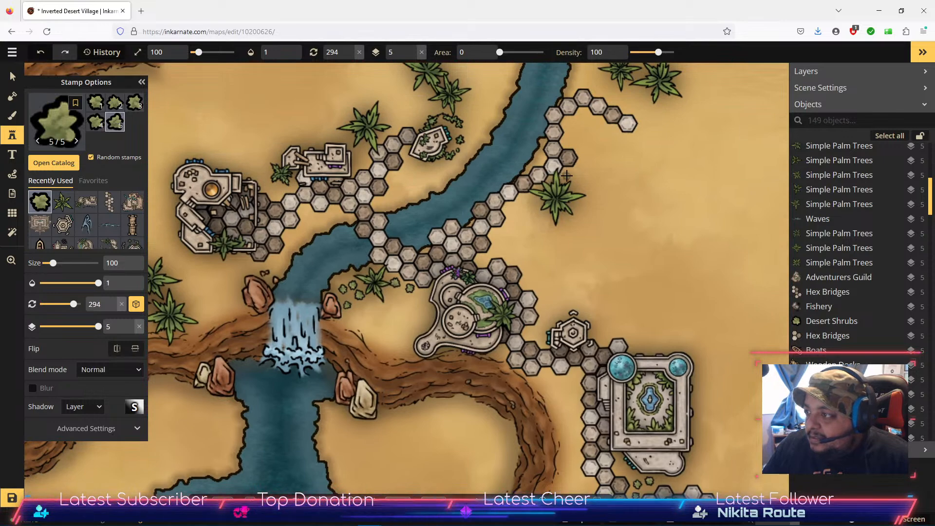
left_click(445, 170)
left_click(426, 177)
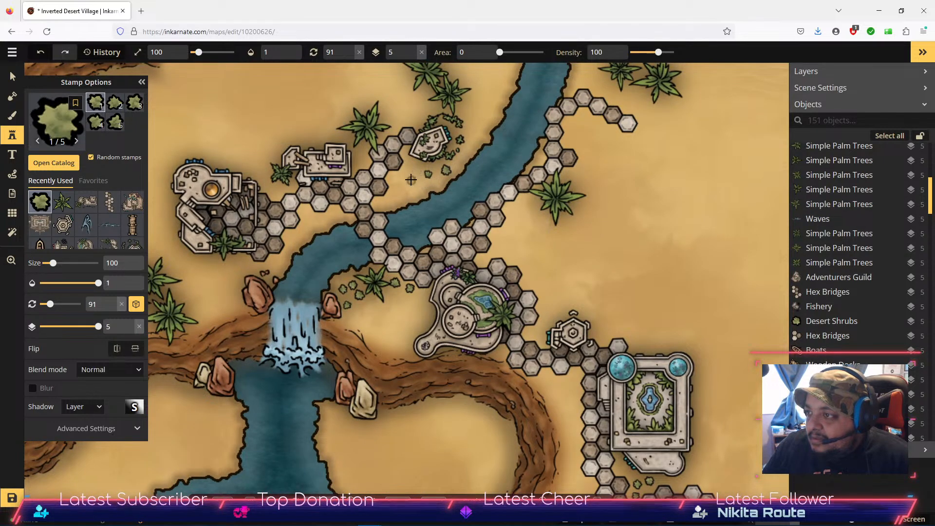
left_click(411, 180)
Scatter seven desert shrubs along both sides of the western hex path, down to the river bank above the waterfall.
left_click(271, 187)
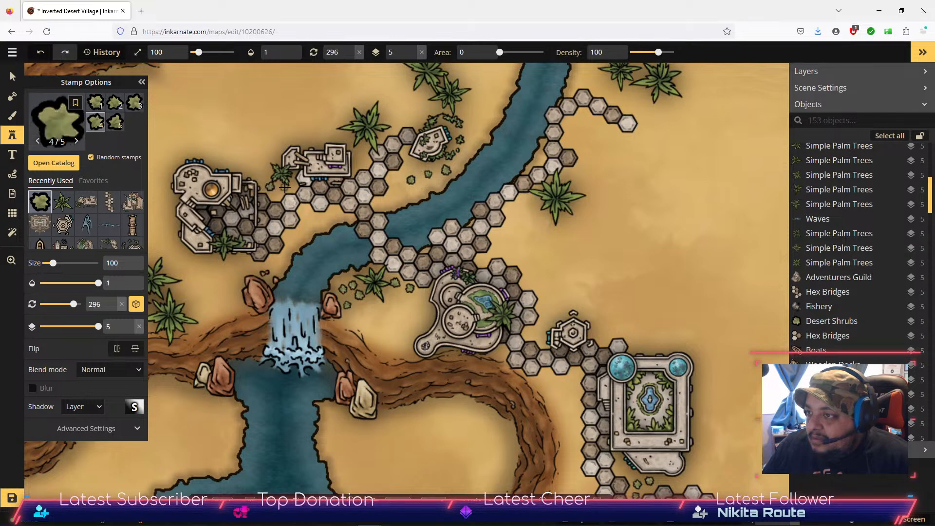
left_click(306, 220)
left_click(309, 216)
left_click(299, 237)
left_click(325, 222)
left_click(281, 258)
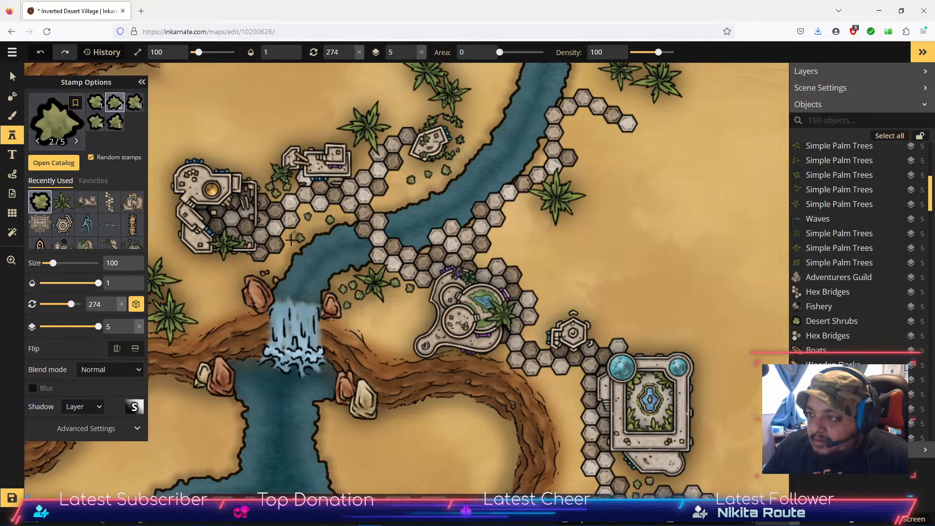
left_click(296, 251)
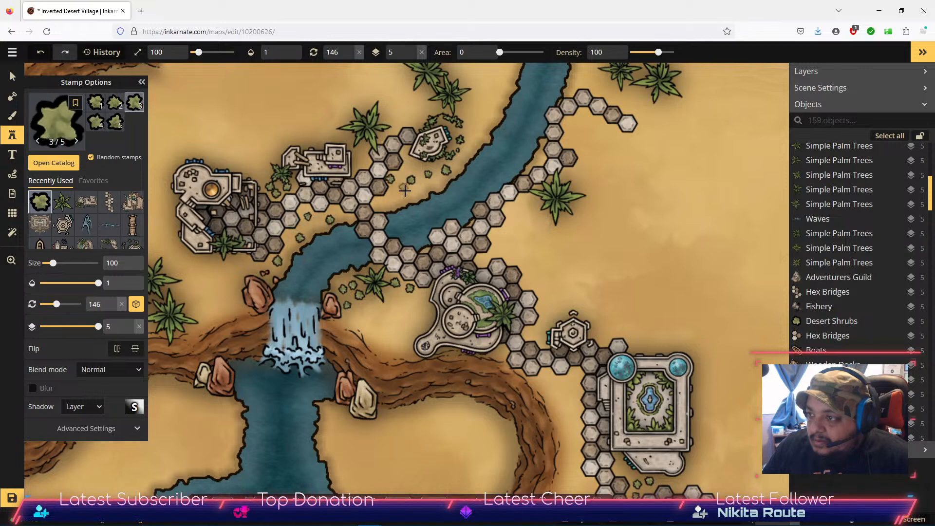
Add one more desert shrub on the north river bank and one by the palm east of the waterfall, and save the map.
left_click(398, 190)
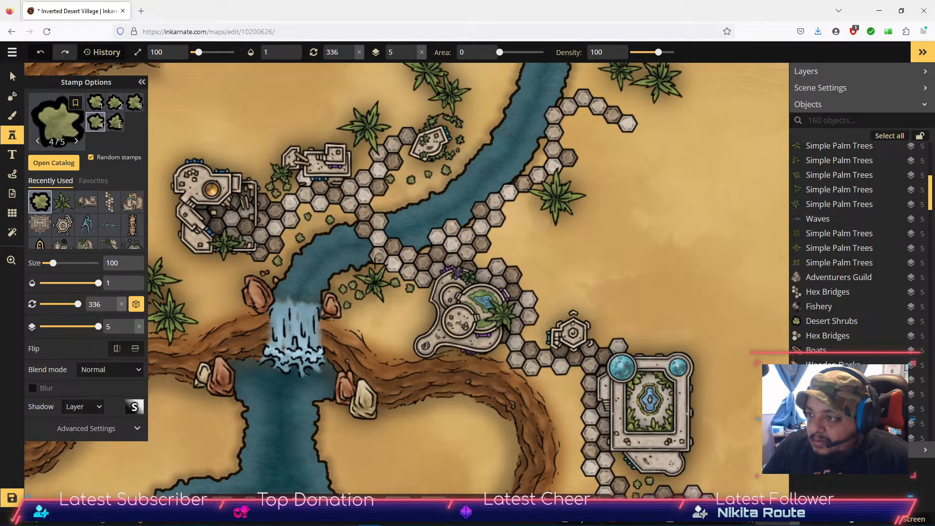
left_click(348, 290)
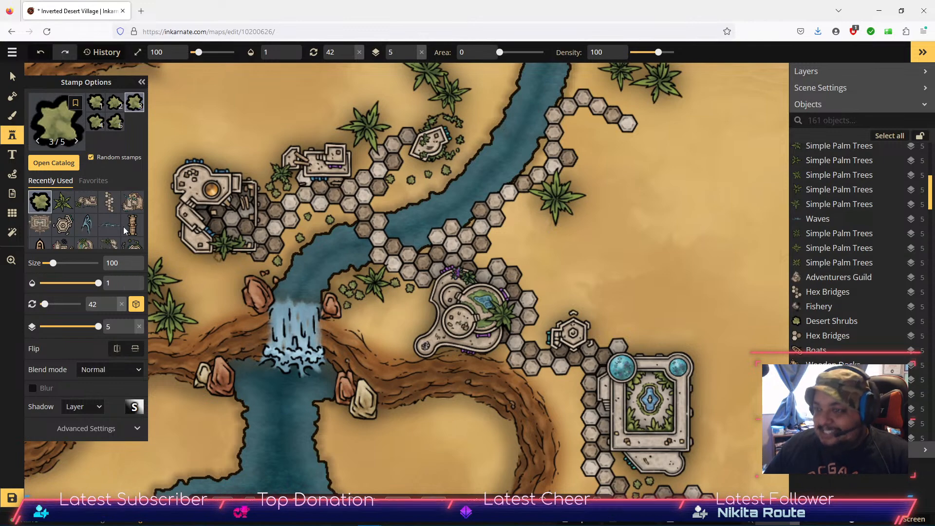
left_click(12, 500)
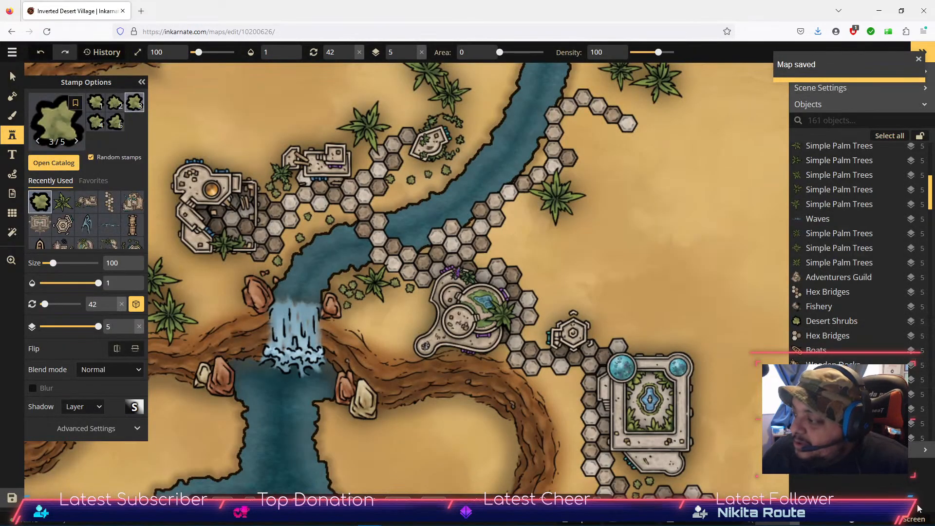
Collapse the stamp options and the layers and objects sidebar, and dismiss the save notification to clear the view of the map.
scroll(409, 242, "down", 5)
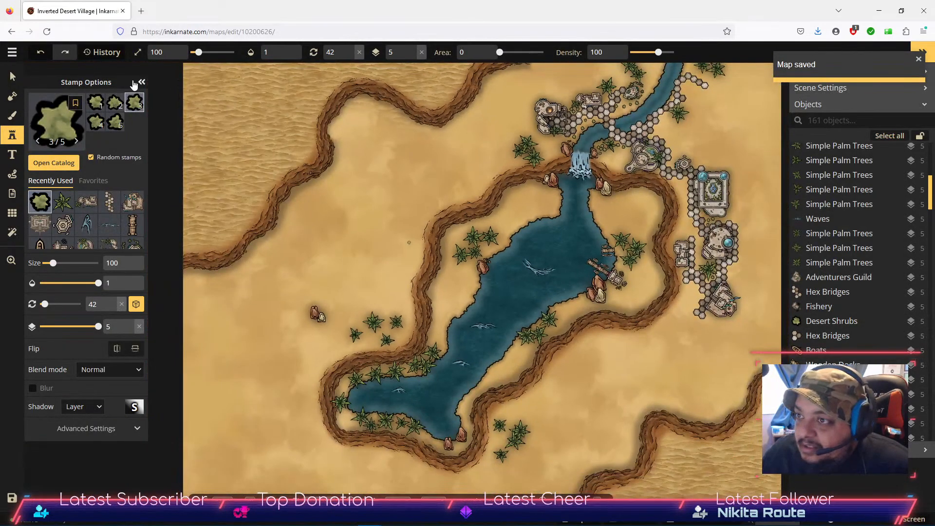
left_click(142, 82)
left_click(918, 58)
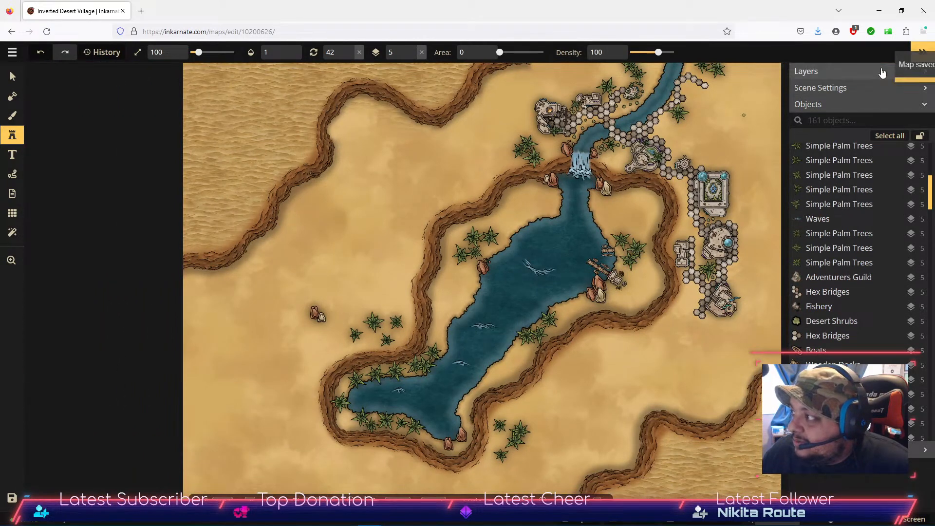
left_click(922, 52)
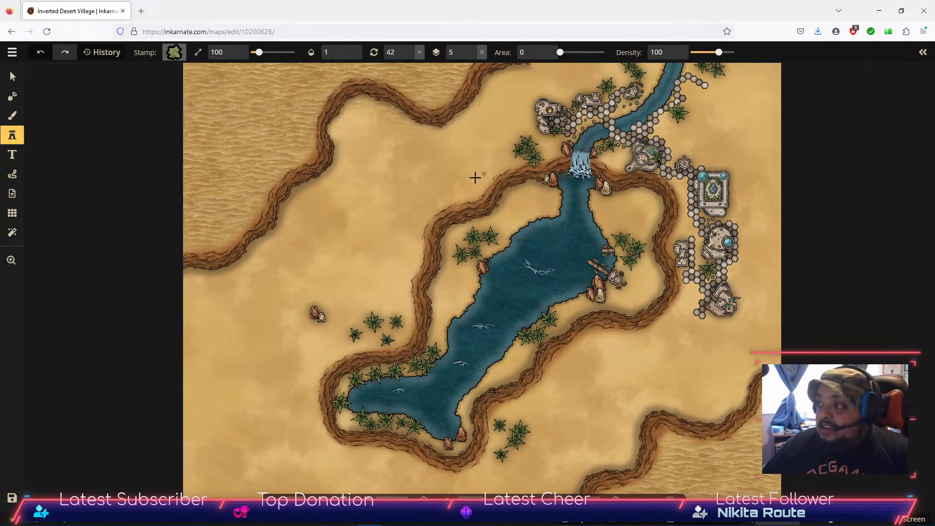
Review the village, lake and surrounding cliffs up close and across the whole map.
scroll(745, 225, "up", 5)
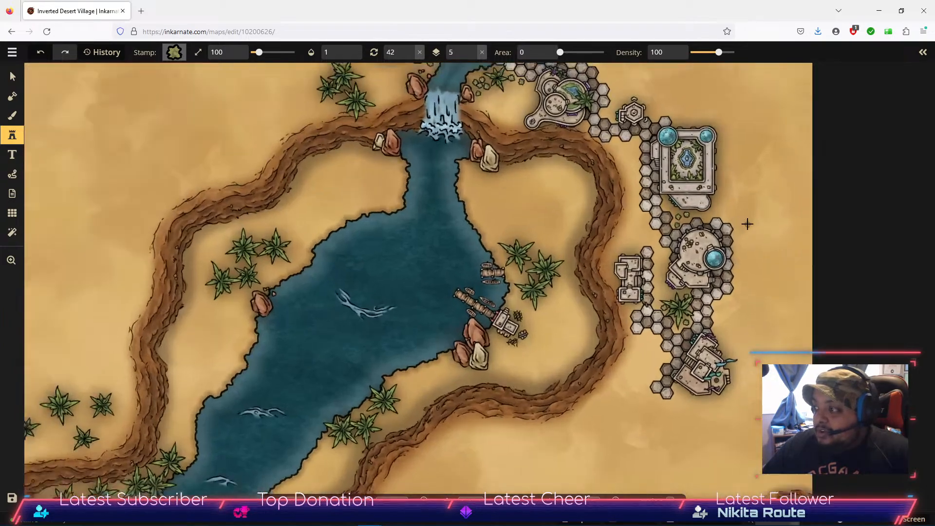
scroll(638, 224, "down", 5)
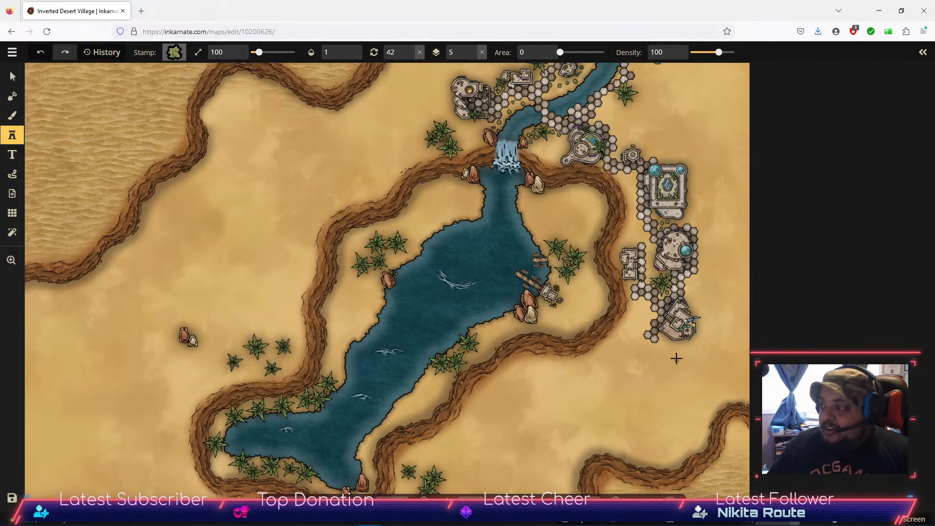
key("space")
left_click_drag(563, 409, 630, 393)
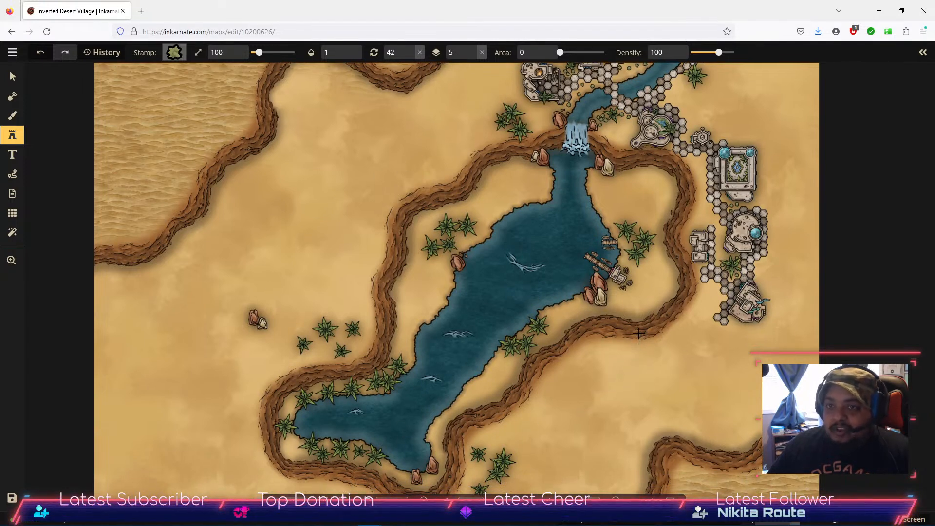
key("space")
left_click_drag(681, 333, 634, 367)
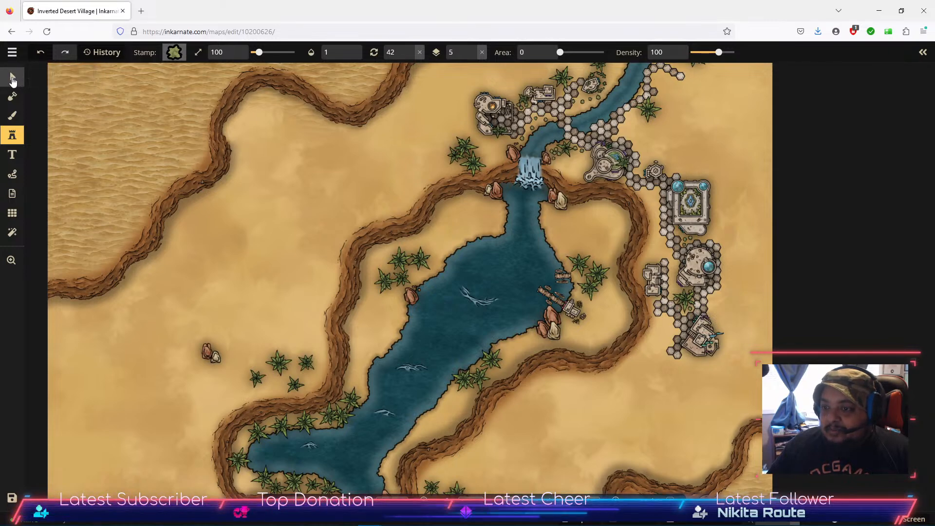
Switch to the Select tool, hide its stamp options and clear the selection for an unobstructed view of the lake.
left_click(12, 78)
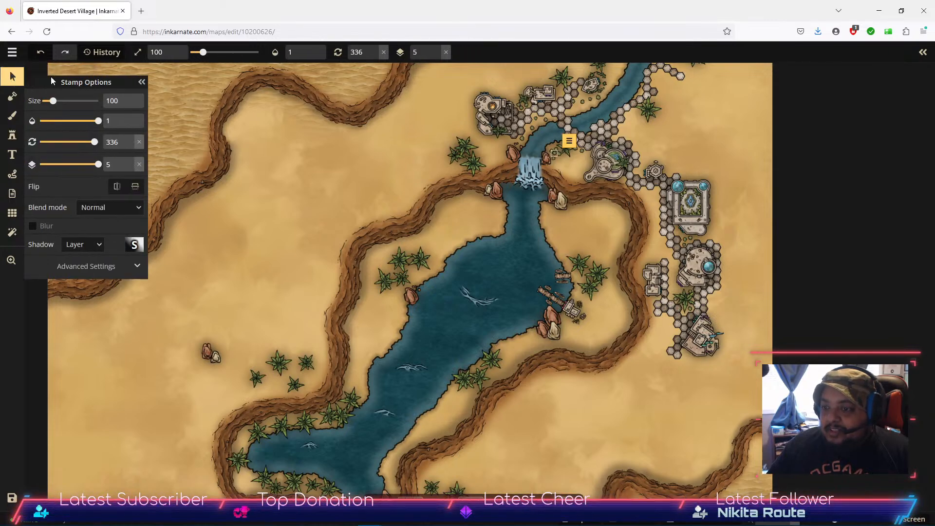
left_click(141, 83)
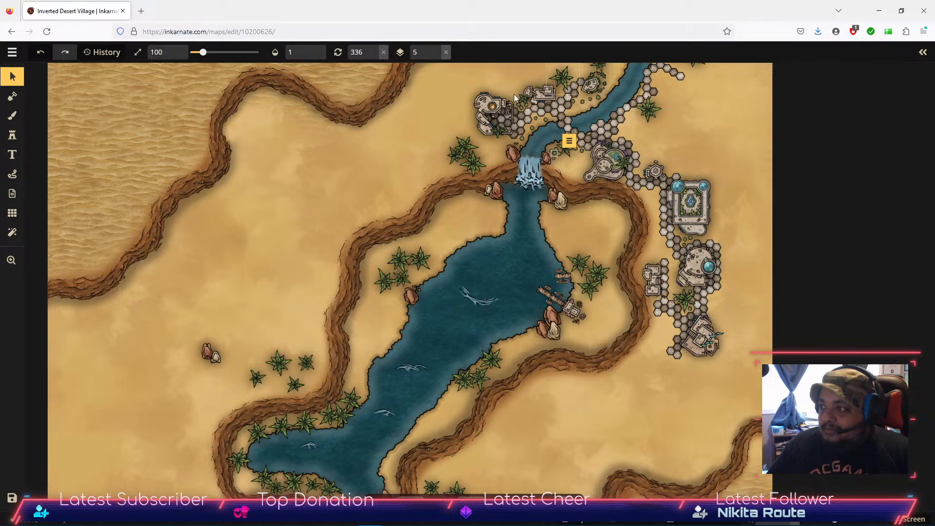
left_click(307, 173)
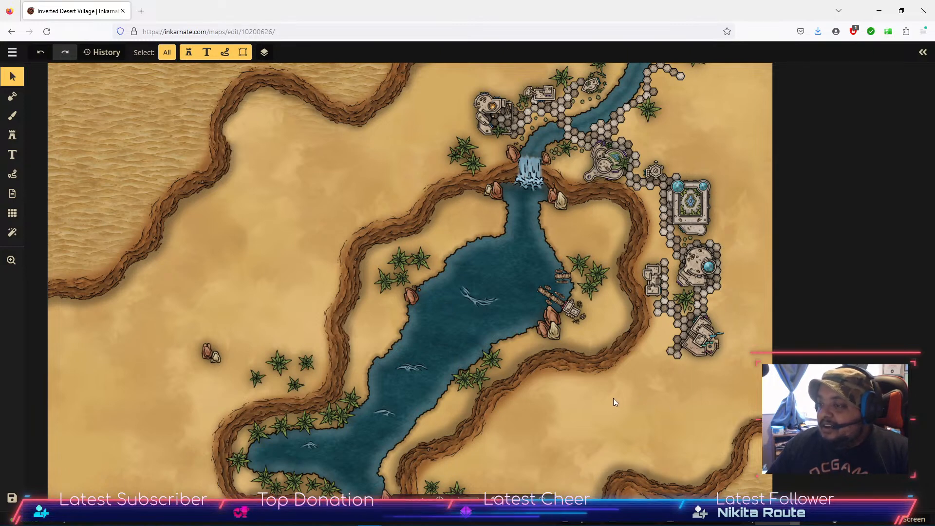
left_click_drag(585, 425, 601, 344)
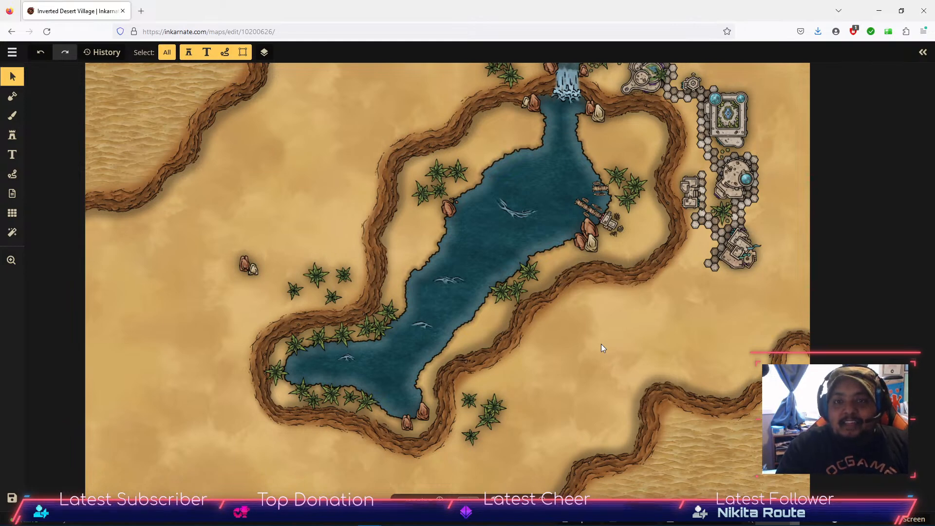